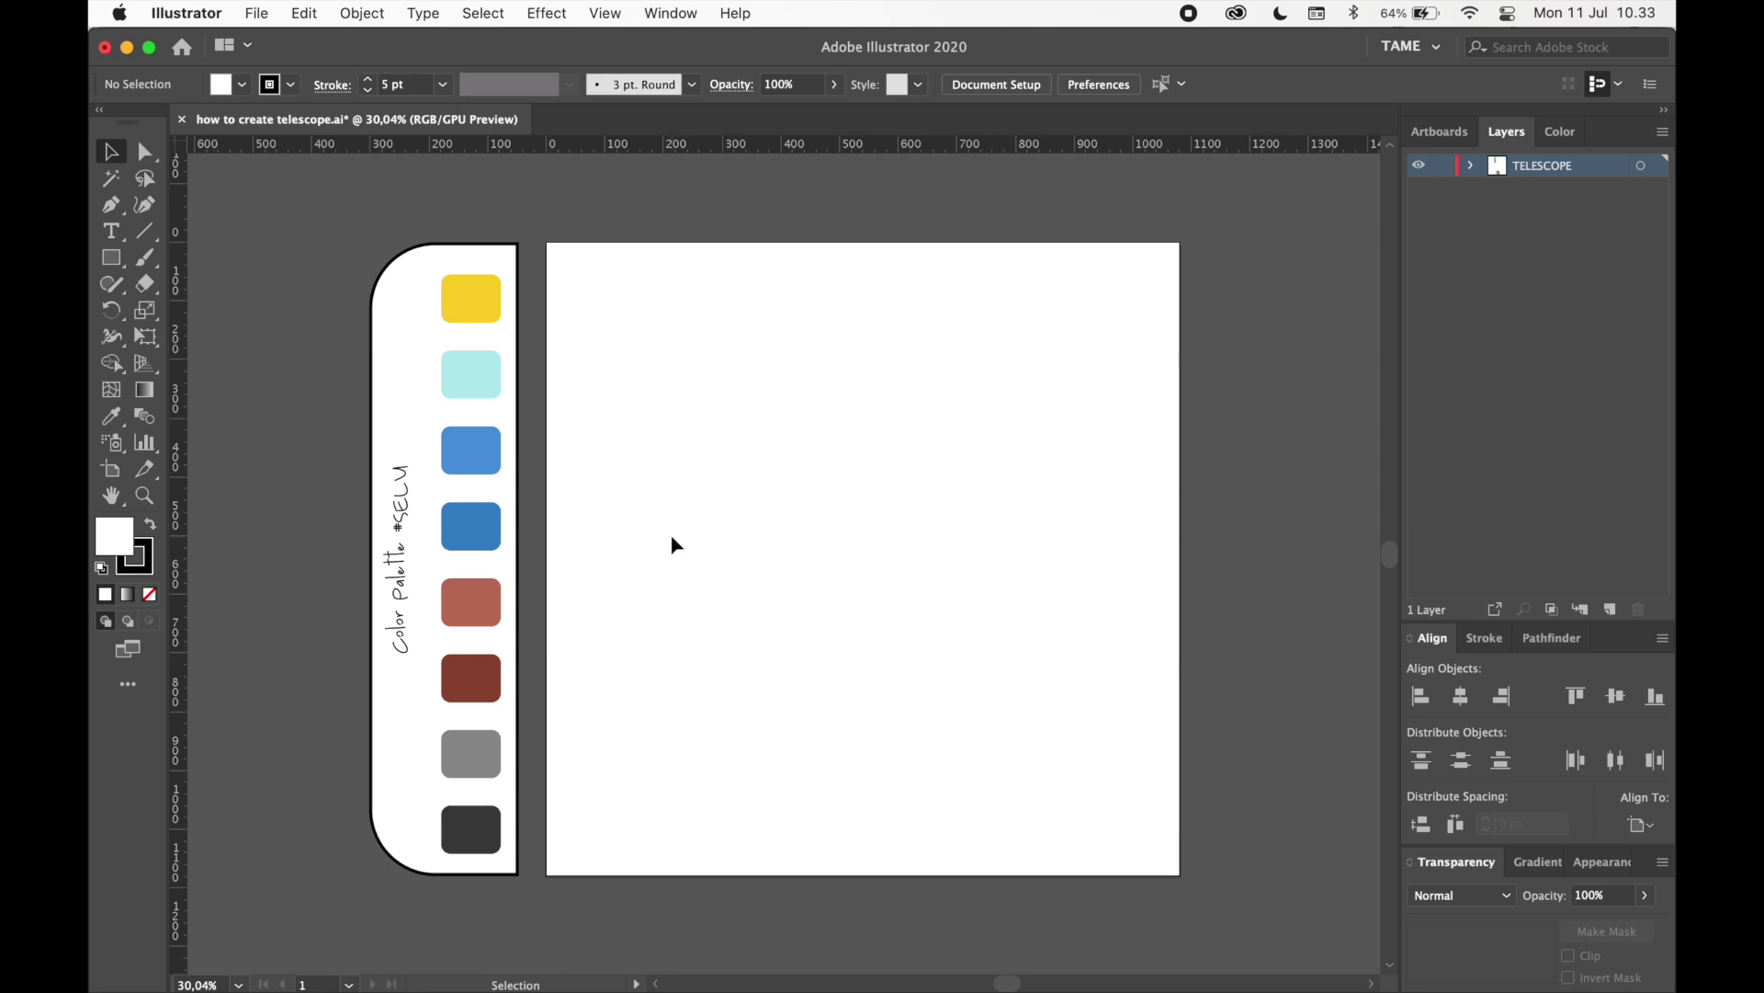
# - Draw a horizontal rectangle about 205 by 130 px in the artboard's upper-left area and remove its stroke
pyautogui.click(110, 261)
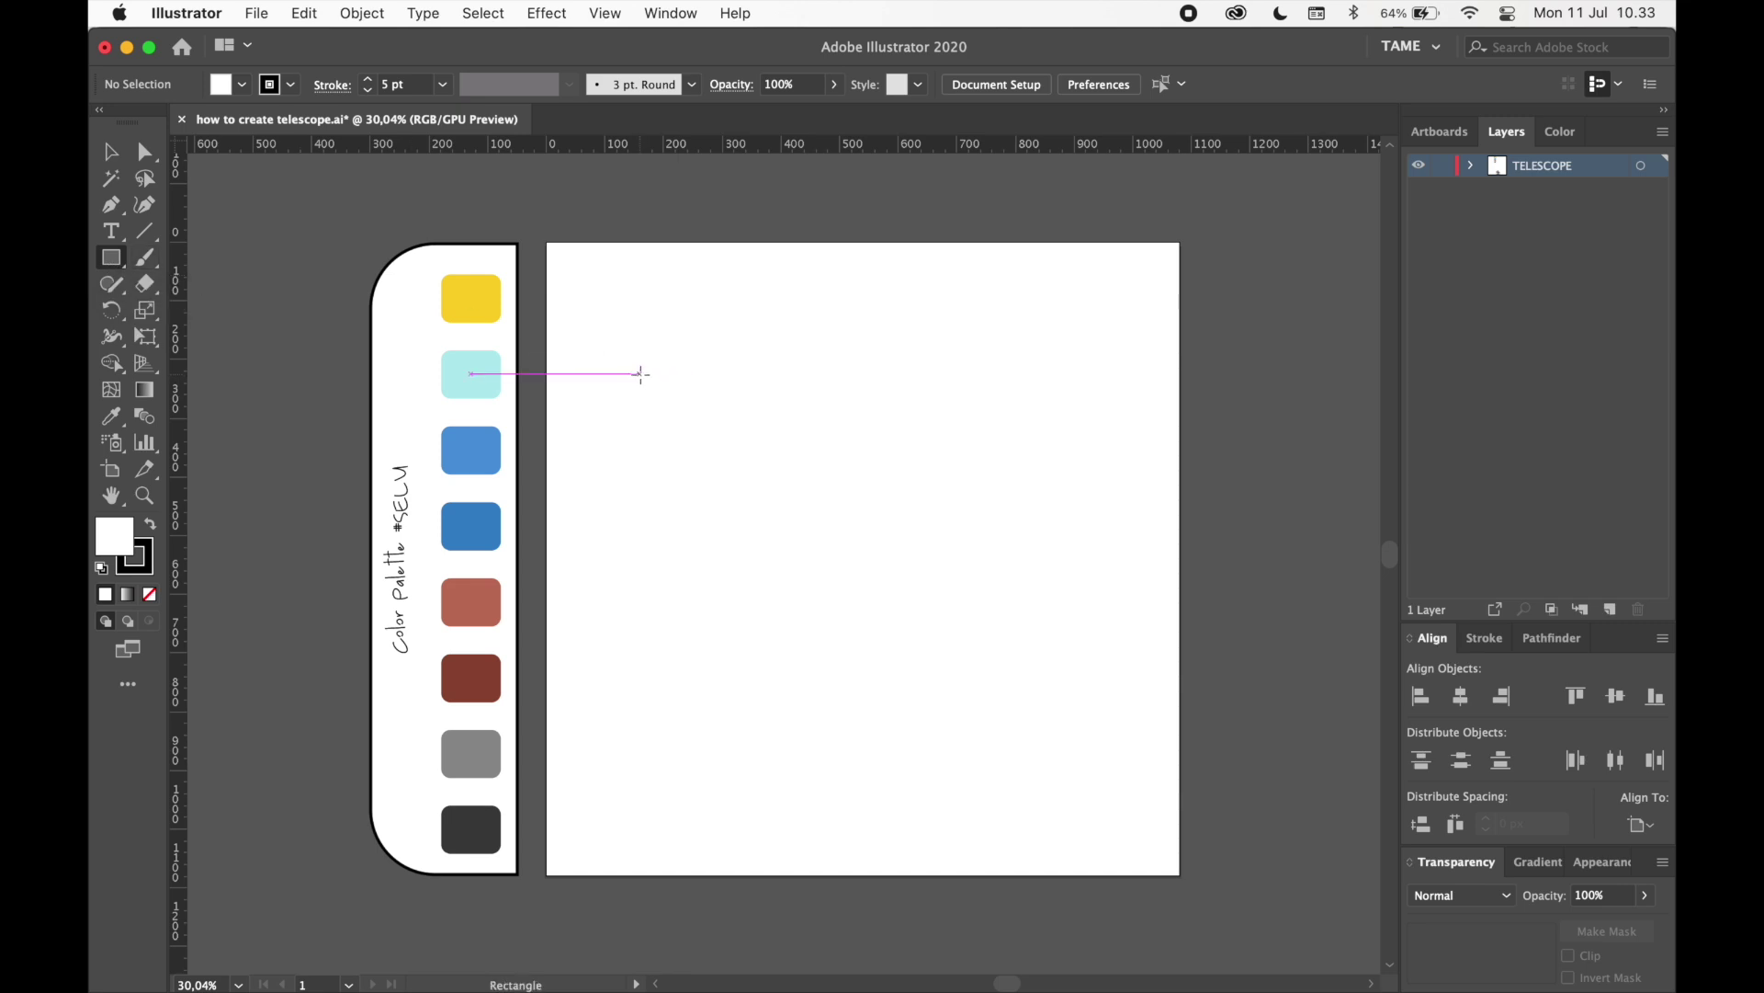
pyautogui.moveTo(661, 380); pyautogui.dragTo(780, 455)
pyautogui.scroll(2, 720, 409)
pyautogui.click(136, 560)
pyautogui.click(148, 594)
# - Fill the rectangle with the lighter blue 4F97DC sampled from the color palette
pyautogui.click(111, 532)
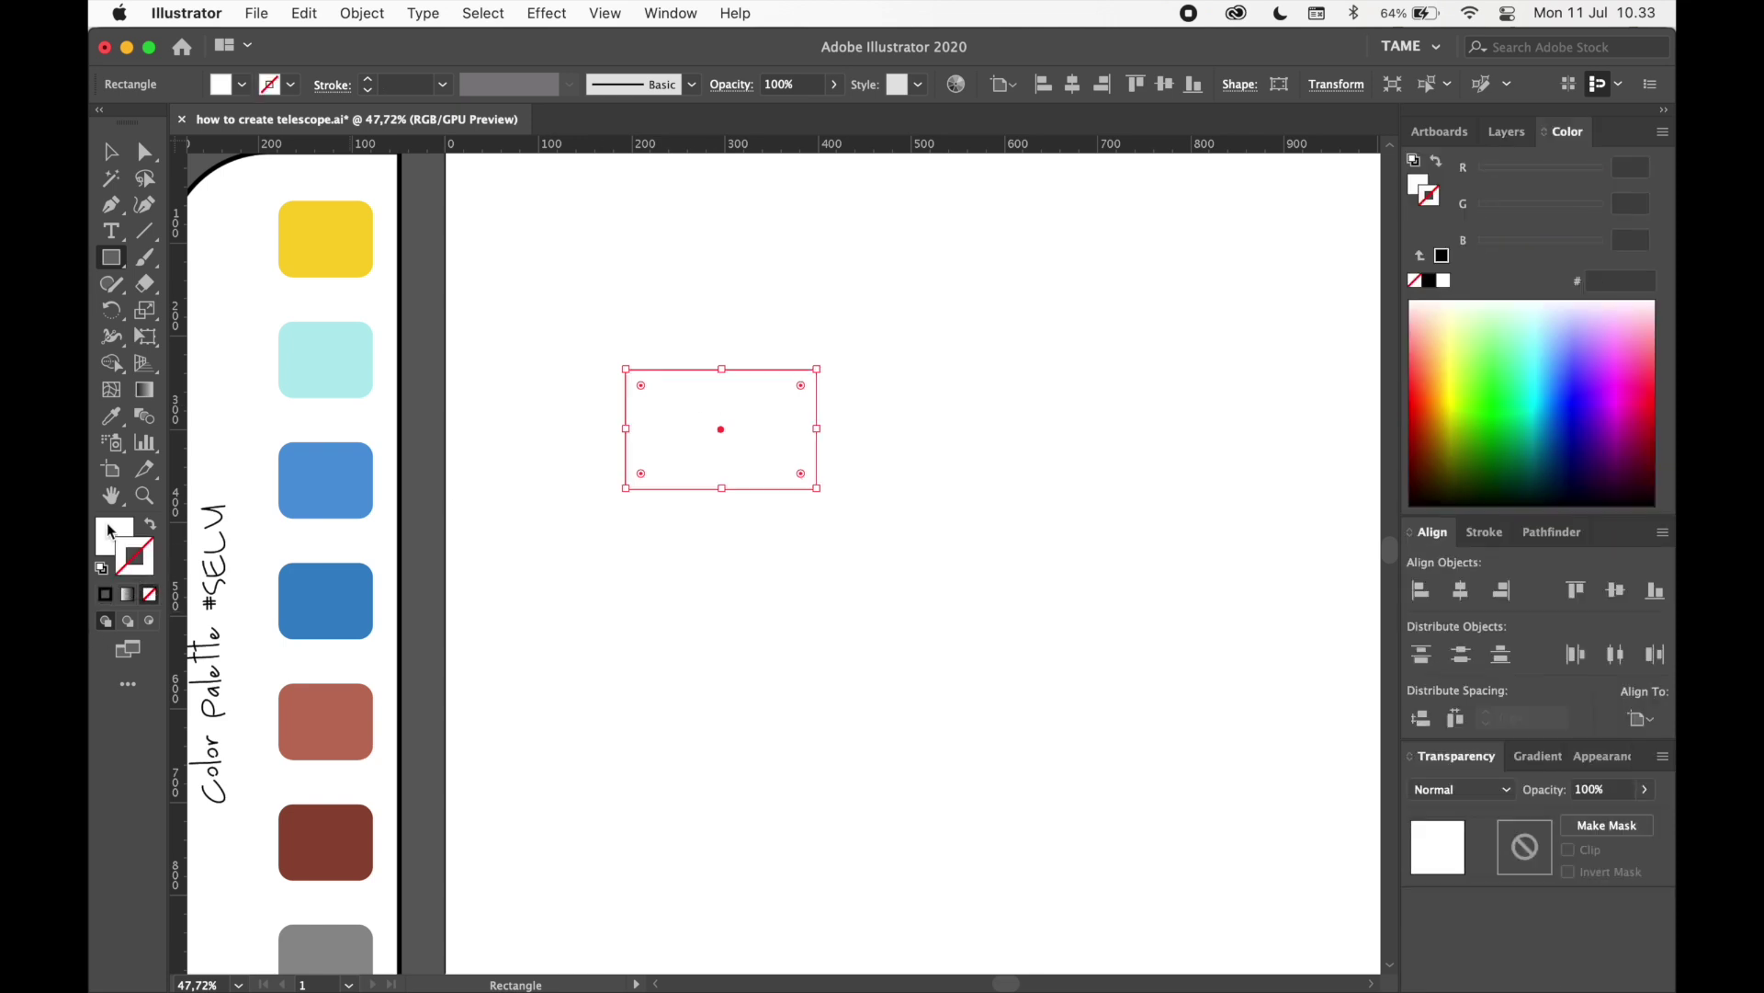
pyautogui.click(111, 415)
pyautogui.click(345, 487)
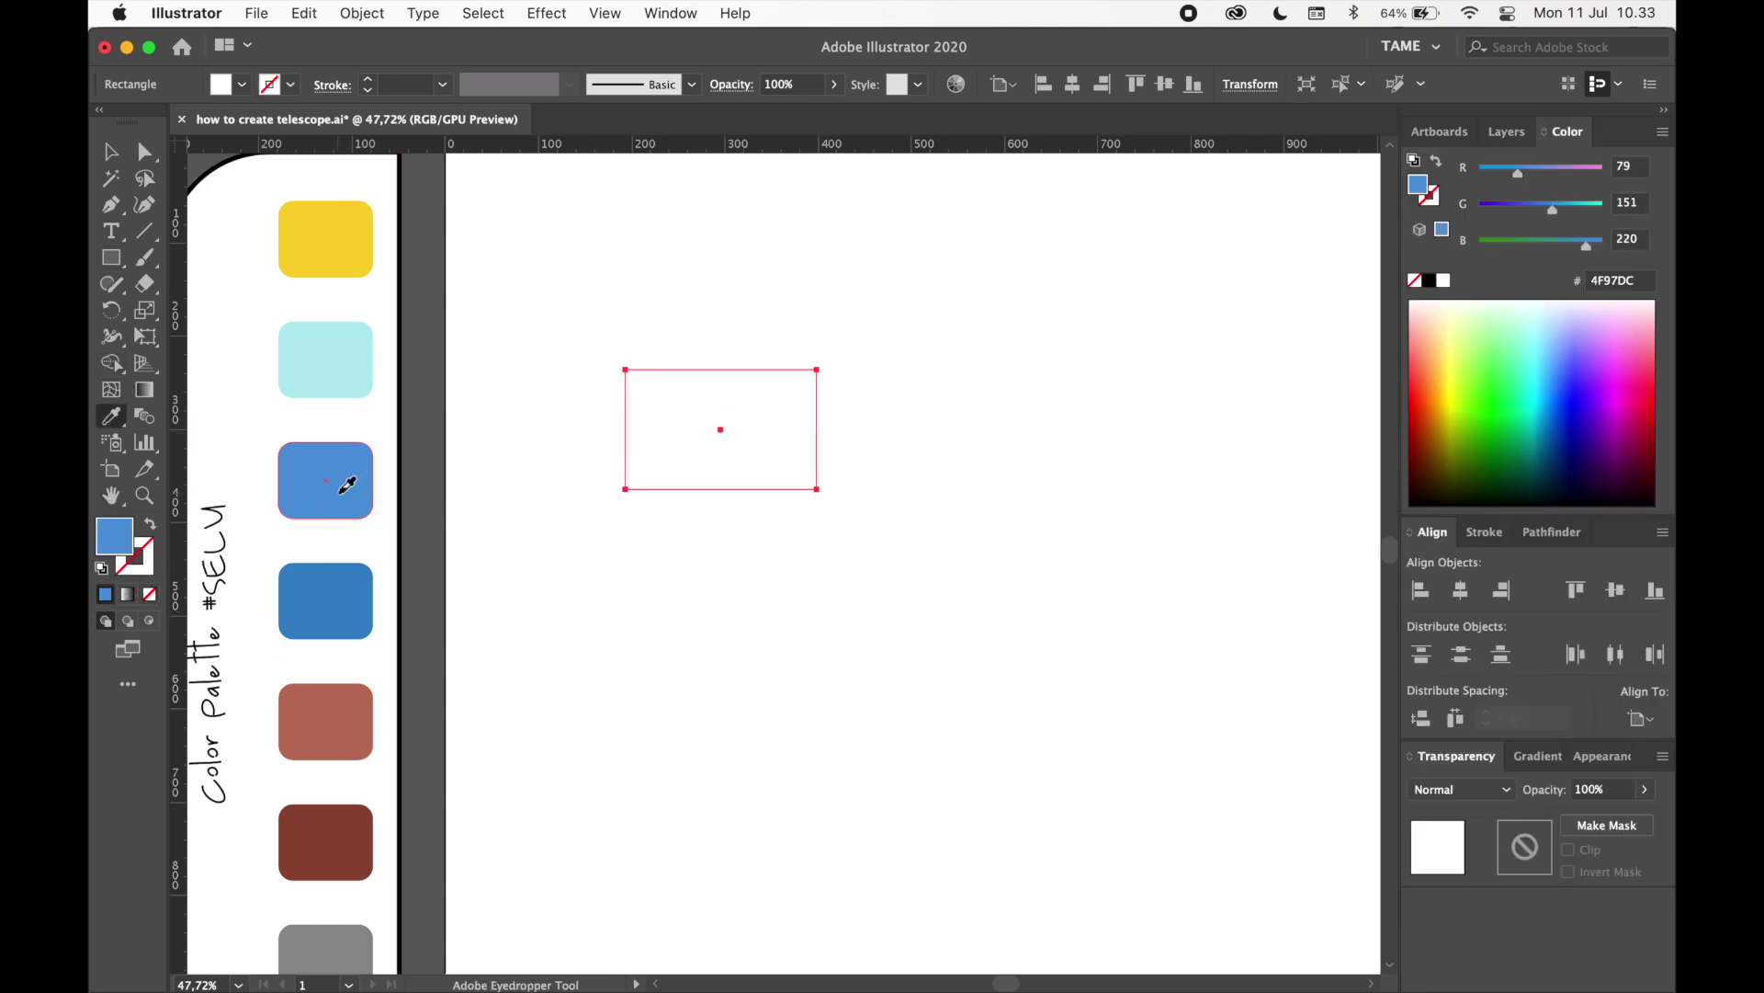
pyautogui.click(110, 150)
# - Duplicate the blue rectangle side by side to make three touching sections, narrowing the two copies
pyautogui.click(988, 457)
pyautogui.moveTo(1007, 449); pyautogui.dragTo(850, 499)
pyautogui.moveTo(582, 503); pyautogui.dragTo(819, 499)
pyautogui.click(814, 509)
# - Reduce the middle section's height symmetrically about its center so it is slimmer than the large section
pyautogui.click(726, 495)
pyautogui.moveTo(723, 422); pyautogui.dragTo(719, 427)
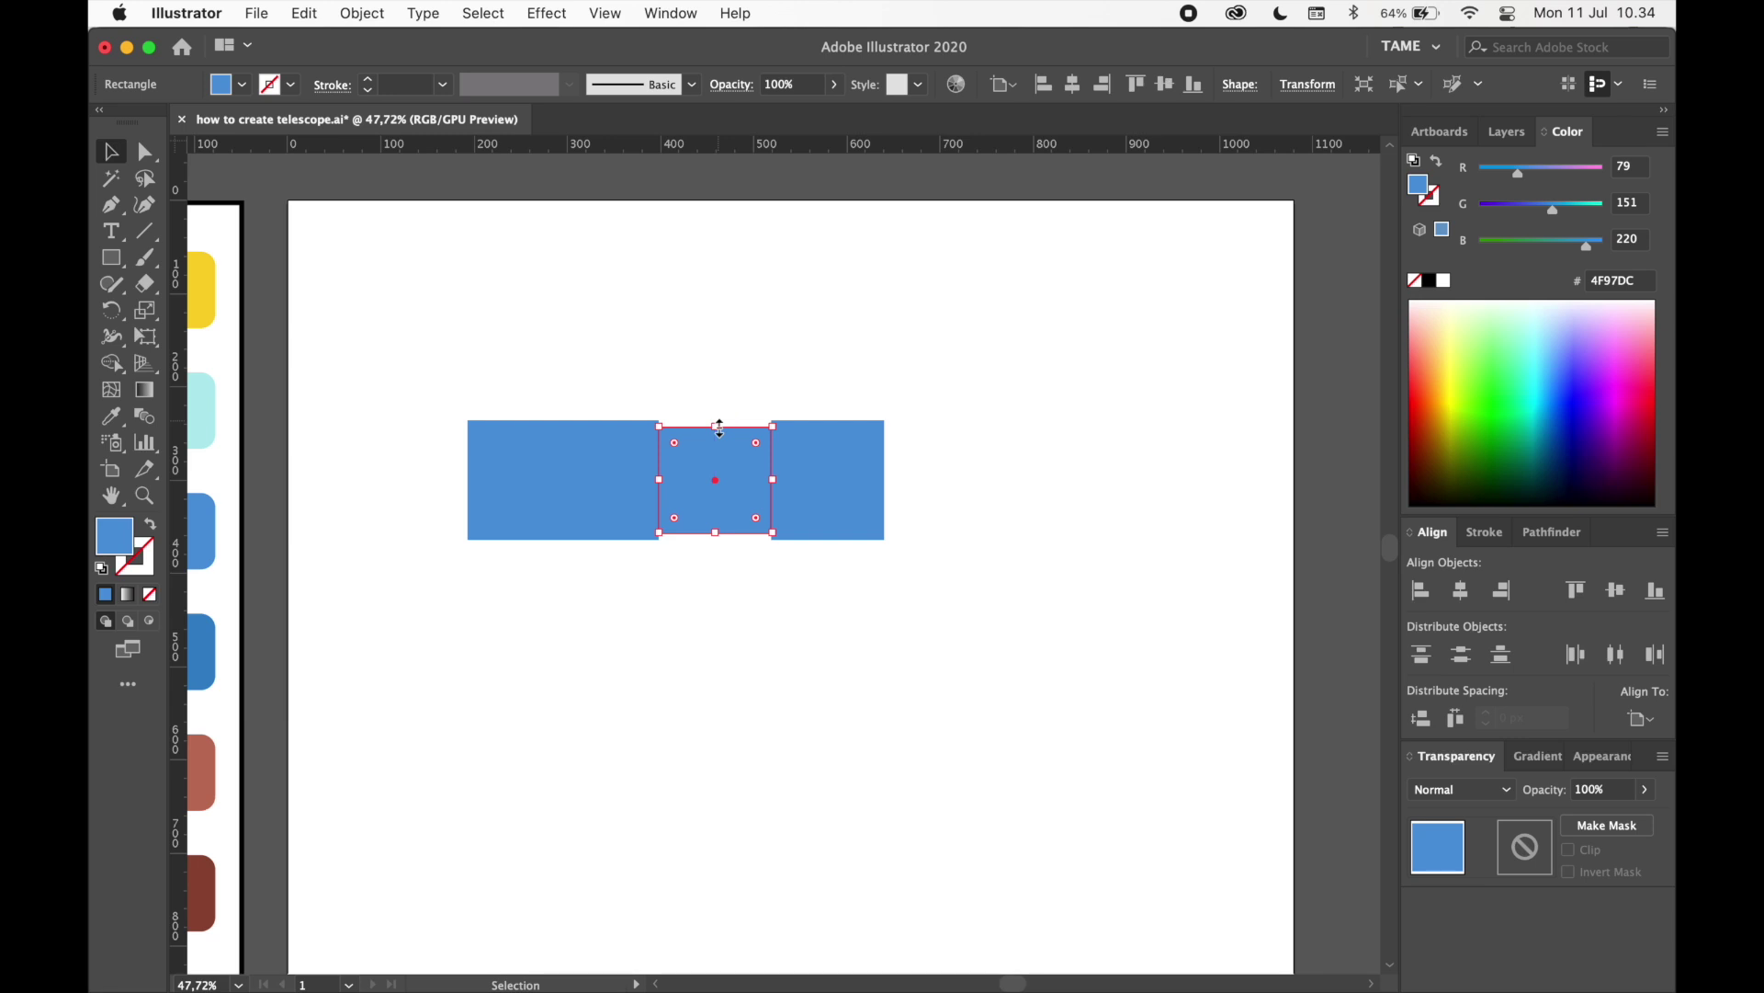
pyautogui.scroll(2, 720, 428)
pyautogui.moveTo(716, 428); pyautogui.dragTo(716, 433)
# - Make the third section slimmer than the middle one and add a fourth, smaller section at its right end
pyautogui.click(873, 450)
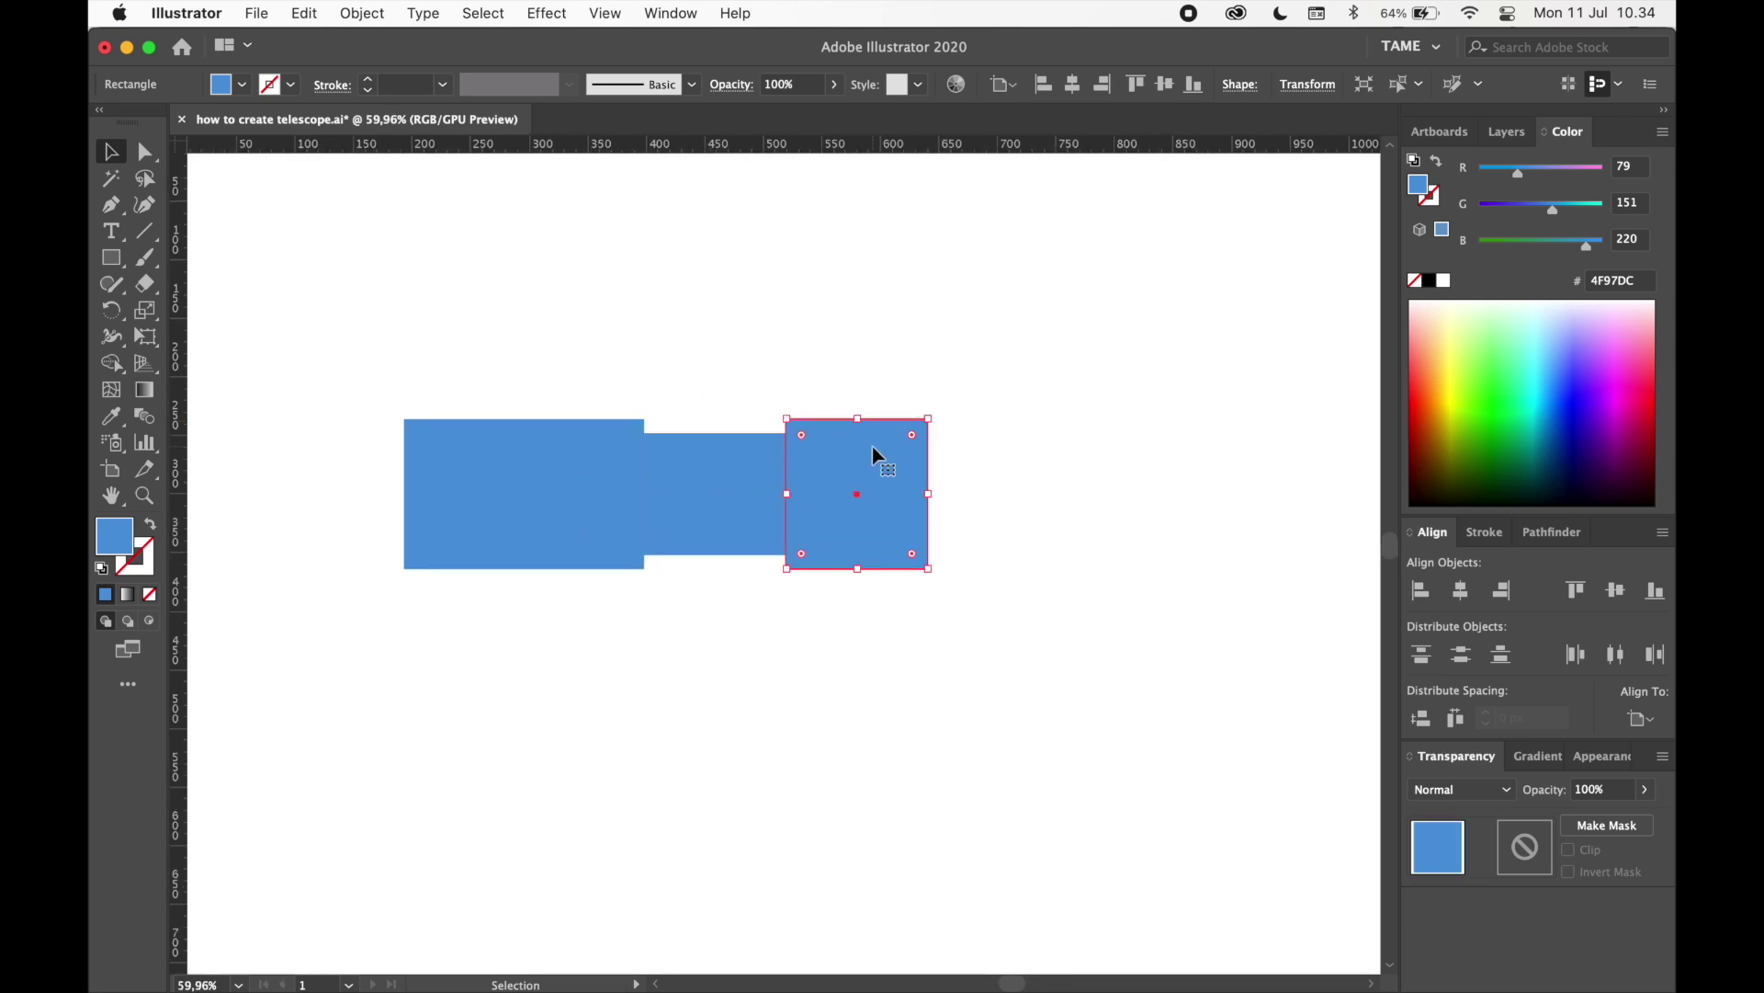
pyautogui.moveTo(858, 416); pyautogui.dragTo(857, 444)
pyautogui.moveTo(930, 493); pyautogui.dragTo(882, 515)
pyautogui.click(997, 498)
pyautogui.click(1011, 487)
pyautogui.hscroll(-4, 1142, 524)
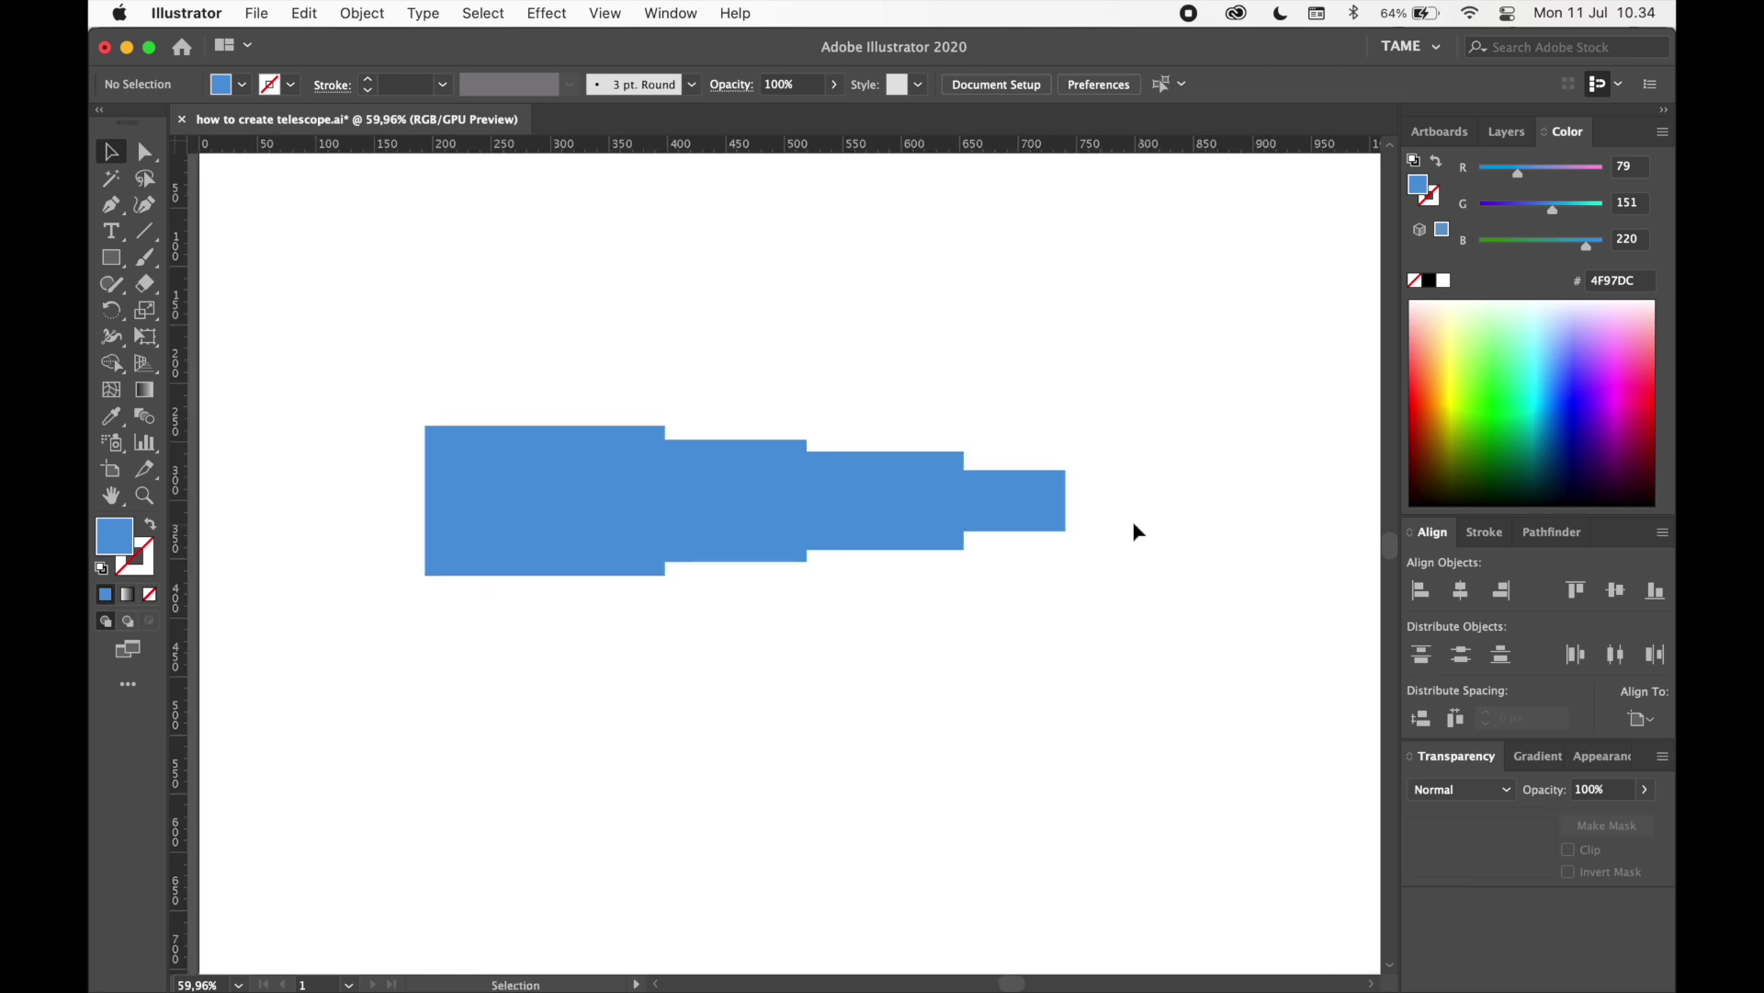
# - Round the right-hand corners of the three smaller telescope sections to a radius of 13.57 px
pyautogui.click(1034, 508)
pyautogui.keyDown('shift'); pyautogui.click(918, 504); pyautogui.keyUp('shift')
pyautogui.keyDown('shift'); pyautogui.click(768, 505); pyautogui.keyUp('shift')
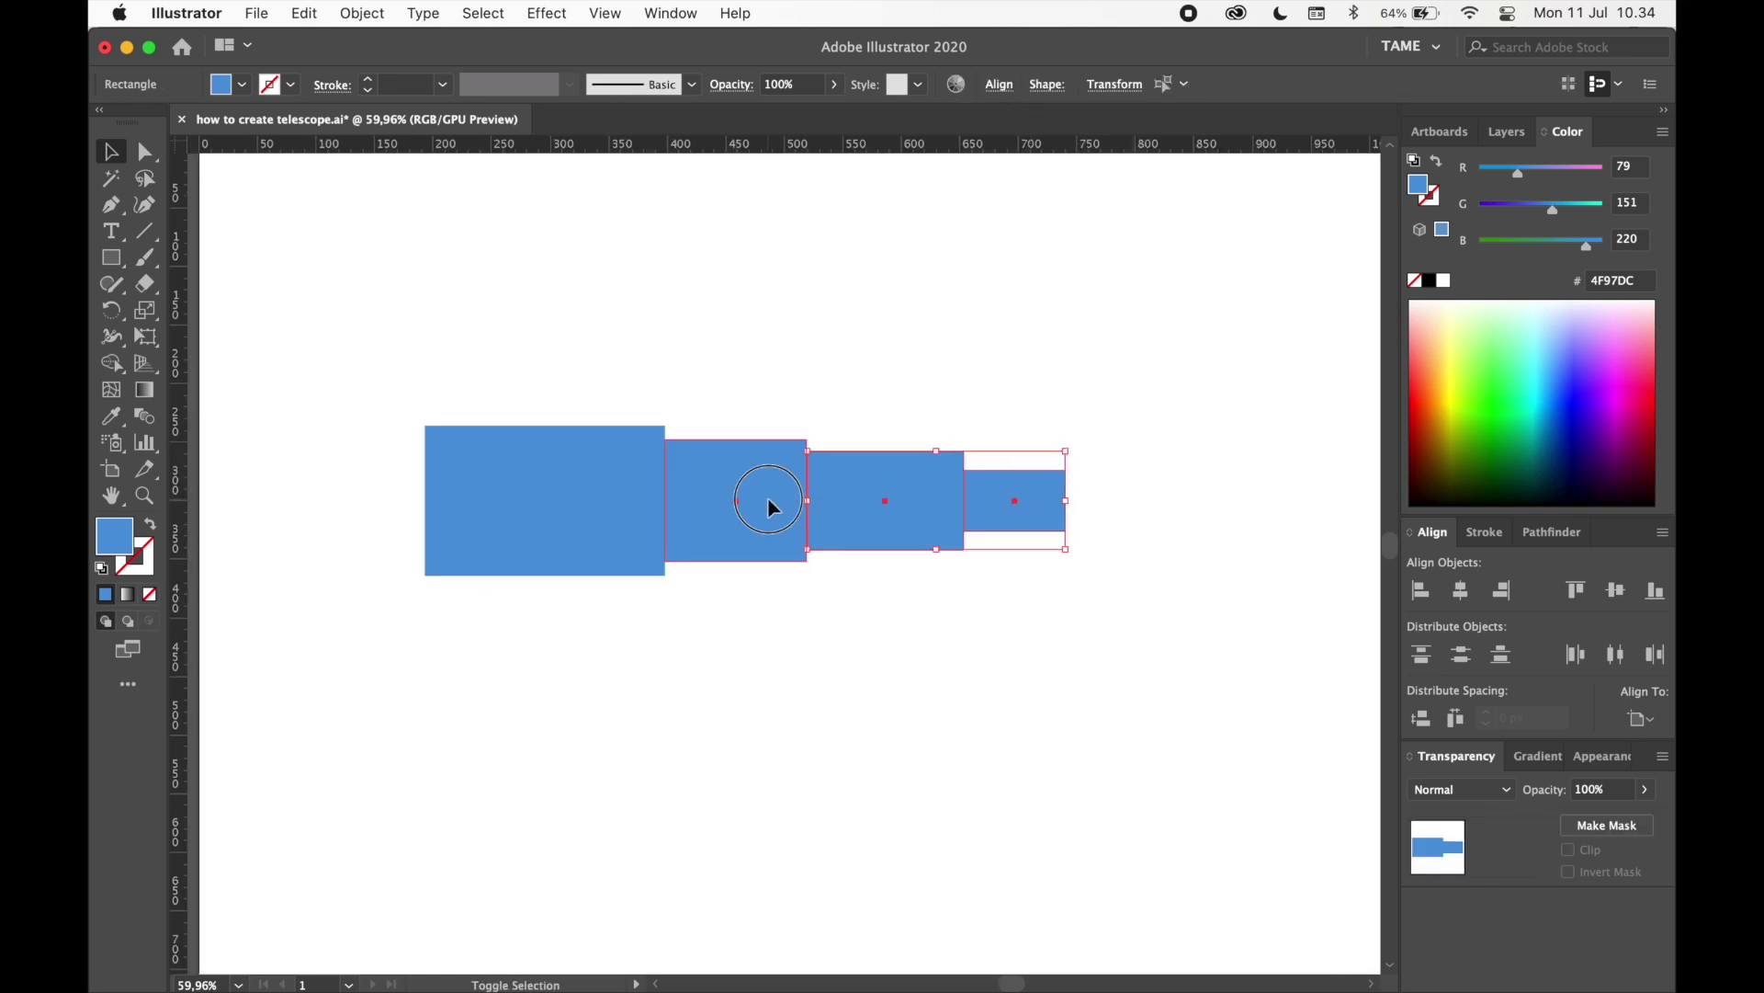
pyautogui.press('a')
pyautogui.click(1058, 499)
pyautogui.click(1064, 530)
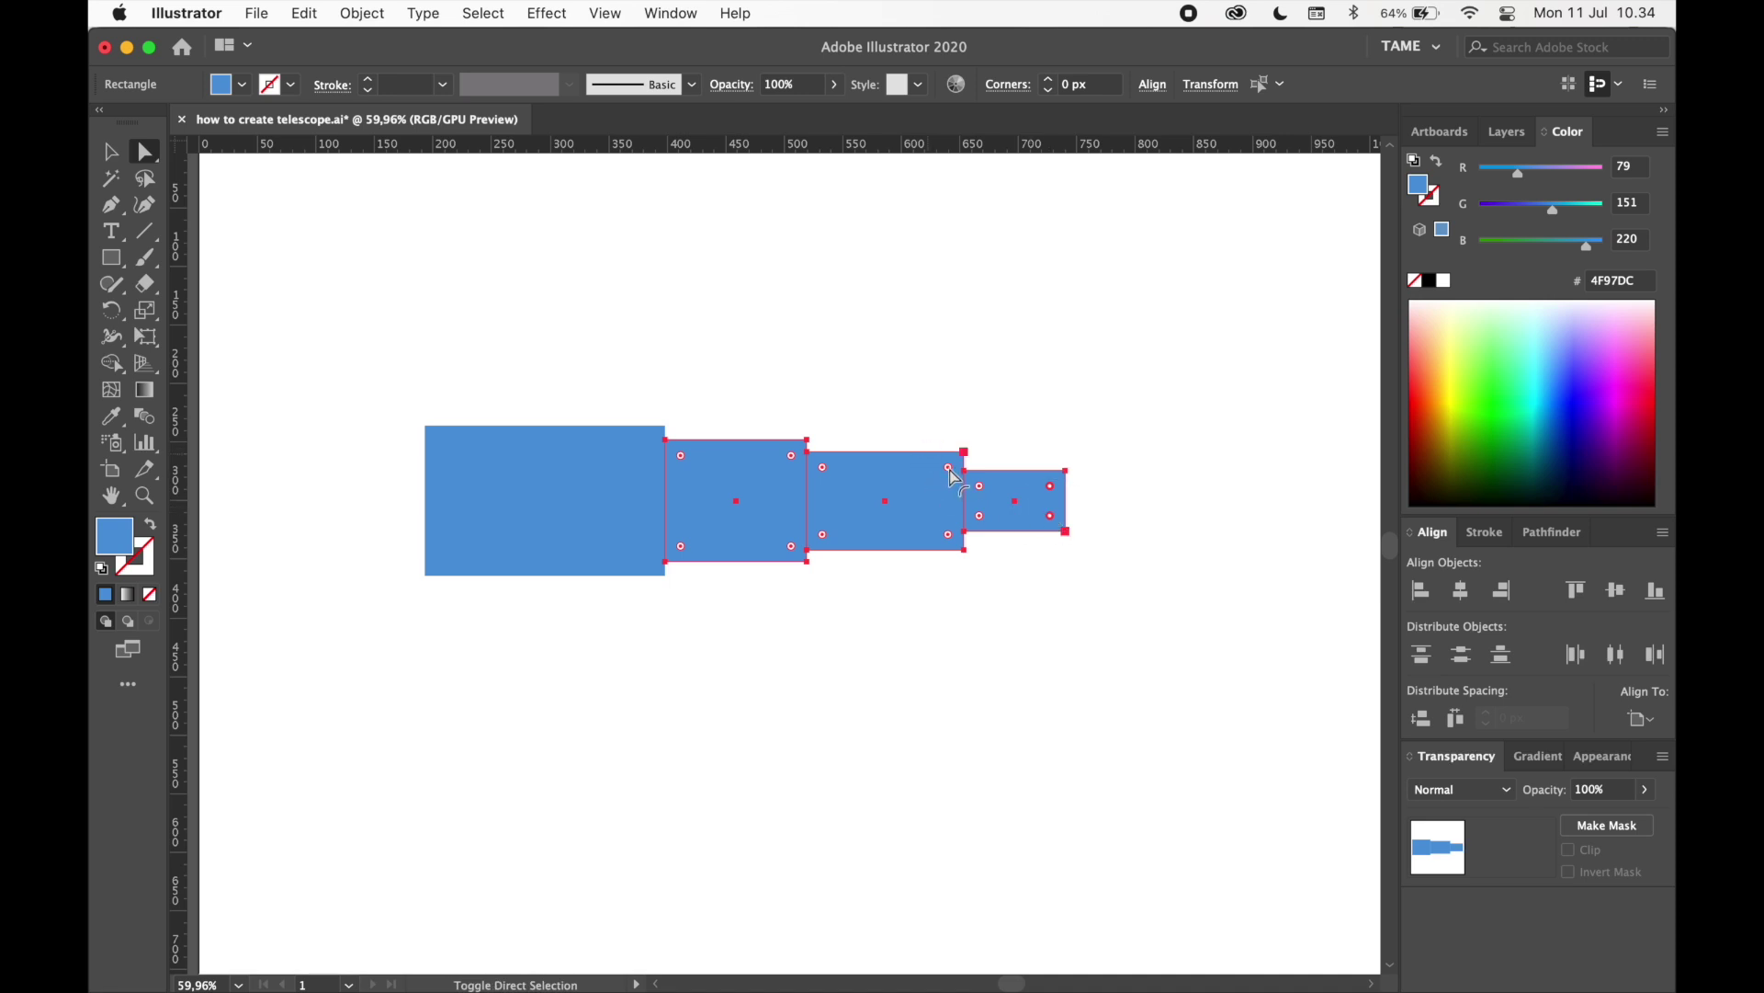
pyautogui.click(965, 548)
pyautogui.moveTo(793, 457); pyautogui.dragTo(797, 464)
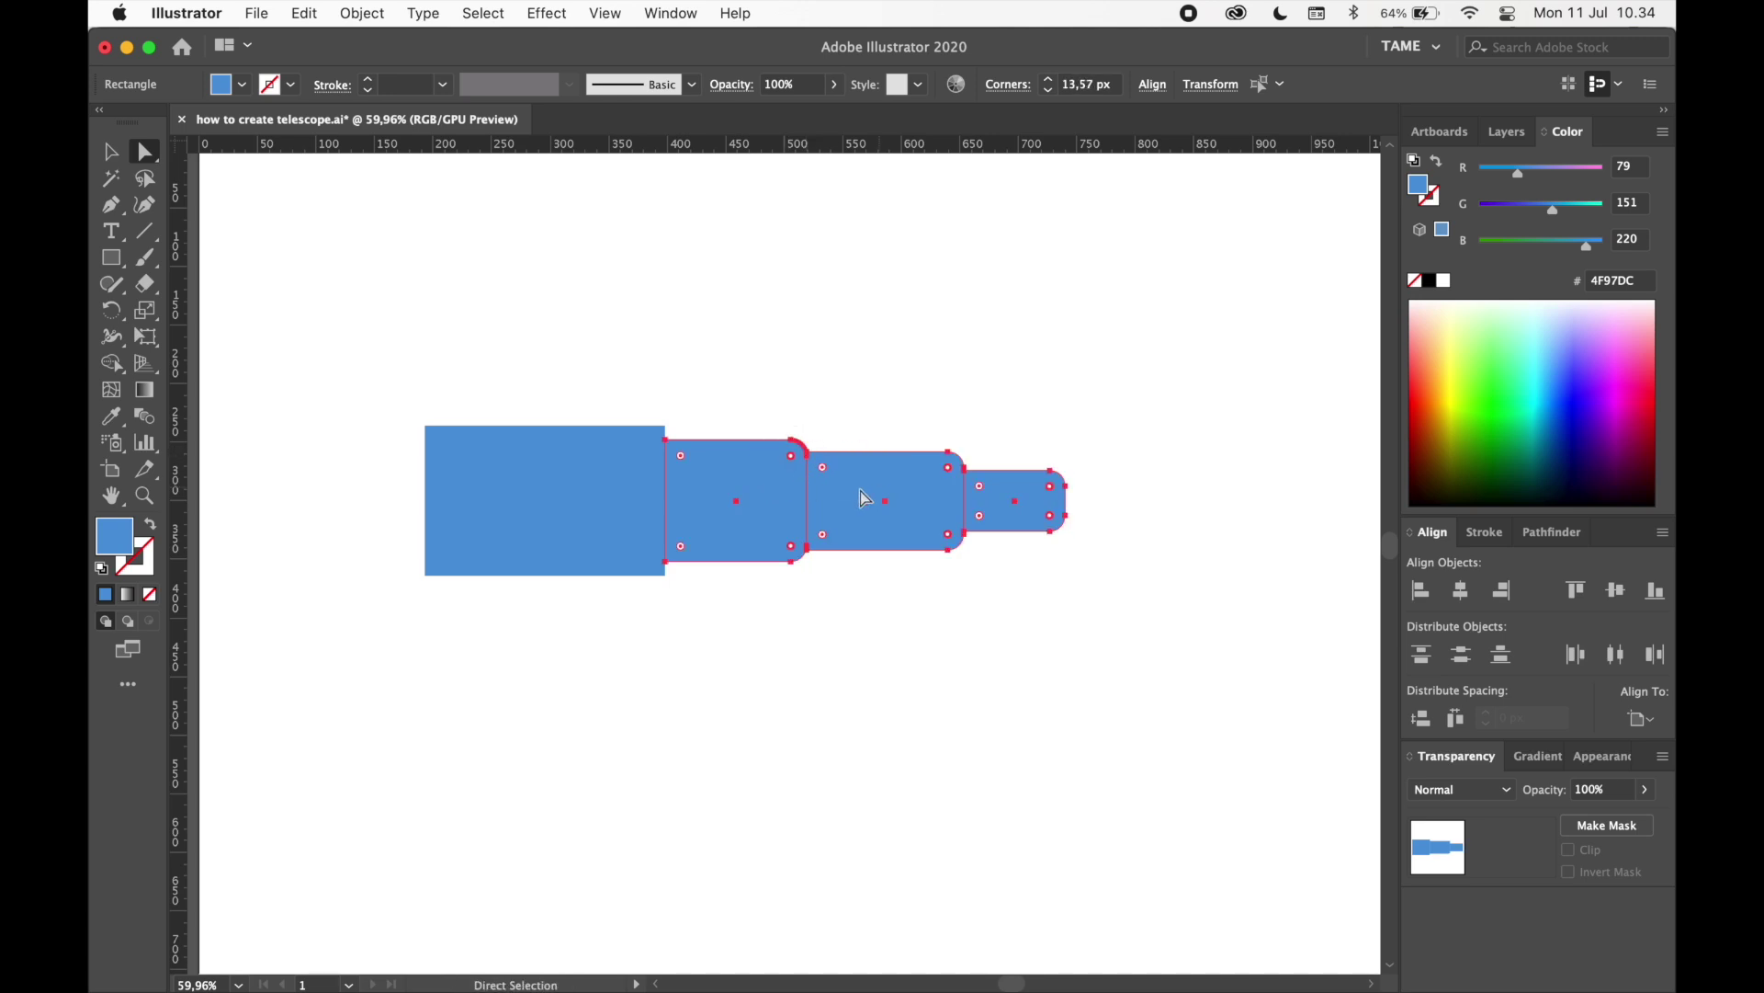
# - Round the two right-hand corners of the largest telescope section
pyautogui.click(546, 494)
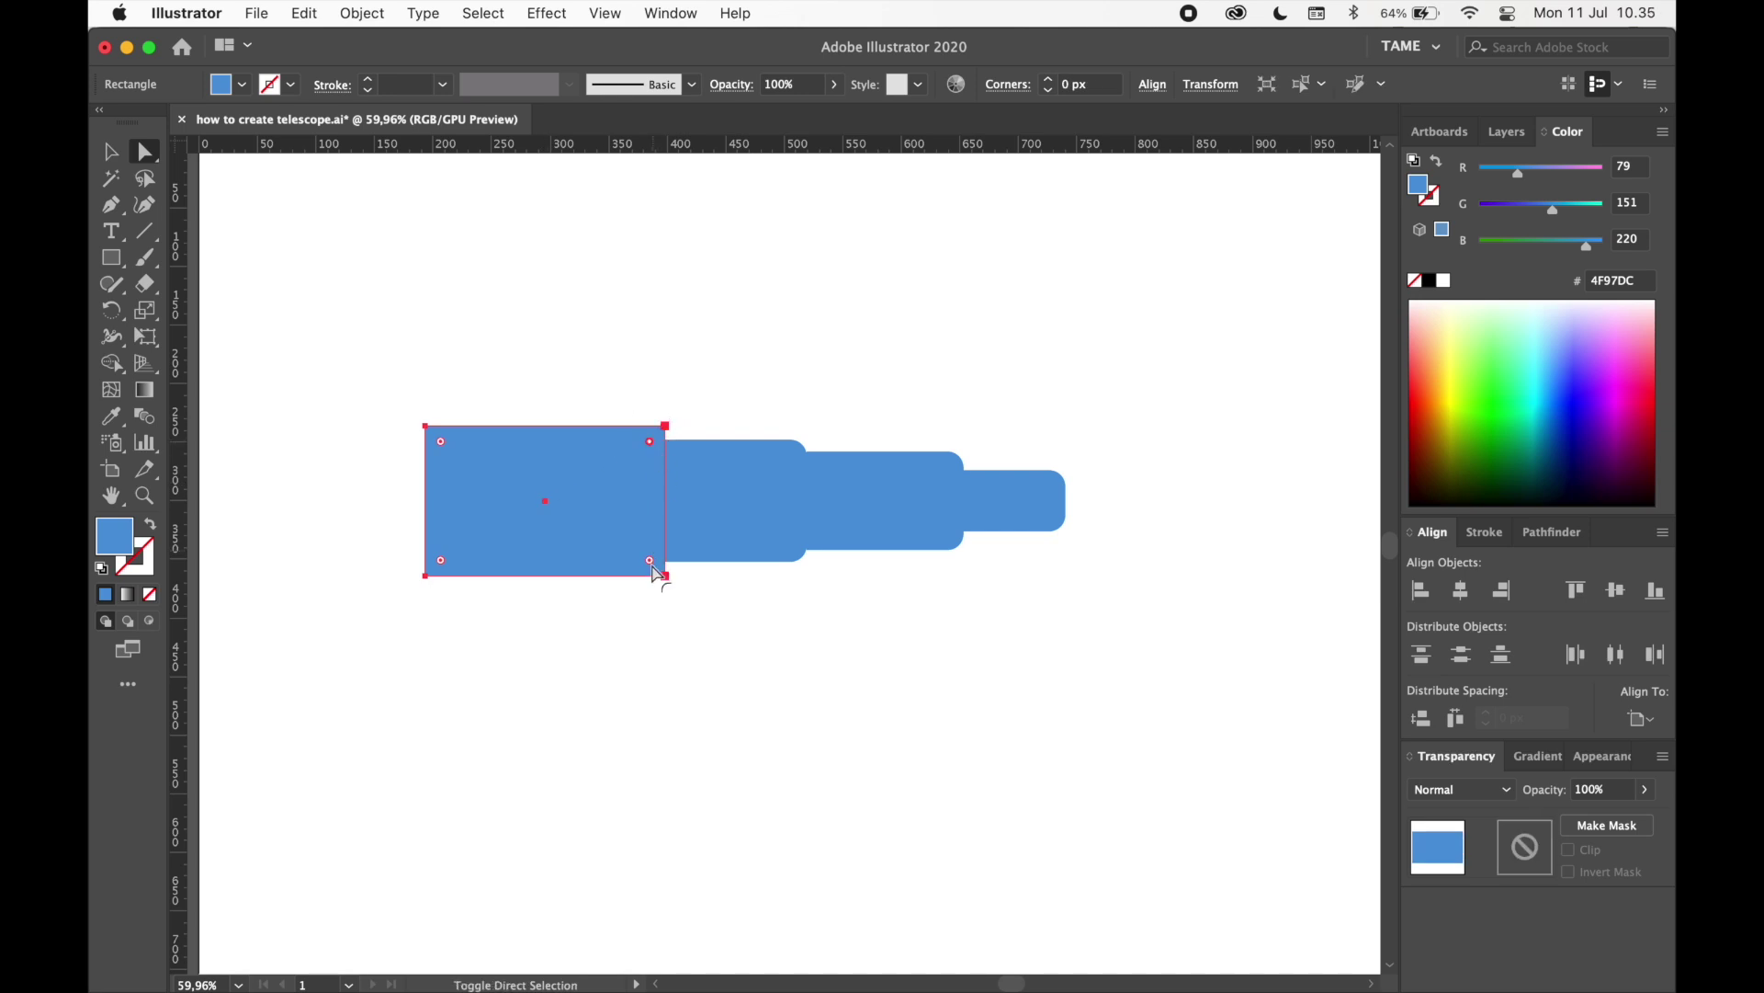
pyautogui.moveTo(650, 561); pyautogui.dragTo(643, 565)
pyautogui.click(110, 150)
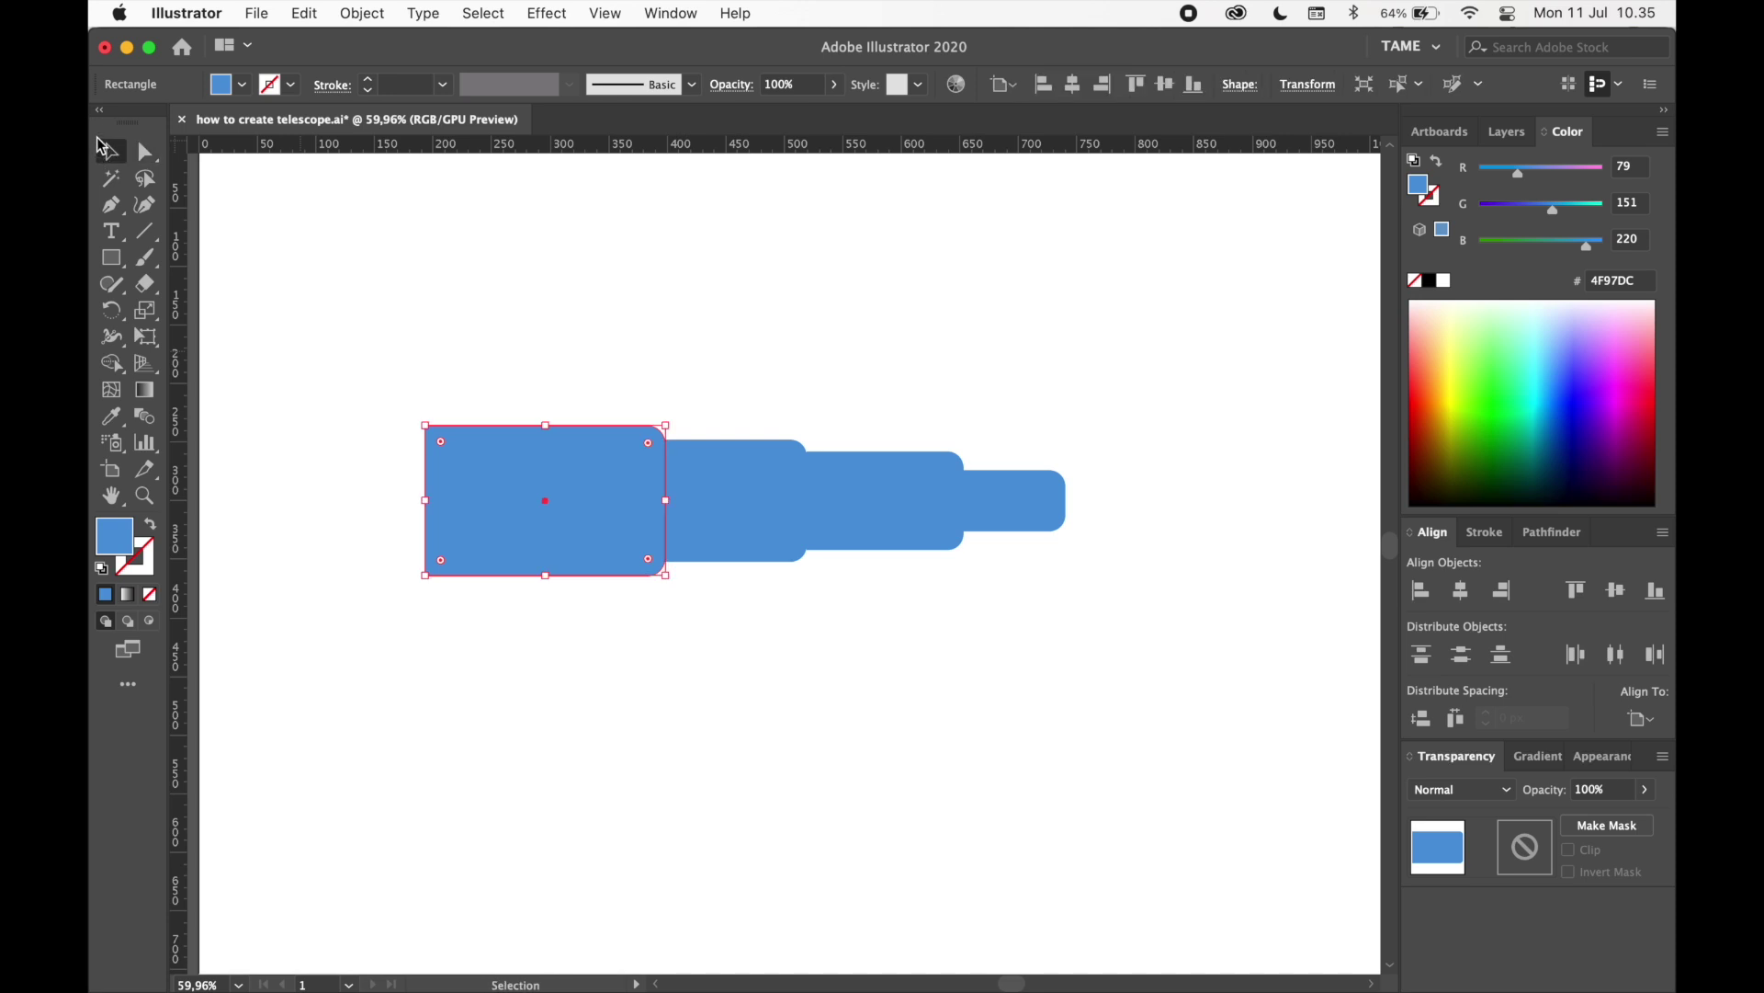
# - Draw a narrow vertical bar over the telescope's left end and fully round its ends with a 10.5 px radius
pyautogui.click(111, 258)
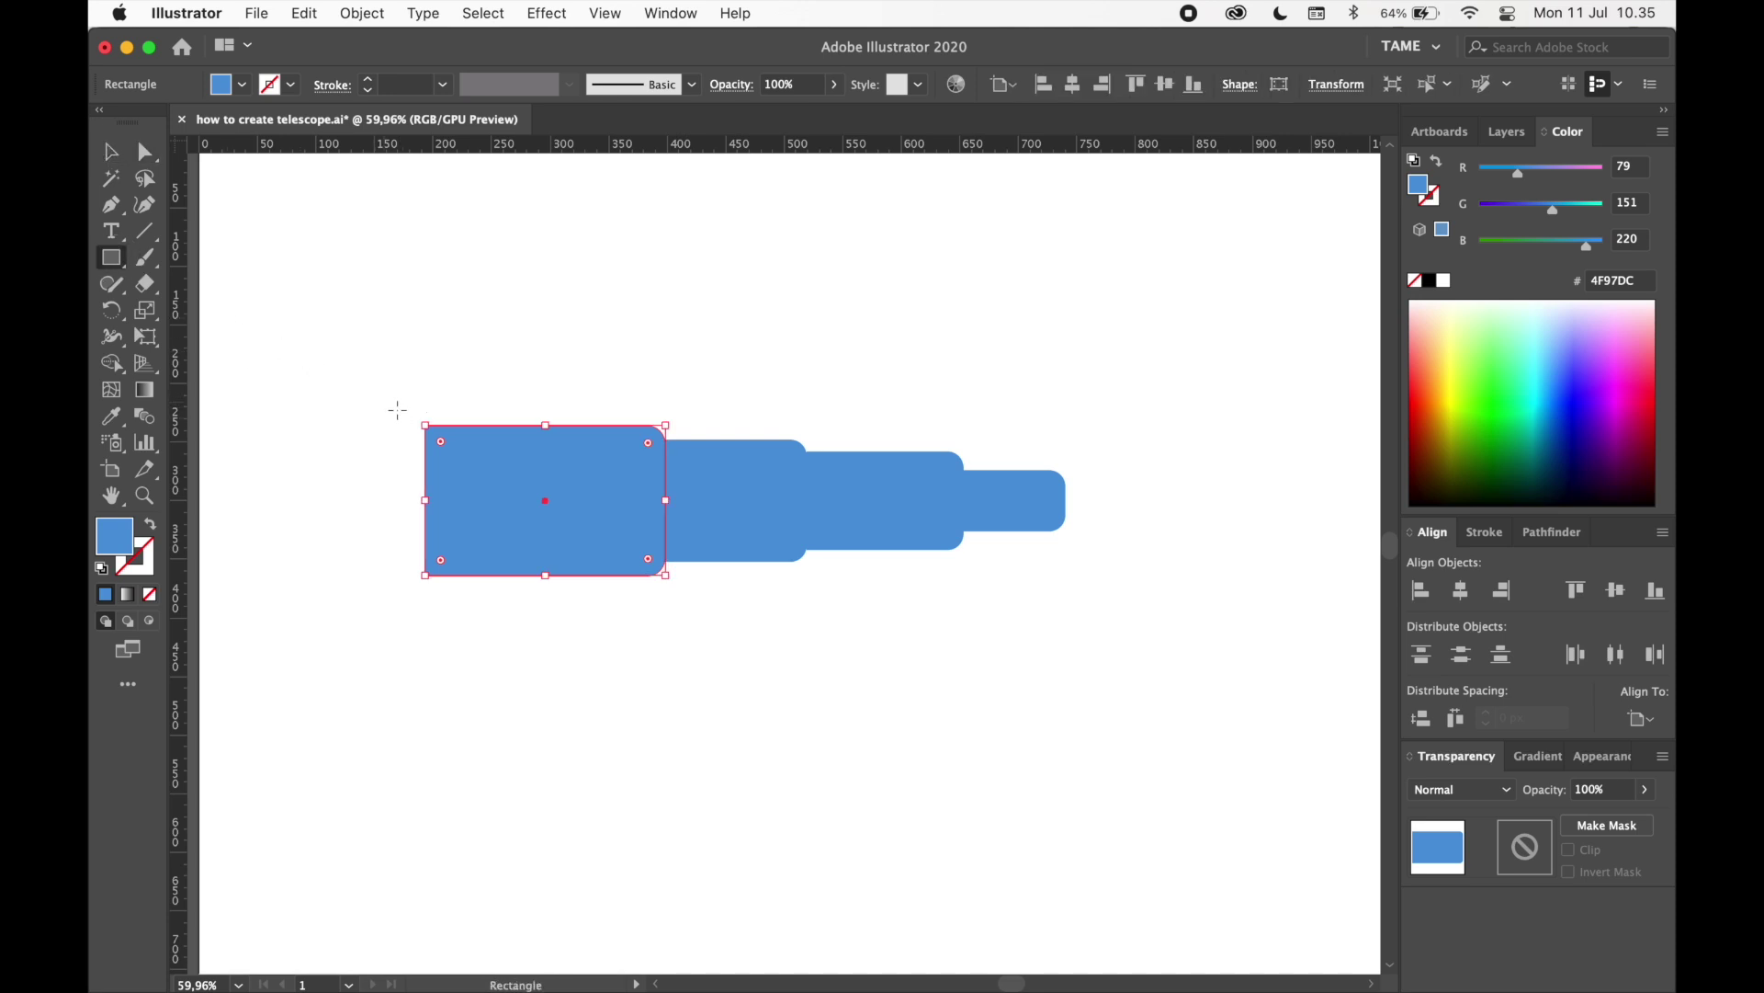
pyautogui.moveTo(411, 415); pyautogui.dragTo(436, 591)
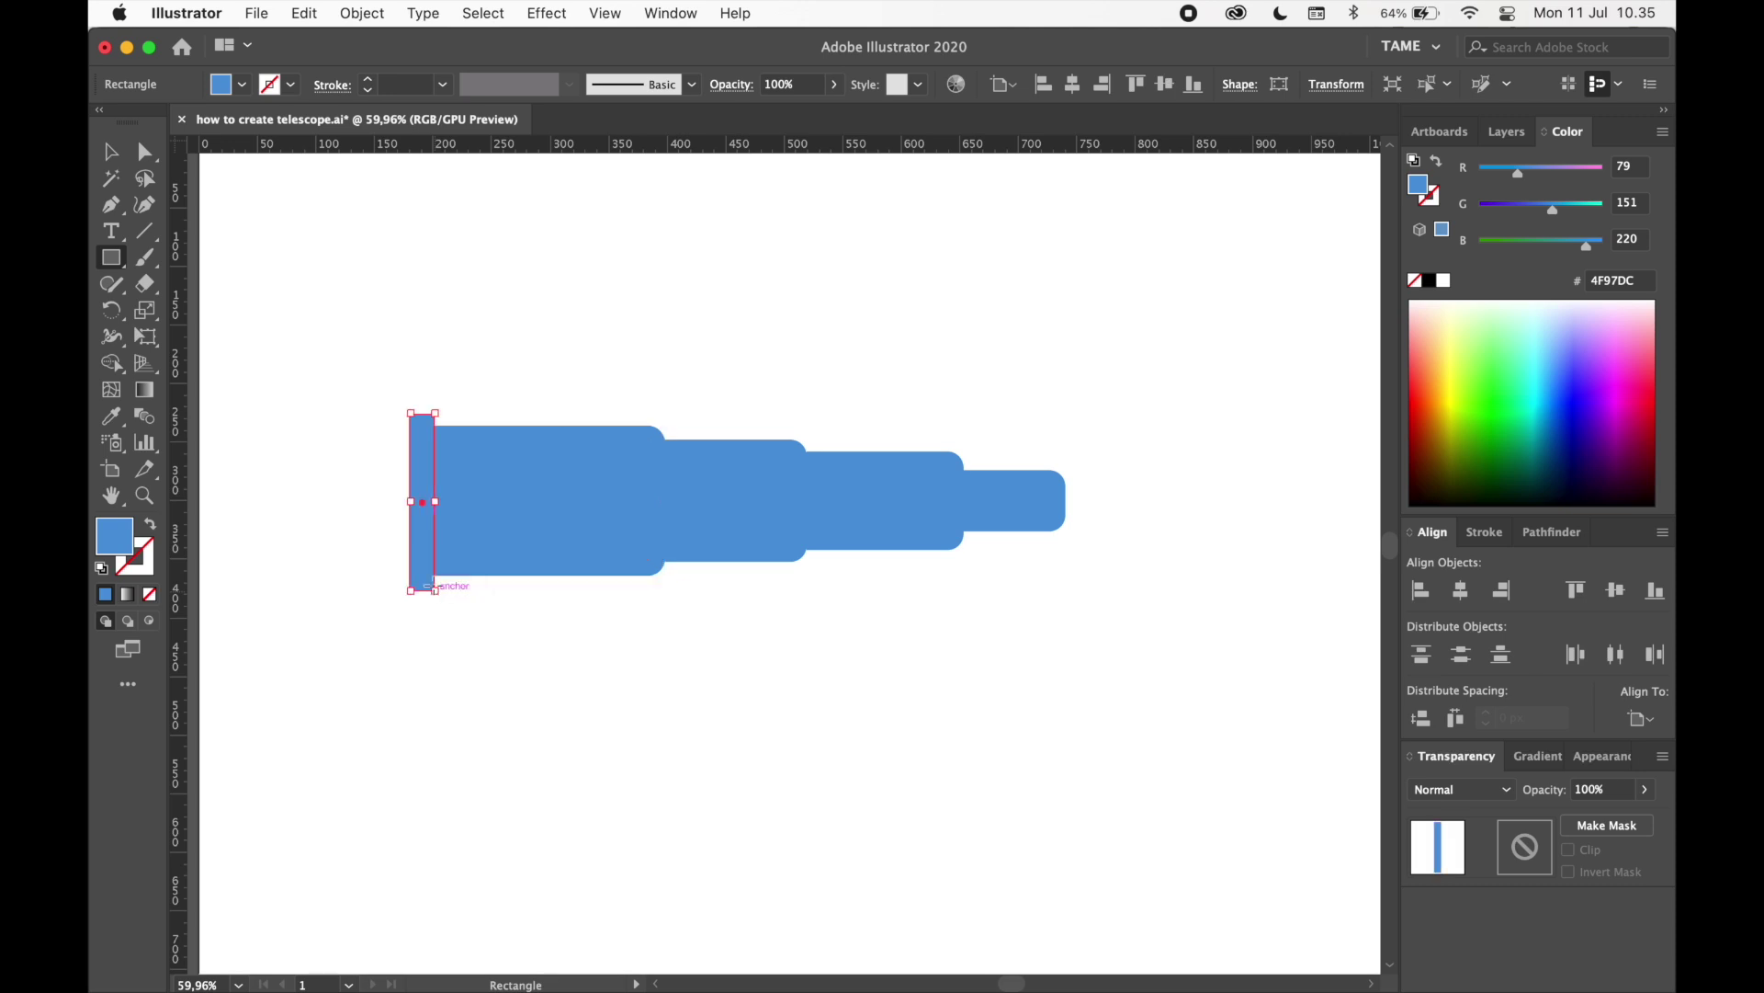
pyautogui.press('a')
pyautogui.moveTo(426, 431); pyautogui.dragTo(426, 517)
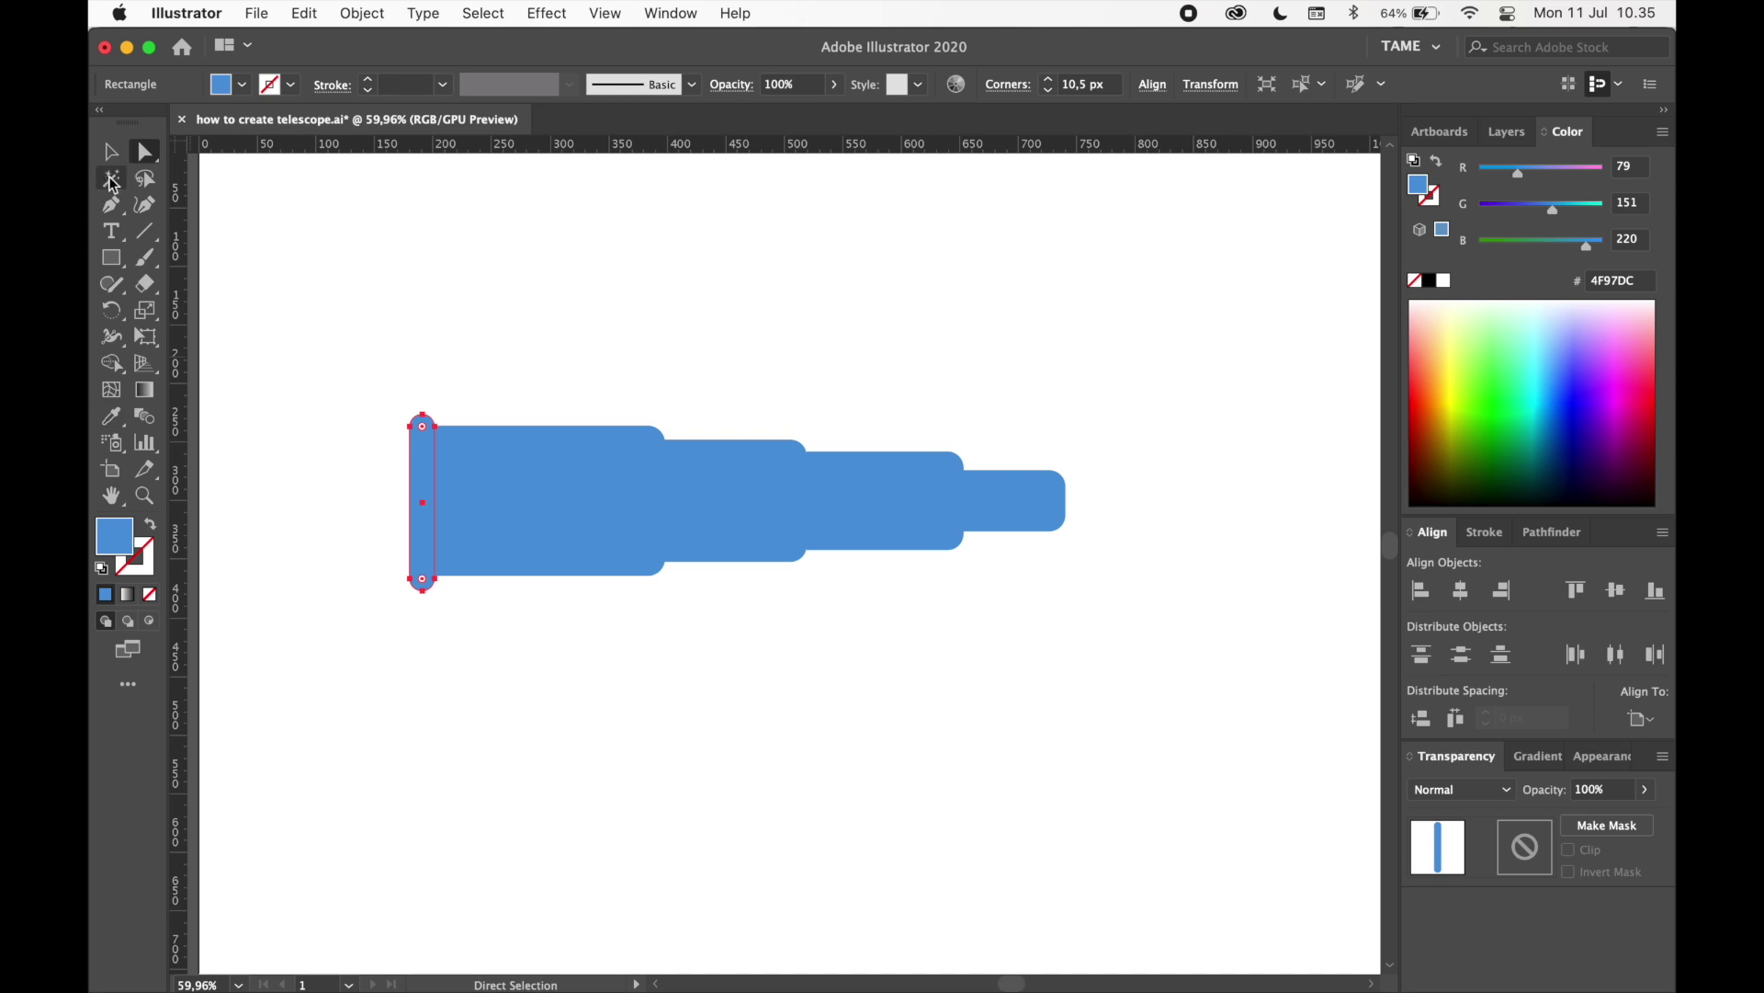
# - Duplicate the rounded bar onto the right edge of the largest section and onto the telescope's right tip
pyautogui.click(110, 152)
pyautogui.click(455, 256)
pyautogui.moveTo(425, 445); pyautogui.dragTo(1069, 474)
pyautogui.click(691, 392)
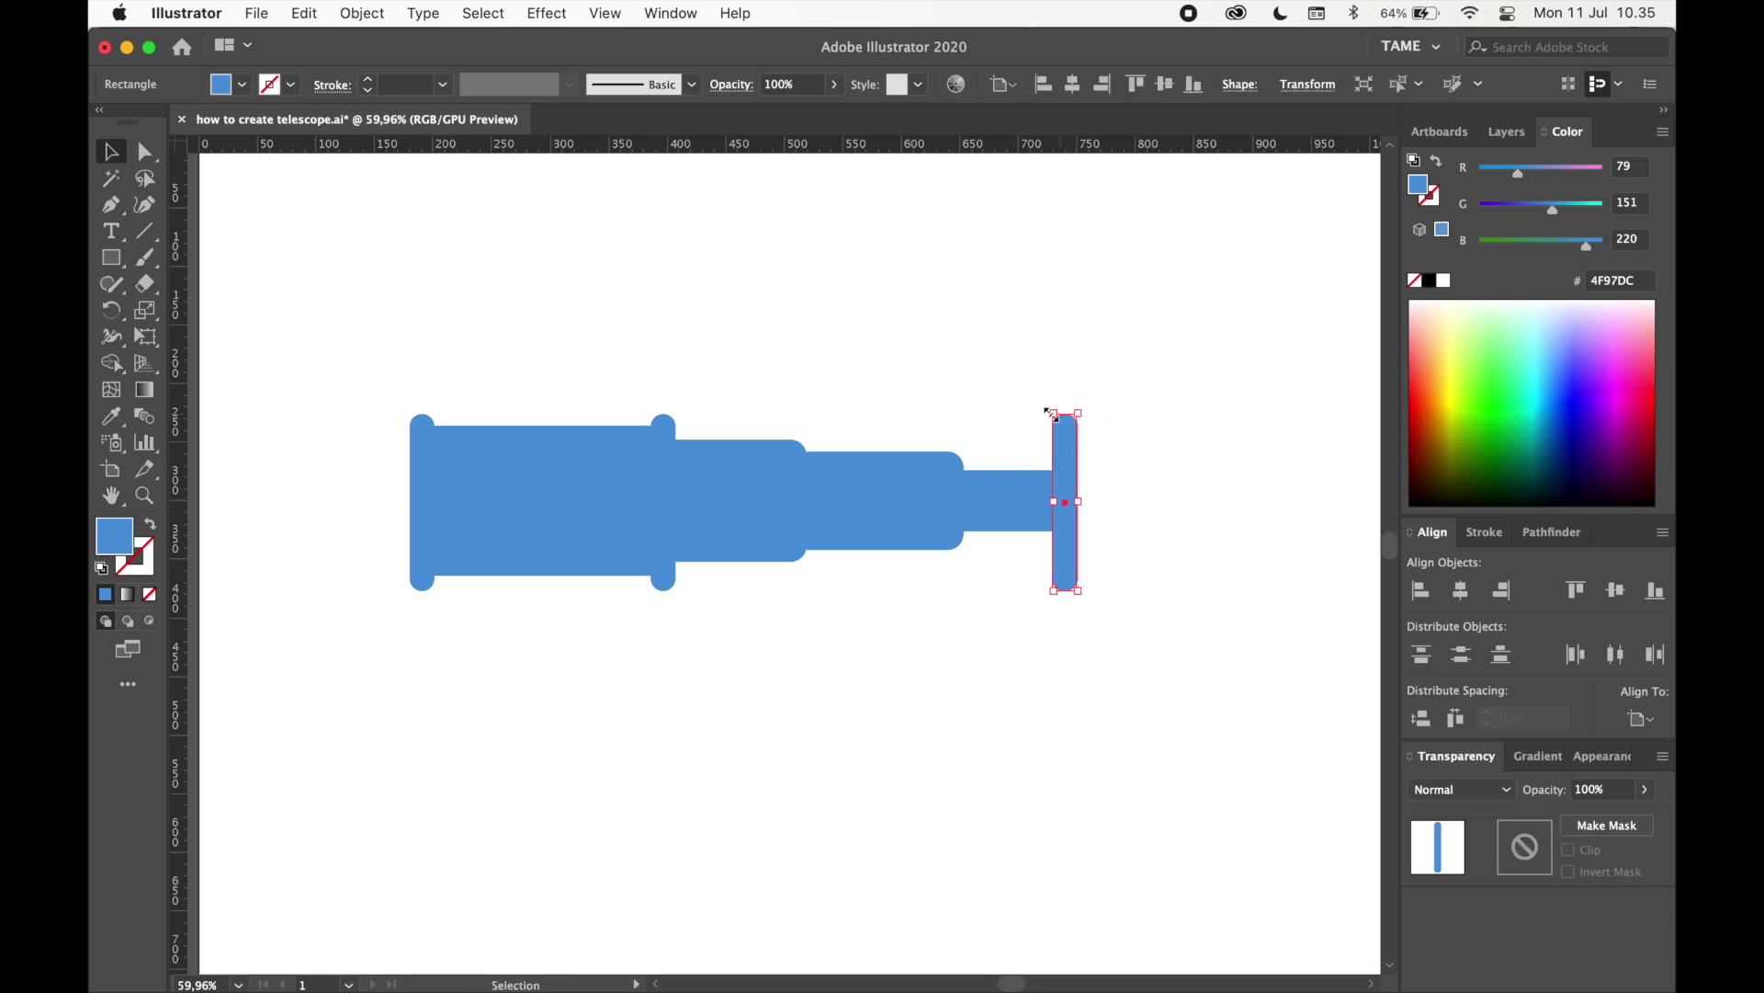
# - Shrink the bar at the right tip so it extends only slightly beyond the smallest section
pyautogui.scroll(3, 1075, 418)
pyautogui.moveTo(1047, 413); pyautogui.dragTo(1056, 676)
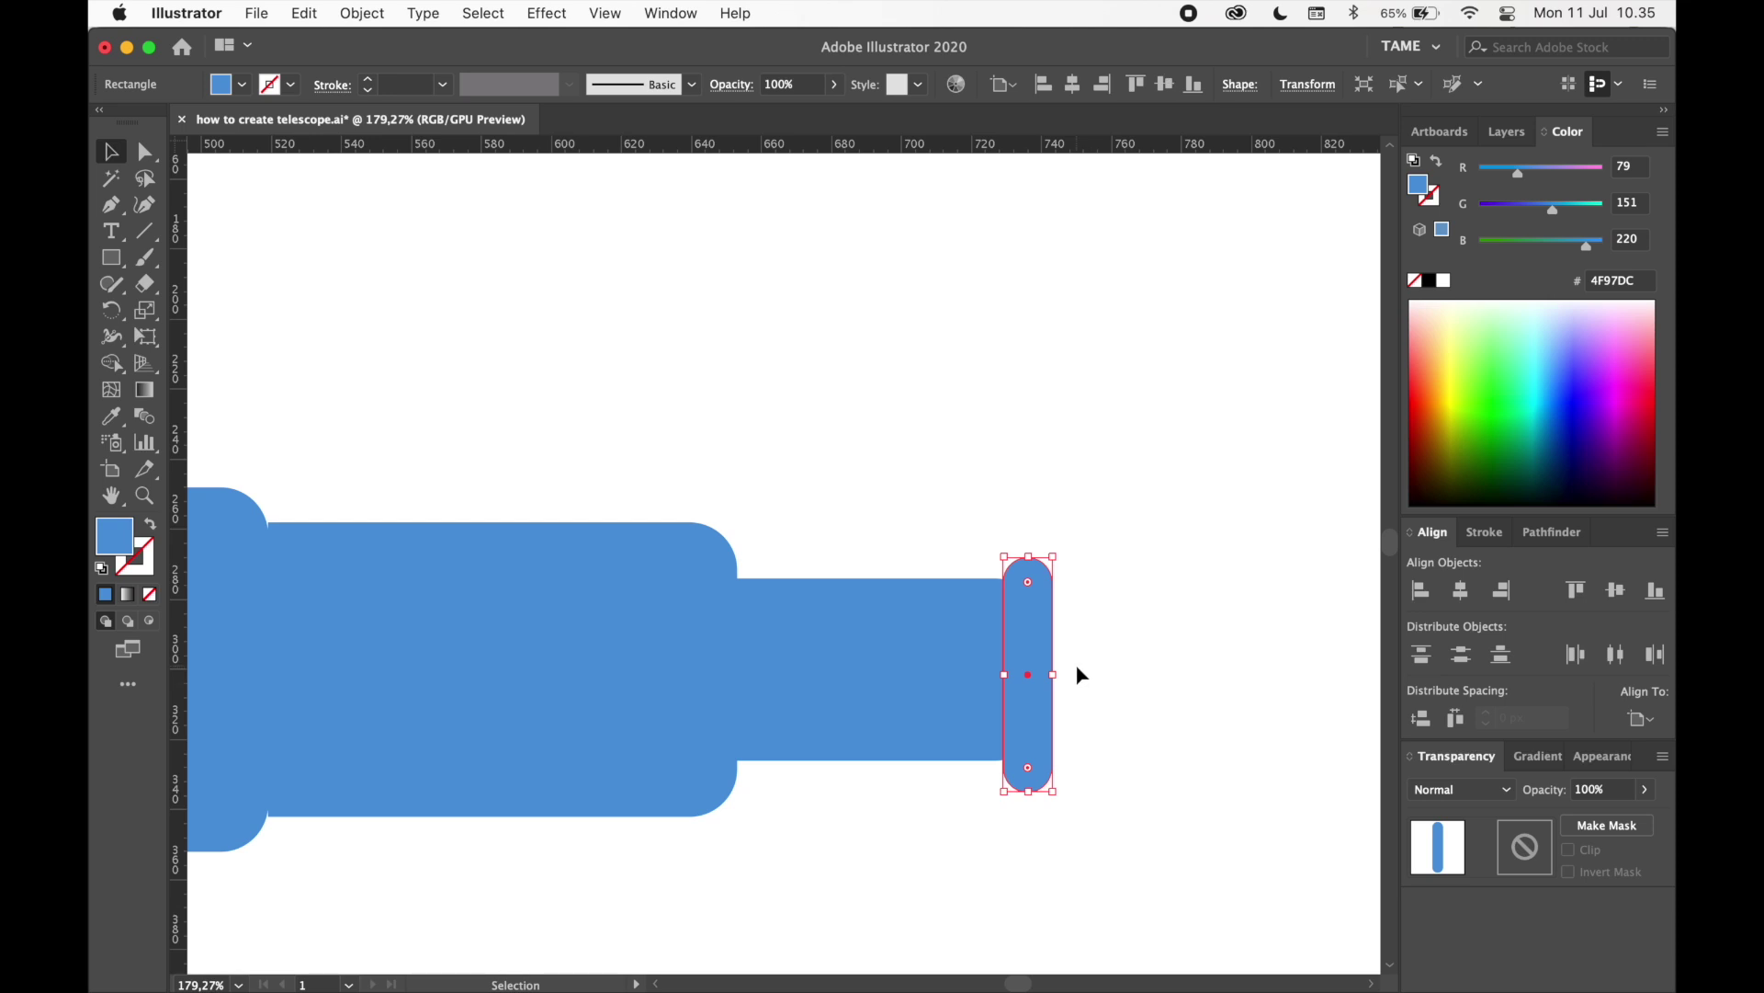
pyautogui.click(1077, 669)
# - Align all telescope parts to their common vertical center, relative to the selection
pyautogui.scroll(-6, 1077, 664)
pyautogui.moveTo(1191, 693); pyautogui.dragTo(539, 554)
pyautogui.click(1640, 719)
pyautogui.click(1632, 728)
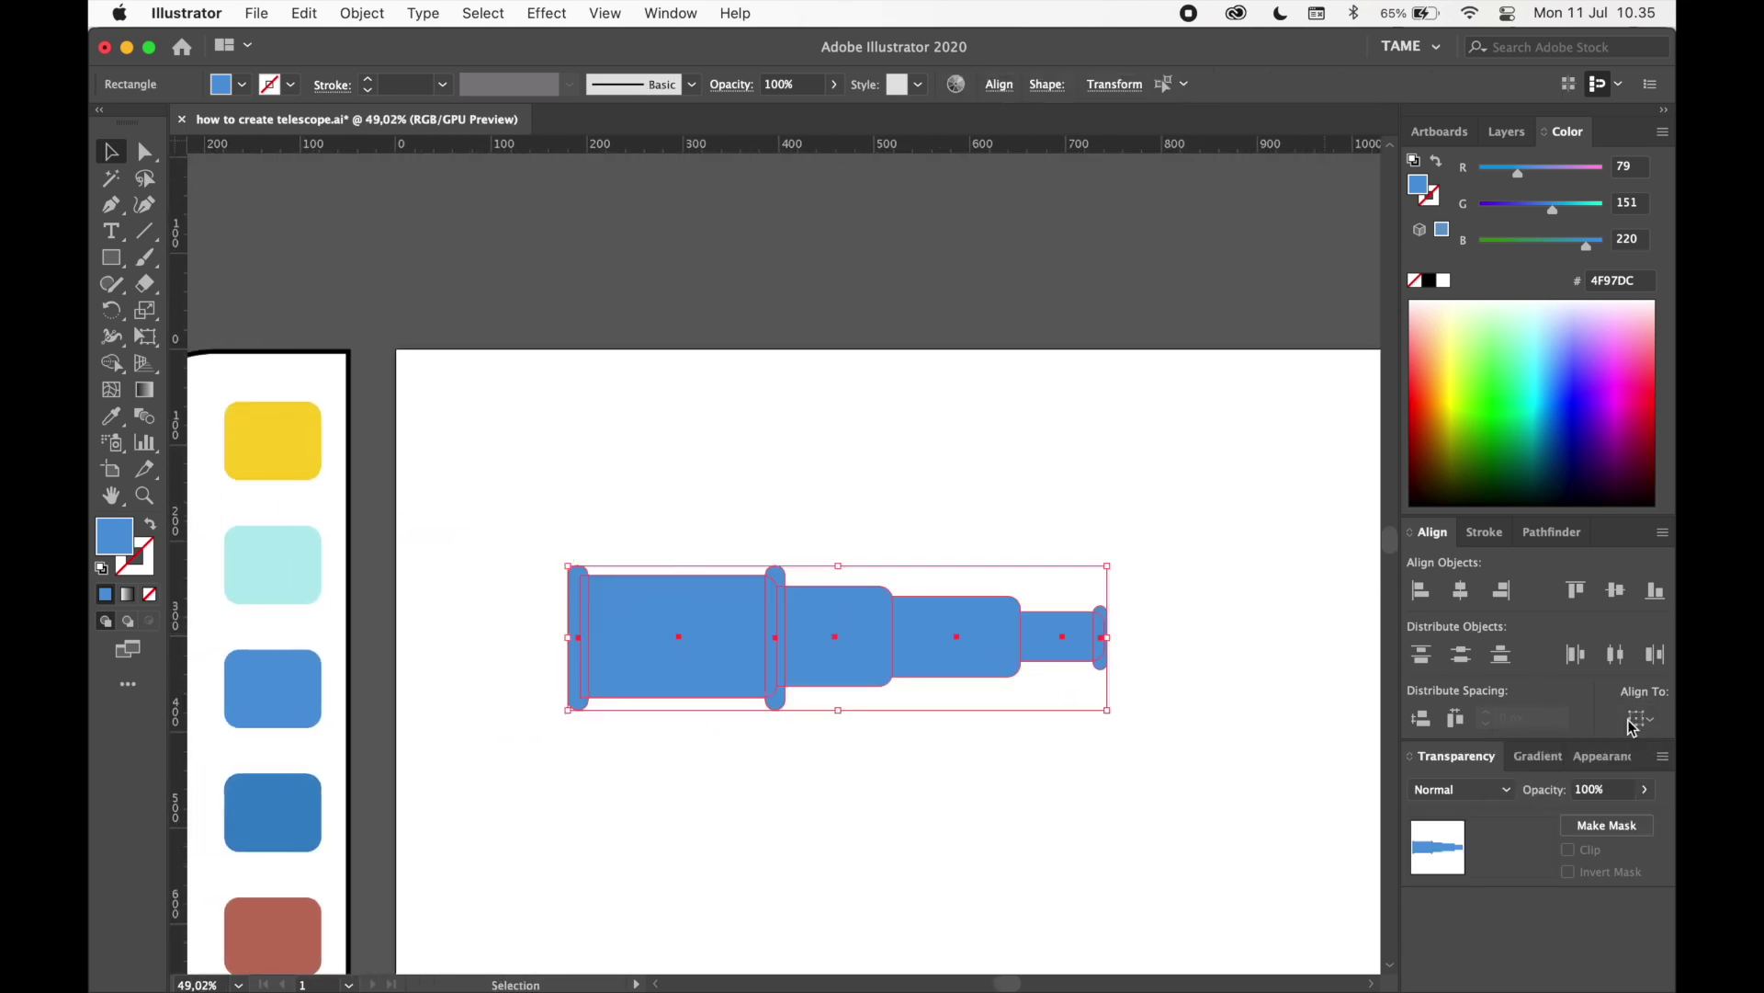
pyautogui.click(1618, 592)
pyautogui.click(1280, 579)
# - Recolor the three rounded bars with the yellow F9D128 sampled from the color palette
pyautogui.moveTo(1189, 594); pyautogui.dragTo(1230, 585)
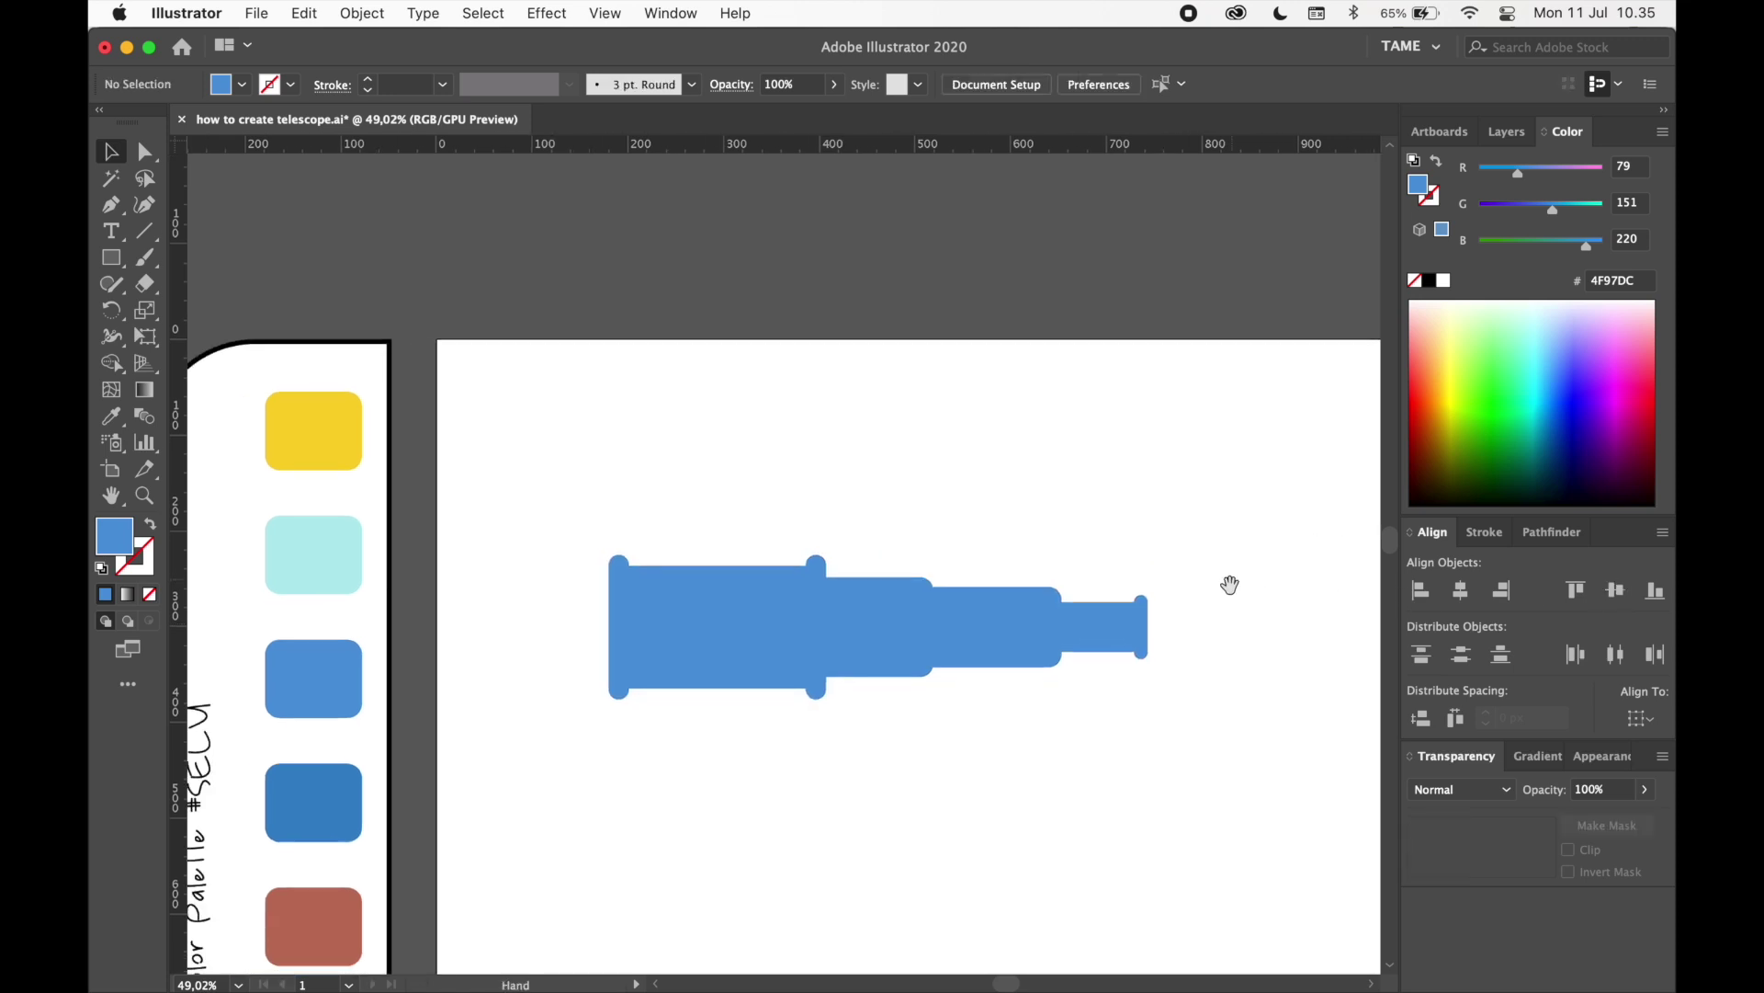
pyautogui.click(1144, 648)
pyautogui.keyDown('shift'); pyautogui.click(815, 574); pyautogui.keyUp('shift')
pyautogui.keyDown('shift'); pyautogui.click(625, 609); pyautogui.keyUp('shift')
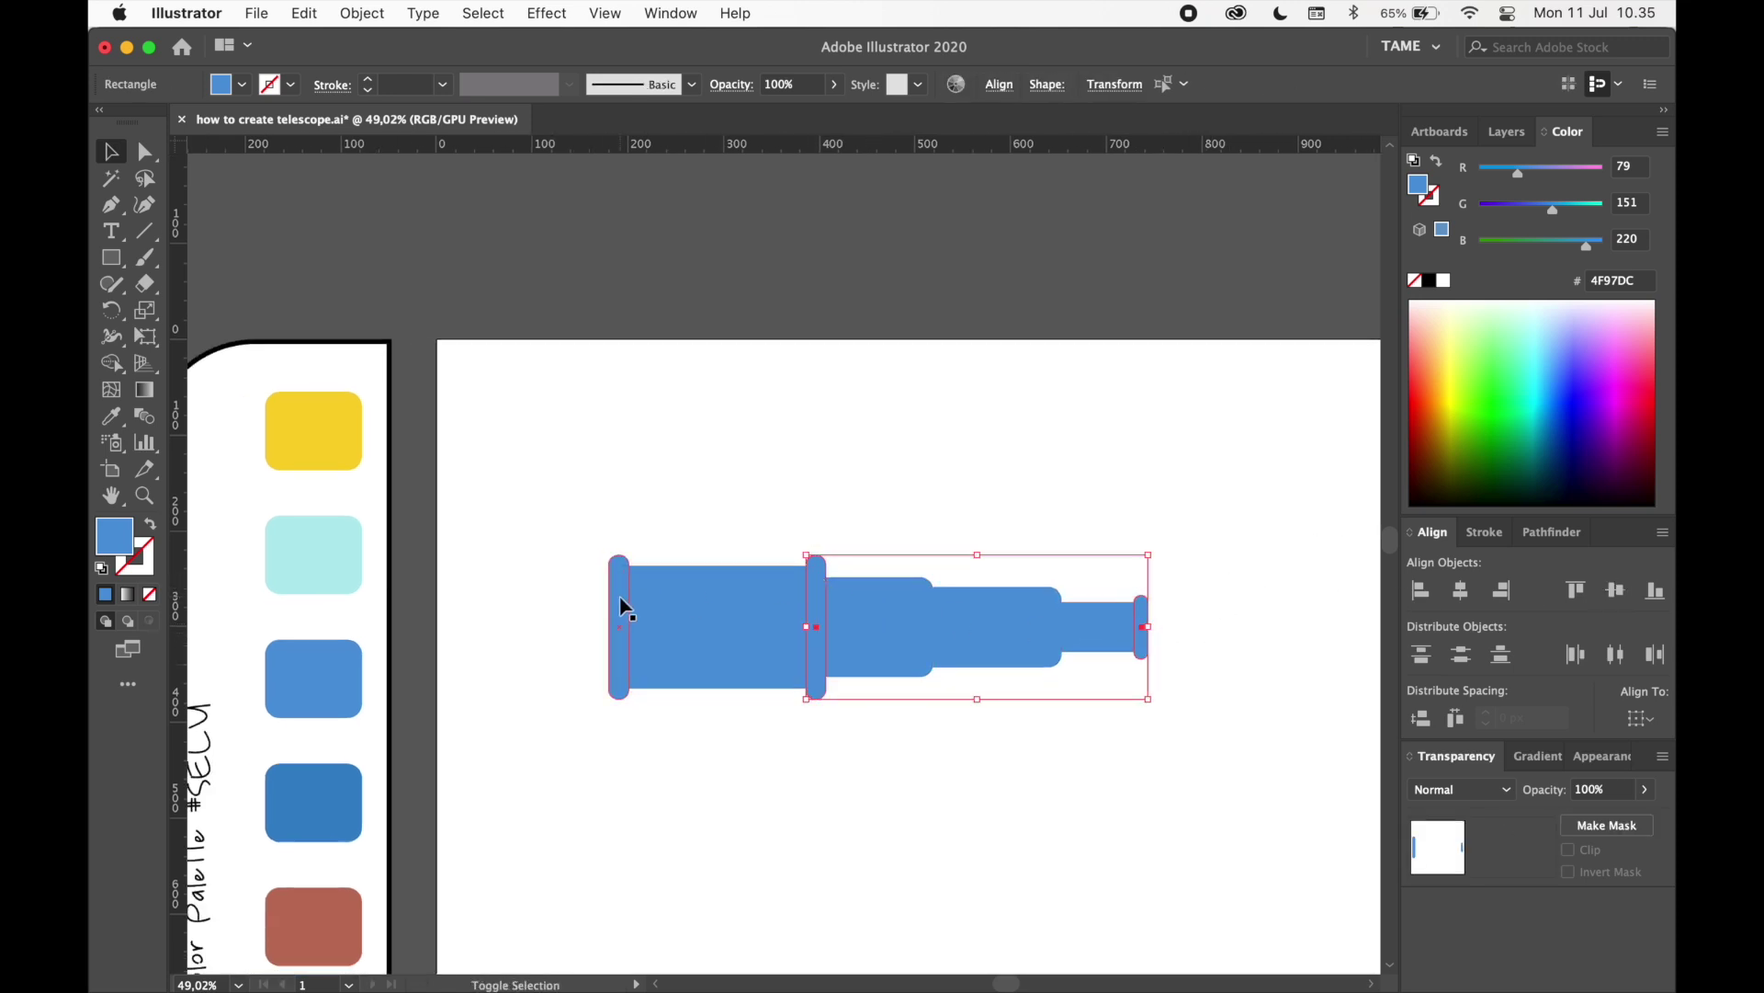
pyautogui.click(112, 415)
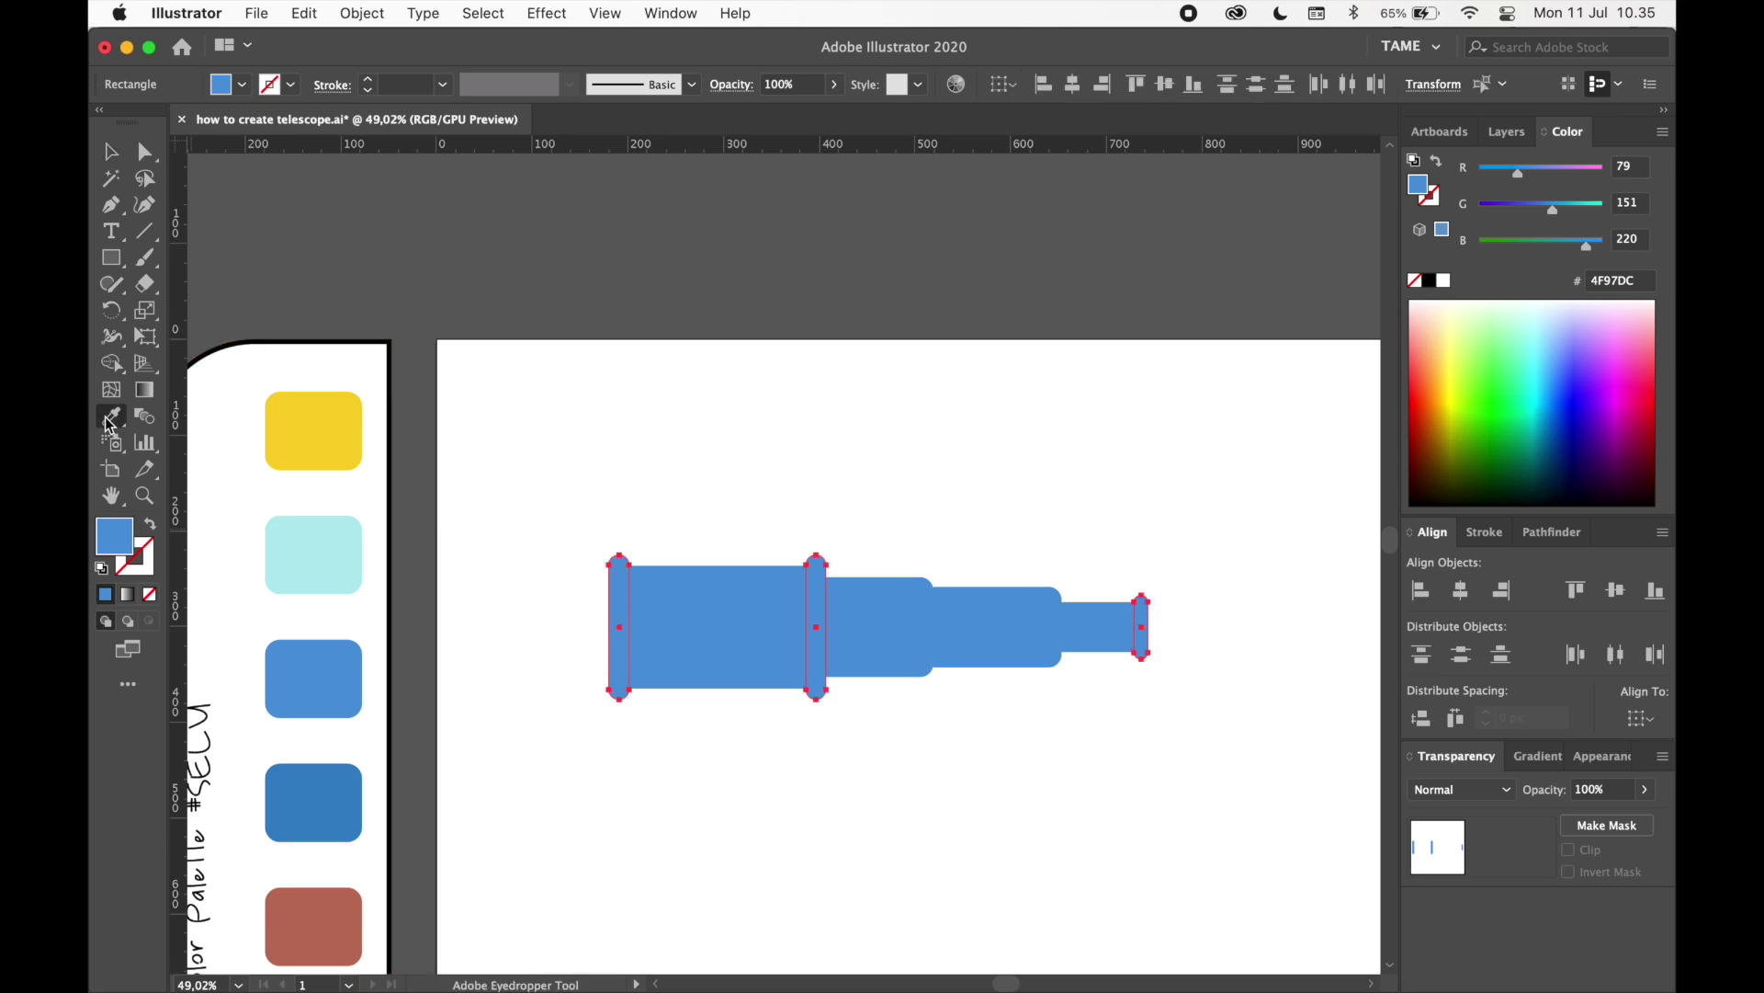
pyautogui.click(314, 425)
pyautogui.press('v')
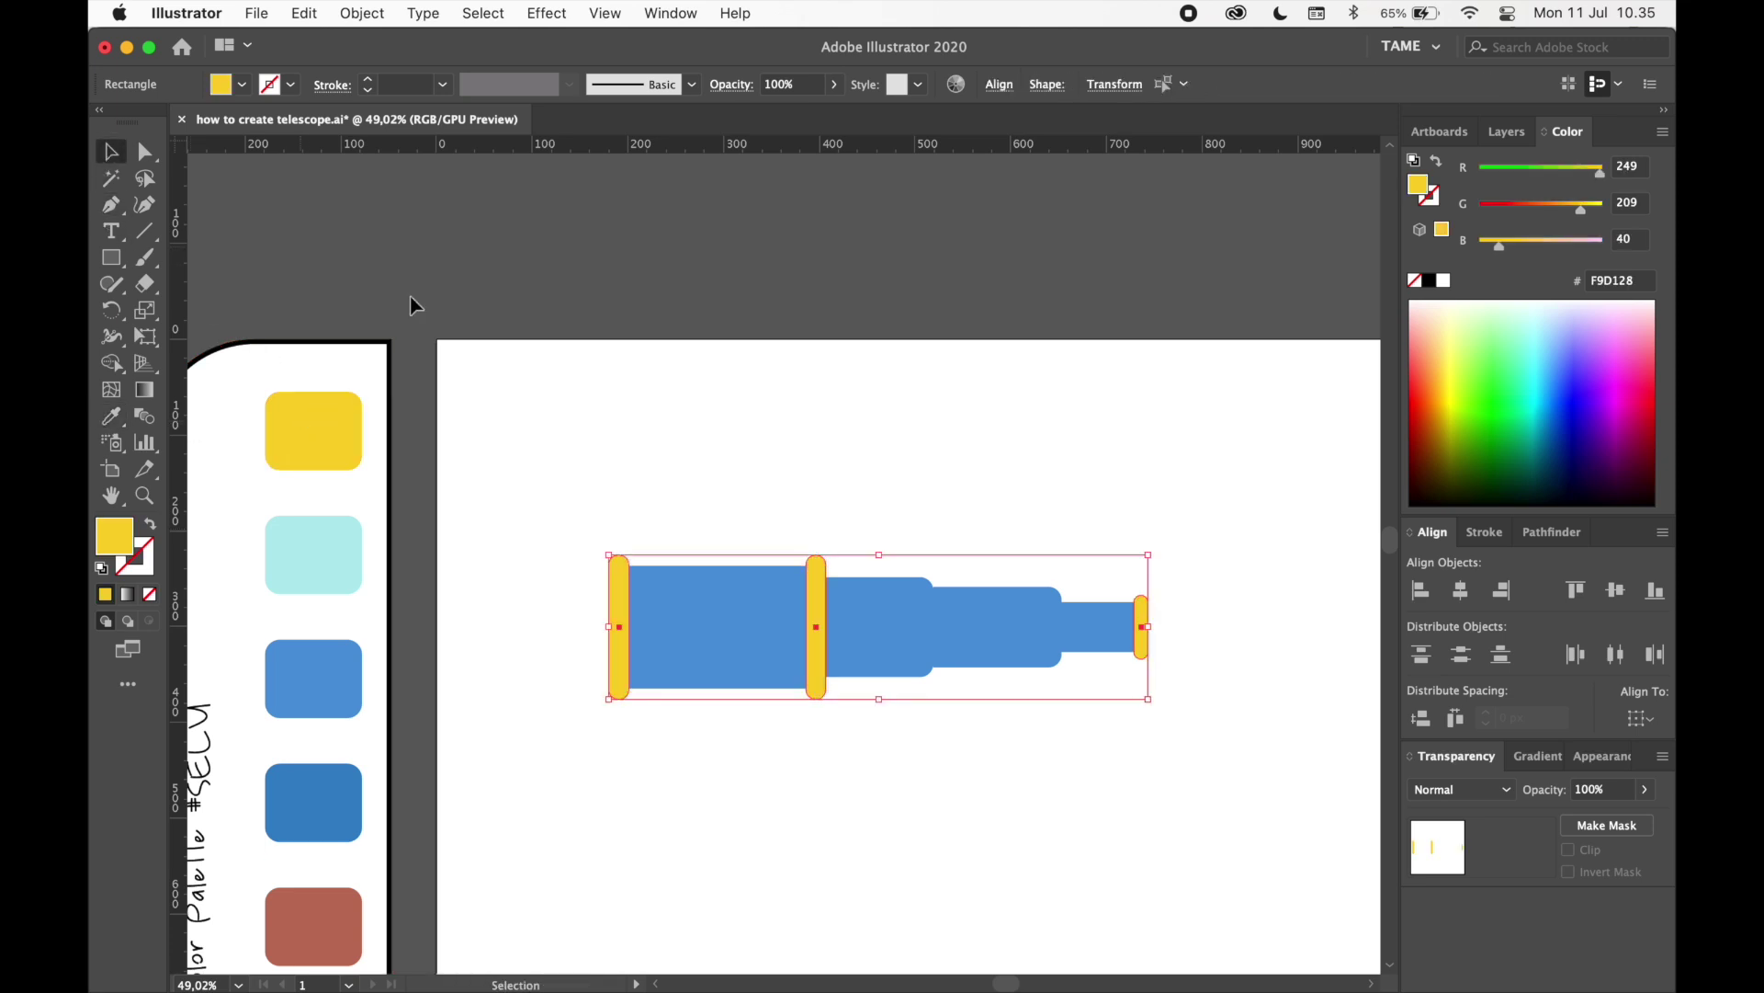
pyautogui.click(414, 295)
pyautogui.moveTo(905, 422); pyautogui.dragTo(862, 399)
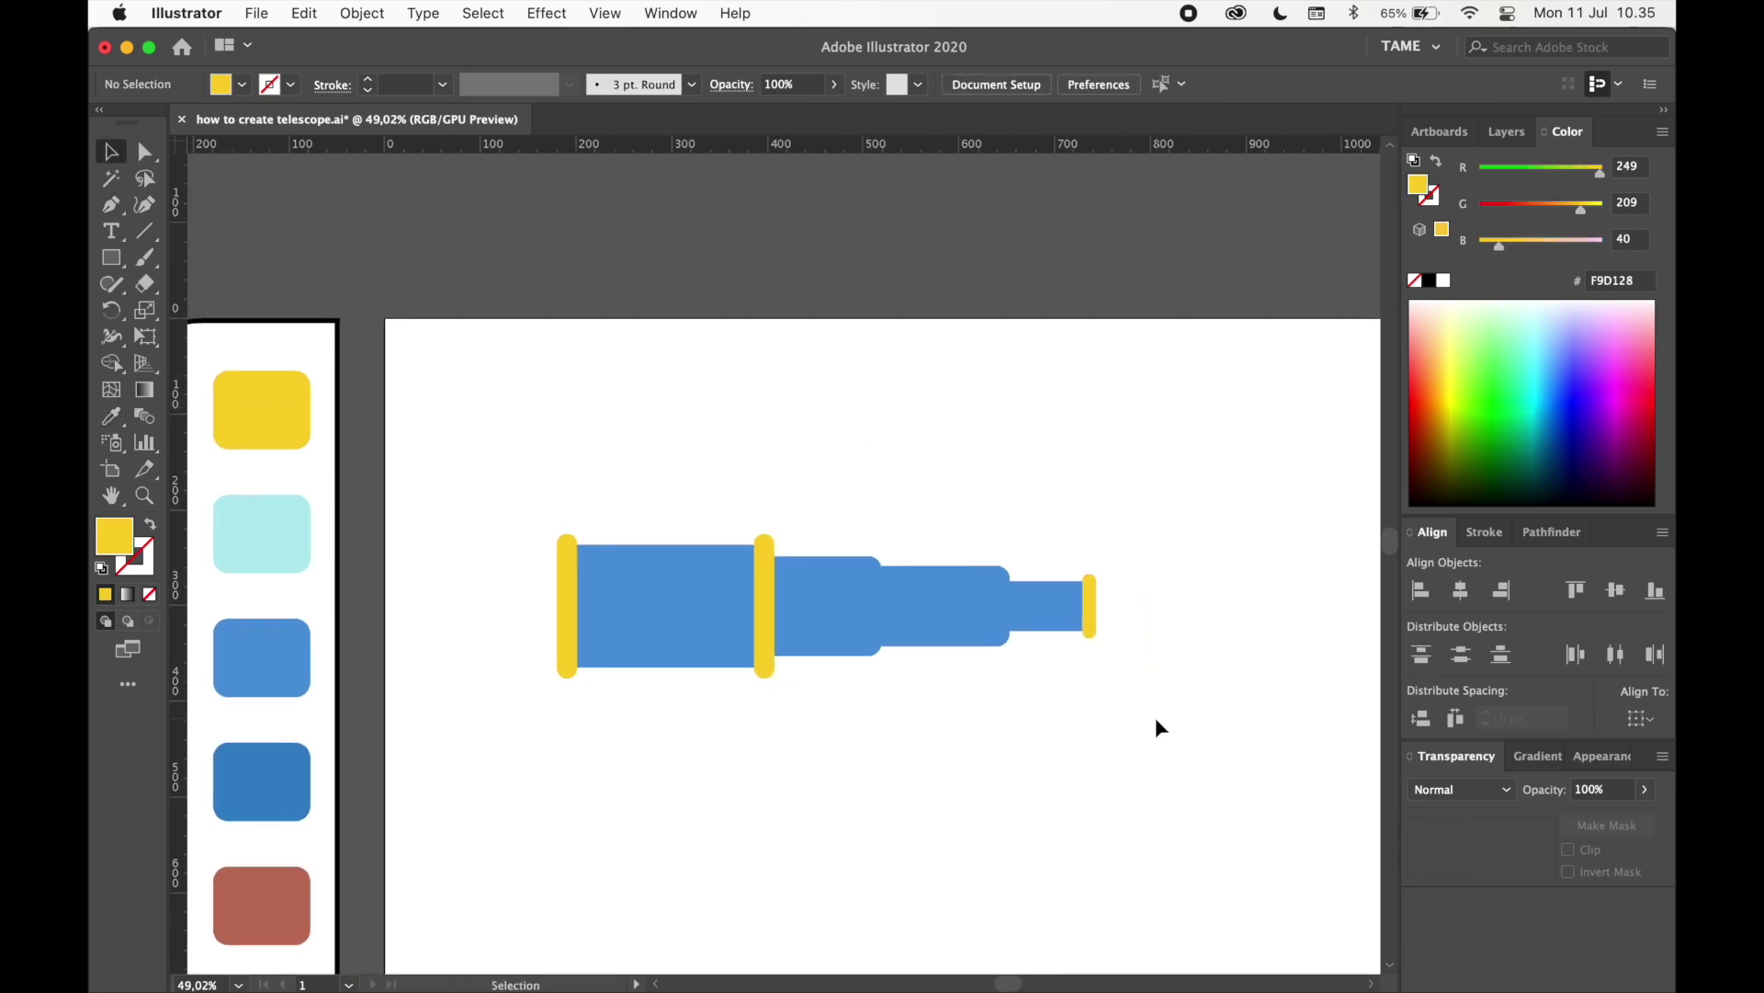
pyautogui.moveTo(1143, 675); pyautogui.dragTo(528, 528)
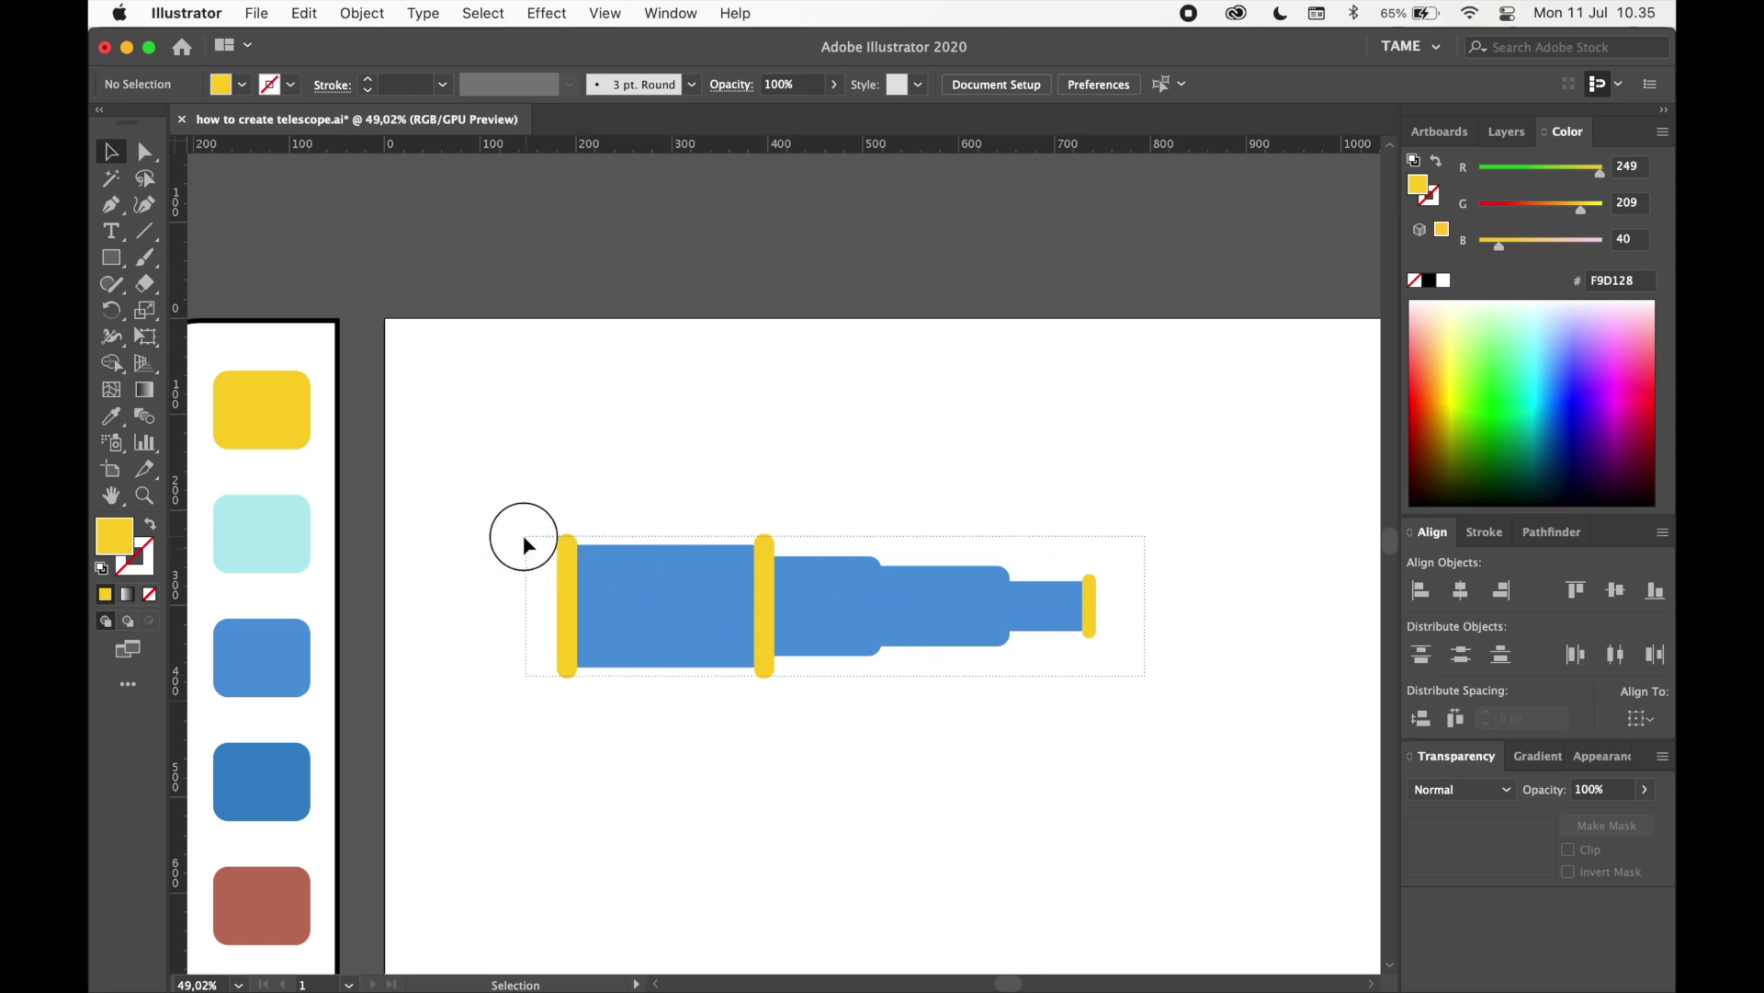
pyautogui.rightClick(764, 620)
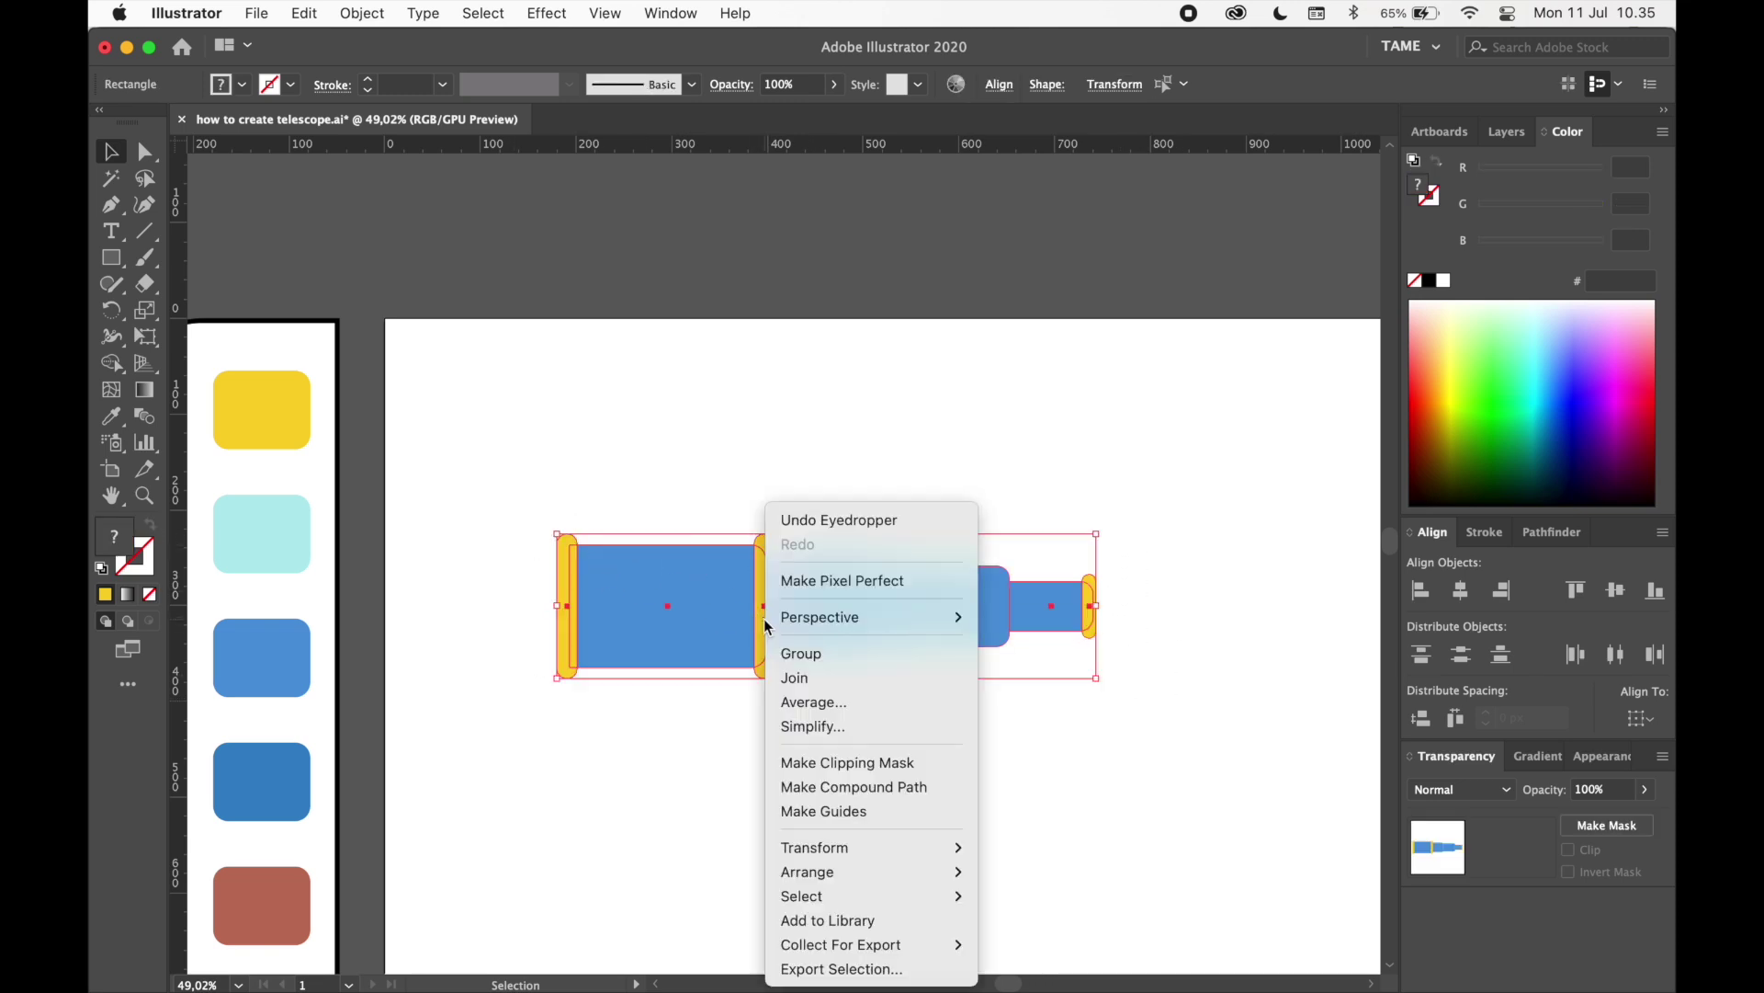
pyautogui.click(722, 623)
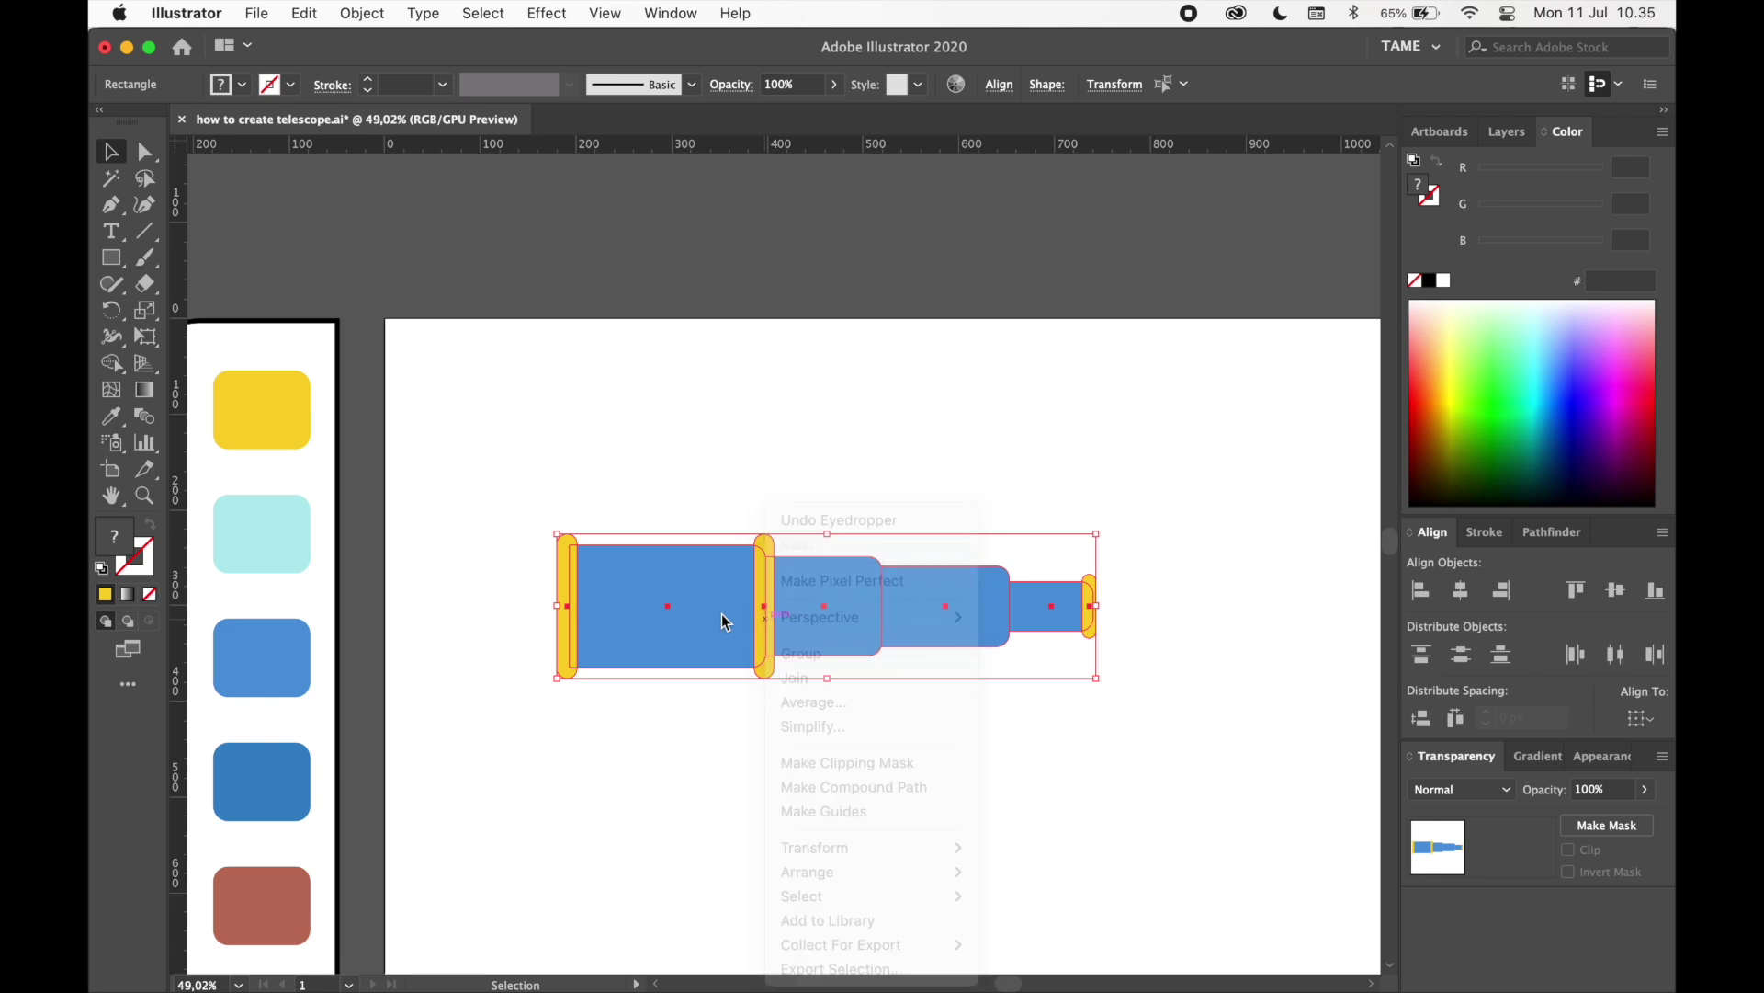
pyautogui.press('v')
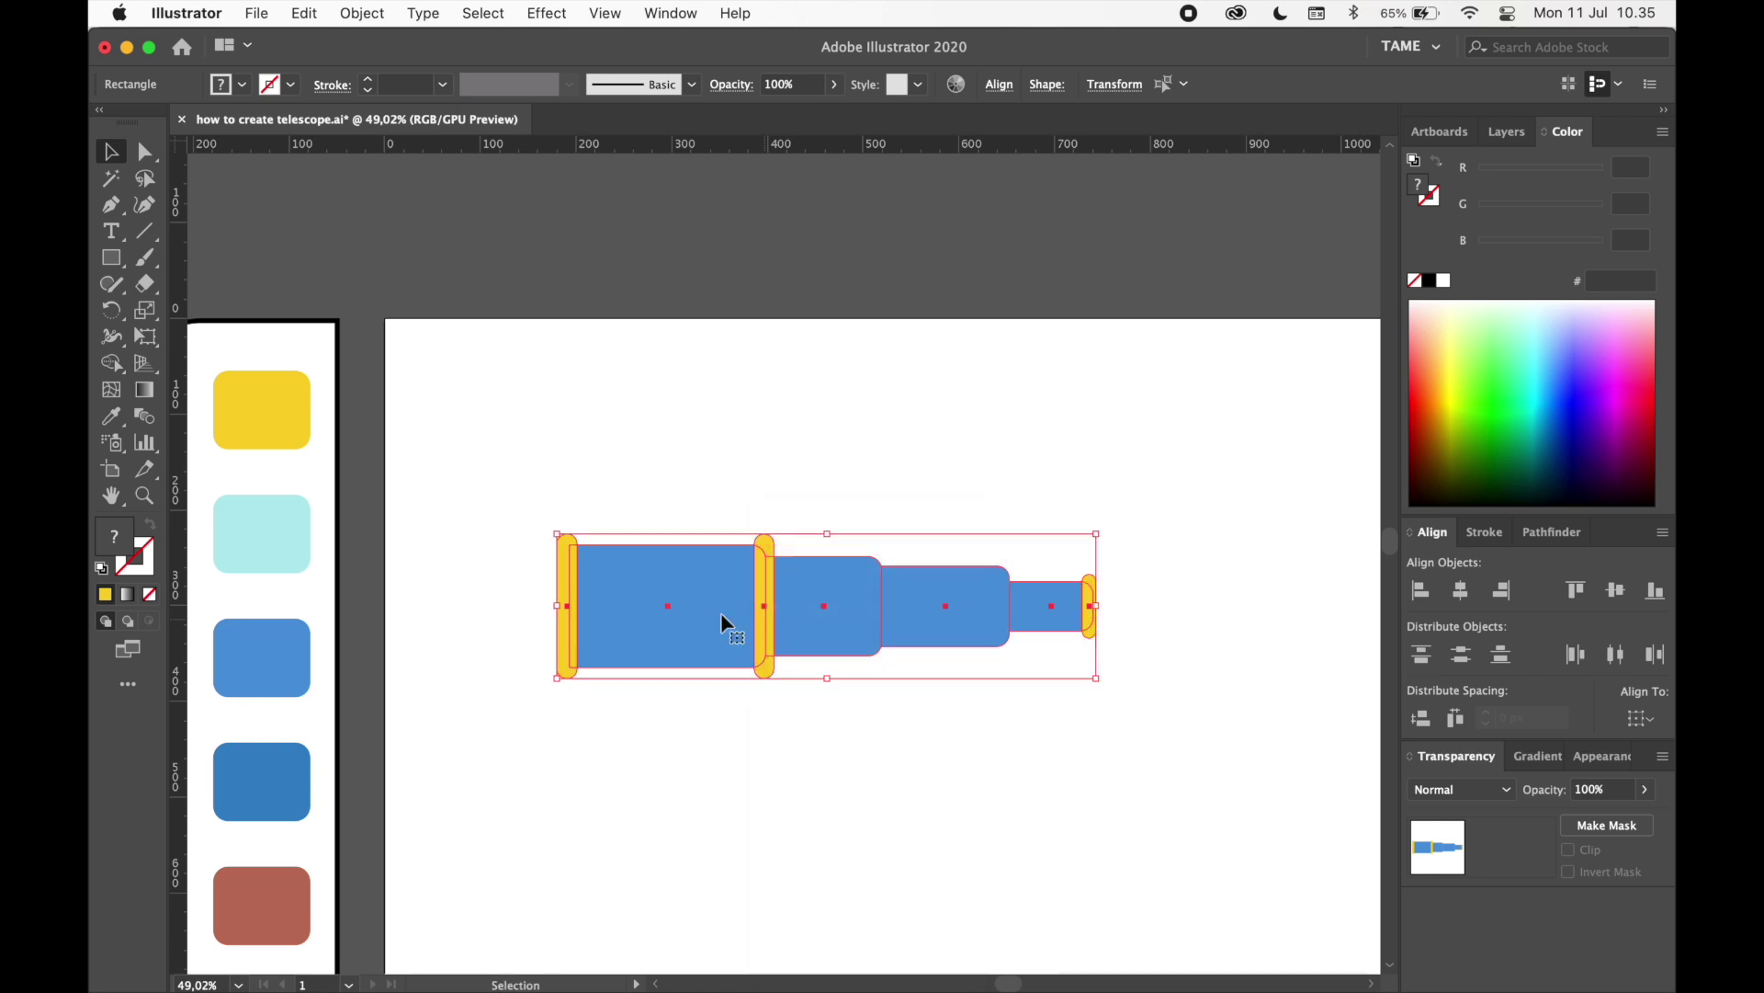
pyautogui.click(1298, 776)
# - Duplicate the complete telescope directly above the original
pyautogui.moveTo(1214, 741); pyautogui.dragTo(512, 503)
pyautogui.press('a')
pyautogui.press('v')
pyautogui.moveTo(768, 643); pyautogui.dragTo(763, 459)
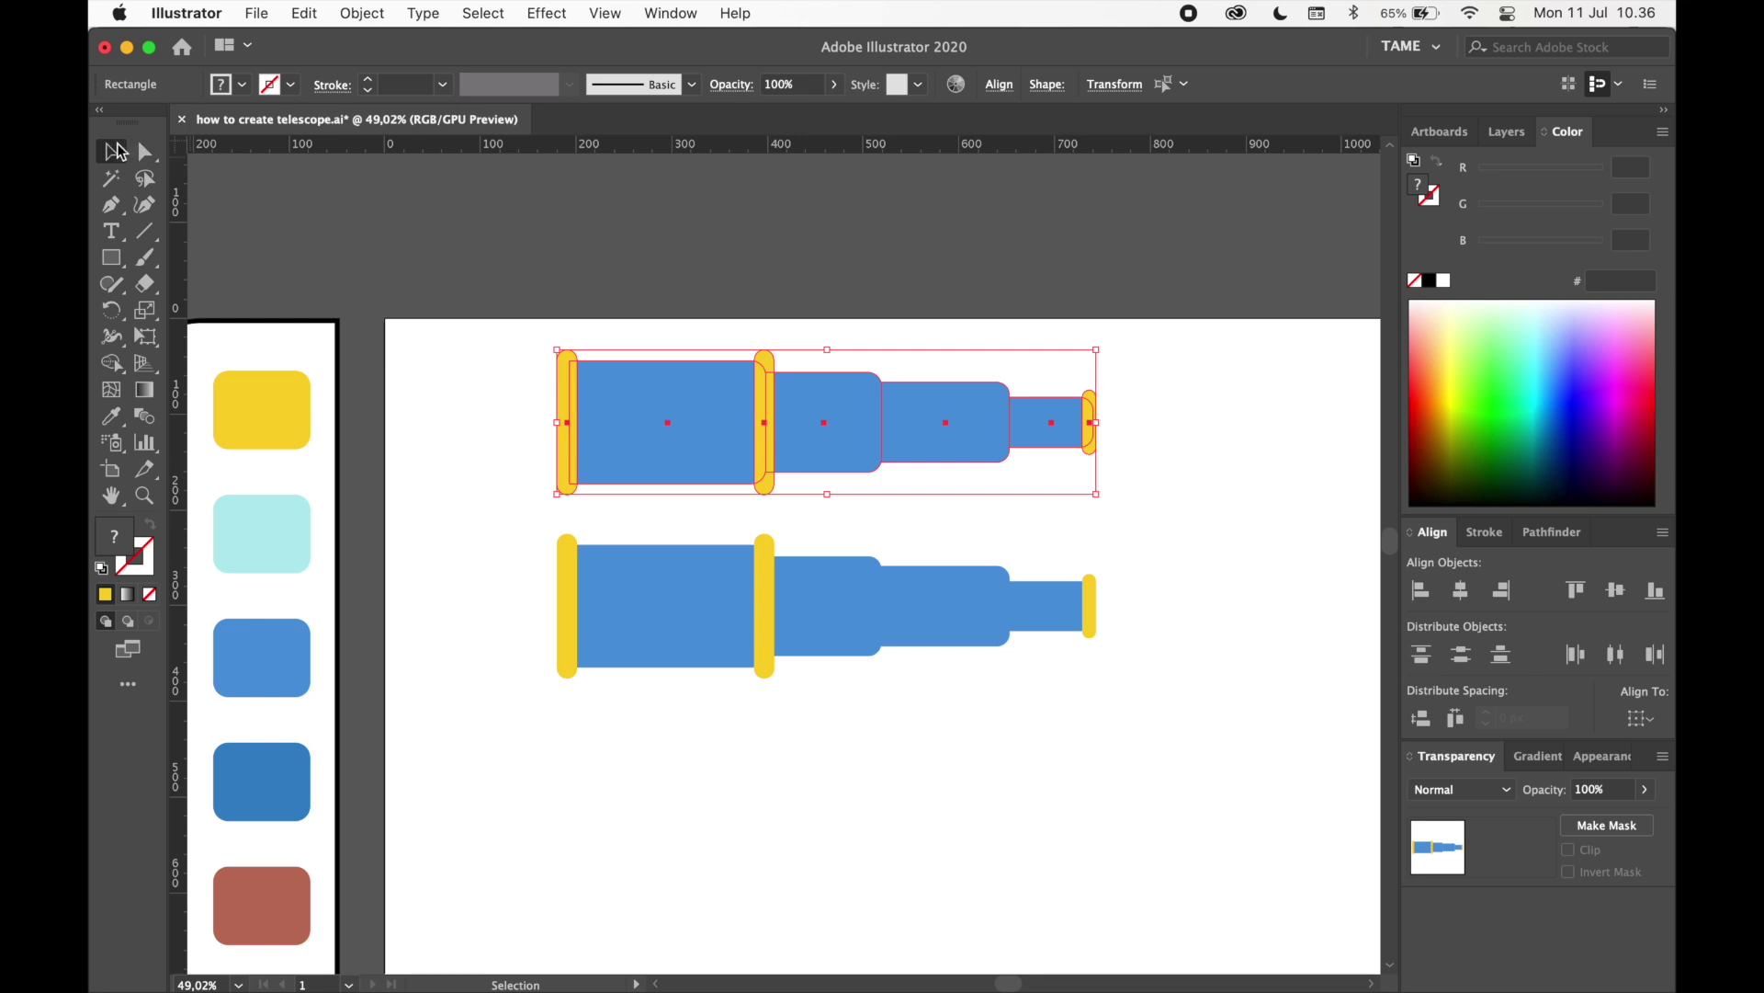
# - Give the upper telescope copy a dark gray 3F3F3F stroke sampled from the palette and remove its fill
pyautogui.moveTo(1200, 468); pyautogui.dragTo(520, 358)
pyautogui.moveTo(720, 464); pyautogui.dragTo(810, 315)
pyautogui.scroll(-5, 782, 303)
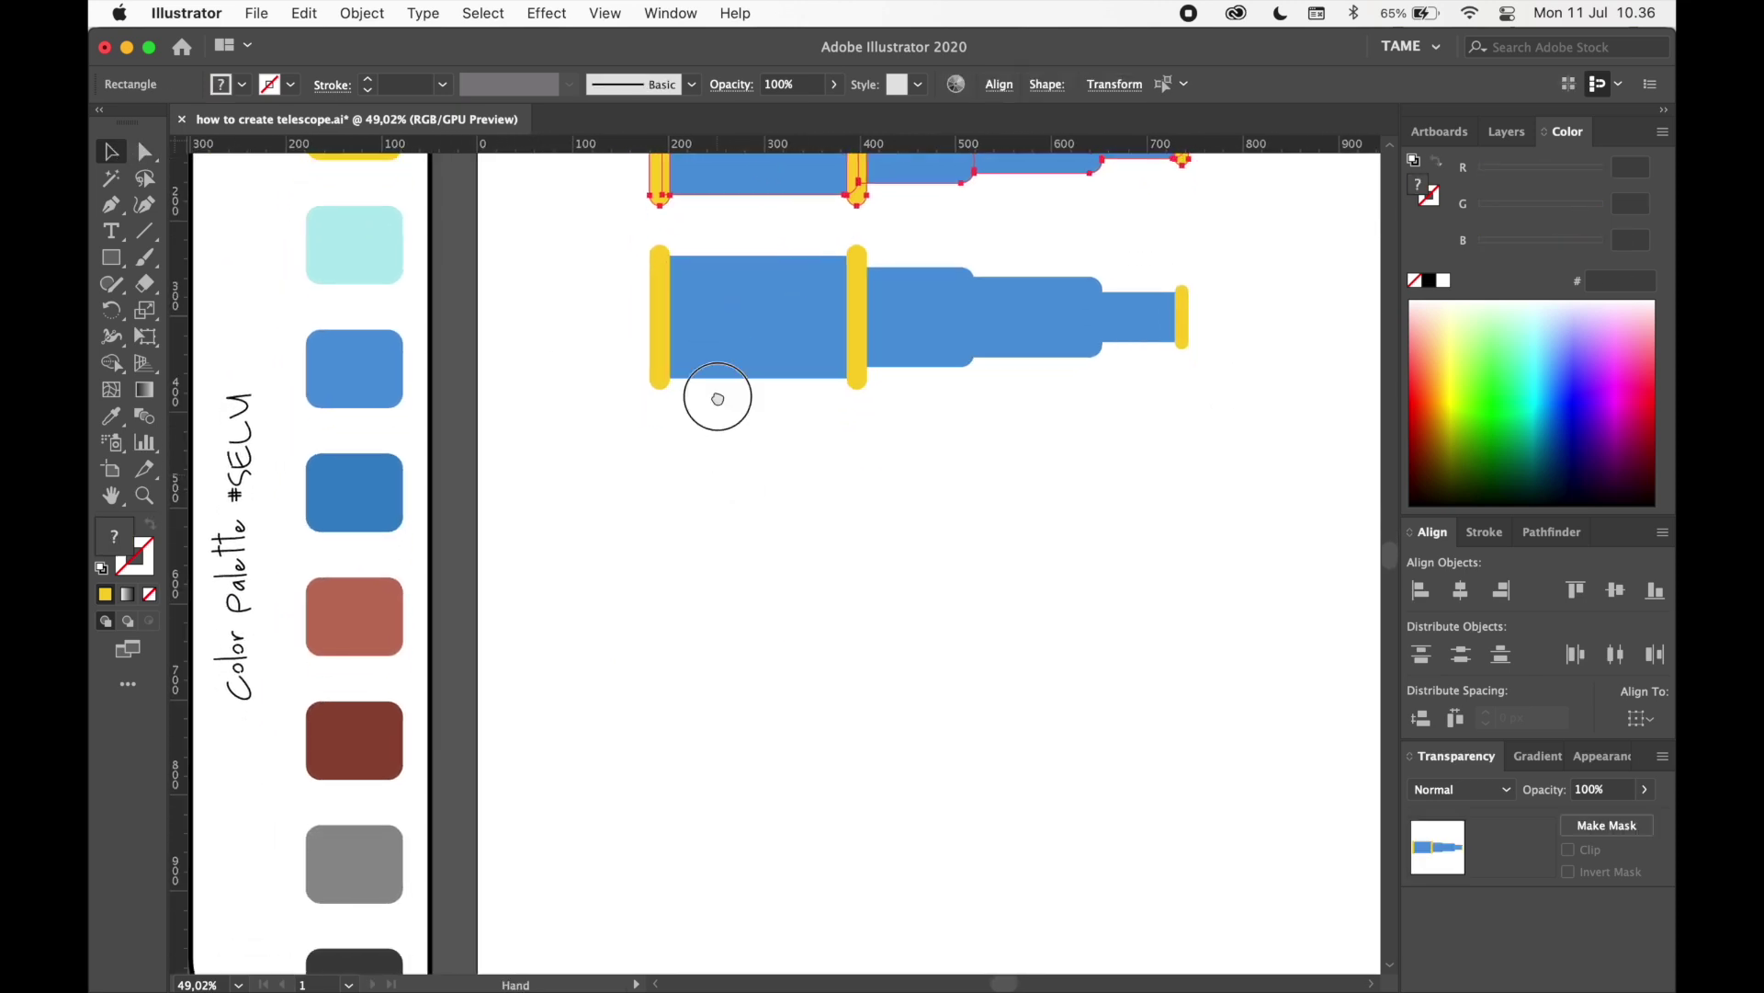
pyautogui.click(111, 415)
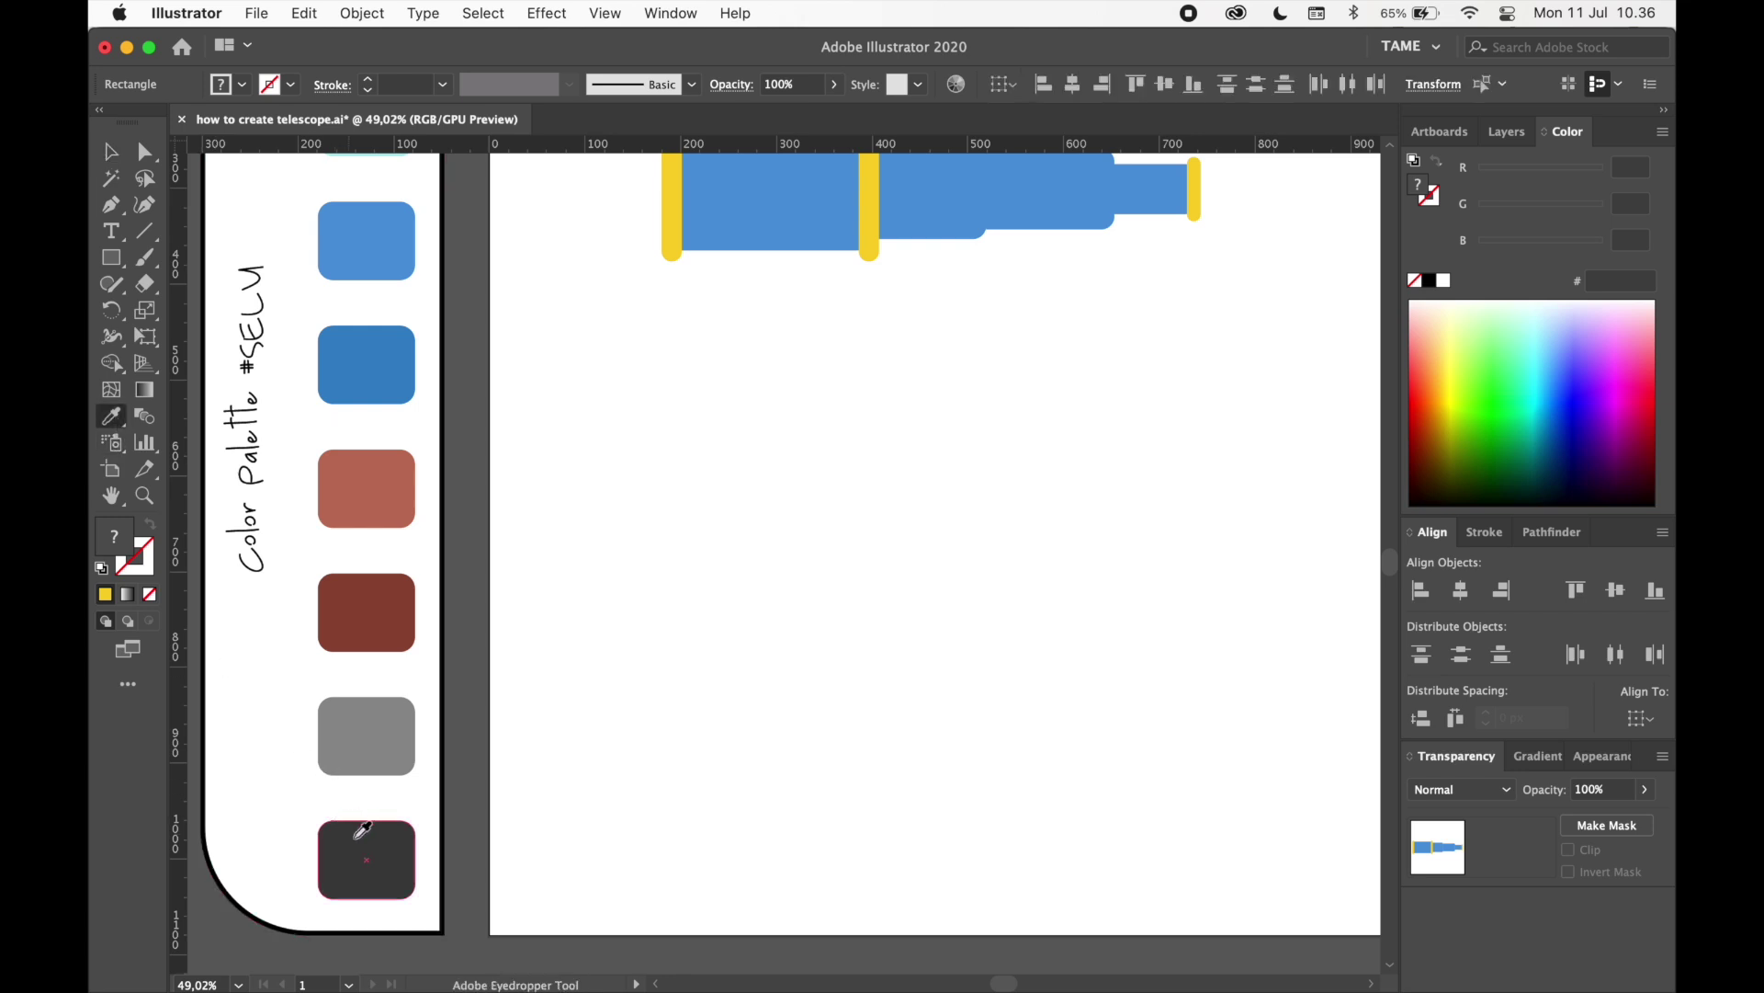
pyautogui.click(365, 850)
pyautogui.moveTo(116, 537); pyautogui.dragTo(141, 565)
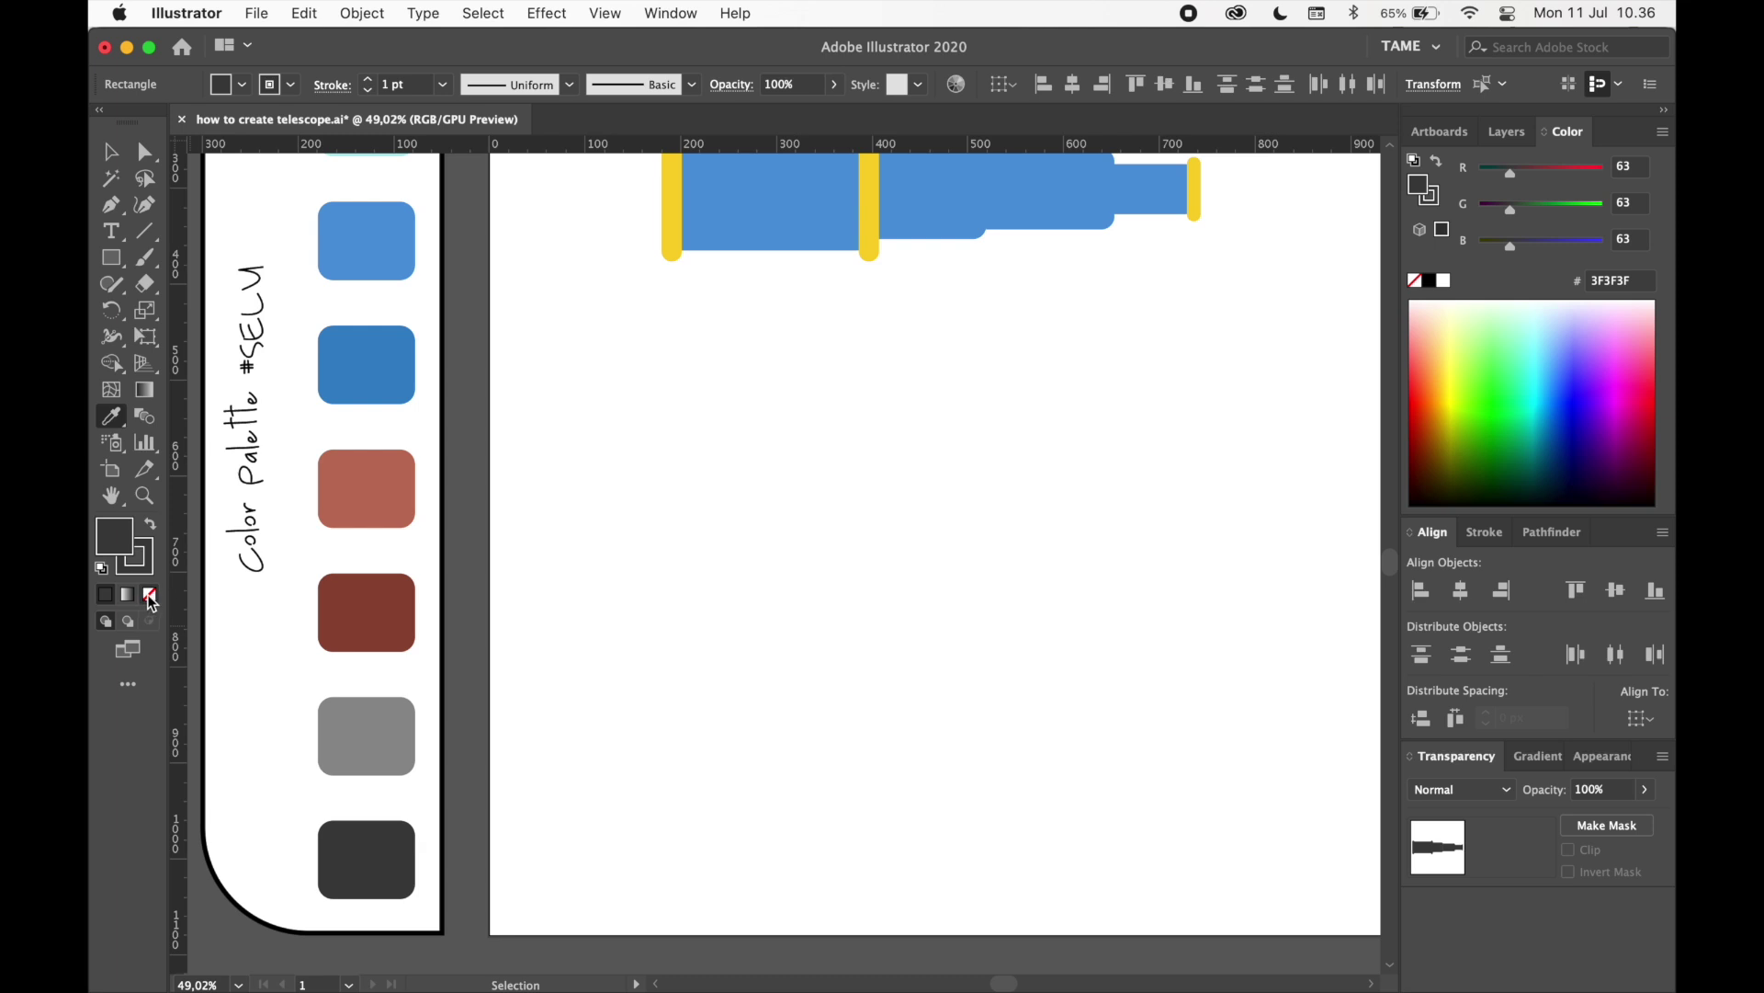
pyautogui.click(149, 596)
# - Set the stroke weight of the outlined telescope copy to 5 pt
pyautogui.click(111, 151)
pyautogui.moveTo(1015, 454); pyautogui.dragTo(958, 862)
pyautogui.click(364, 81)
pyautogui.click(364, 81)
pyautogui.click(364, 81)
pyautogui.click(366, 81)
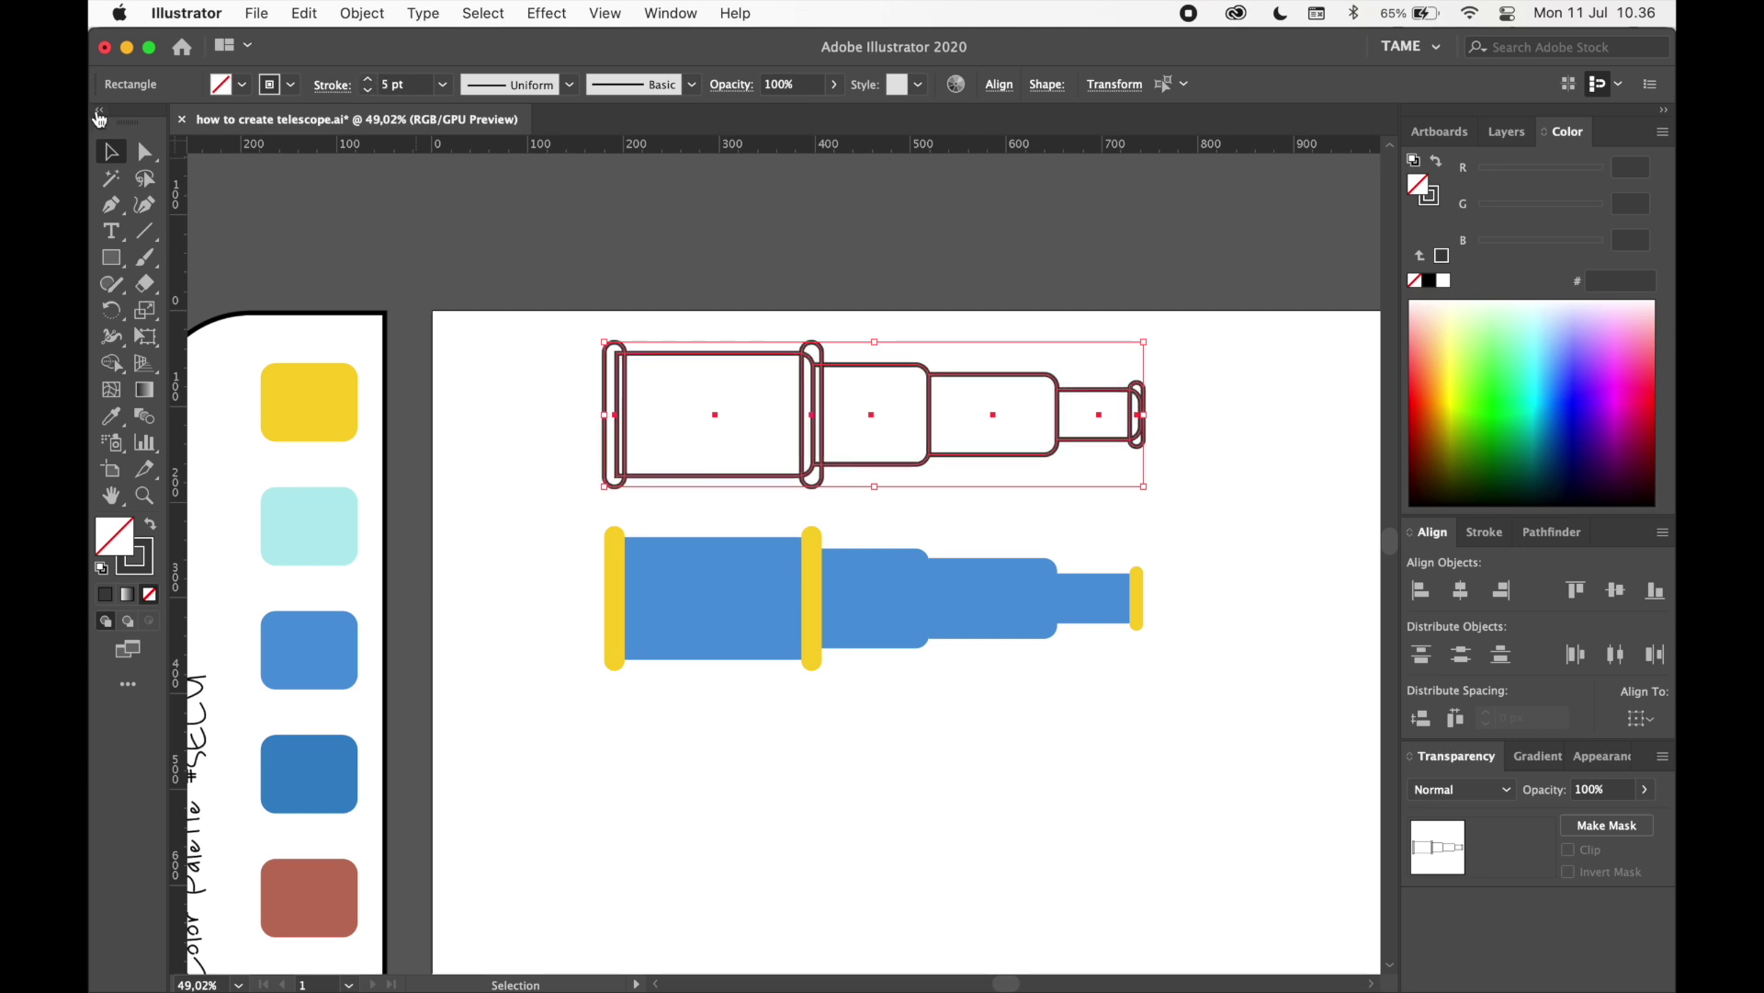
# - Merge the overlapping regions inside the three rounded bars of the outlined copy with the Shape Builder
pyautogui.scroll(2, 937, 368)
pyautogui.moveTo(940, 513); pyautogui.dragTo(1106, 556)
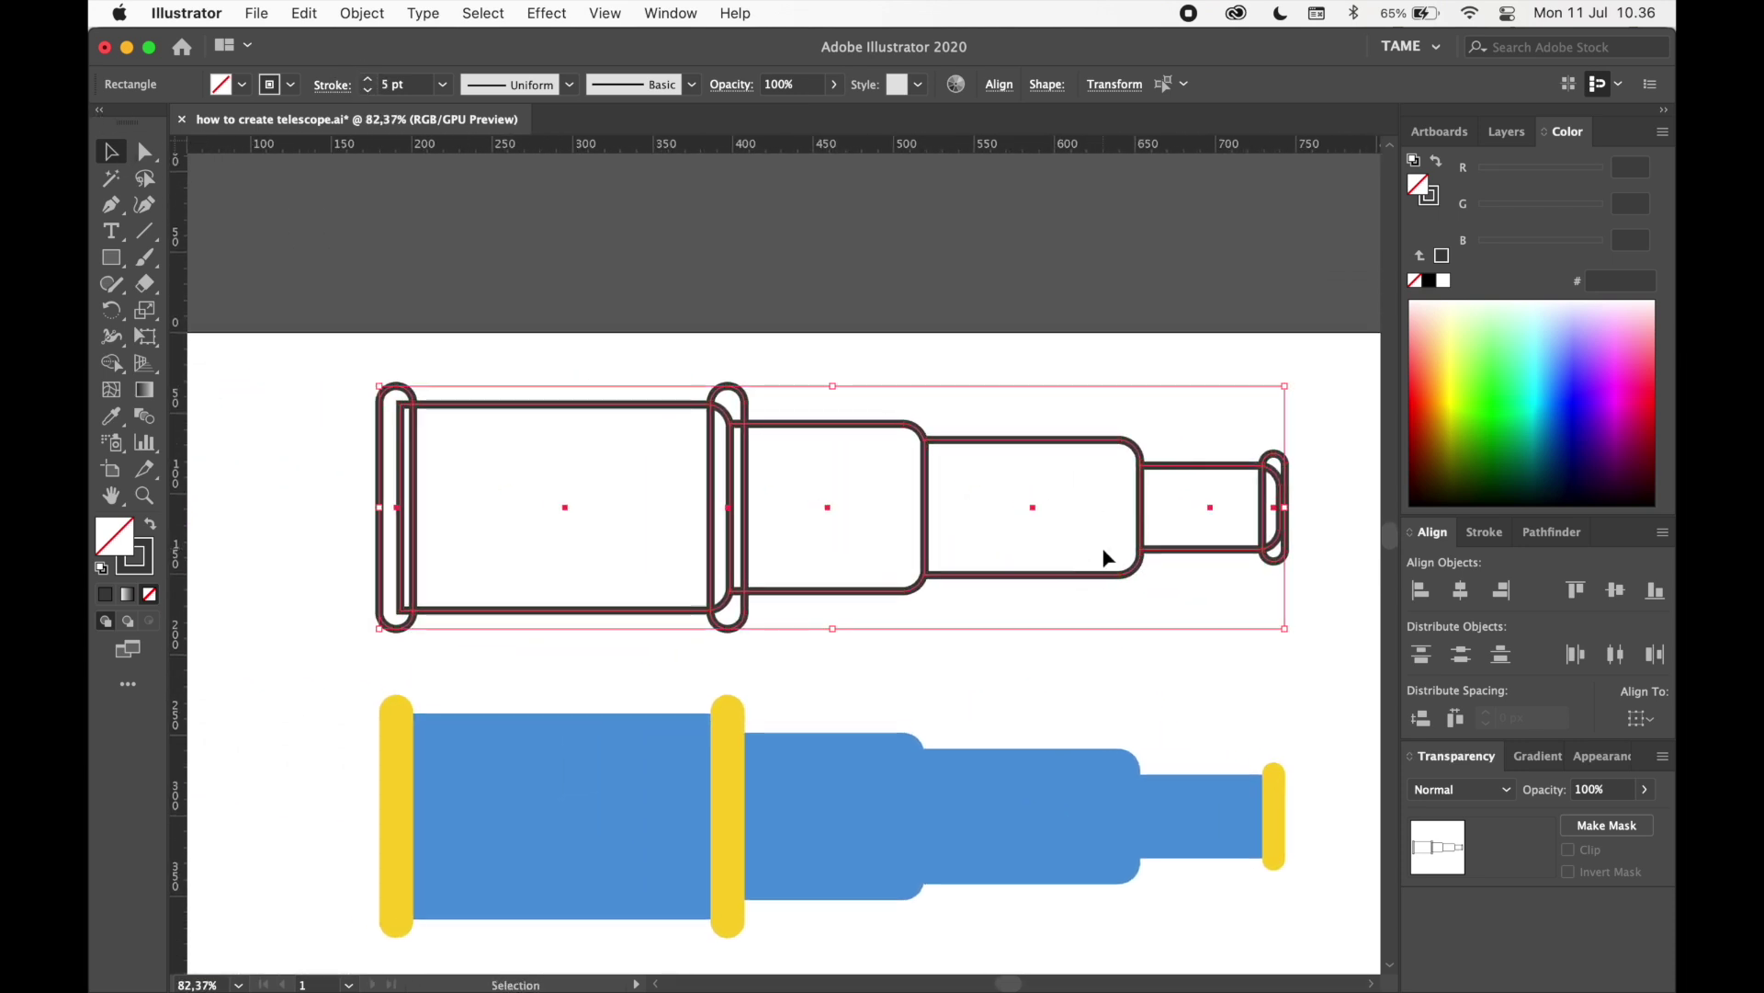
pyautogui.click(110, 370)
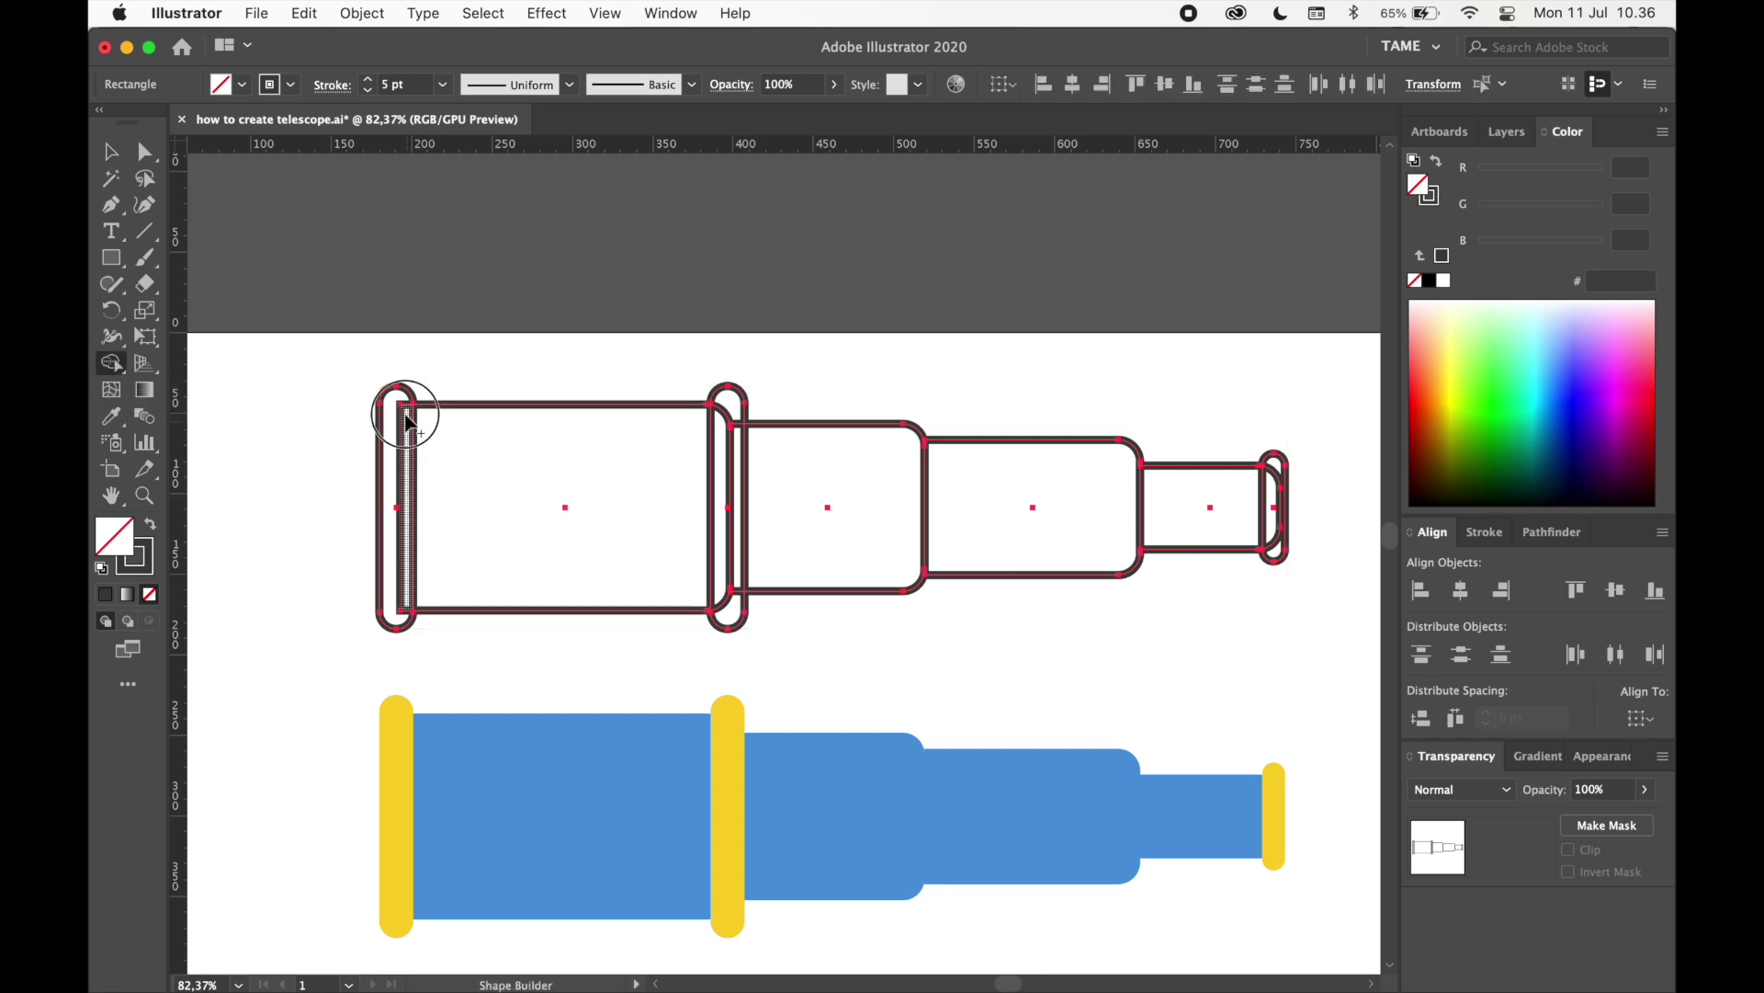
pyautogui.click(395, 397)
pyautogui.moveTo(731, 407); pyautogui.dragTo(722, 611)
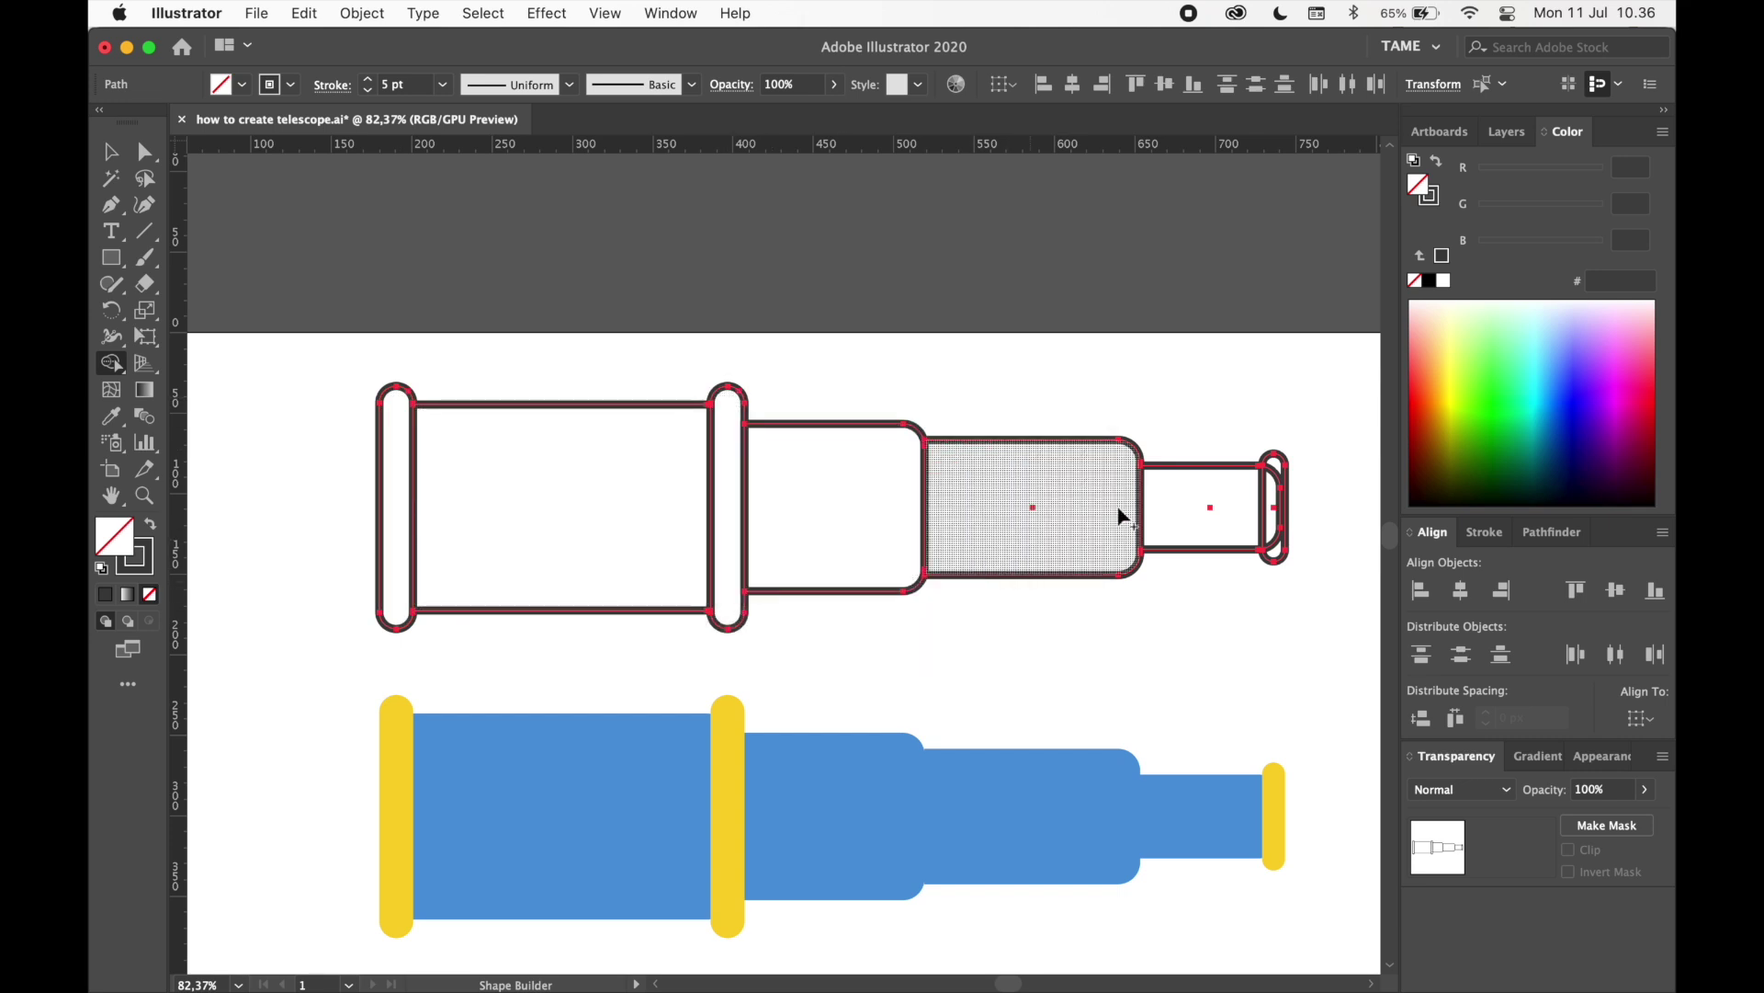
pyautogui.moveTo(1276, 470); pyautogui.dragTo(1274, 515)
pyautogui.click(112, 162)
pyautogui.click(726, 324)
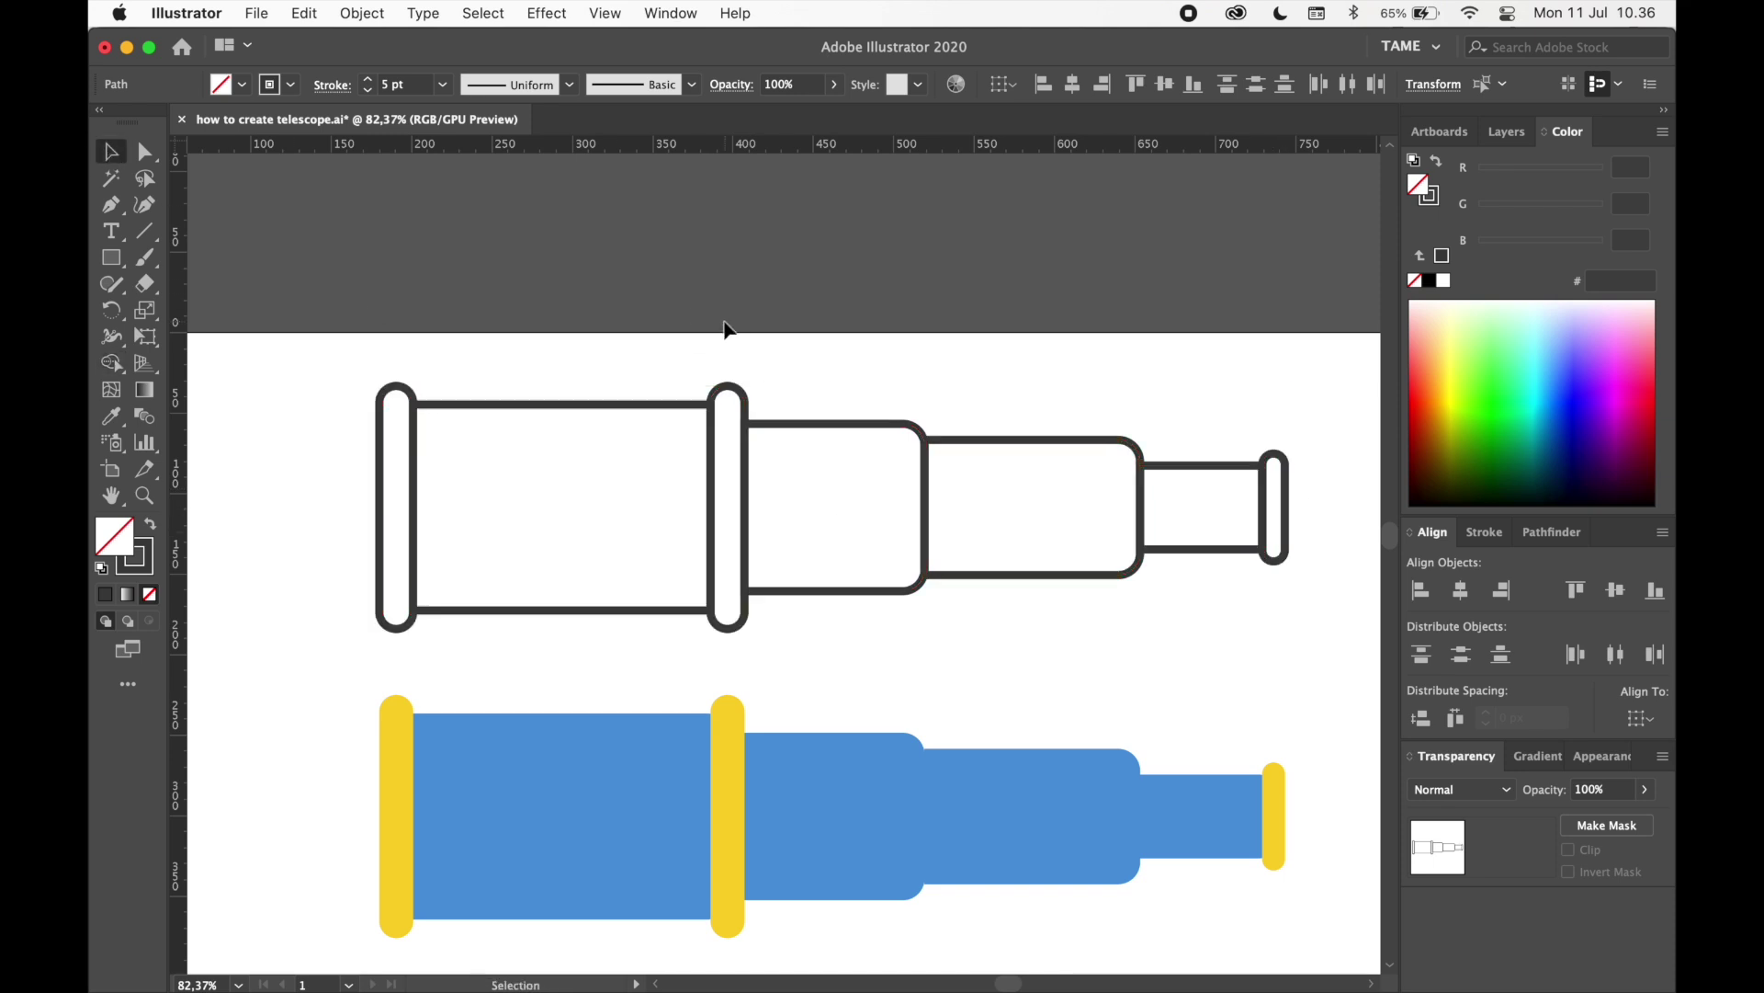
pyautogui.press('space')
pyautogui.moveTo(754, 321); pyautogui.dragTo(744, 272)
pyautogui.moveTo(1320, 578); pyautogui.dragTo(367, 340)
pyautogui.click(473, 315)
pyautogui.press('space')
pyautogui.moveTo(606, 394); pyautogui.dragTo(780, 342)
pyautogui.moveTo(784, 528); pyautogui.dragTo(693, 432)
pyautogui.moveTo(1011, 438); pyautogui.dragTo(1012, 445)
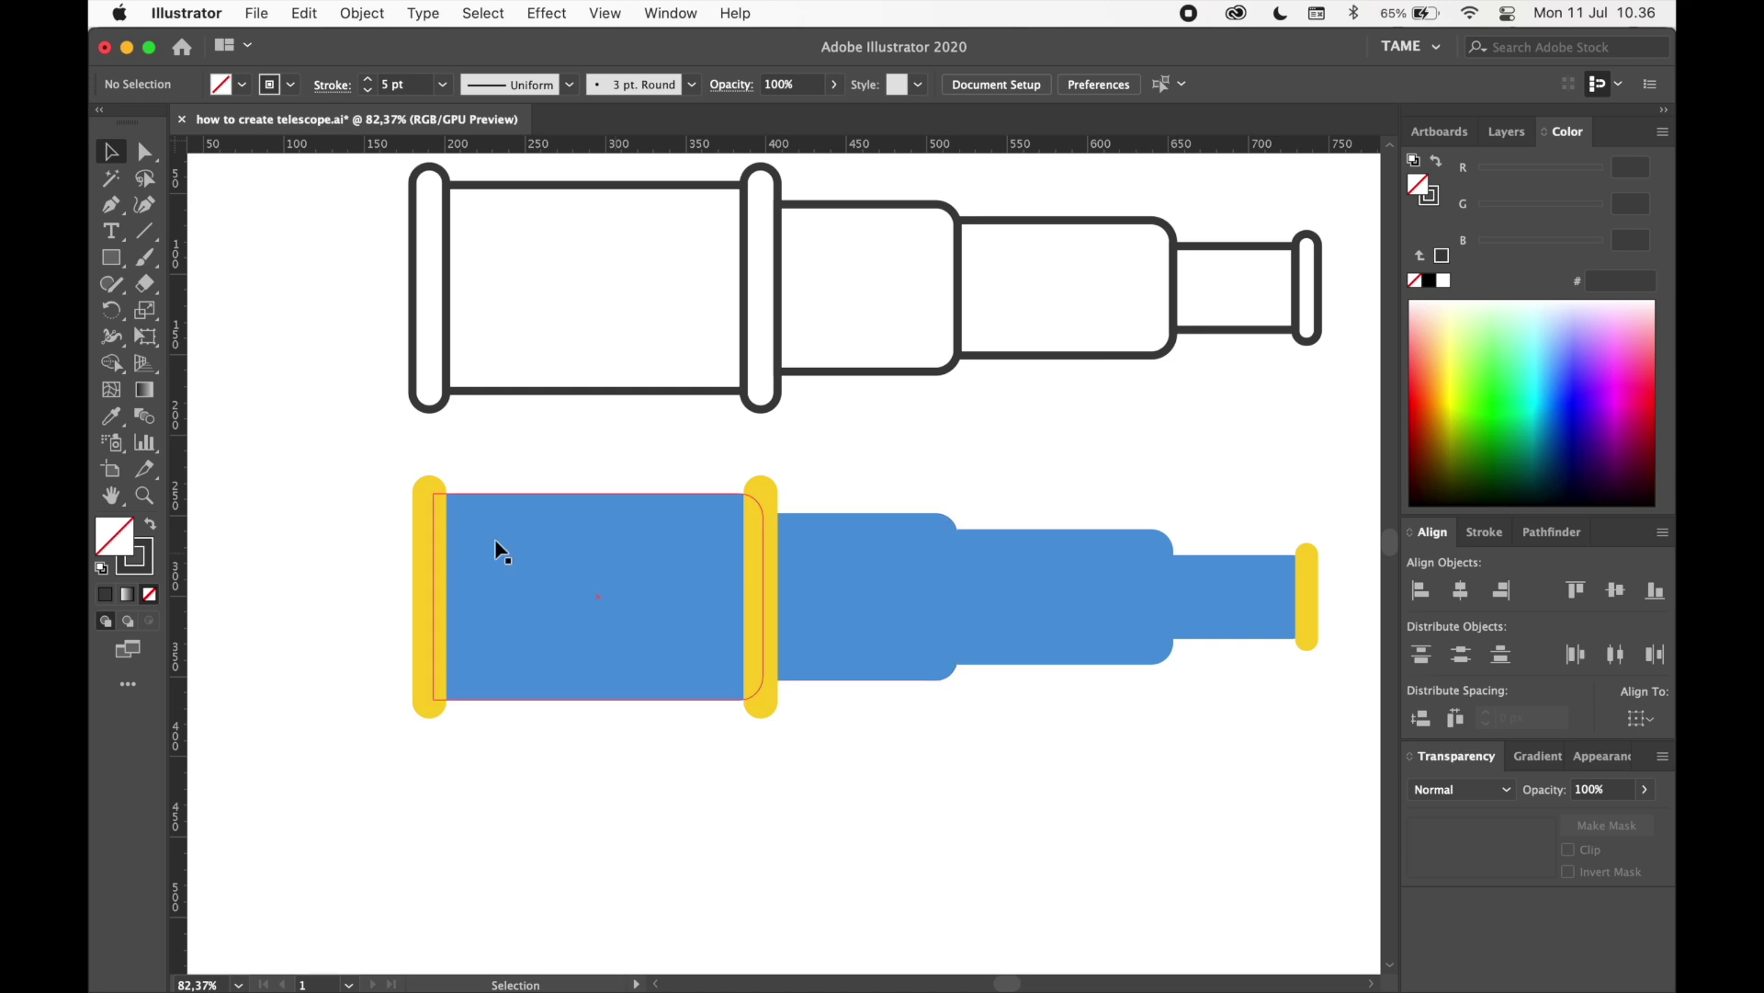
# - Draw an upright ellipse centred on the large front yellow bar of the coloured telescope and send it behind all shapes
pyautogui.click(108, 261)
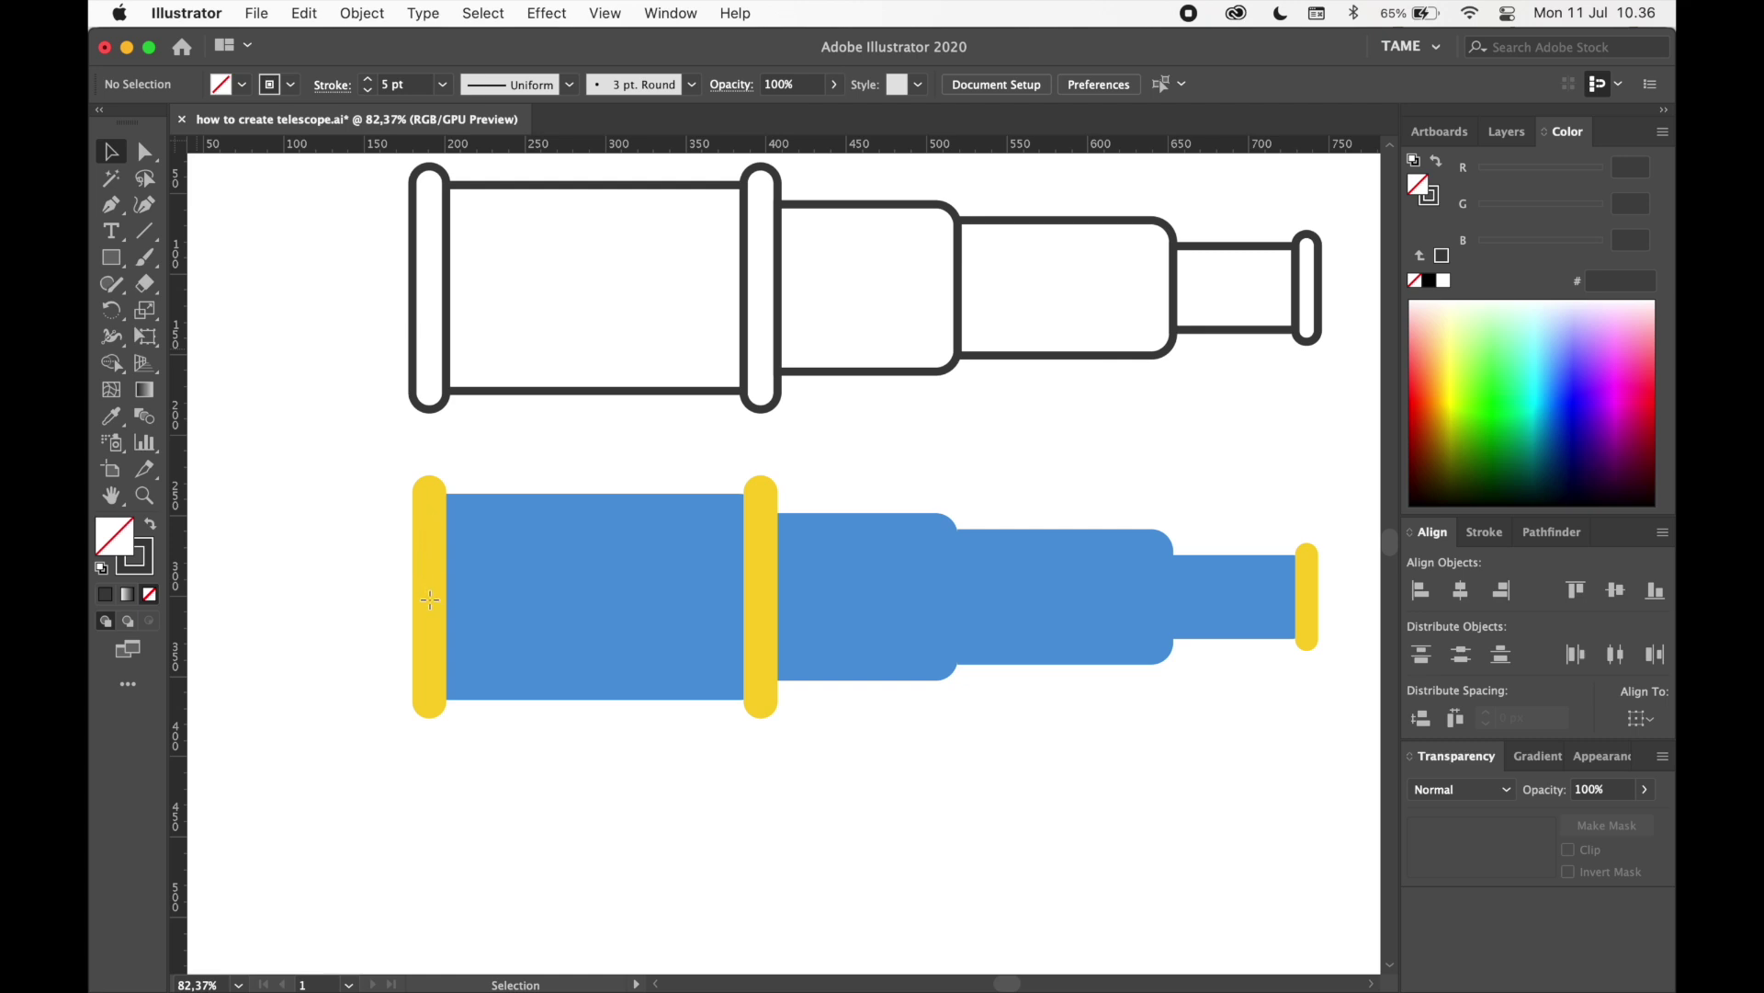
pyautogui.press('l')
pyautogui.moveTo(429, 590)
pyautogui.mouseDown()
pyautogui.moveTo(536, 615)
pyautogui.moveTo(516, 591)
pyautogui.moveTo(458, 591)
pyautogui.mouseUp()
pyautogui.press('v')
pyautogui.click(450, 540)
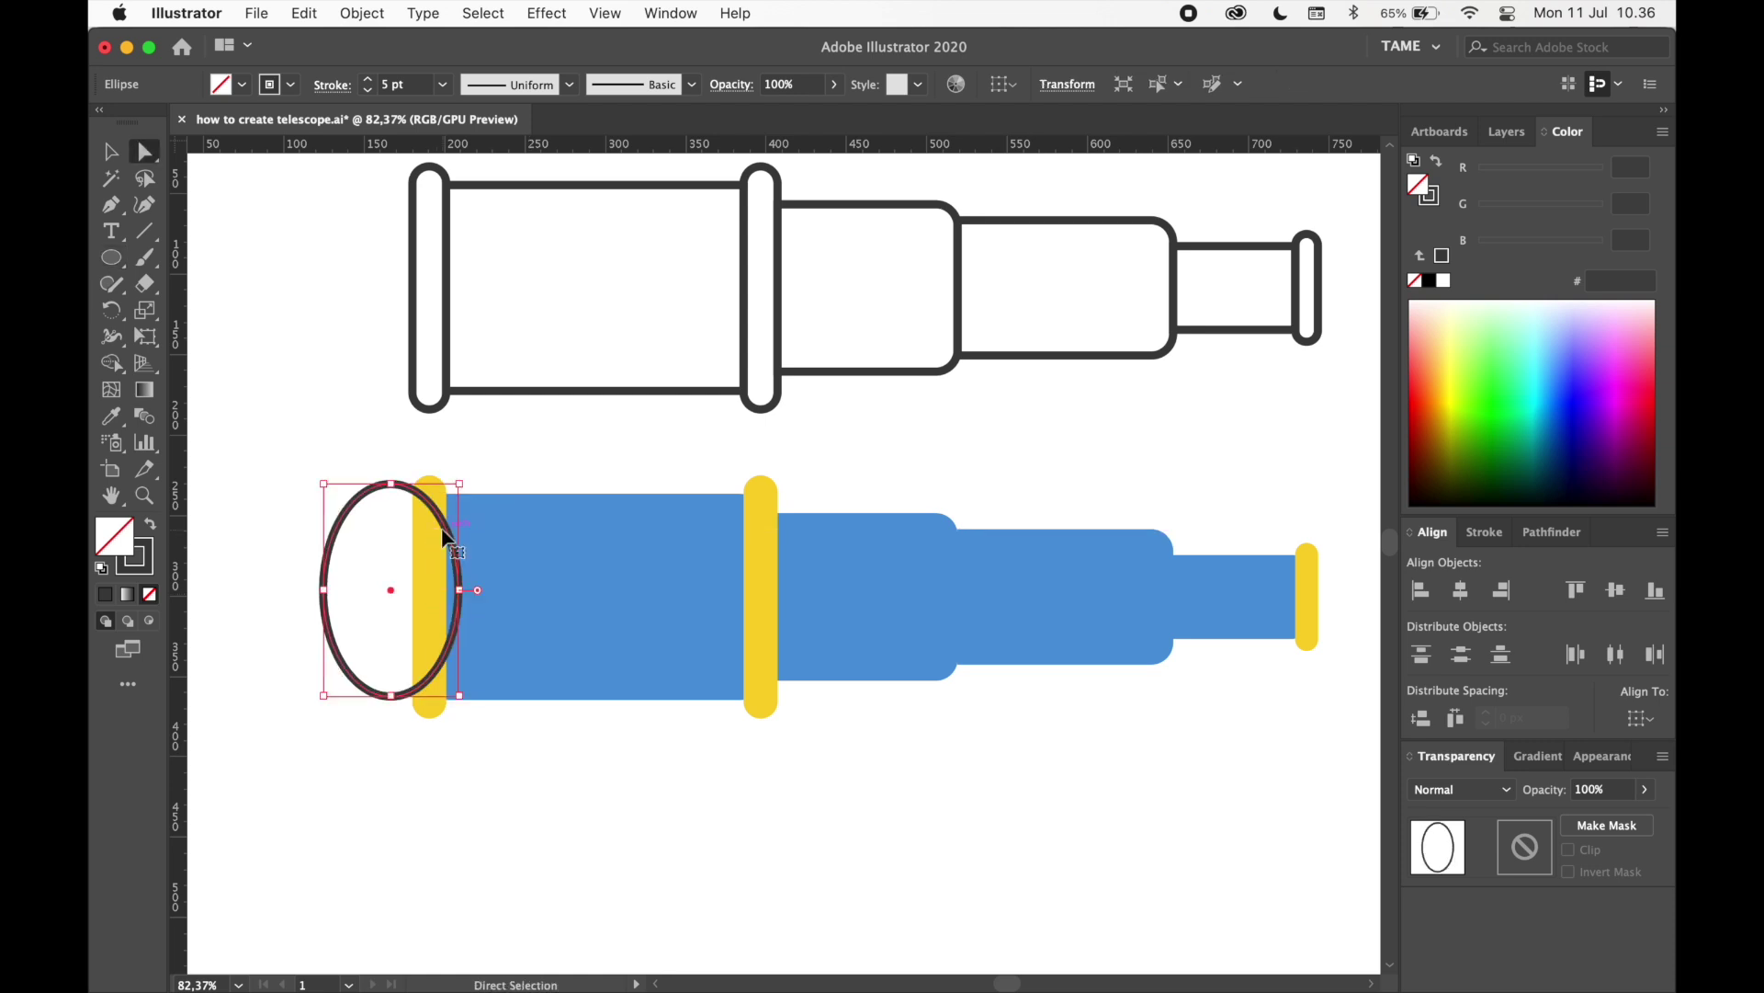
pyautogui.moveTo(451, 540); pyautogui.dragTo(482, 549)
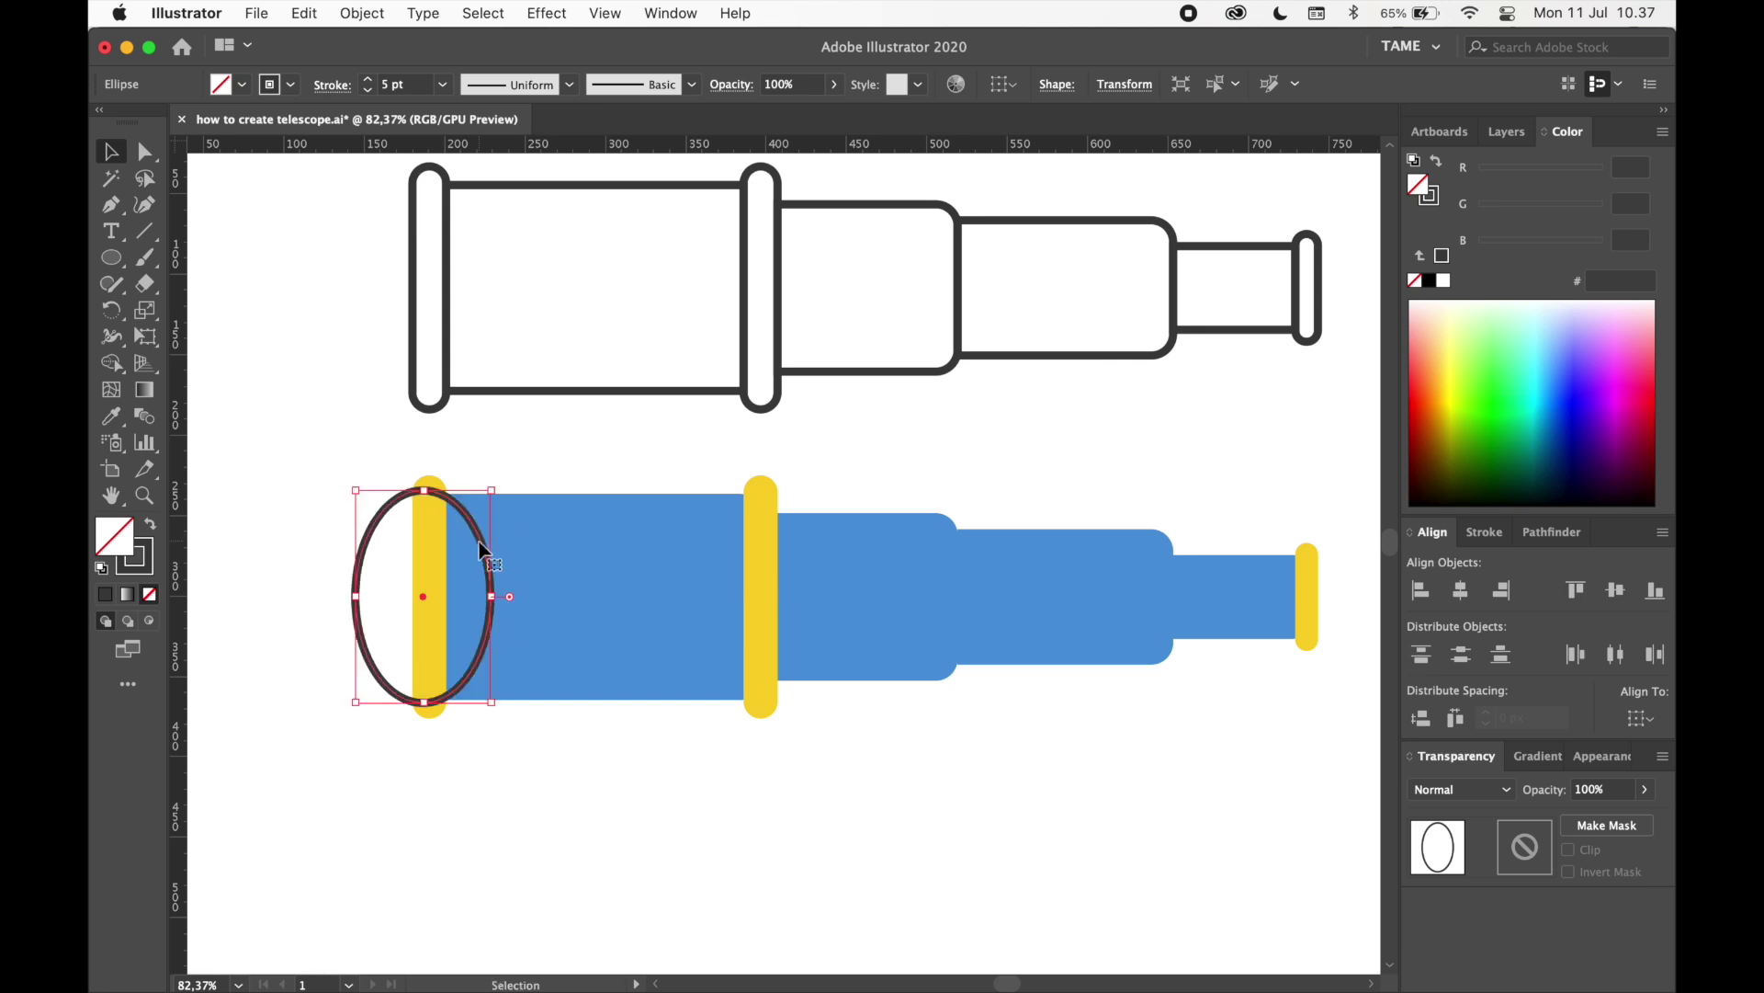
pyautogui.press('super+shift+bracketleft')
pyautogui.hscroll(-3, 485, 549)
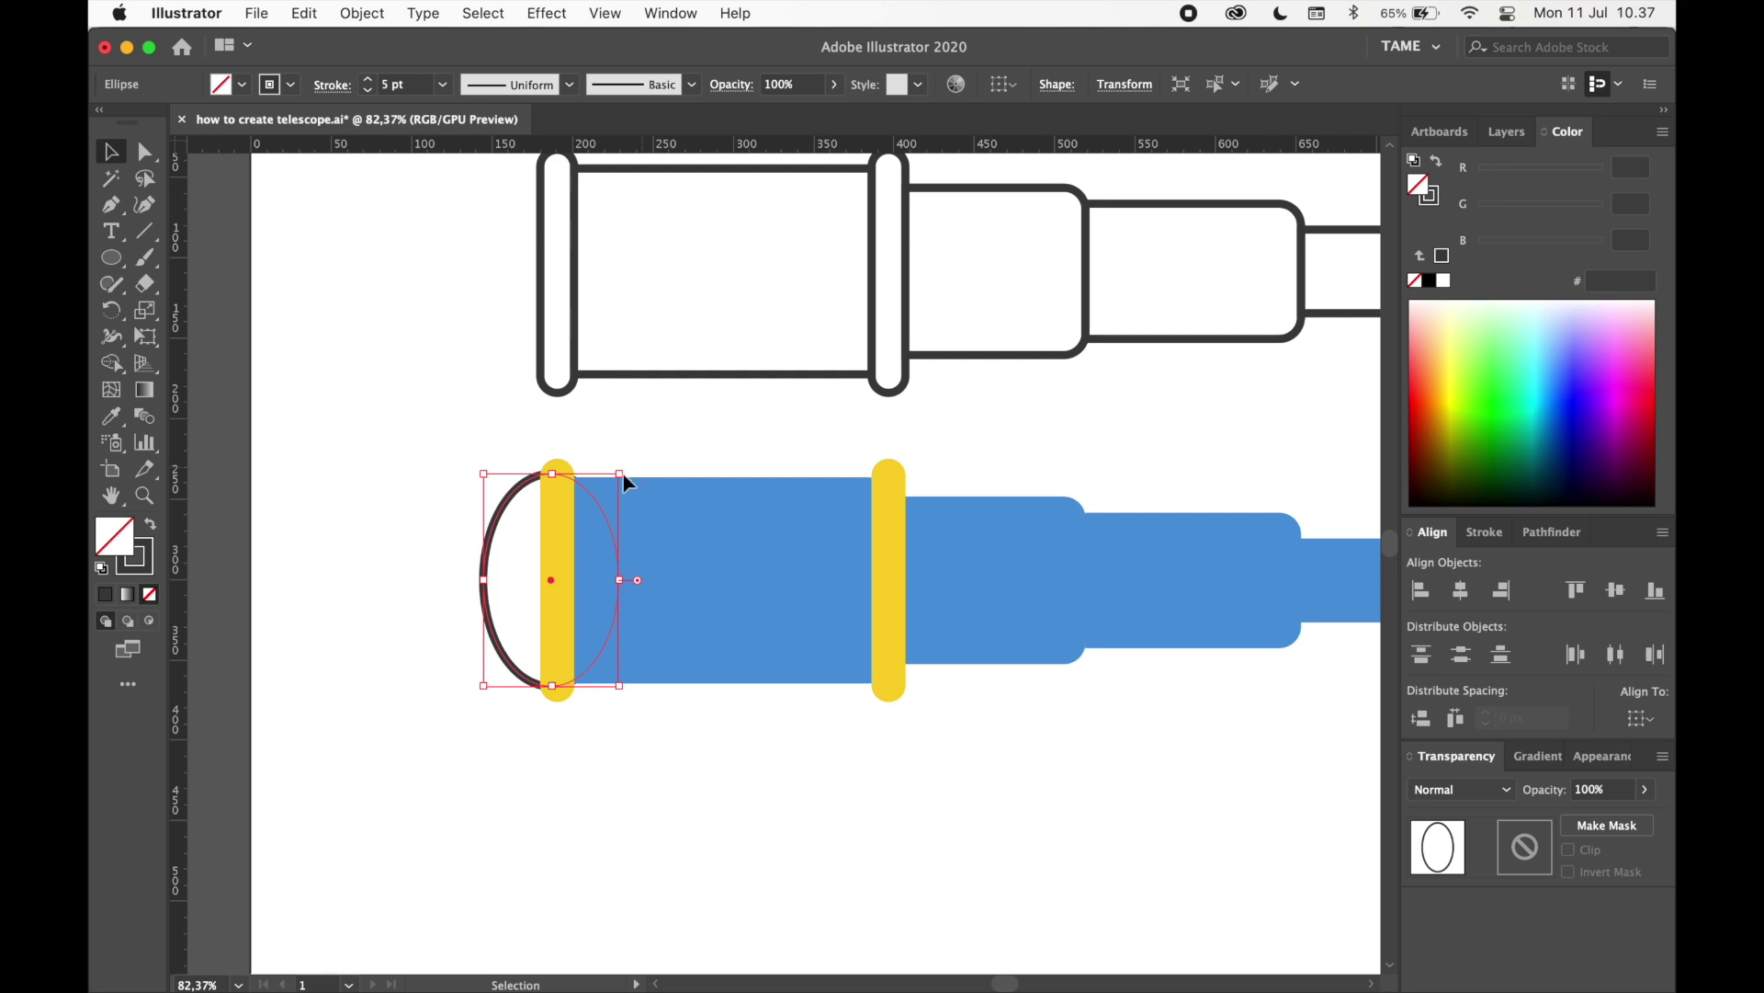
# - Remove the part of the ellipse that extends over the blue section past the front yellow bar with the Shape Builder
pyautogui.keyDown('shift'); pyautogui.click(563, 507); pyautogui.keyUp('shift')
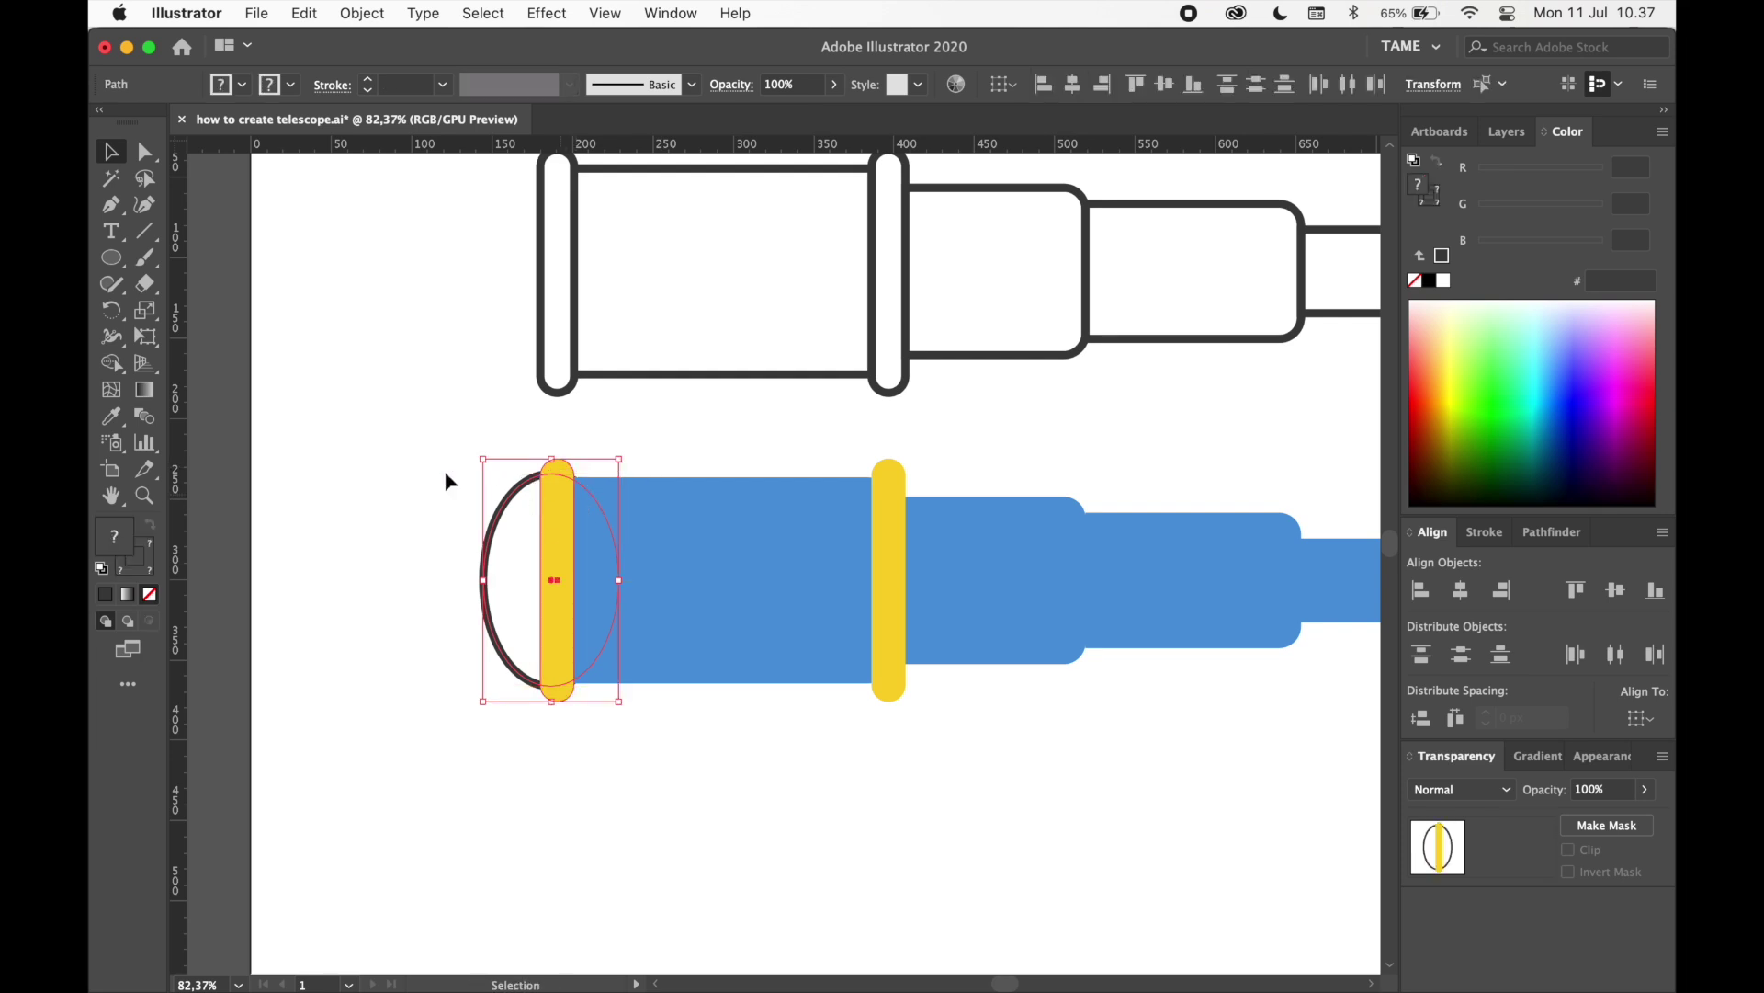
pyautogui.click(111, 363)
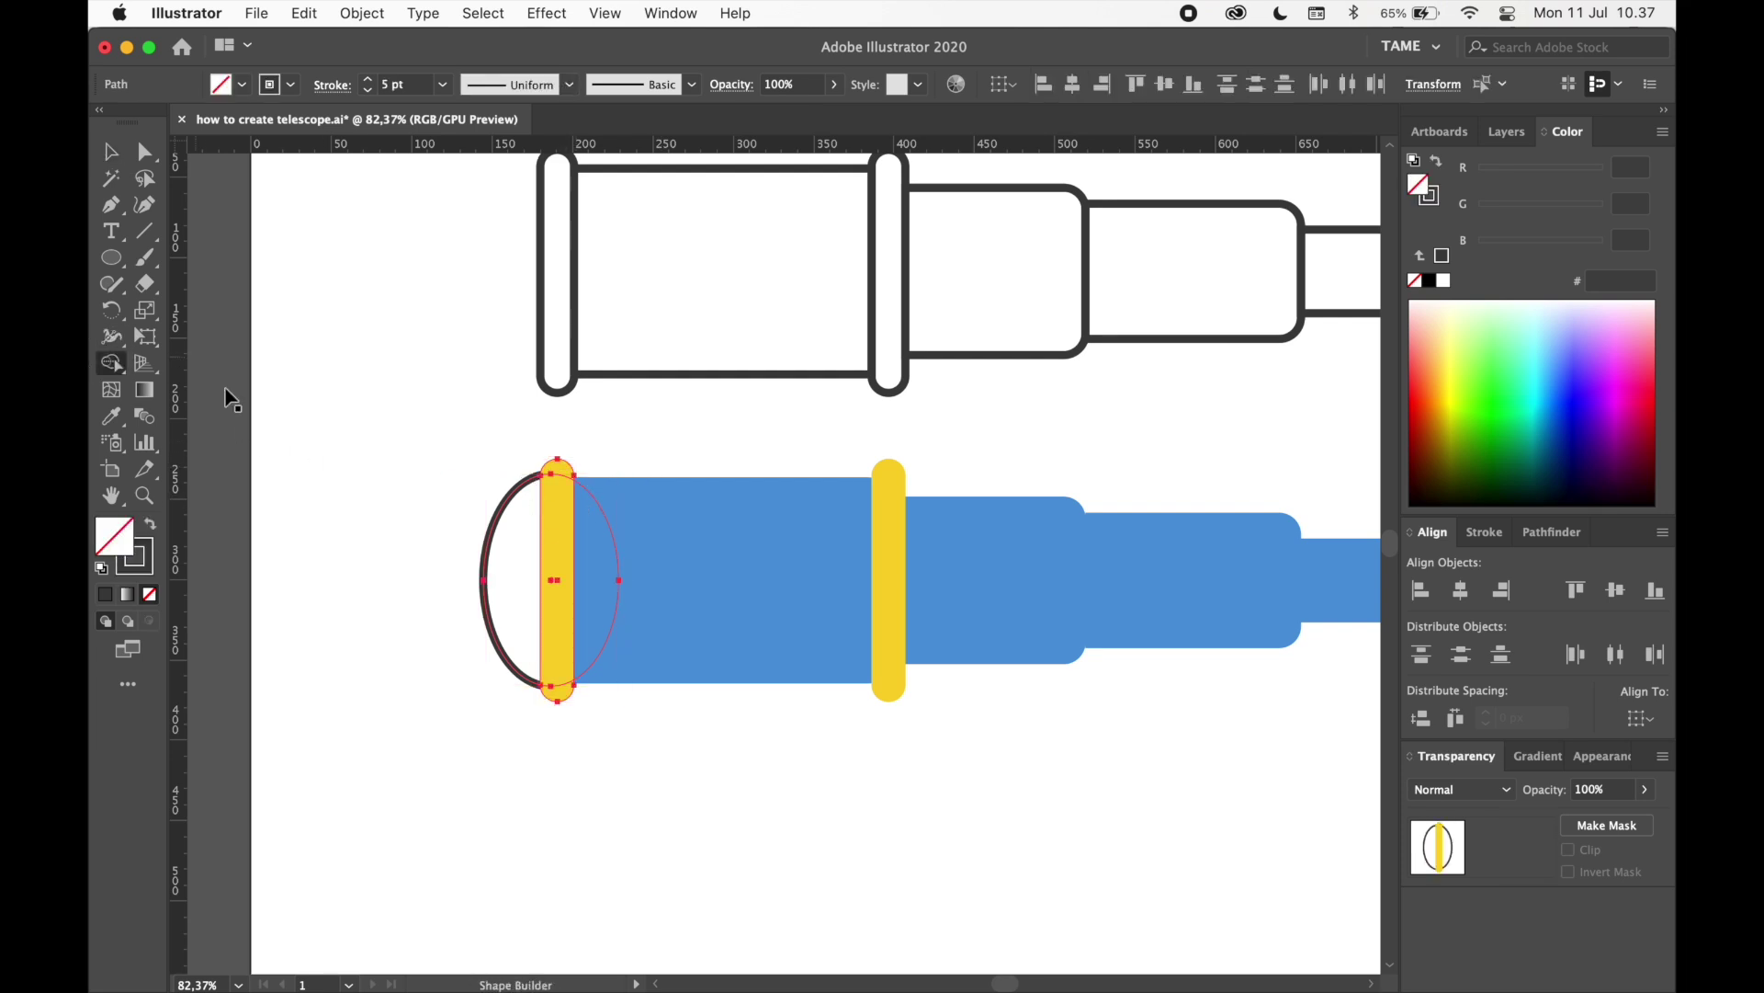
pyautogui.keyDown('alt'); pyautogui.click(589, 551); pyautogui.keyUp('alt')
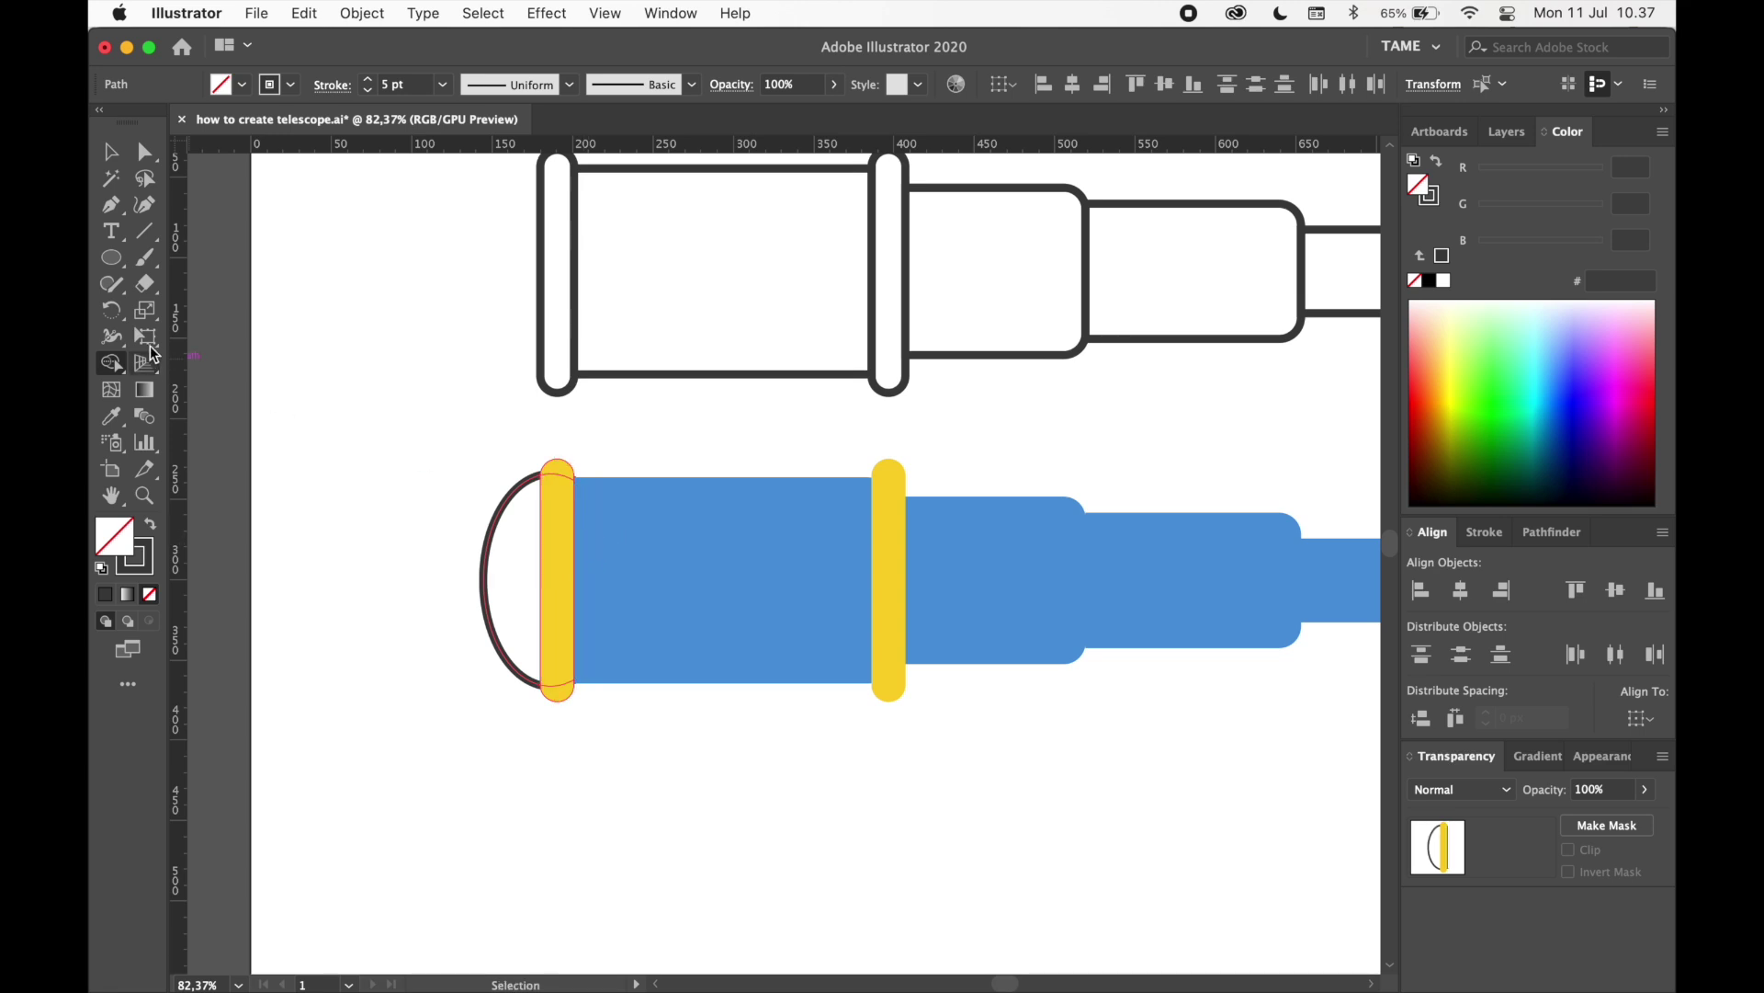
pyautogui.click(111, 151)
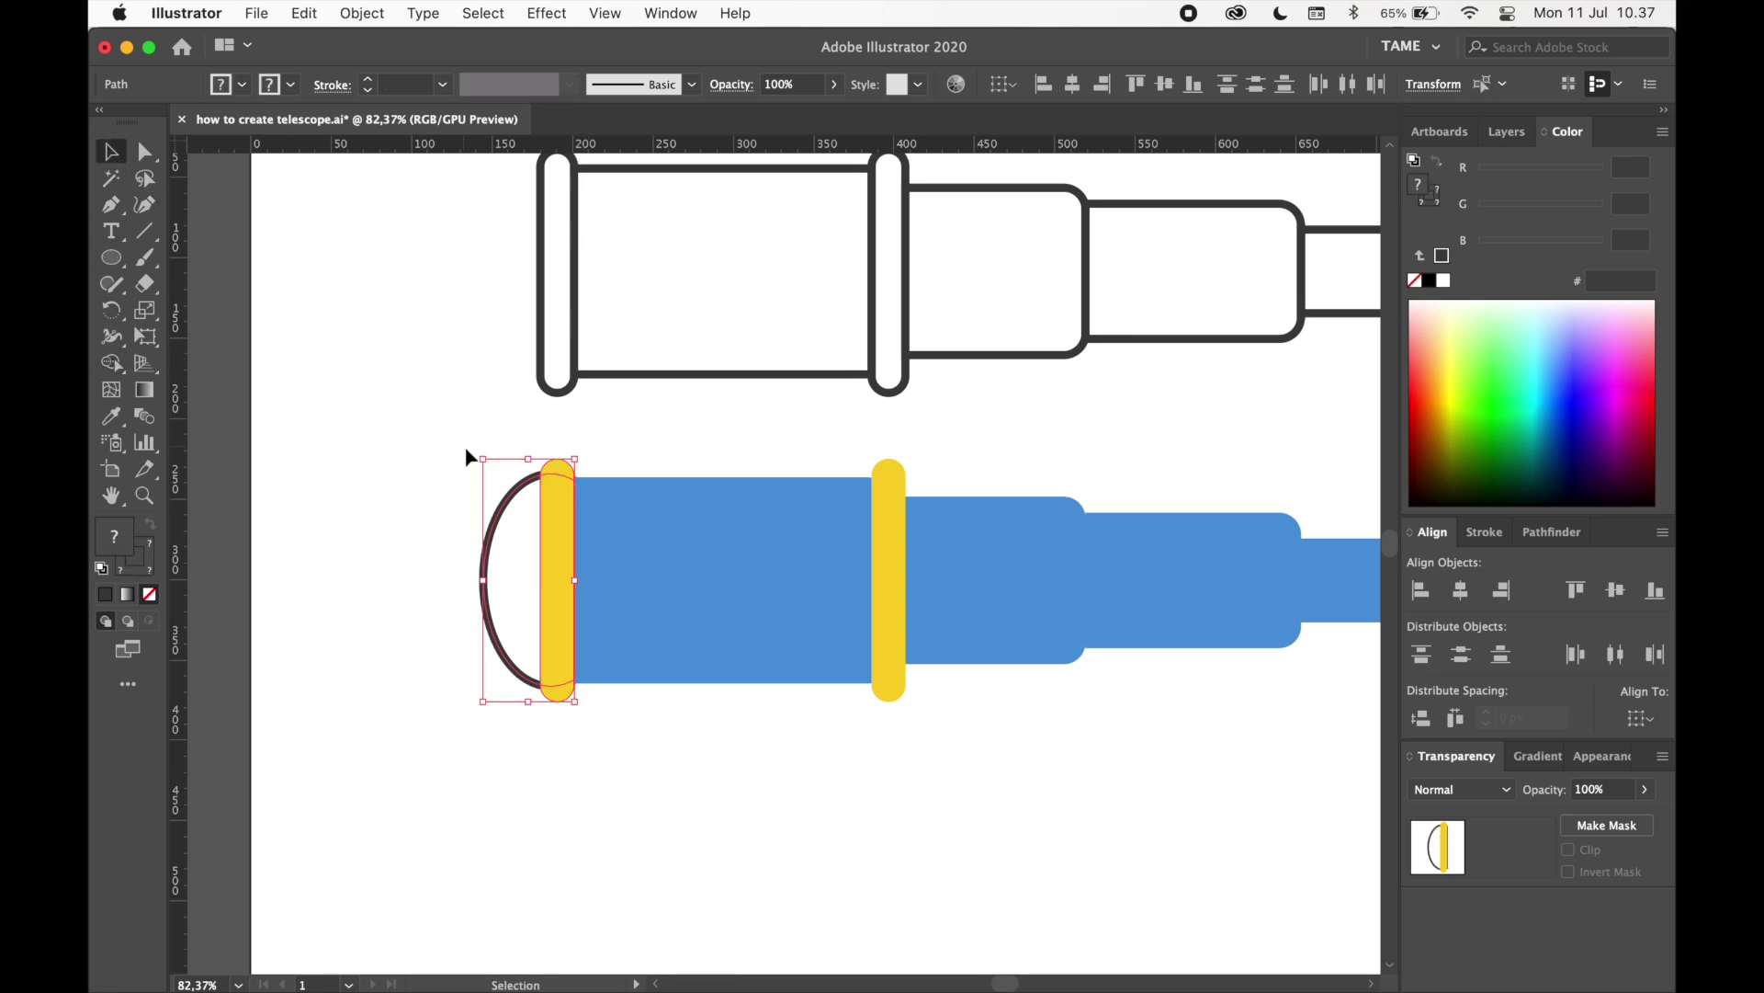
pyautogui.click(450, 501)
# - Copy the trimmed lens onto the outlined telescope's front end and merge the overlapping regions inside its front bar with the Shape Builder
pyautogui.moveTo(519, 501); pyautogui.dragTo(464, 188)
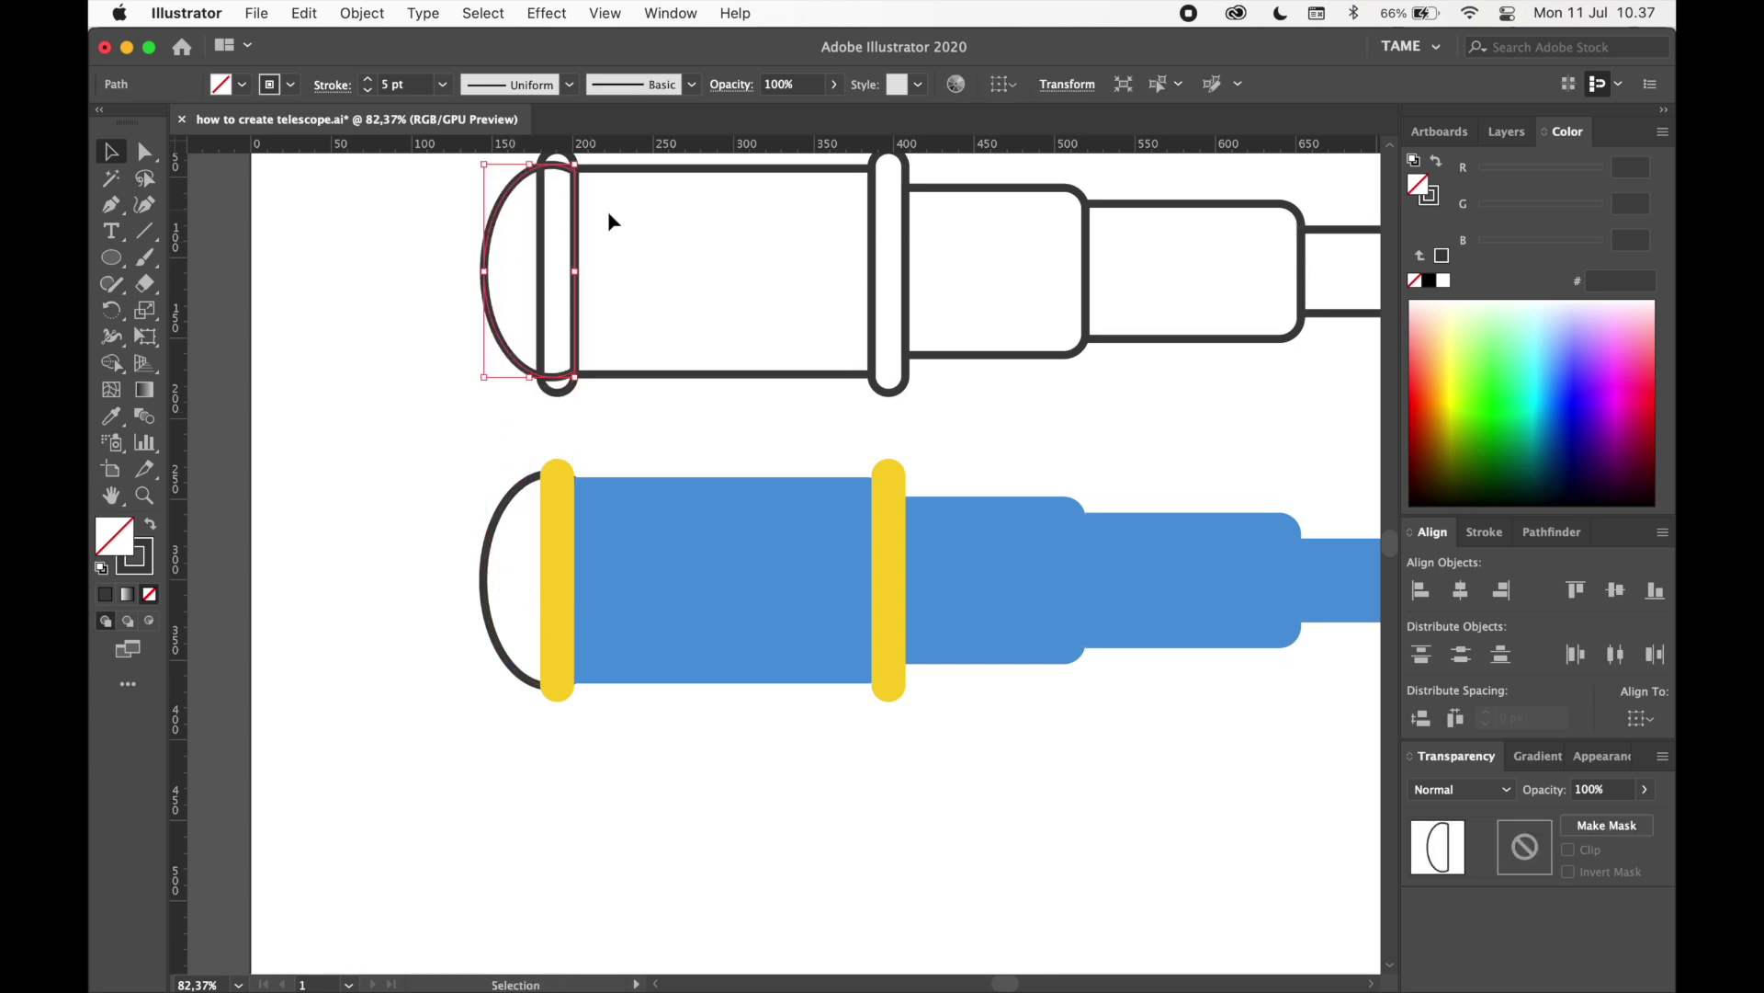
pyautogui.scroll(2, 589, 207)
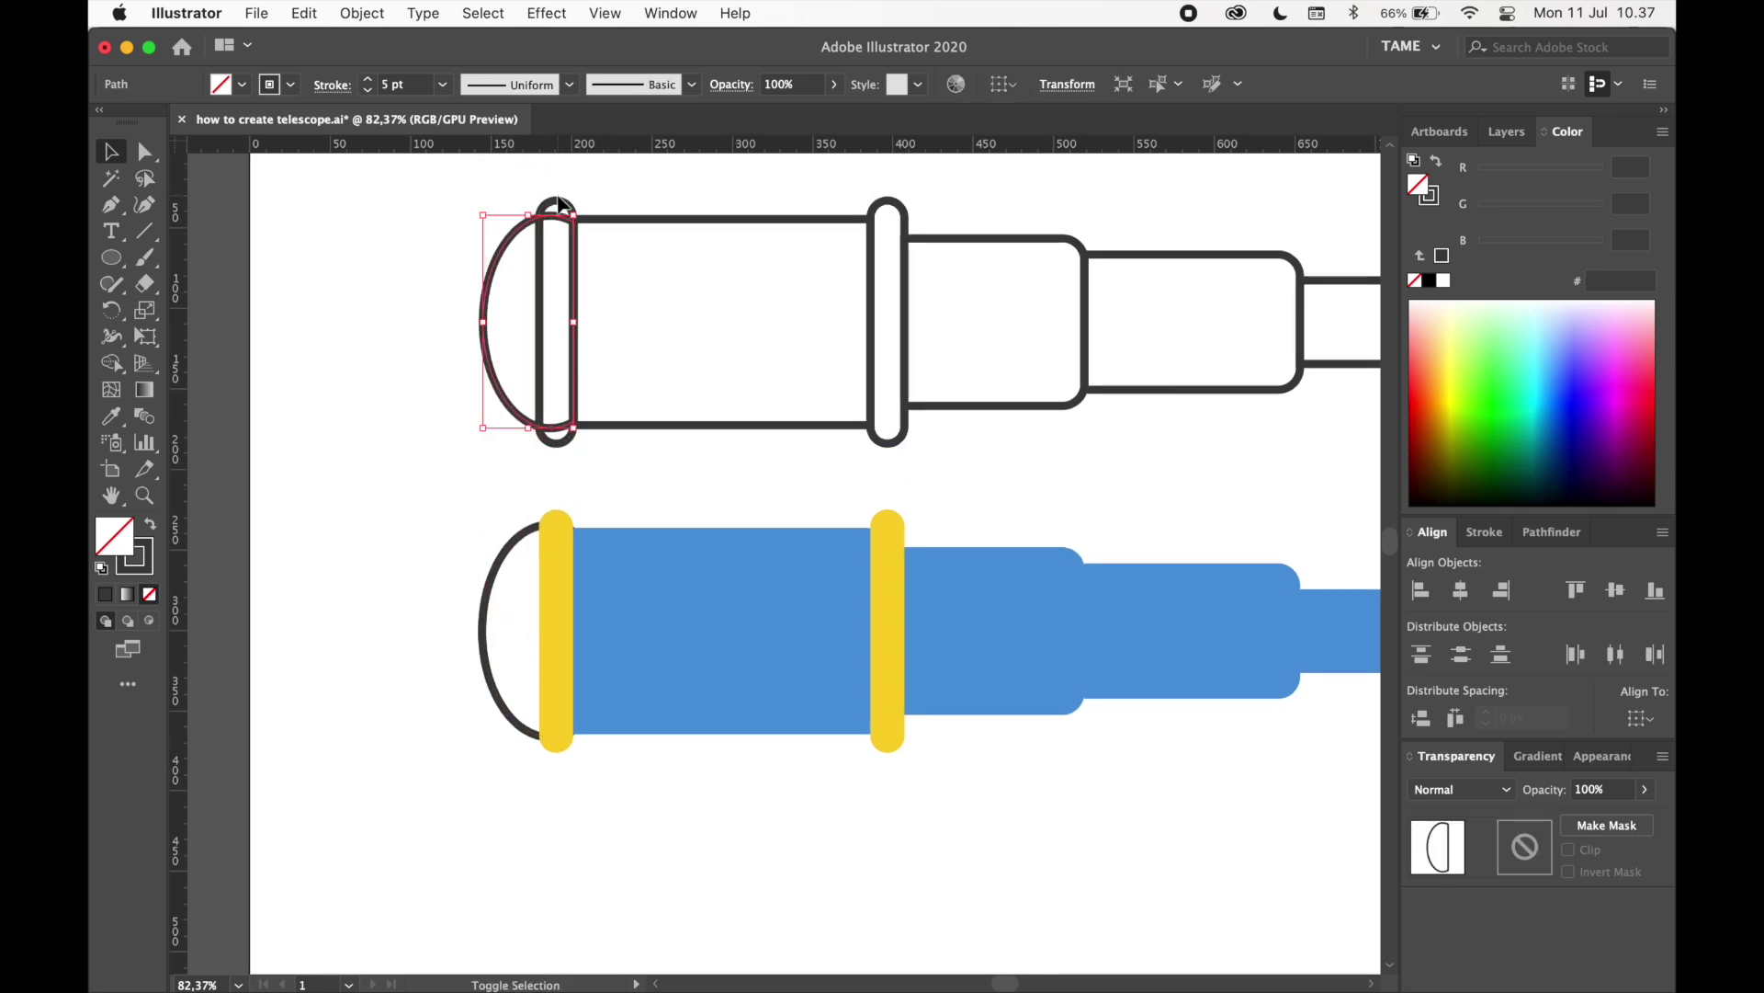
pyautogui.keyDown('shift'); pyautogui.click(560, 207); pyautogui.keyUp('shift')
pyautogui.click(112, 363)
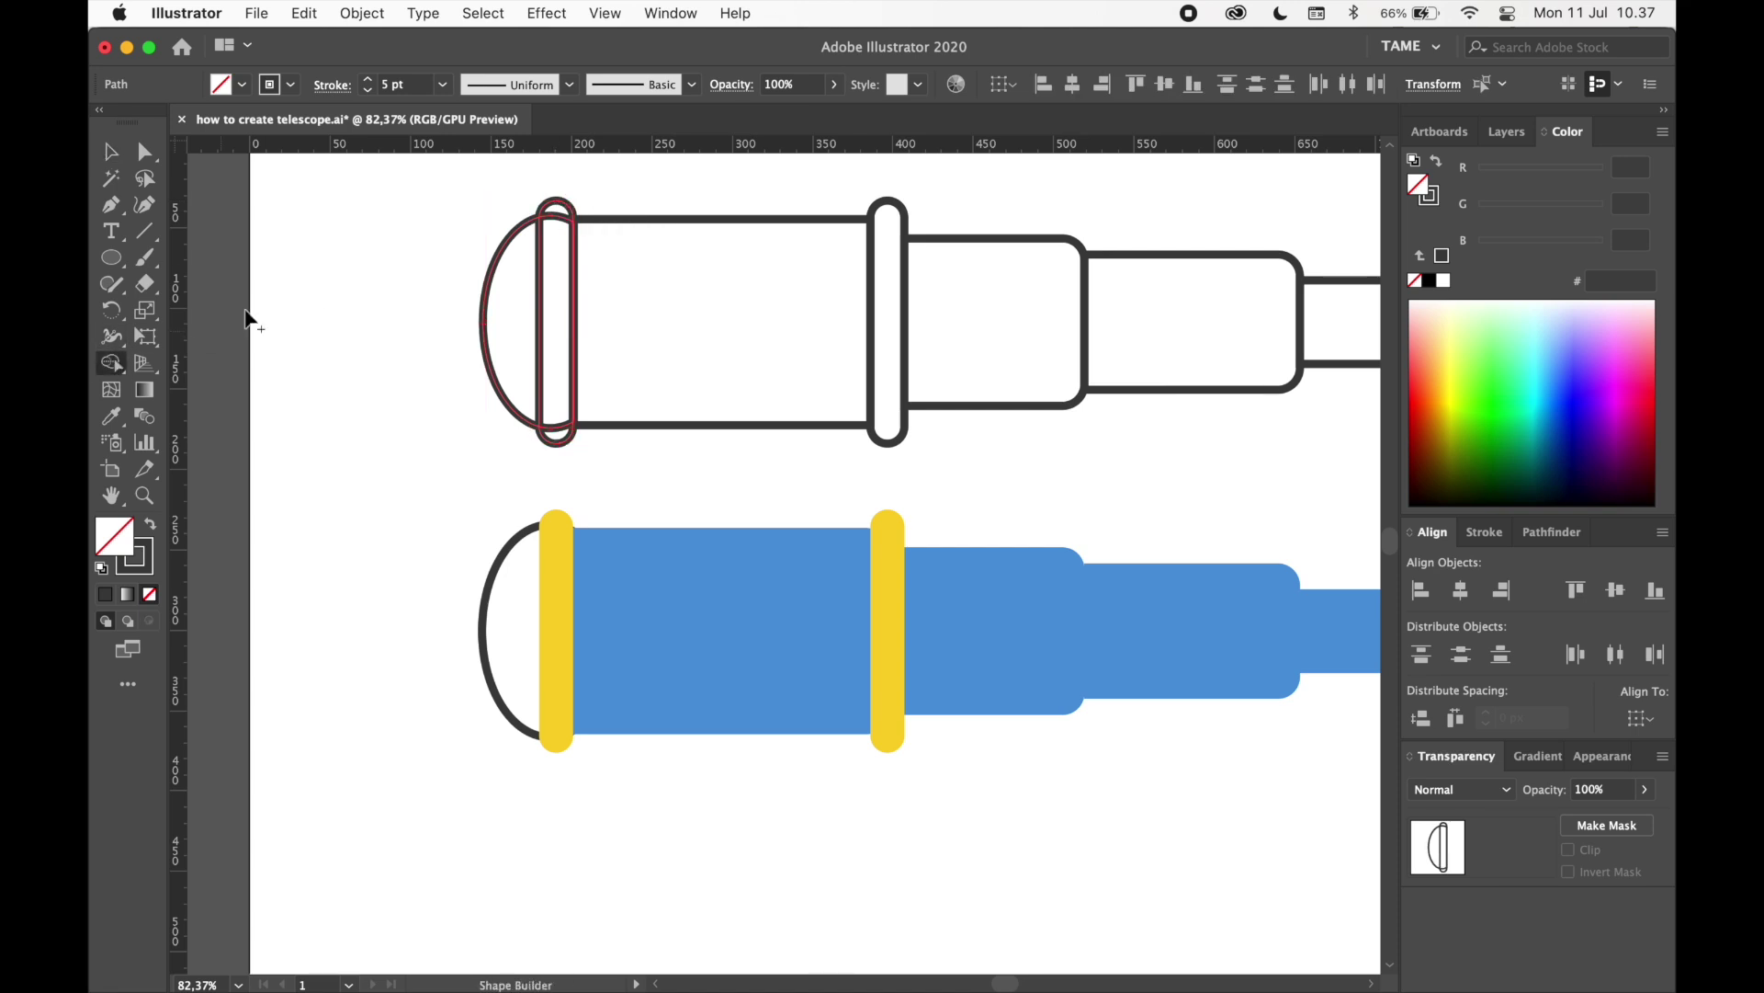
pyautogui.moveTo(560, 211); pyautogui.dragTo(559, 430)
pyautogui.click(110, 154)
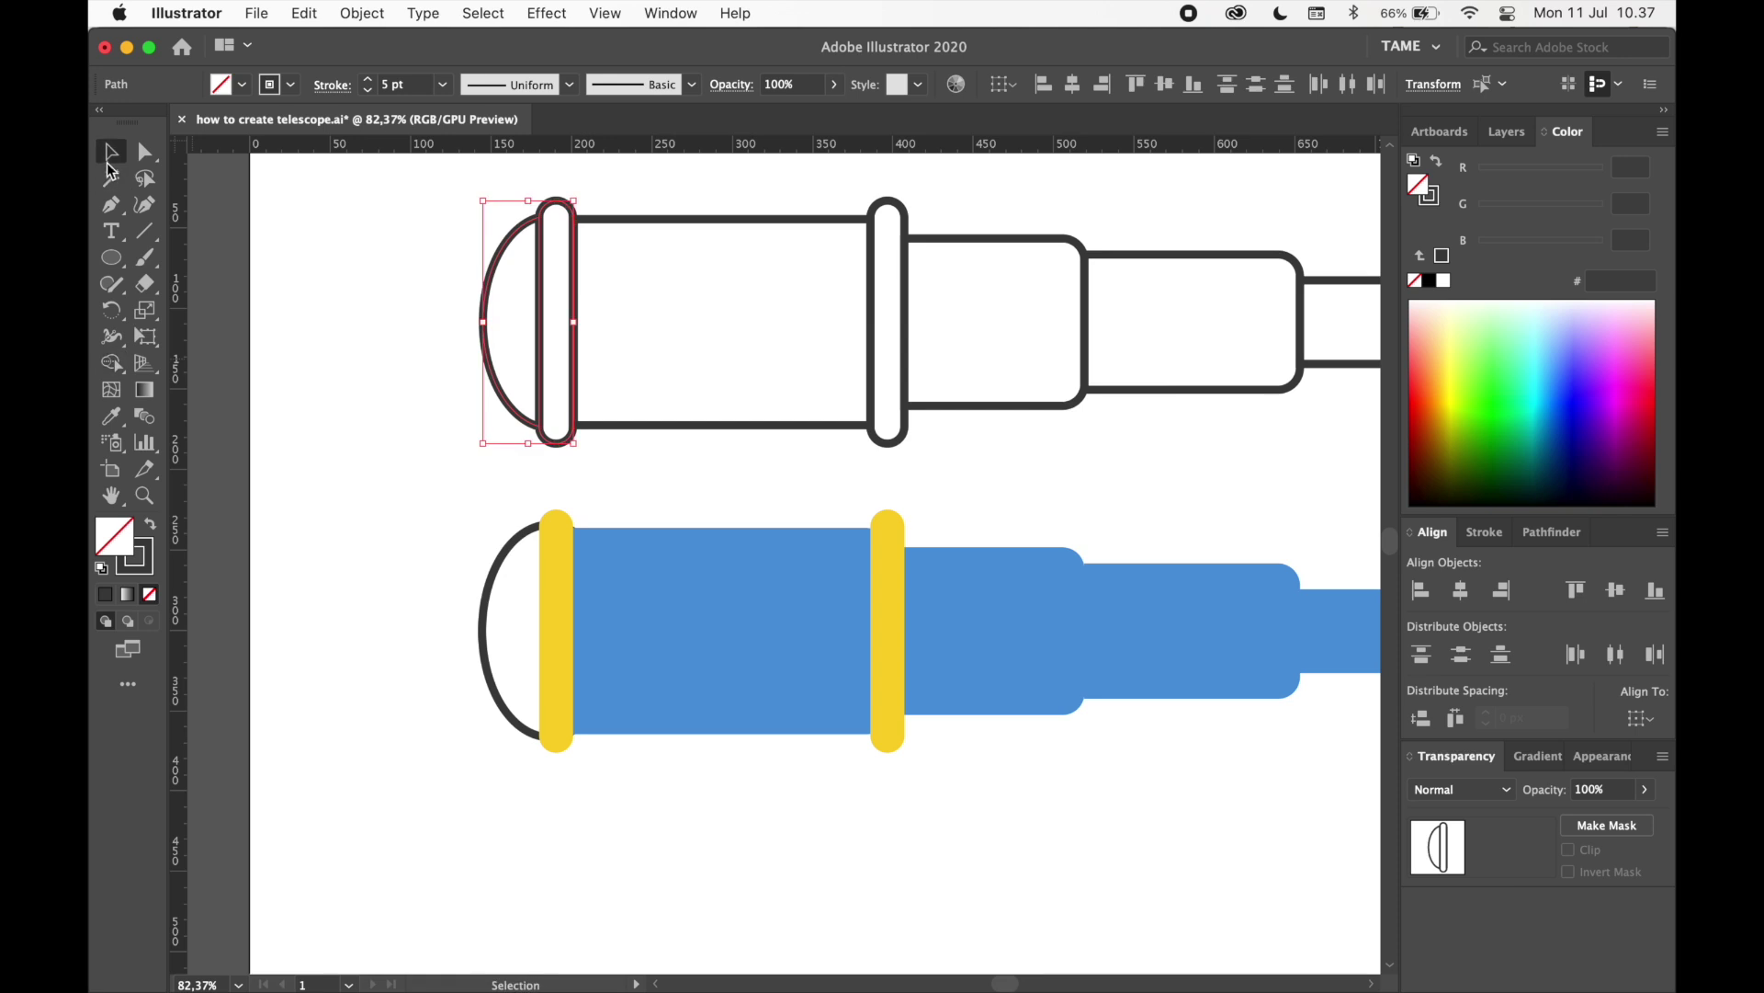
# - Fill the coloured telescope's lens with light turquoise B3ECEF sampled from the palette, without a stroke
pyautogui.click(508, 557)
pyautogui.hscroll(-5, 453, 562)
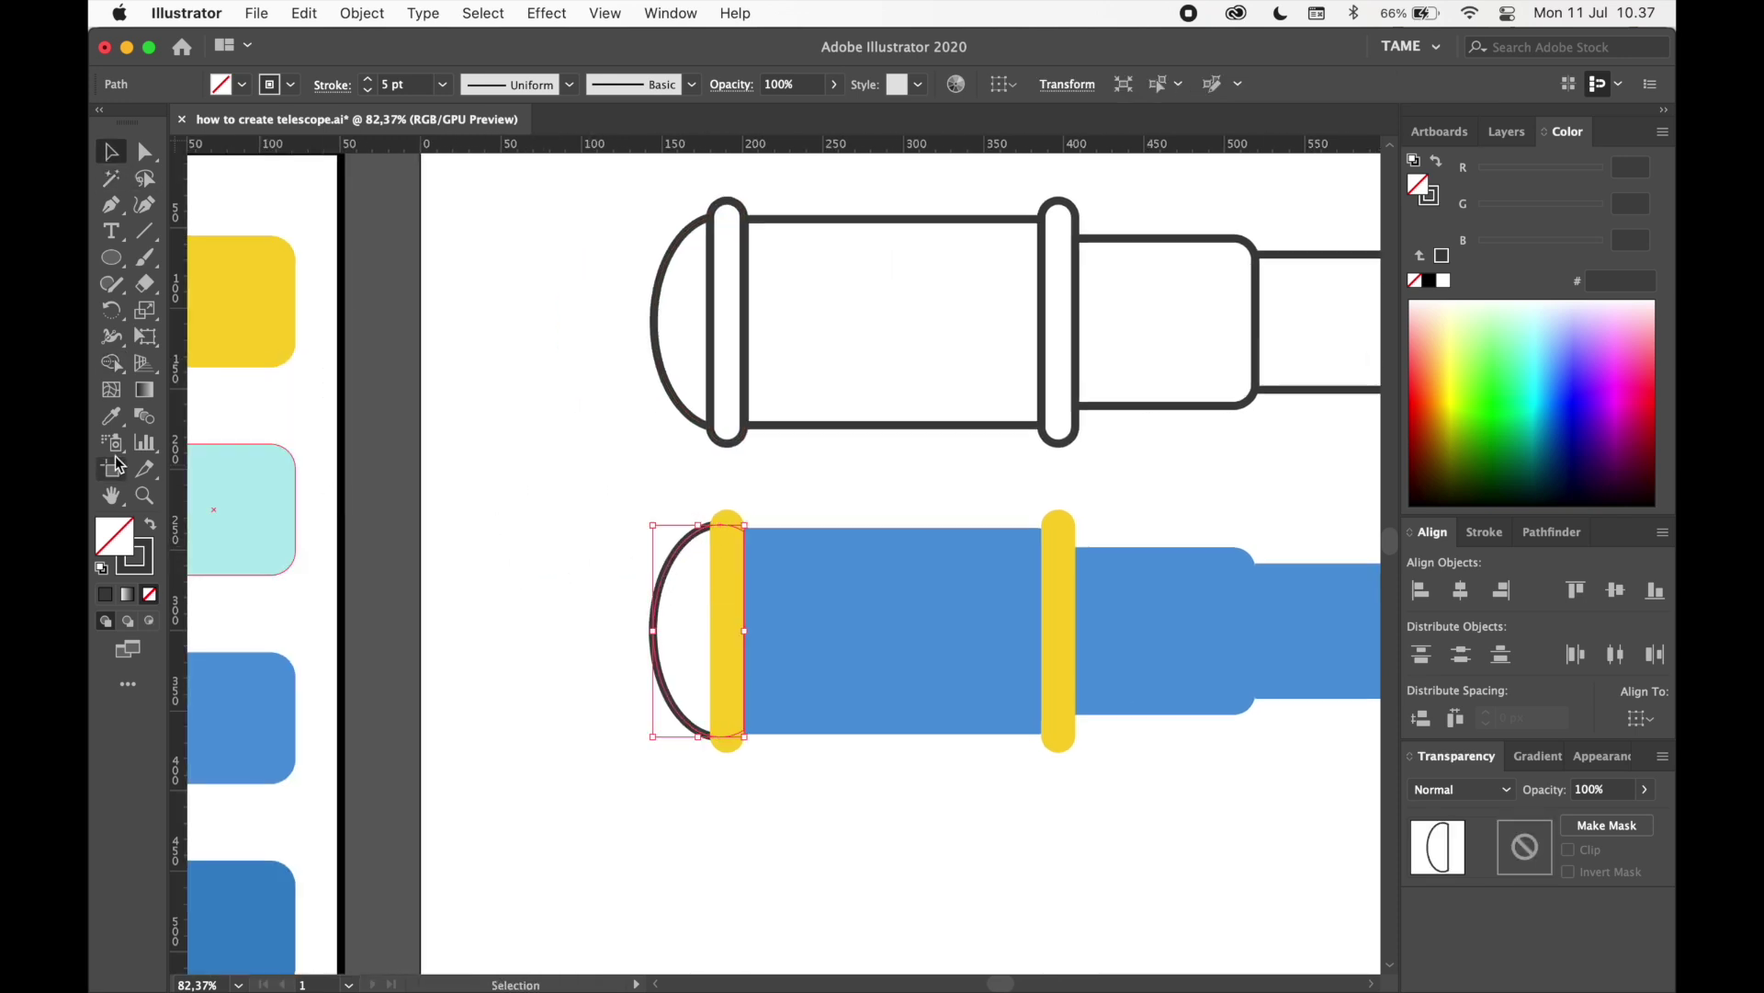
pyautogui.click(111, 418)
pyautogui.click(241, 470)
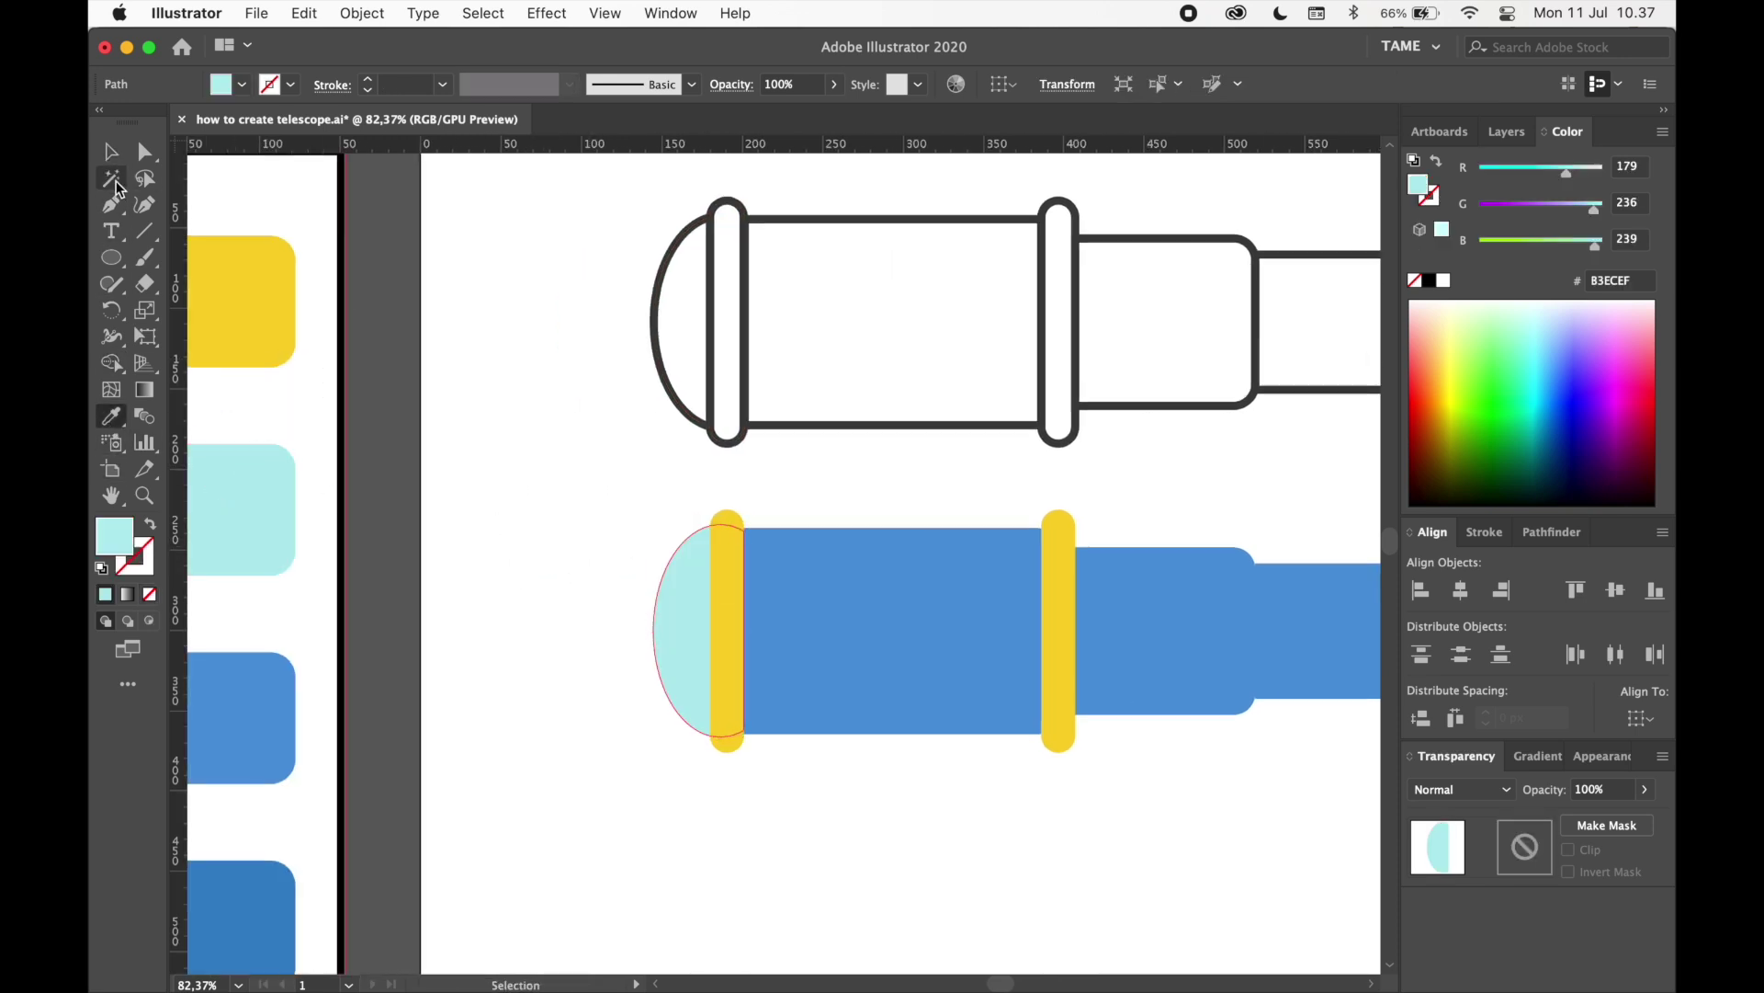
pyautogui.click(114, 158)
pyautogui.click(478, 406)
# - Group all parts of the outlined telescope, including its lens
pyautogui.moveTo(668, 469); pyautogui.dragTo(370, 379)
pyautogui.scroll(-3, 867, 500)
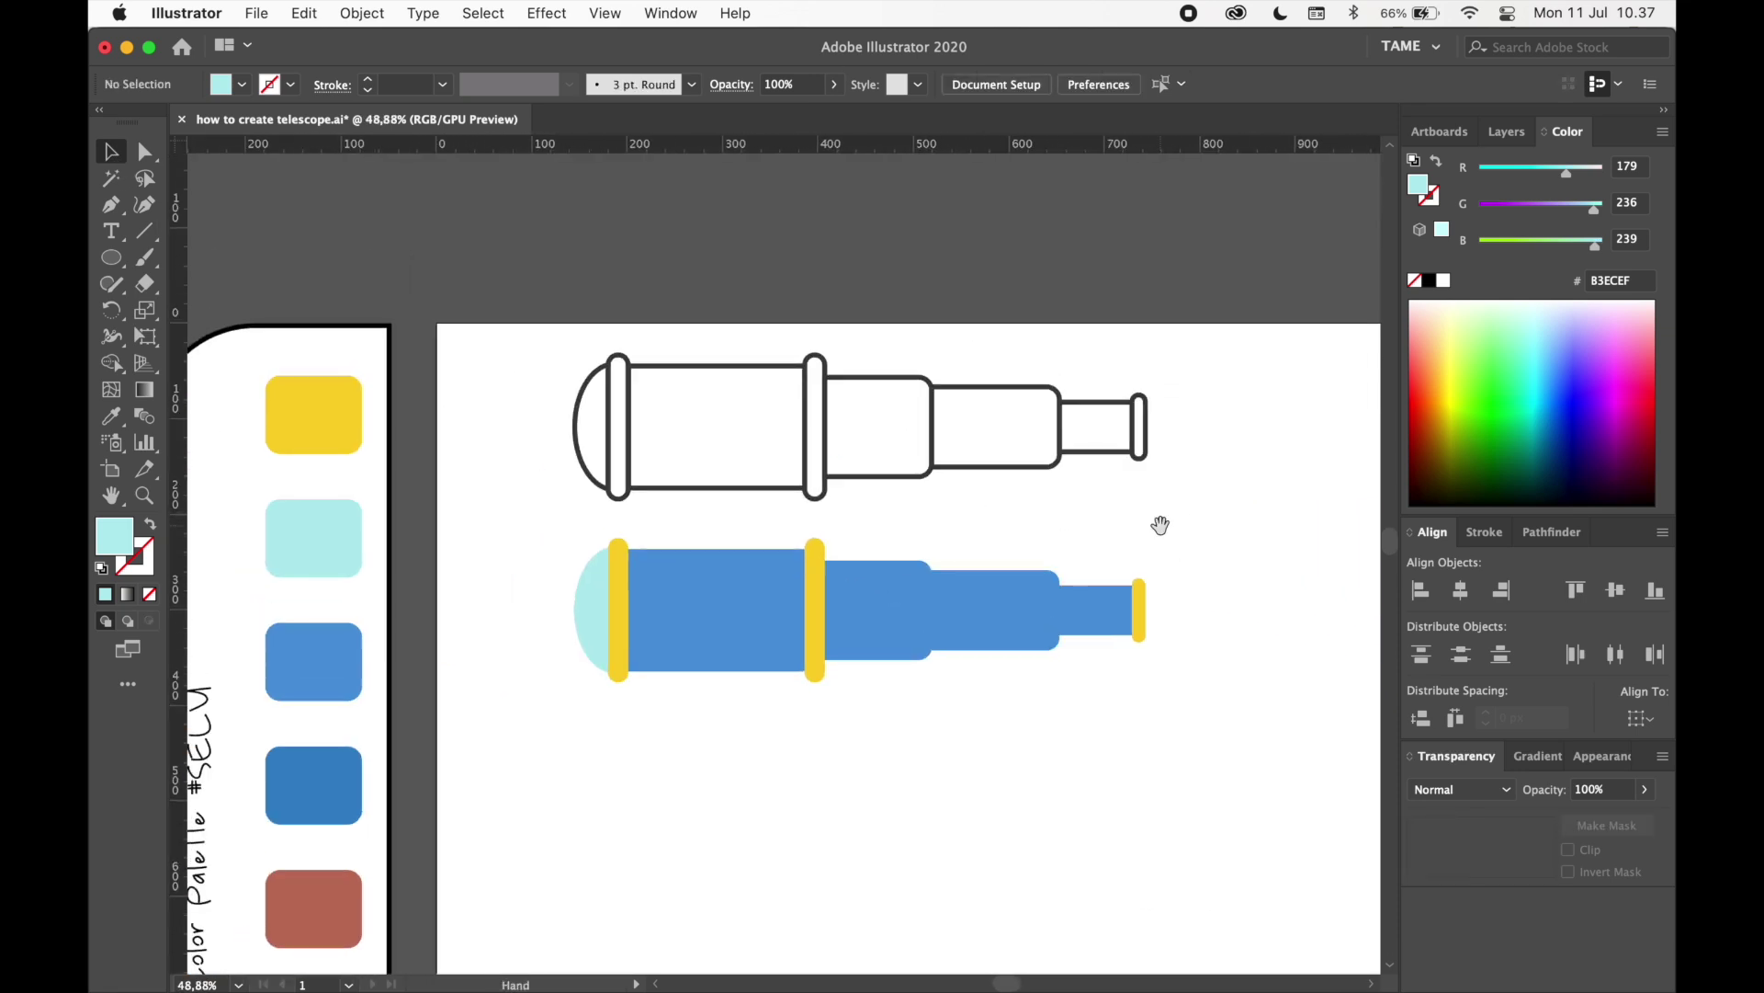
pyautogui.scroll(-3, 1160, 525)
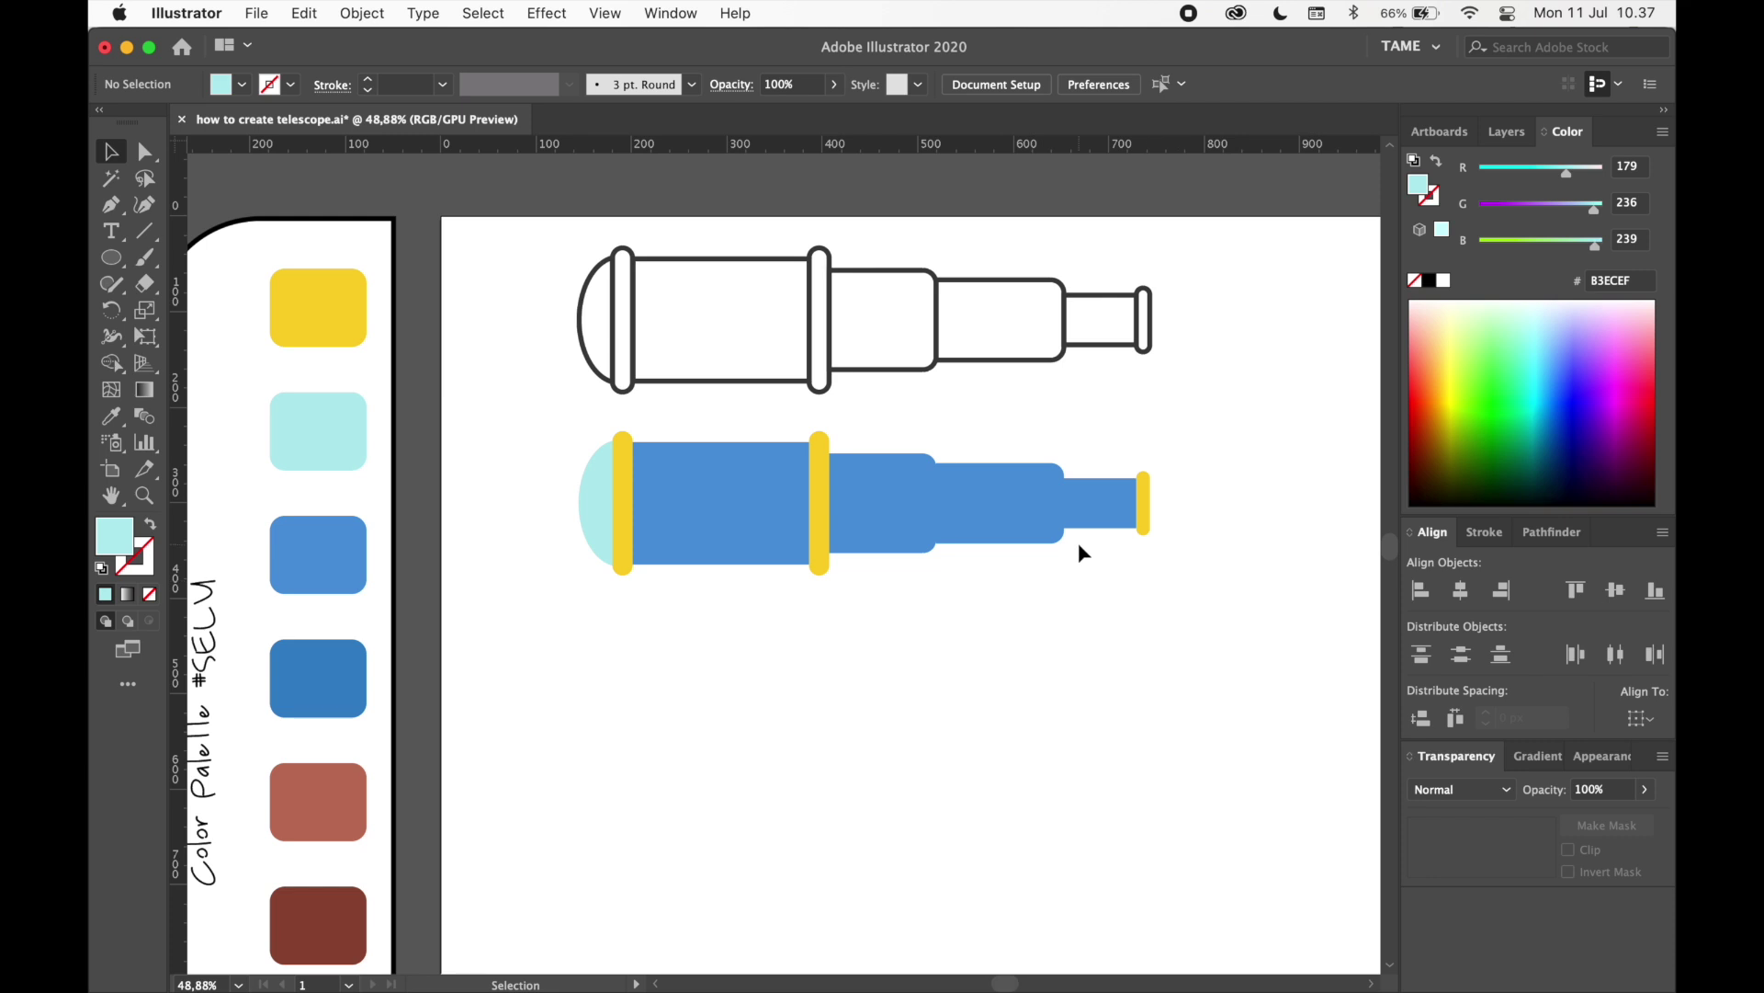
pyautogui.scroll(5, 1078, 542)
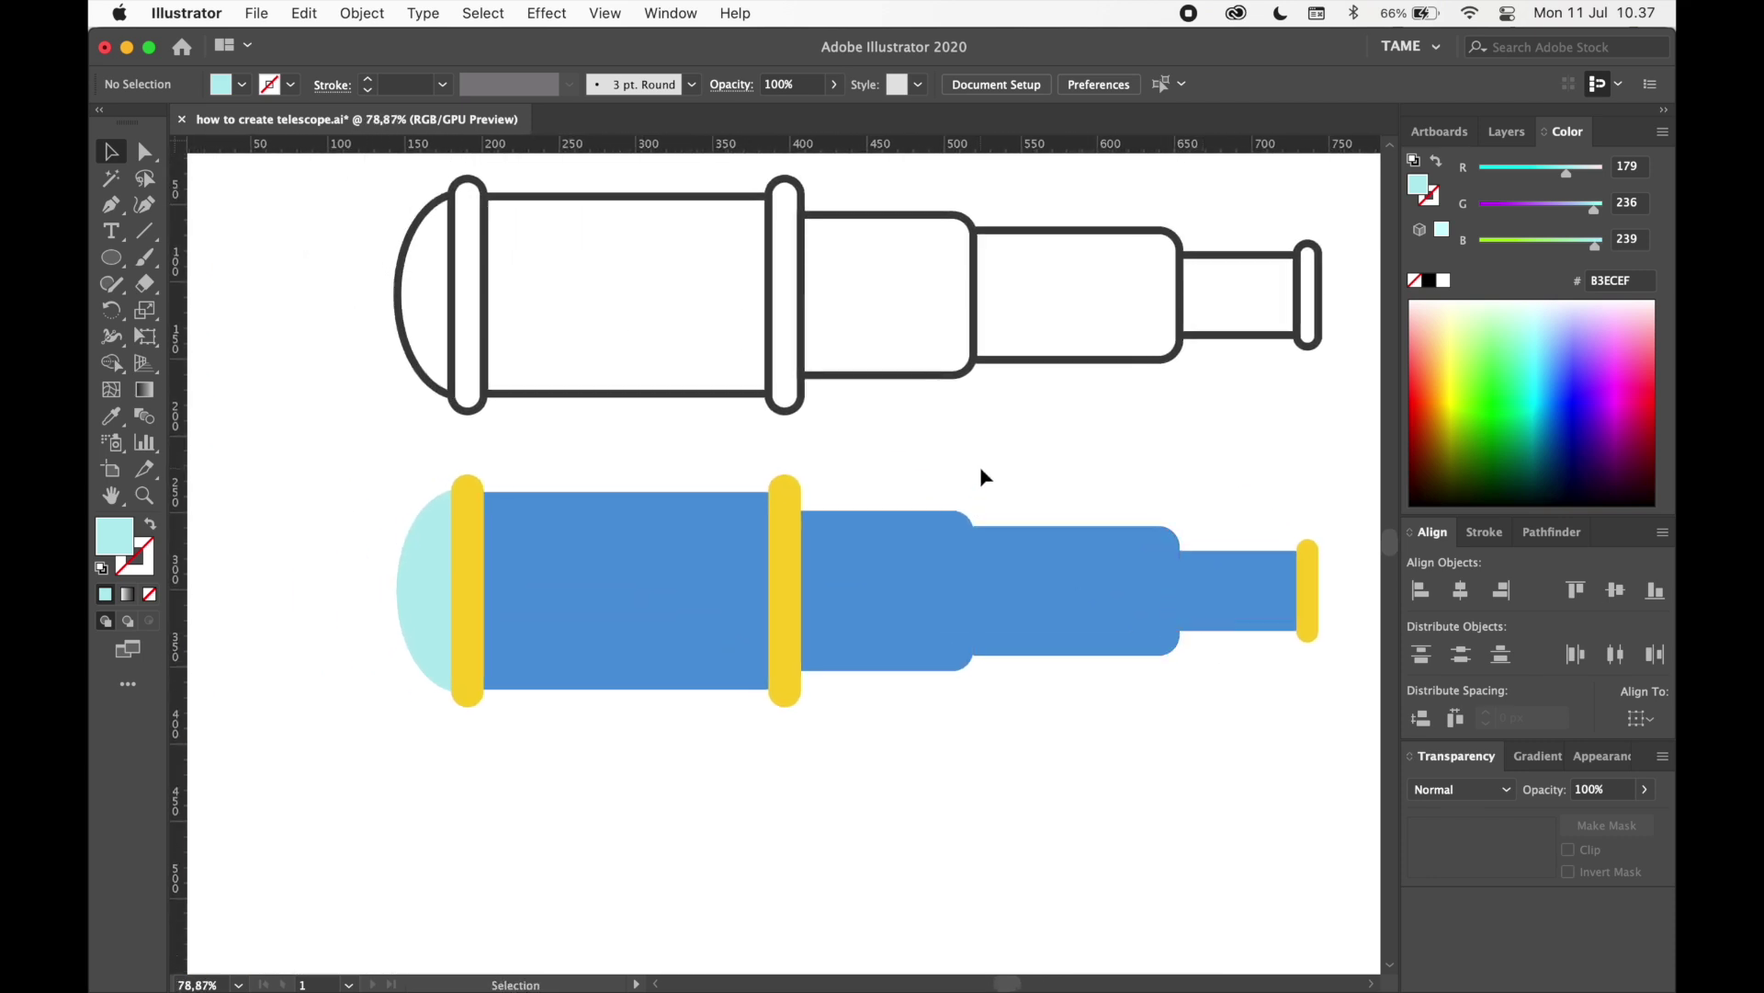
pyautogui.moveTo(1333, 706); pyautogui.dragTo(483, 538)
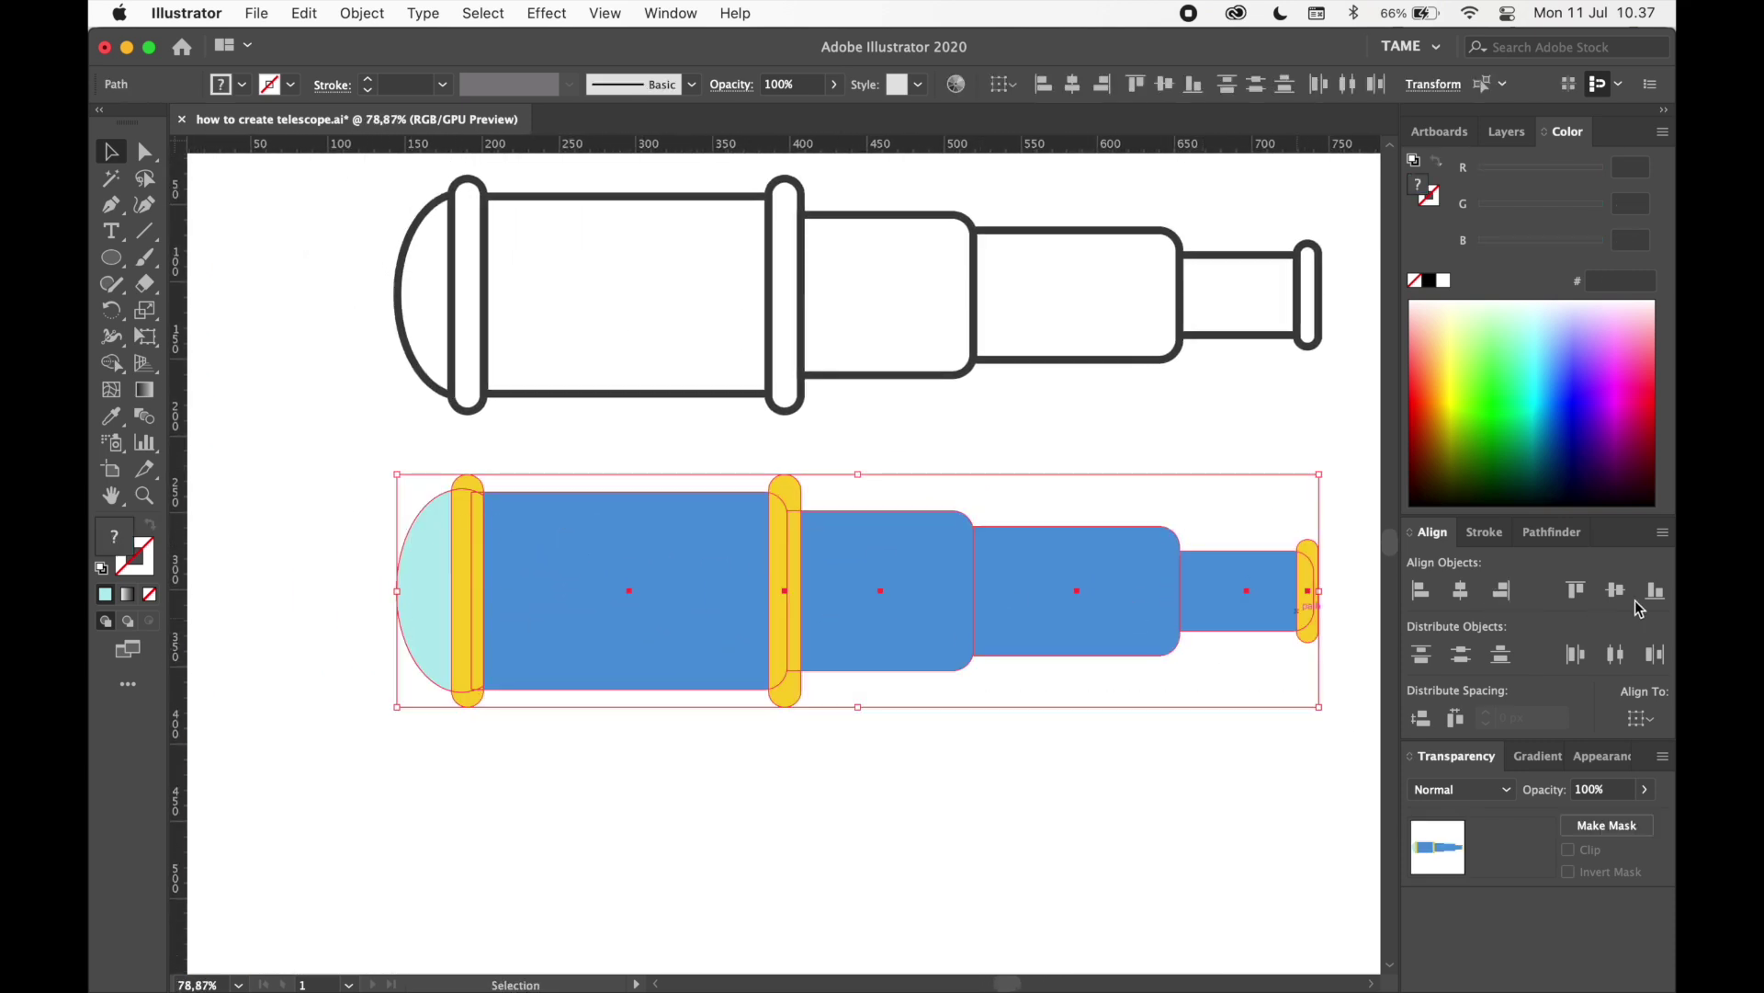
pyautogui.moveTo(1288, 426)
pyautogui.mouseDown()
pyautogui.moveTo(853, 292)
pyautogui.moveTo(367, 223)
pyautogui.mouseUp()
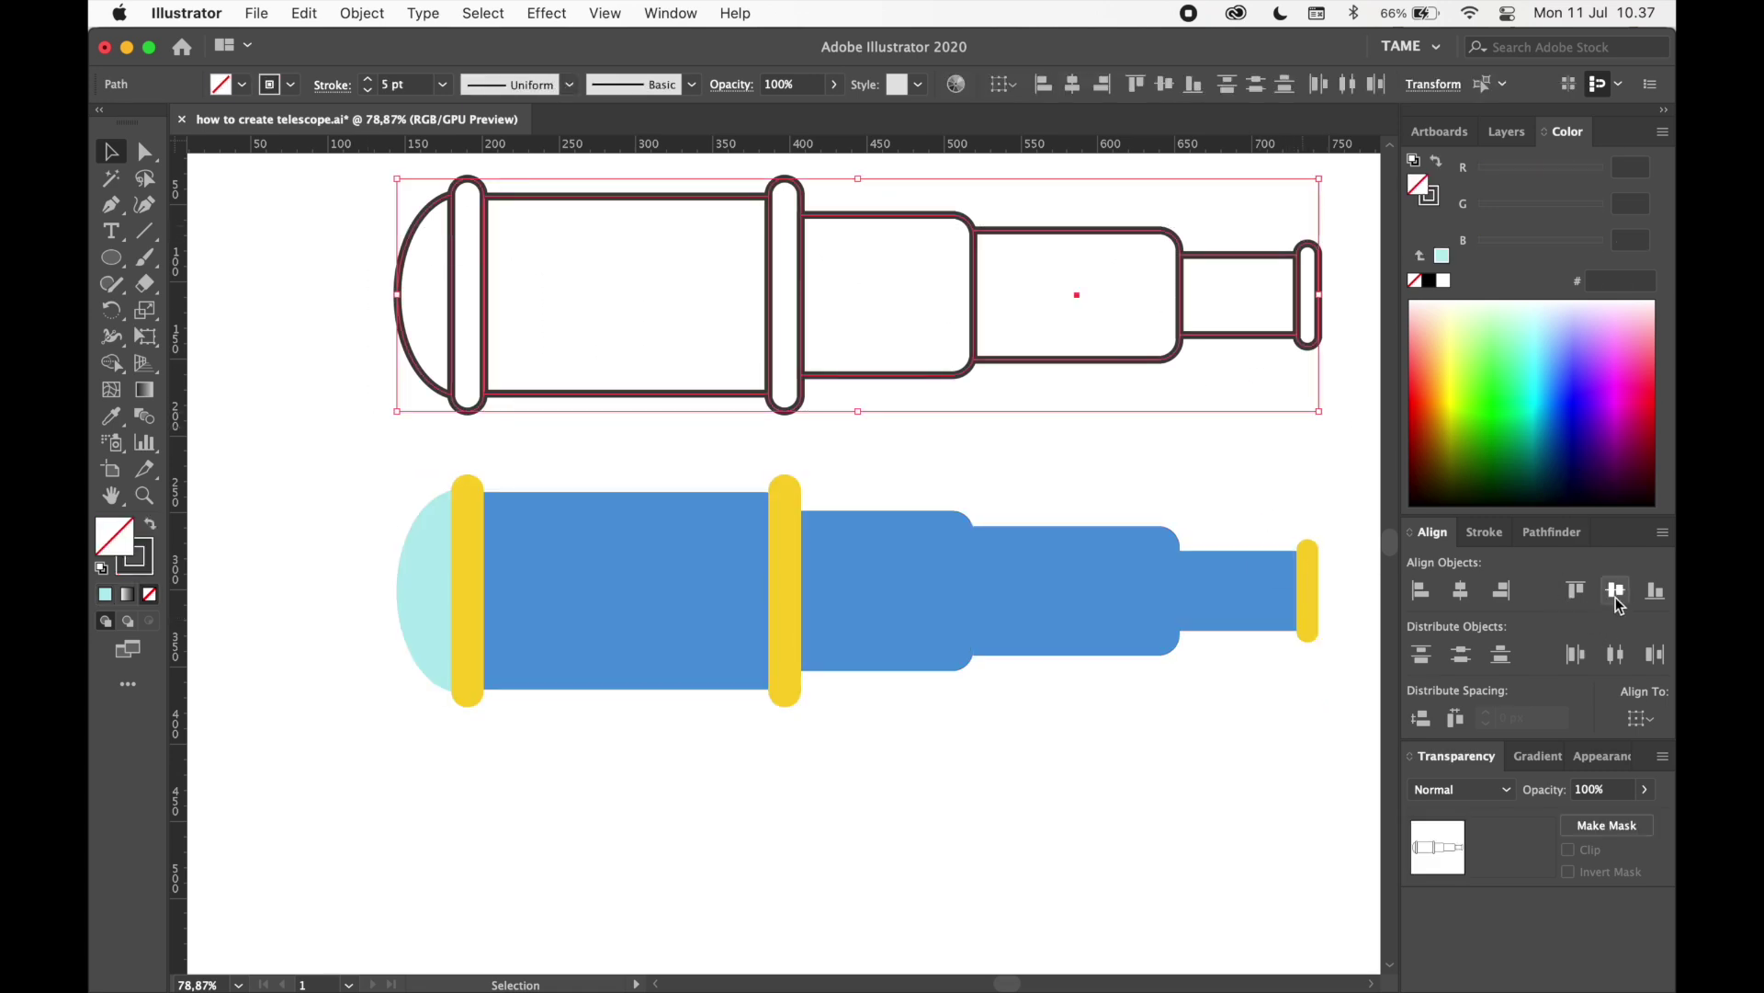
pyautogui.press('super+g')
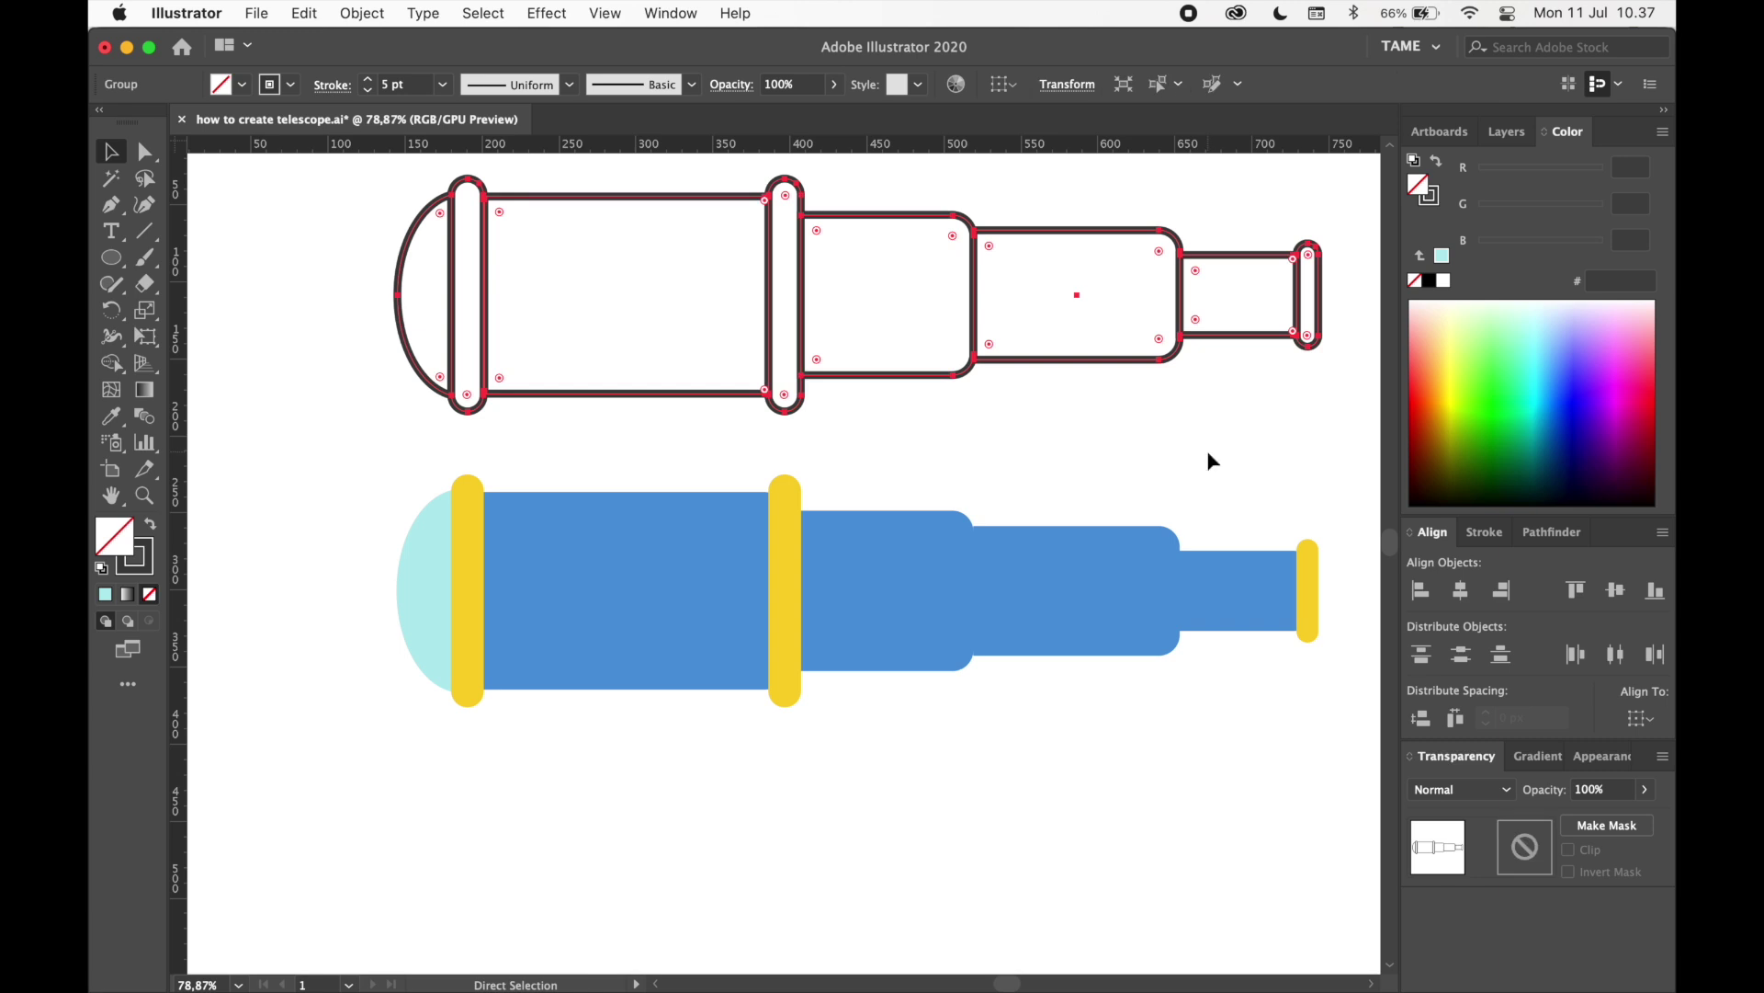
pyautogui.click(1210, 454)
# - Draw a shadow shape with the Pen tool over the rear end of the largest blue section, giving it a curved front edge
pyautogui.moveTo(1060, 477); pyautogui.dragTo(1095, 472)
pyautogui.scroll(3, 903, 533)
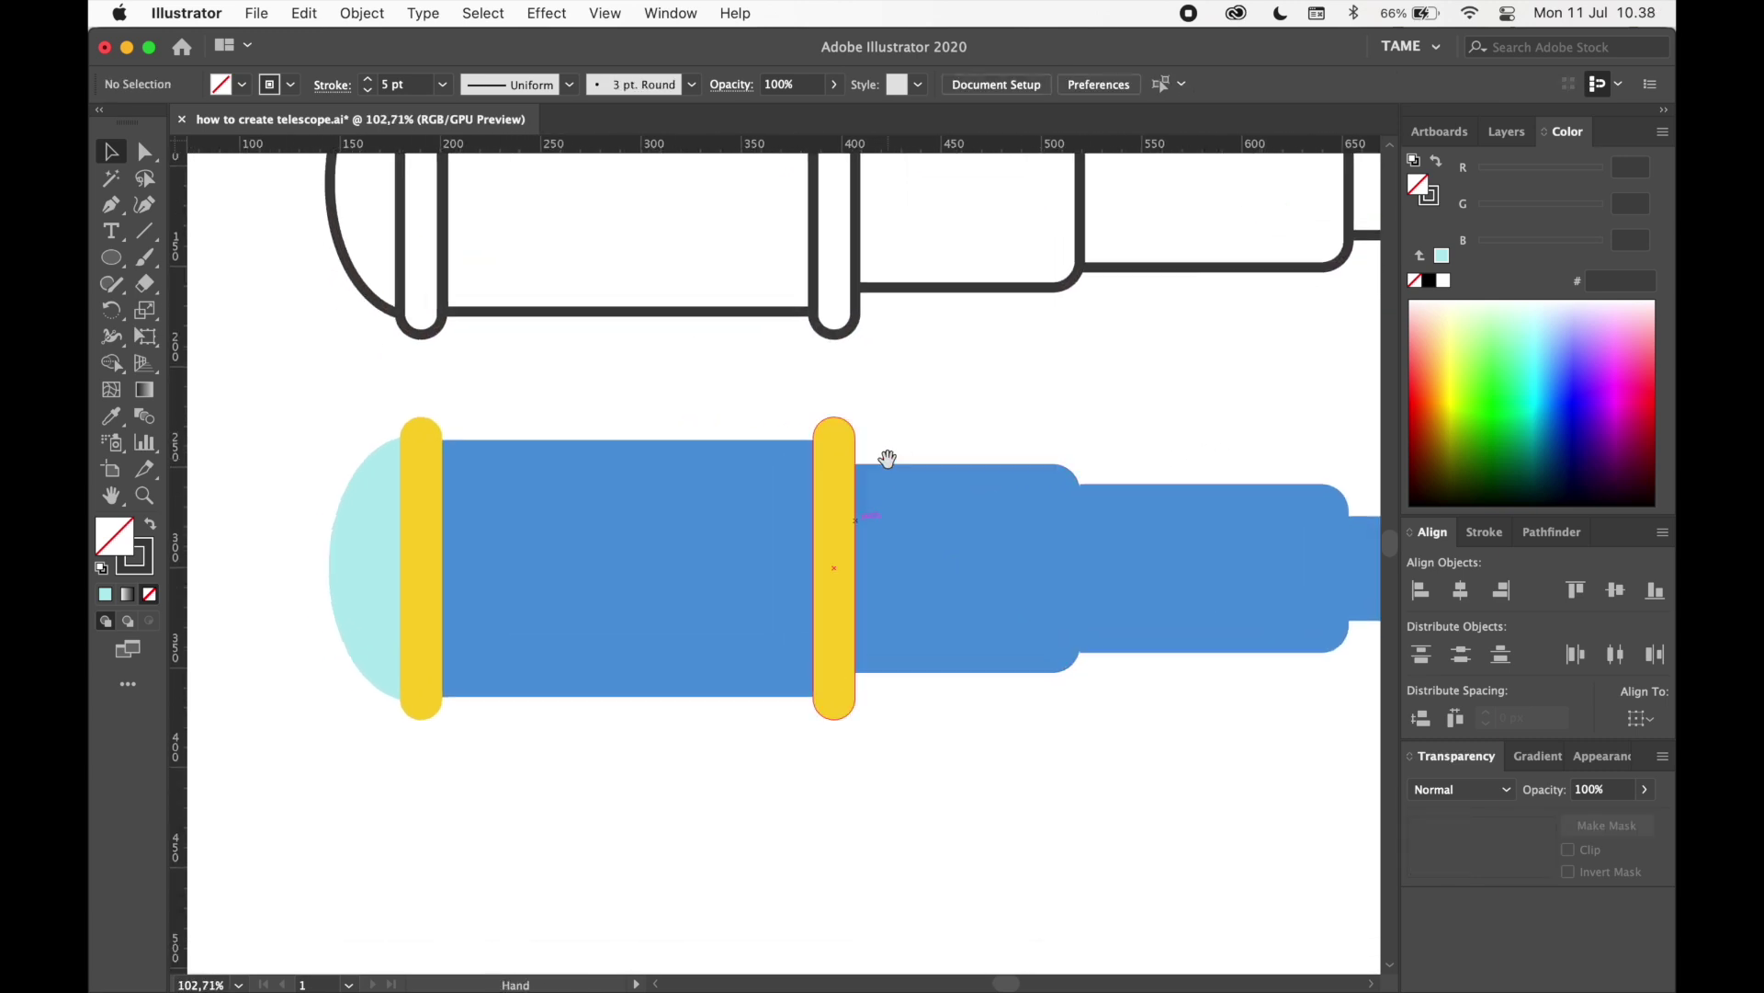
pyautogui.click(117, 210)
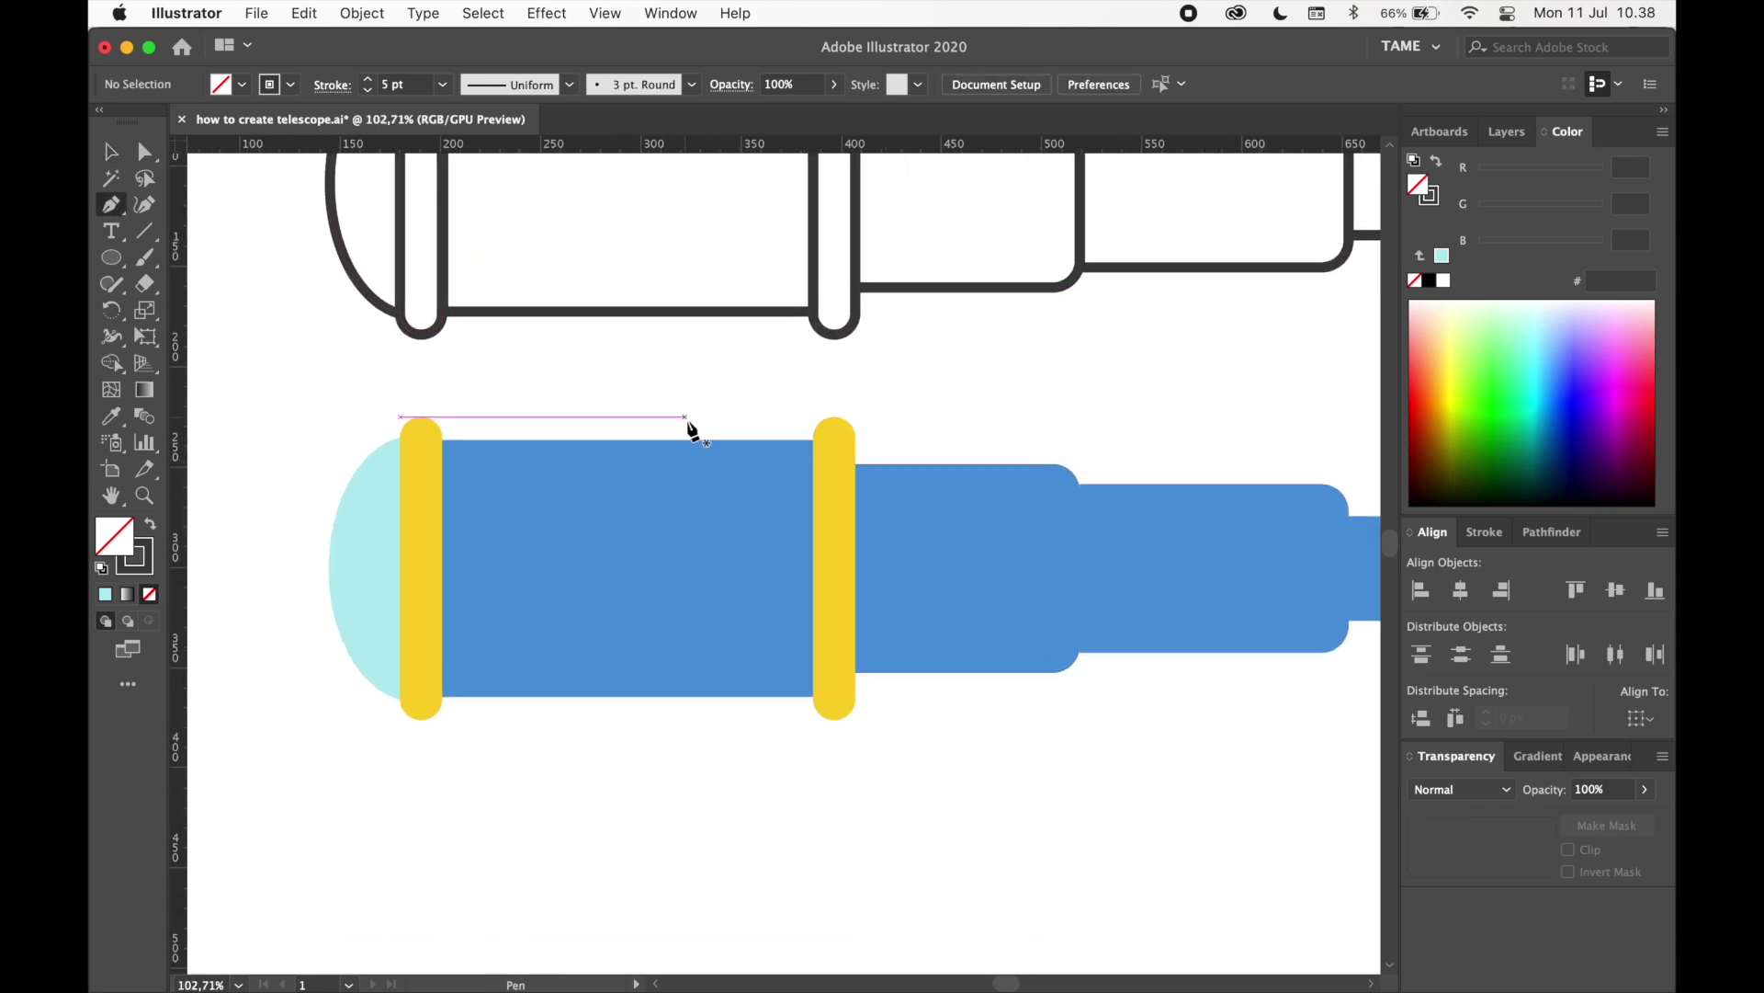
pyautogui.click(758, 417)
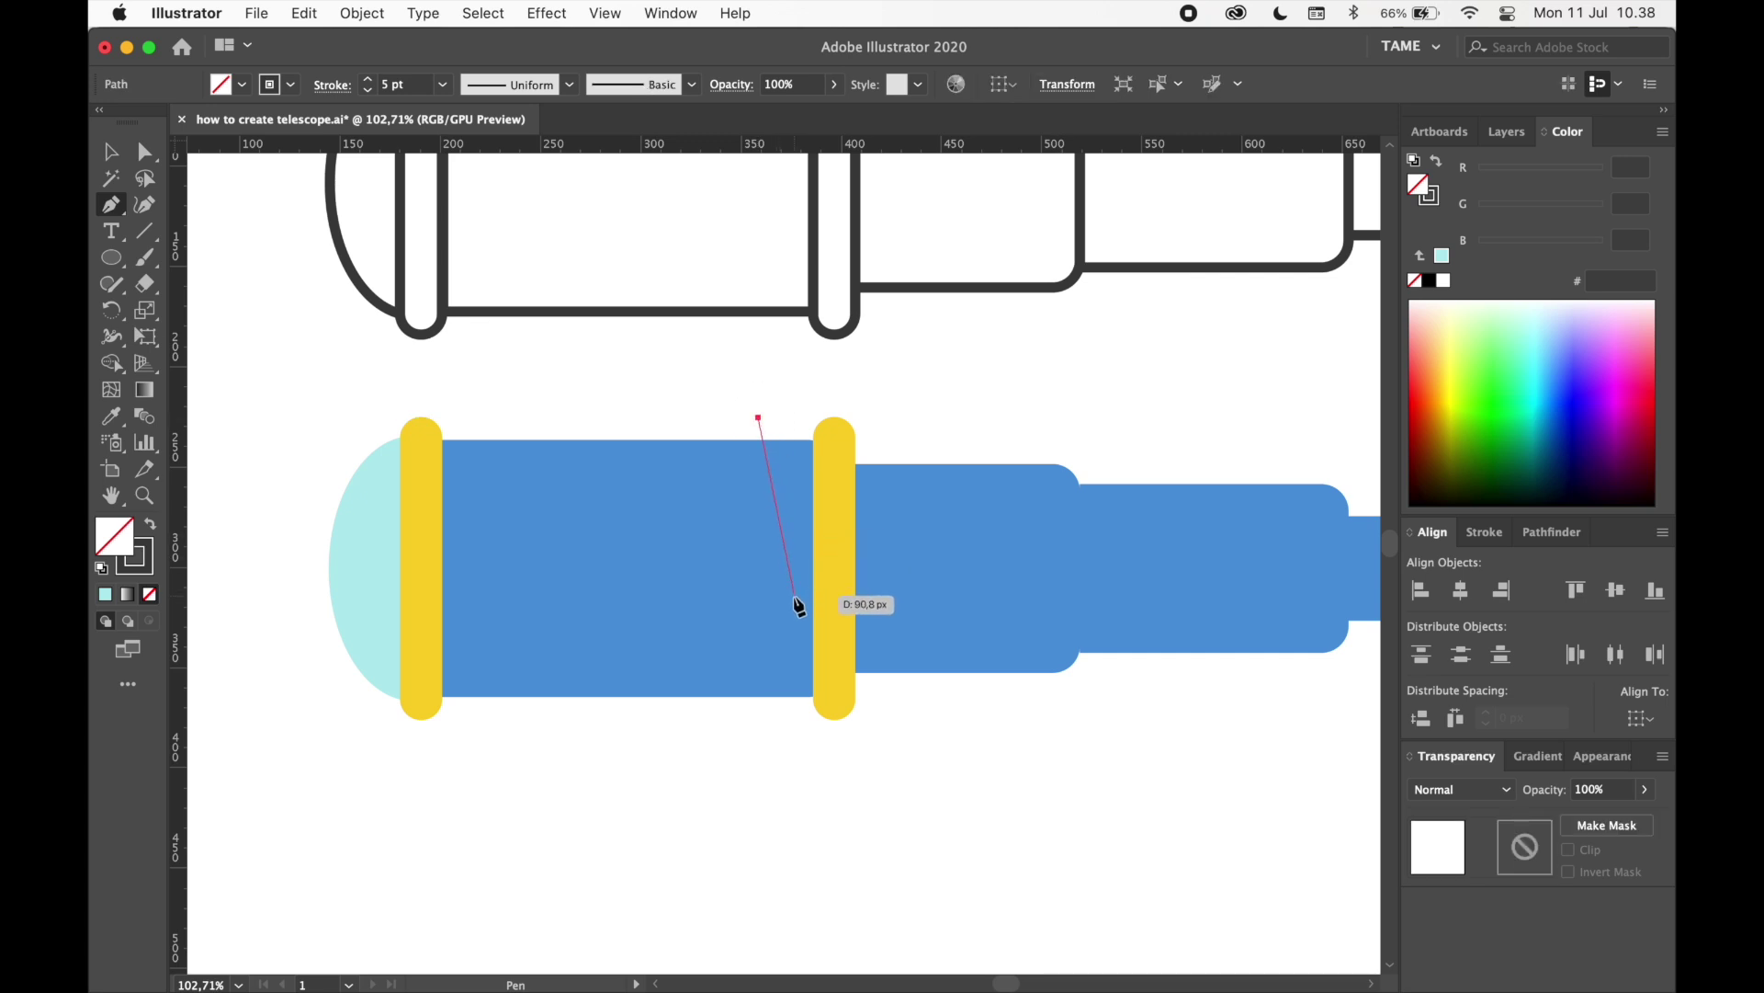
pyautogui.moveTo(790, 628); pyautogui.dragTo(749, 730)
pyautogui.press('super+z')
pyautogui.moveTo(779, 542); pyautogui.dragTo(746, 622)
pyautogui.moveTo(637, 707); pyautogui.dragTo(572, 737)
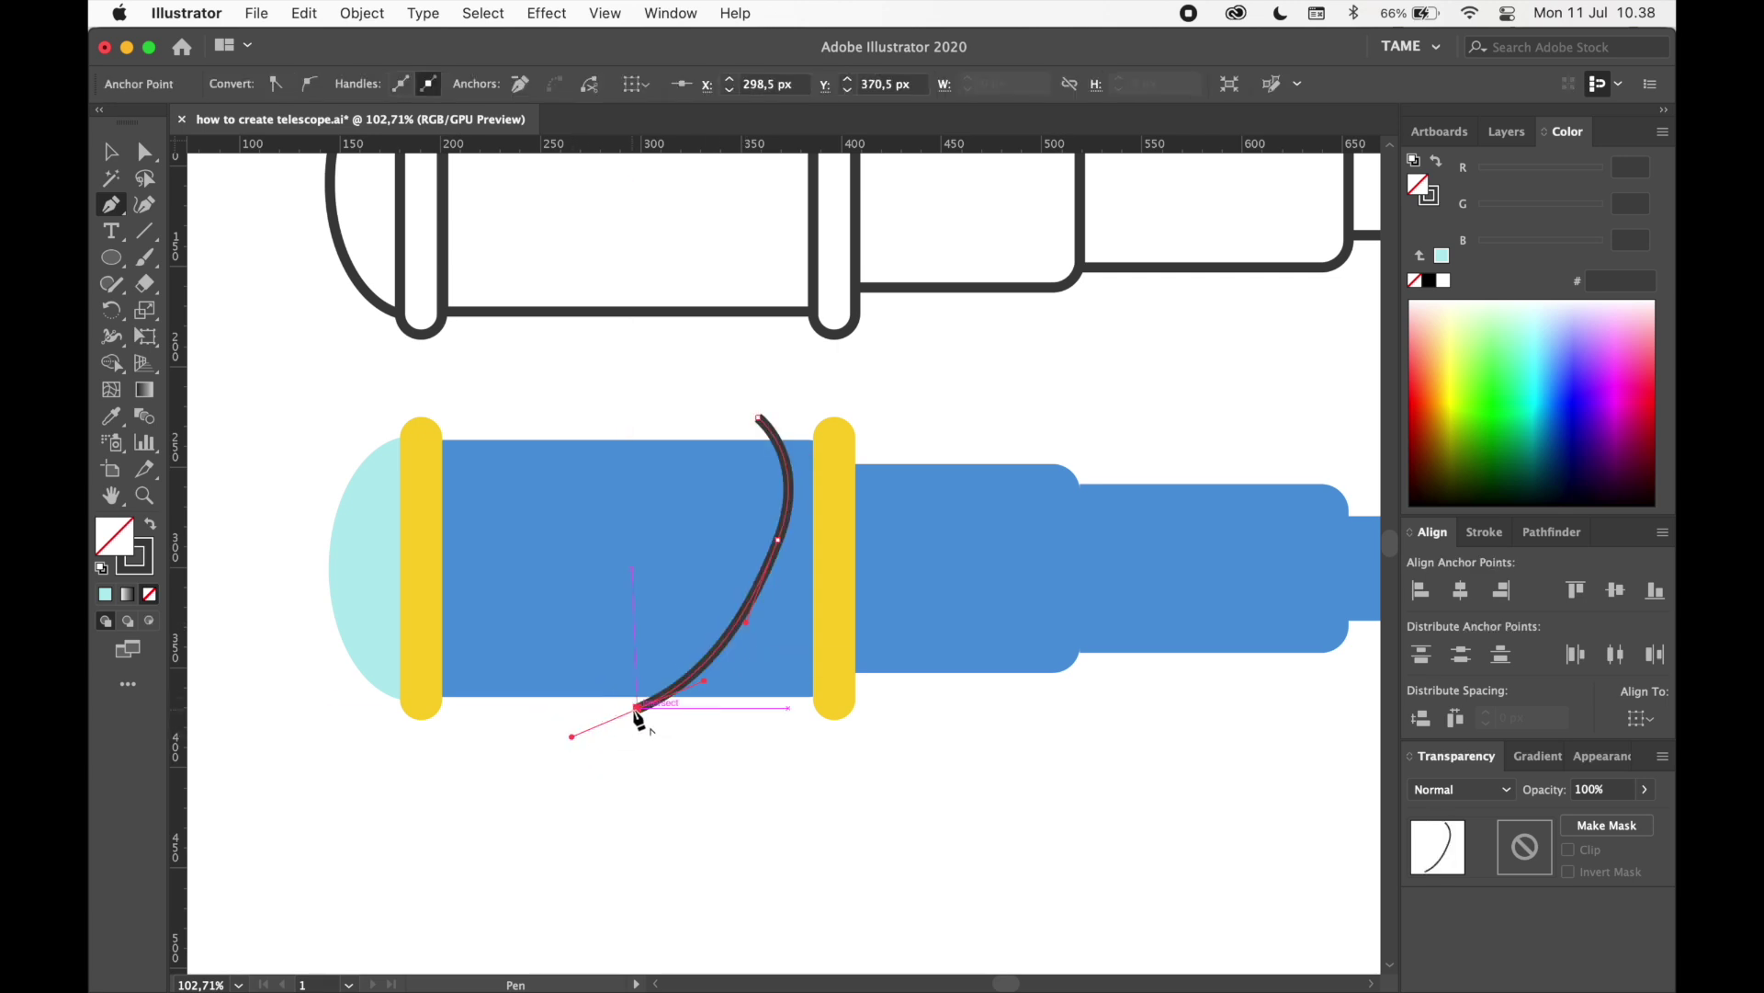
pyautogui.click(638, 710)
pyautogui.click(830, 708)
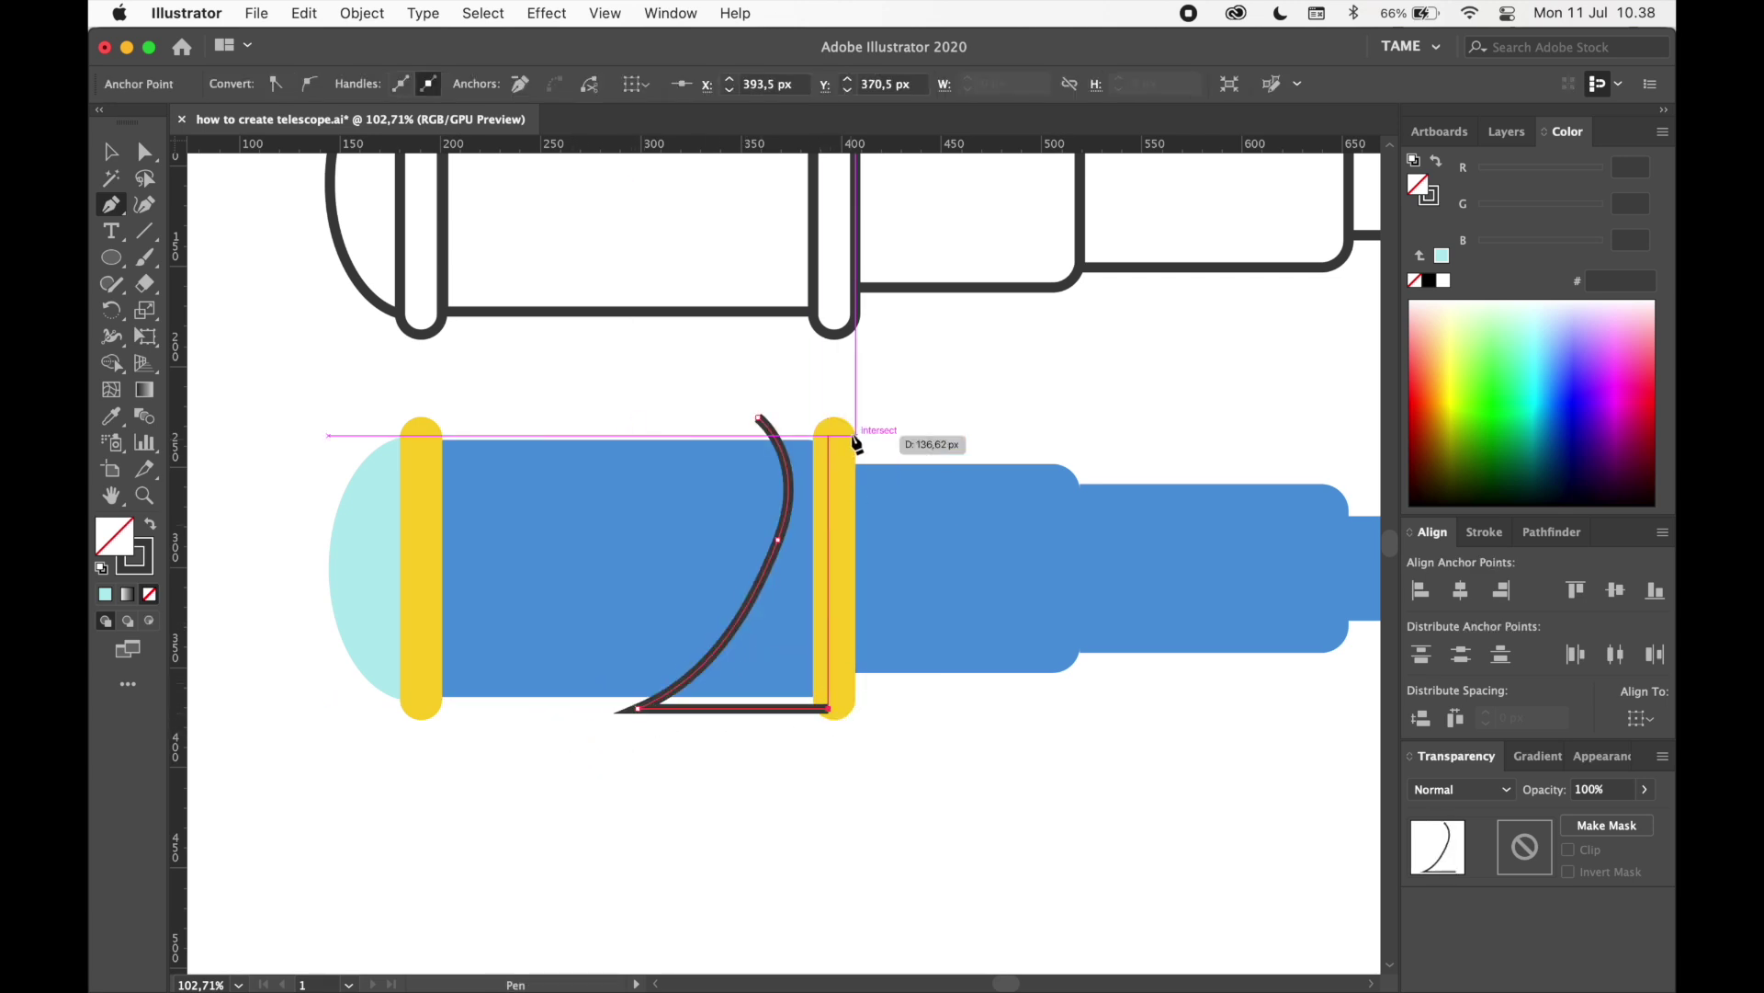
pyautogui.click(830, 397)
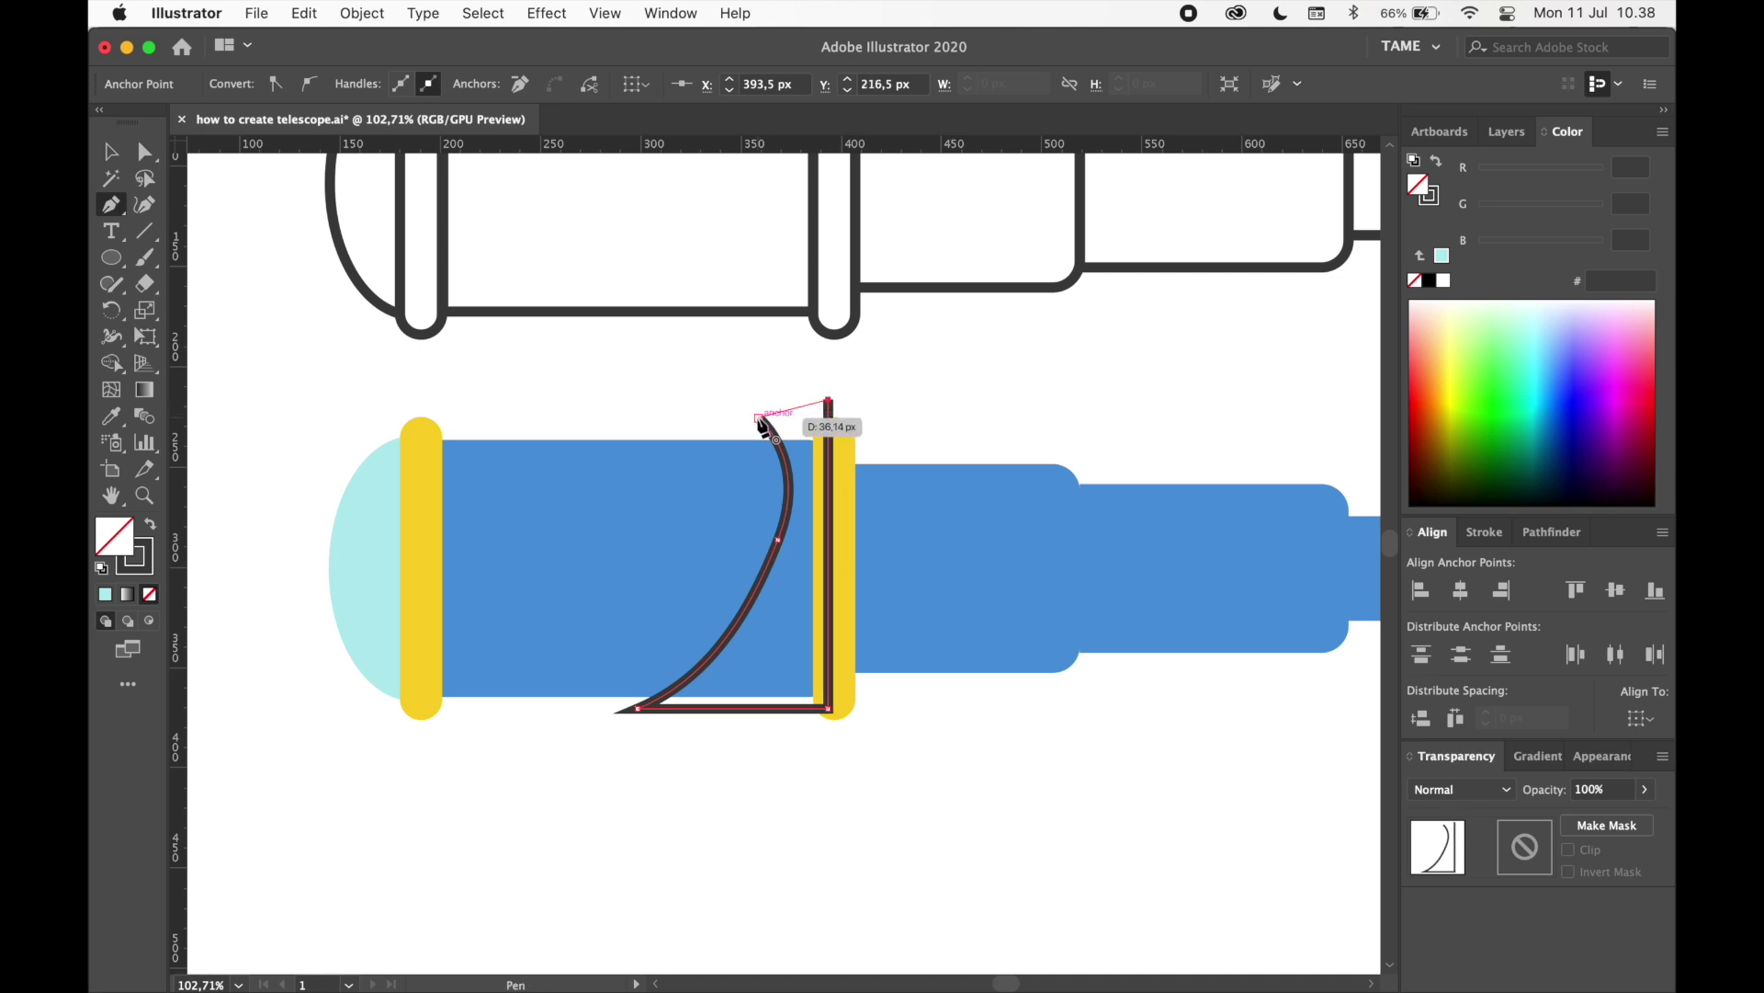
# - Trim the parts of the shadow shape above and below the largest blue section with the Shape Builder
pyautogui.click(110, 150)
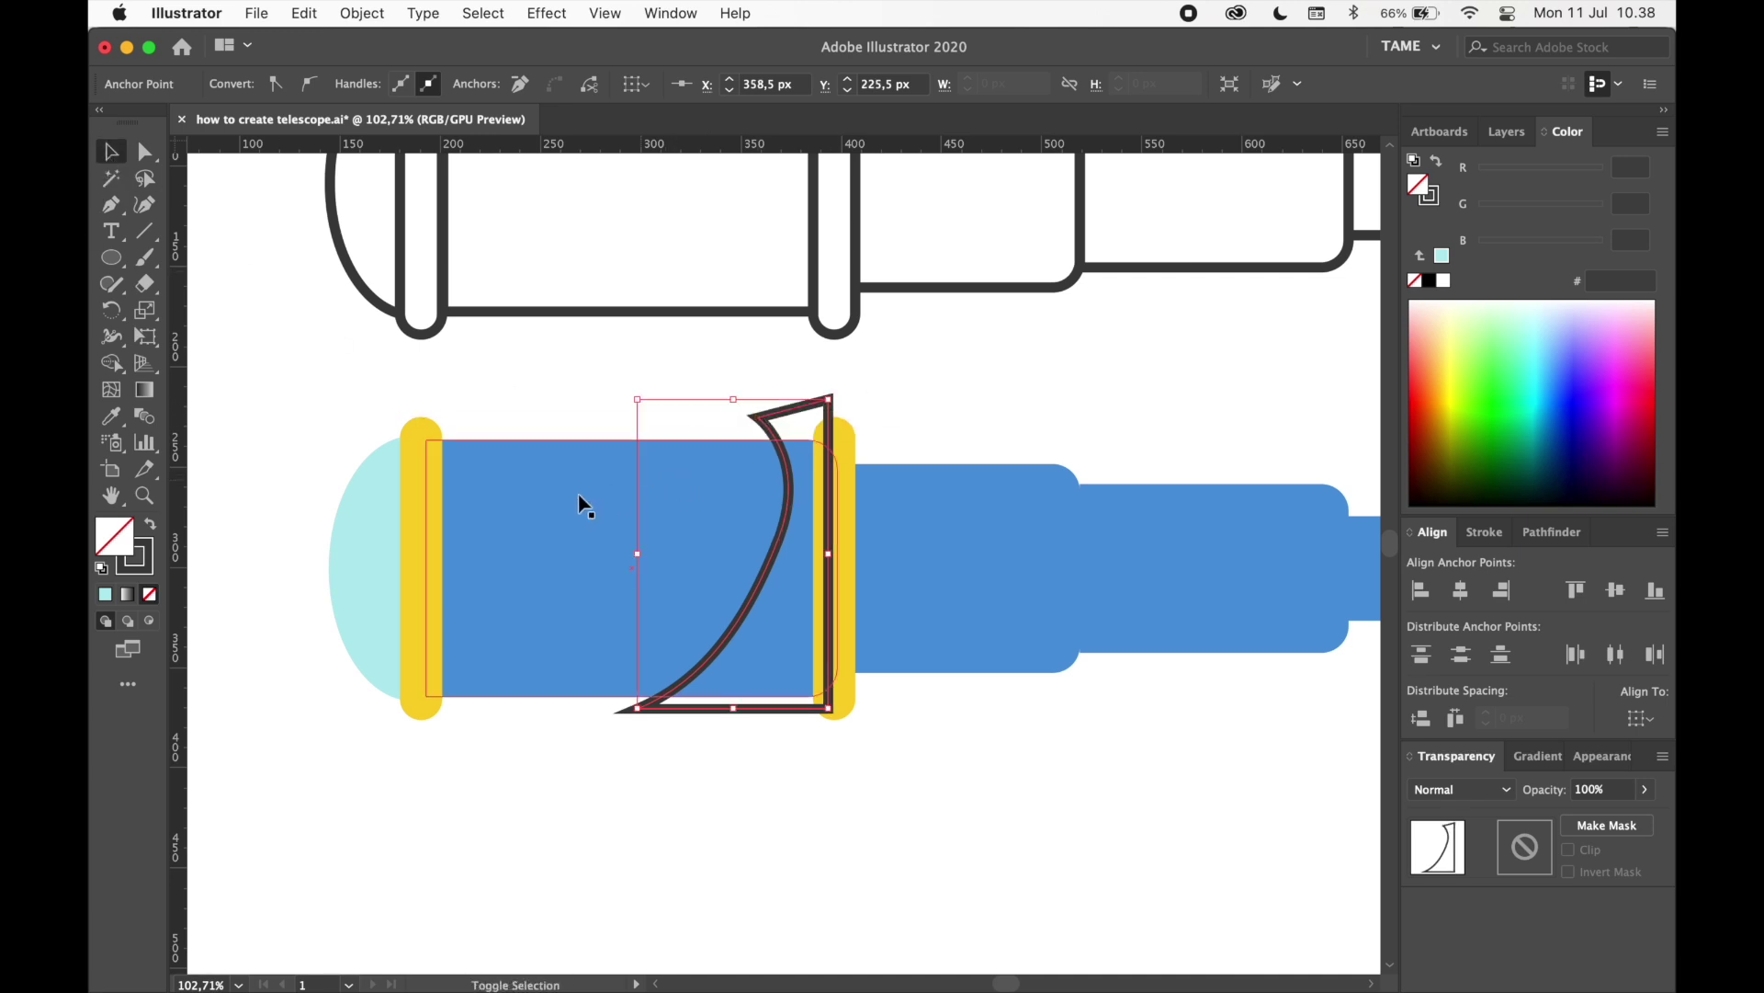
pyautogui.keyDown('shift'); pyautogui.click(542, 506); pyautogui.keyUp('shift')
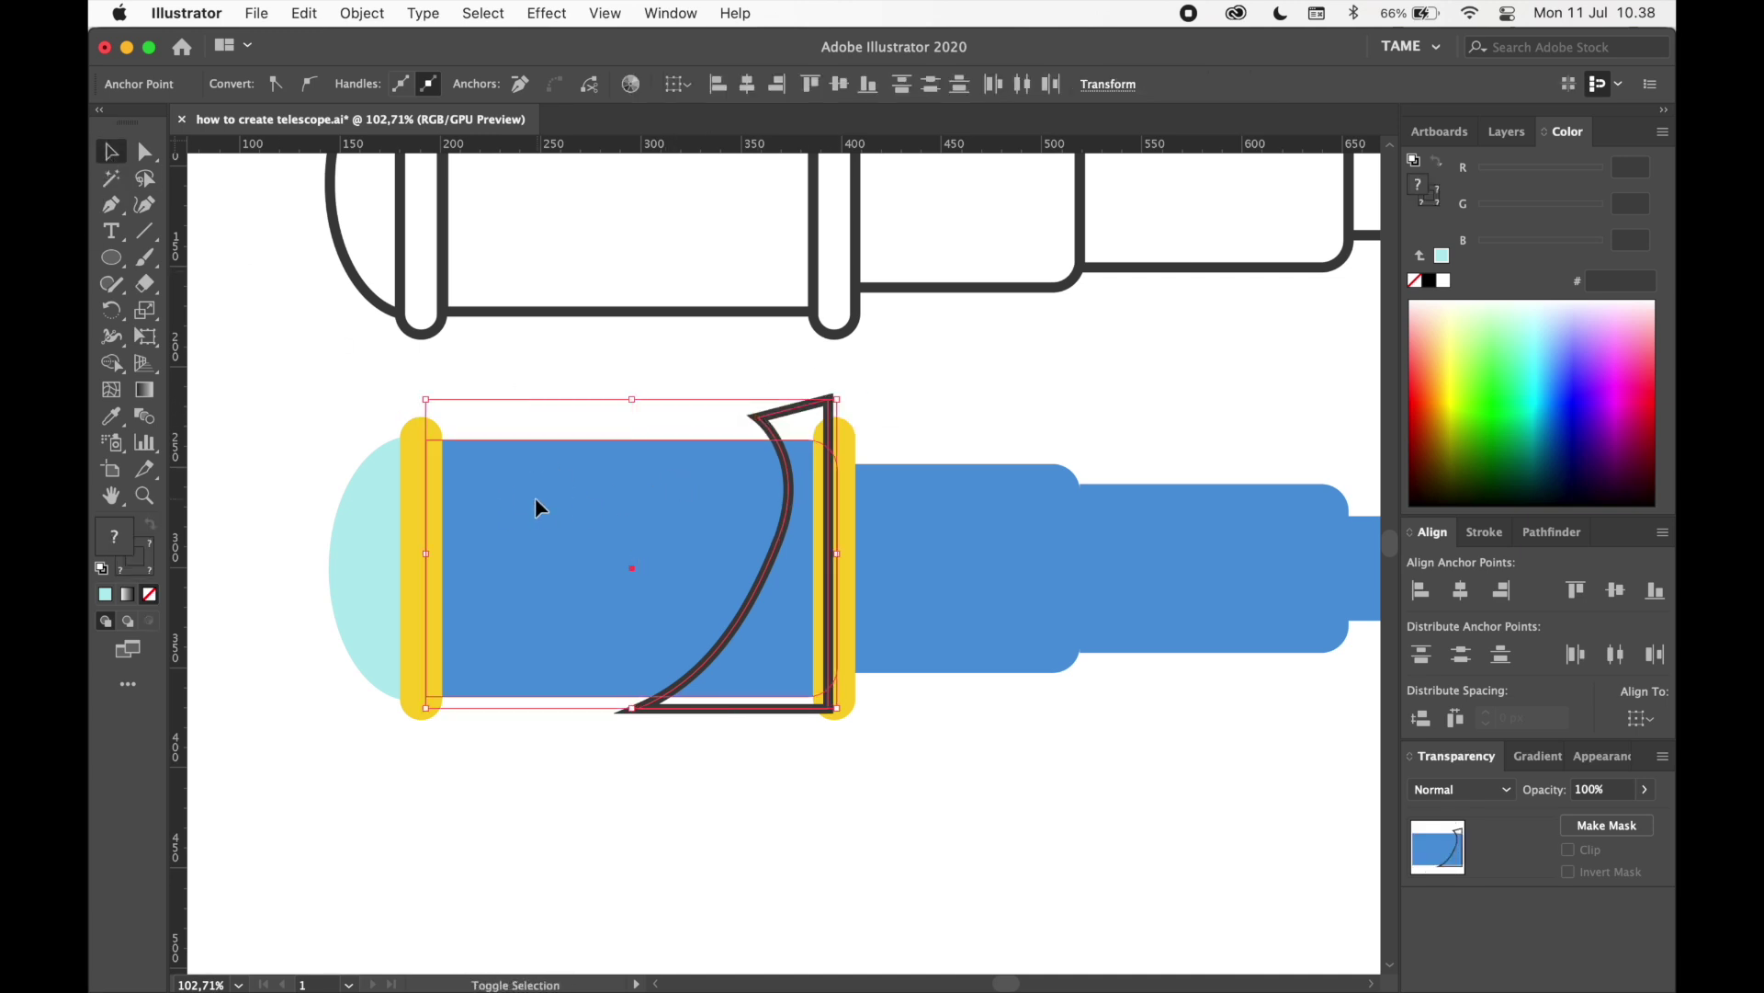
pyautogui.click(114, 360)
pyautogui.keyDown('alt'); pyautogui.click(795, 427); pyautogui.keyUp('alt')
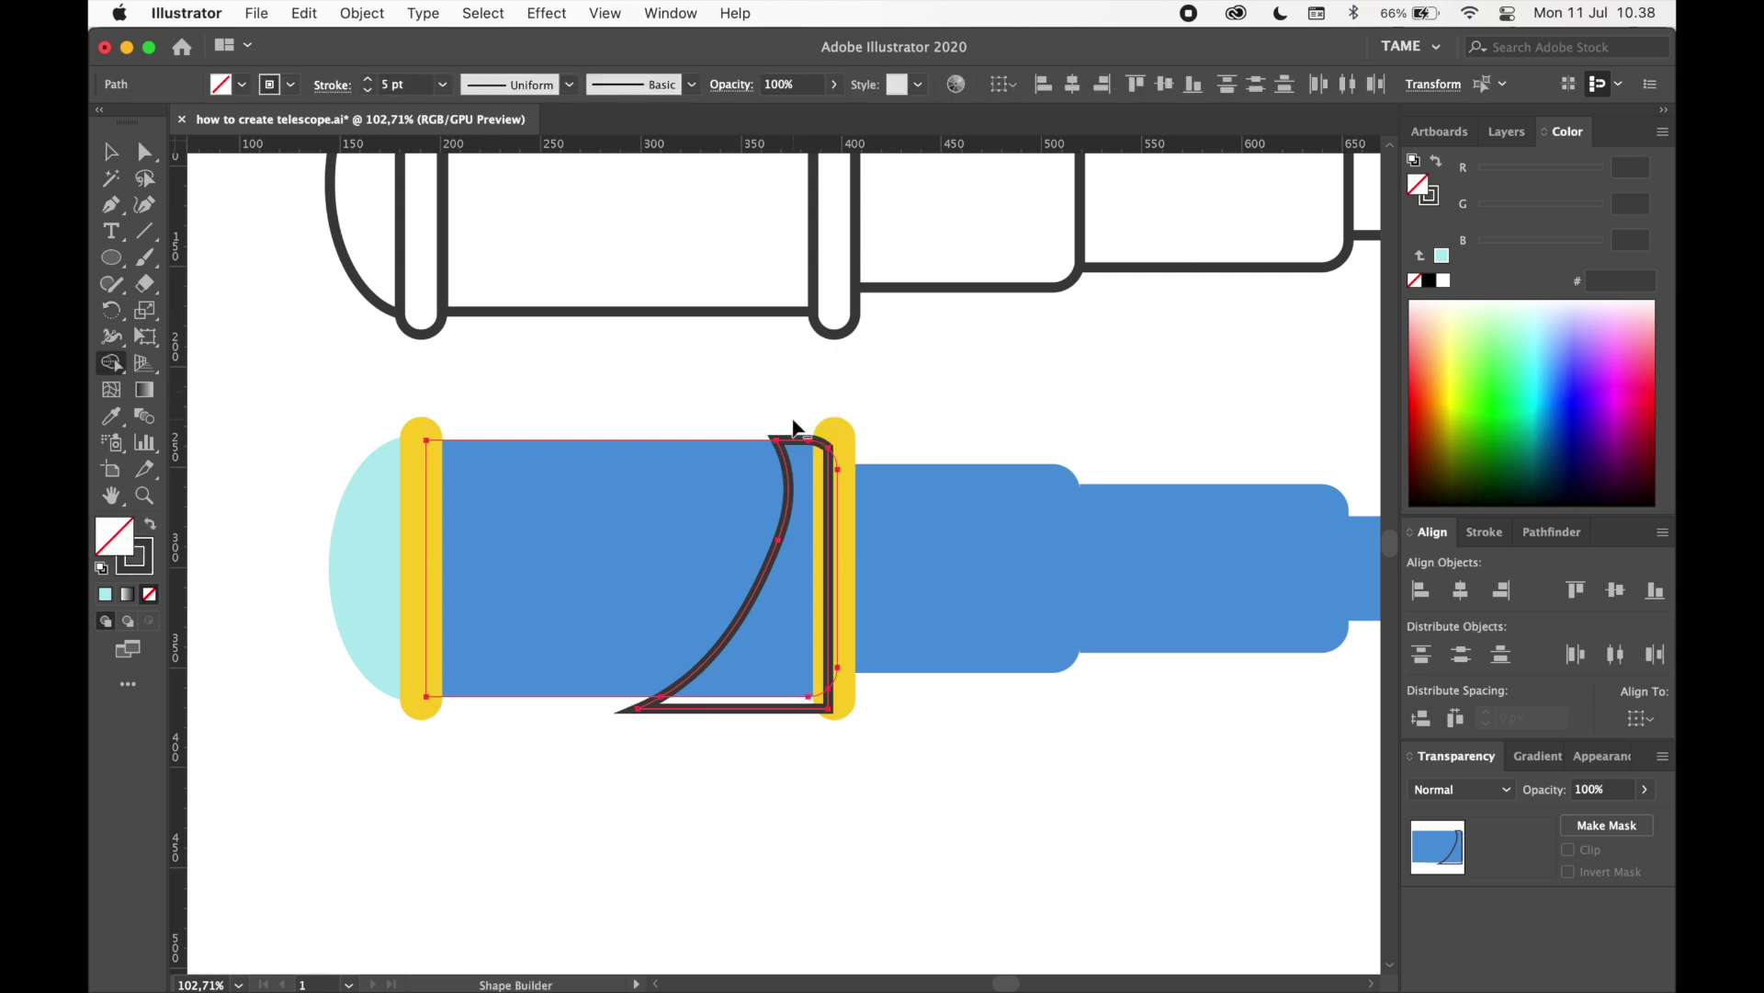
pyautogui.keyDown('alt'); pyautogui.click(765, 712); pyautogui.keyUp('alt')
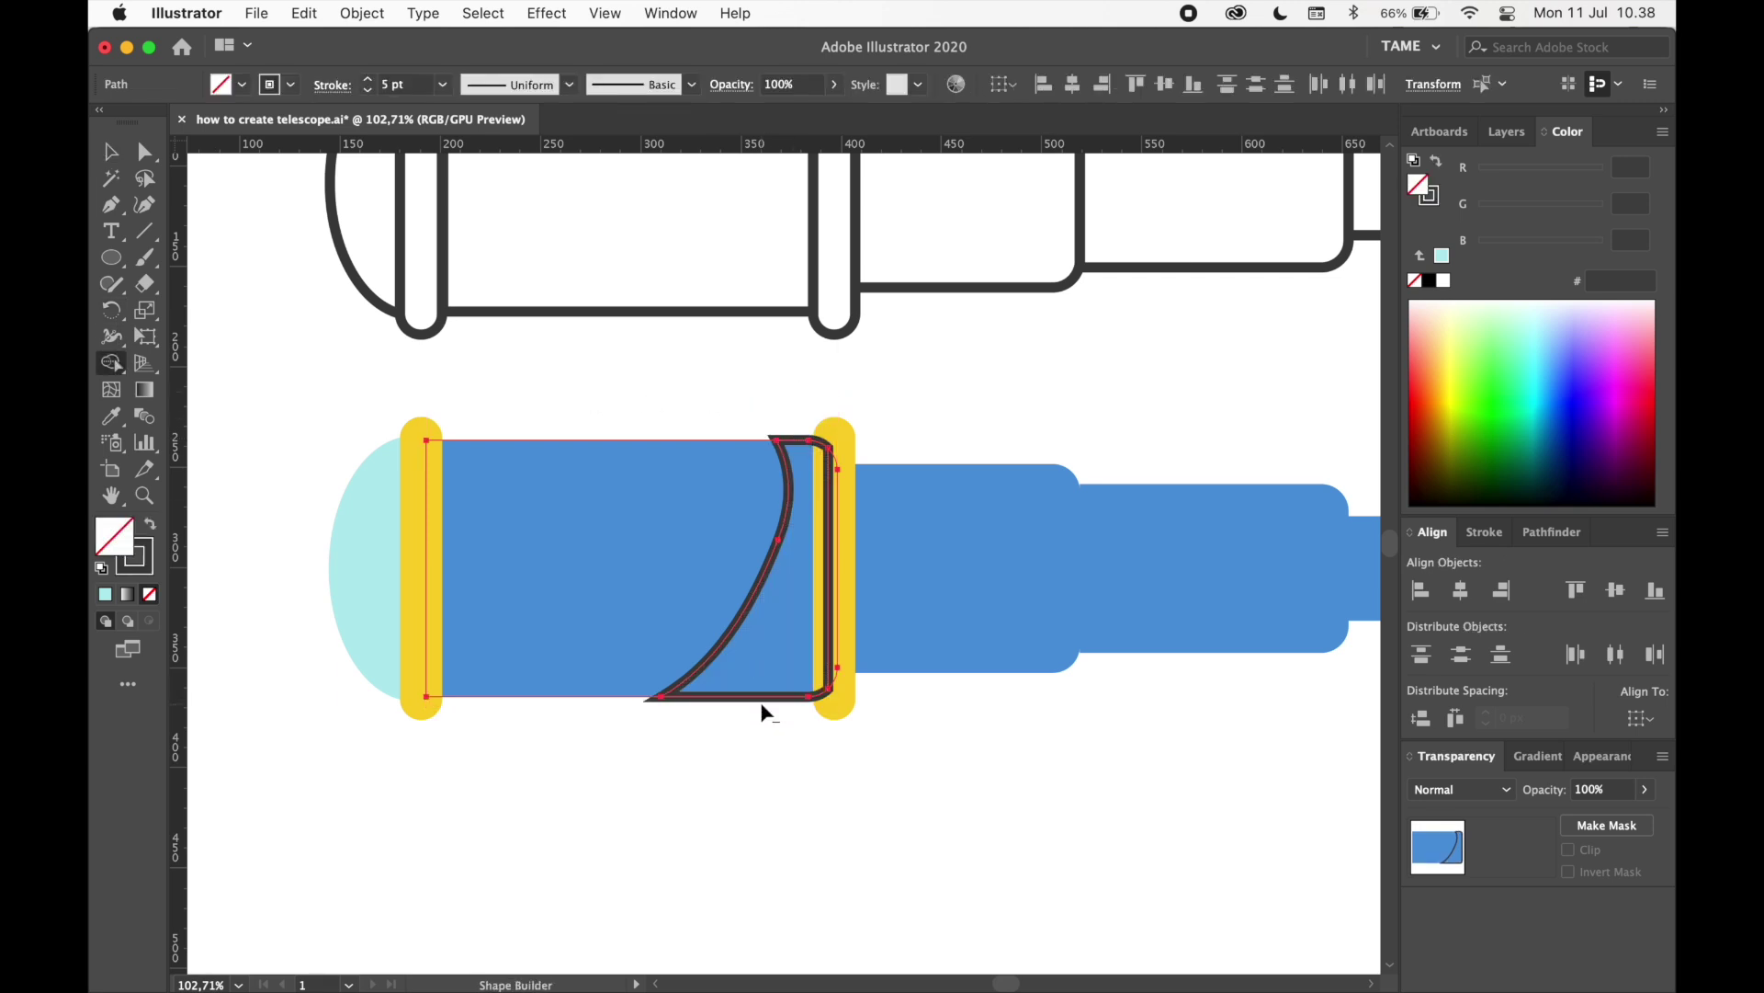
# - Fill the trimmed shadow shape with the darker blue 3687C9 sampled from the palette, without a stroke
pyautogui.click(112, 416)
pyautogui.scroll(-5, 477, 472)
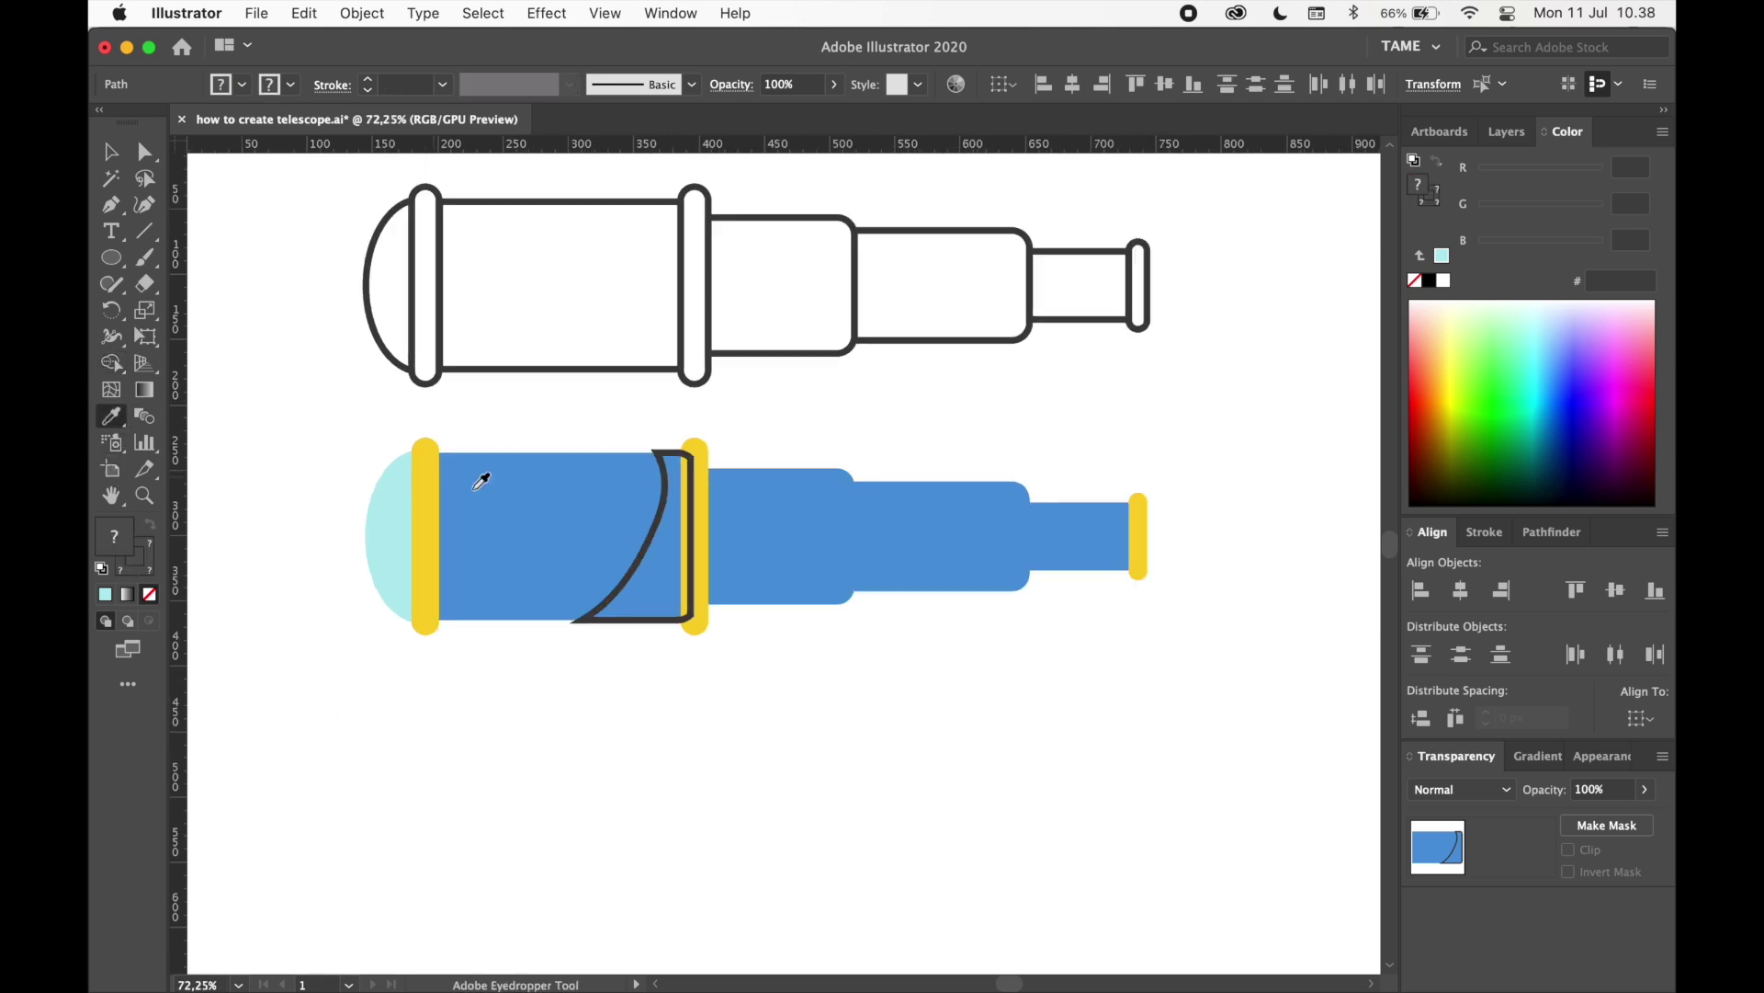
pyautogui.click(465, 715)
pyautogui.hscroll(2, 748, 591)
pyautogui.click(111, 151)
pyautogui.click(905, 605)
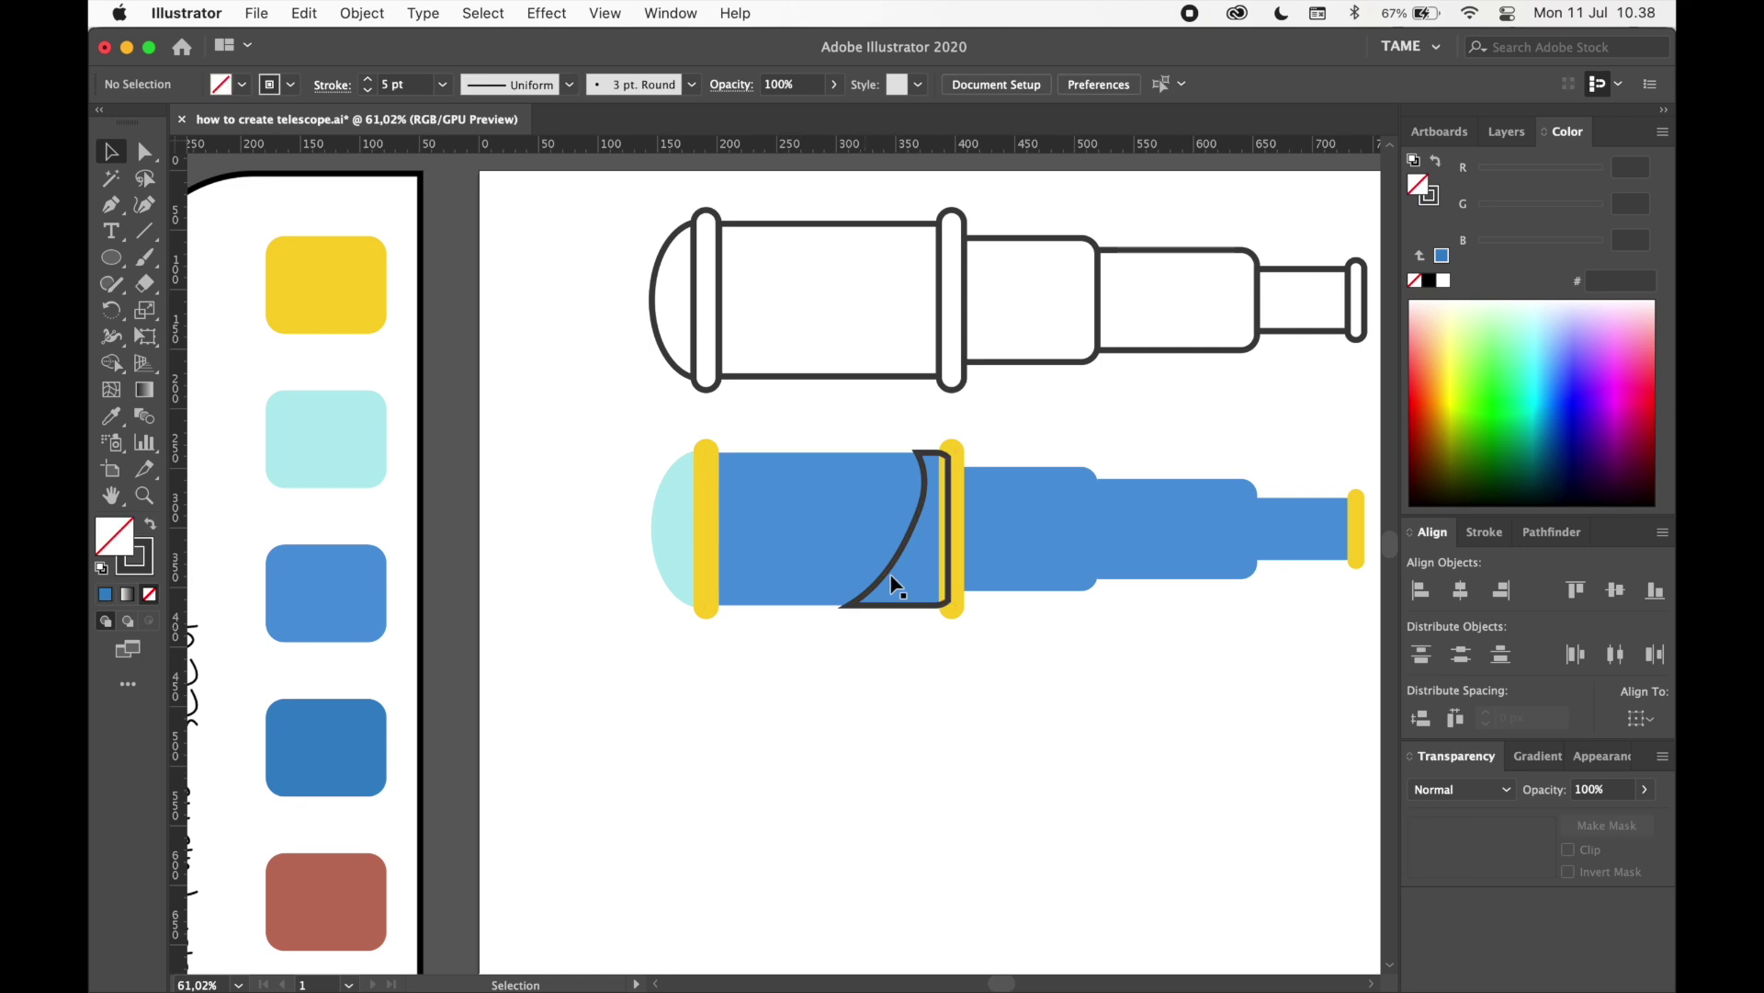
pyautogui.click(111, 415)
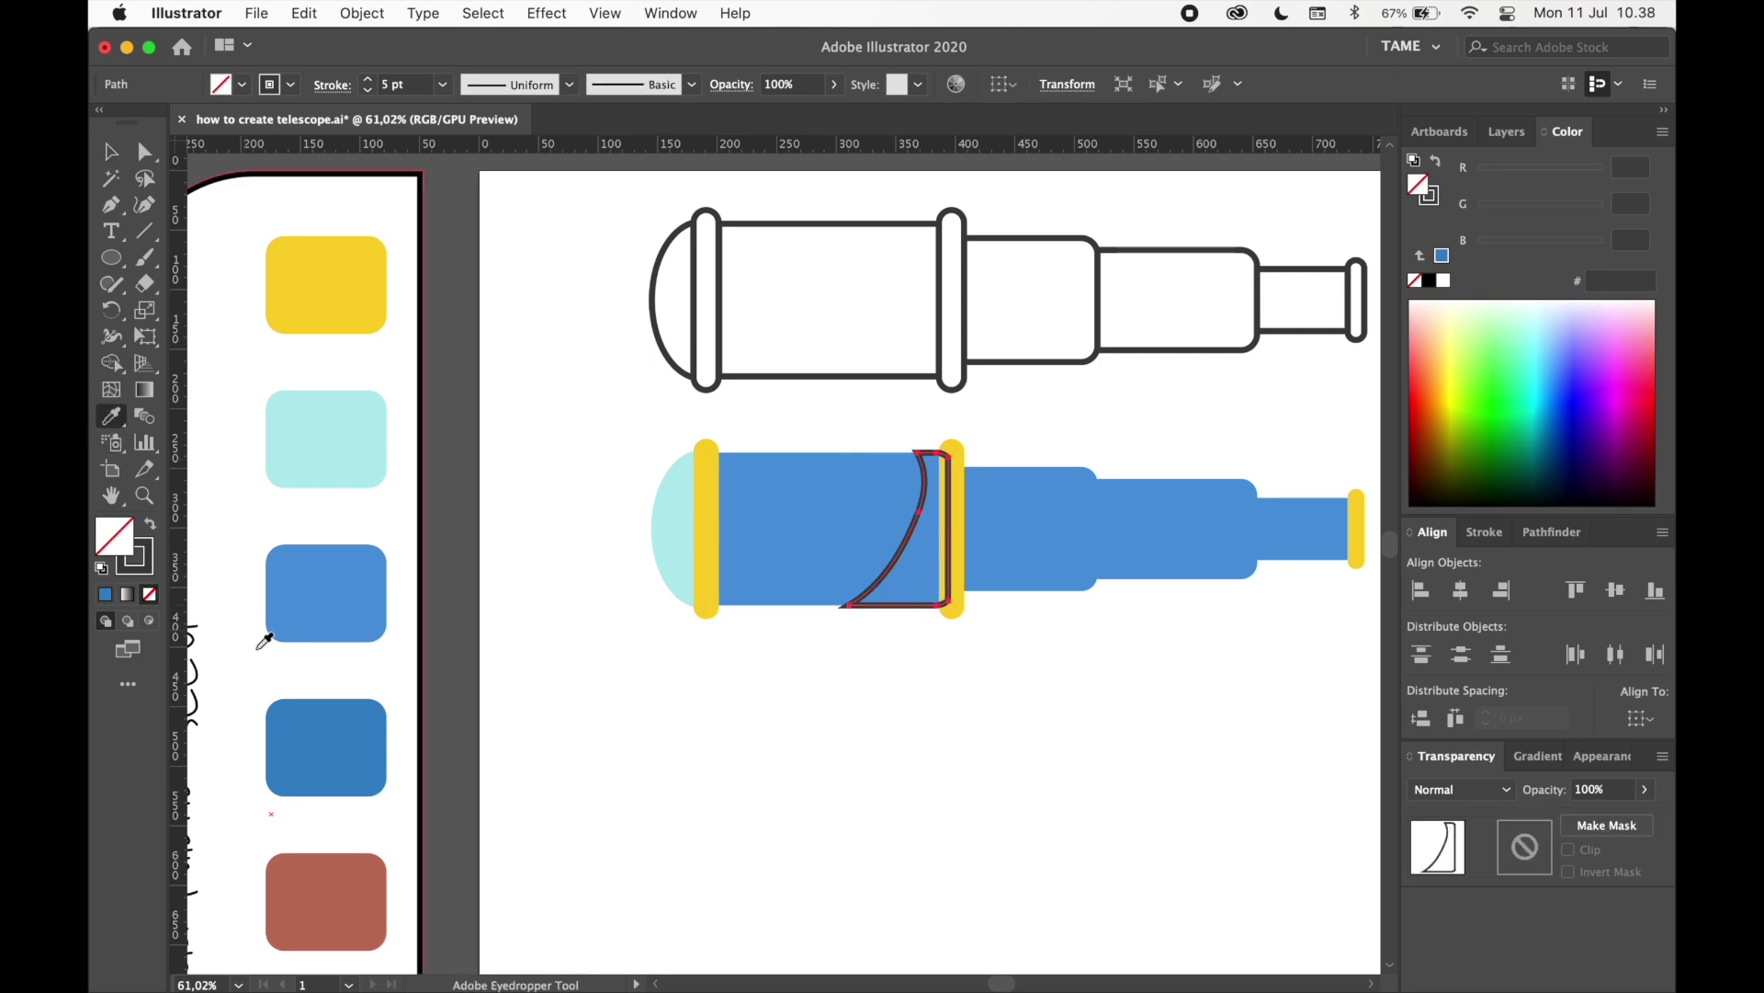
pyautogui.click(333, 713)
pyautogui.click(111, 151)
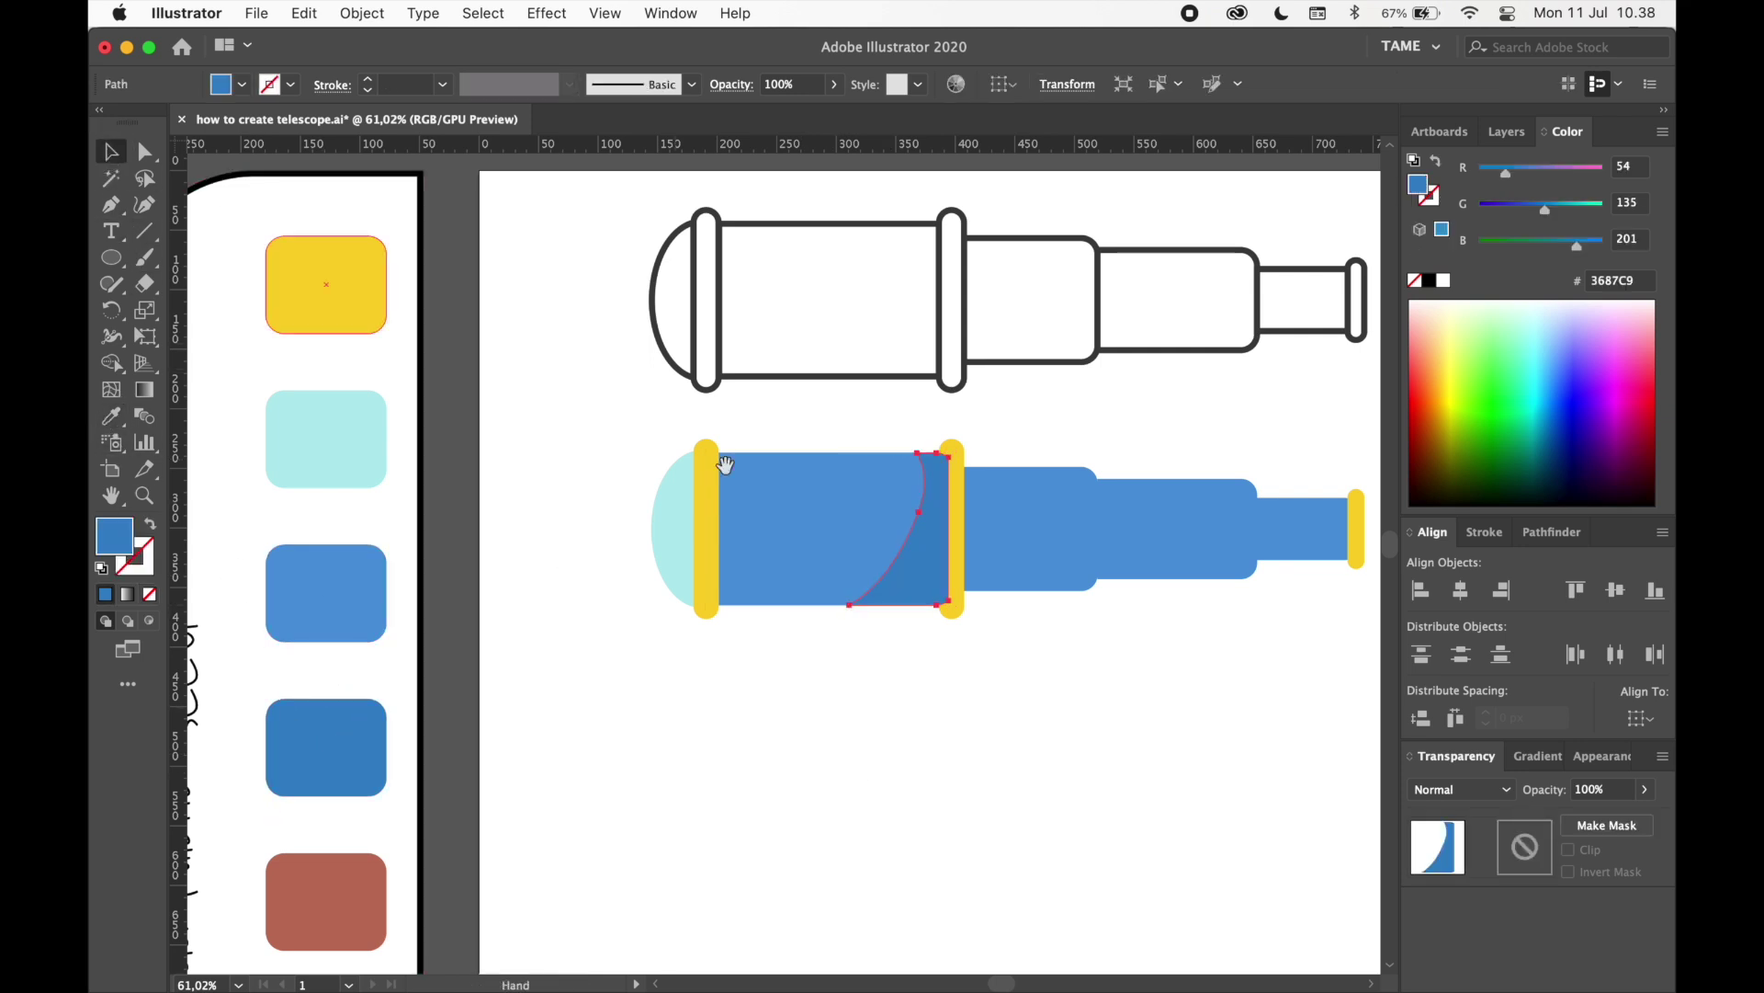
# - Copy the darker blue shadow shape from the largest section onto the rear end of the second section and scale it down
pyautogui.hscroll(3, 827, 551)
pyautogui.click(858, 699)
pyautogui.click(783, 559)
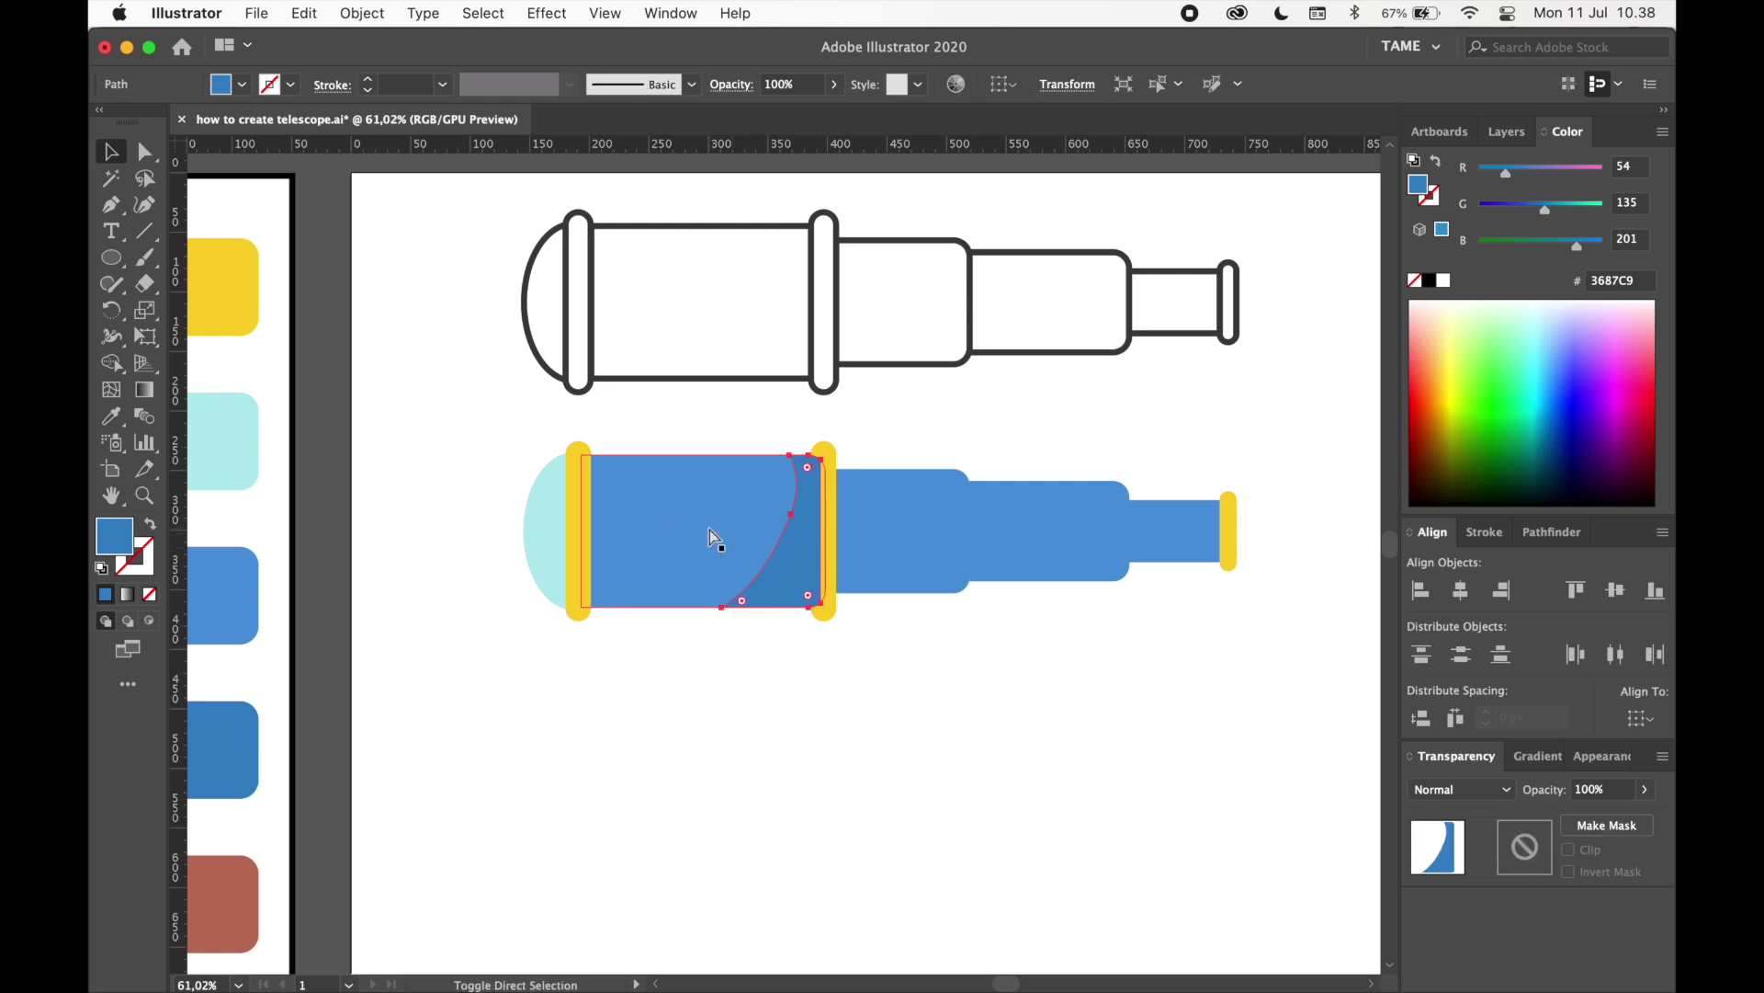
pyautogui.click(820, 743)
pyautogui.click(653, 548)
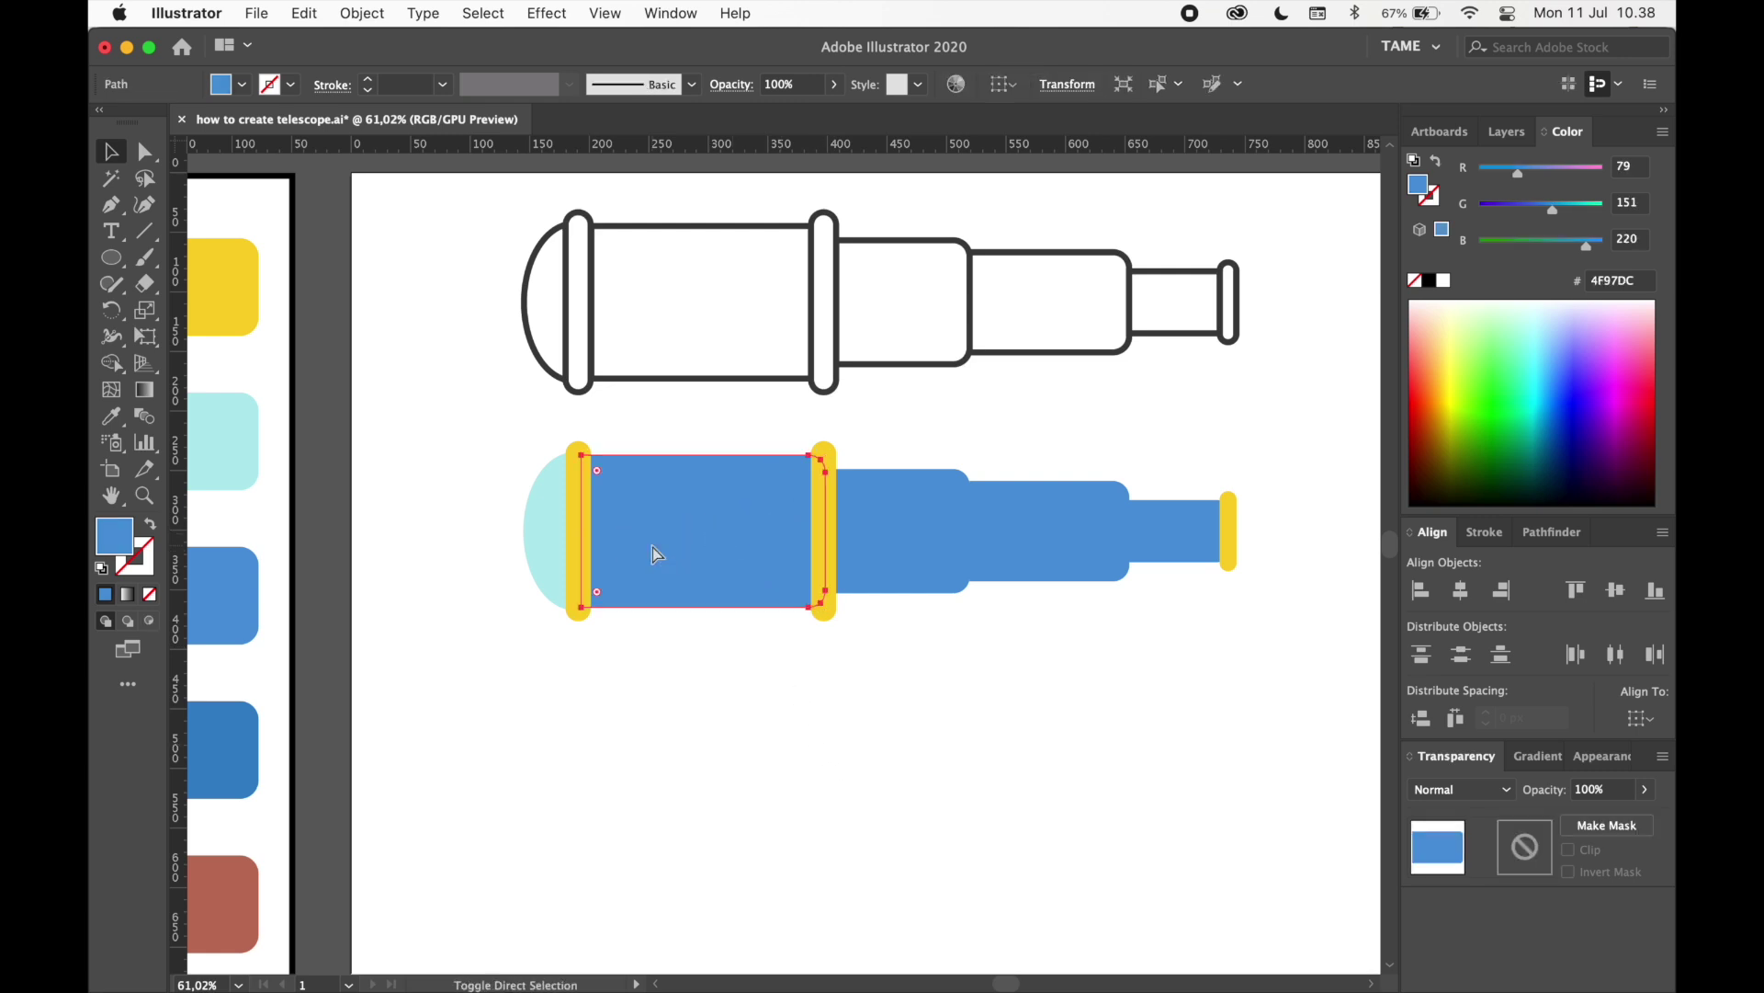
pyautogui.click(770, 737)
pyautogui.moveTo(788, 578); pyautogui.dragTo(939, 582)
pyautogui.scroll(2, 1011, 668)
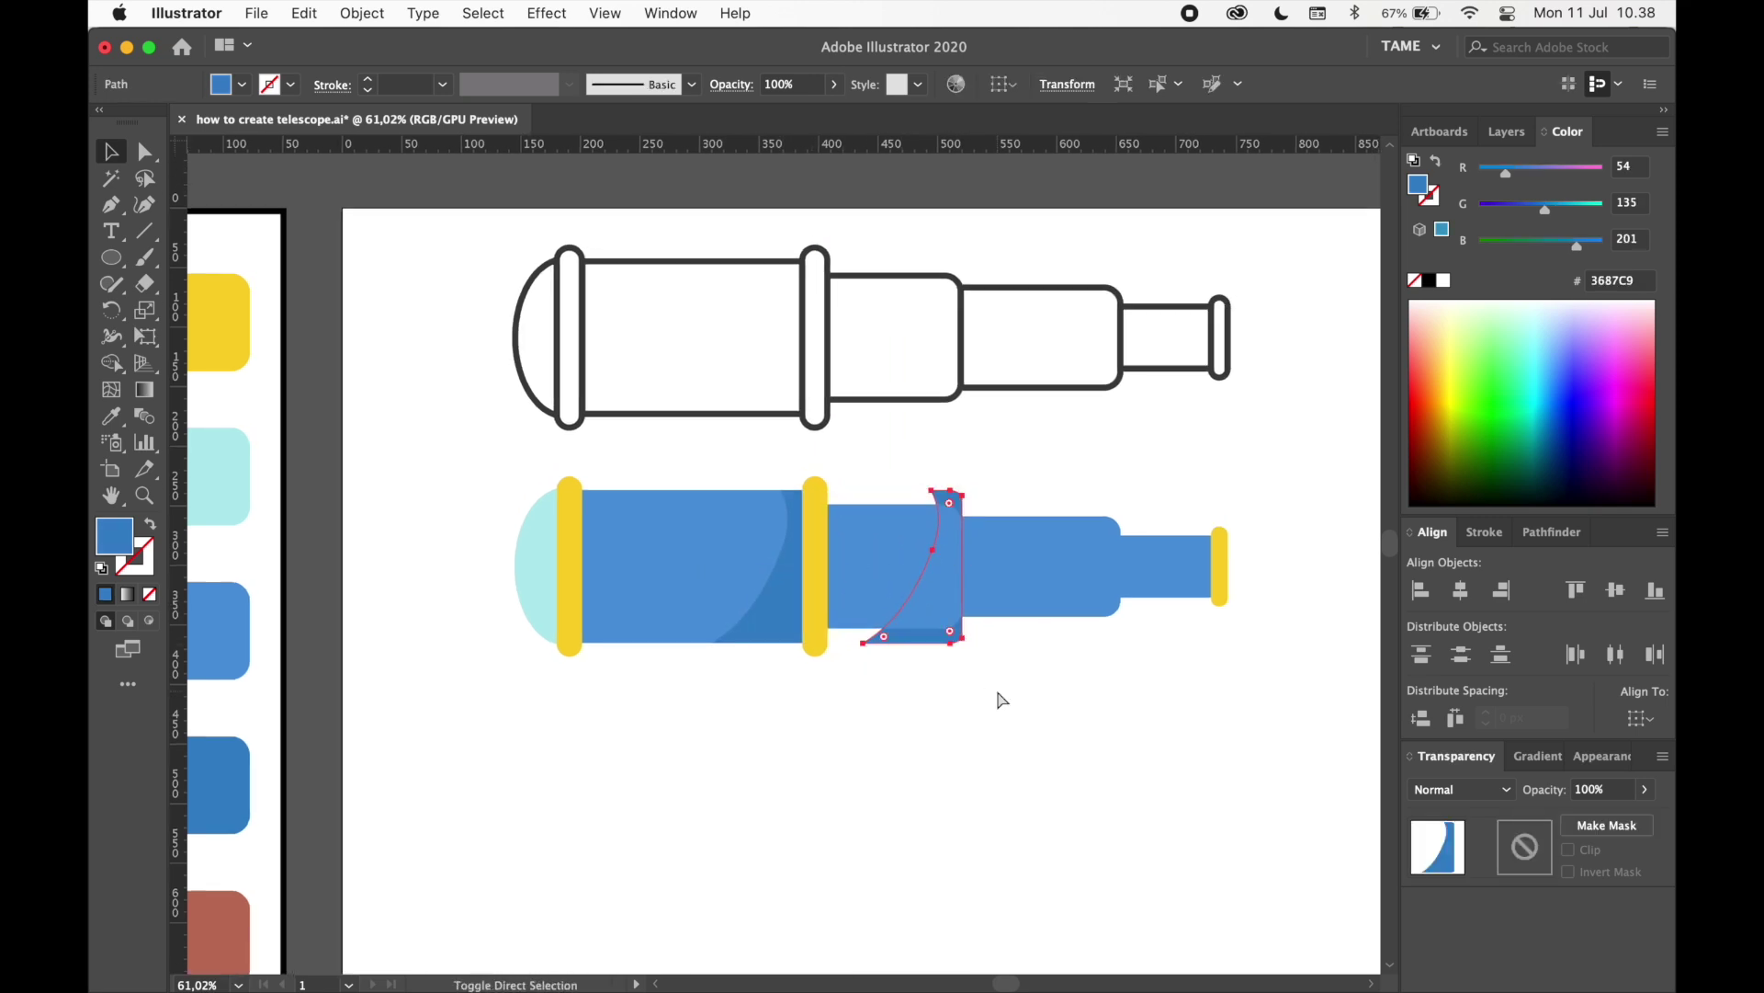
pyautogui.scroll(3, 953, 680)
pyautogui.moveTo(837, 642); pyautogui.dragTo(942, 591)
# - Trim the parts of the copied shadow that extend beyond the second blue section with the Shape Builder
pyautogui.keyDown('shift'); pyautogui.click(820, 540); pyautogui.keyUp('shift')
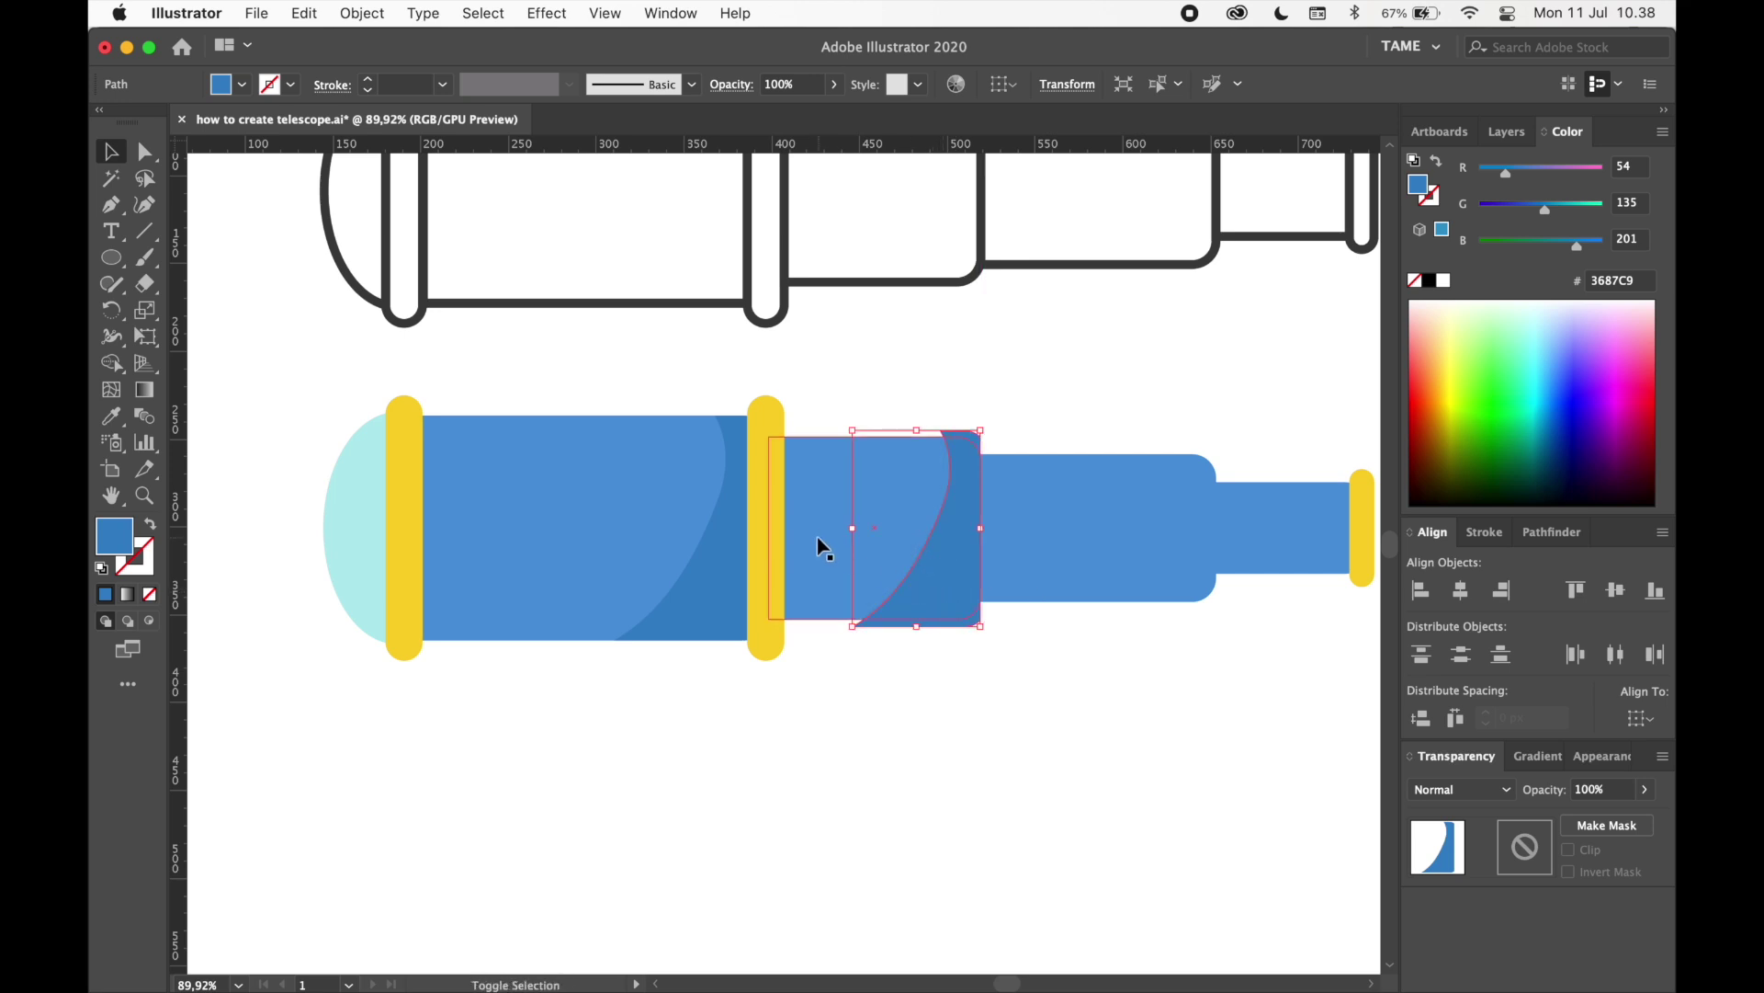
pyautogui.click(111, 363)
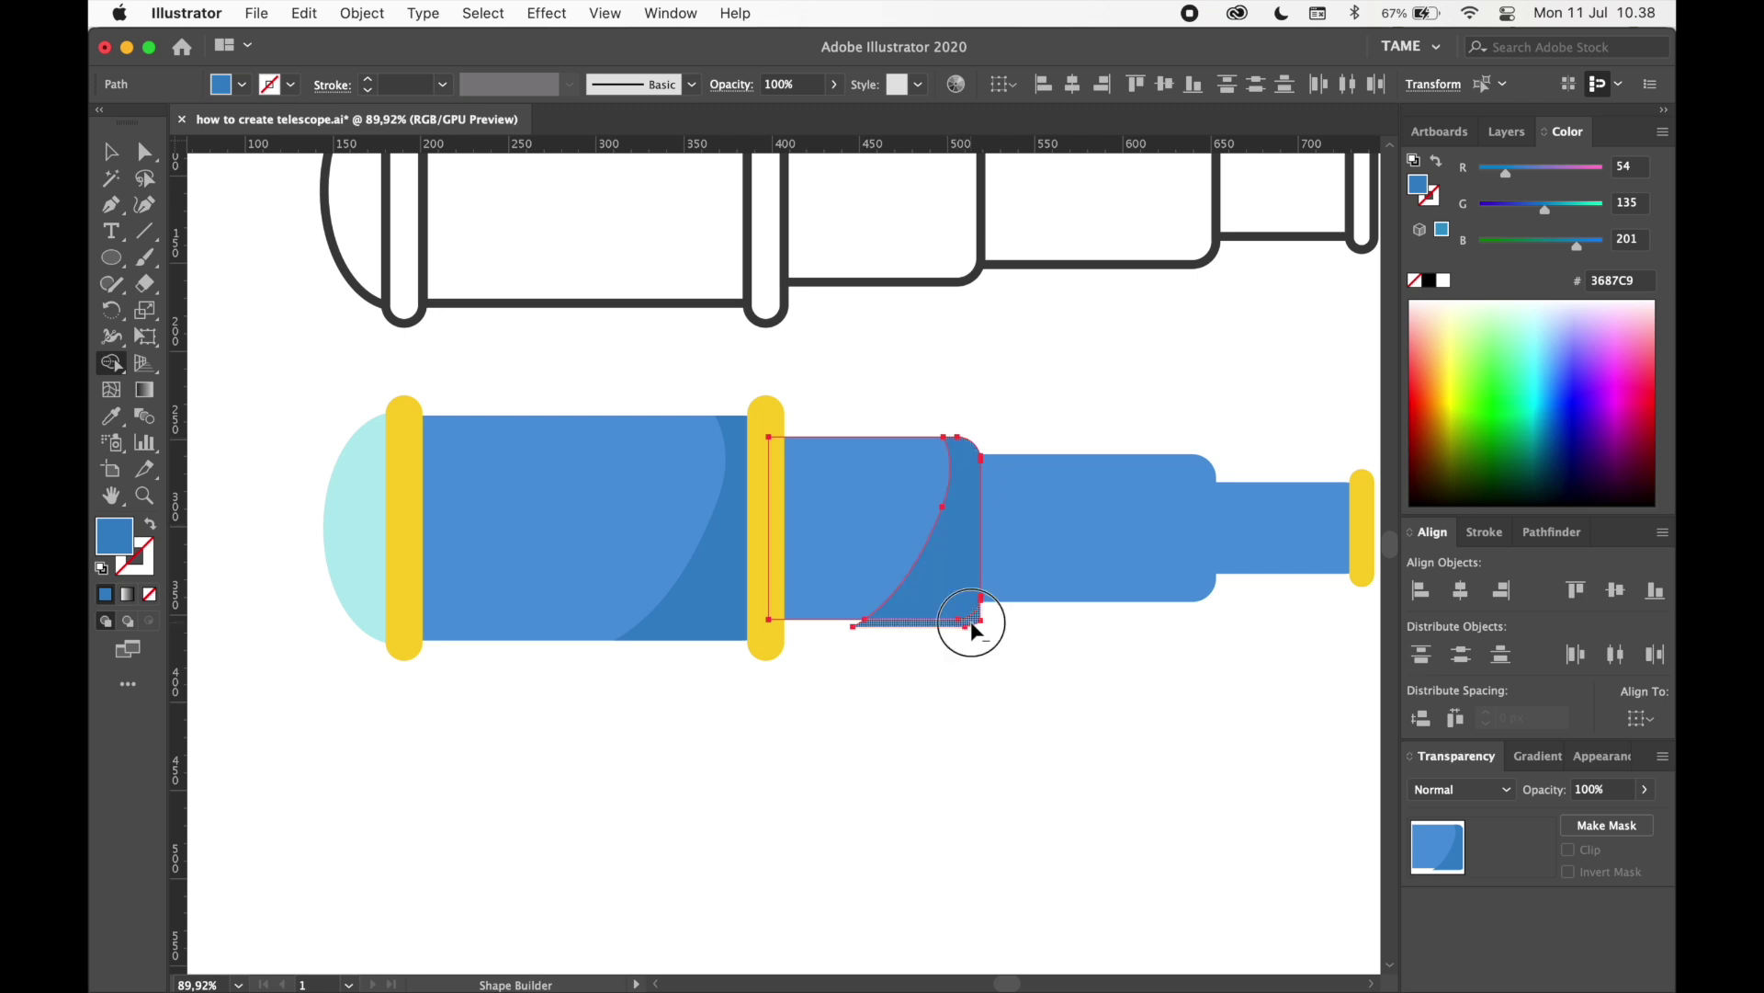
pyautogui.press('v')
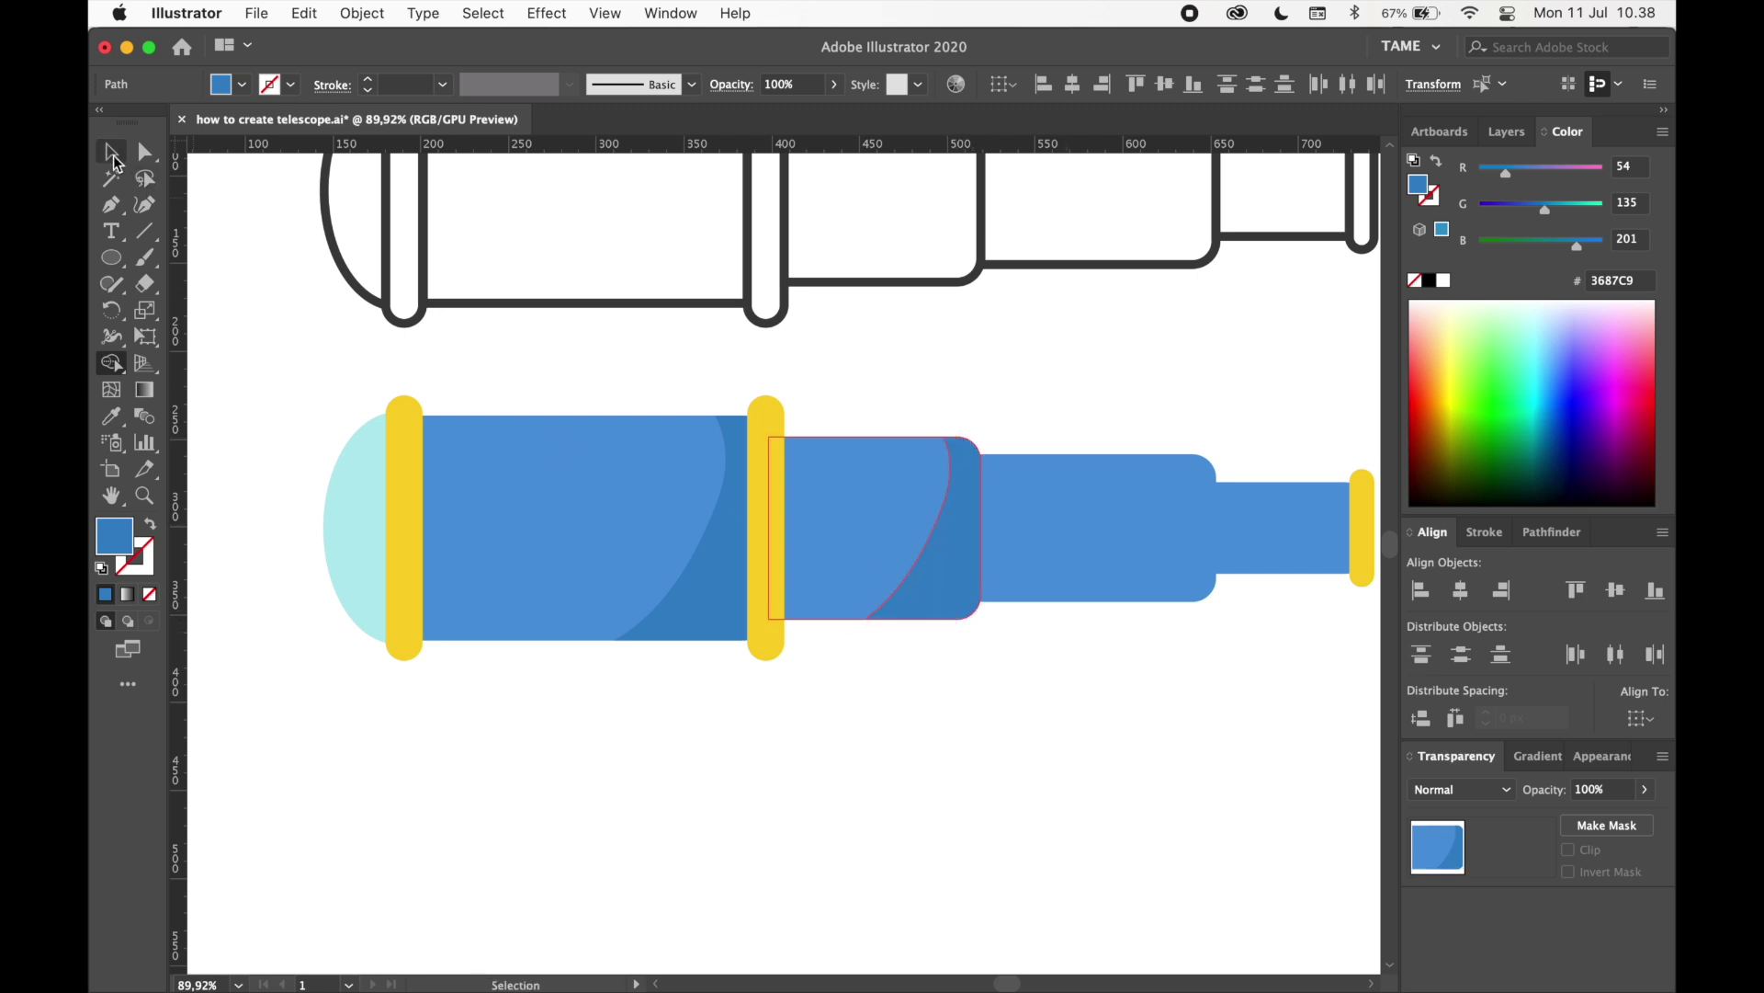
pyautogui.click(1078, 394)
# - Copy the second section's shadow onto the rear end of the third blue section and make it narrower
pyautogui.hscroll(5, 796, 475)
pyautogui.scroll(-1, 796, 475)
pyautogui.moveTo(698, 570); pyautogui.dragTo(924, 588)
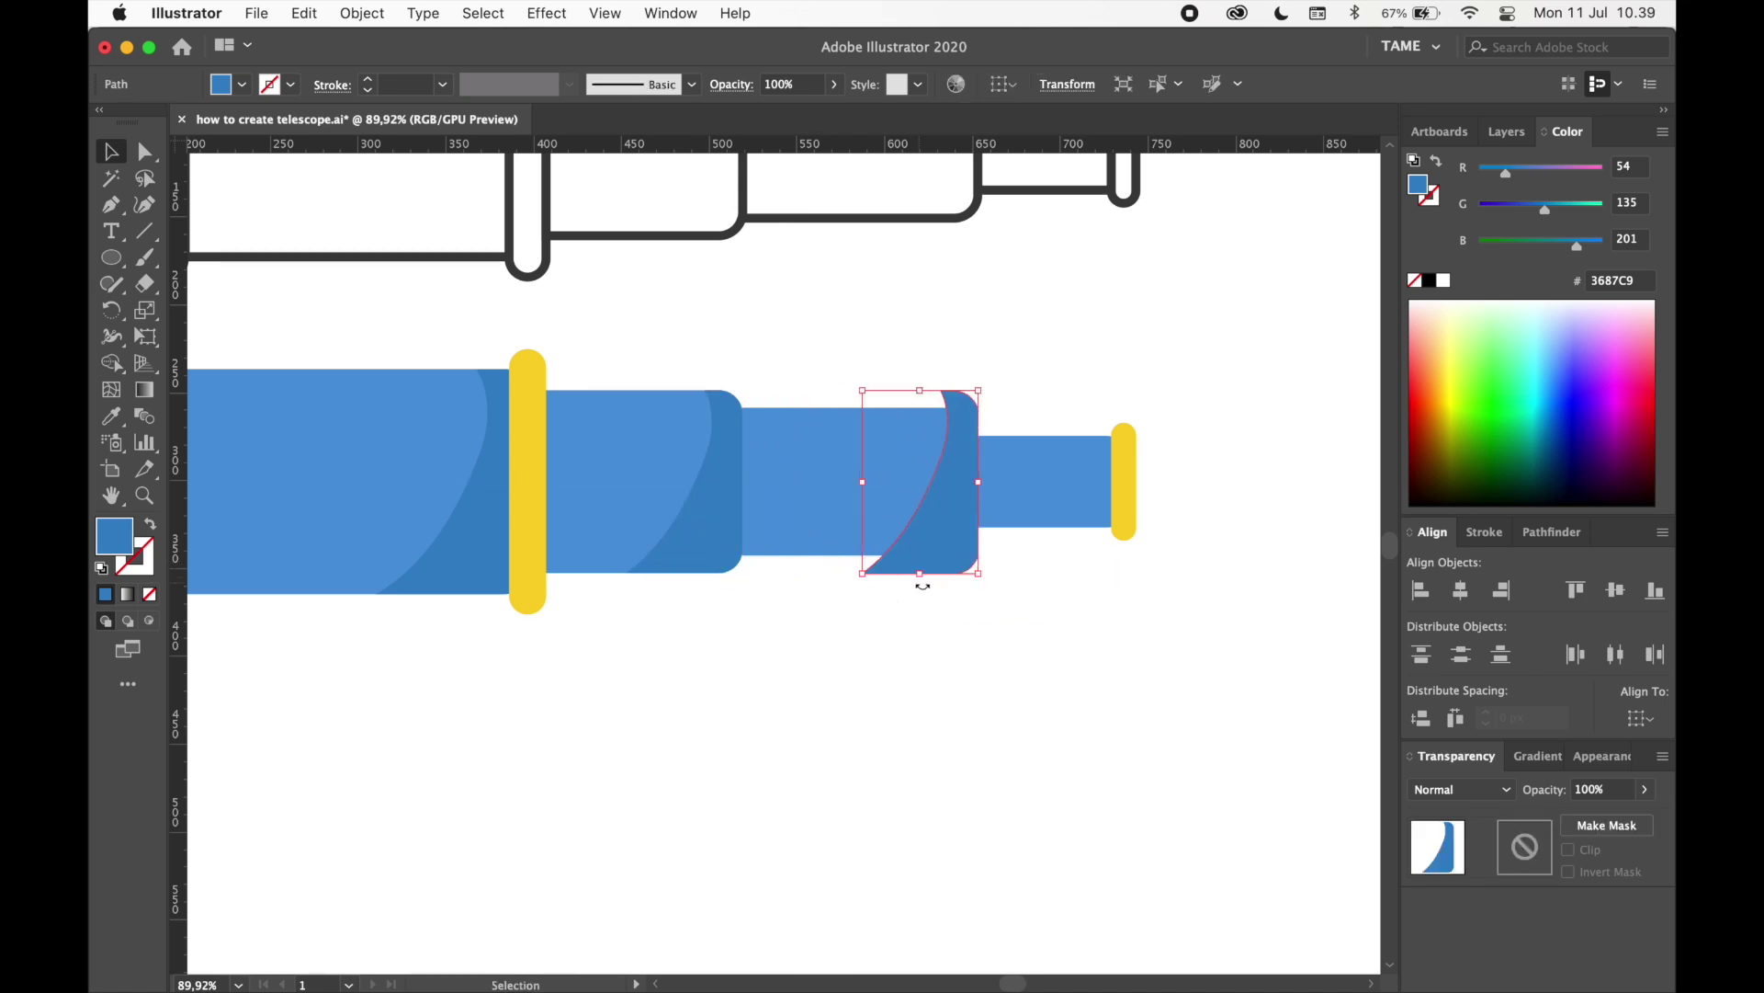
pyautogui.moveTo(866, 479); pyautogui.dragTo(901, 480)
pyautogui.click(1045, 606)
# - Trim the shadow parts above and below the third blue section with the Shape Builder
pyautogui.click(963, 549)
pyautogui.keyDown('shift'); pyautogui.click(883, 520); pyautogui.keyUp('shift')
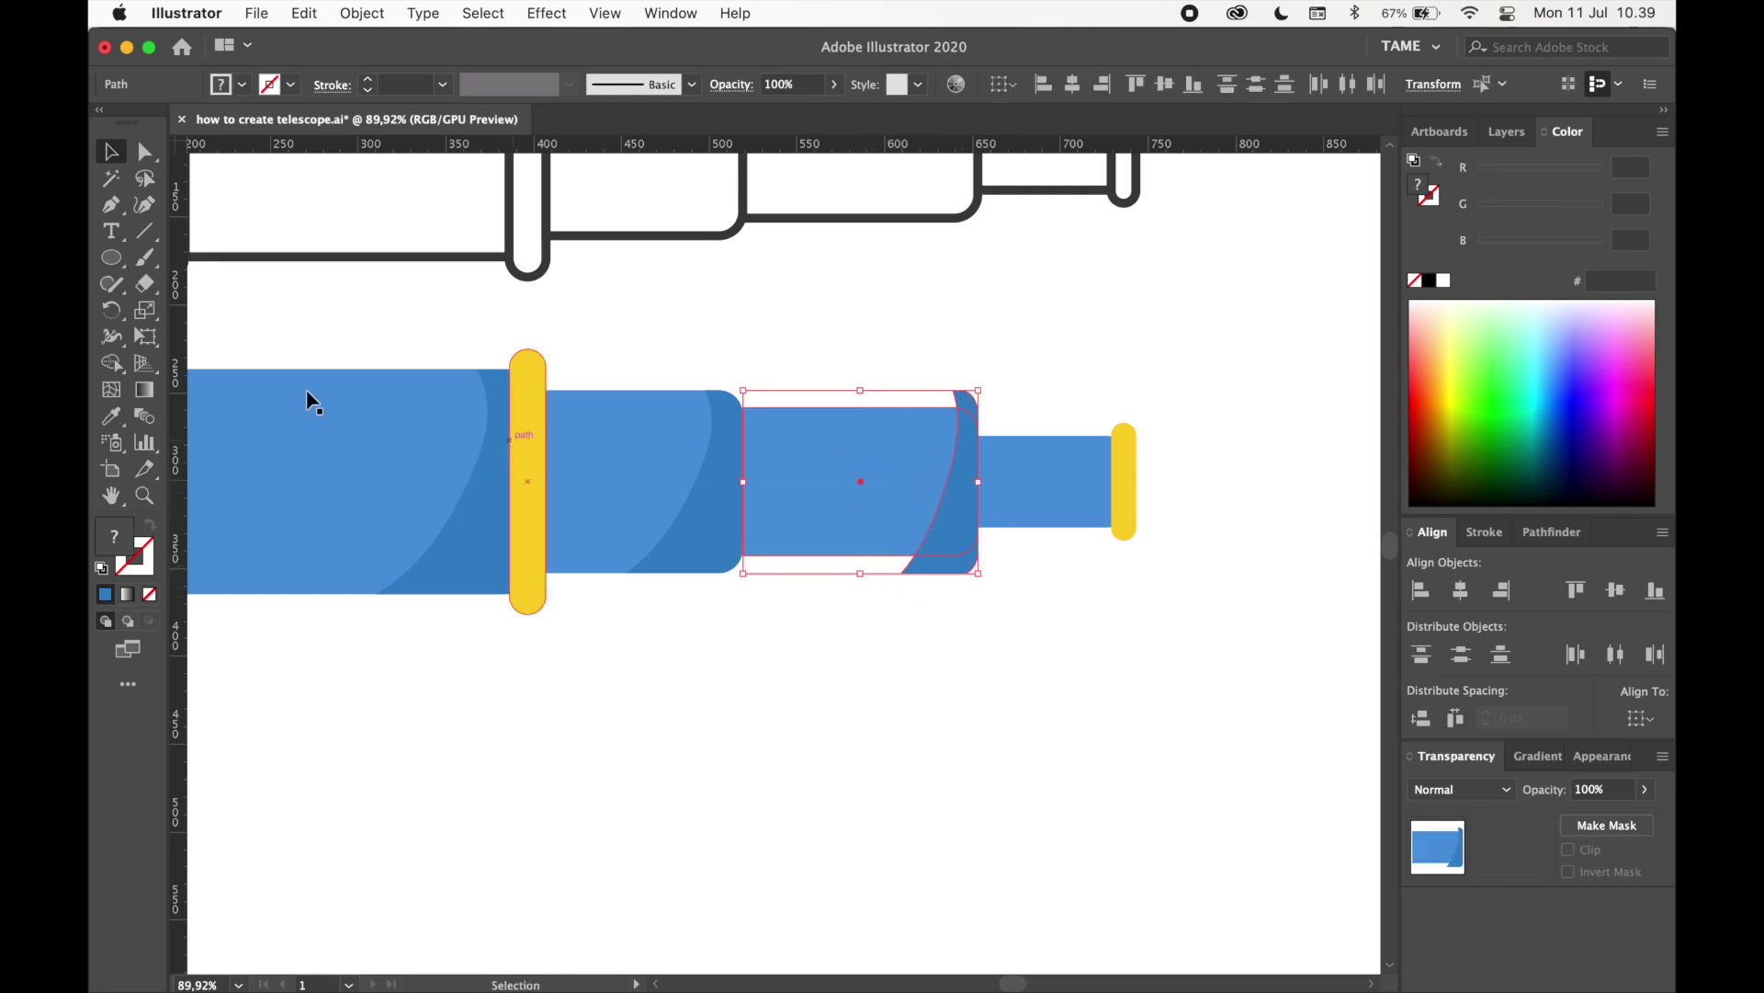
pyautogui.click(111, 363)
pyautogui.scroll(6, 993, 405)
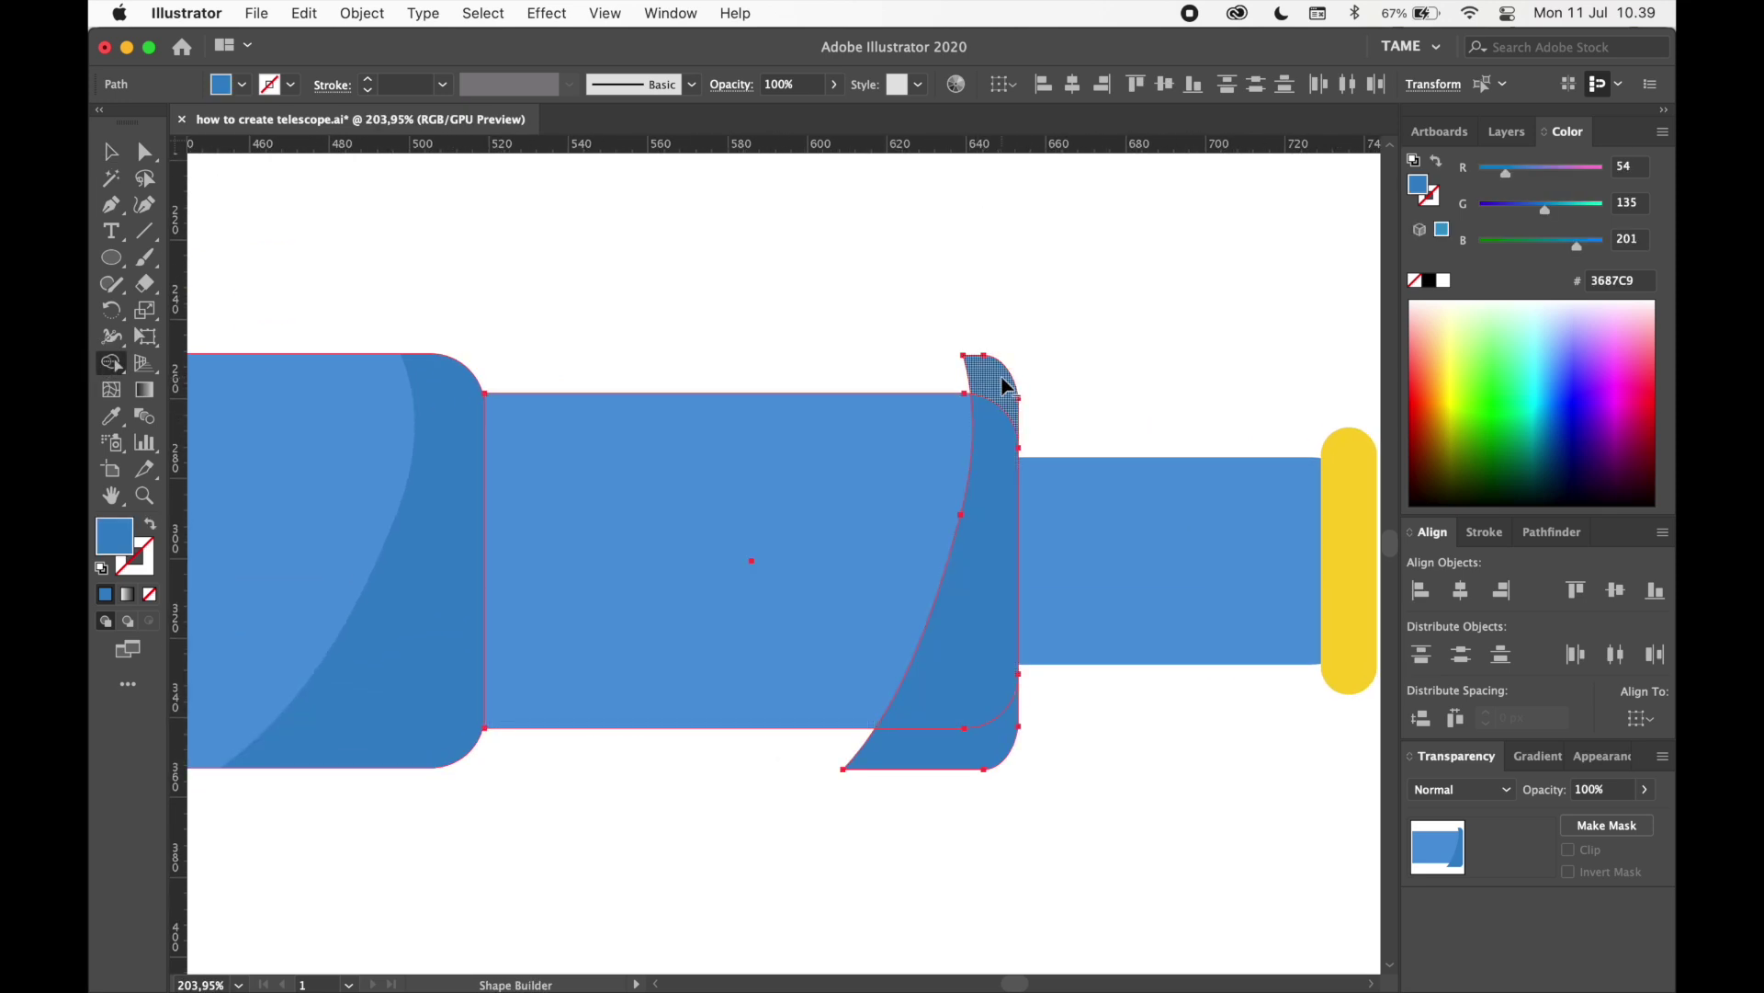
pyautogui.keyDown('alt'); pyautogui.click(1007, 386); pyautogui.keyUp('alt')
pyautogui.keyDown('alt'); pyautogui.click(997, 747); pyautogui.keyUp('alt')
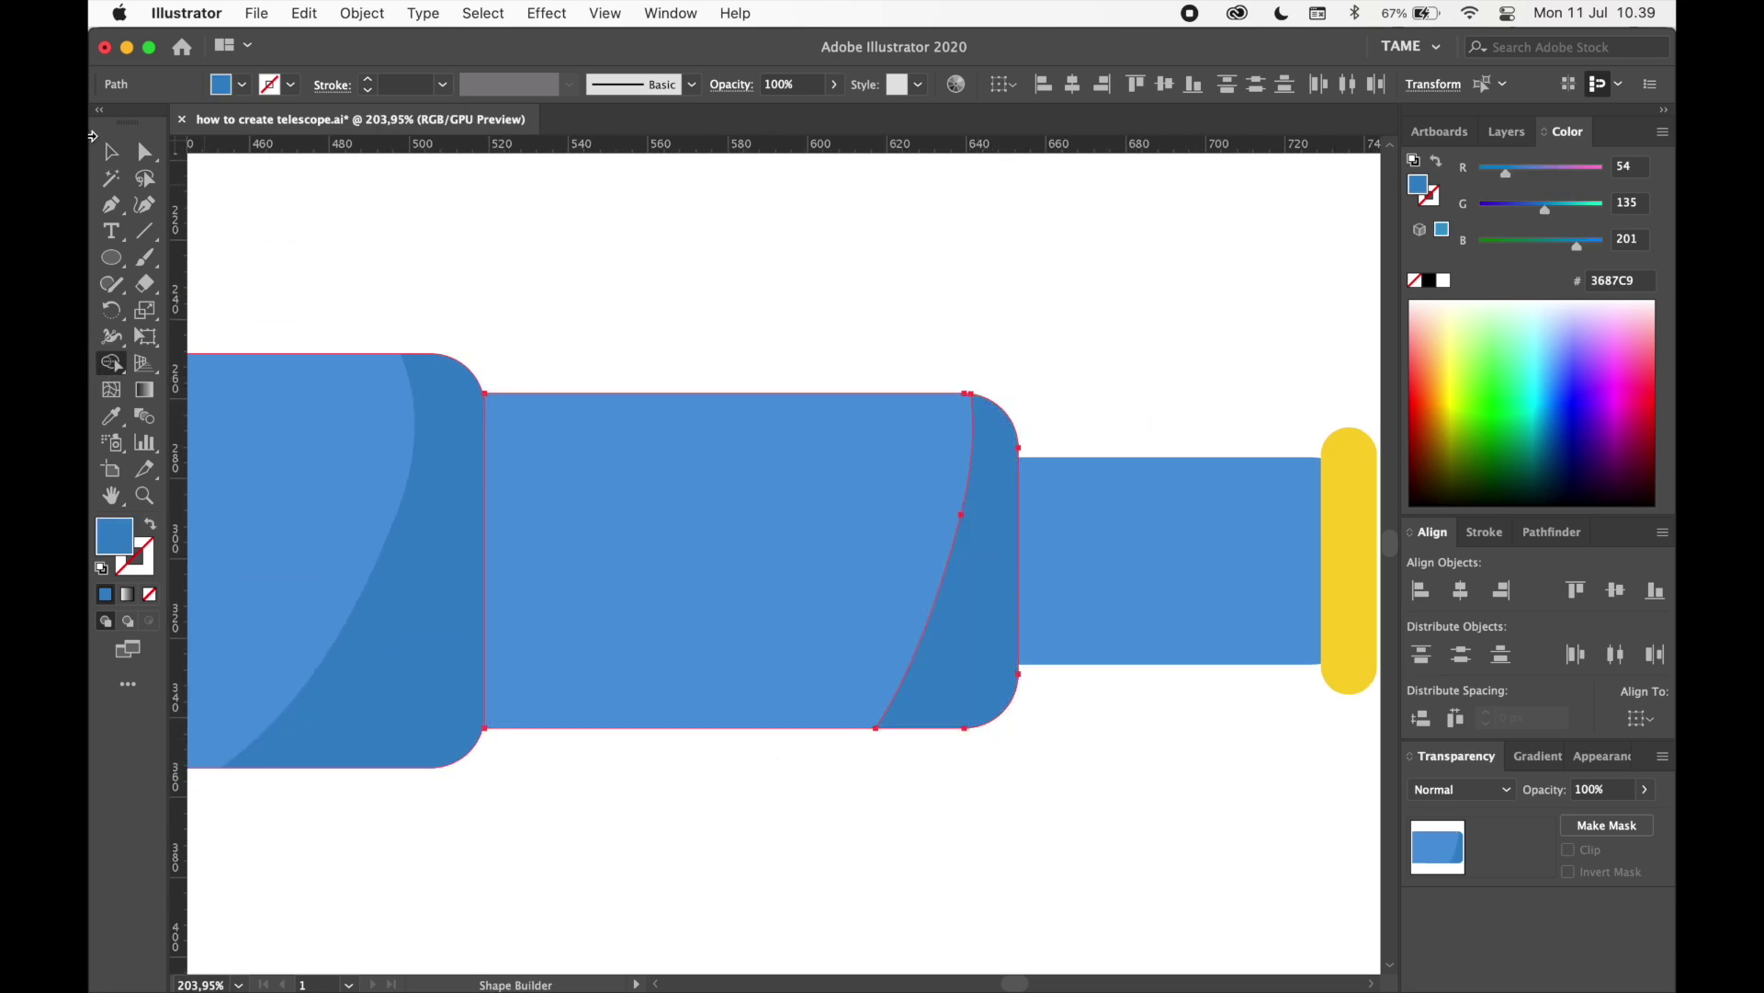
pyautogui.click(111, 161)
pyautogui.click(788, 331)
# - Draw a long, thin highlight bar with the Rounded Rectangle tool near the upper edge of the largest blue section
pyautogui.scroll(-5, 757, 331)
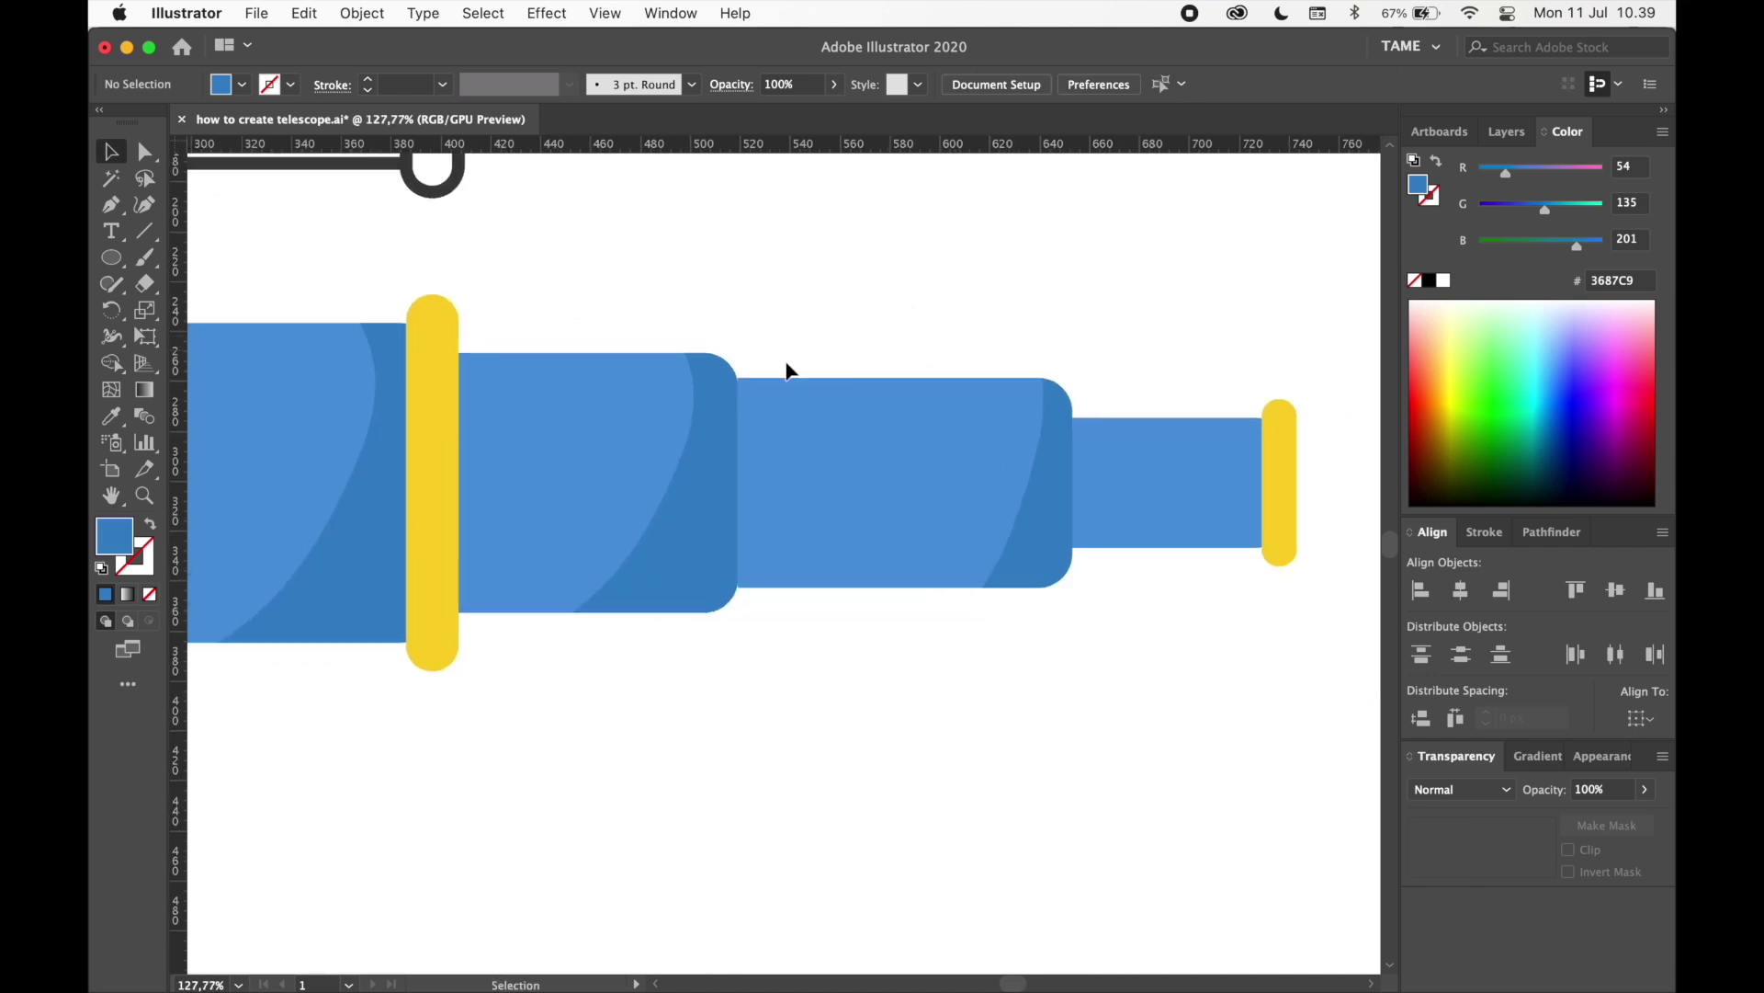
pyautogui.scroll(-4, 809, 309)
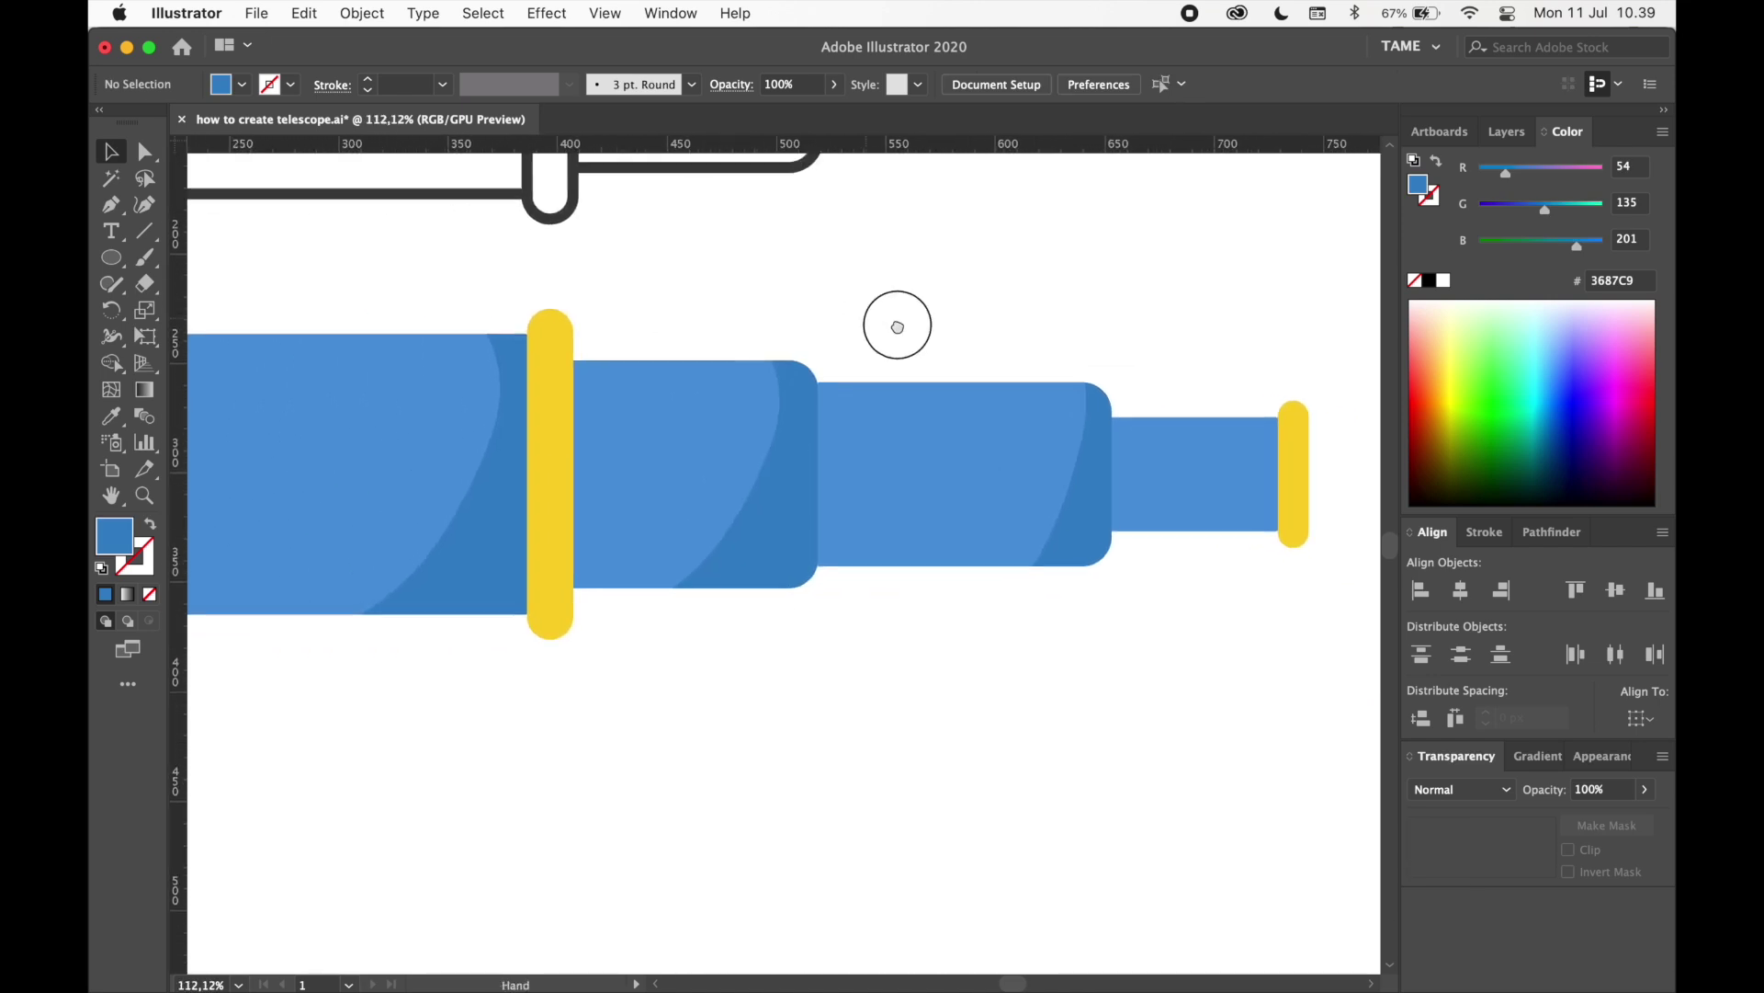
pyautogui.press('space')
pyautogui.moveTo(937, 344); pyautogui.dragTo(1005, 384)
pyautogui.click(120, 258)
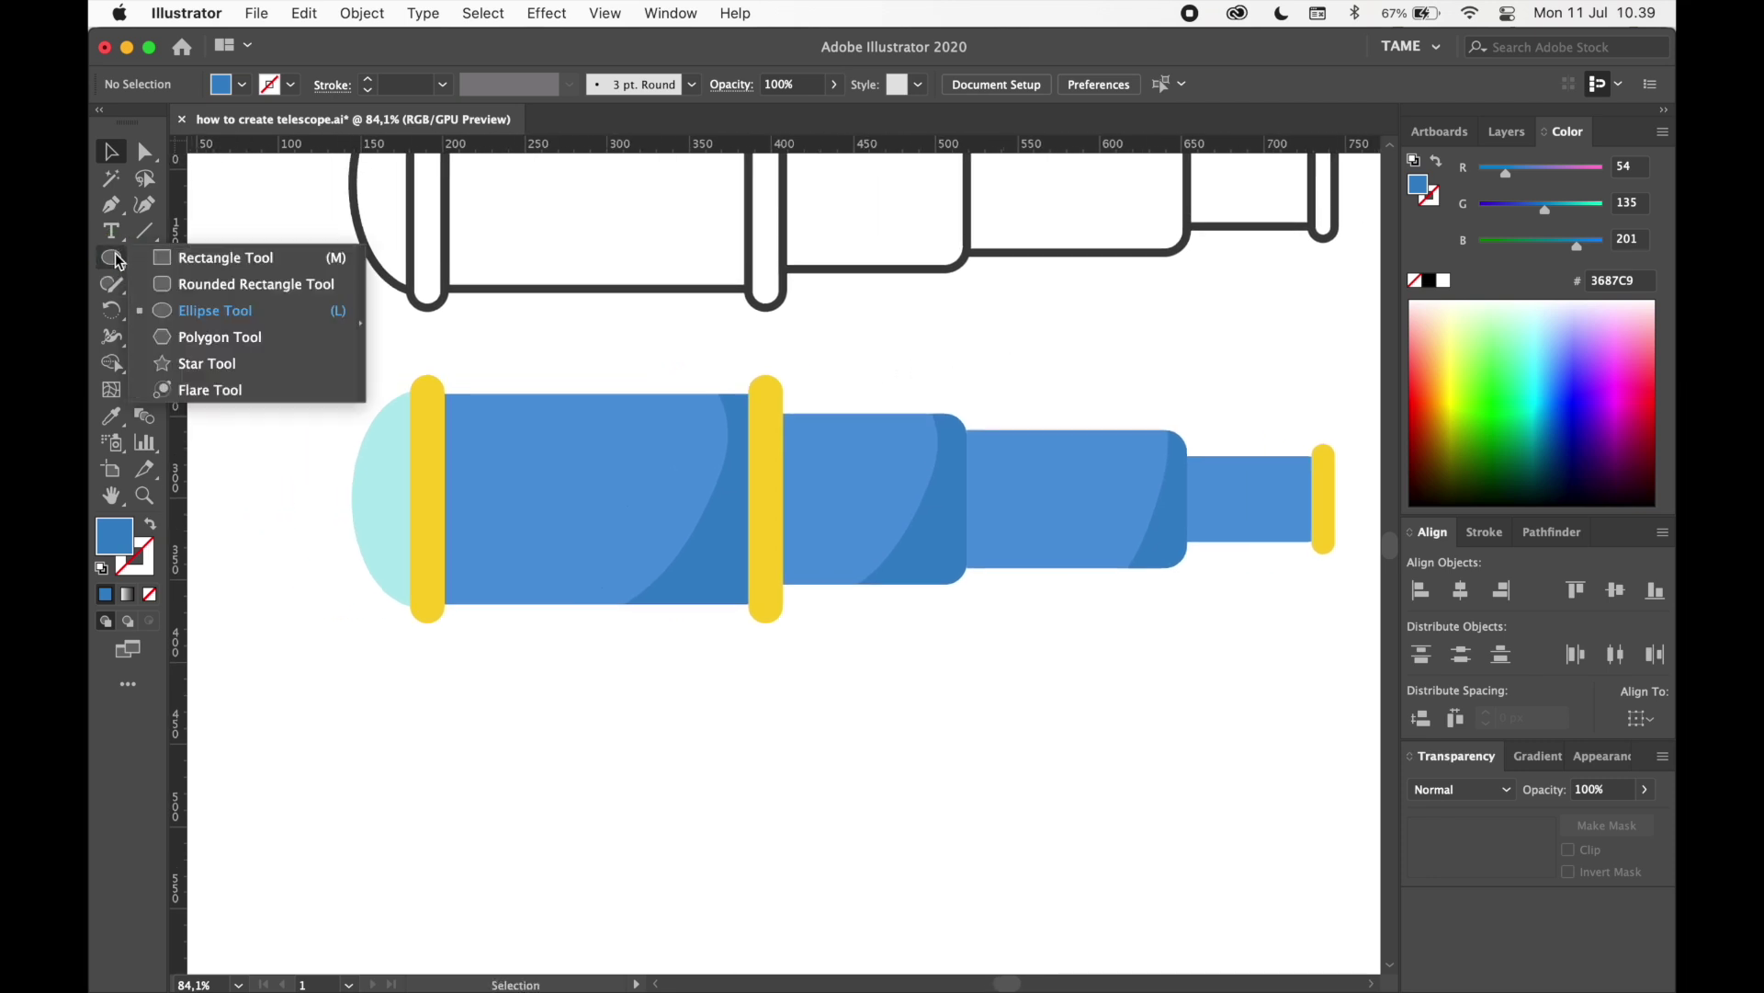
pyautogui.click(182, 284)
pyautogui.scroll(4, 563, 377)
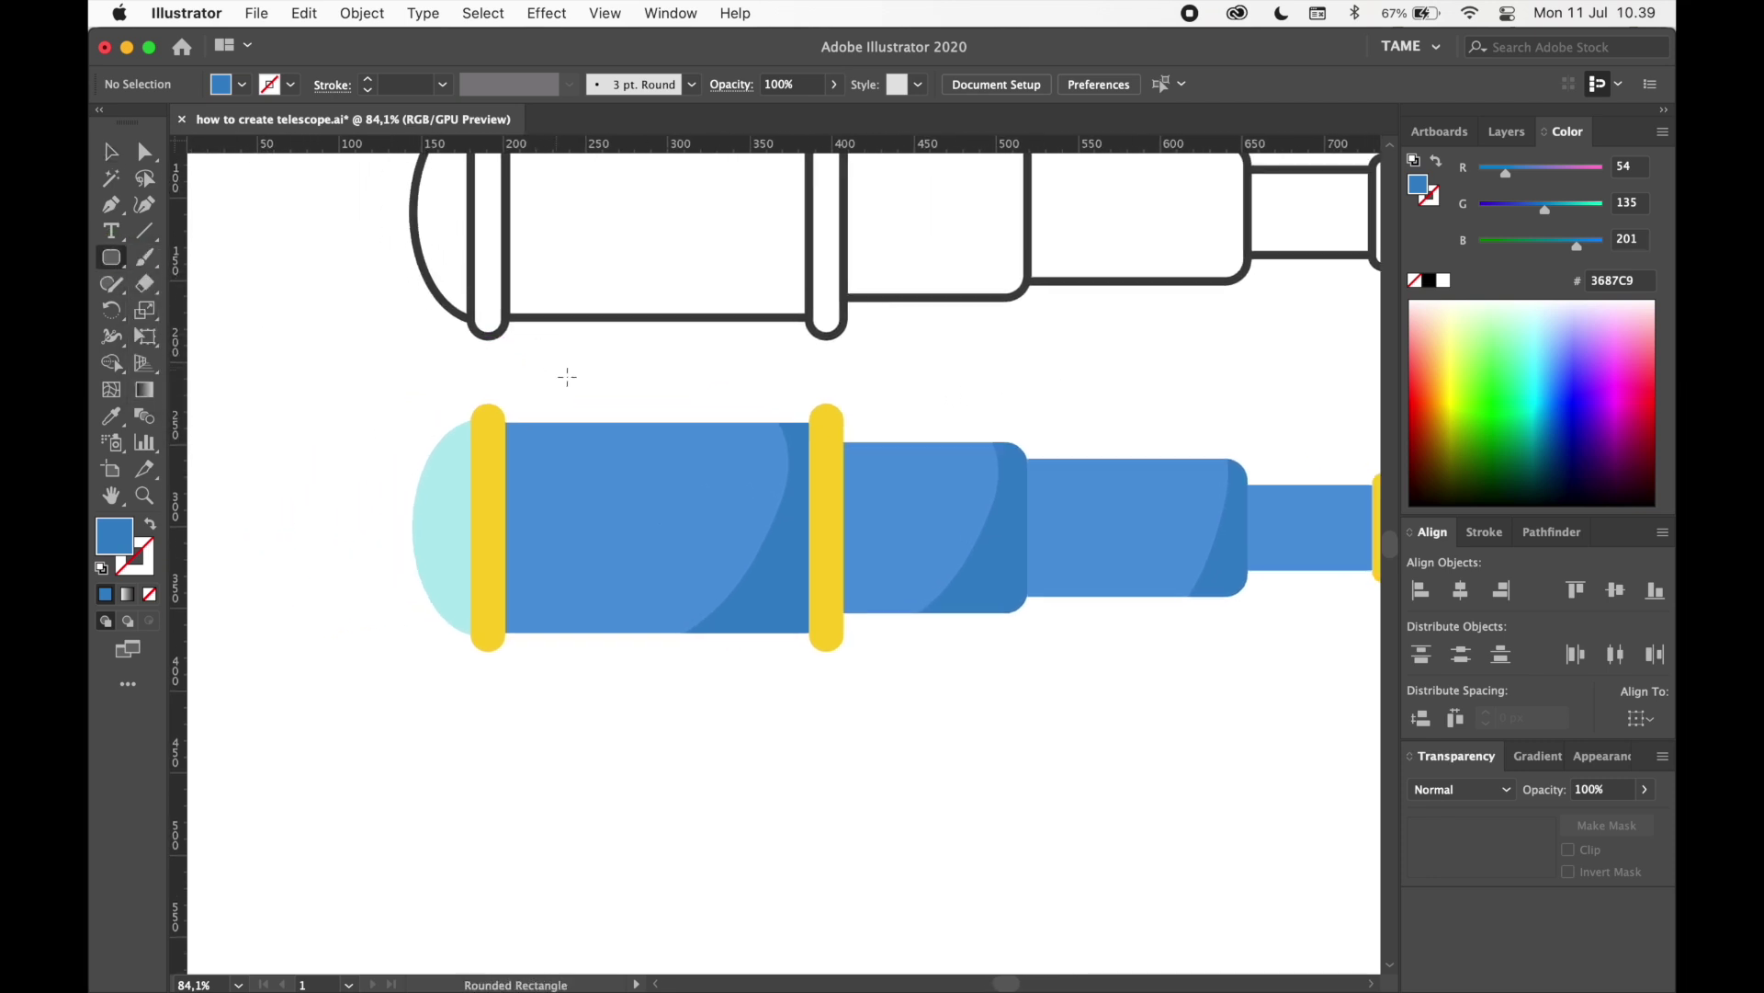
pyautogui.scroll(2, 579, 483)
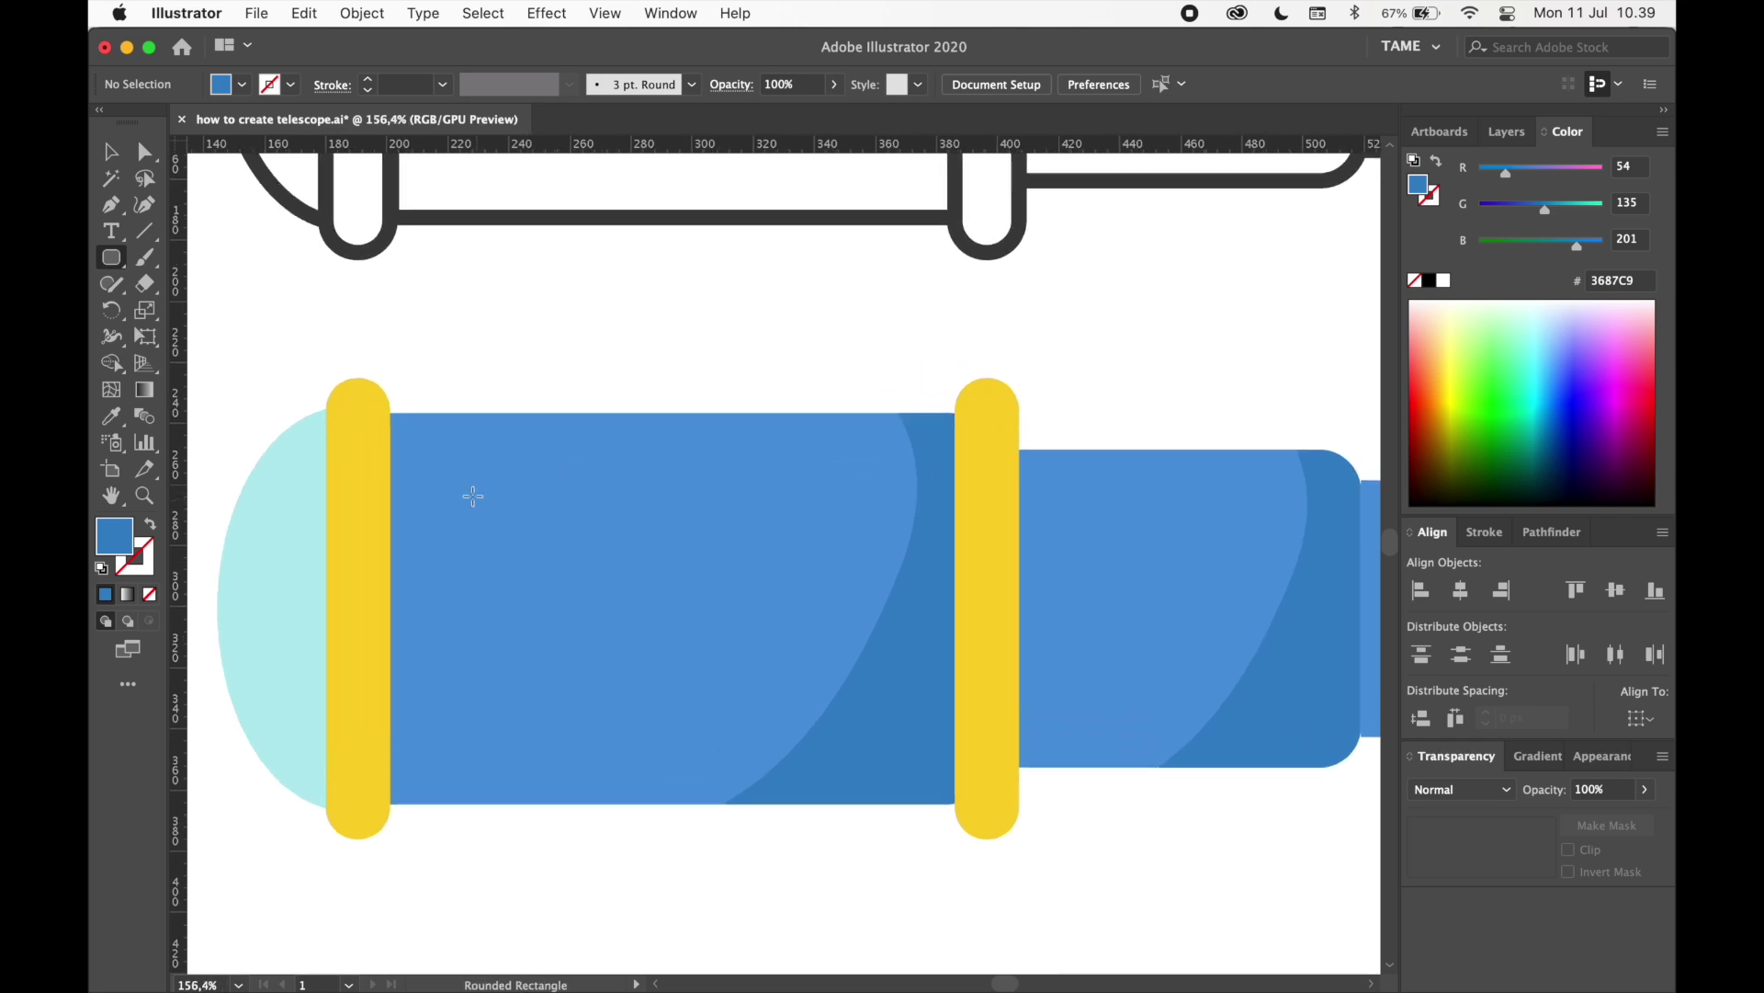
pyautogui.moveTo(424, 442); pyautogui.dragTo(745, 479)
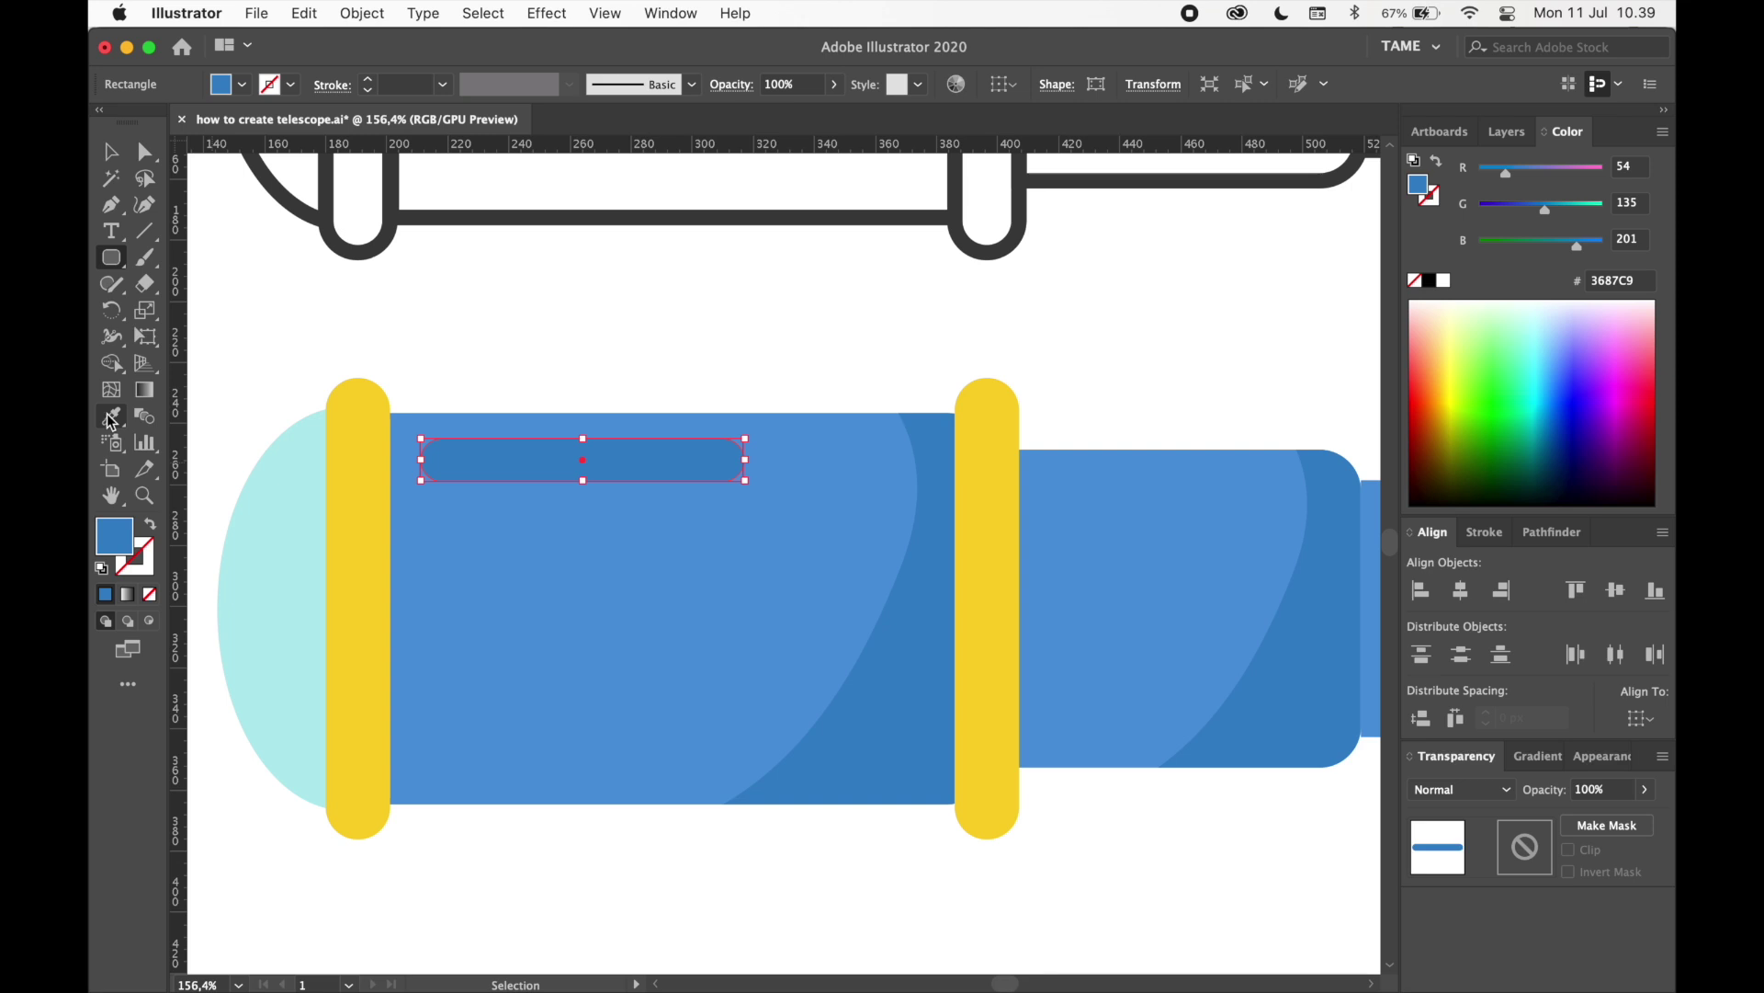
# - Fill the highlight bar with white FFFFFF and set its opacity to 25%
pyautogui.doubleClick(124, 540)
pyautogui.moveTo(655, 410); pyautogui.dragTo(586, 346)
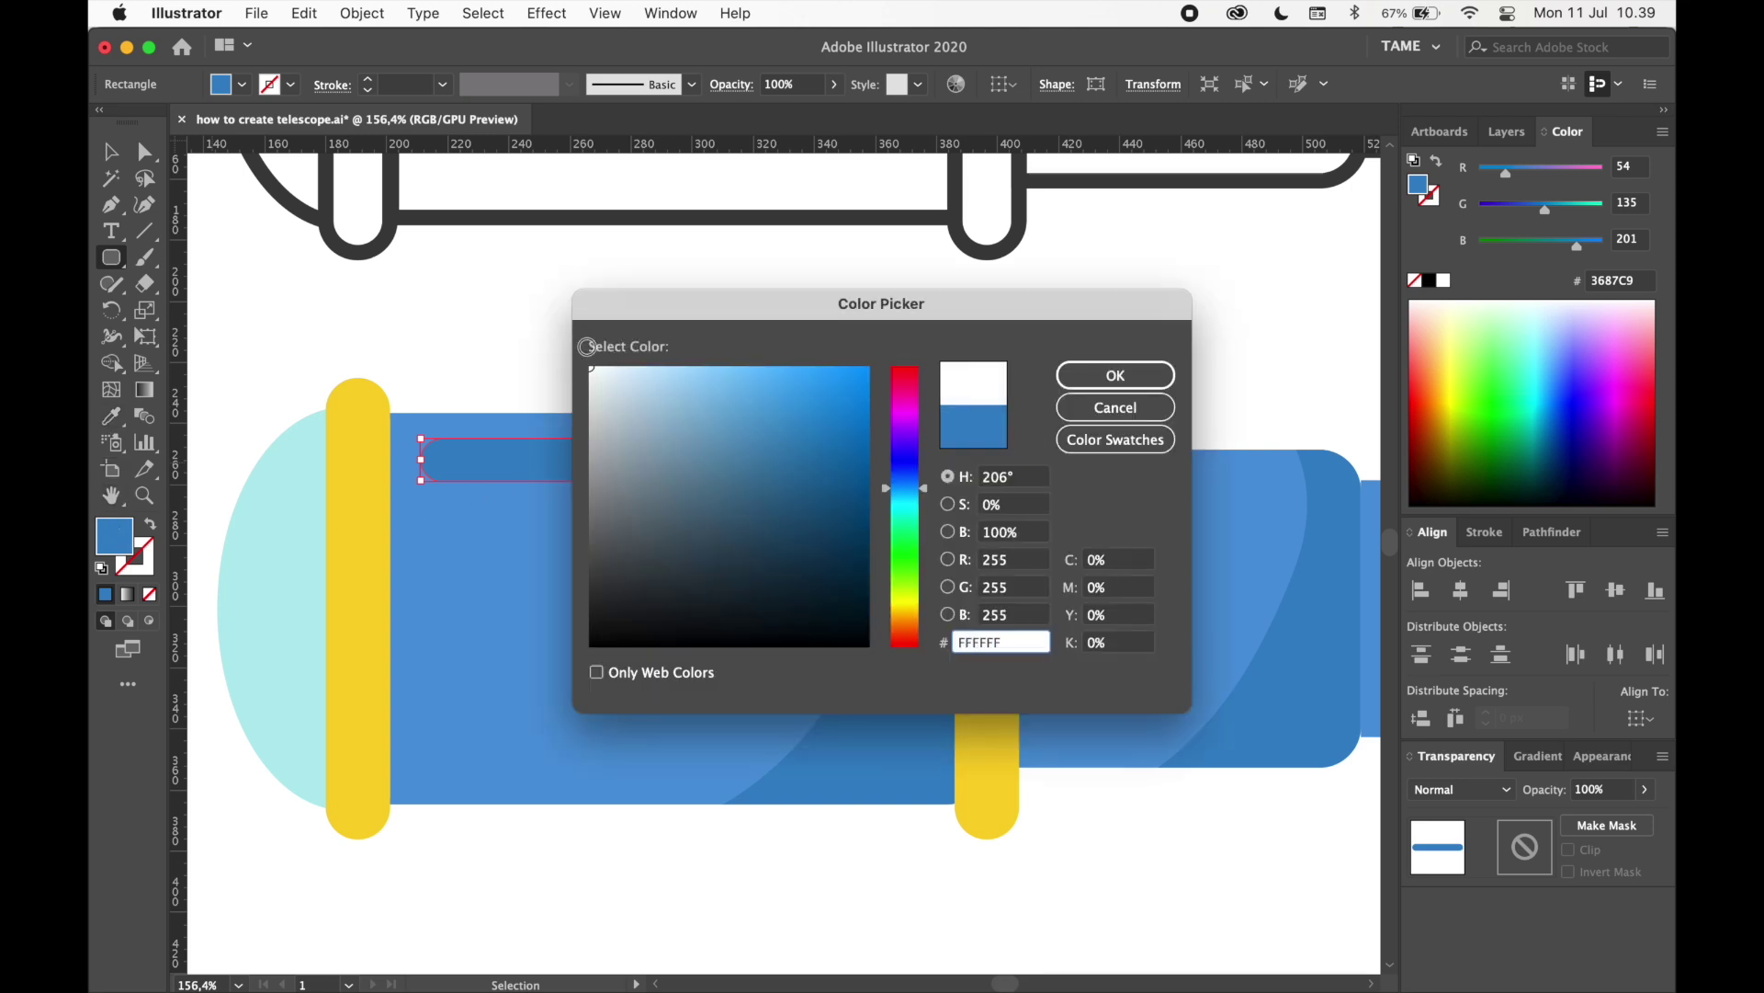
pyautogui.click(1108, 379)
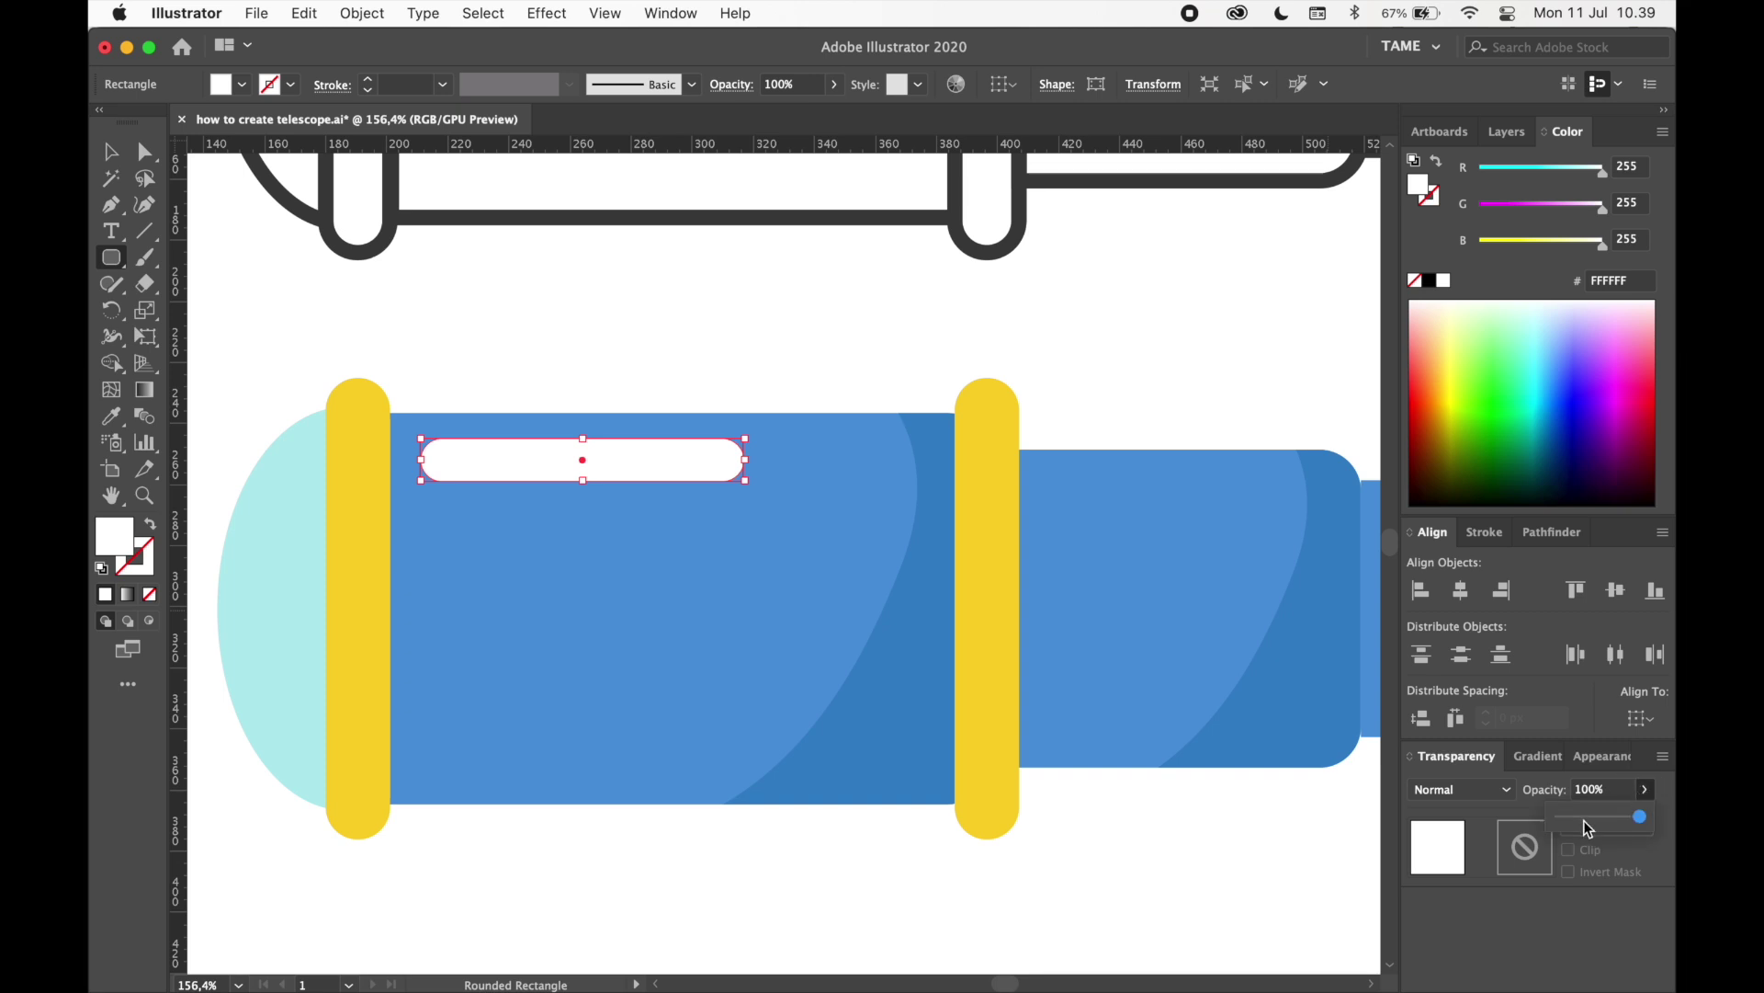
pyautogui.click(1585, 816)
pyautogui.click(1584, 789)
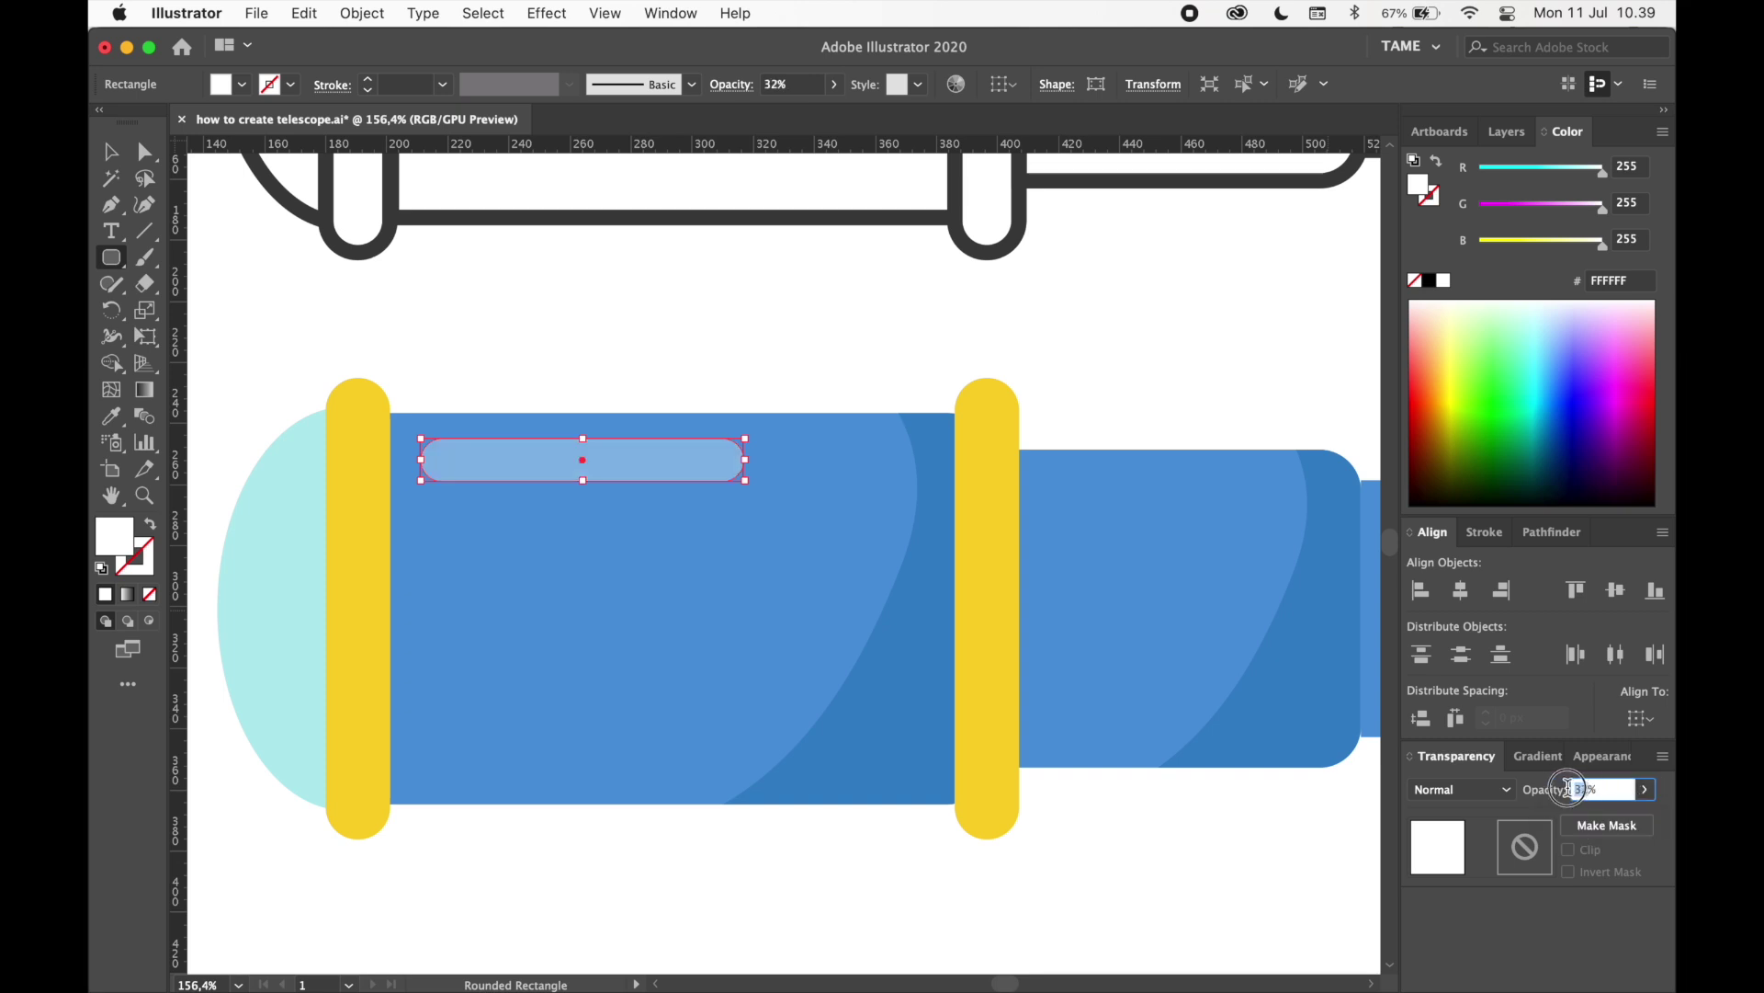
pyautogui.write('25')
pyautogui.press('Return')
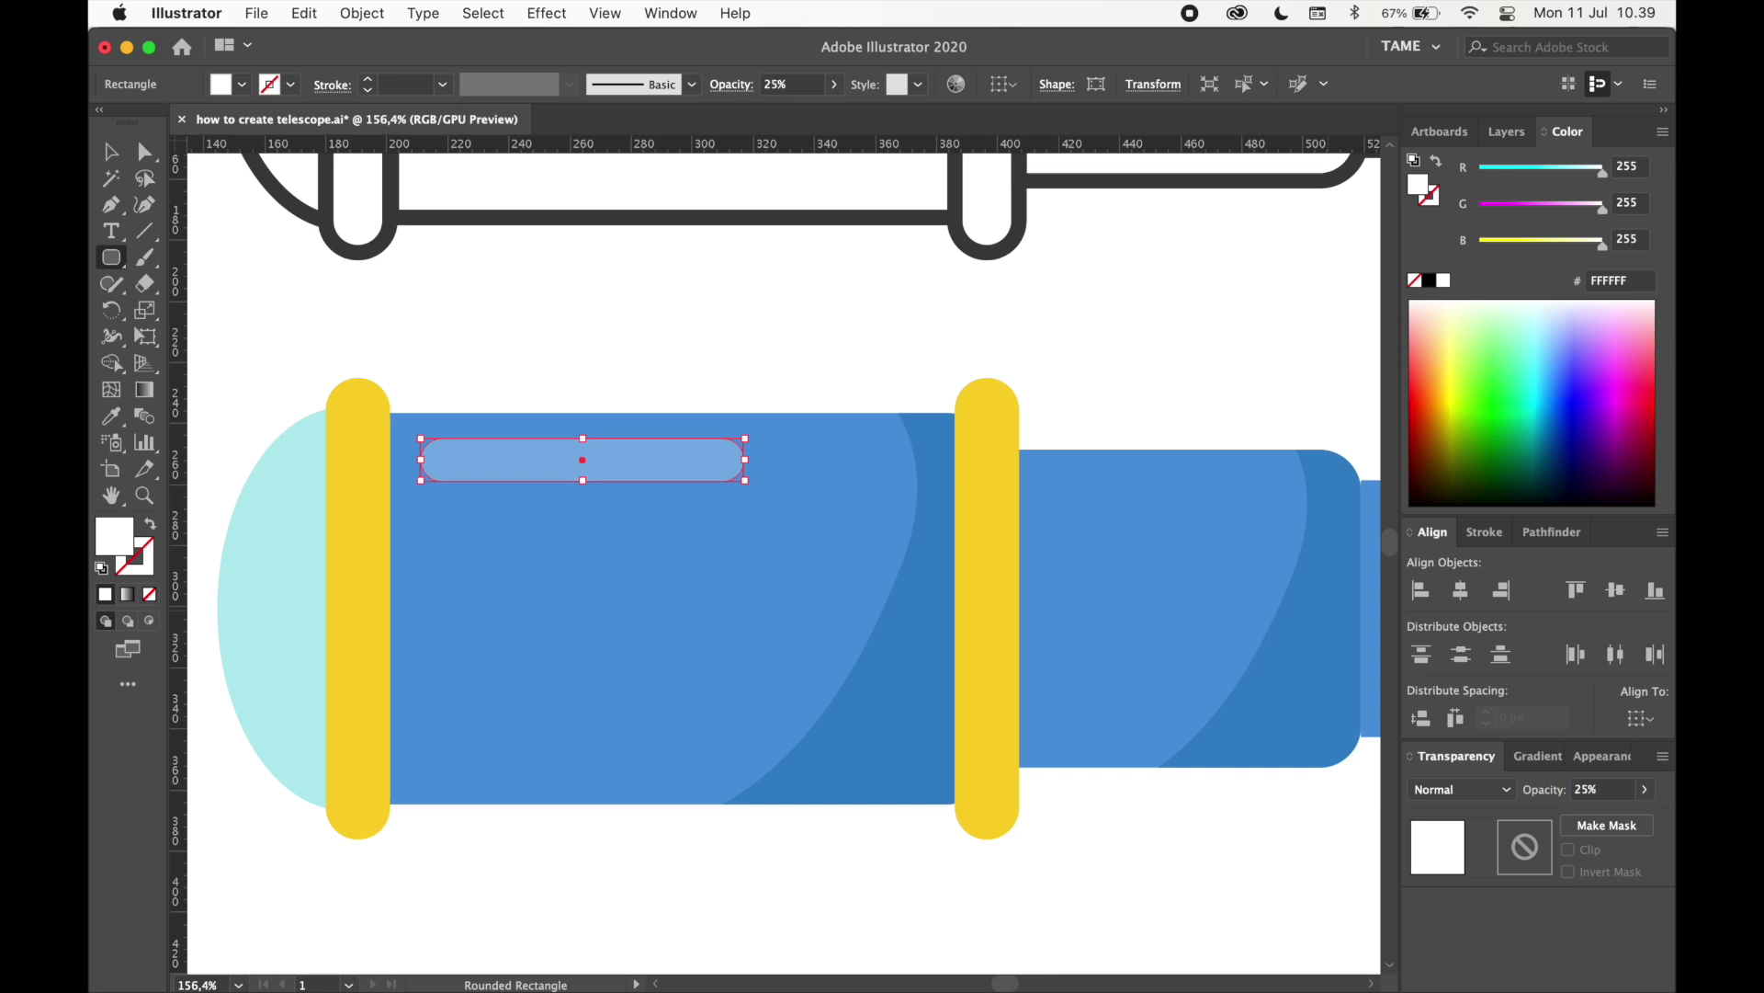
# - Duplicate the highlight bar beside its rear end, then shorten the copy and scale it down slightly
pyautogui.click(110, 153)
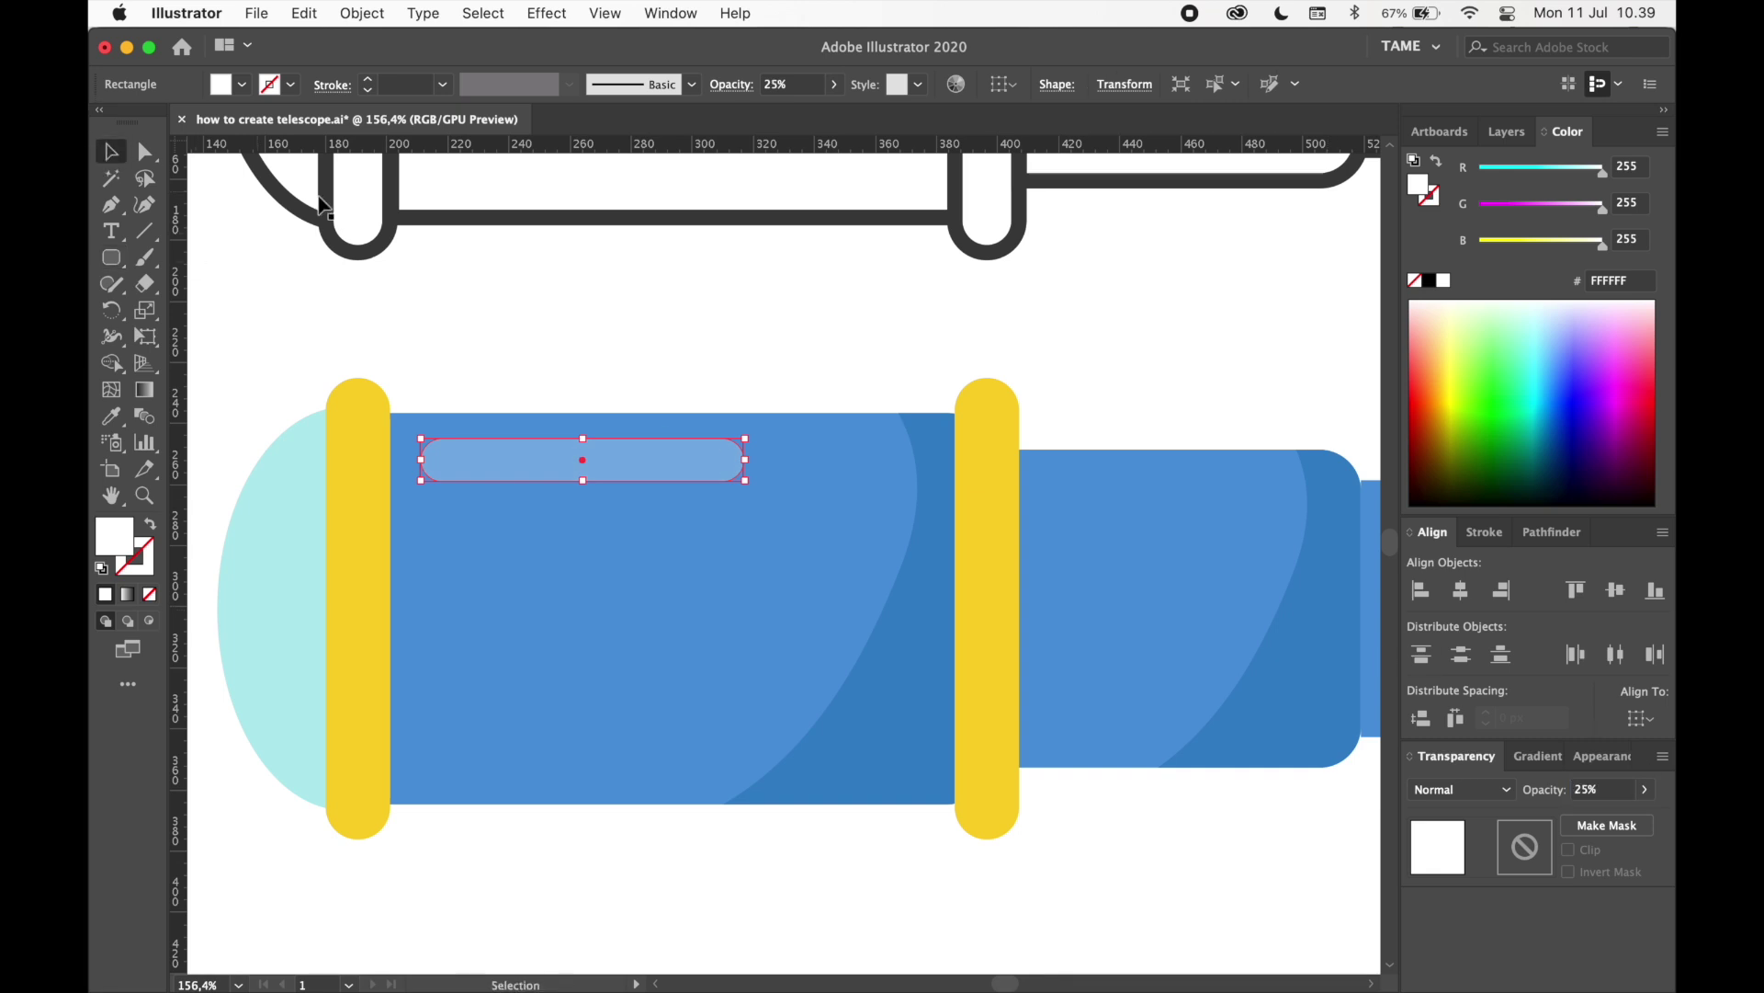
pyautogui.click(676, 269)
pyautogui.moveTo(602, 460); pyautogui.dragTo(799, 480)
pyautogui.press('a')
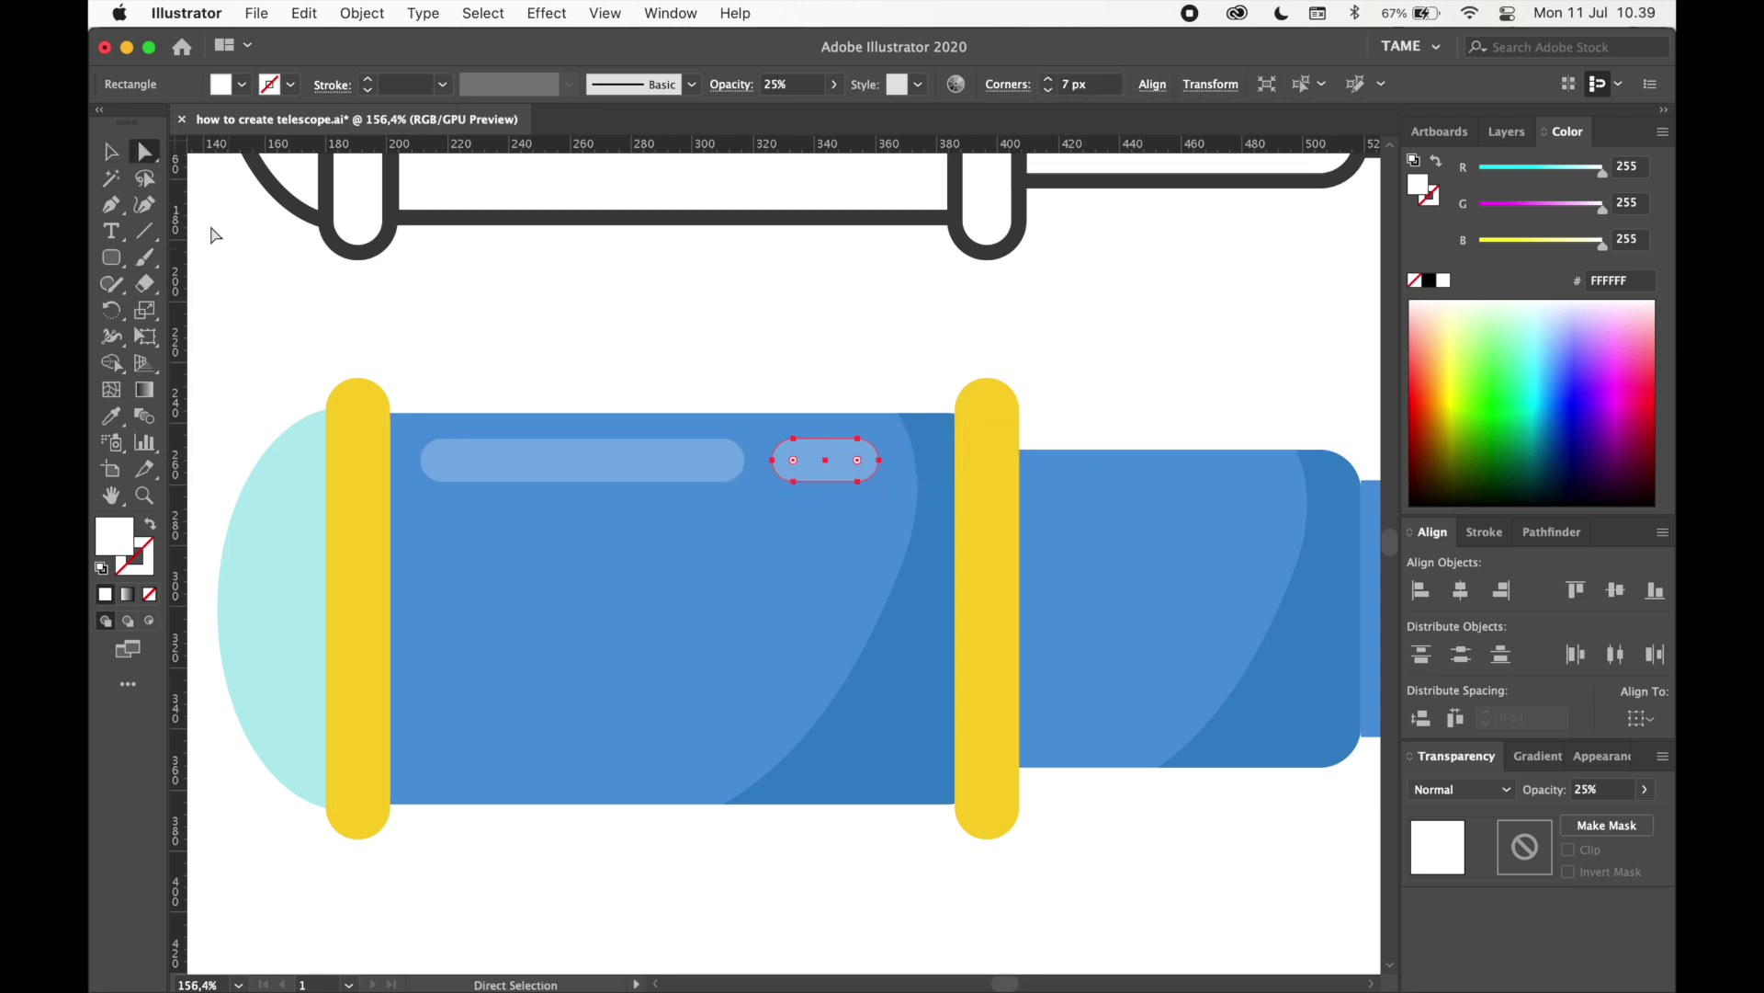
pyautogui.click(111, 152)
pyautogui.scroll(5, 809, 411)
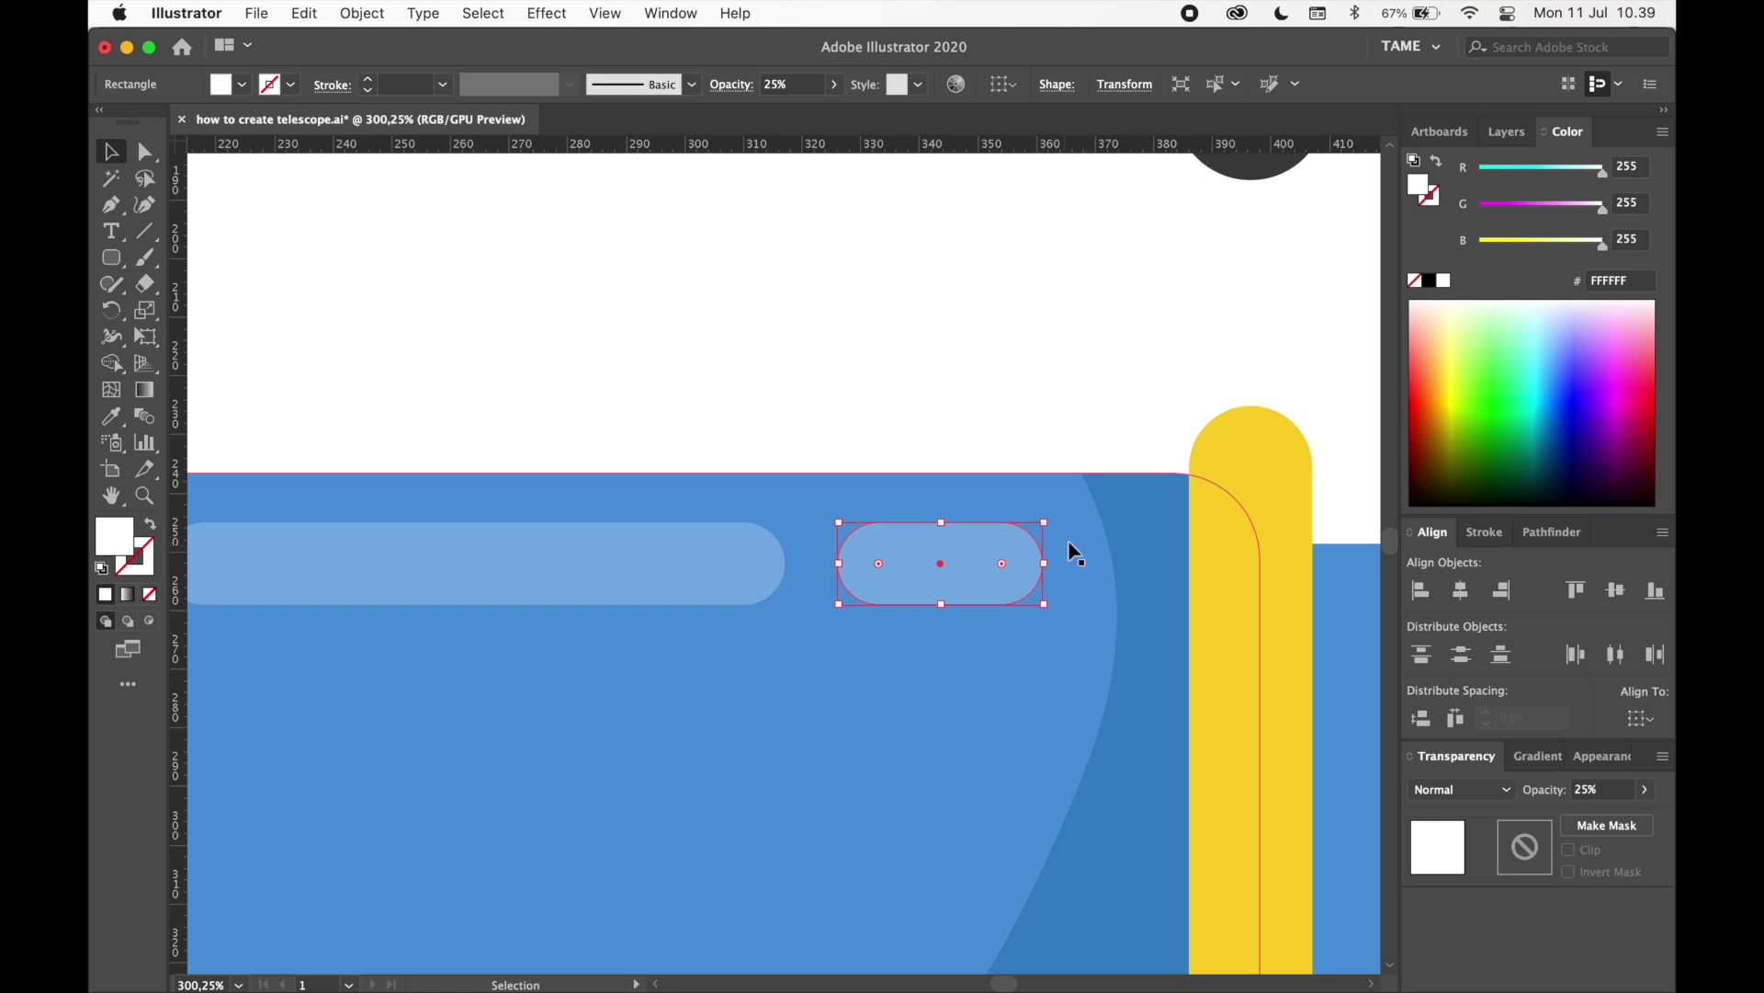
pyautogui.moveTo(1044, 523); pyautogui.dragTo(965, 532)
pyautogui.click(940, 377)
# - Set the opacity of both highlight bars on the largest section to 15%
pyautogui.scroll(-3, 939, 377)
pyautogui.moveTo(965, 381); pyautogui.dragTo(813, 286)
pyautogui.scroll(-1, 937, 308)
pyautogui.moveTo(937, 314); pyautogui.dragTo(912, 341)
pyautogui.click(669, 406)
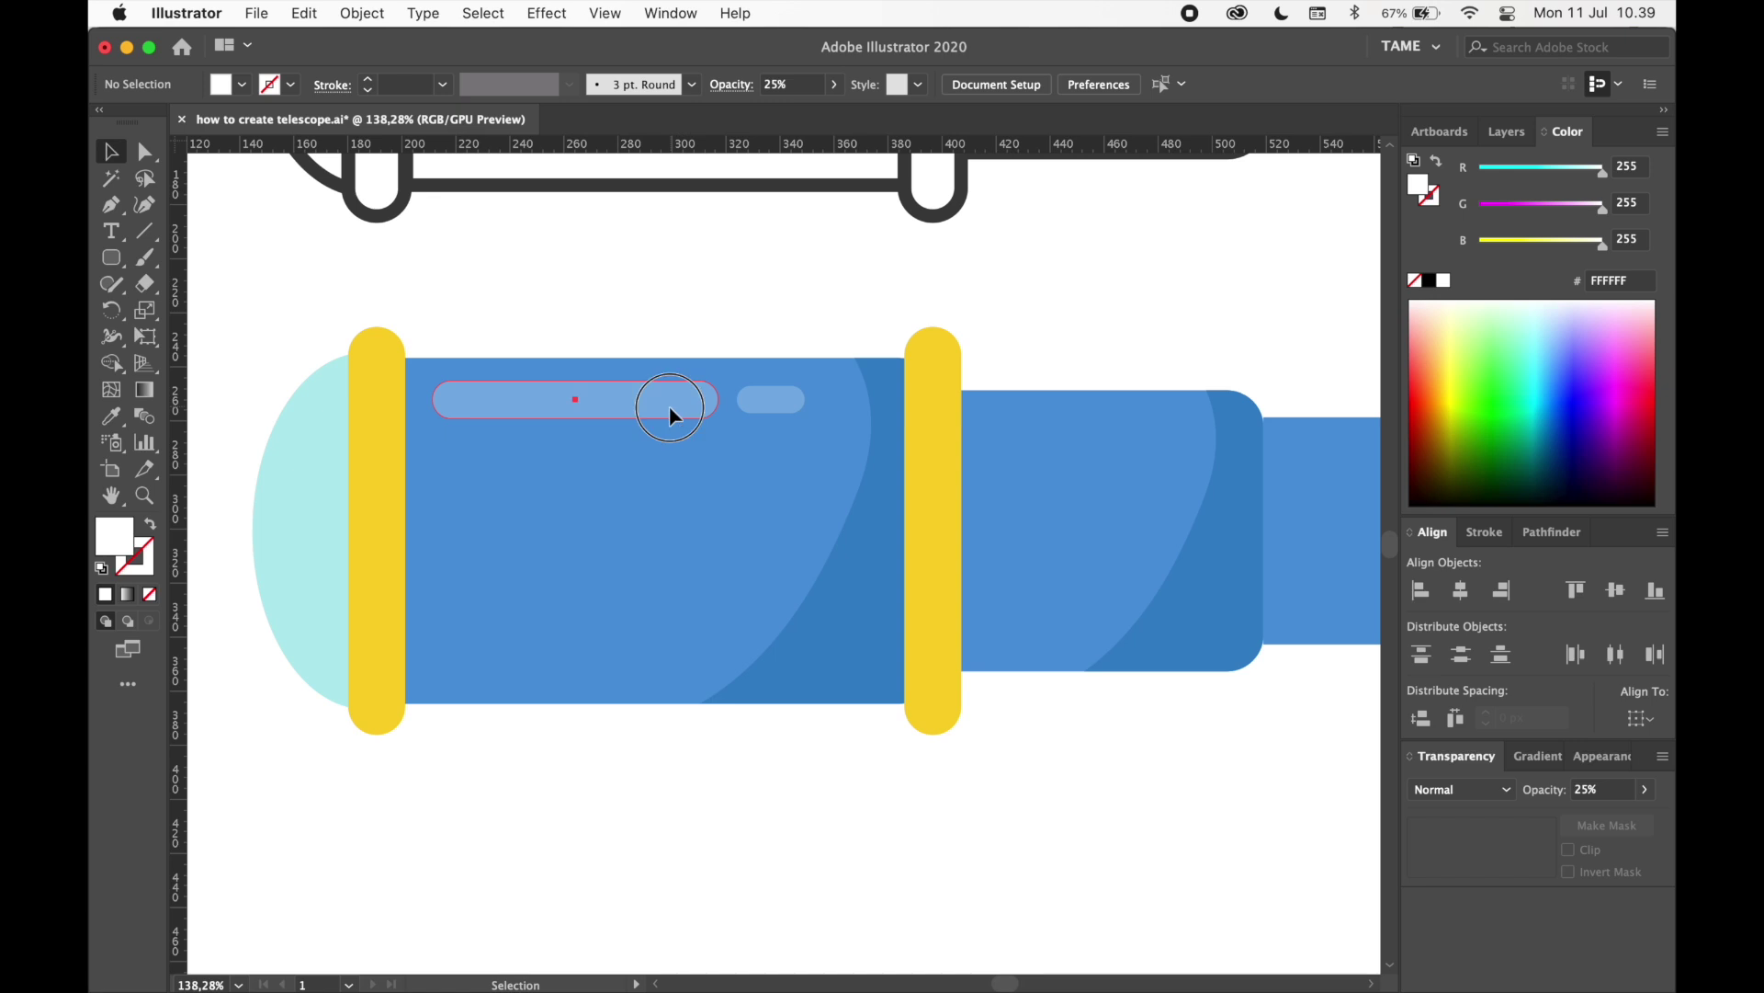
pyautogui.keyDown('shift'); pyautogui.click(794, 407); pyautogui.keyUp('shift')
pyautogui.click(1583, 786)
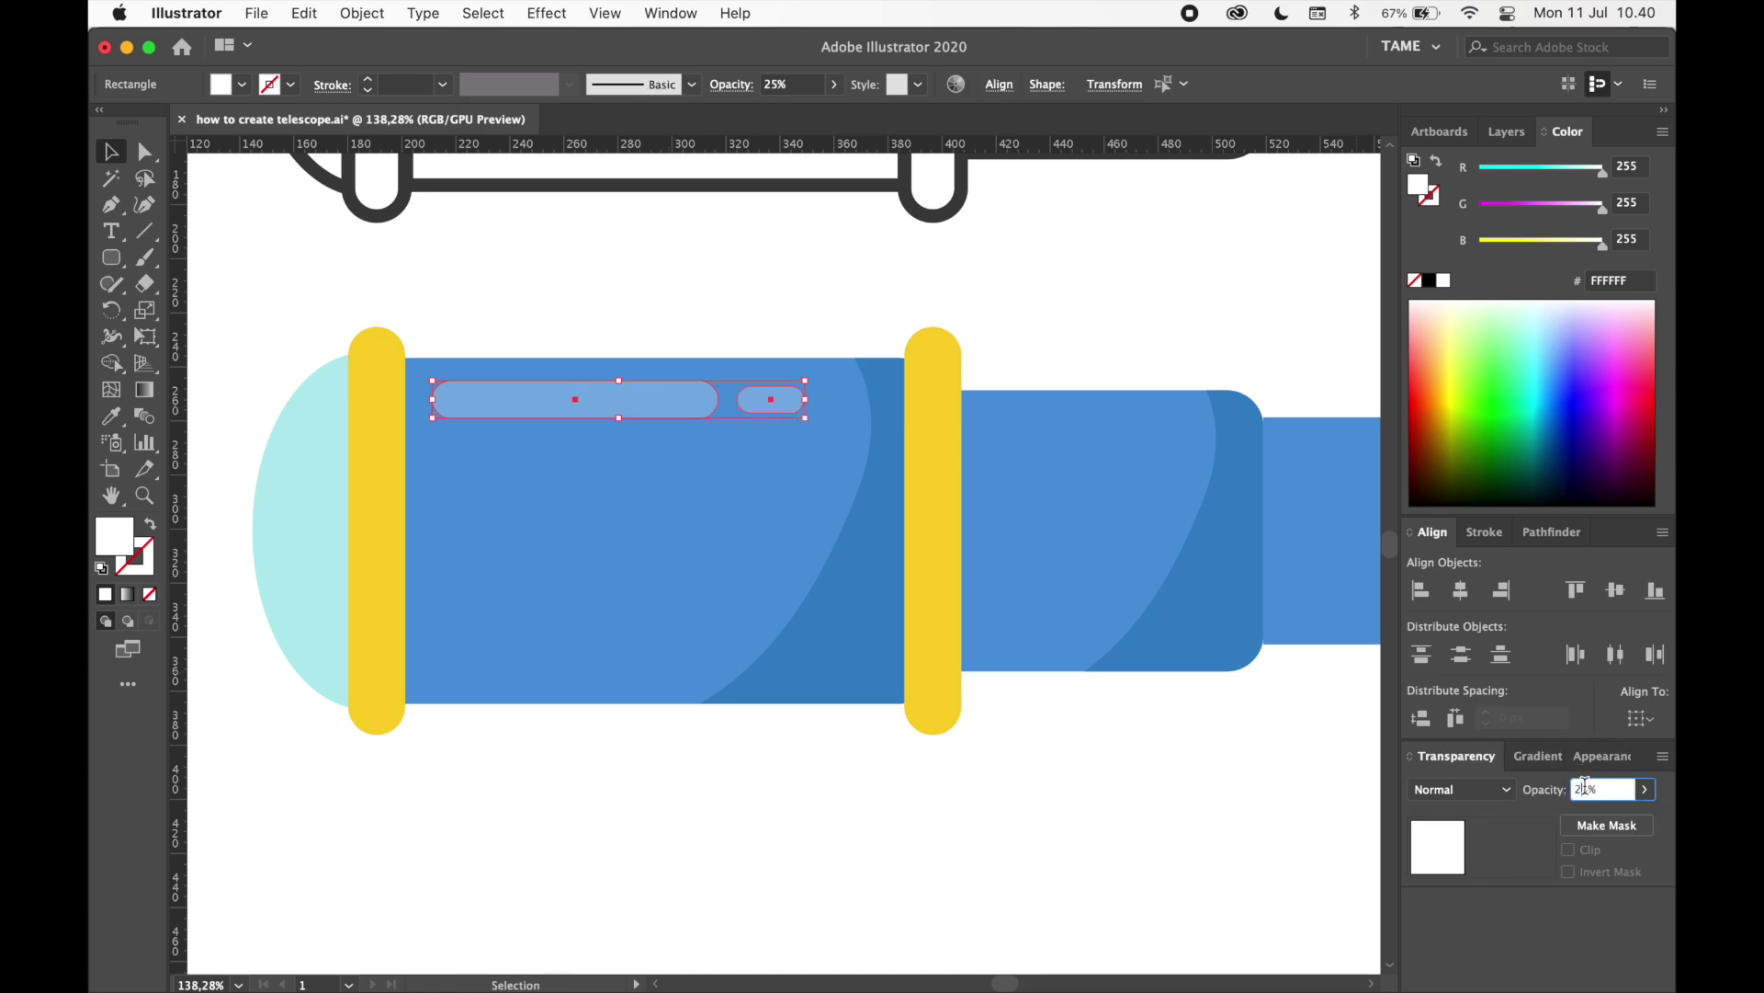
pyautogui.write('15')
pyautogui.click(1305, 814)
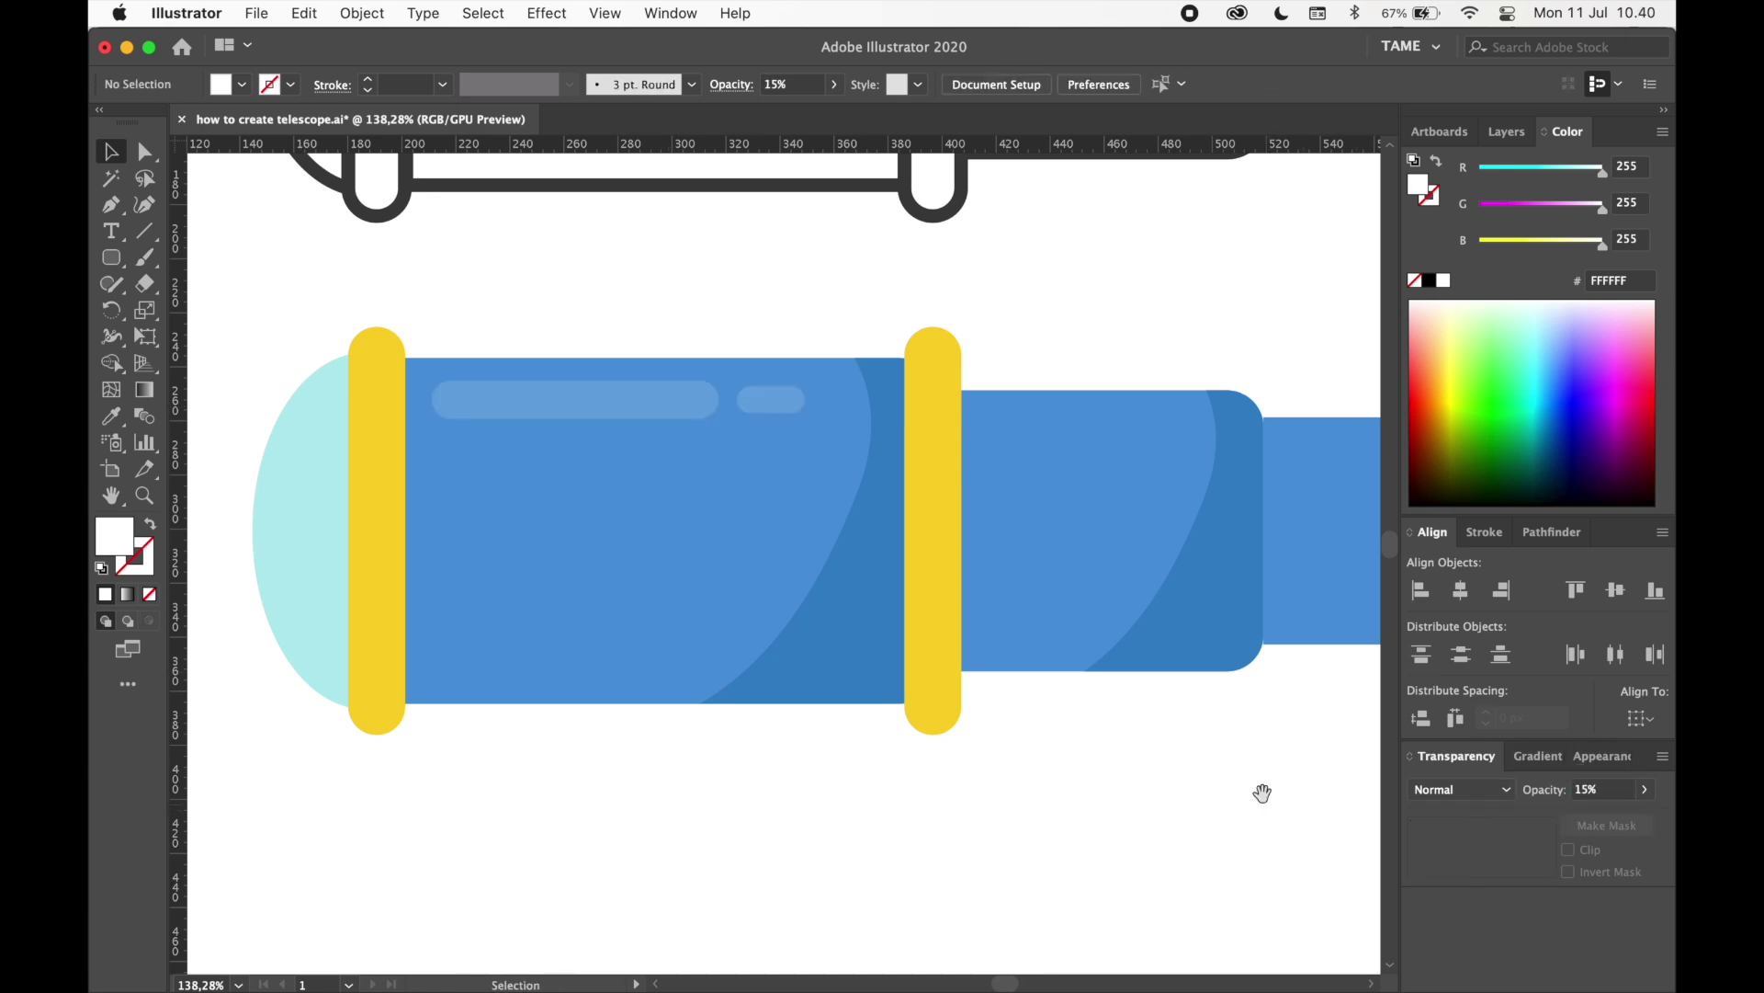
# - Copy both highlight bars onto the upper part of the second blue section and scale them down to fit
pyautogui.moveTo(1262, 792); pyautogui.dragTo(1176, 830)
pyautogui.click(678, 445)
pyautogui.keyDown('shift'); pyautogui.click(525, 448); pyautogui.keyUp('shift')
pyautogui.moveTo(525, 443); pyautogui.dragTo(1037, 457)
pyautogui.hscroll(3, 1061, 461)
pyautogui.moveTo(921, 485); pyautogui.dragTo(974, 482)
pyautogui.click(1010, 425)
pyautogui.click(972, 483)
pyautogui.click(1058, 373)
# - Copy the longer highlight bar from the second section onto the upper part of the third blue section
pyautogui.press('space')
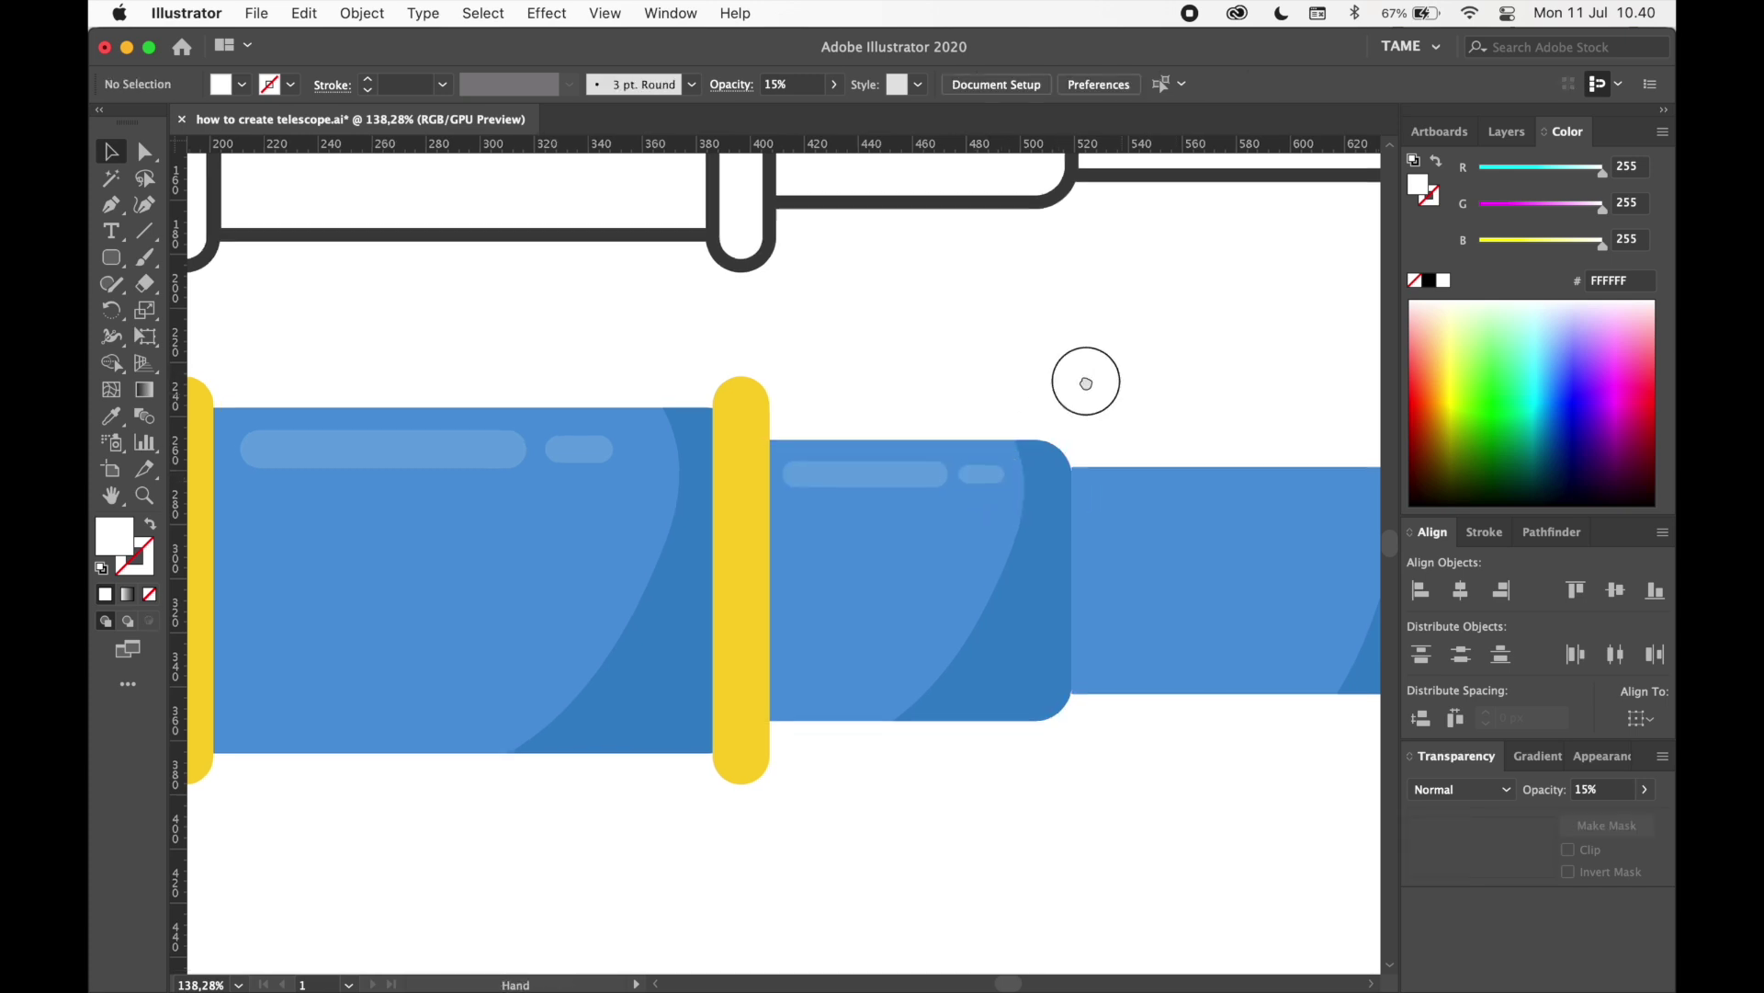
pyautogui.moveTo(1121, 396); pyautogui.dragTo(937, 410)
pyautogui.click(763, 492)
pyautogui.keyDown('shift'); pyautogui.click(816, 500); pyautogui.keyUp('shift')
pyautogui.moveTo(812, 502); pyautogui.dragTo(1114, 517)
pyautogui.click(1131, 436)
# - Copy the third section's highlight bar onto the smallest blue section and scale it down to fit
pyautogui.press('space')
pyautogui.moveTo(1088, 432); pyautogui.dragTo(789, 370)
pyautogui.moveTo(814, 457); pyautogui.dragTo(1075, 473)
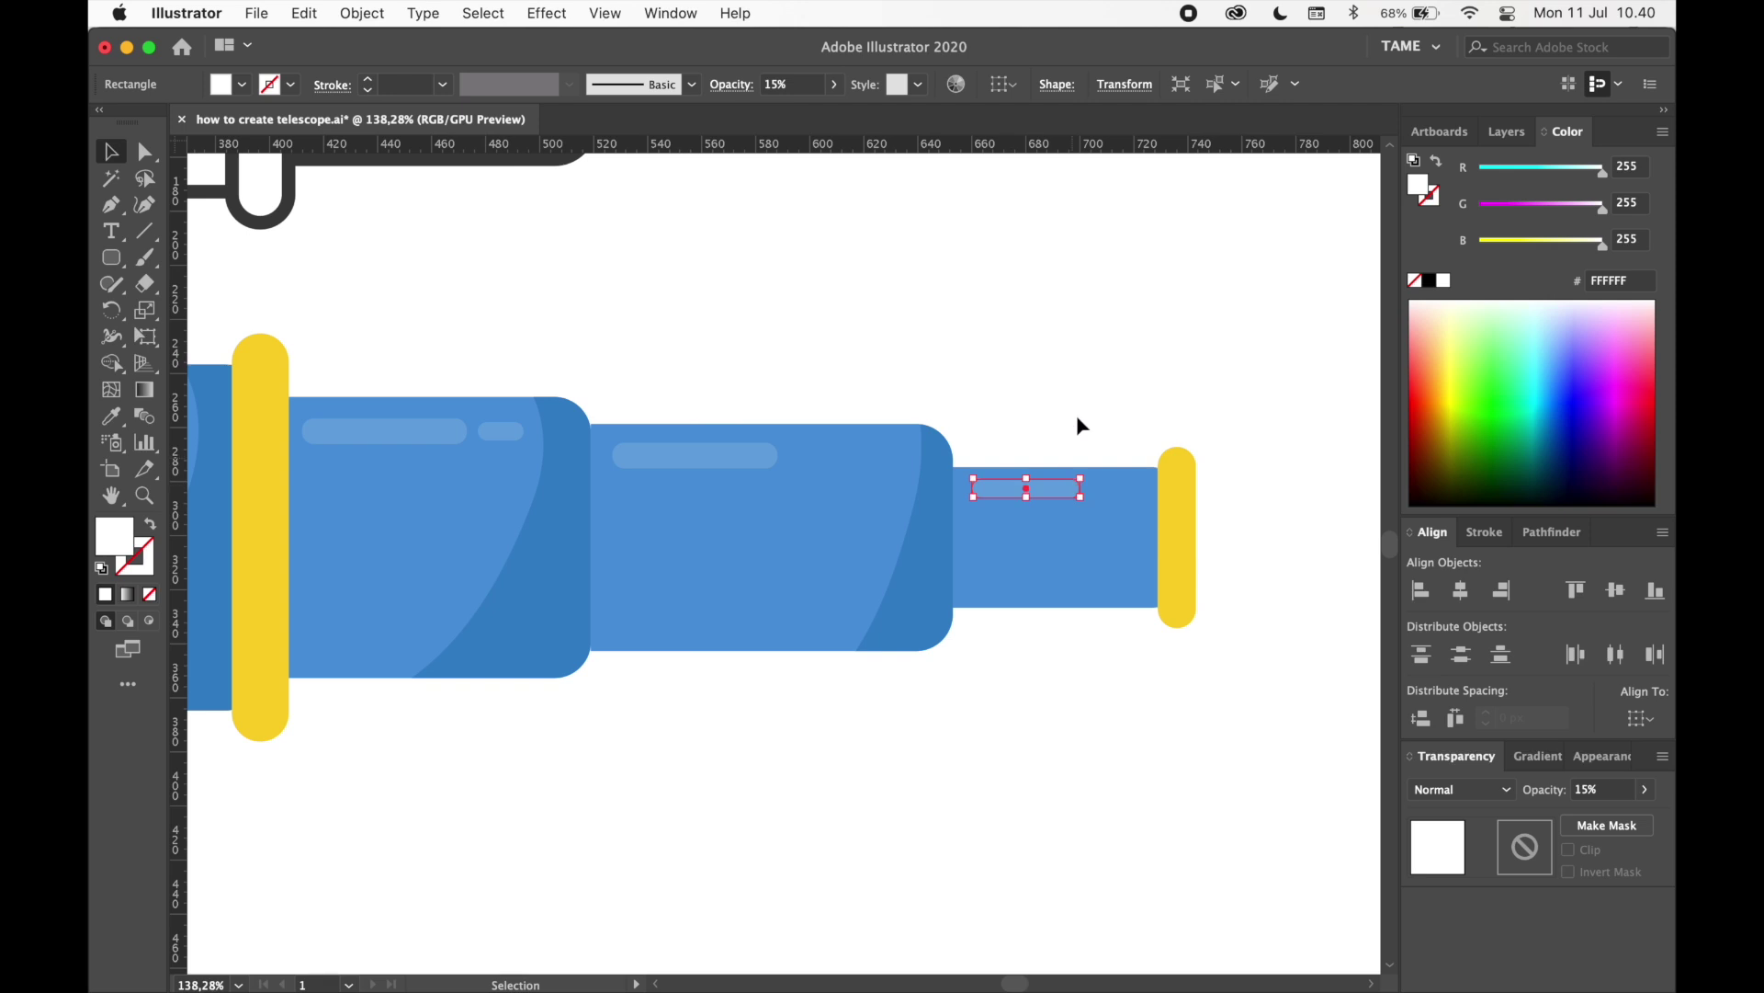
pyautogui.click(1081, 399)
pyautogui.moveTo(1082, 399); pyautogui.dragTo(1100, 405)
# - Lengthen the highlight bar on the third blue section and fine-tune its width
pyautogui.click(781, 459)
pyautogui.moveTo(796, 469); pyautogui.dragTo(888, 476)
pyautogui.click(928, 383)
pyautogui.moveTo(928, 382); pyautogui.dragTo(976, 394)
pyautogui.scroll(-3, 1011, 383)
pyautogui.scroll(-1, 1012, 383)
pyautogui.scroll(3, 916, 438)
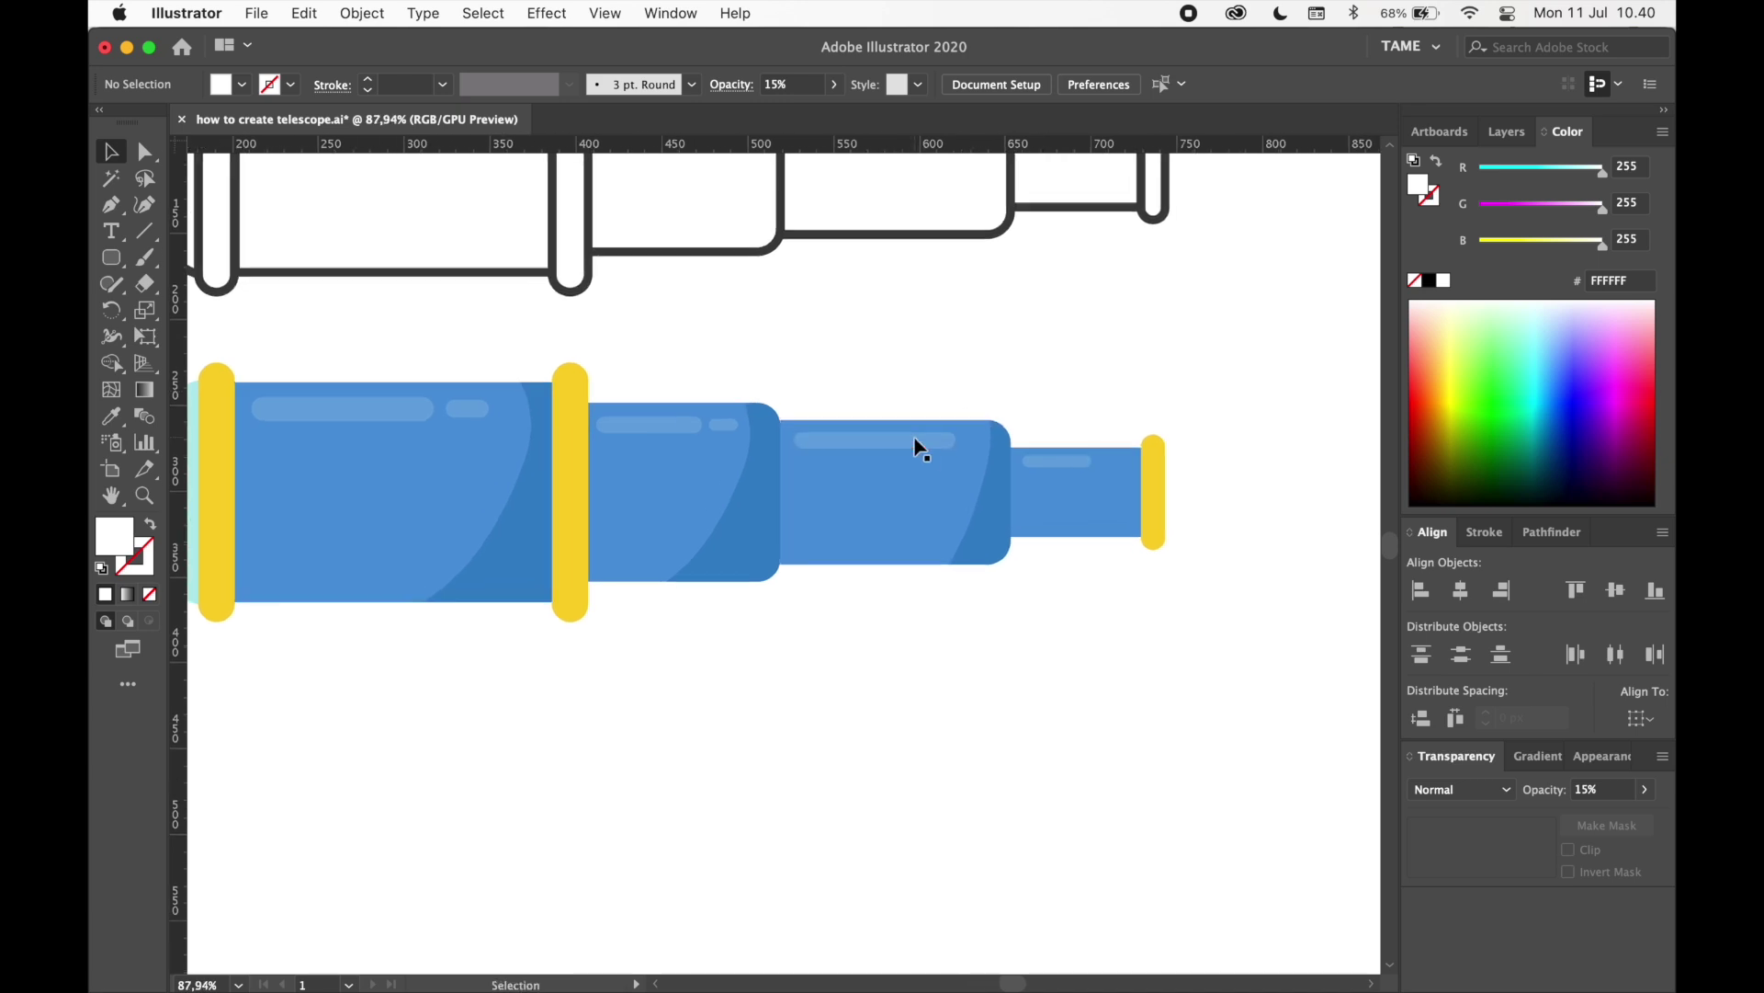
pyautogui.scroll(-1, 917, 447)
pyautogui.click(923, 445)
pyautogui.moveTo(959, 435)
pyautogui.mouseDown()
pyautogui.moveTo(965, 413)
pyautogui.moveTo(942, 429)
pyautogui.mouseUp()
pyautogui.moveTo(937, 429); pyautogui.dragTo(917, 440)
pyautogui.click(950, 382)
# - Draw a closed shadow shape with the Pen tool over the rear part of the turquoise lens, giving it a curved front edge
pyautogui.click(864, 363)
pyautogui.moveTo(864, 363); pyautogui.dragTo(1062, 424)
pyautogui.scroll(-4, 990, 373)
pyautogui.scroll(4, 666, 342)
pyautogui.moveTo(703, 415); pyautogui.dragTo(761, 378)
pyautogui.click(555, 483)
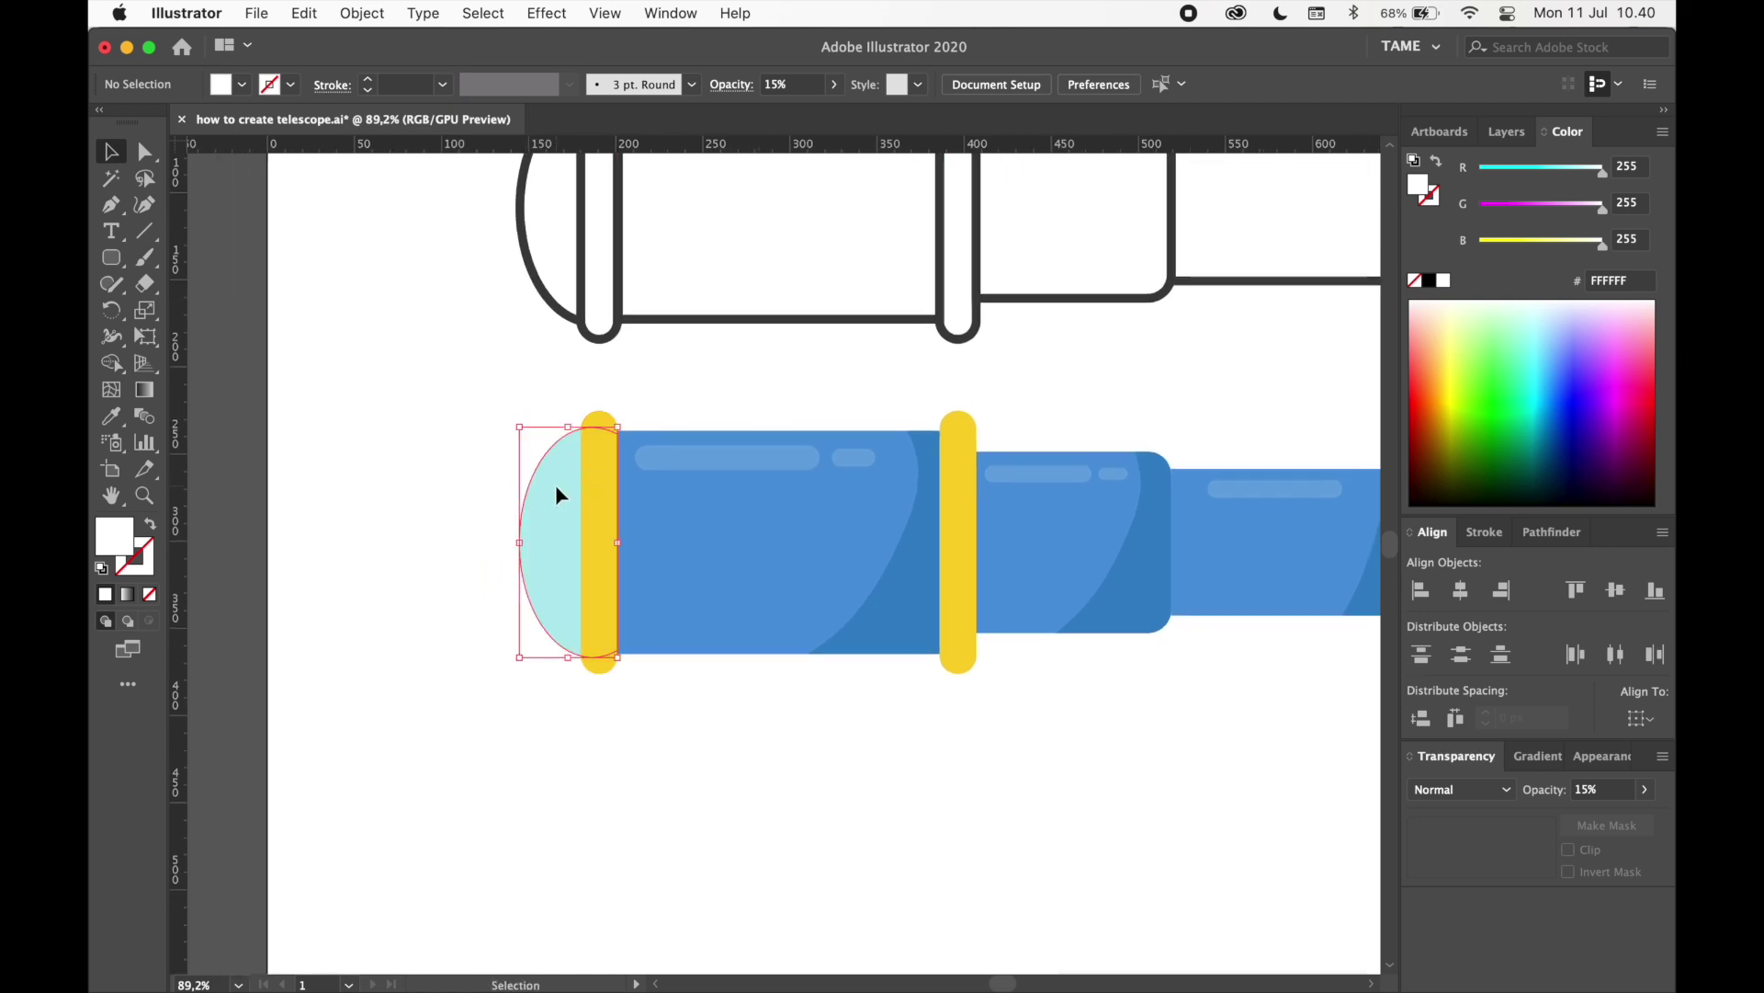
pyautogui.scroll(4, 497, 433)
pyautogui.click(111, 207)
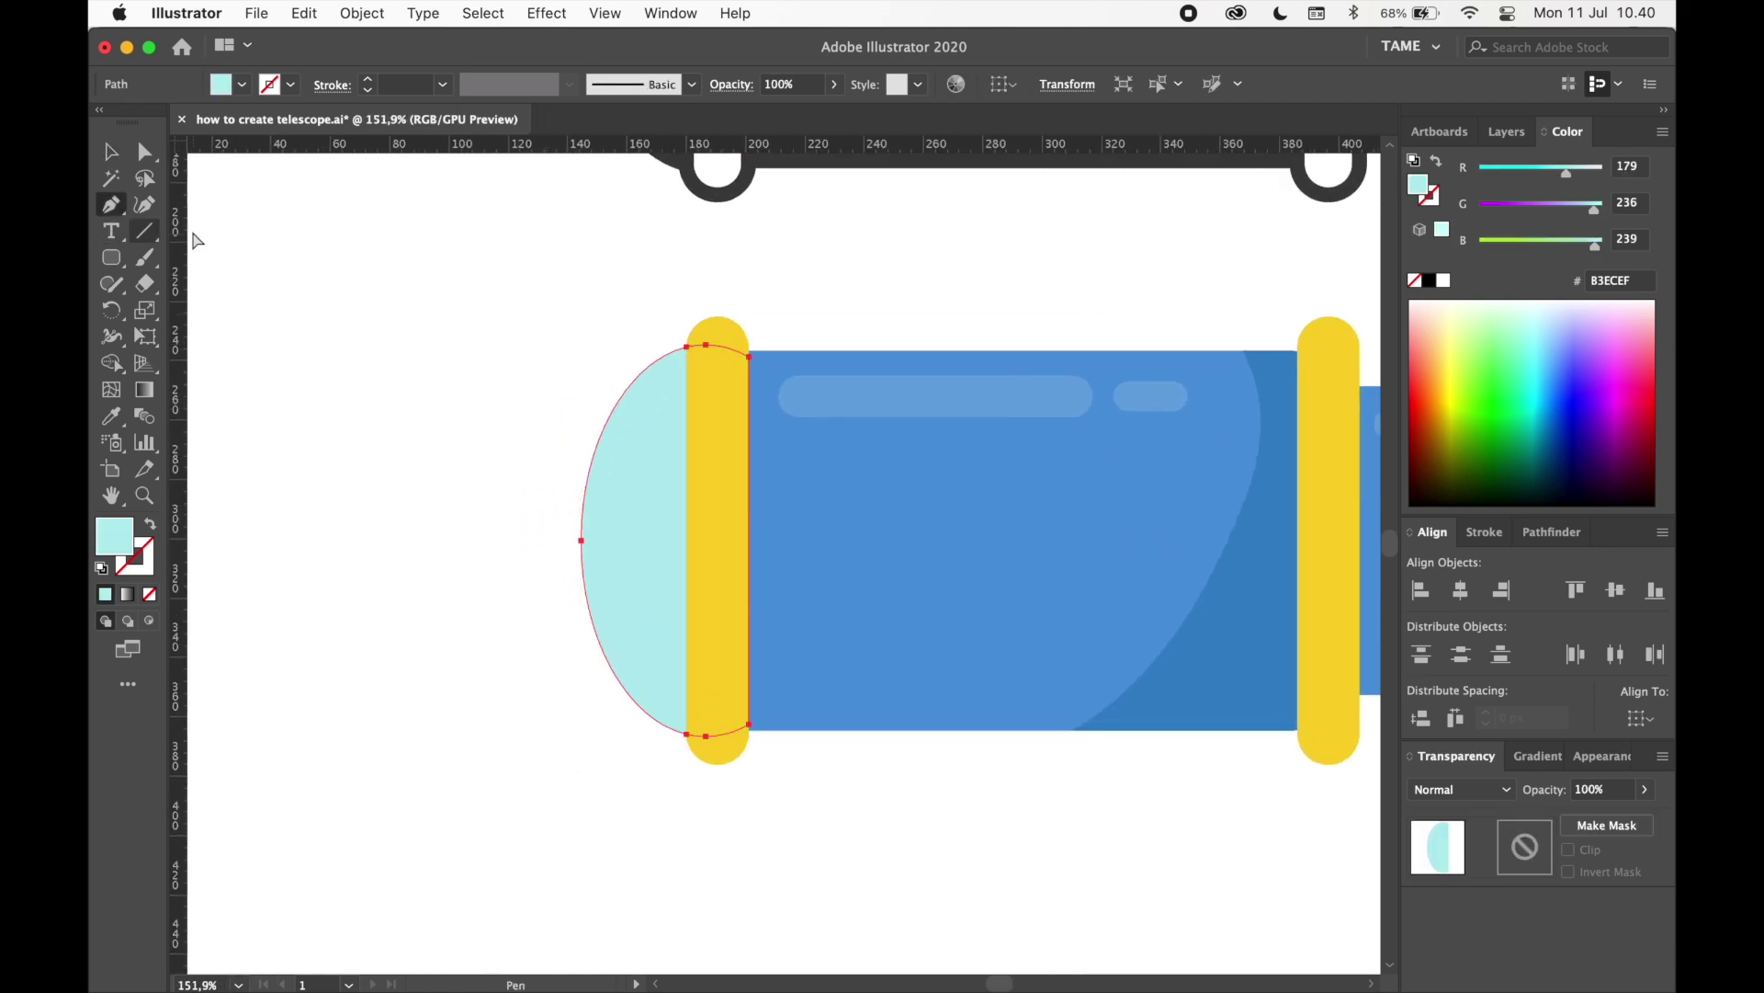
pyautogui.click(633, 304)
pyautogui.moveTo(680, 533); pyautogui.dragTo(672, 740)
pyautogui.click(583, 745)
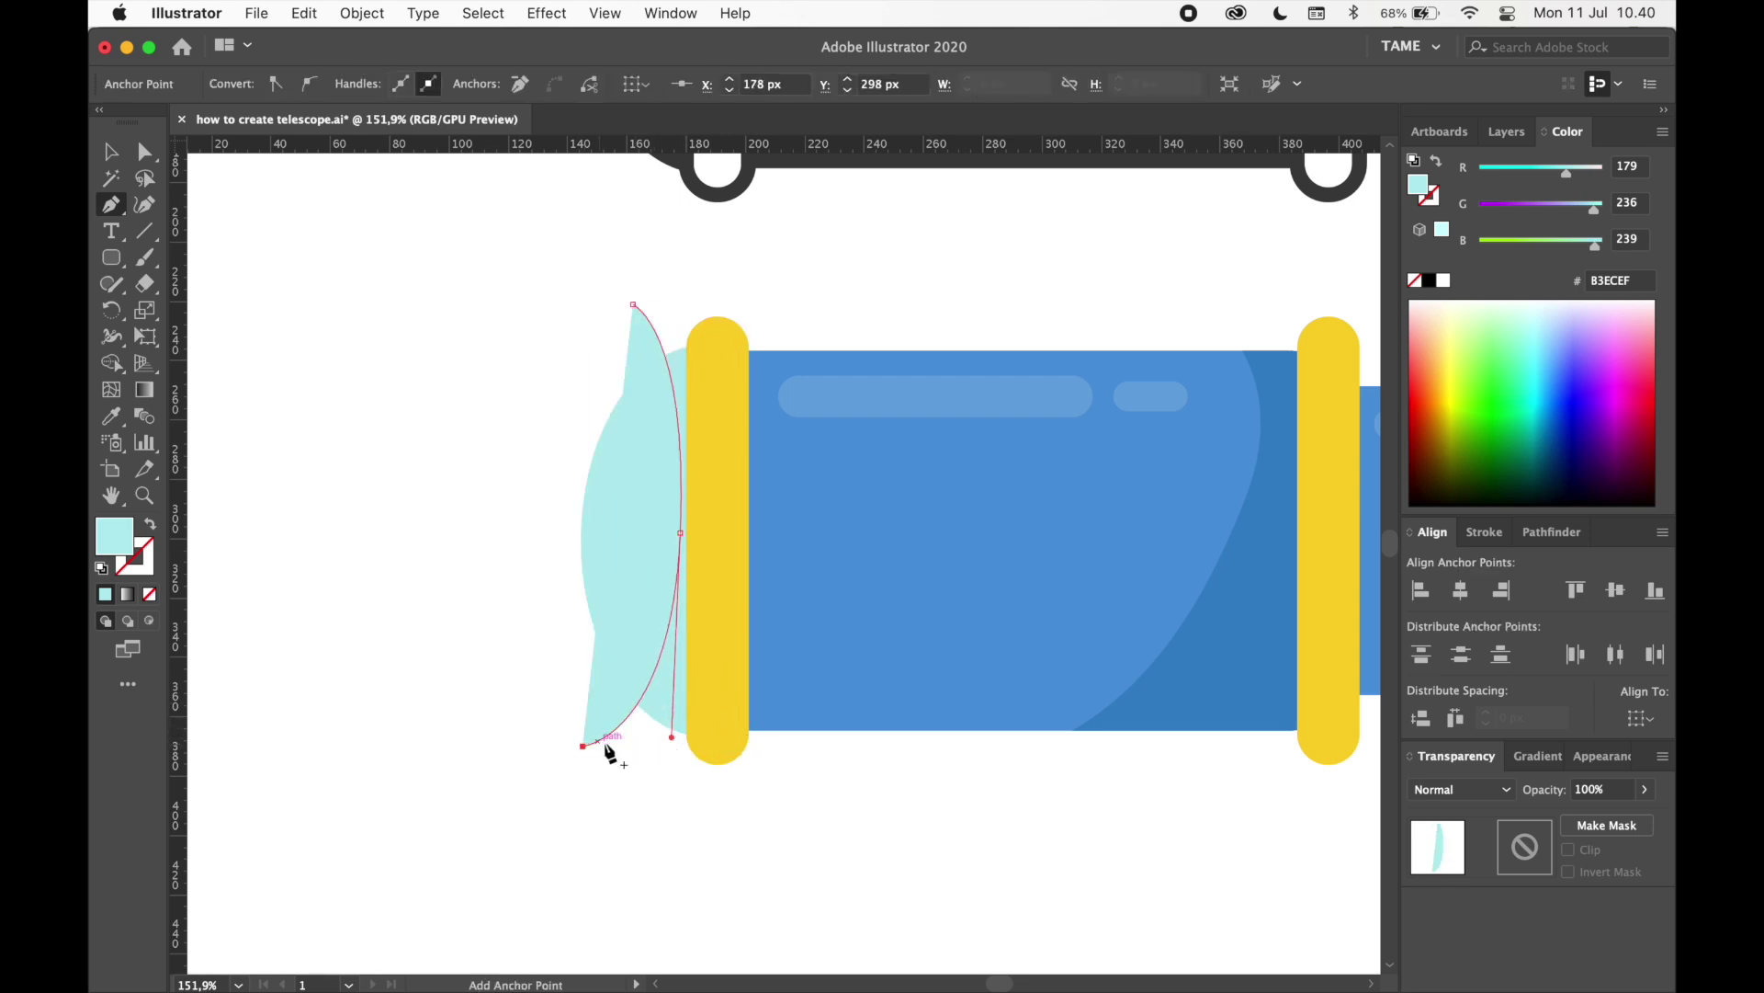
pyautogui.click(716, 746)
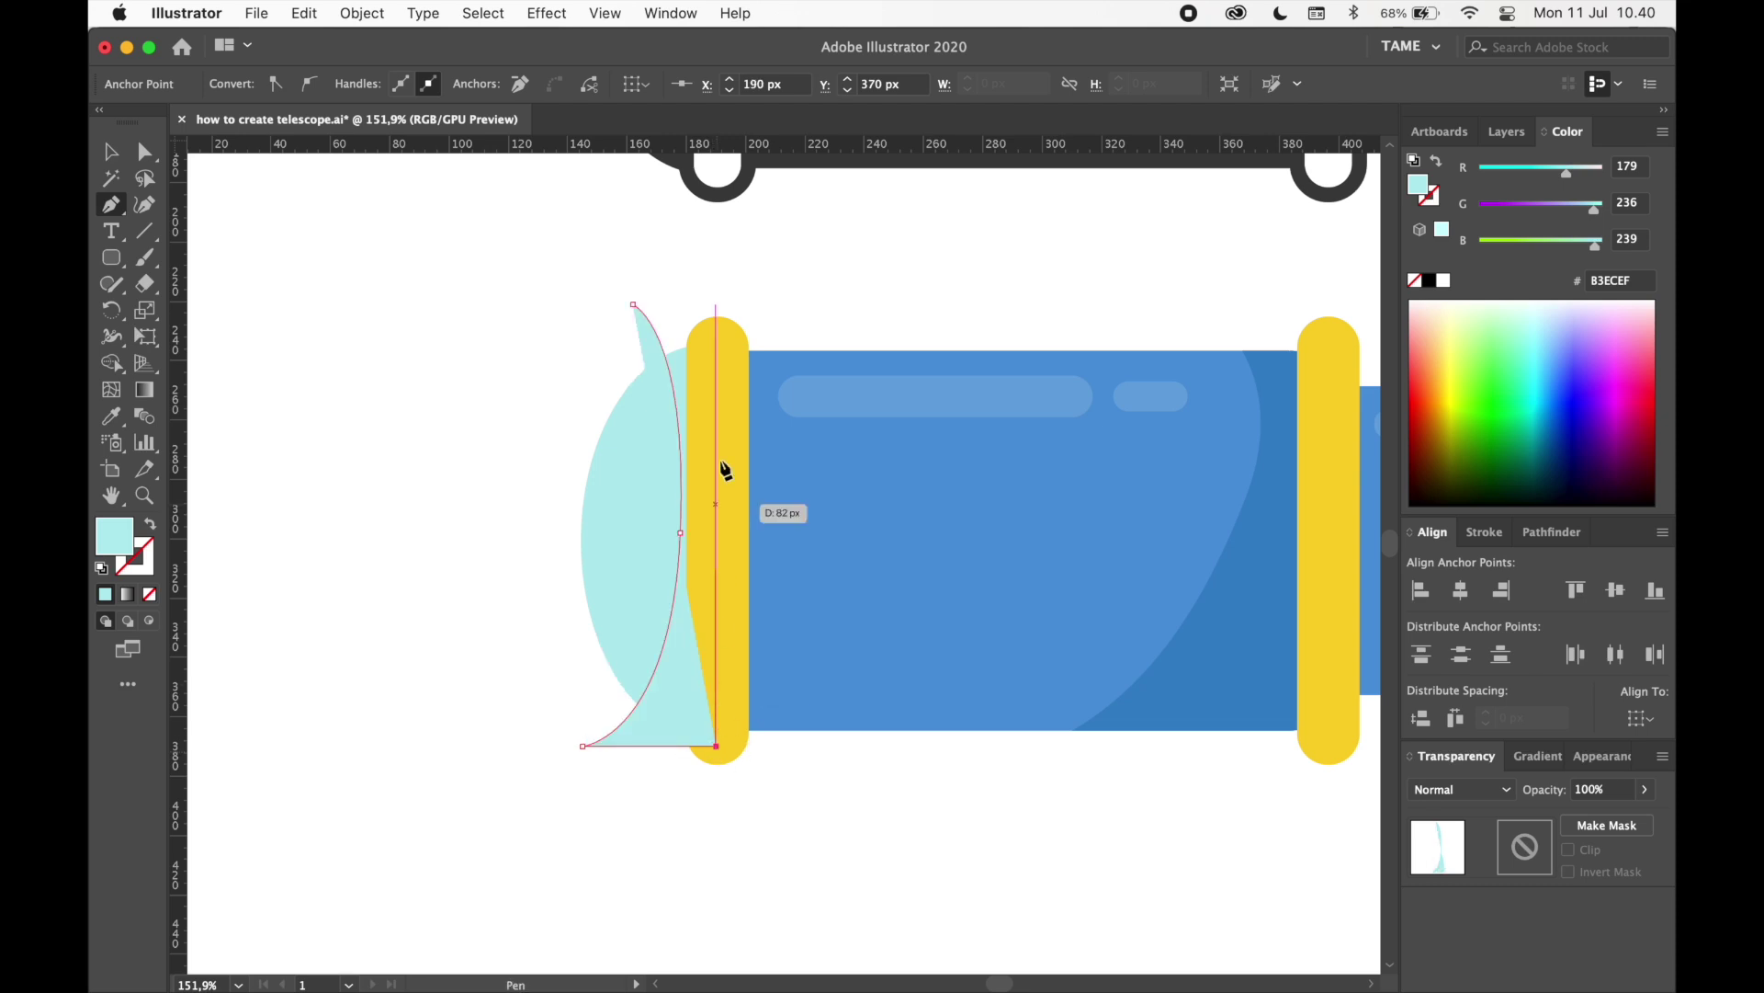
pyautogui.keyDown('shift'); pyautogui.click(716, 315); pyautogui.keyUp('shift')
pyautogui.click(633, 303)
# - Trim the parts of the new shadow shape that extend beyond the turquoise lens with the Shape Builder
pyautogui.press('v')
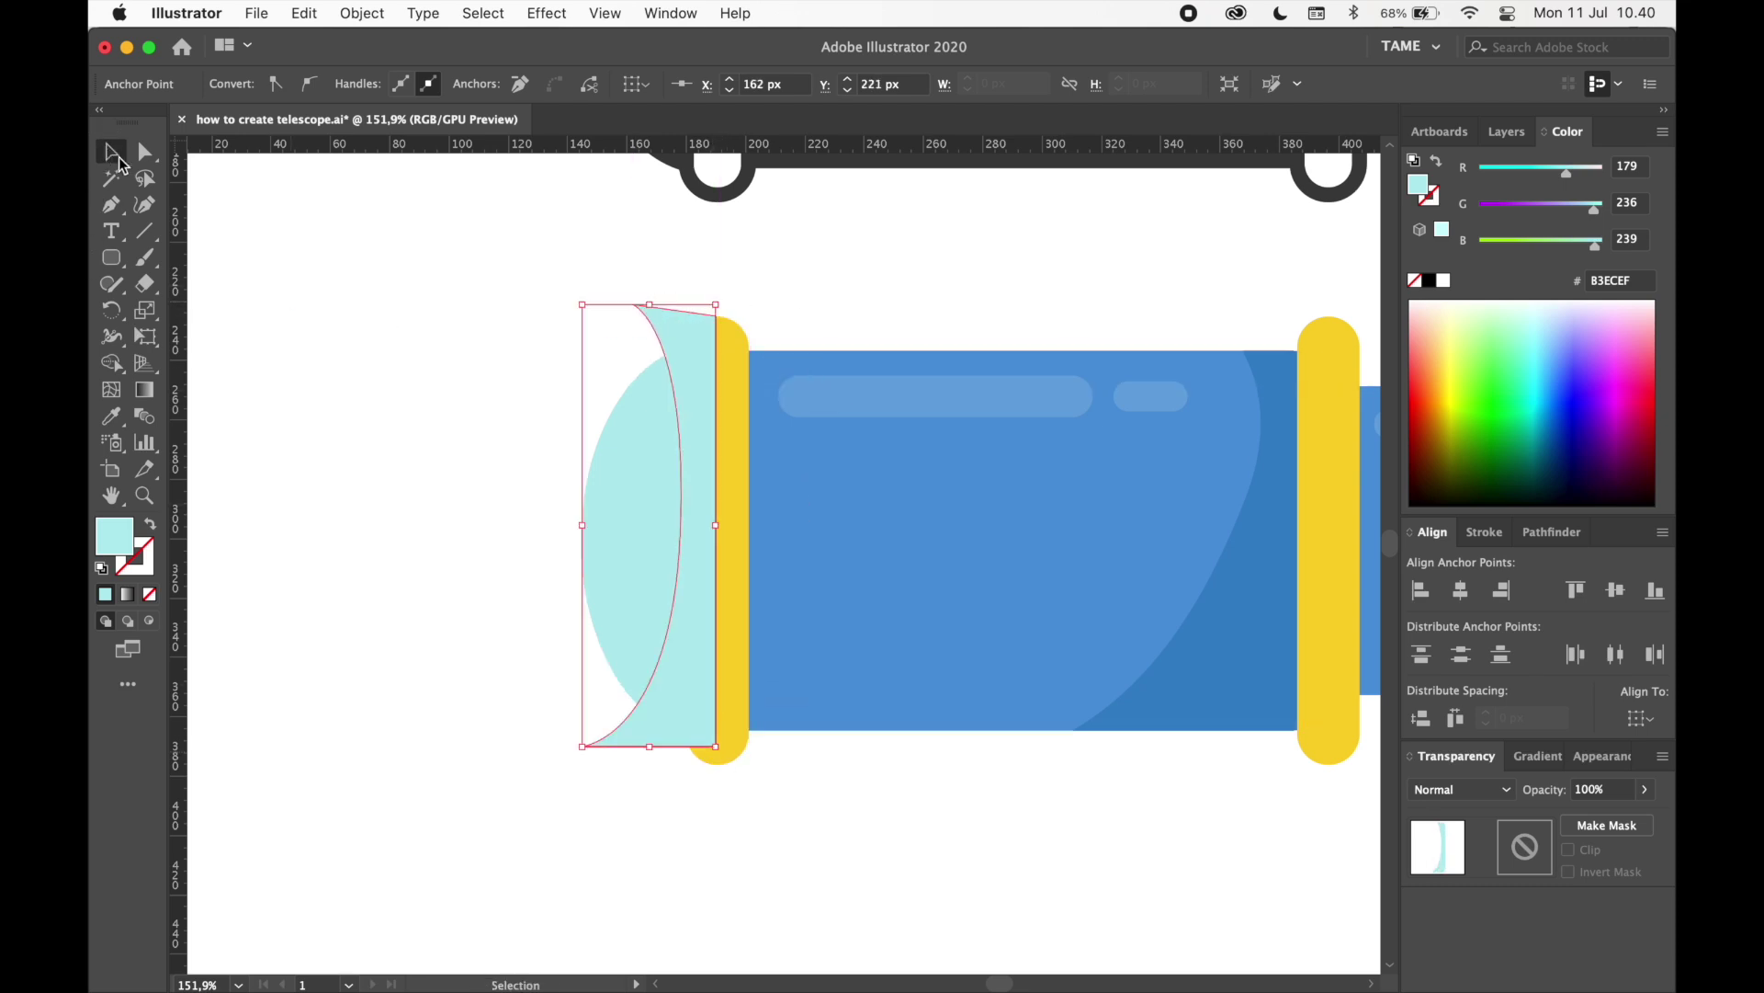
pyautogui.keyDown('shift'); pyautogui.click(611, 495); pyautogui.keyUp('shift')
pyautogui.click(109, 365)
pyautogui.keyDown('alt'); pyautogui.click(686, 334); pyautogui.keyUp('alt')
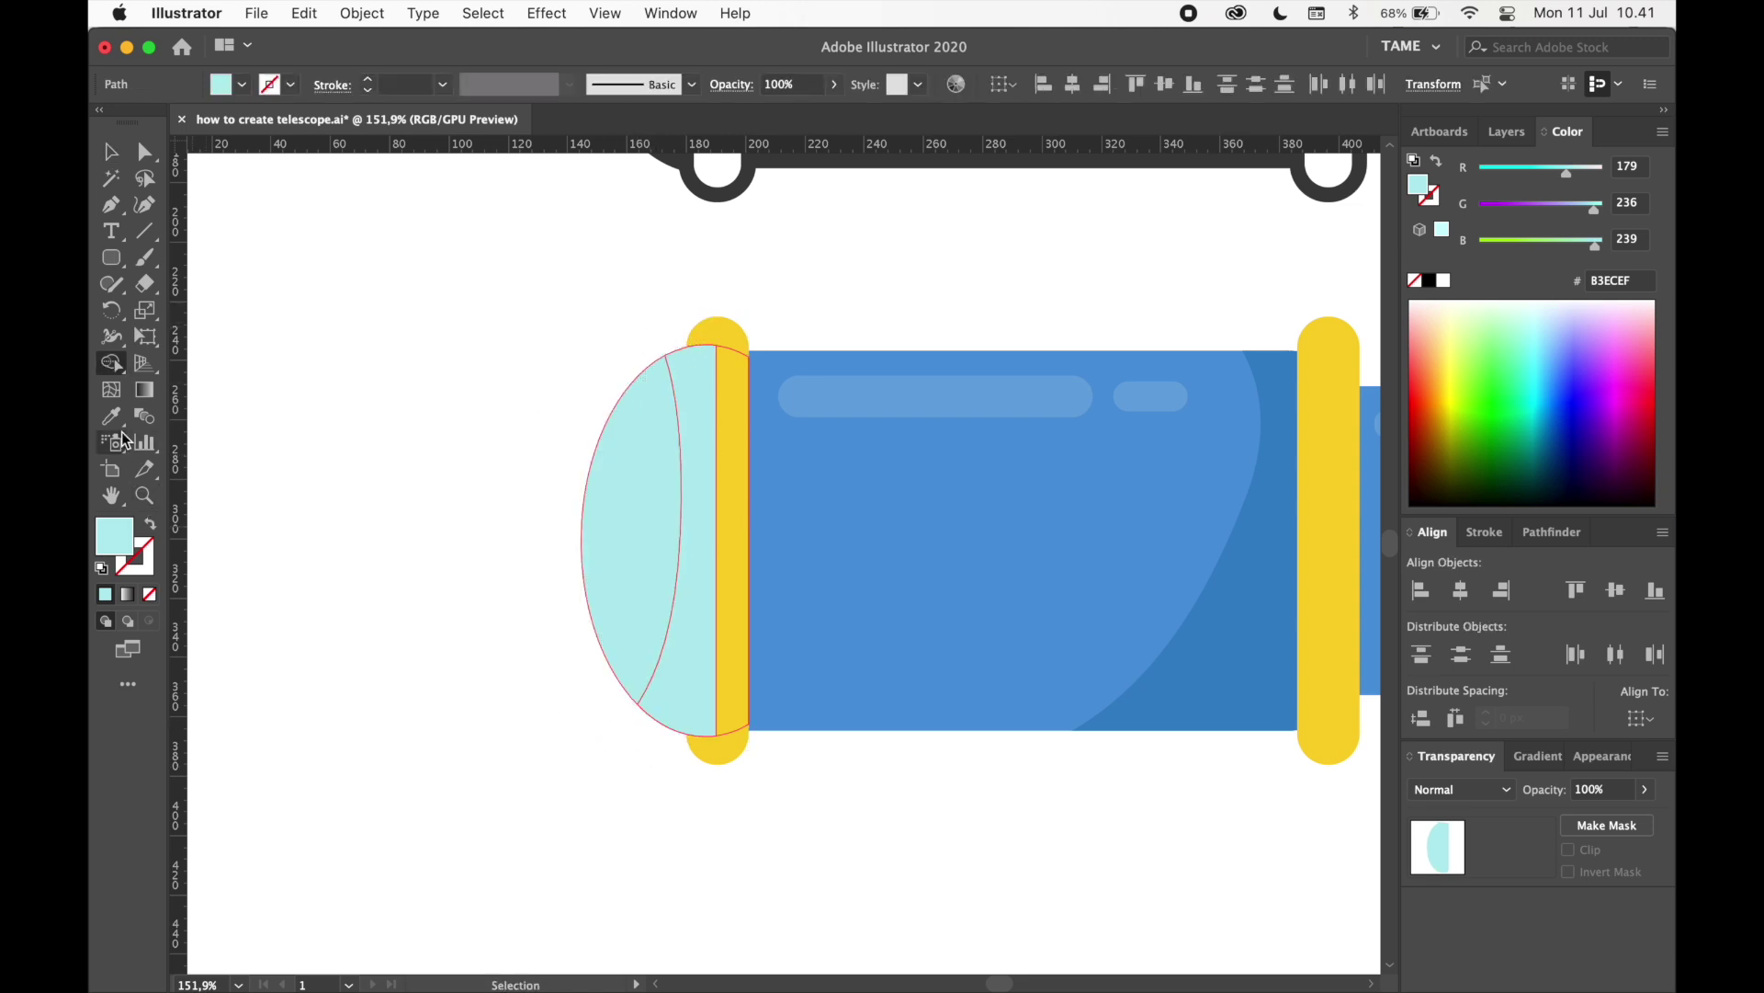
# - Fill the rear shadow shape of the lens with the darker turquoise 8DCECE
pyautogui.doubleClick(123, 536)
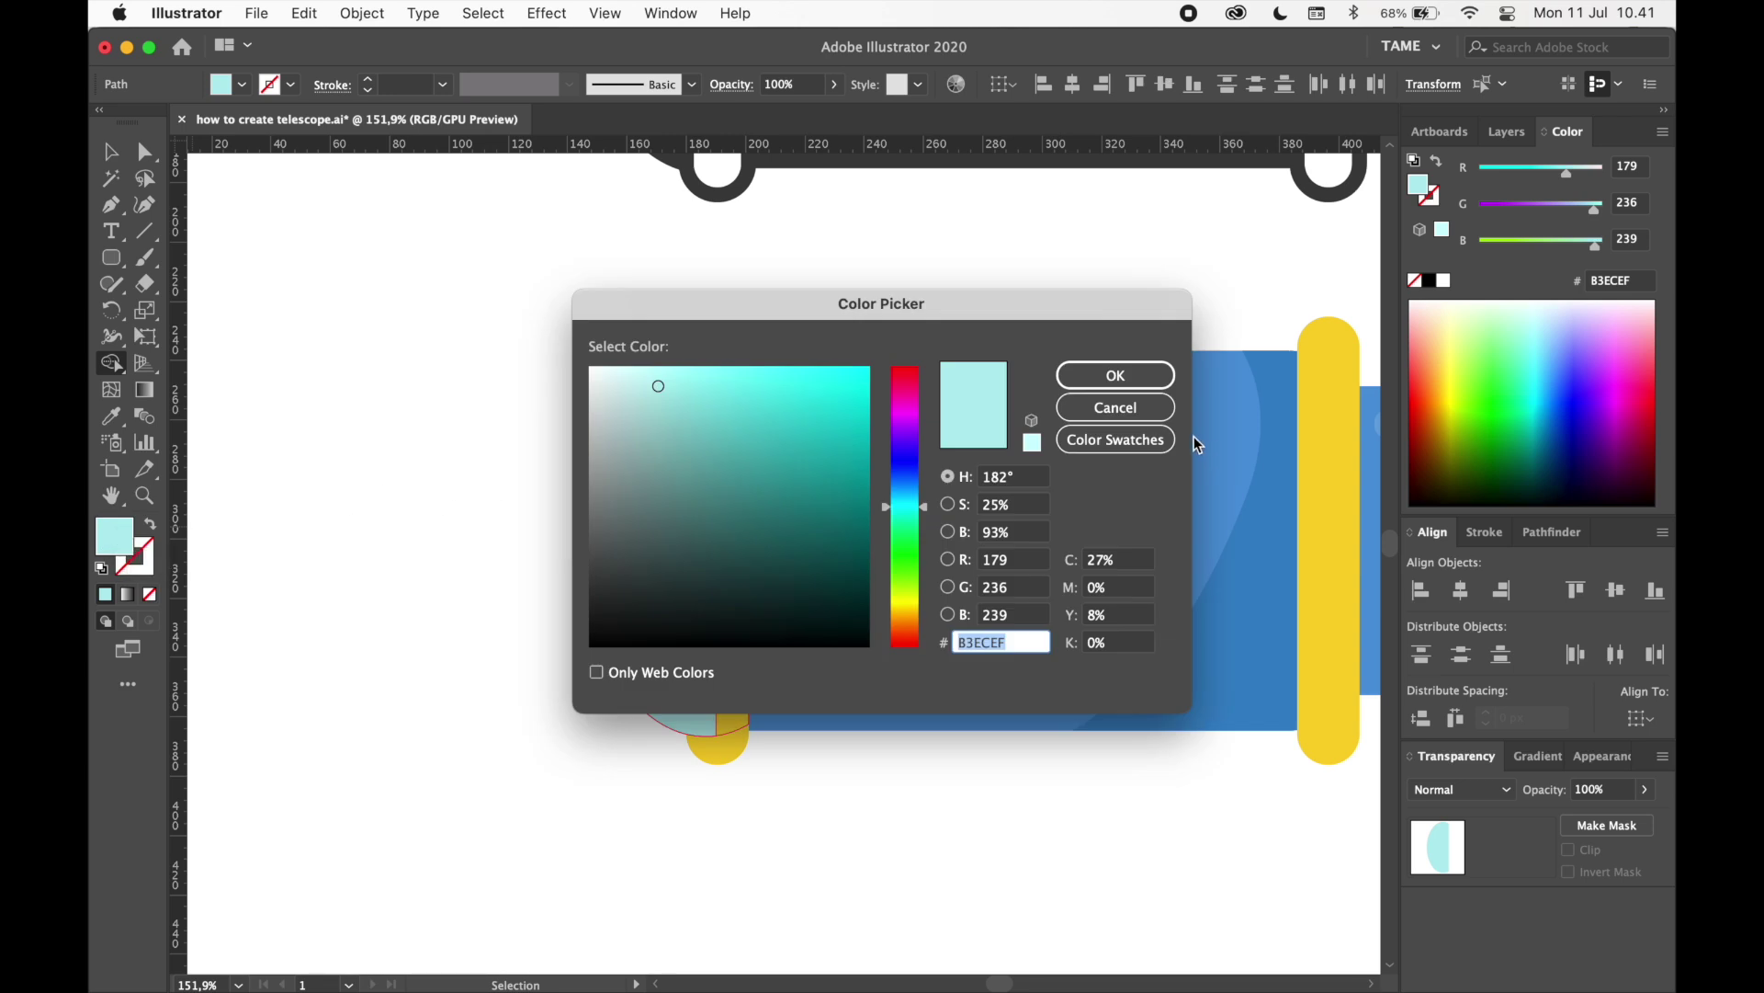
pyautogui.click(1090, 409)
pyautogui.press('v')
pyautogui.click(623, 713)
pyautogui.click(662, 690)
pyautogui.doubleClick(122, 531)
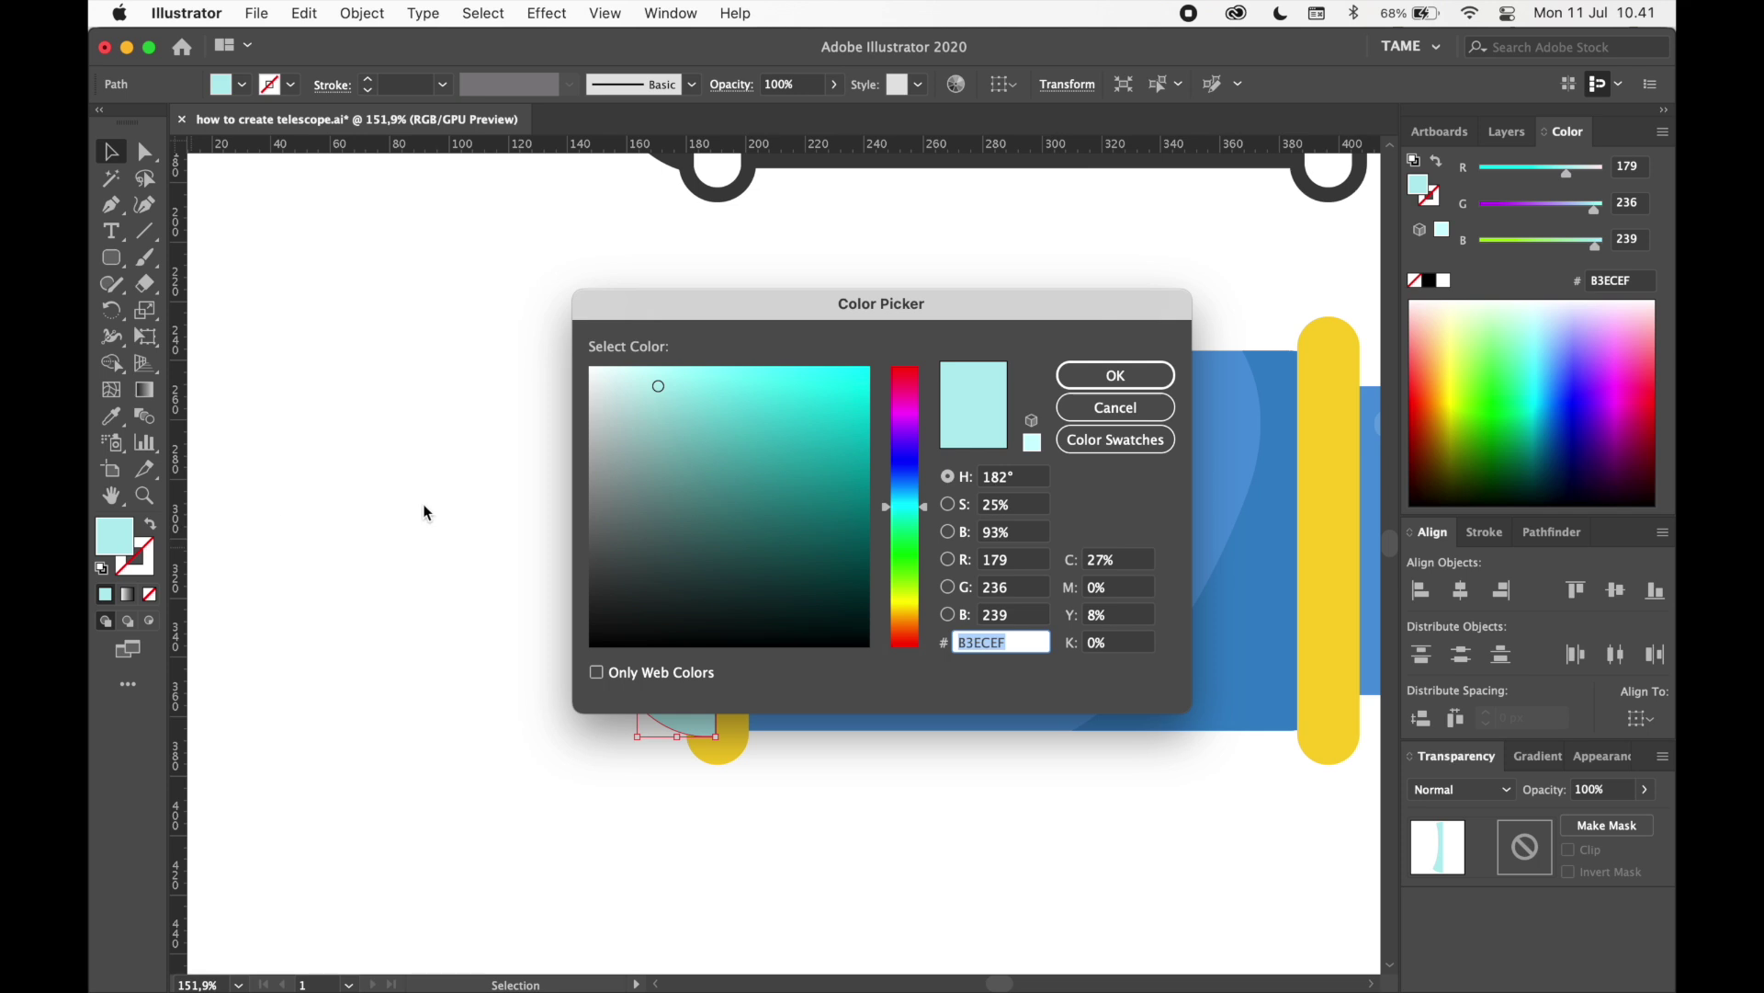
pyautogui.write('8DCECE')
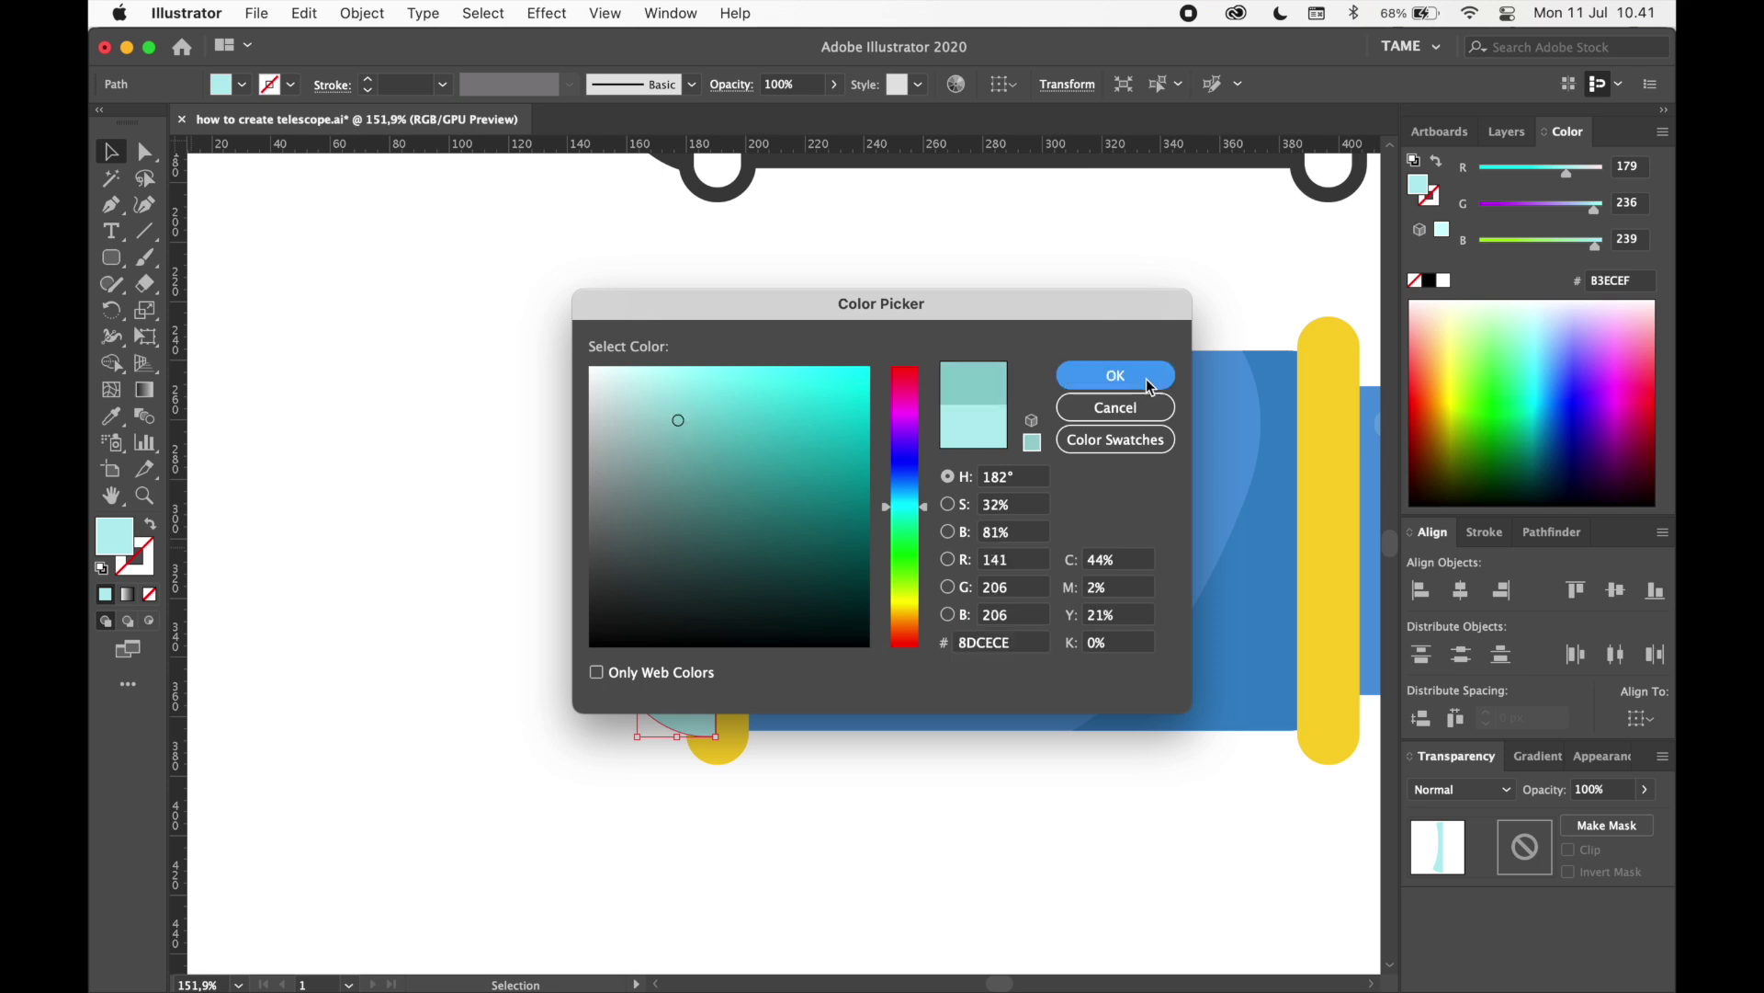
pyautogui.click(1145, 376)
# - Shift the light turquoise lens shape slightly forward and send it and its shadow behind the yellow bar
pyautogui.moveTo(609, 406); pyautogui.dragTo(602, 407)
pyautogui.click(687, 421)
pyautogui.keyDown('shift'); pyautogui.click(622, 457); pyautogui.keyUp('shift')
pyautogui.press('super+shift+bracketleft')
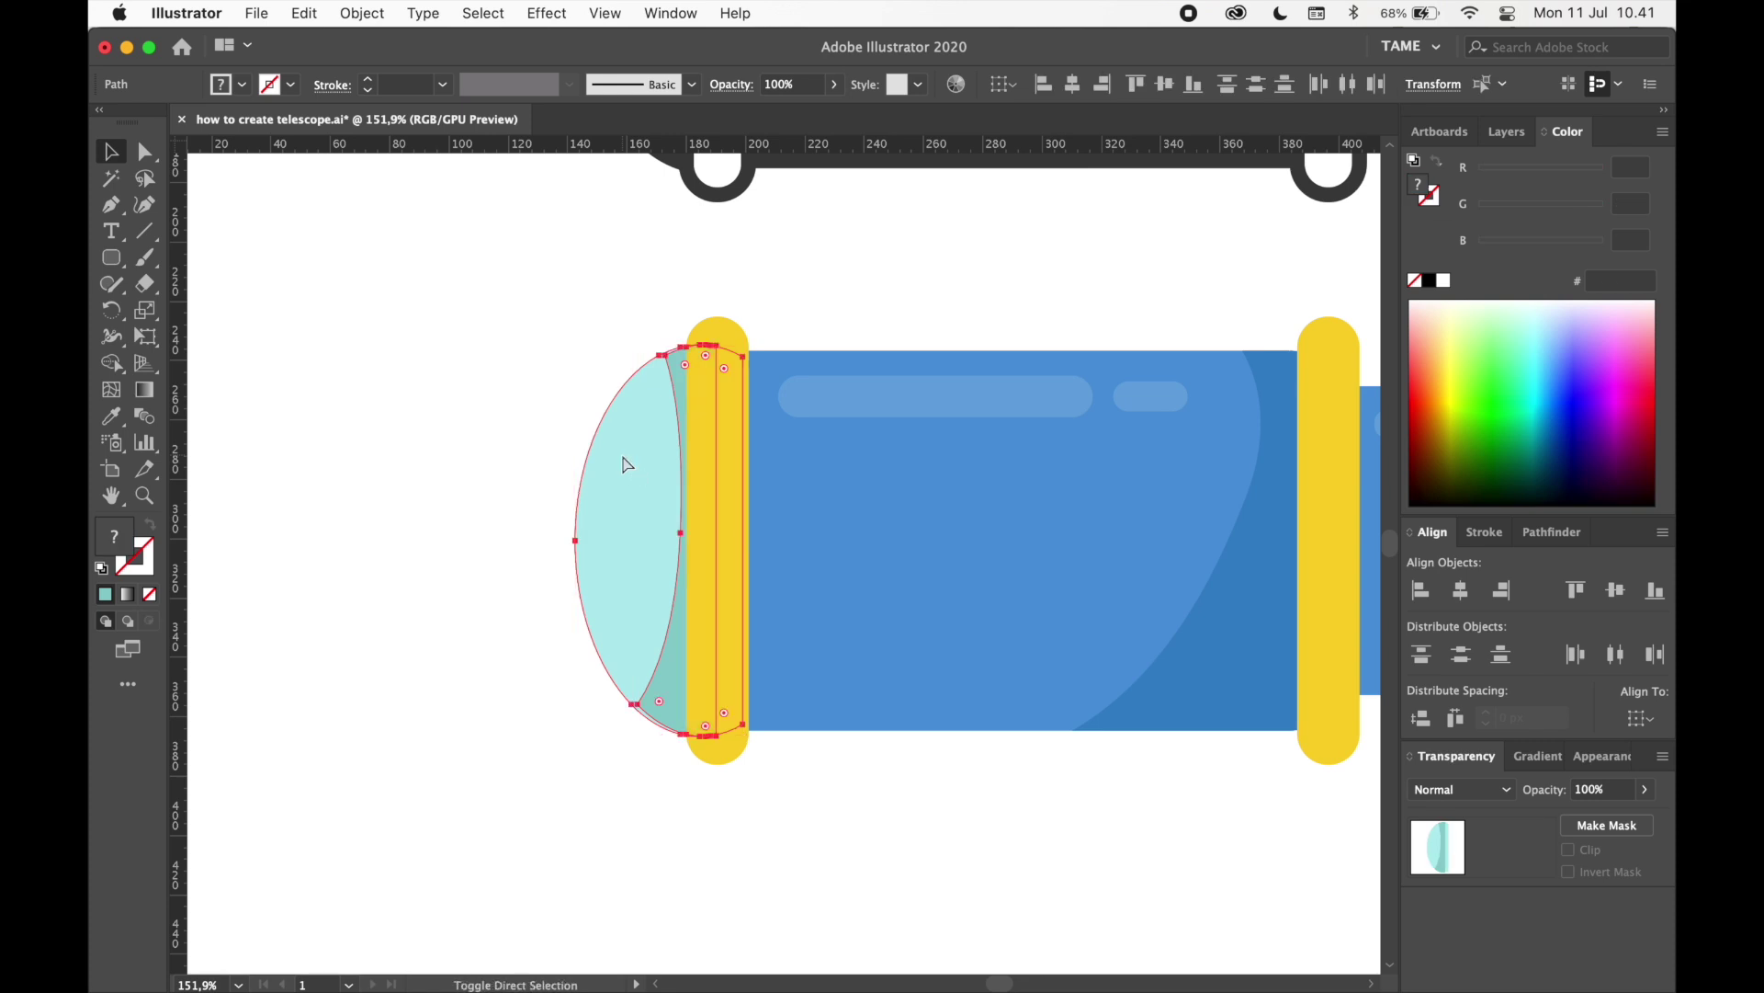
pyautogui.click(428, 420)
pyautogui.moveTo(412, 425); pyautogui.dragTo(408, 435)
# - Draw a small closed, curved highlight shape with the Pen tool near the lens's upper front edge
pyautogui.click(110, 204)
pyautogui.scroll(3, 606, 405)
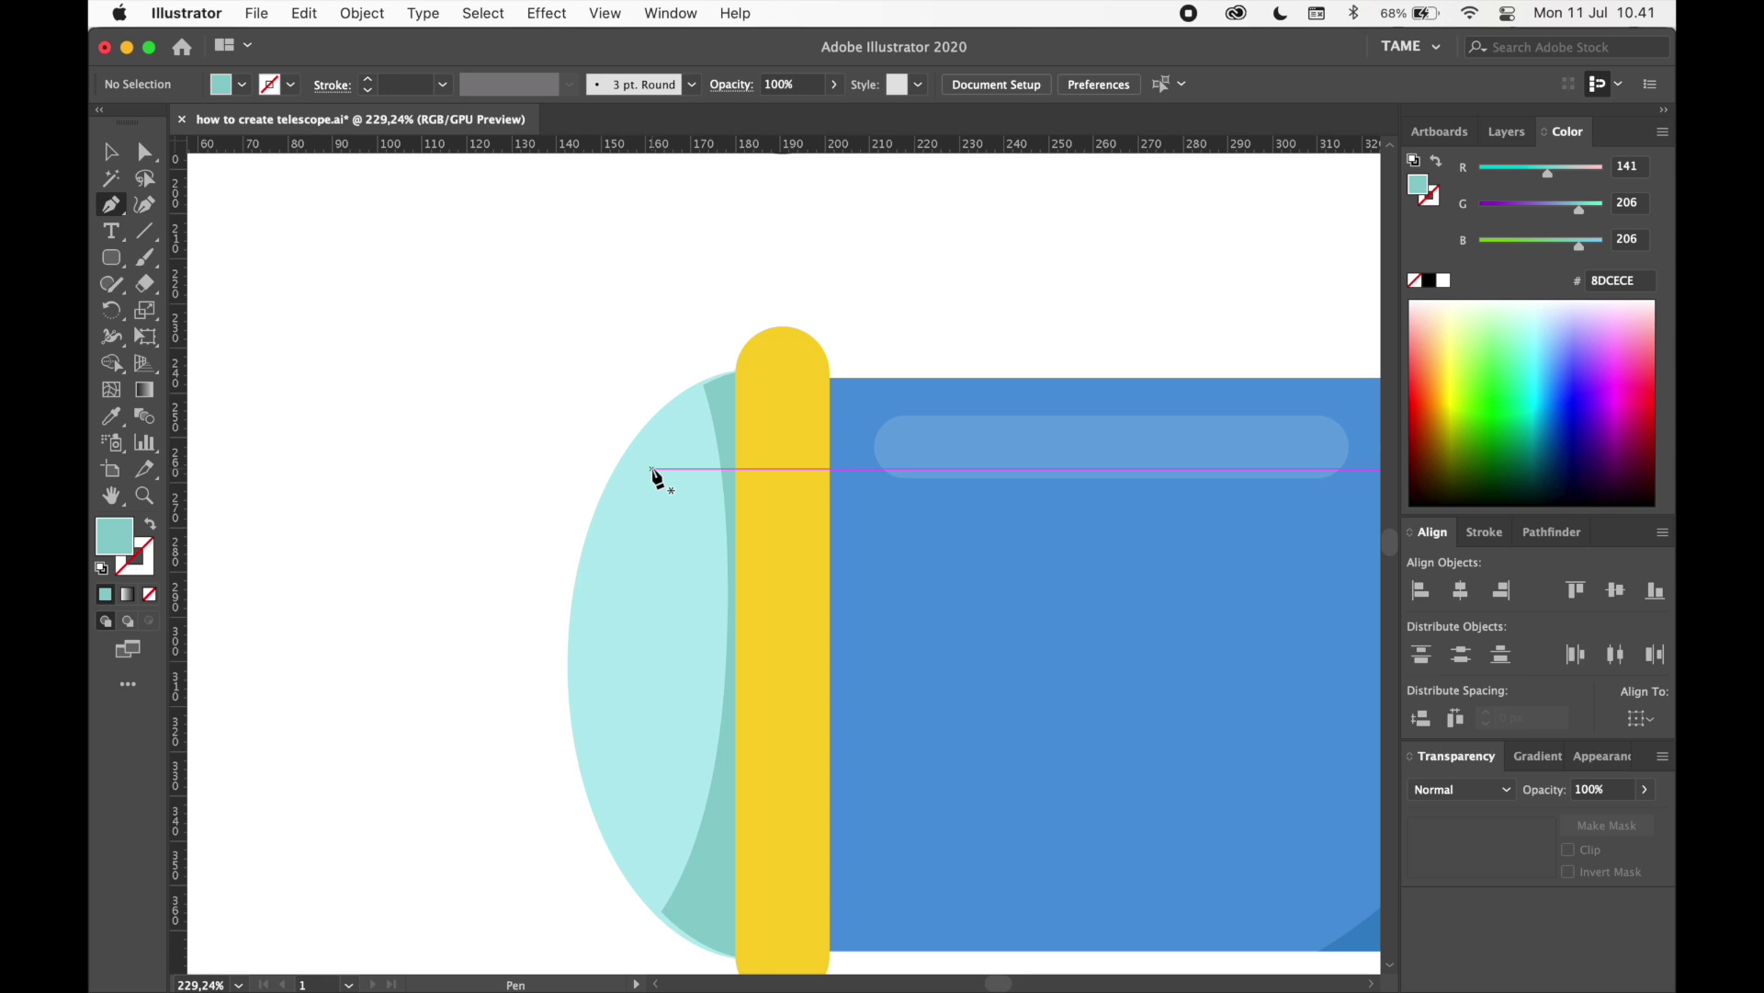
pyautogui.click(650, 469)
pyautogui.moveTo(607, 609); pyautogui.dragTo(611, 622)
pyautogui.moveTo(665, 538); pyautogui.dragTo(669, 534)
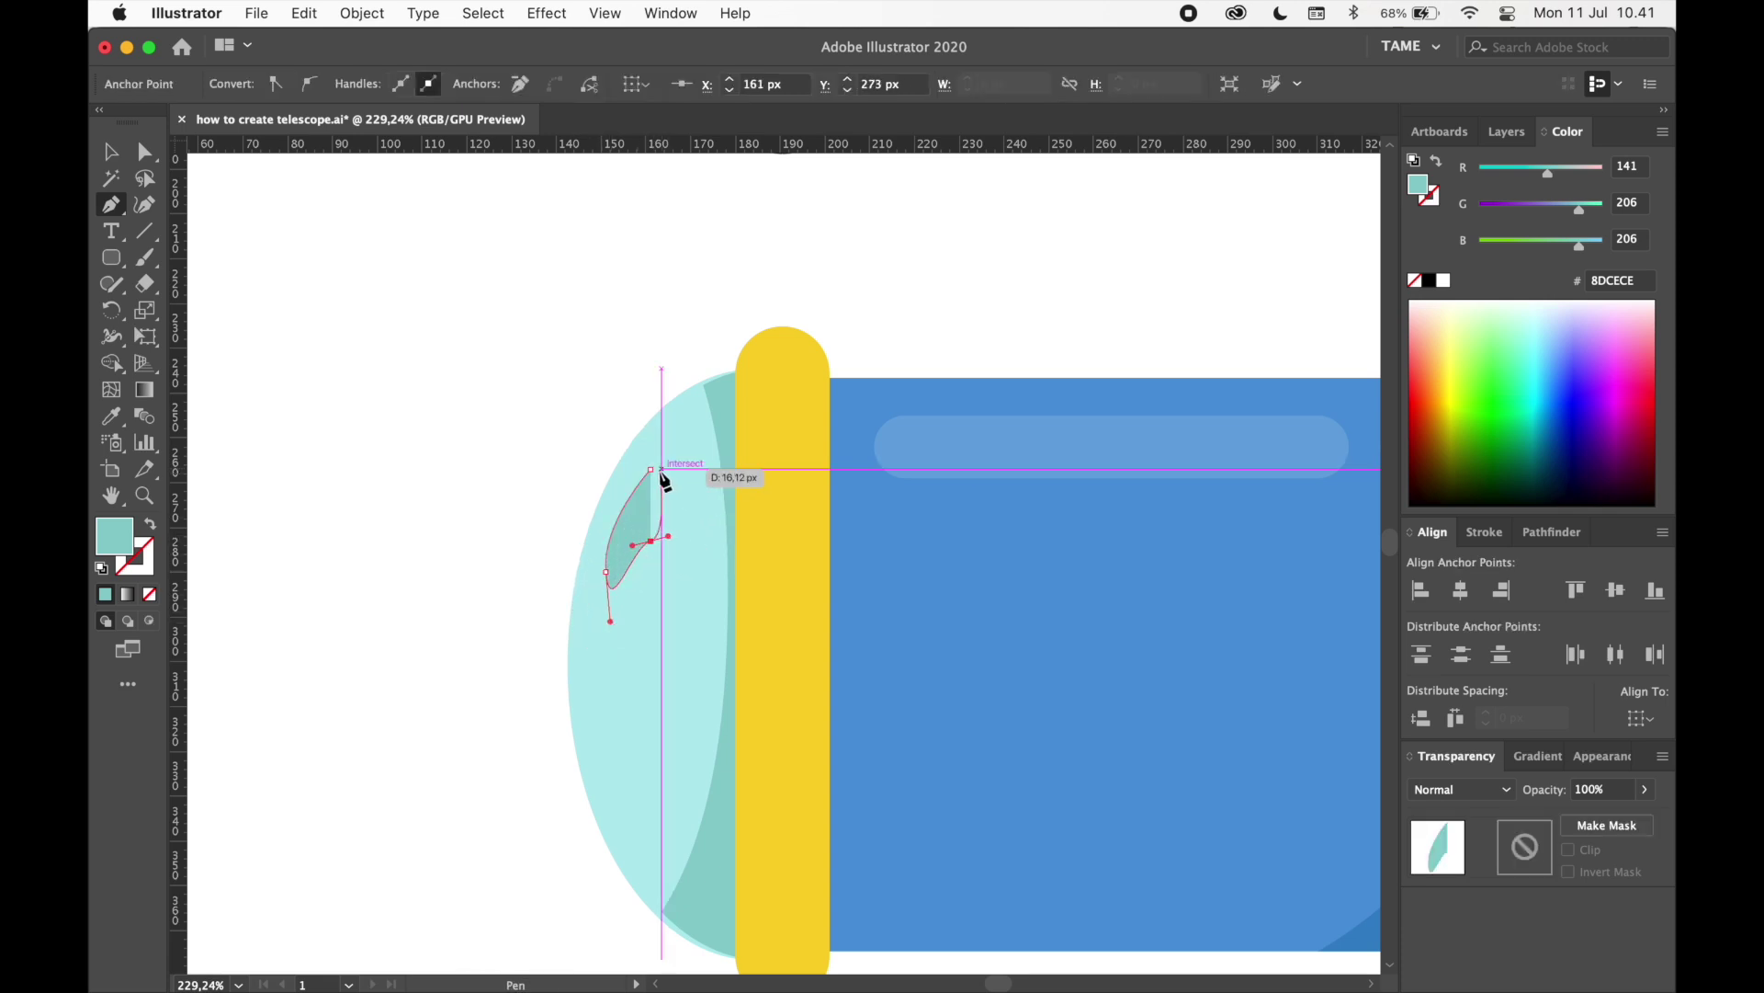
pyautogui.moveTo(651, 471)
pyautogui.mouseDown()
pyautogui.moveTo(614, 487)
pyautogui.moveTo(618, 461)
pyautogui.mouseUp()
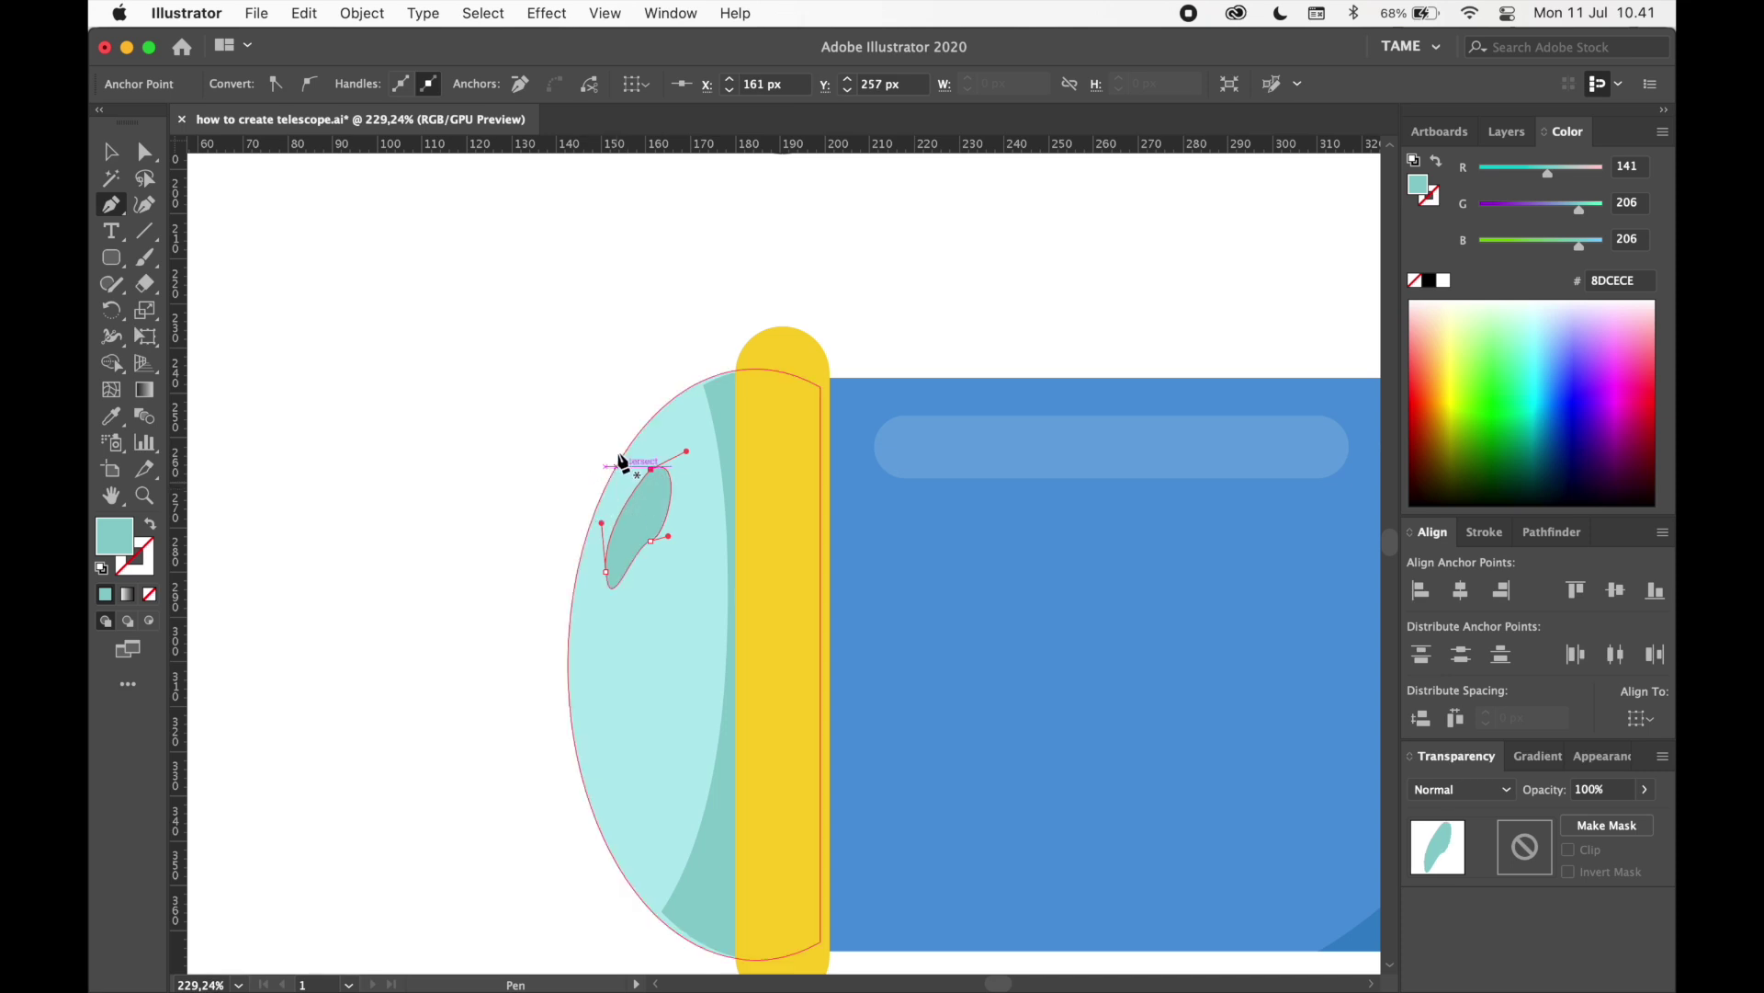
# - Apply the translucent white appearance of the large section's highlight bar to the new lens highlight with the Eyedropper
pyautogui.click(108, 149)
pyautogui.click(111, 415)
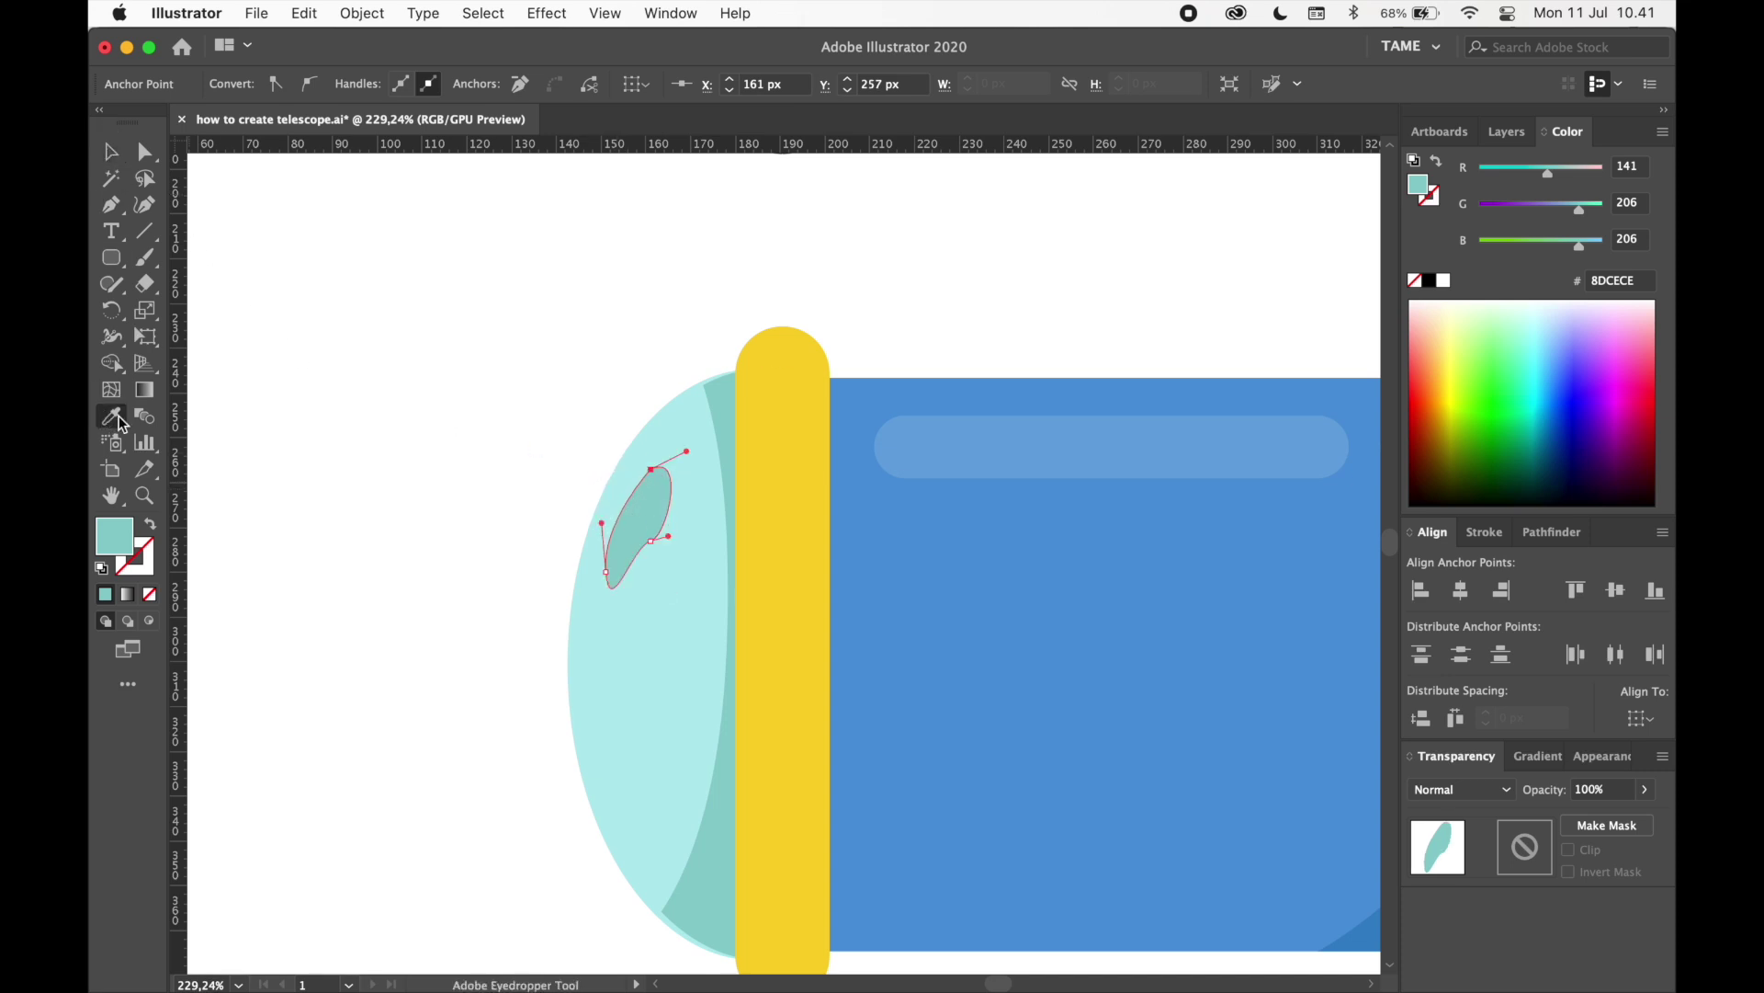
pyautogui.click(935, 458)
pyautogui.click(111, 150)
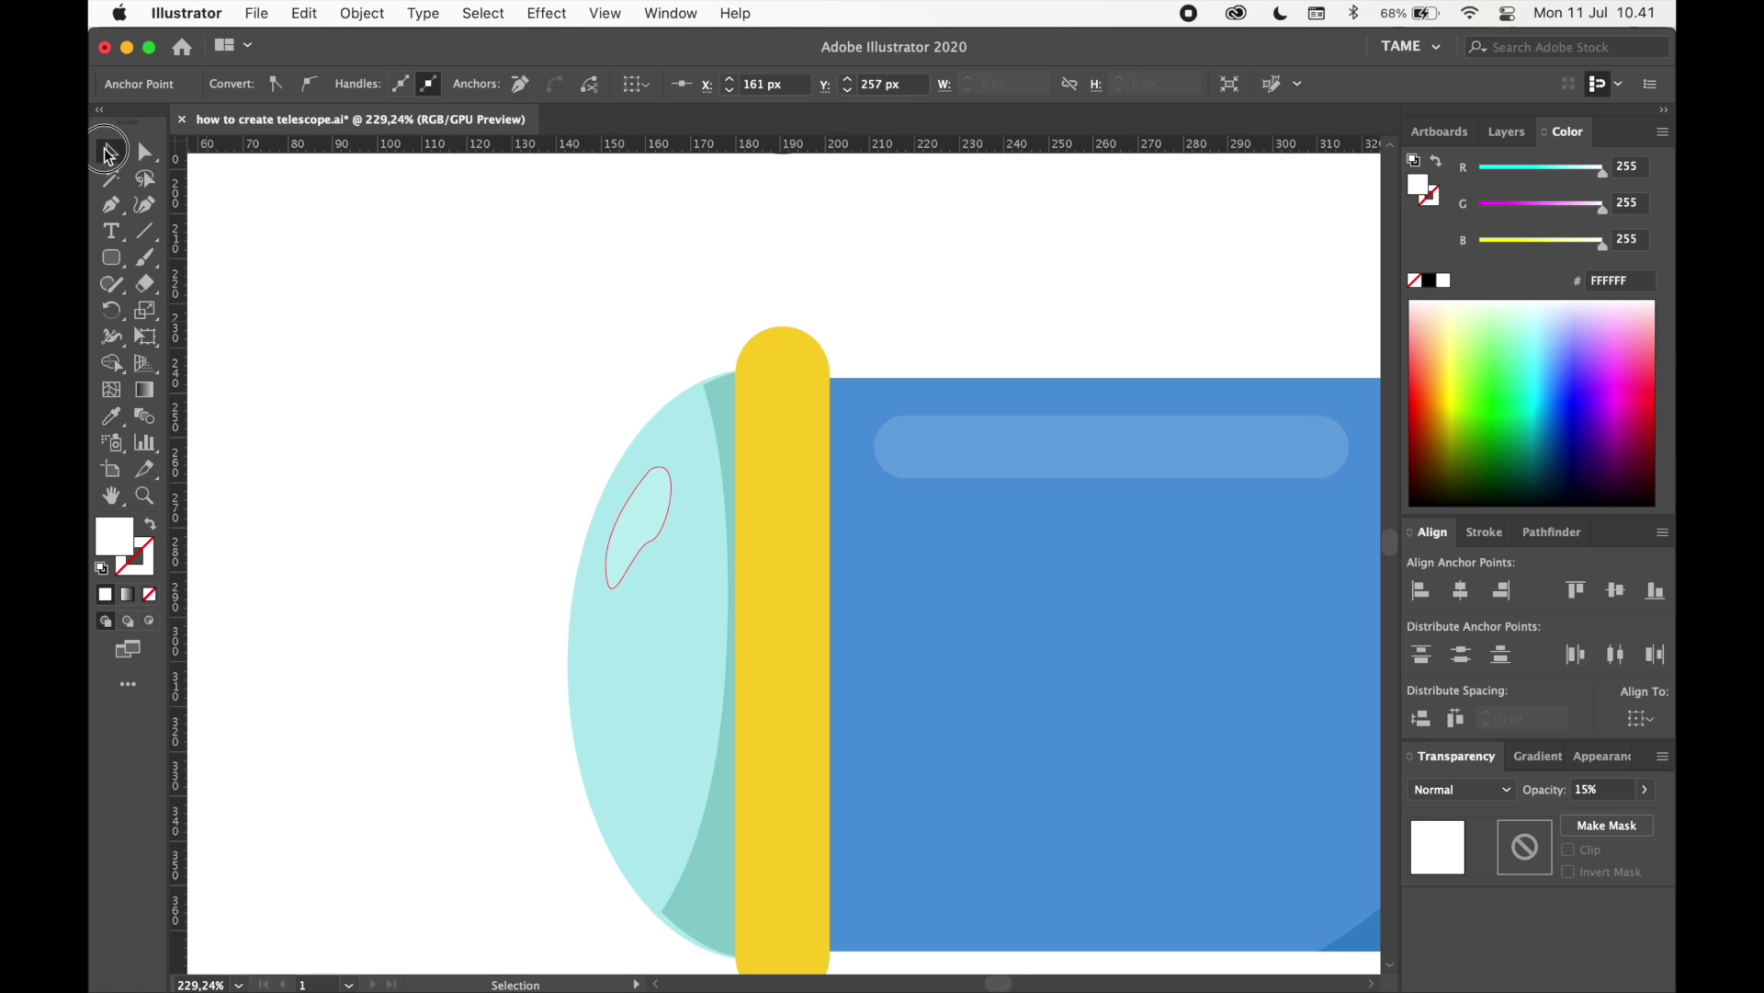
pyautogui.click(537, 392)
# - Set the lens highlight's opacity to 30%
pyautogui.click(653, 531)
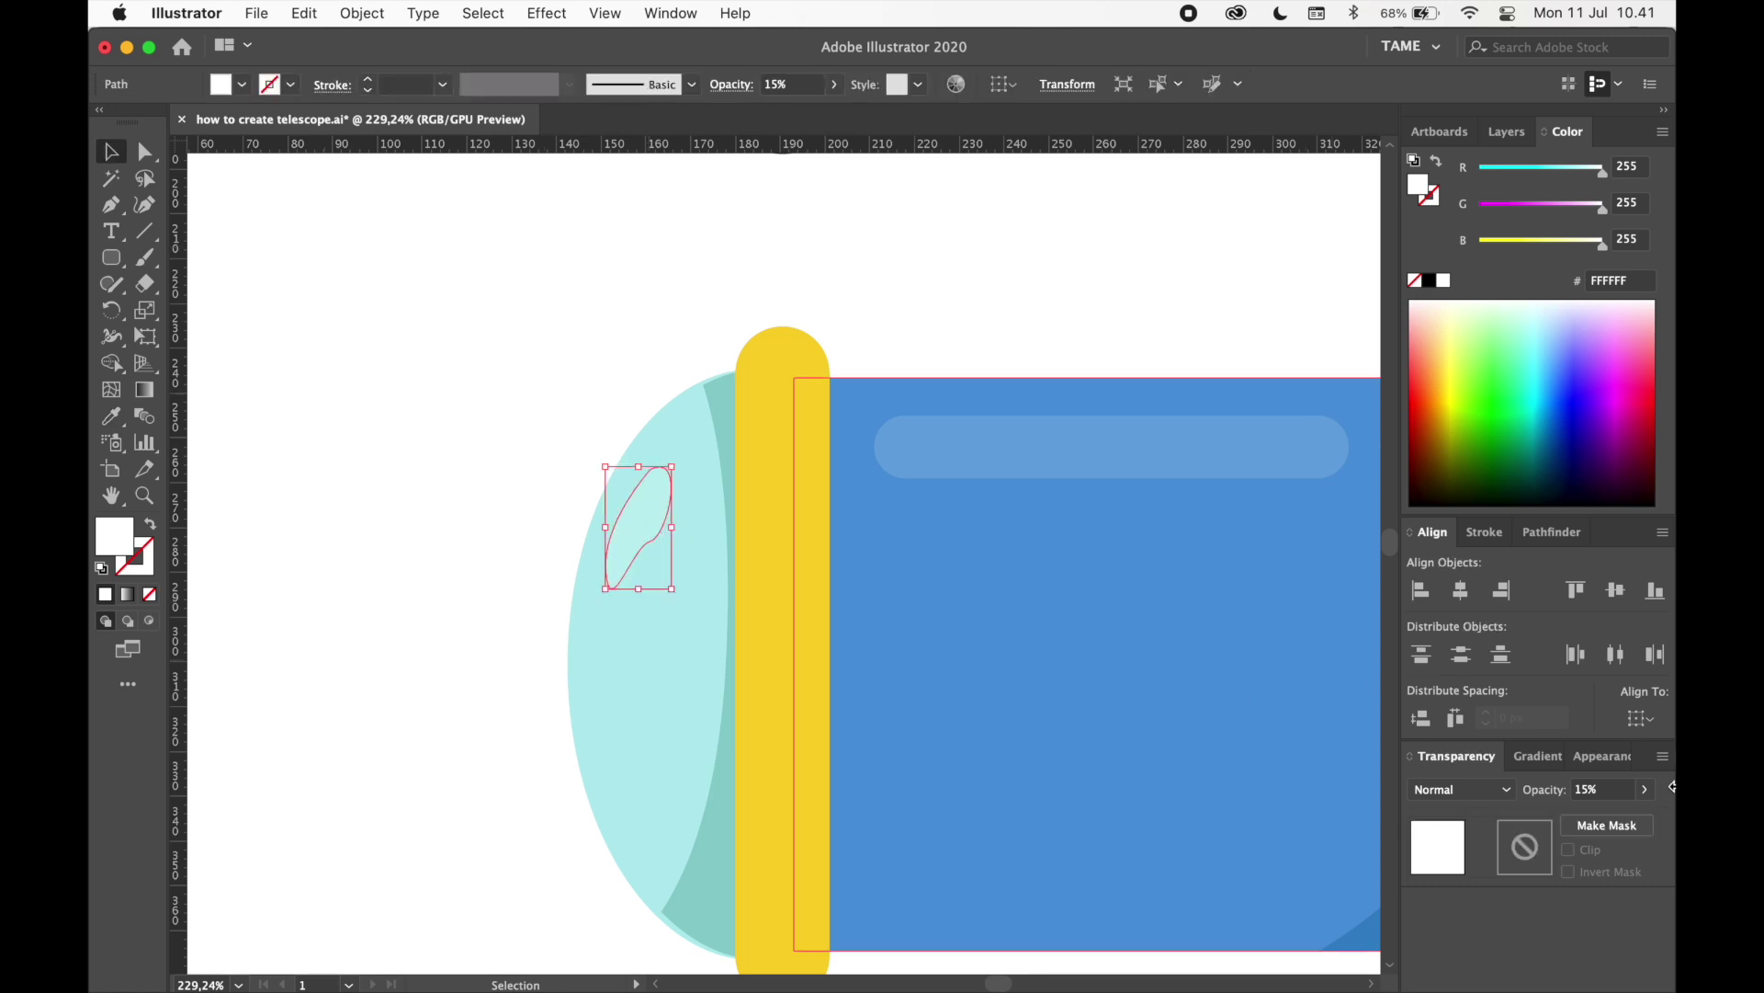
pyautogui.click(1566, 788)
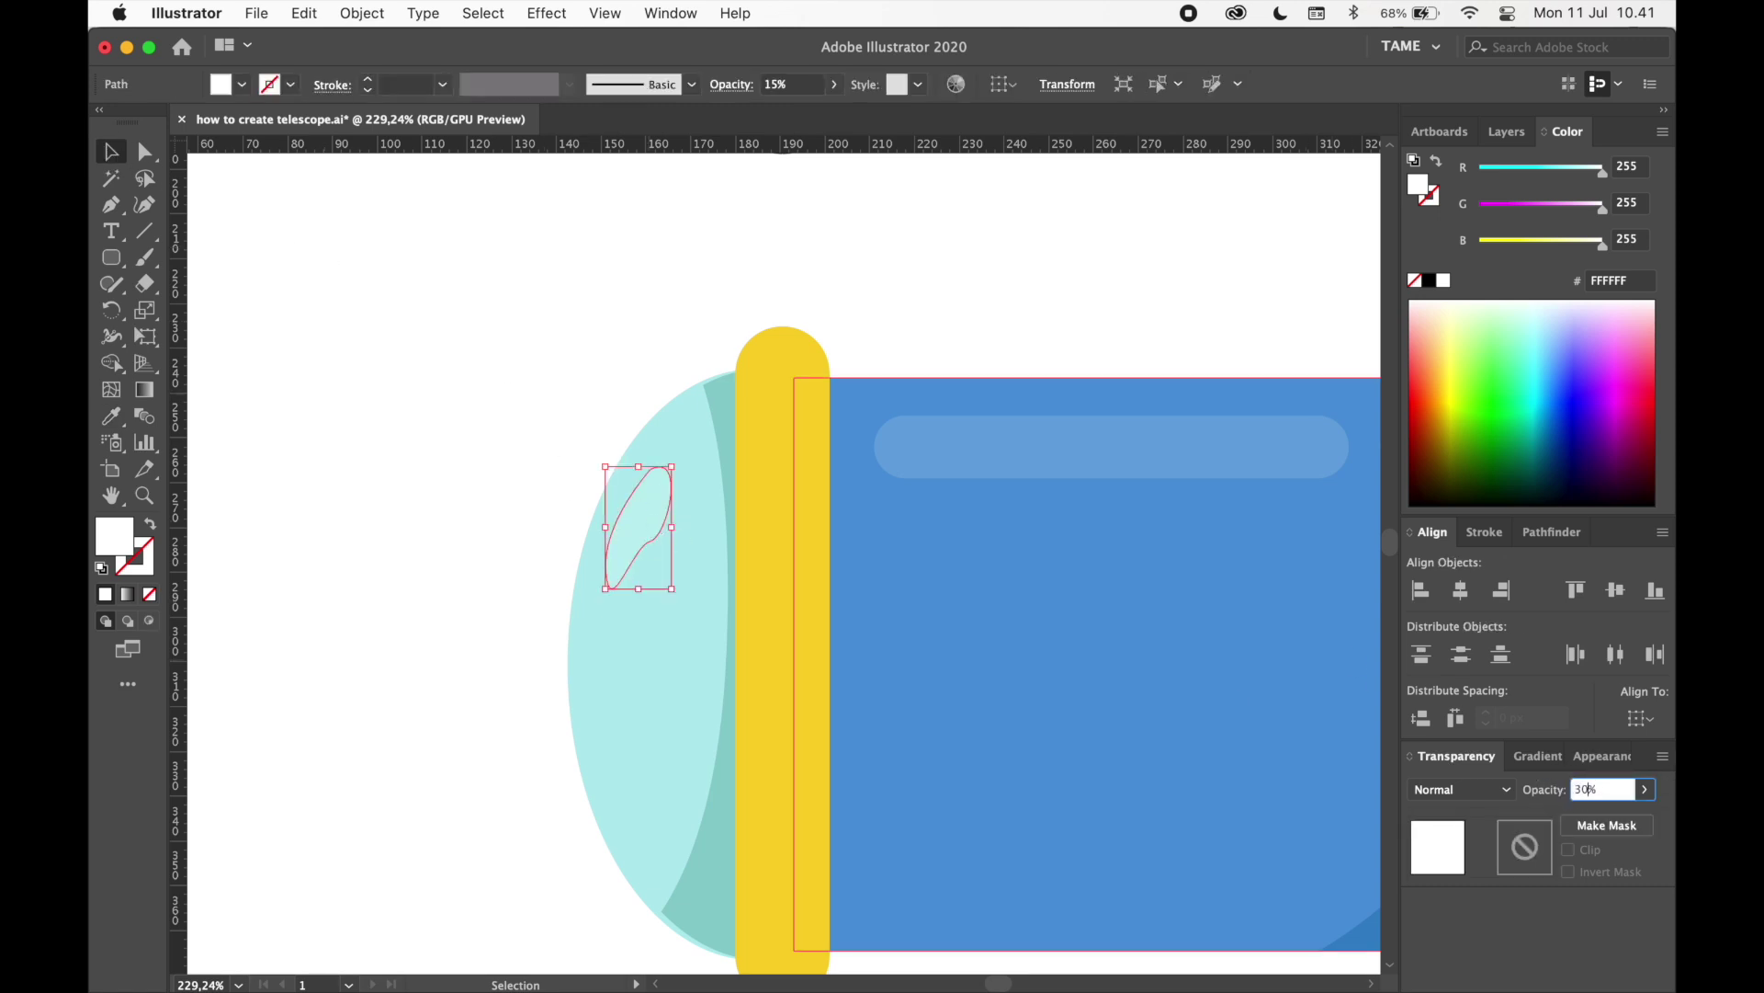
pyautogui.click(1002, 266)
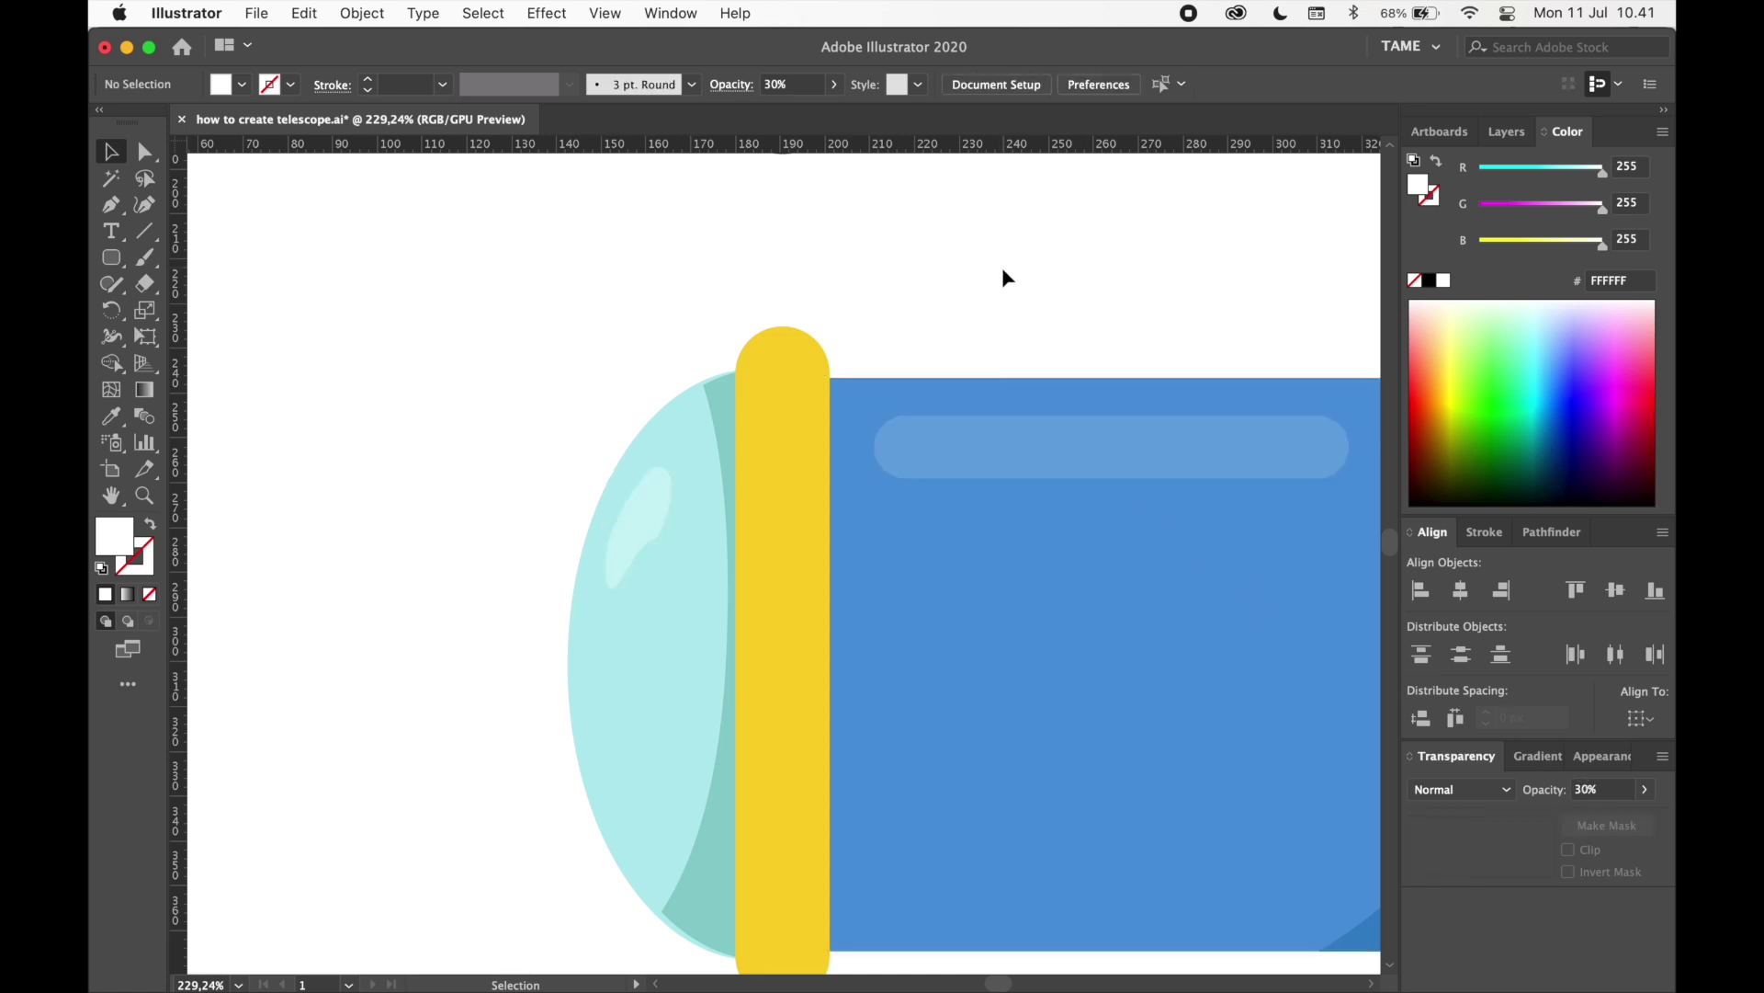
# - Raise the lens highlight's opacity to 40%
pyautogui.scroll(-3, 1002, 269)
pyautogui.moveTo(1002, 268); pyautogui.dragTo(670, 493)
pyautogui.click(531, 579)
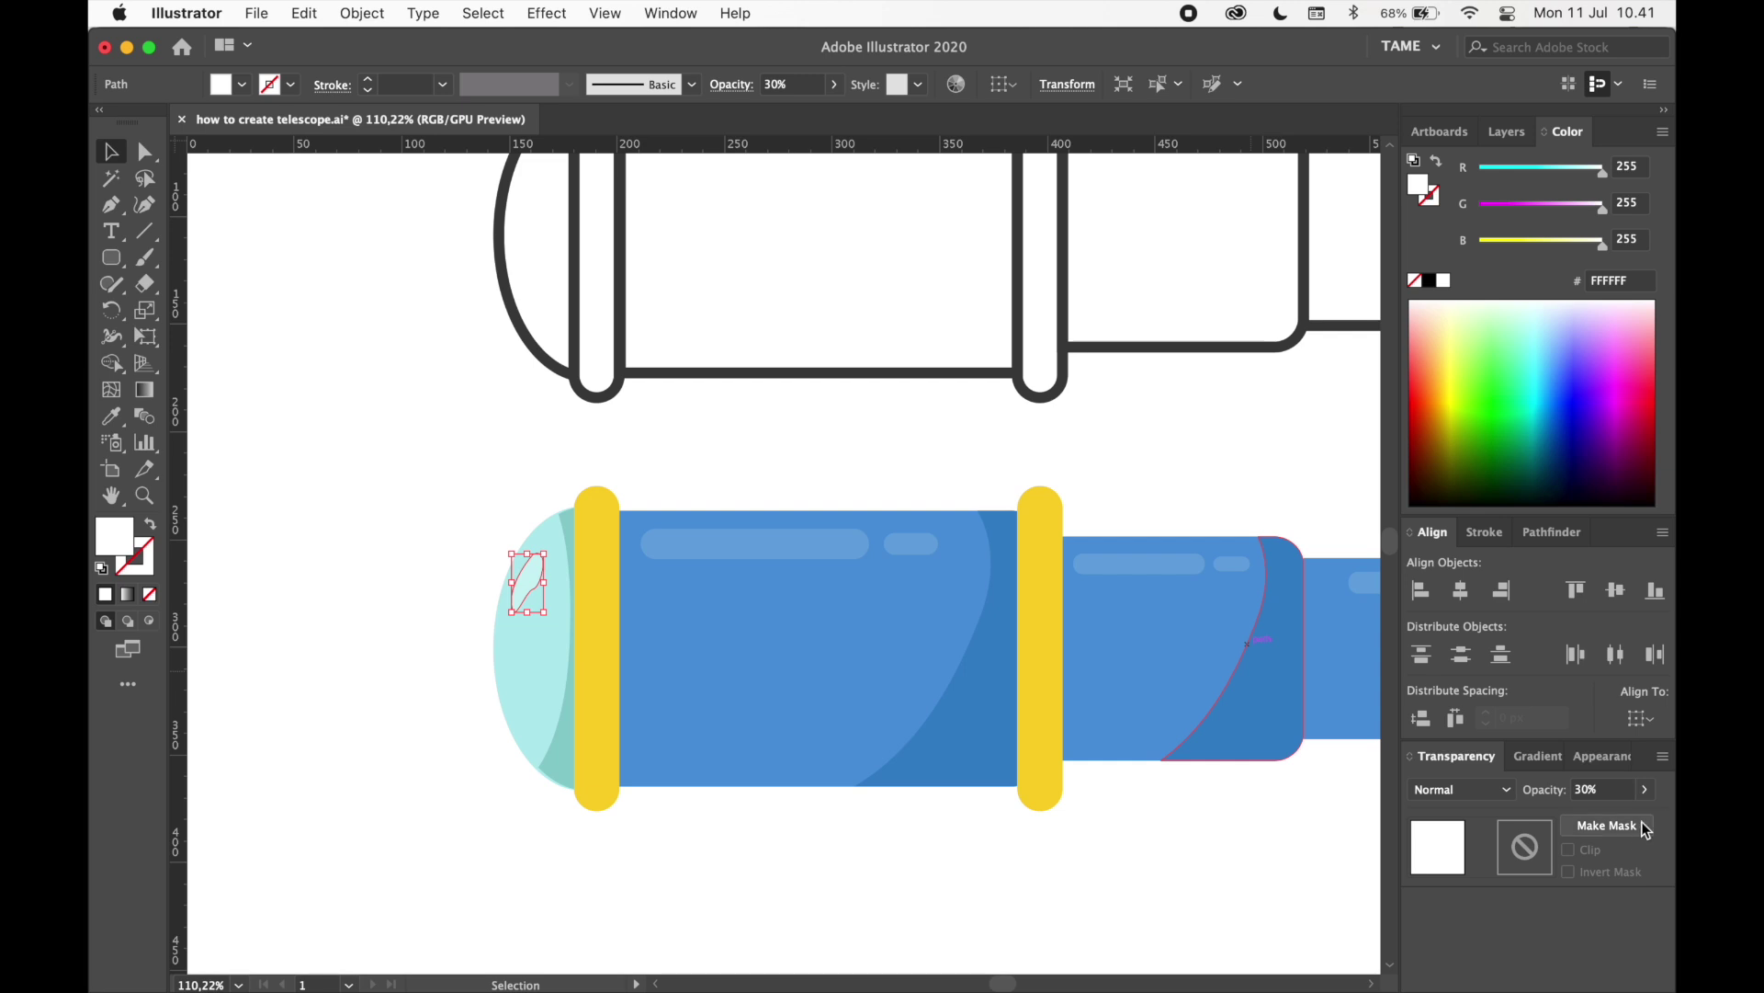
pyautogui.click(1585, 788)
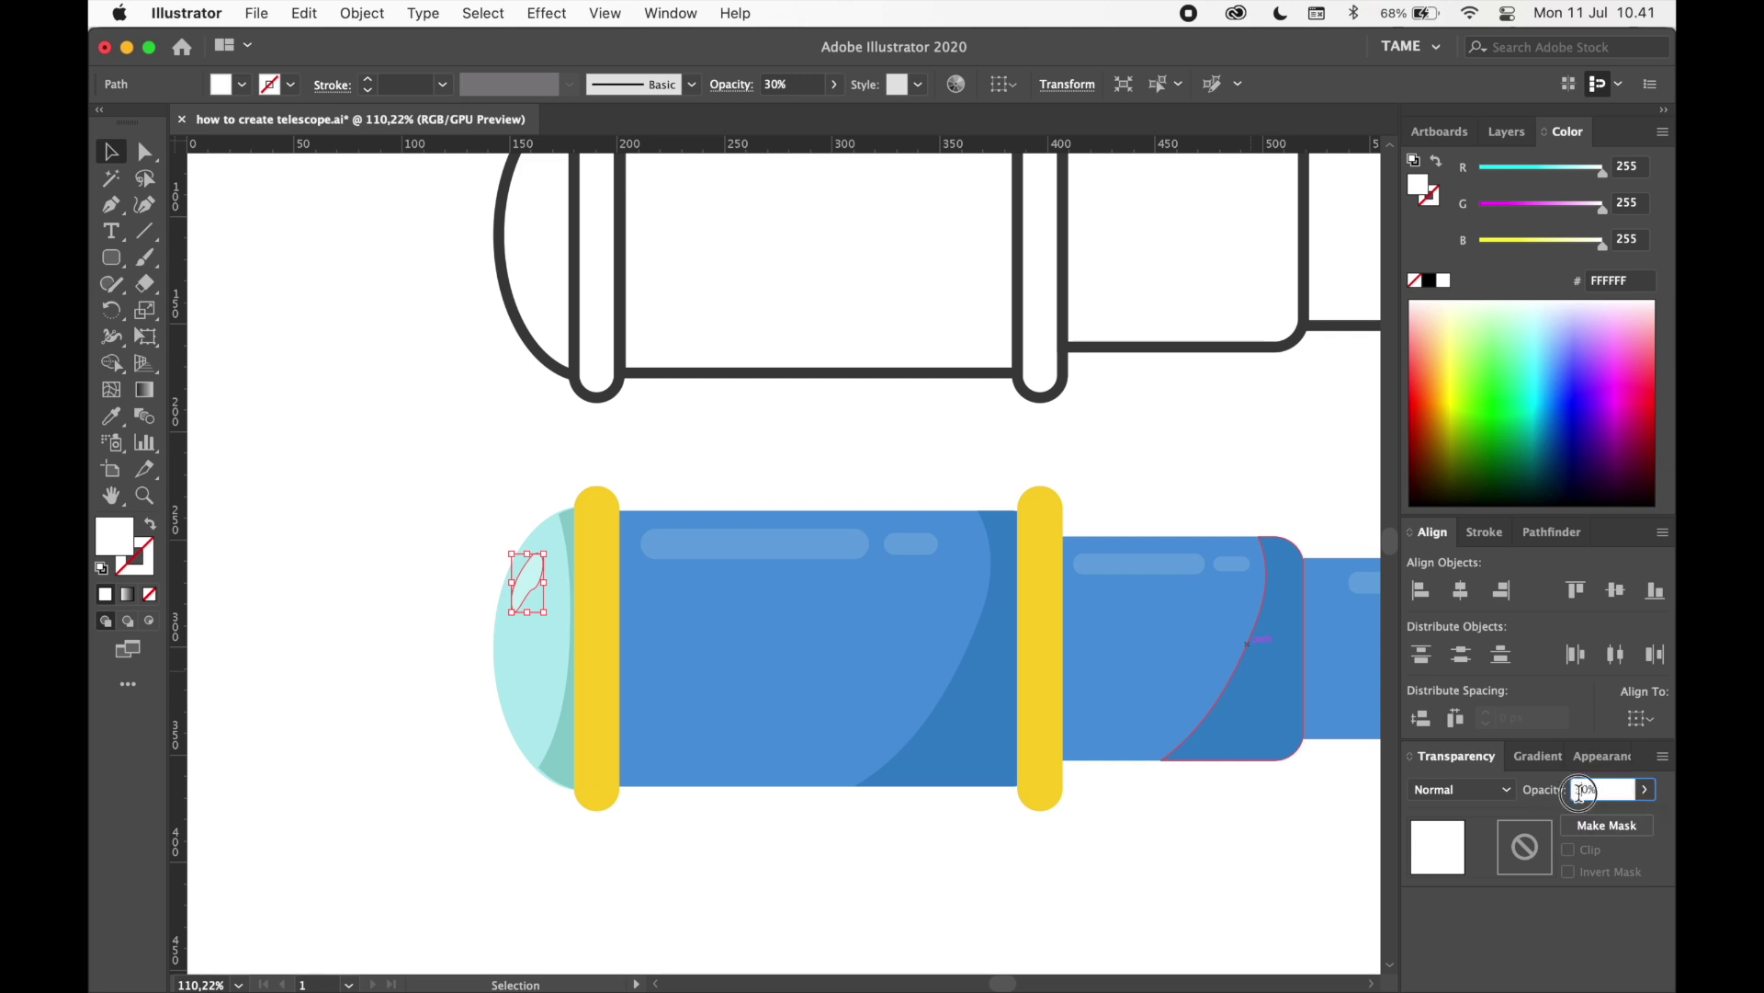
pyautogui.write('40')
pyautogui.press('Return')
pyautogui.click(1307, 845)
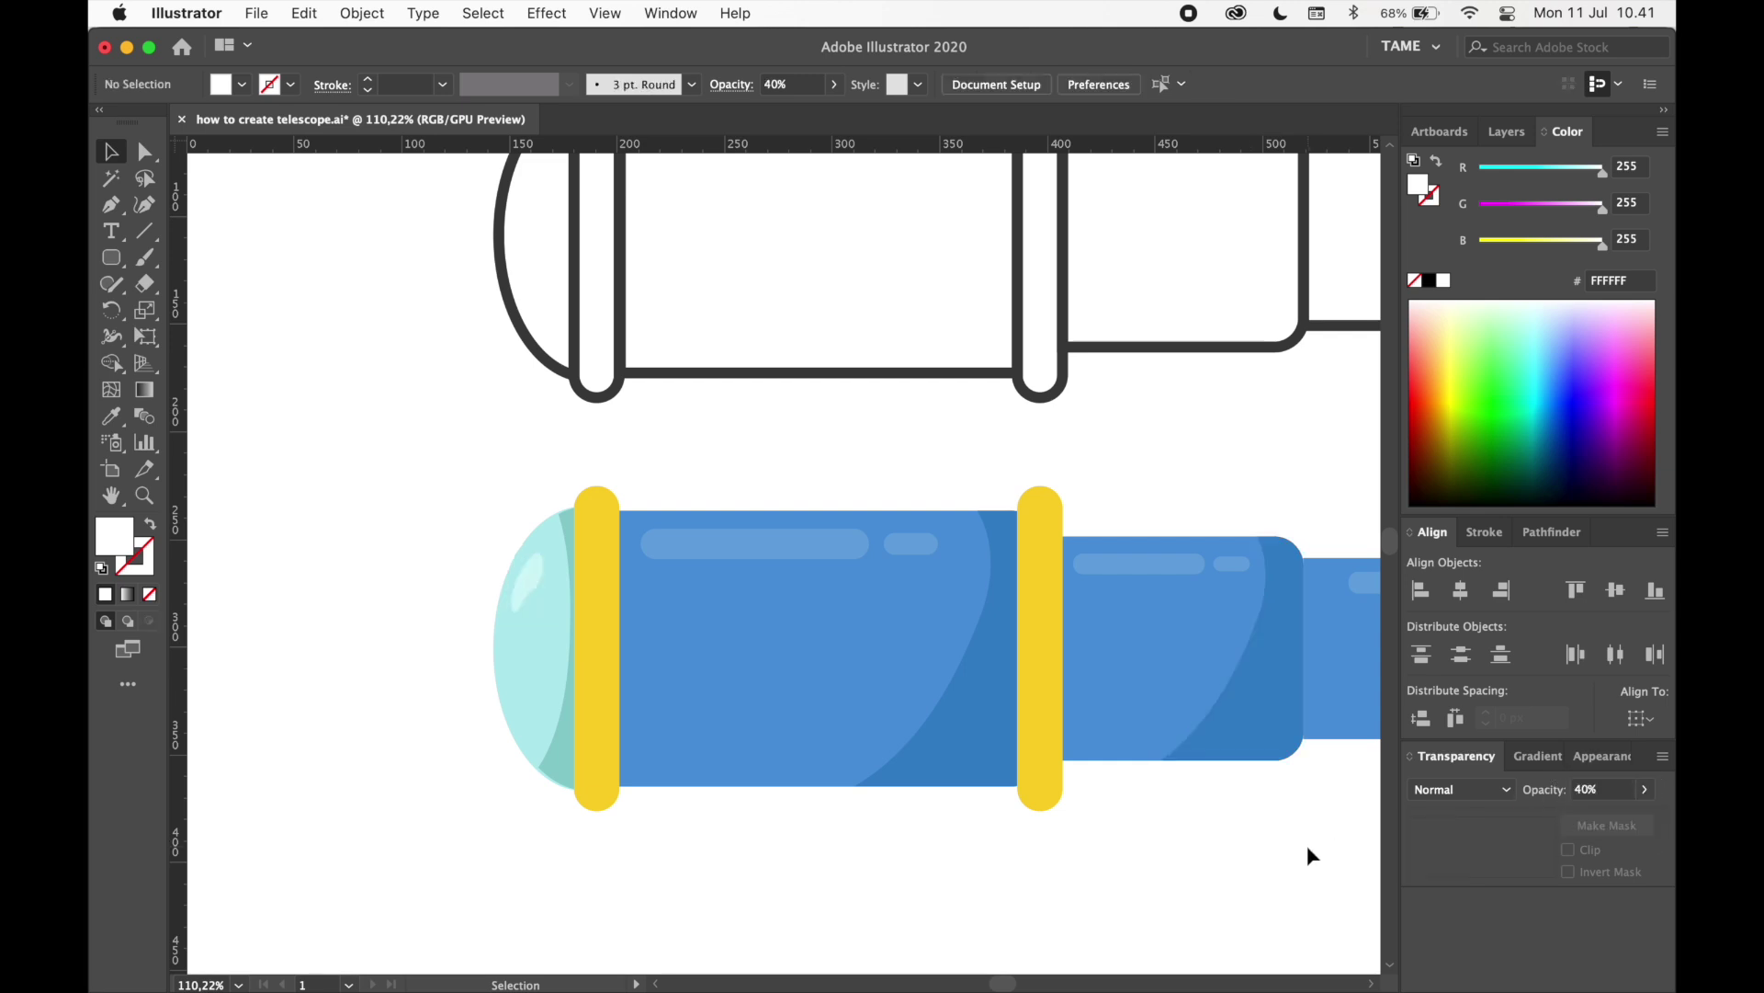
# - Select all parts of the coloured telescope and group them
pyautogui.scroll(-3, 1307, 846)
pyautogui.hscroll(4, 1307, 845)
pyautogui.scroll(-4, 1218, 752)
pyautogui.moveTo(1192, 721); pyautogui.dragTo(901, 612)
pyautogui.moveTo(1246, 652); pyautogui.dragTo(354, 437)
pyautogui.press('a')
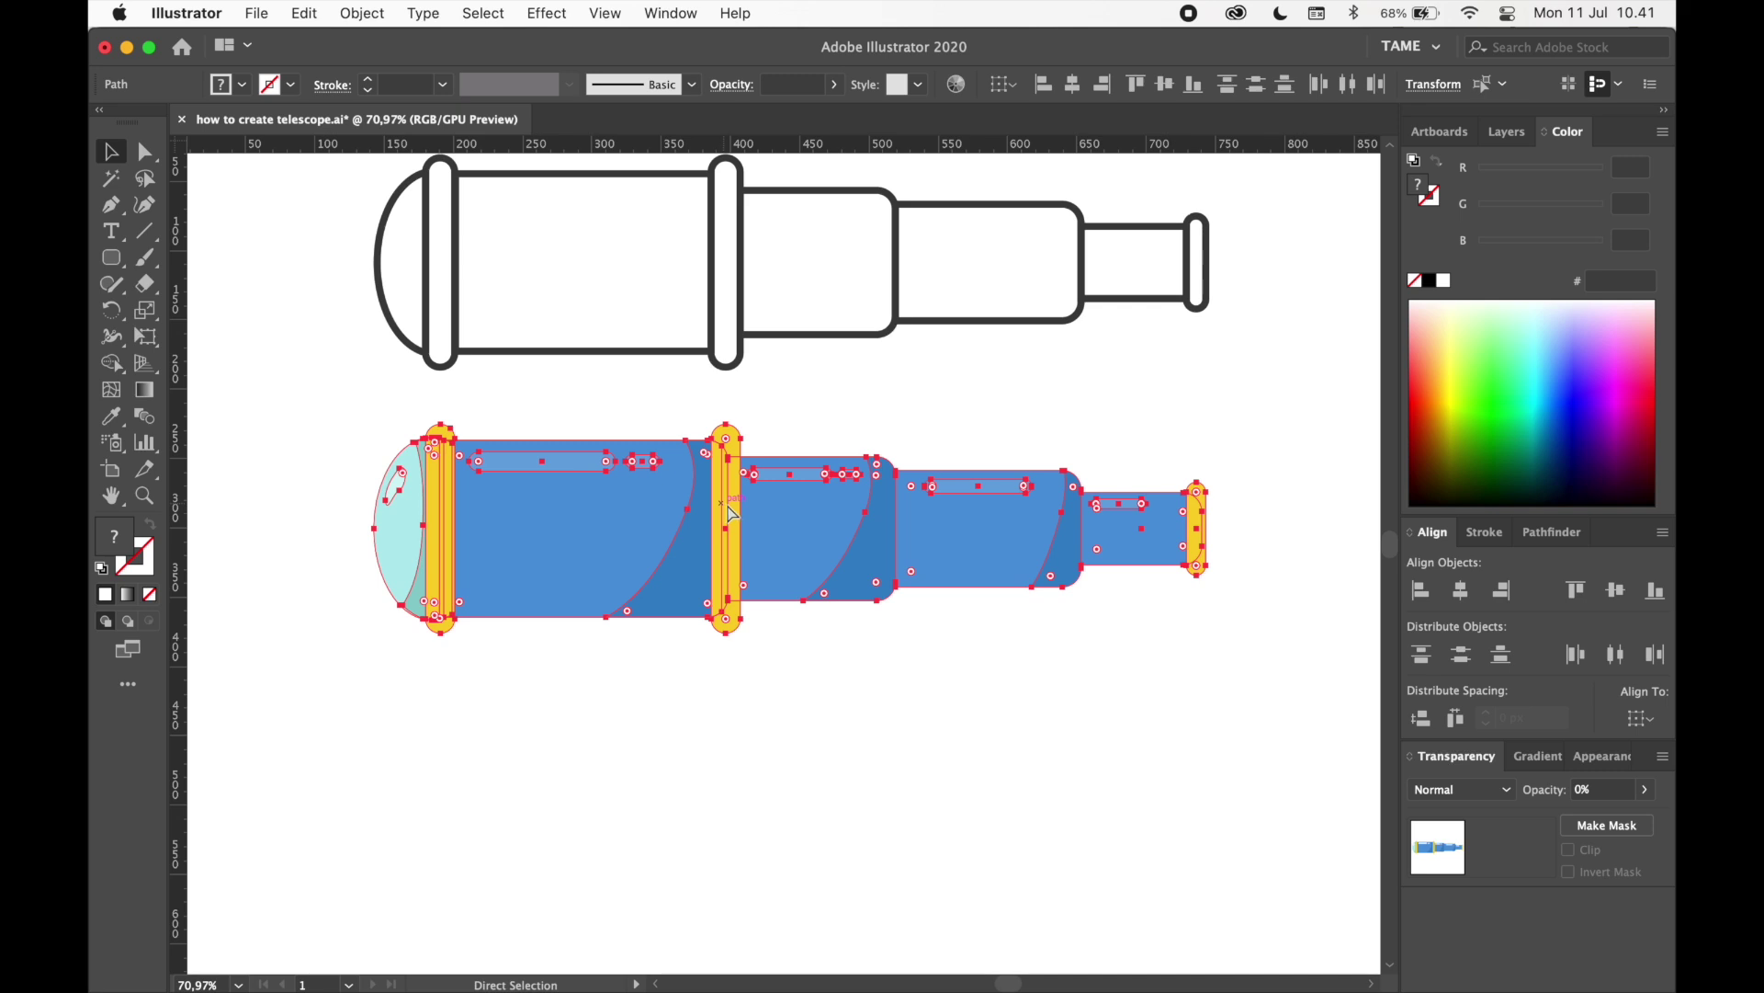
pyautogui.press('v')
pyautogui.rightClick(851, 502)
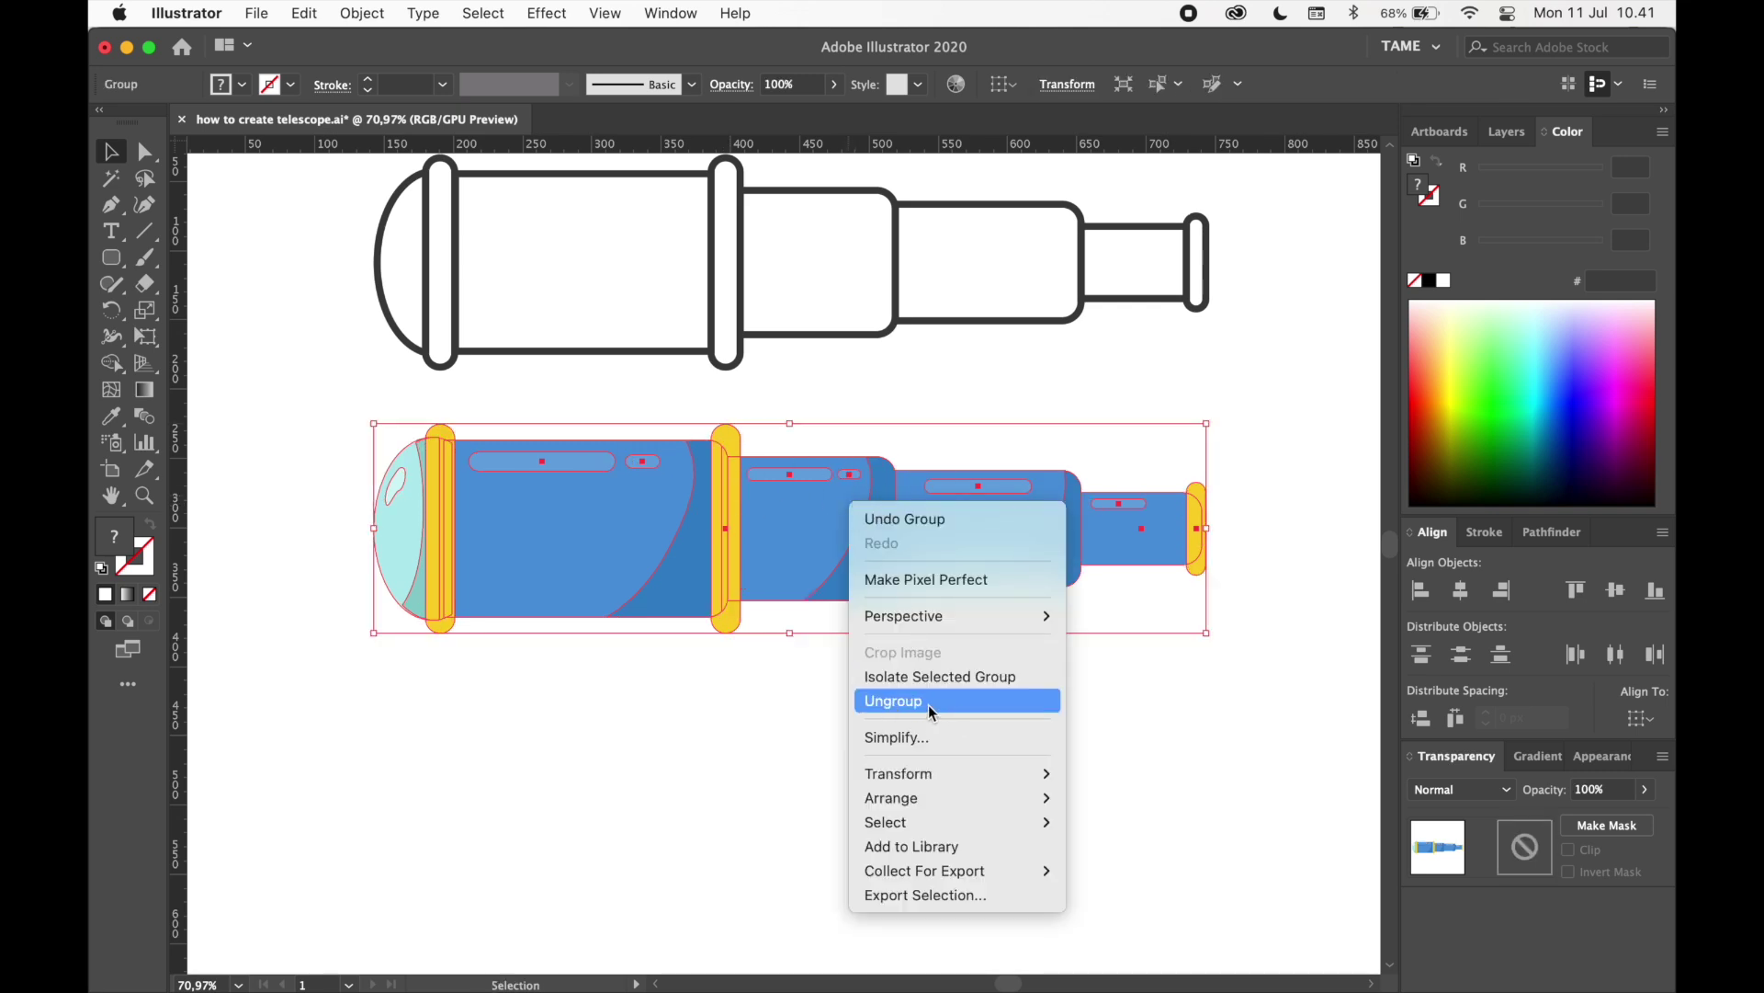
pyautogui.click(967, 336)
# - Move the dark gray outline group exactly onto the coloured telescope and bring it to the front
pyautogui.click(969, 327)
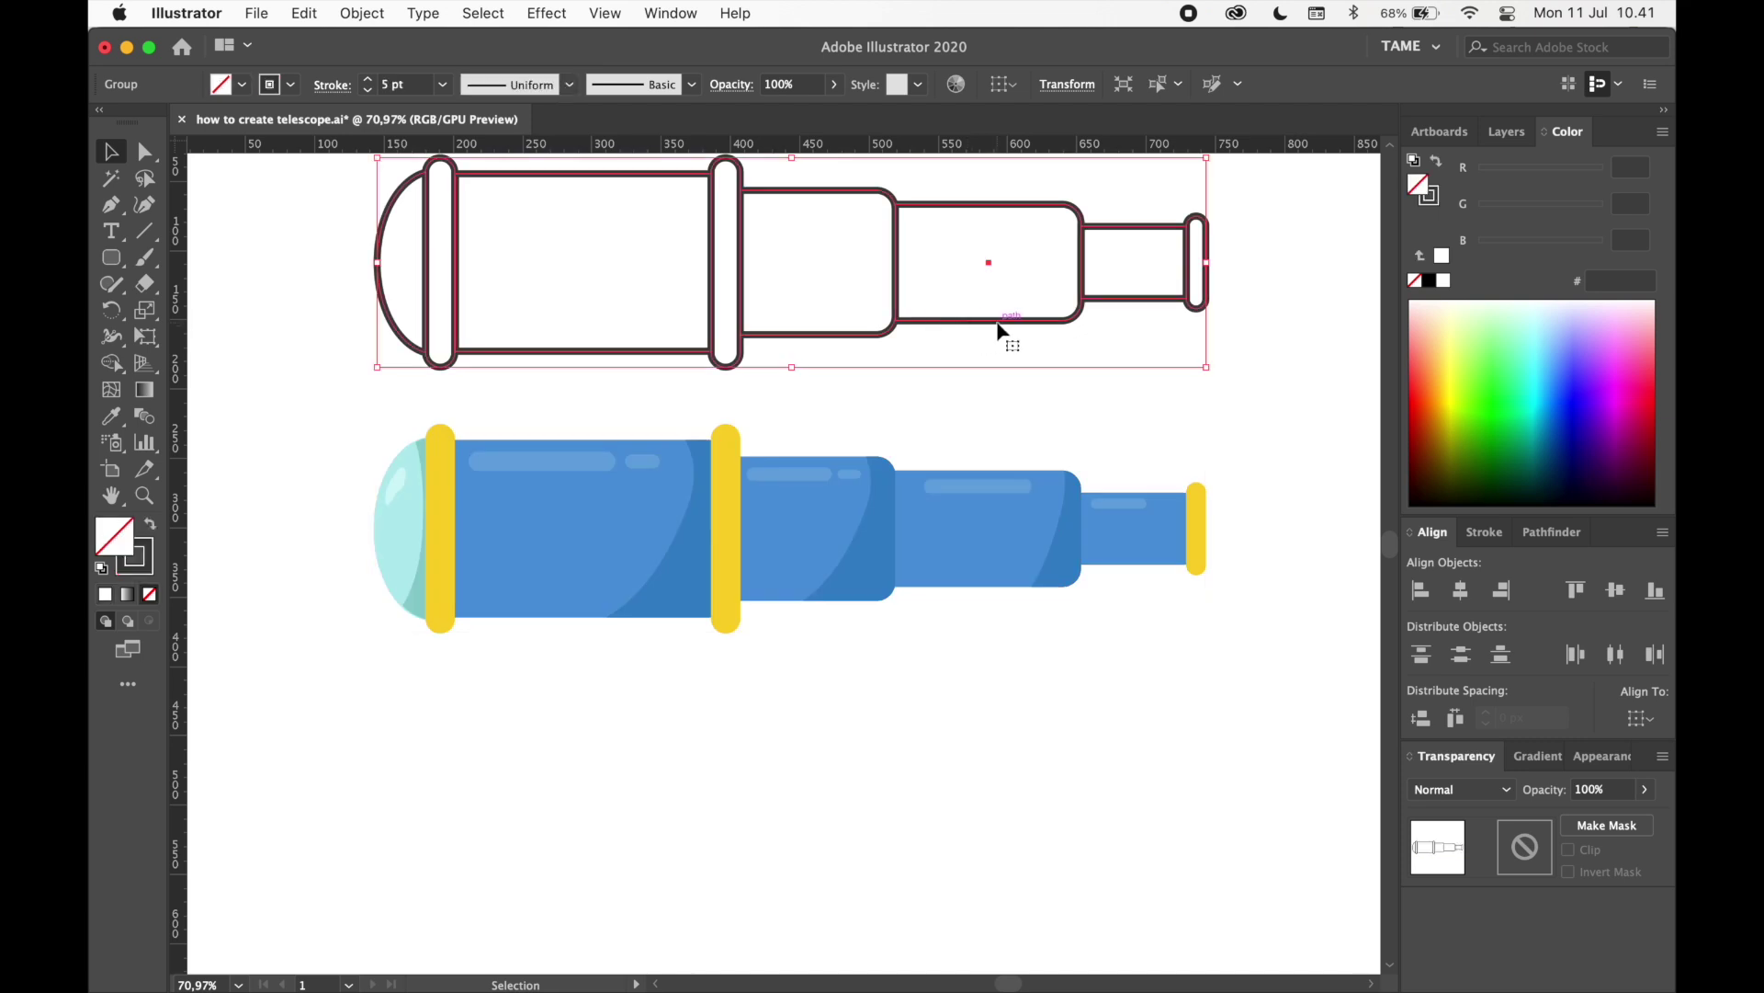
pyautogui.moveTo(998, 323); pyautogui.dragTo(1016, 593)
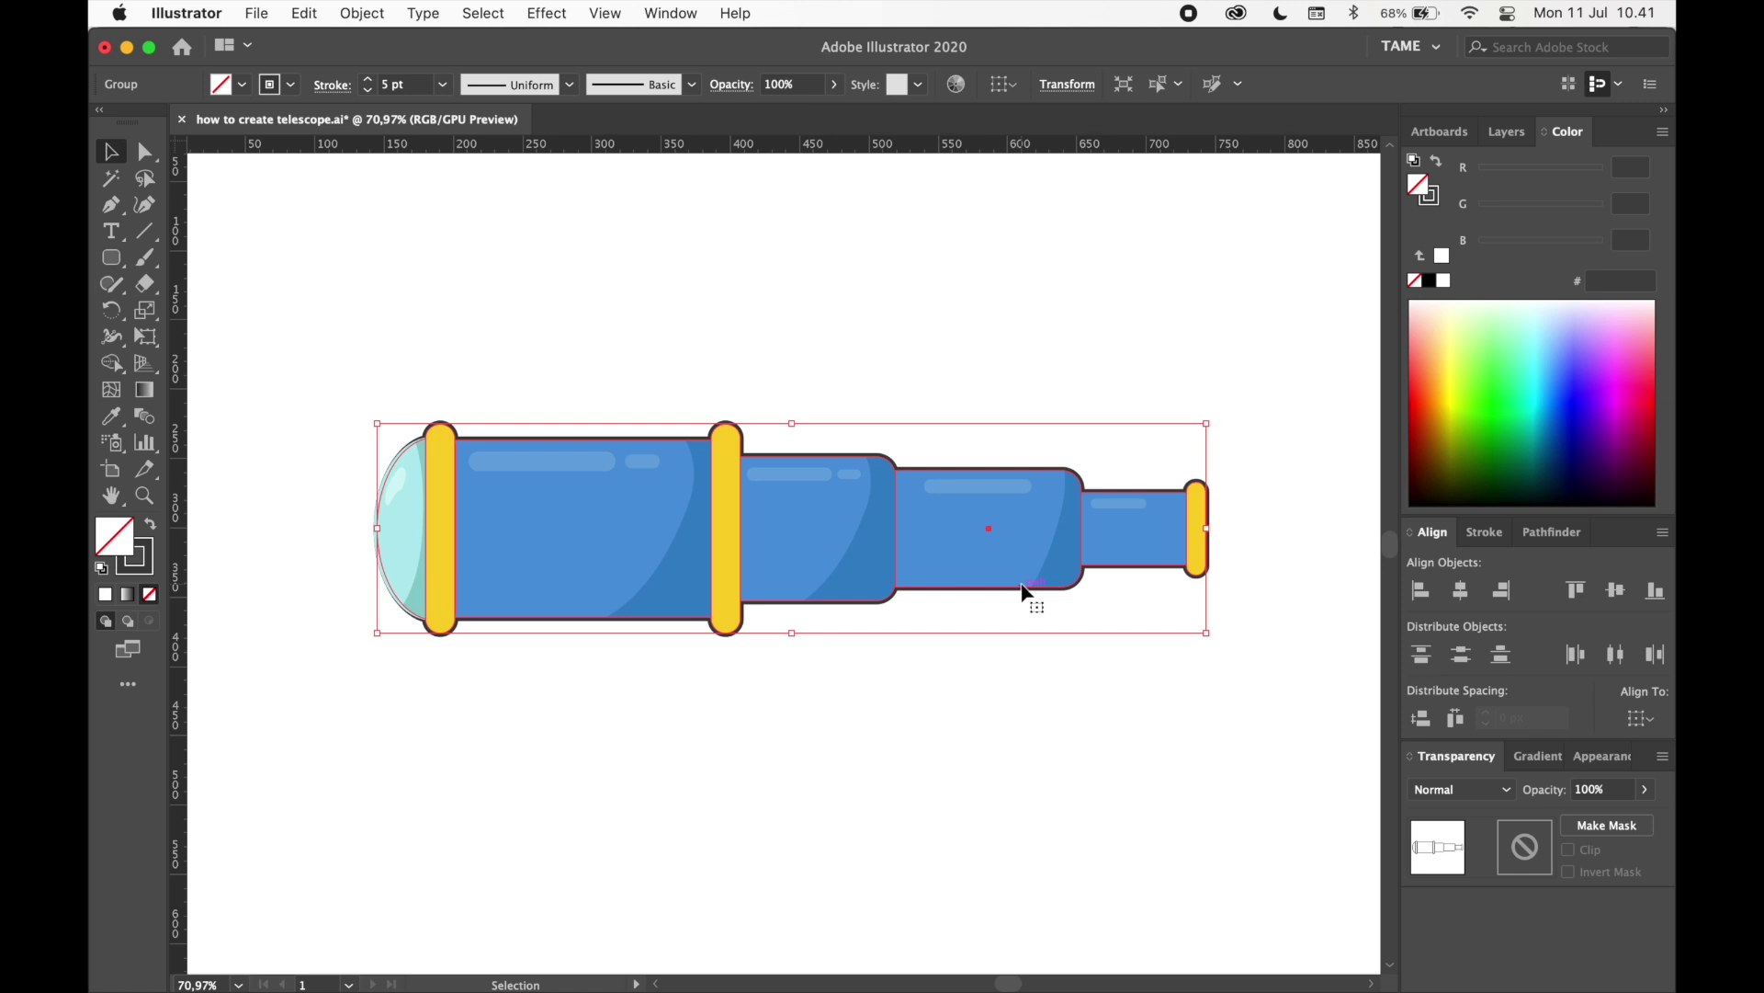
pyautogui.rightClick(1027, 592)
pyautogui.moveTo(1164, 876)
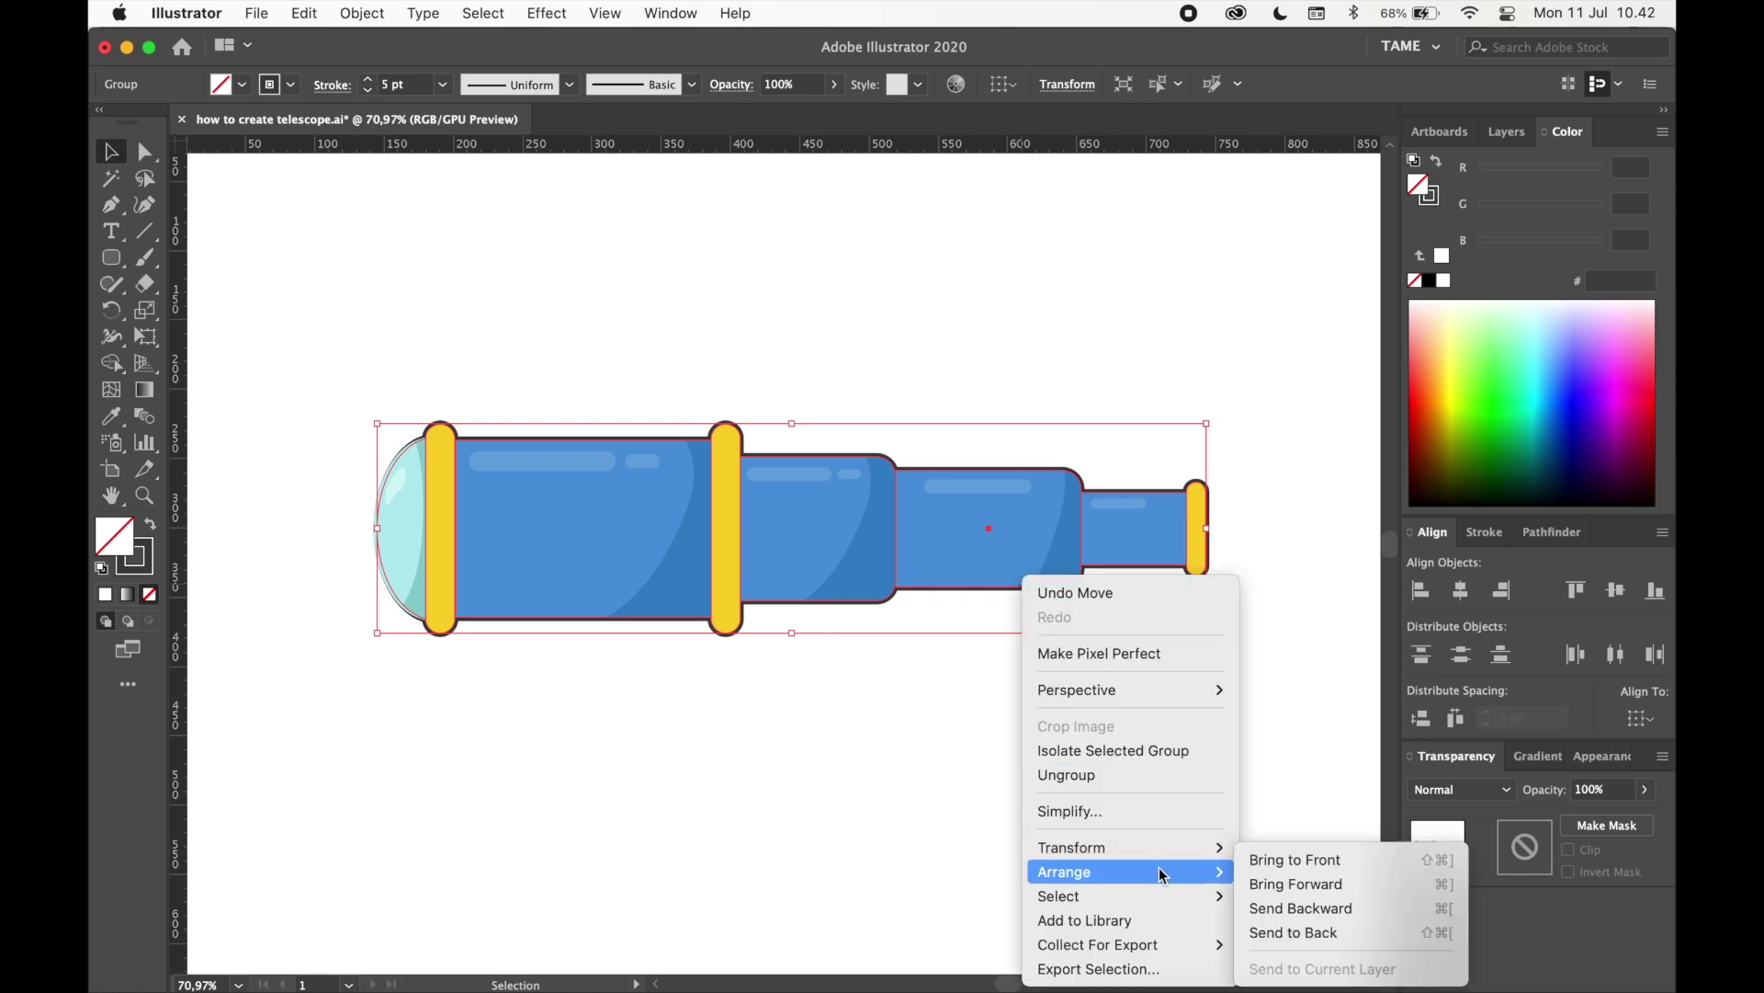
pyautogui.click(1280, 860)
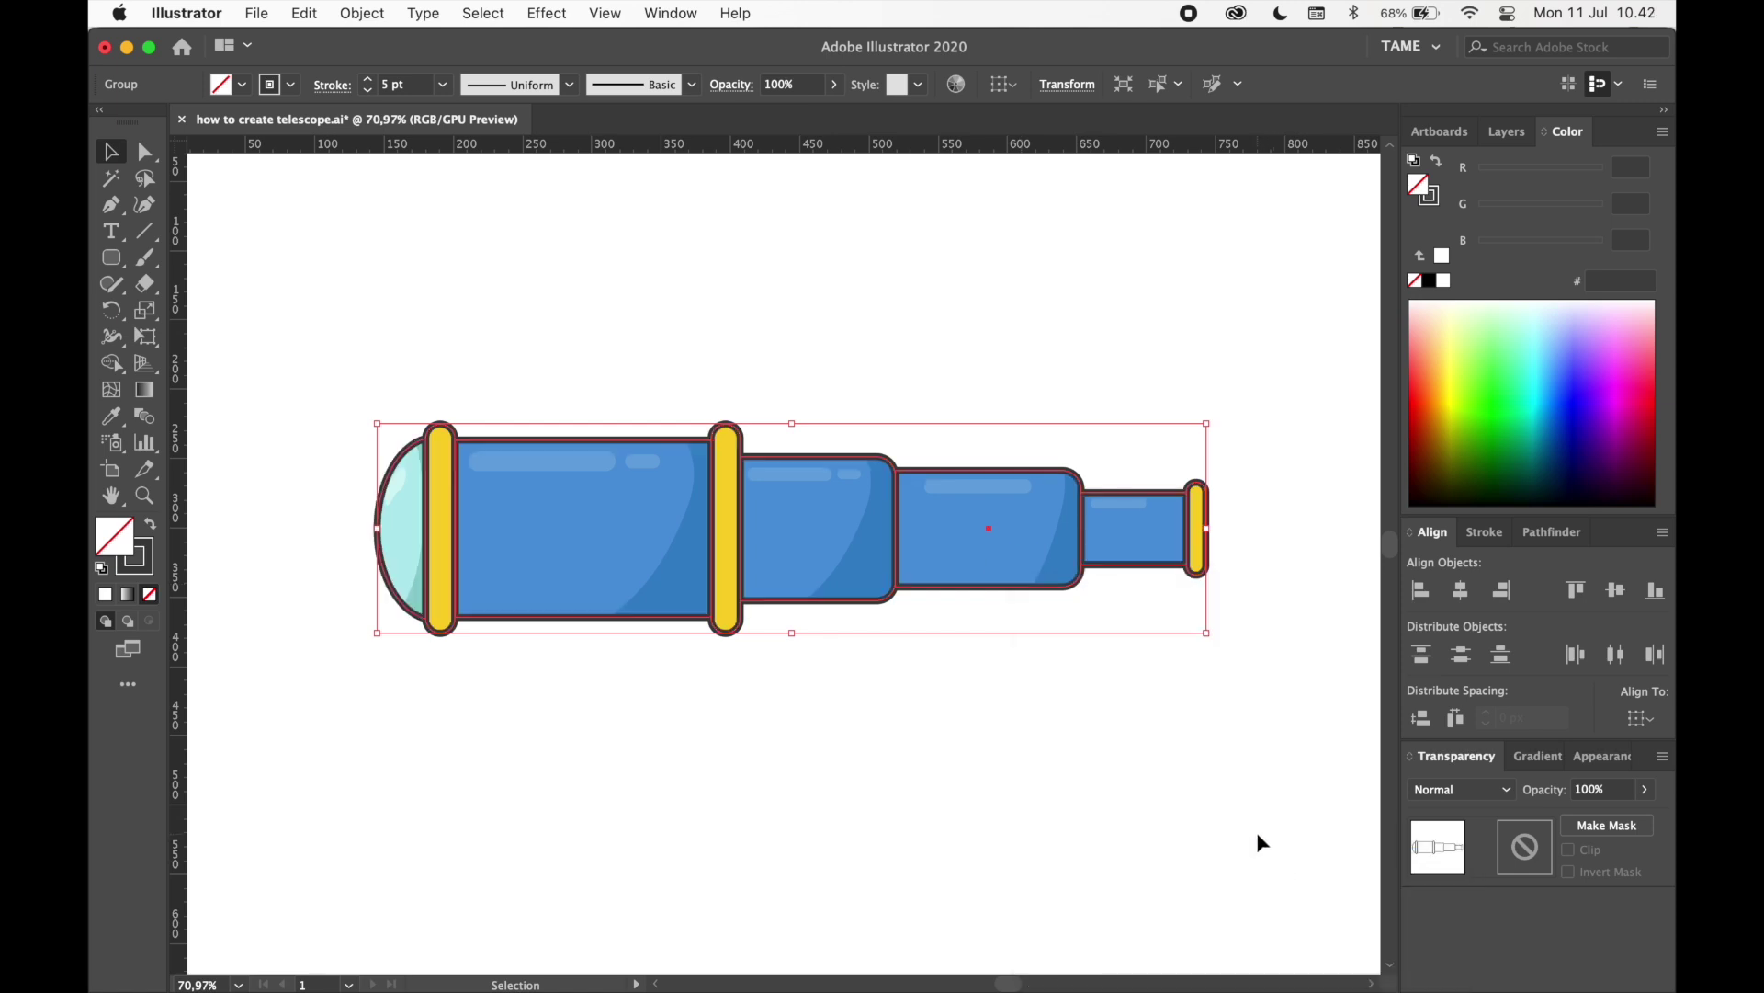
pyautogui.click(1262, 843)
# - Select the coloured telescope together with its outline and move both up and to the right on the artboard
pyautogui.press('space')
pyautogui.moveTo(1201, 792)
pyautogui.mouseDown()
pyautogui.moveTo(1241, 776)
pyautogui.moveTo(1225, 779)
pyautogui.mouseUp()
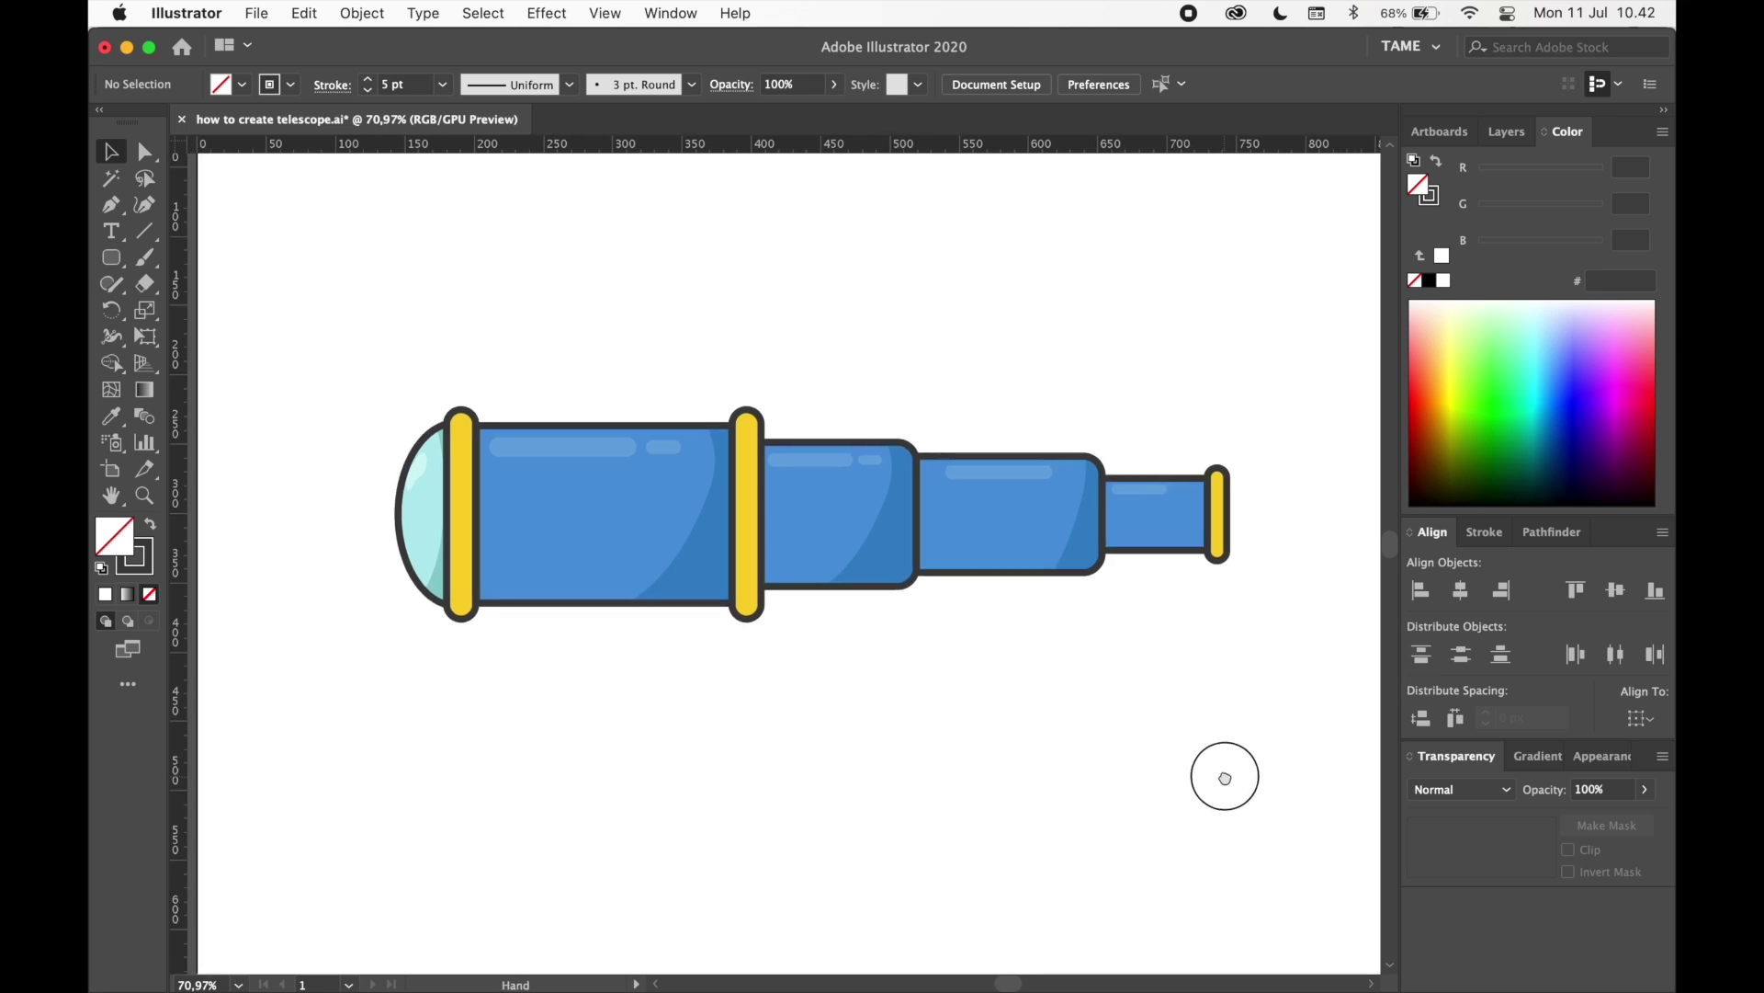
pyautogui.press('space')
pyautogui.moveTo(1164, 654); pyautogui.dragTo(429, 417)
pyautogui.moveTo(765, 550); pyautogui.dragTo(847, 458)
pyautogui.press('space')
pyautogui.moveTo(960, 505); pyautogui.dragTo(848, 513)
pyautogui.click(981, 651)
pyautogui.press('space')
pyautogui.moveTo(949, 620); pyautogui.dragTo(909, 643)
# - Draw a circle about 5.7 px in diameter in the third blue section, in front of its highlight bar
pyautogui.scroll(3, 911, 646)
pyautogui.moveTo(126, 272); pyautogui.dragTo(195, 310)
pyautogui.scroll(5, 748, 433)
pyautogui.moveTo(748, 433); pyautogui.dragTo(771, 457)
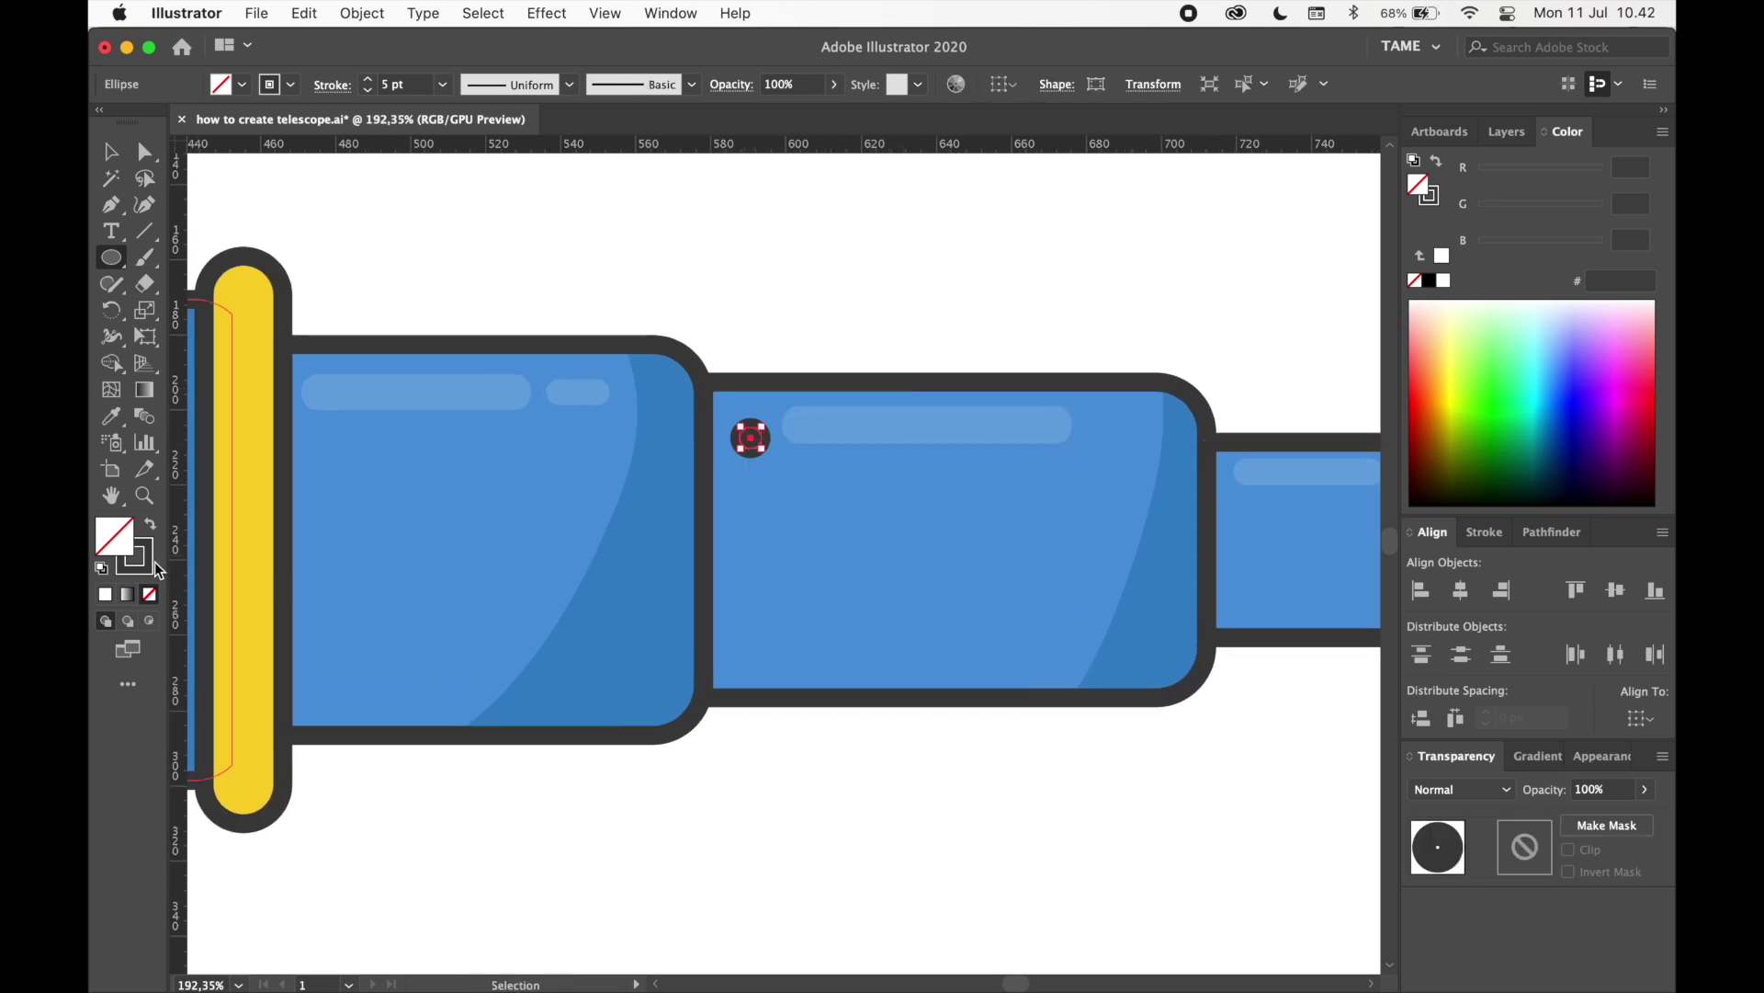
# - Fill the small circle with dark gray 3F3F3F and remove its stroke
pyautogui.moveTo(129, 549); pyautogui.dragTo(117, 537)
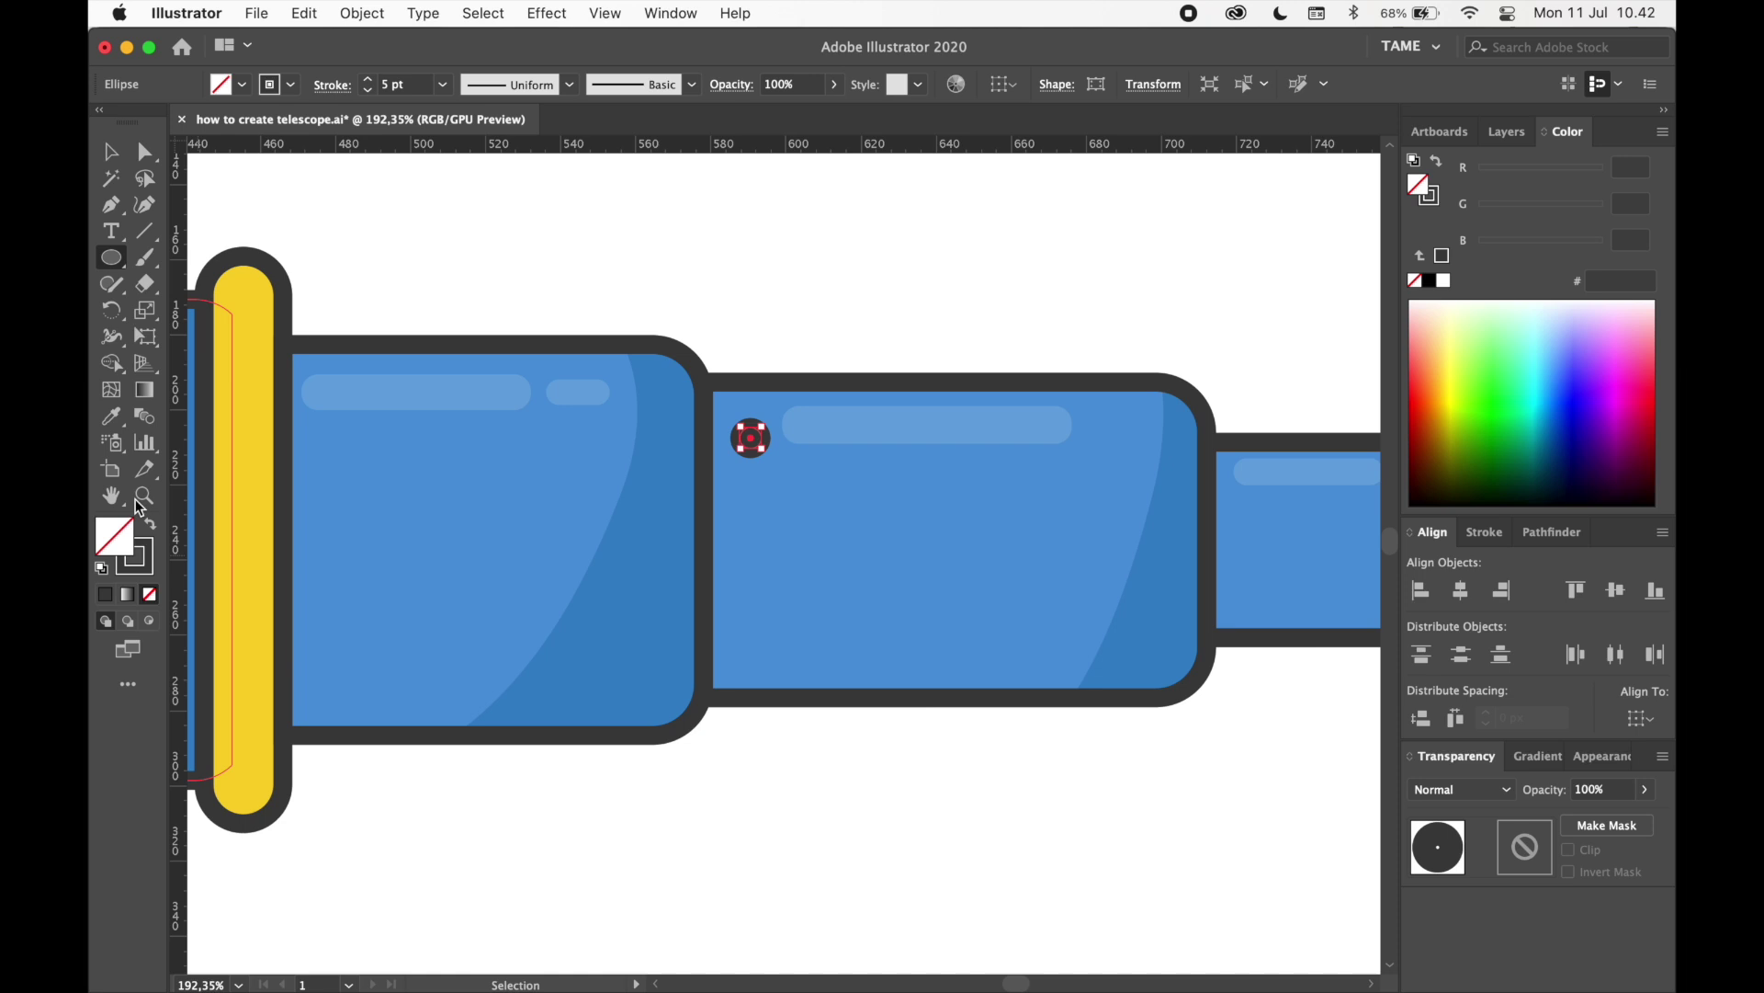
pyautogui.click(144, 572)
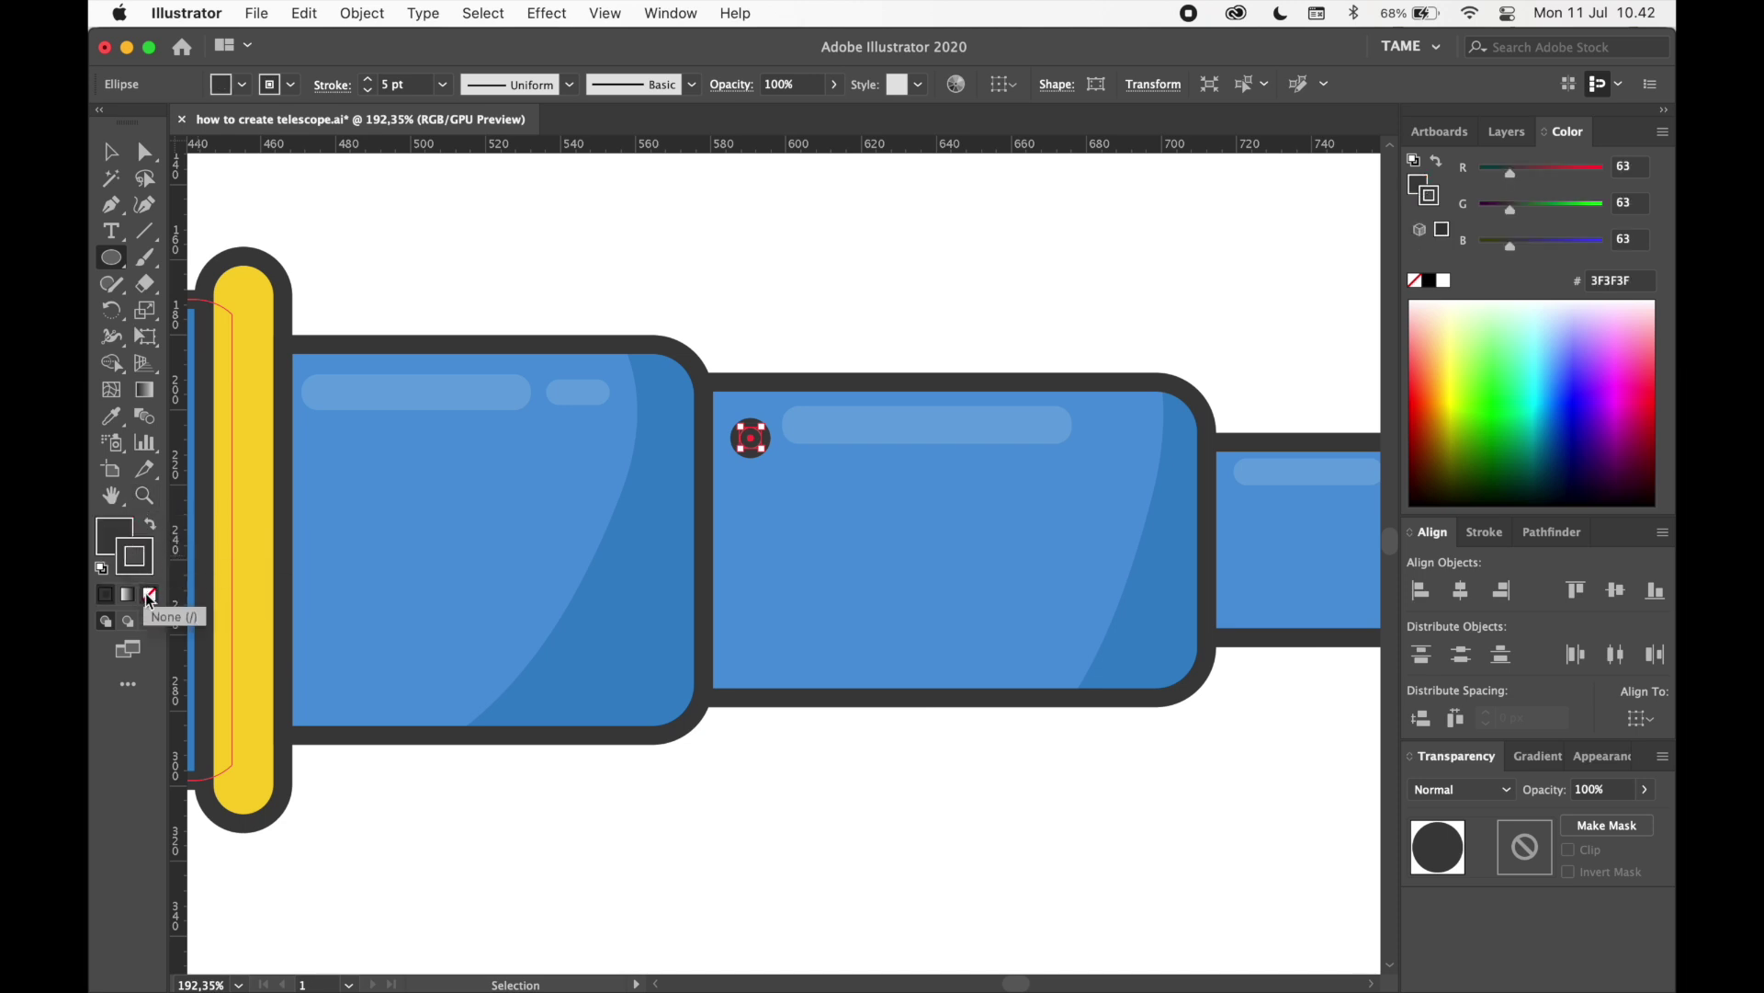
pyautogui.click(152, 593)
pyautogui.press('v')
pyautogui.click(894, 326)
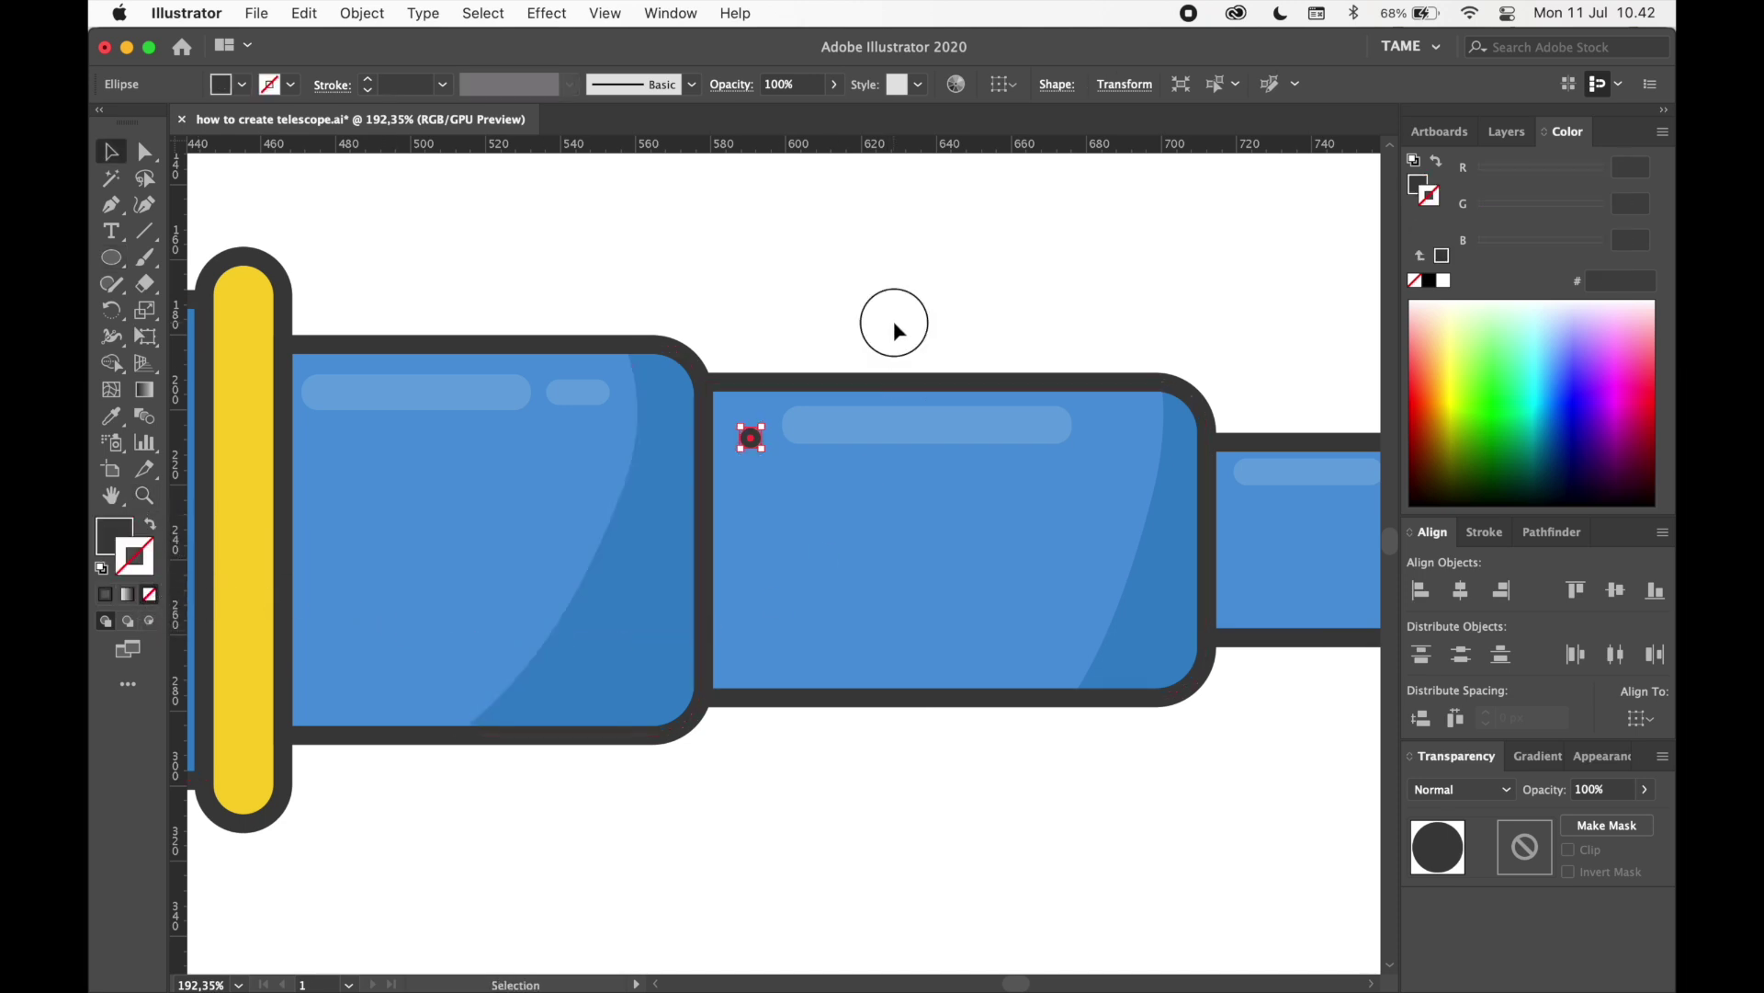
# - Copy the dark circle to the third section's other upper corner and duplicate the pair down to the lower corners
pyautogui.click(749, 438)
pyautogui.moveTo(749, 437); pyautogui.dragTo(1165, 453)
pyautogui.click(781, 317)
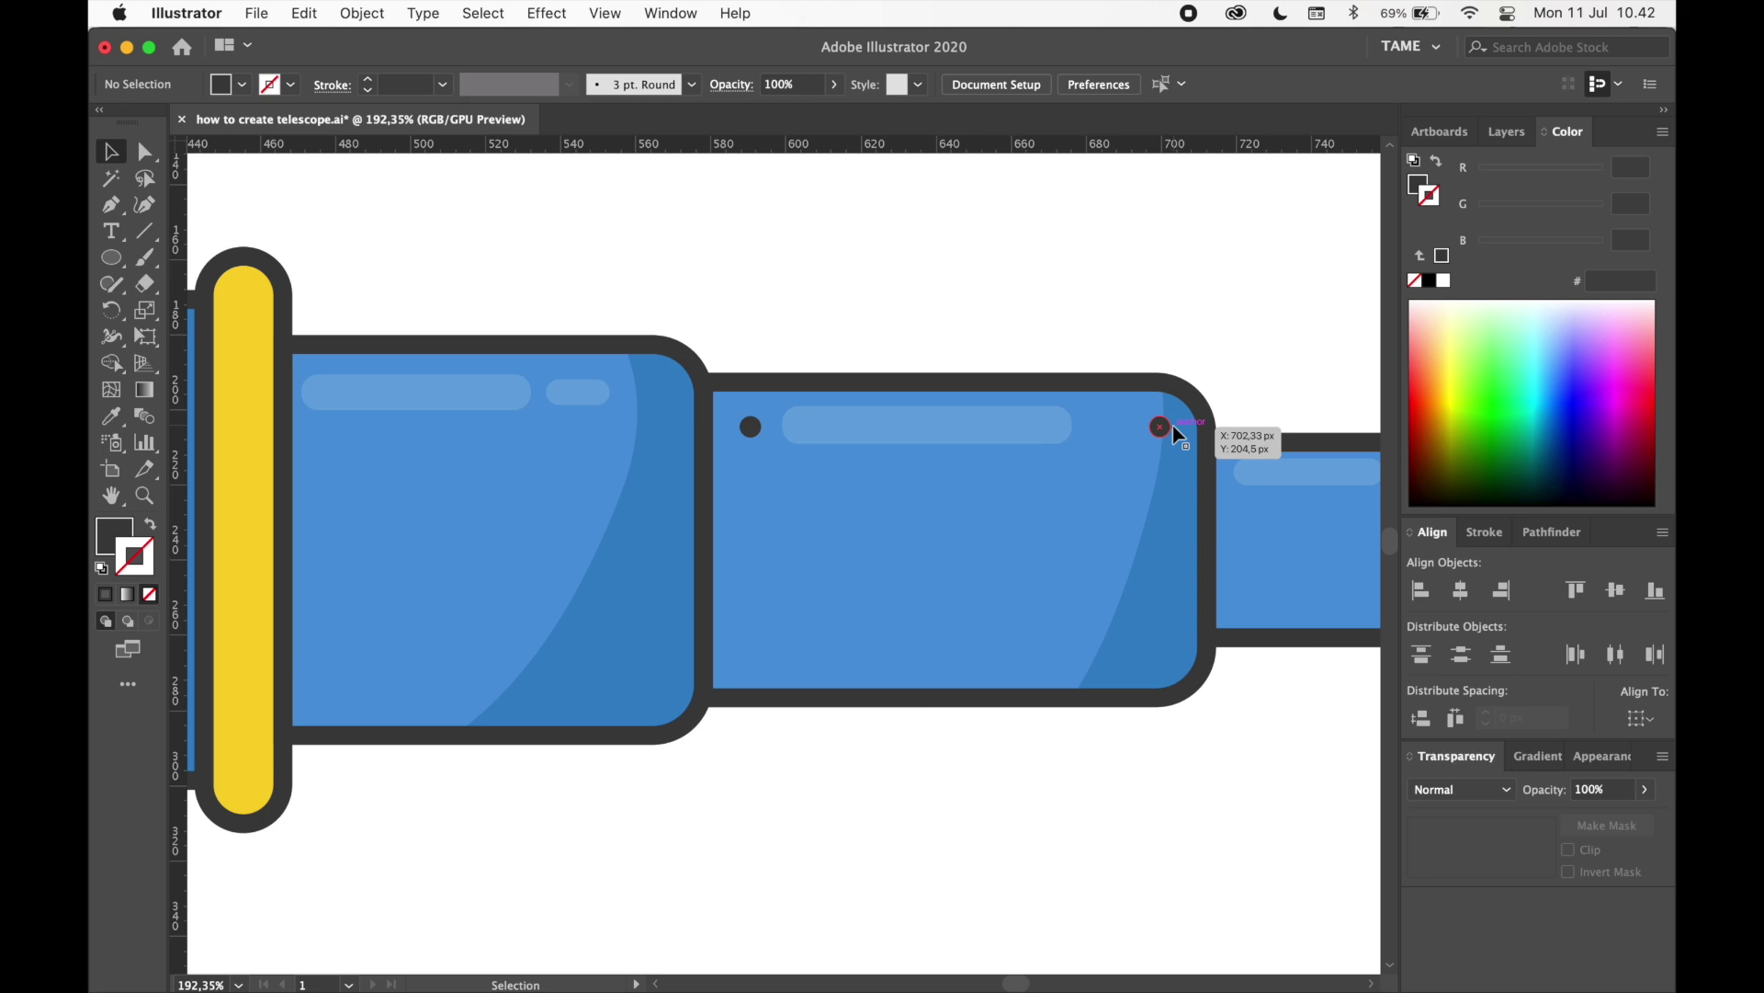
pyautogui.keyDown('shift'); pyautogui.click(749, 428); pyautogui.keyUp('shift')
pyautogui.moveTo(754, 437); pyautogui.dragTo(777, 661)
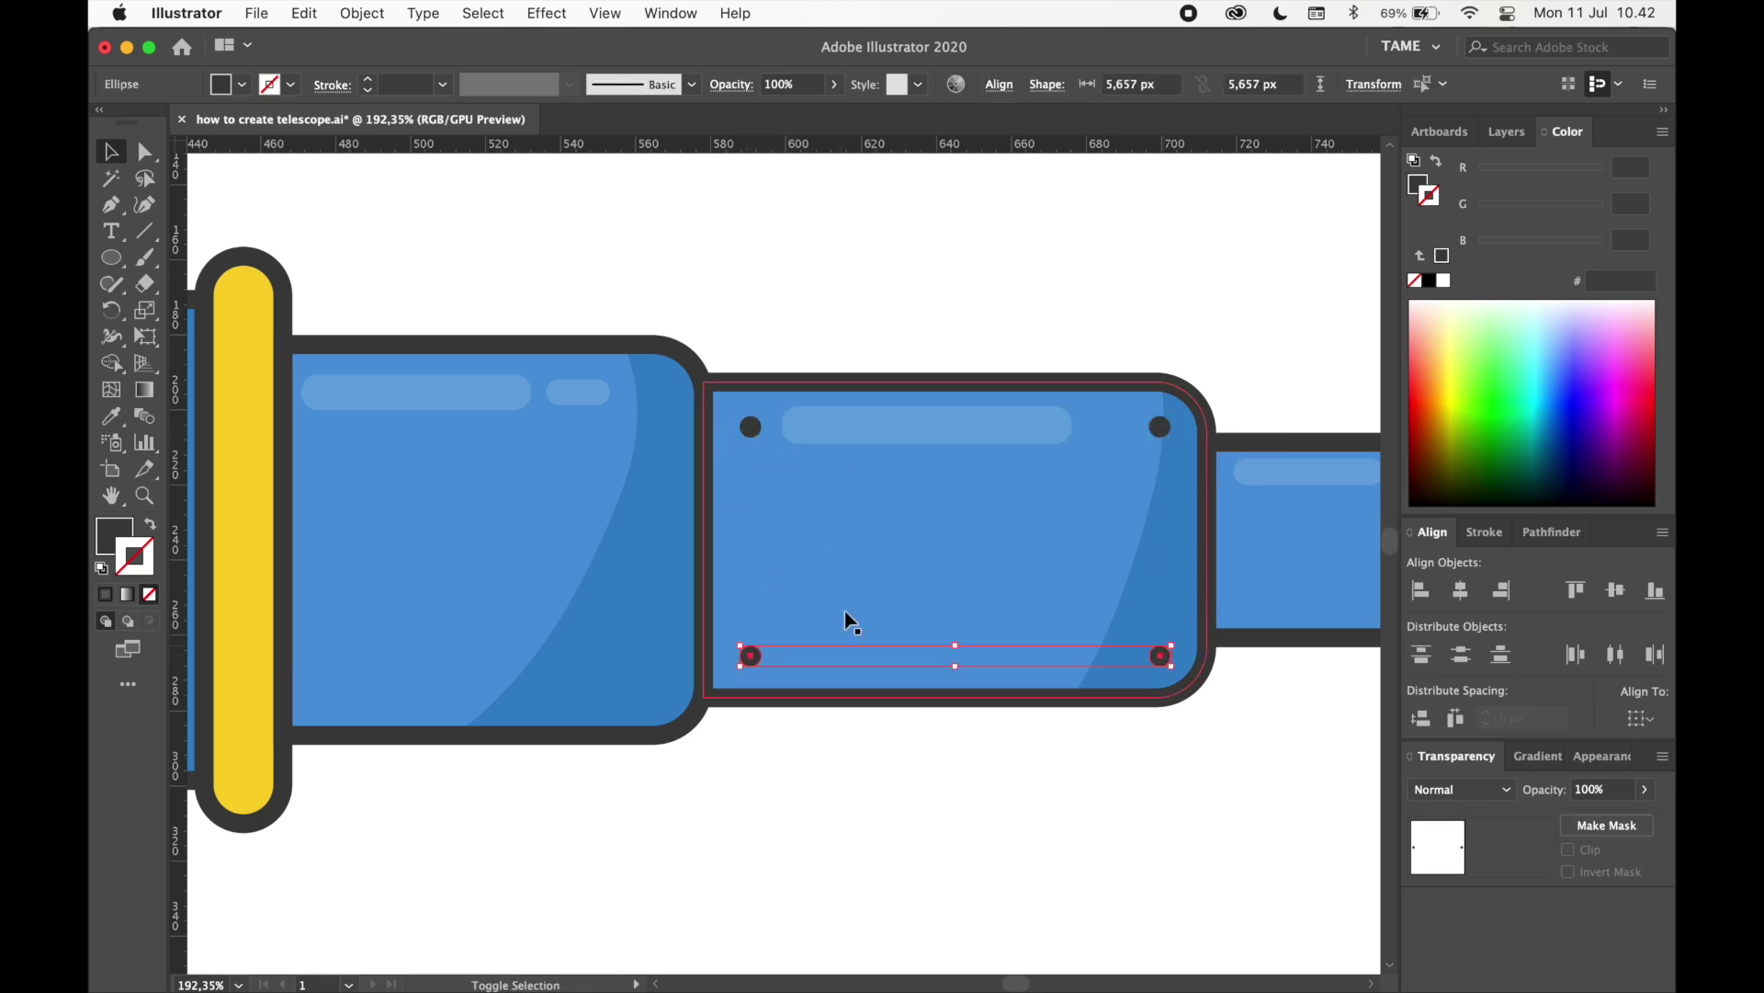
# - Select all four rivet circles on the third section and group them
pyautogui.keyDown('shift'); pyautogui.click(1162, 429); pyautogui.keyUp('shift')
pyautogui.keyDown('shift'); pyautogui.click(754, 427); pyautogui.keyUp('shift')
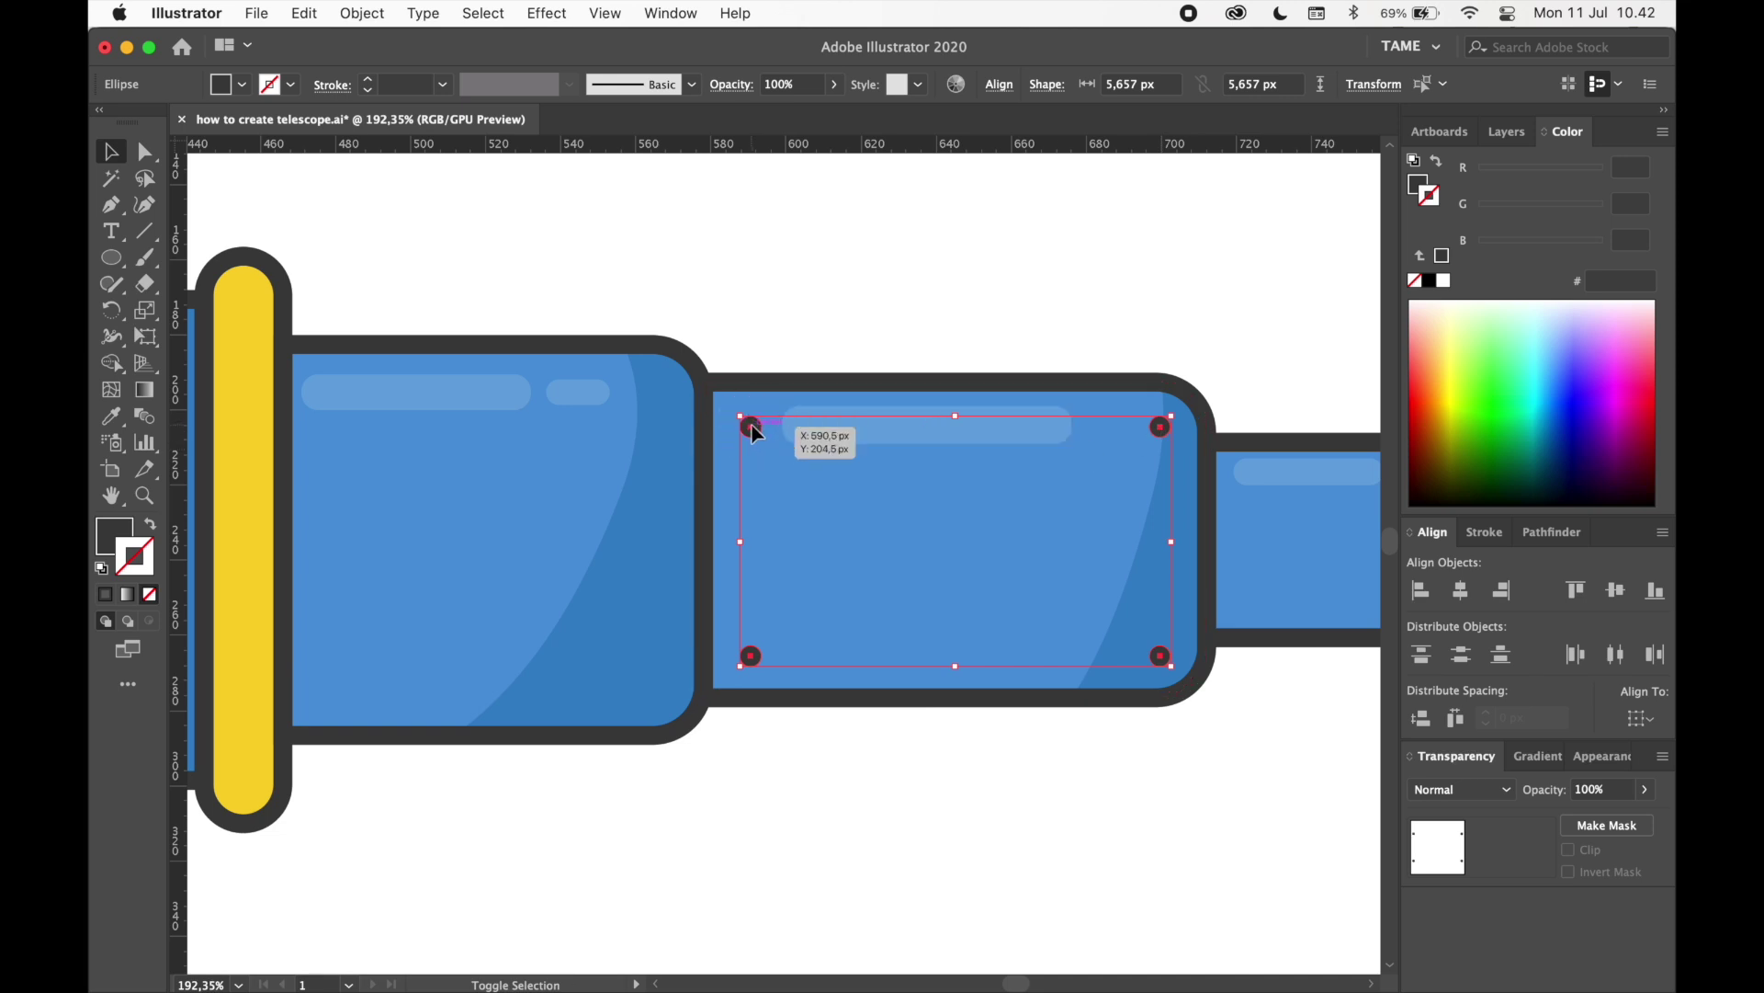
pyautogui.press('super+g')
pyautogui.click(944, 338)
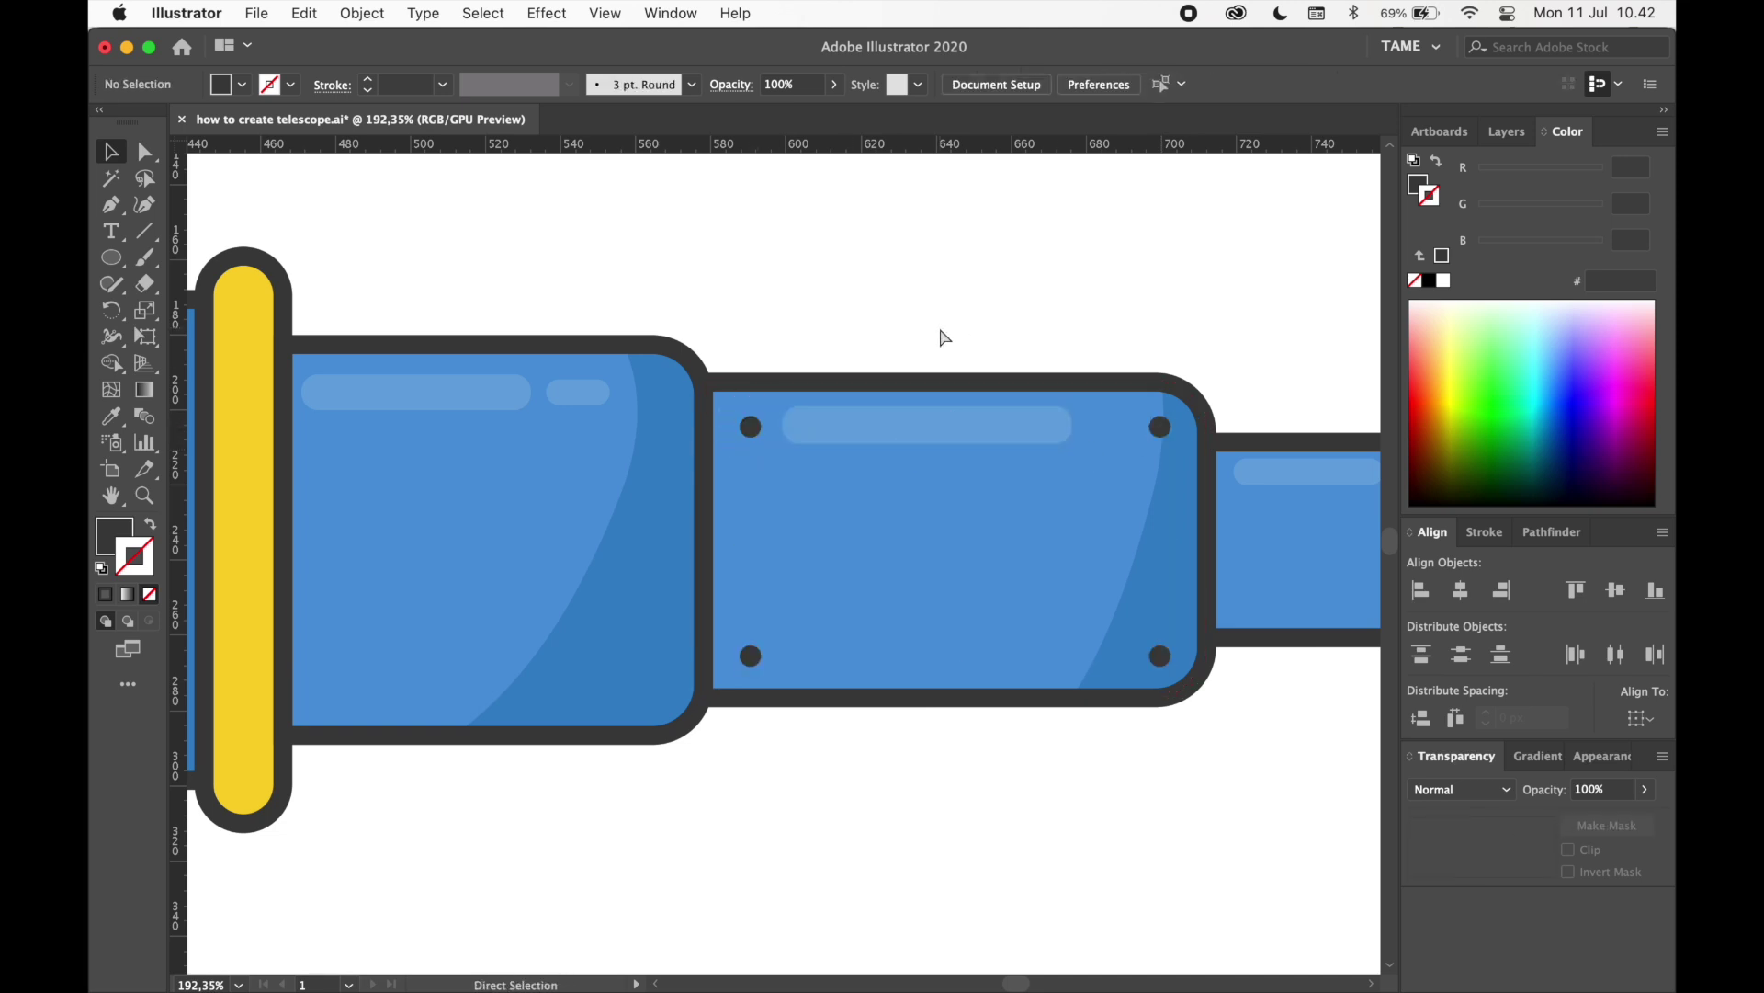
pyautogui.click(750, 426)
pyautogui.click(855, 334)
pyautogui.click(752, 427)
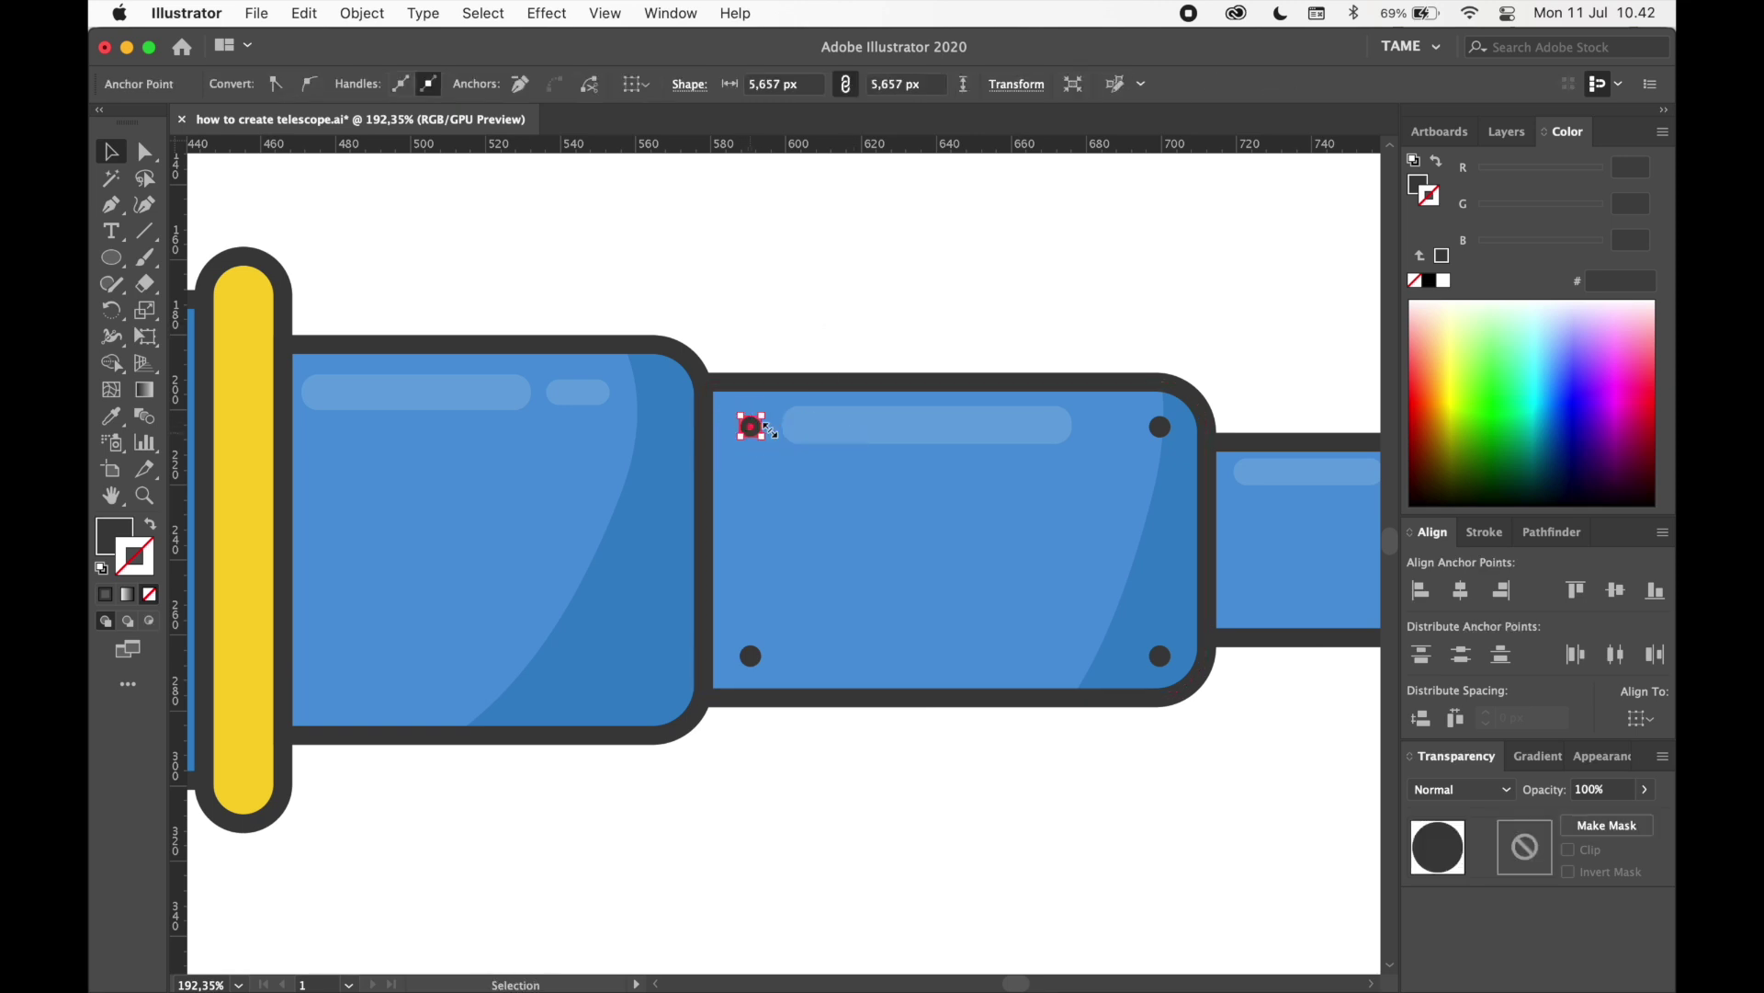
pyautogui.press('a')
pyautogui.click(855, 310)
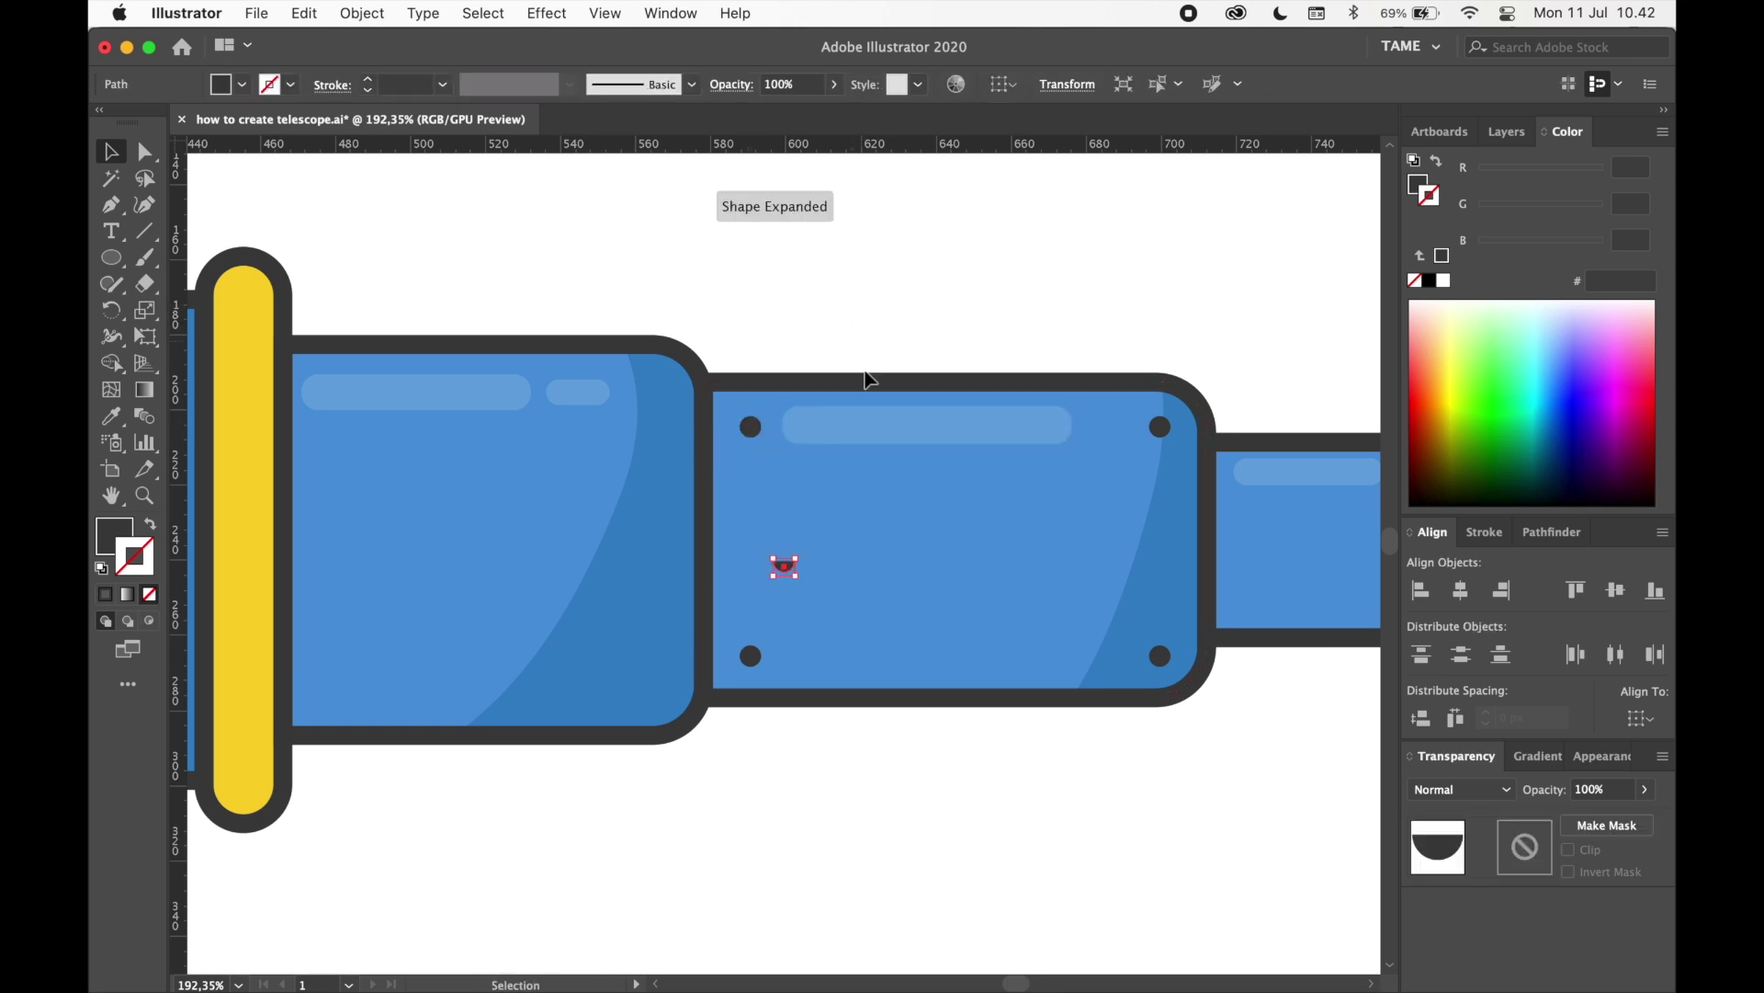
# - Isolate the rivet group, copy its upper front circle, leave isolation and paste the copy outside the group
pyautogui.scroll(2, 870, 382)
pyautogui.doubleClick(696, 451)
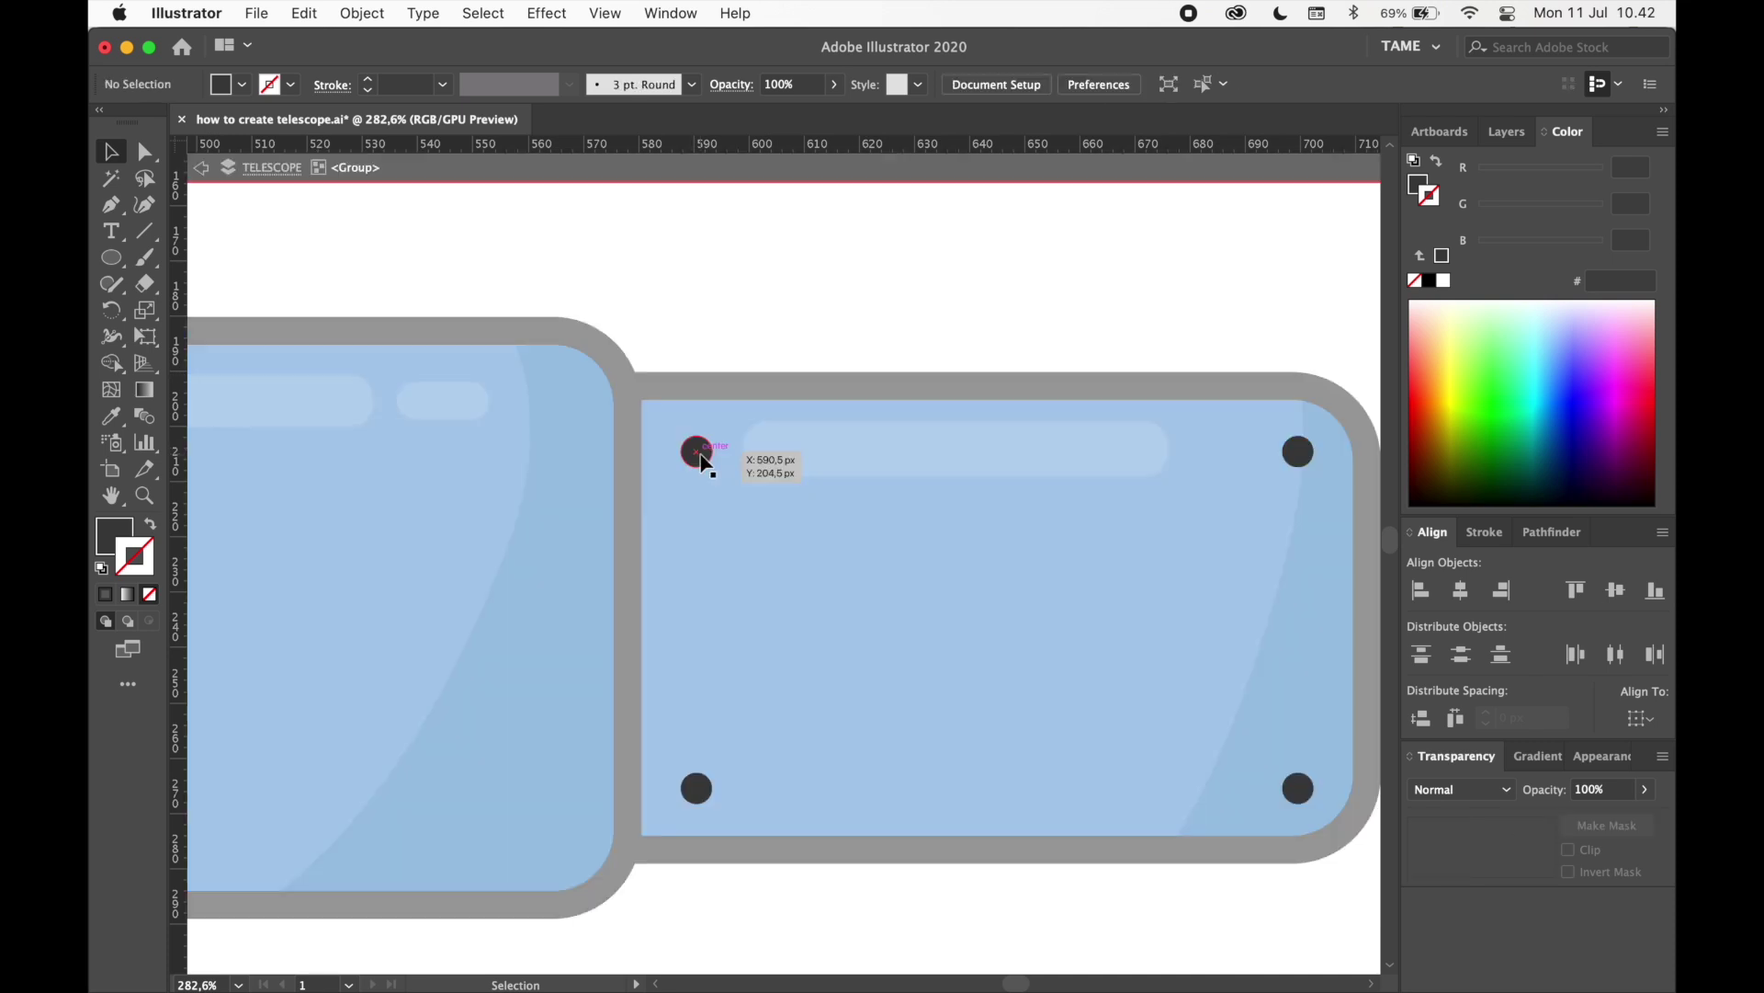
pyautogui.click(812, 178)
pyautogui.click(854, 219)
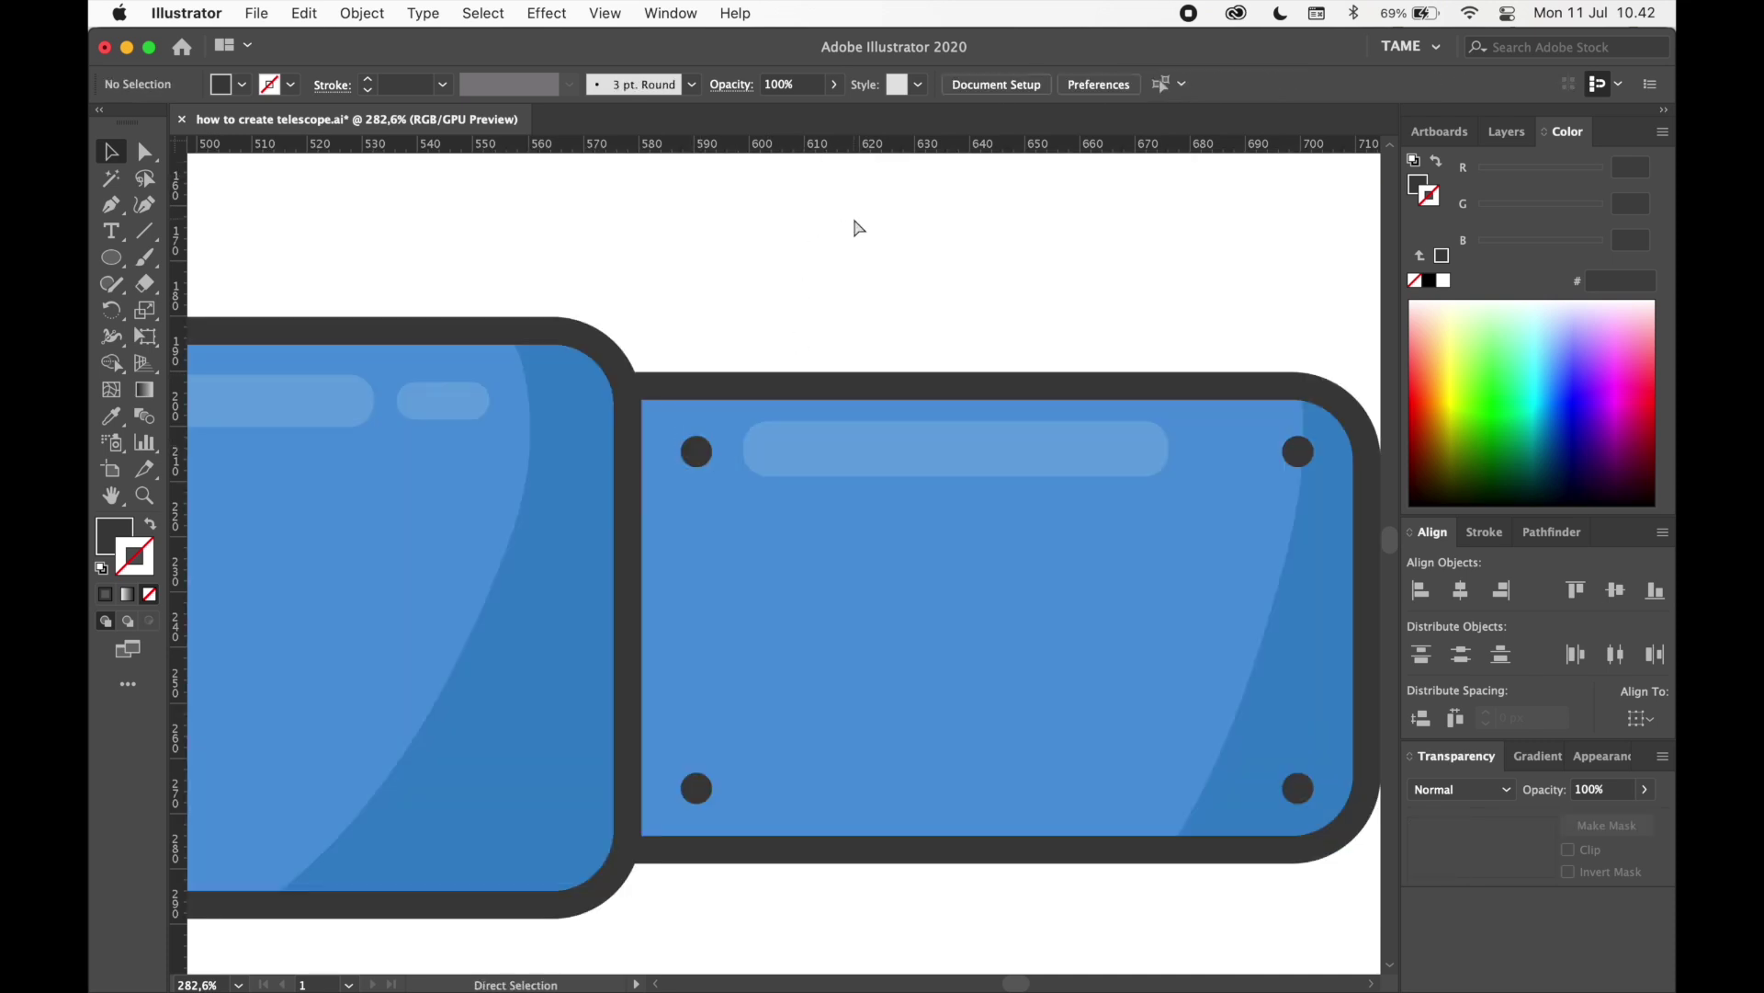
pyautogui.press('super+v')
# - Move the pasted circle into the upper rear corner of the second blue section
pyautogui.scroll(-4, 858, 366)
pyautogui.click(839, 317)
pyautogui.hscroll(-3, 919, 368)
pyautogui.scroll(1, 919, 368)
pyautogui.moveTo(920, 511); pyautogui.dragTo(800, 446)
pyautogui.click(902, 343)
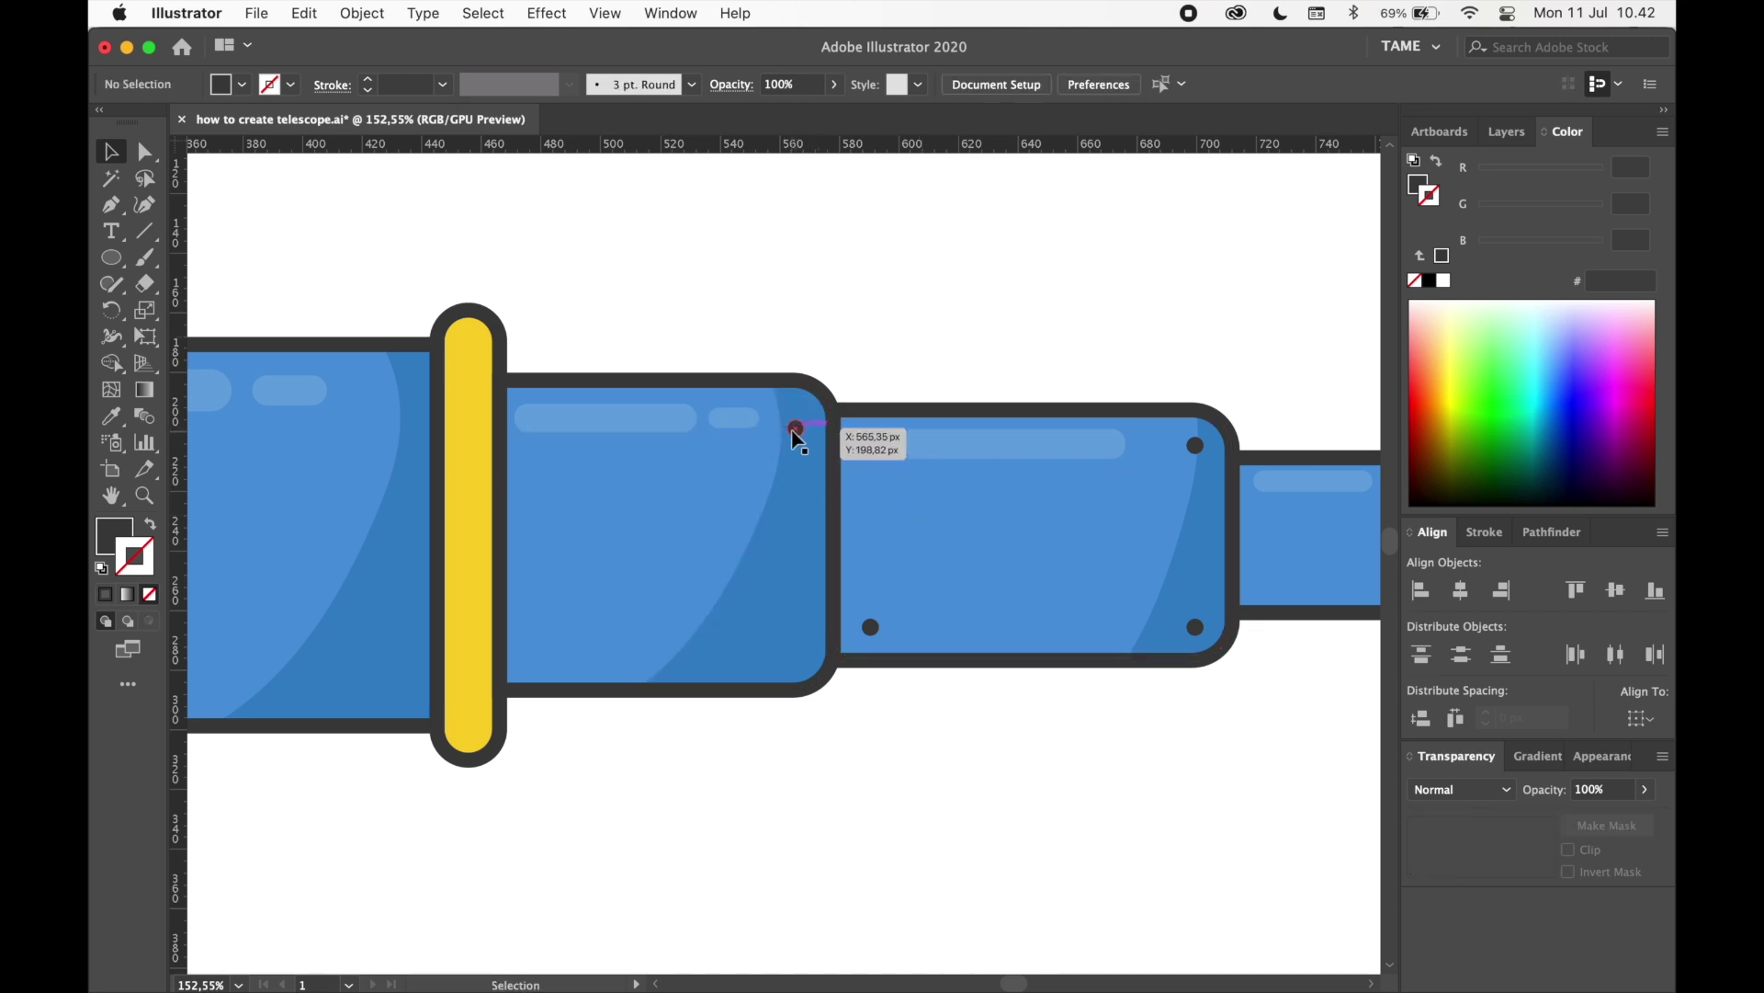
# - Duplicate the second section's upper rear rivet straight down into its lower rear corner
pyautogui.click(798, 426)
pyautogui.click(906, 328)
pyautogui.moveTo(802, 424); pyautogui.dragTo(796, 649)
pyautogui.click(1000, 322)
# - Add a matching pair of rivet circles in the upper and lower rear corners of the largest blue section
pyautogui.scroll(-5, 1000, 323)
pyautogui.moveTo(915, 283); pyautogui.dragTo(1053, 299)
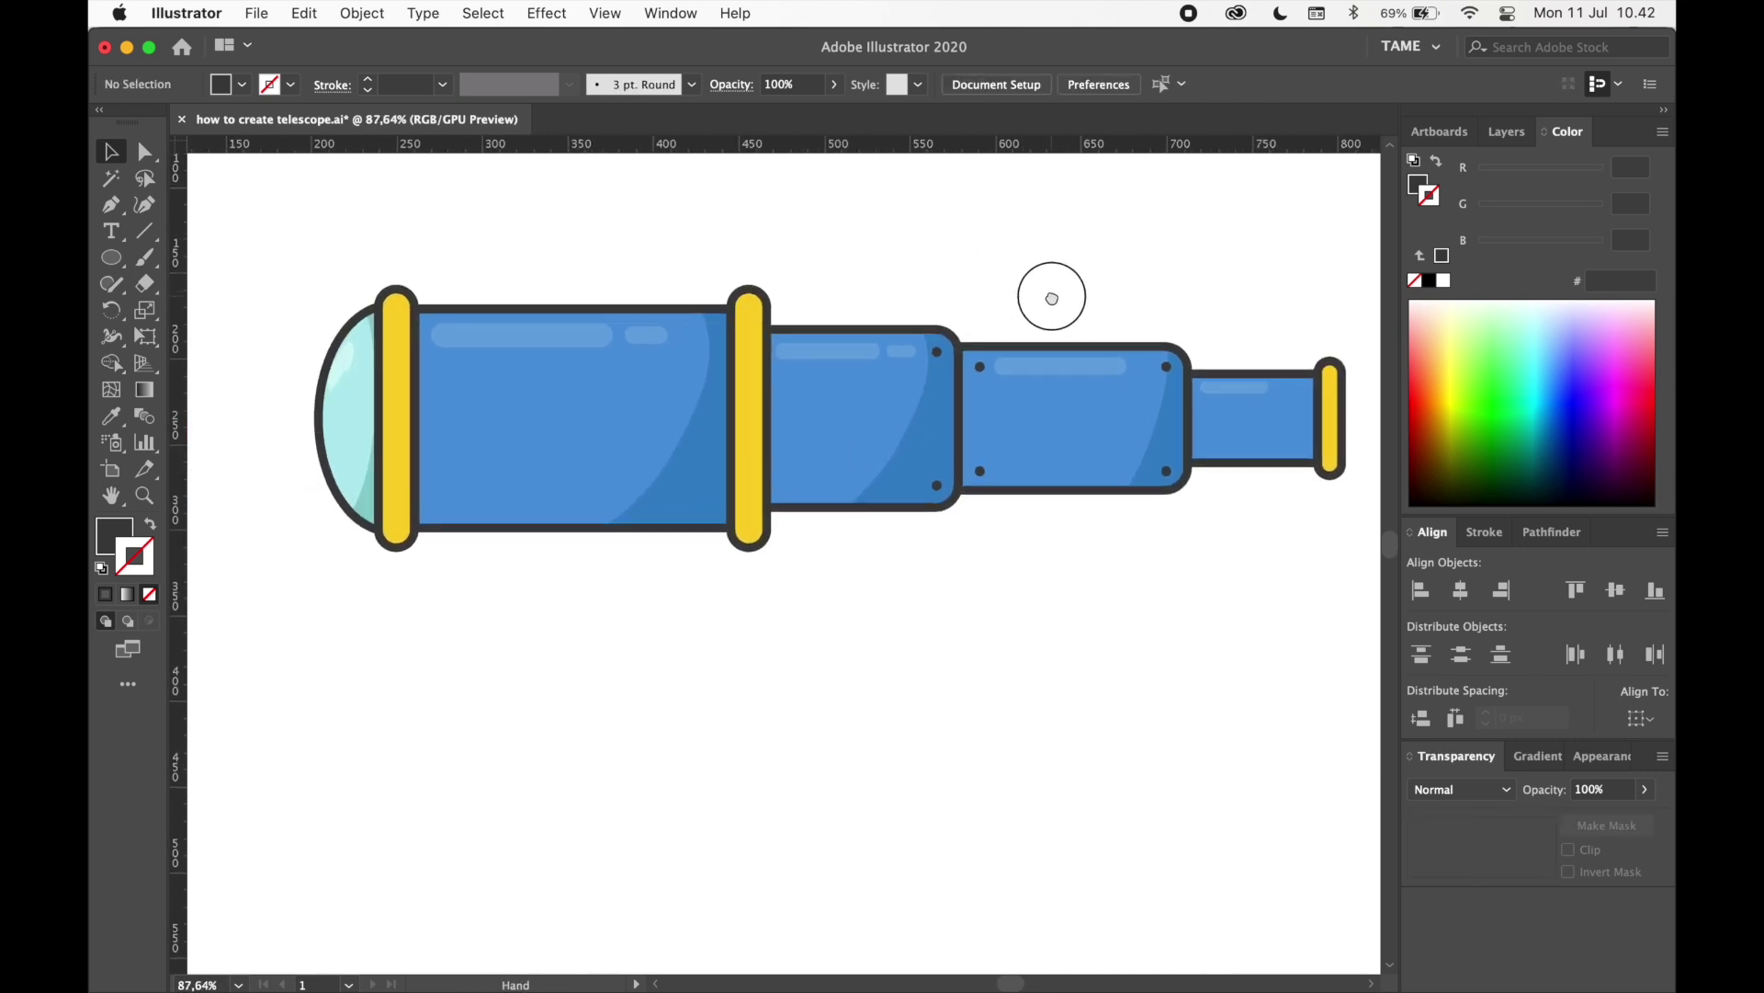
pyautogui.moveTo(784, 564); pyautogui.dragTo(713, 507)
pyautogui.press('space')
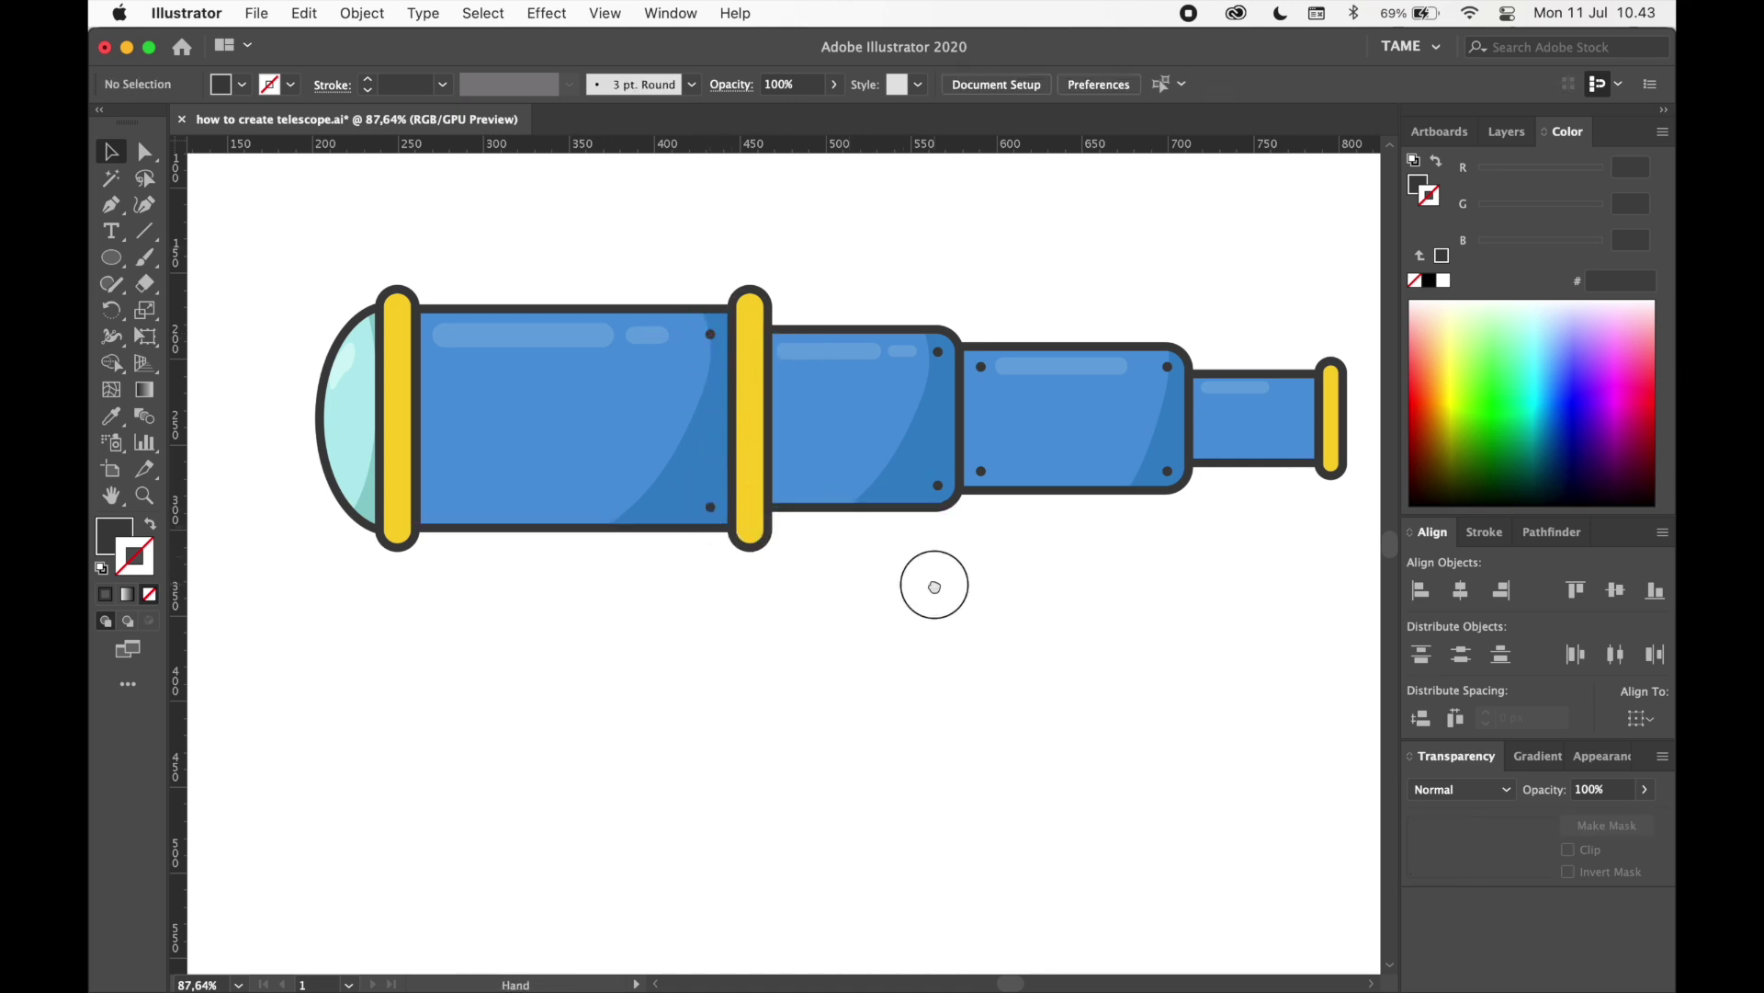
# - Select every part of the telescope and group them into one object
pyautogui.moveTo(934, 583); pyautogui.dragTo(890, 622)
pyautogui.scroll(-3, 906, 616)
pyautogui.moveTo(1221, 641); pyautogui.dragTo(492, 391)
pyautogui.rightClick(672, 484)
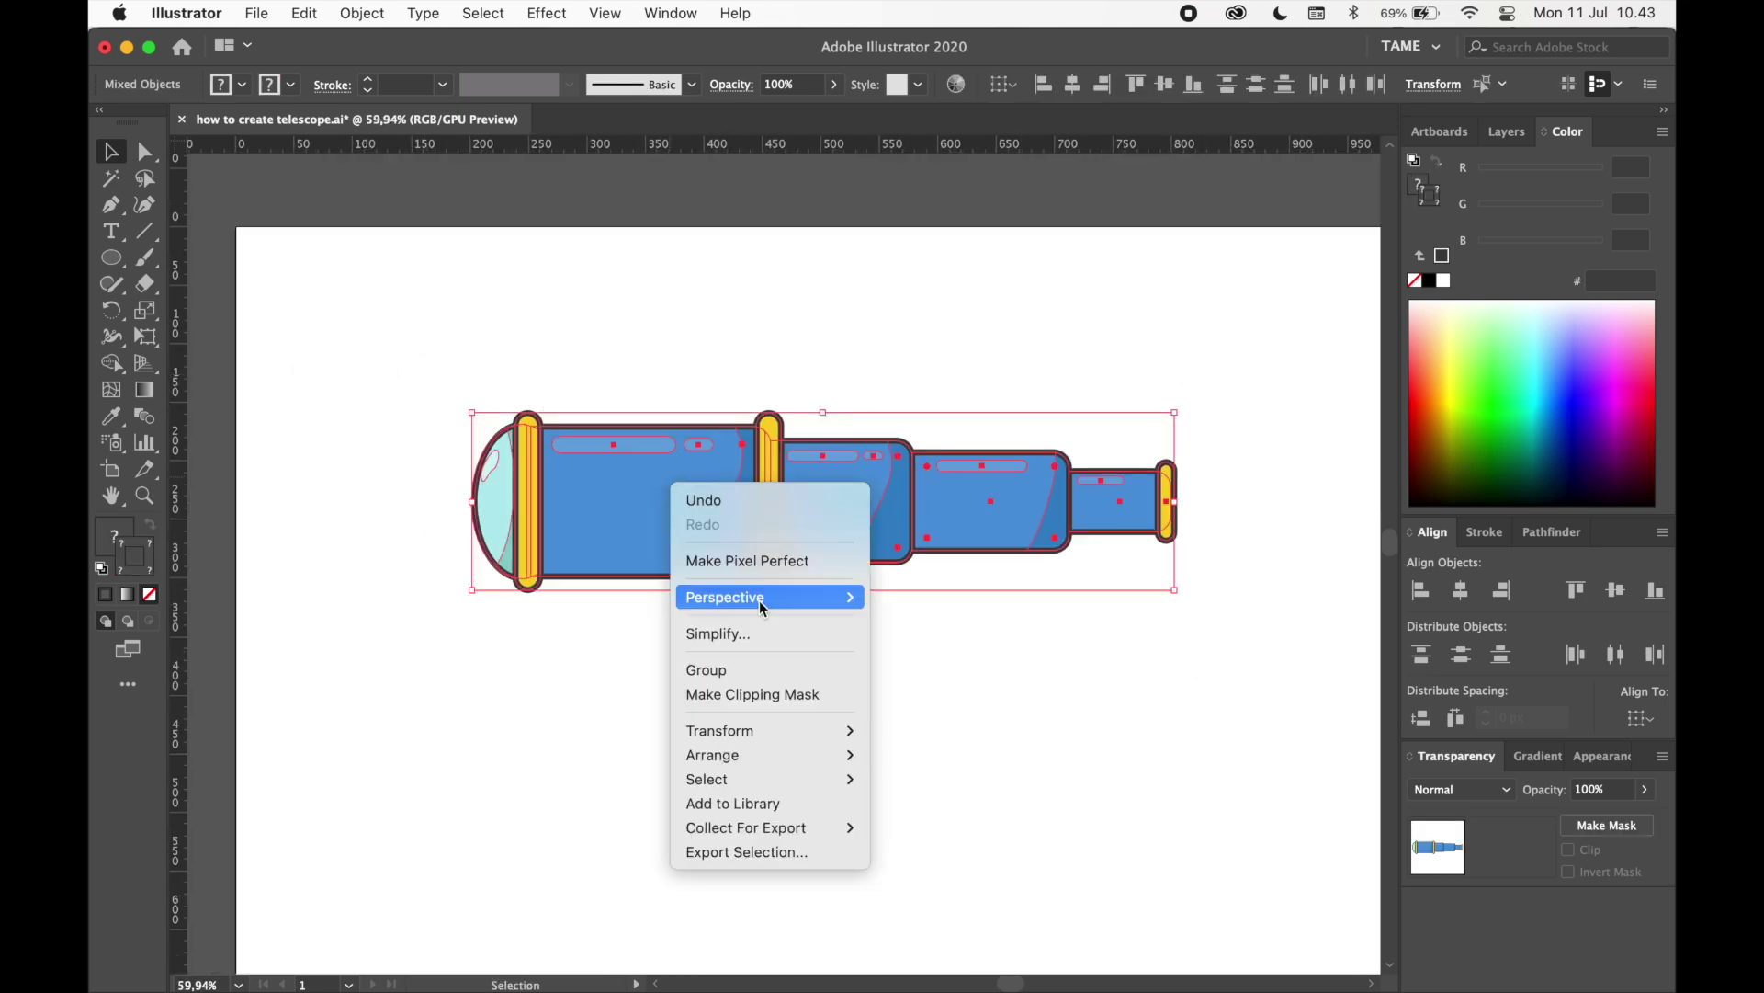
pyautogui.click(794, 670)
pyautogui.click(902, 630)
# - Move the grouped telescope slightly down and to the right on the artboard
pyautogui.scroll(-4, 803, 515)
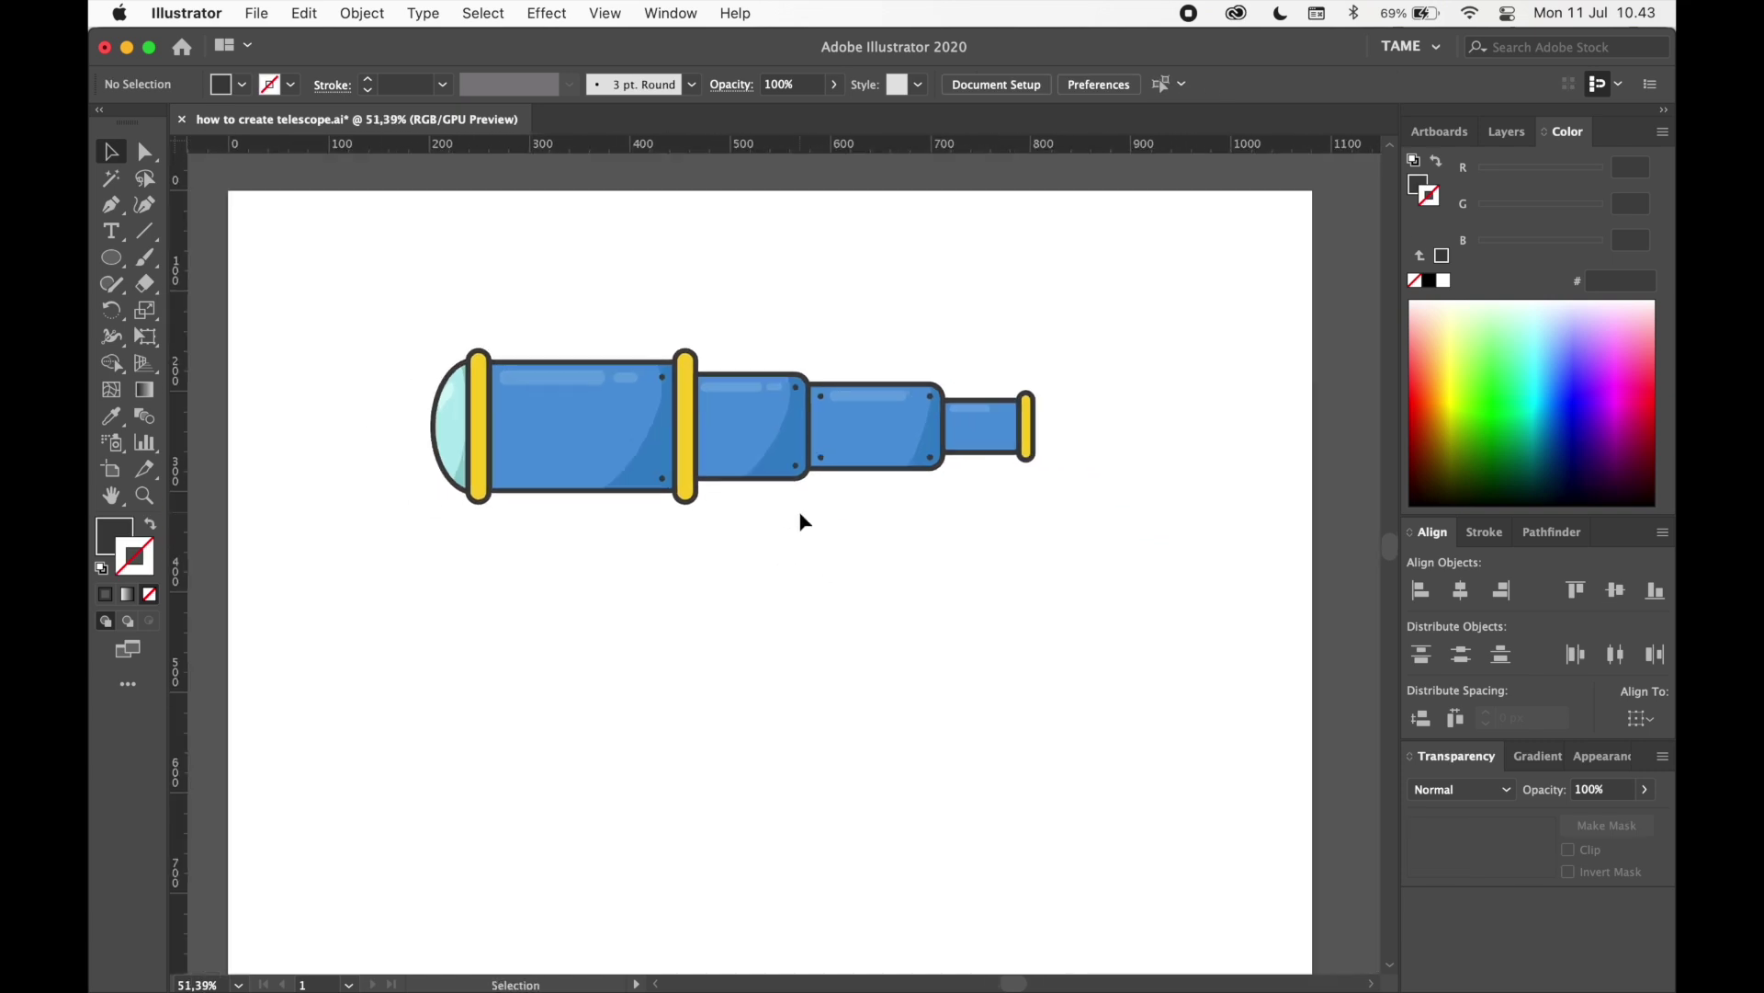
pyautogui.scroll(2, 926, 567)
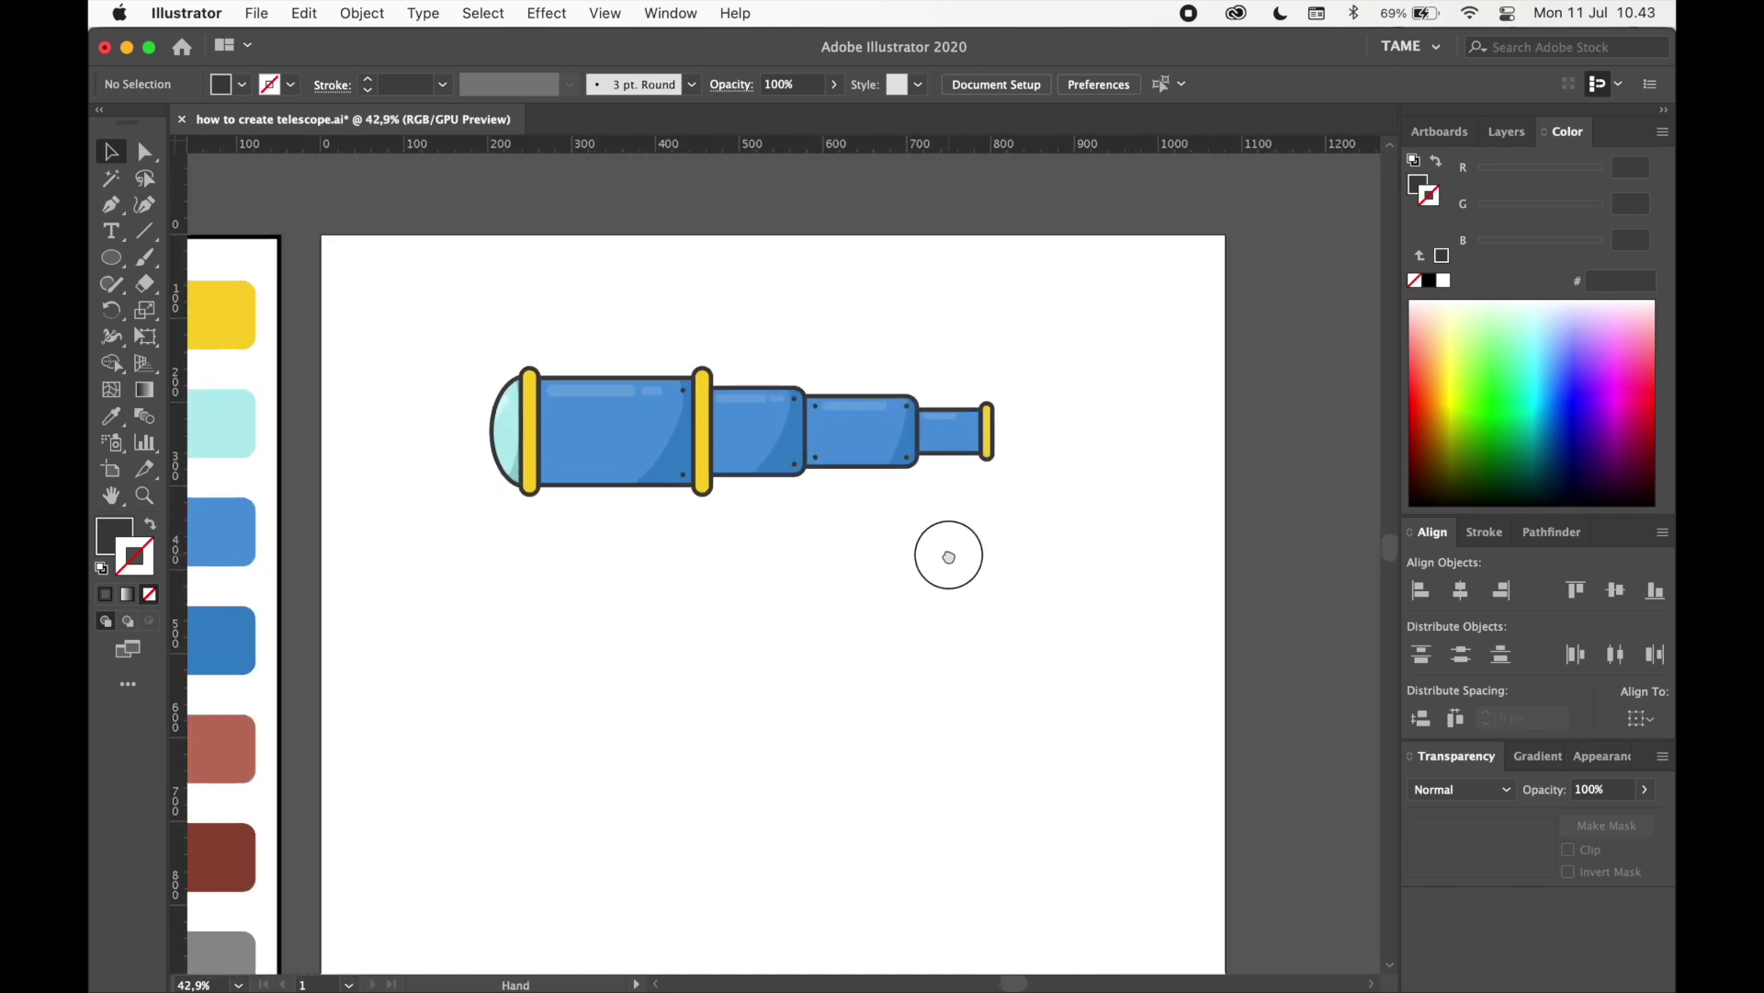
pyautogui.hscroll(-1, 813, 489)
pyautogui.moveTo(827, 462); pyautogui.dragTo(864, 506)
pyautogui.click(992, 598)
# - Draw a small dark gray circle with the Ellipse tool just below the rear end of the second section
pyautogui.click(111, 257)
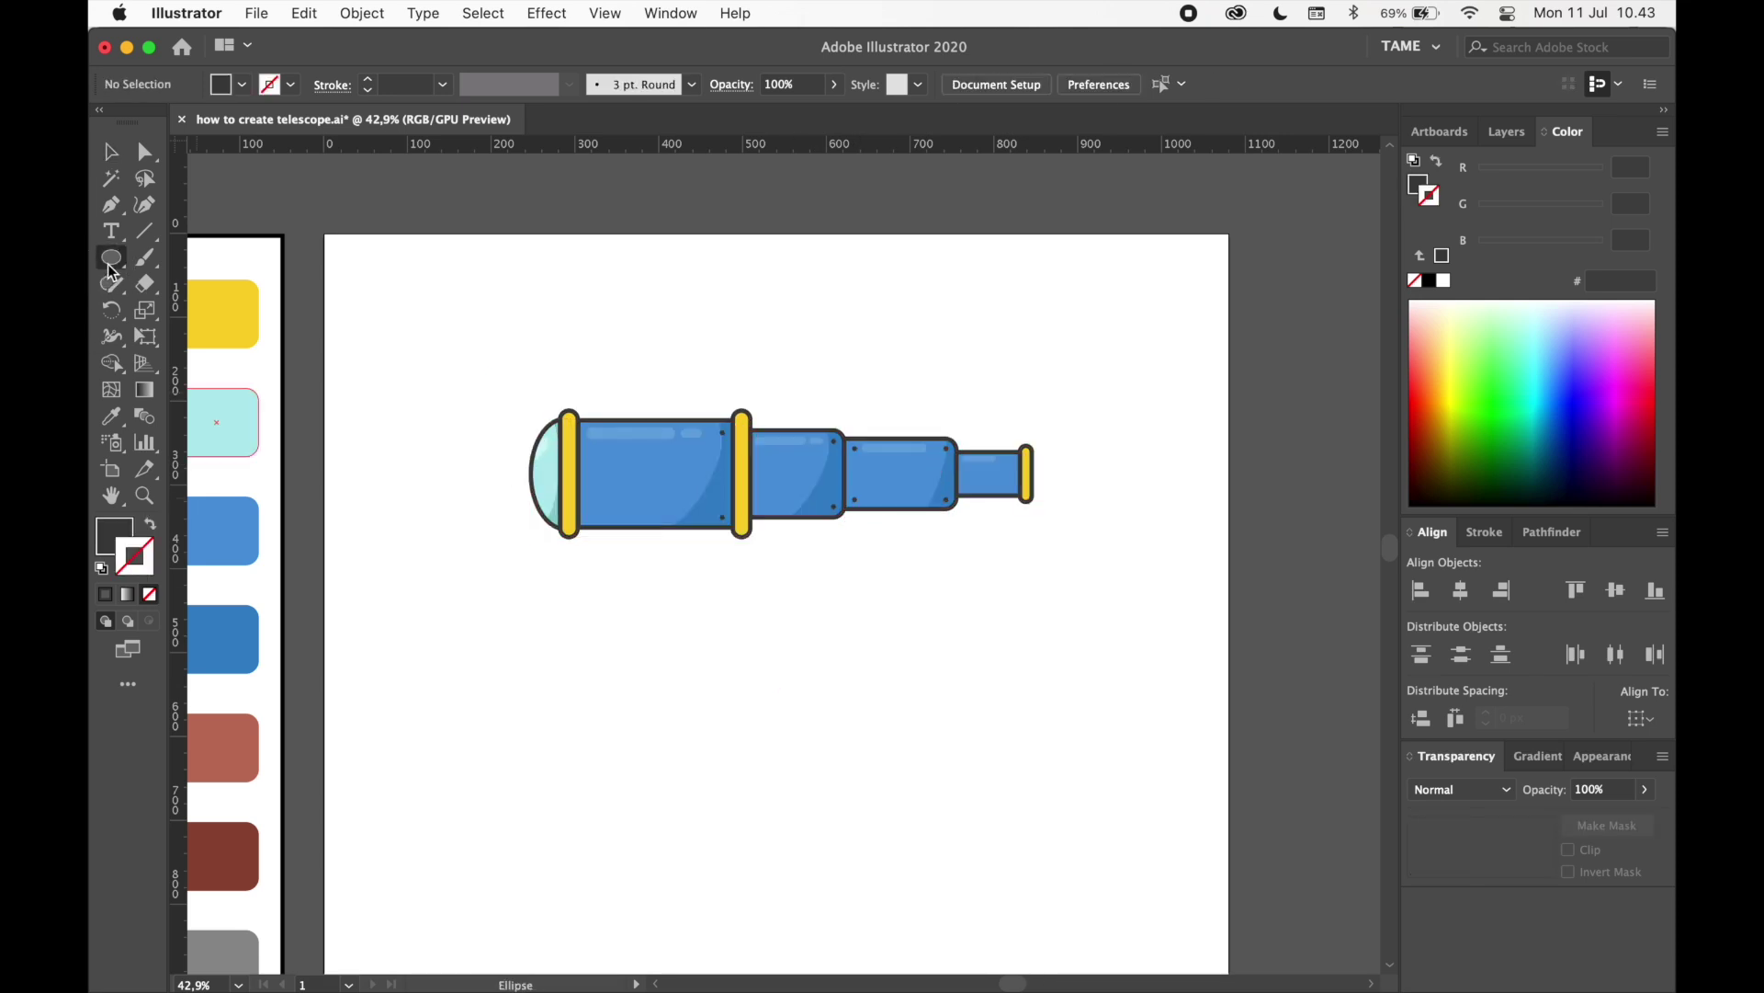
pyautogui.scroll(3, 910, 551)
pyautogui.hscroll(1, 896, 549)
pyautogui.scroll(2, 823, 560)
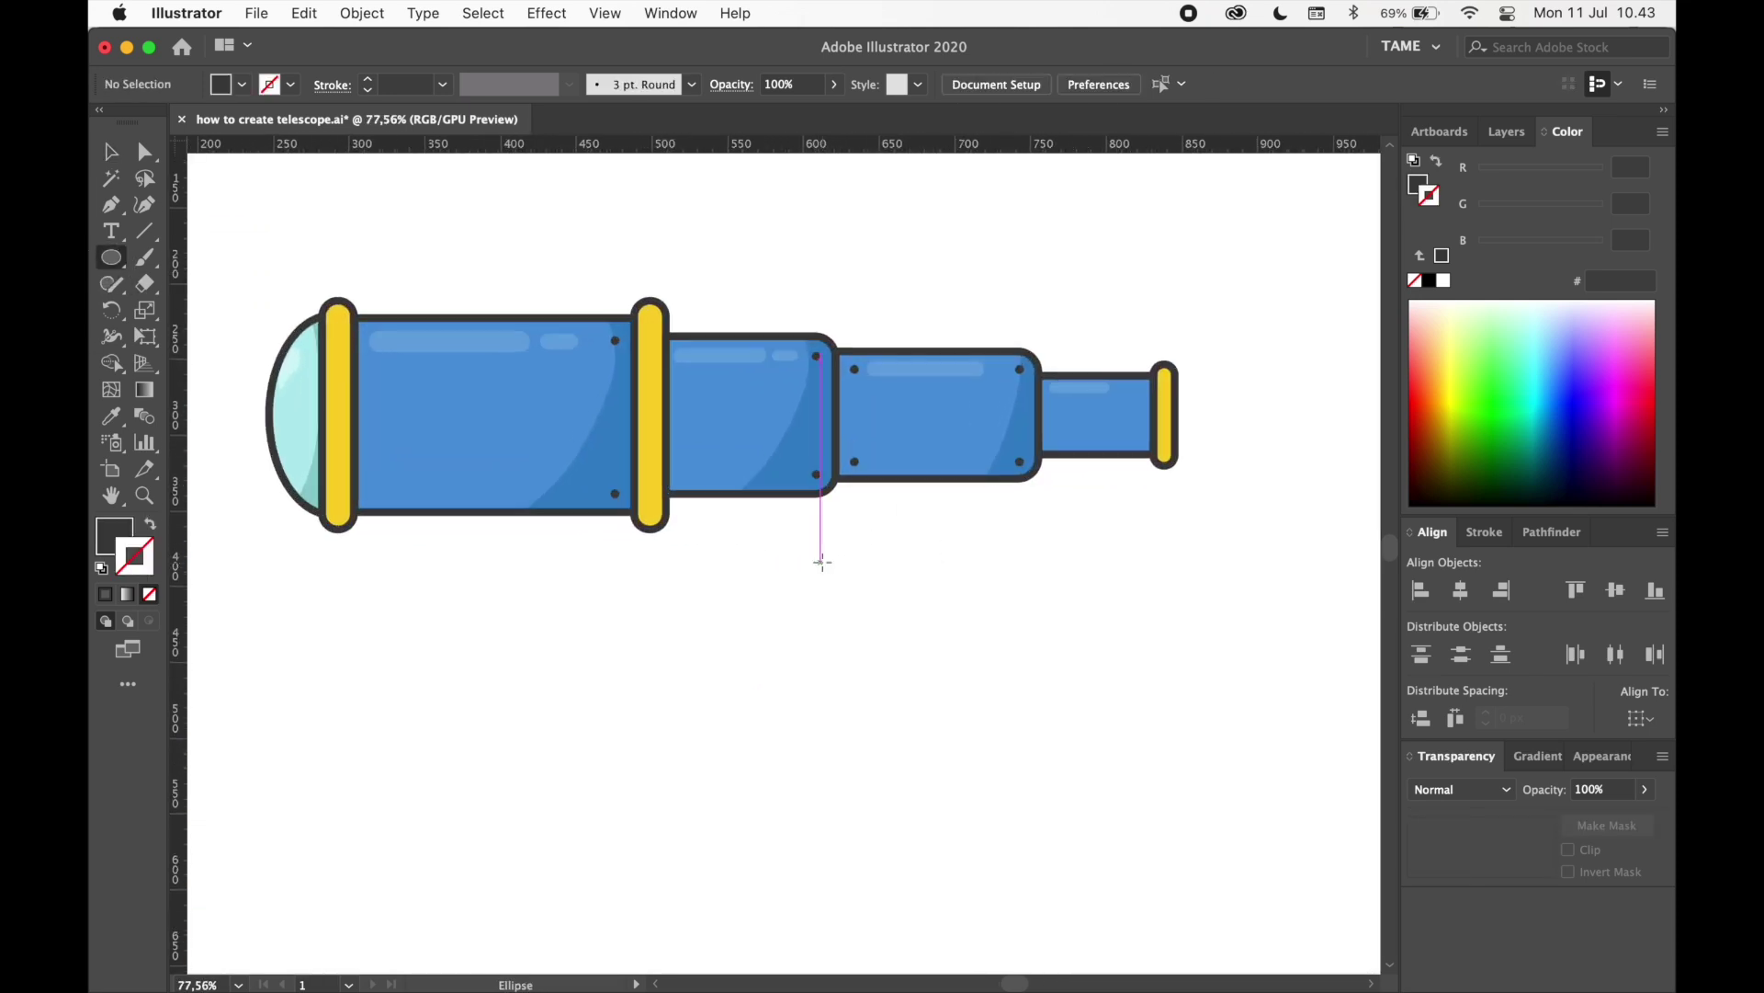
pyautogui.moveTo(786, 506); pyautogui.dragTo(864, 593)
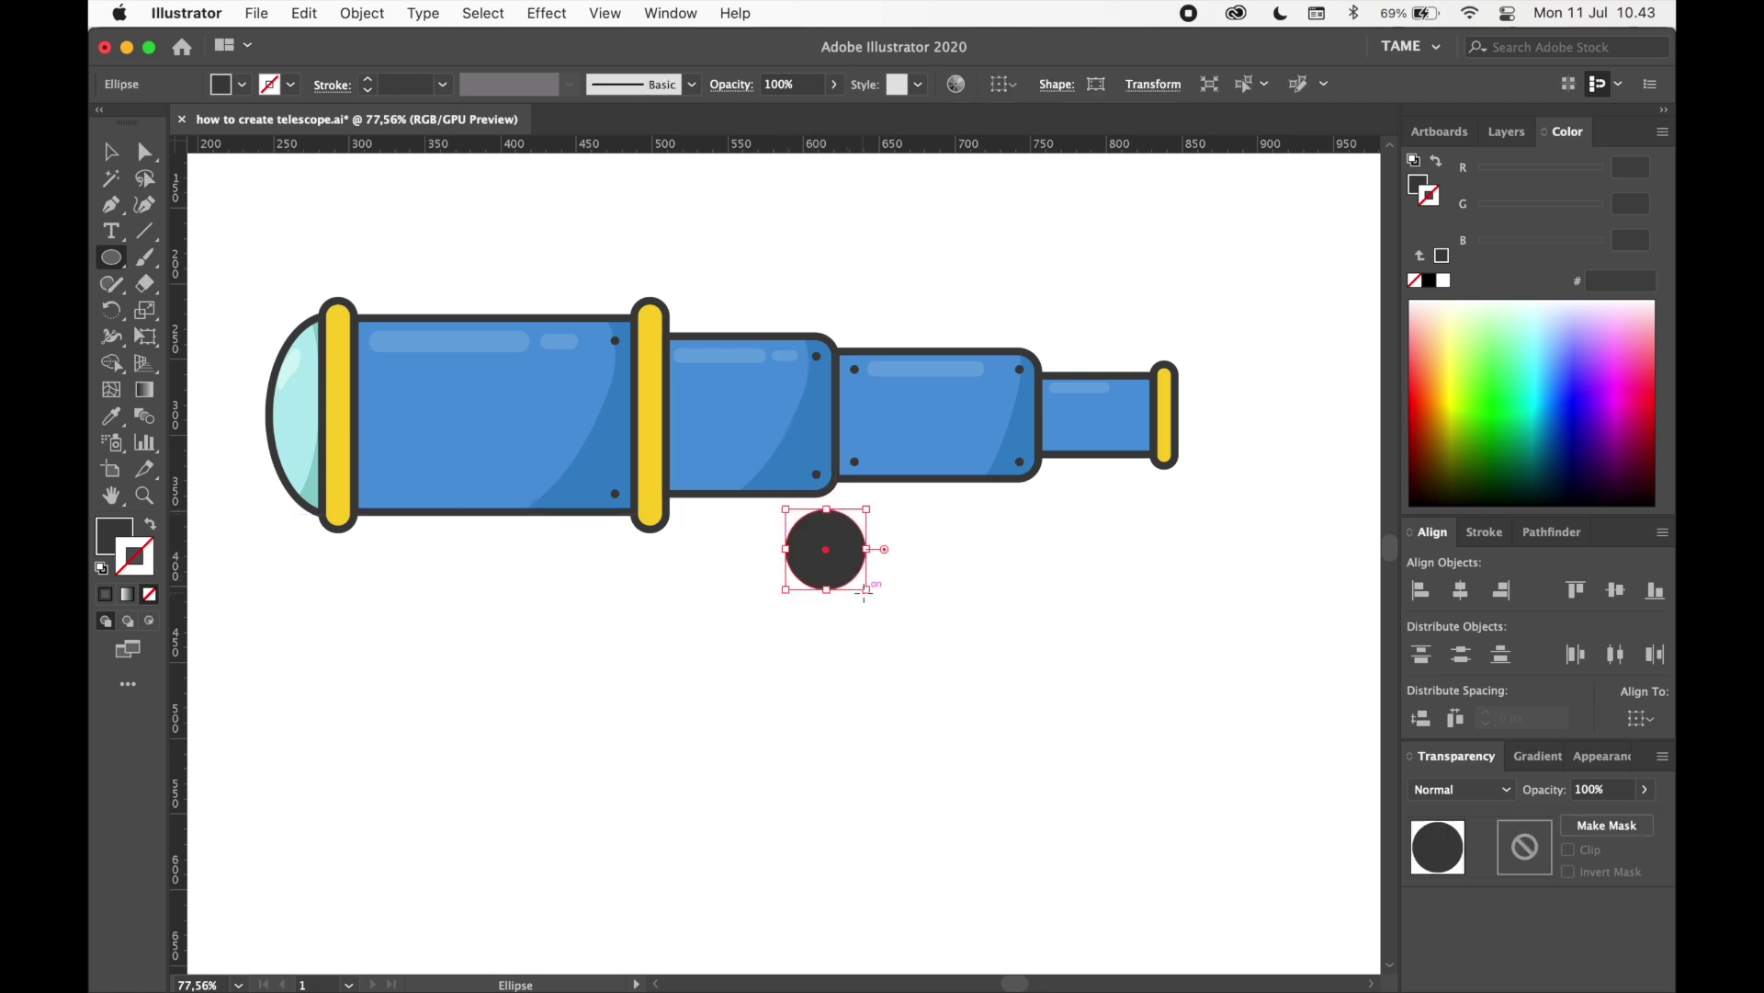
# - Move the circle up so it overlaps the second section's lower edge and send it behind the telescope
pyautogui.click(110, 152)
pyautogui.moveTo(834, 577); pyautogui.dragTo(863, 518)
pyautogui.click(814, 566)
pyautogui.click(792, 477)
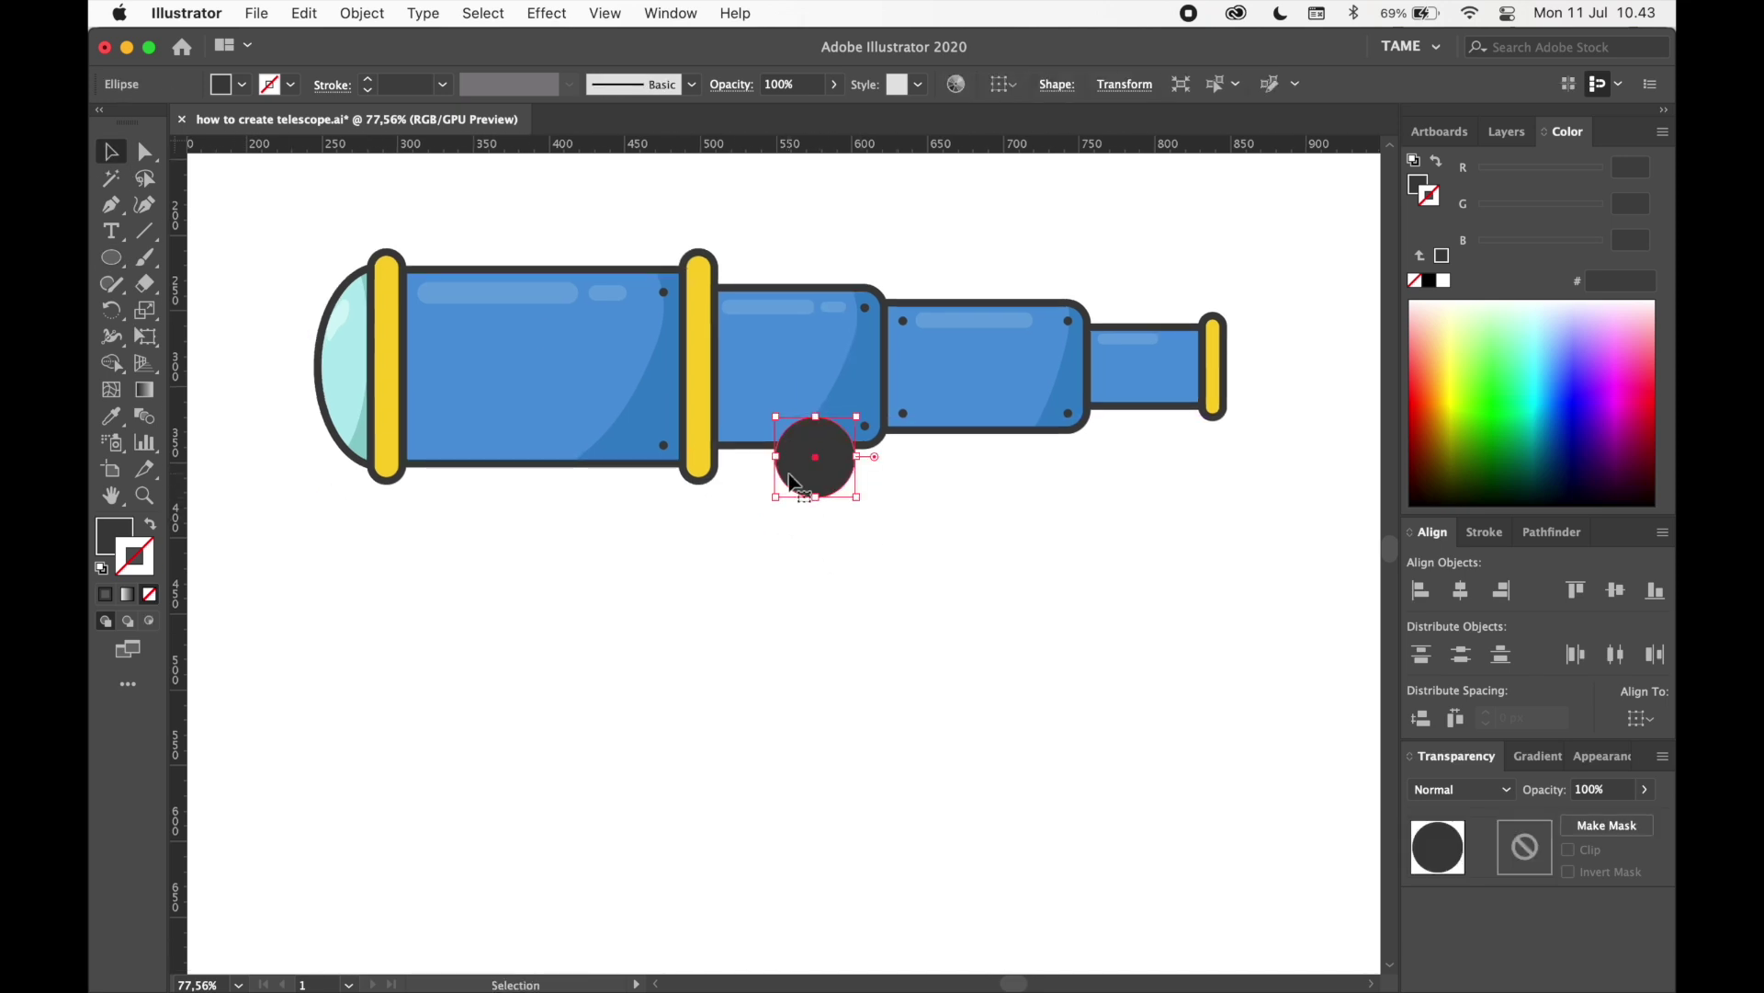
pyautogui.click(889, 571)
# - Give the circle the palette's medium gray as fill and the dark gray 3F3F3F as stroke
pyautogui.scroll(-3, 889, 570)
pyautogui.moveTo(889, 571); pyautogui.dragTo(982, 316)
pyautogui.click(981, 305)
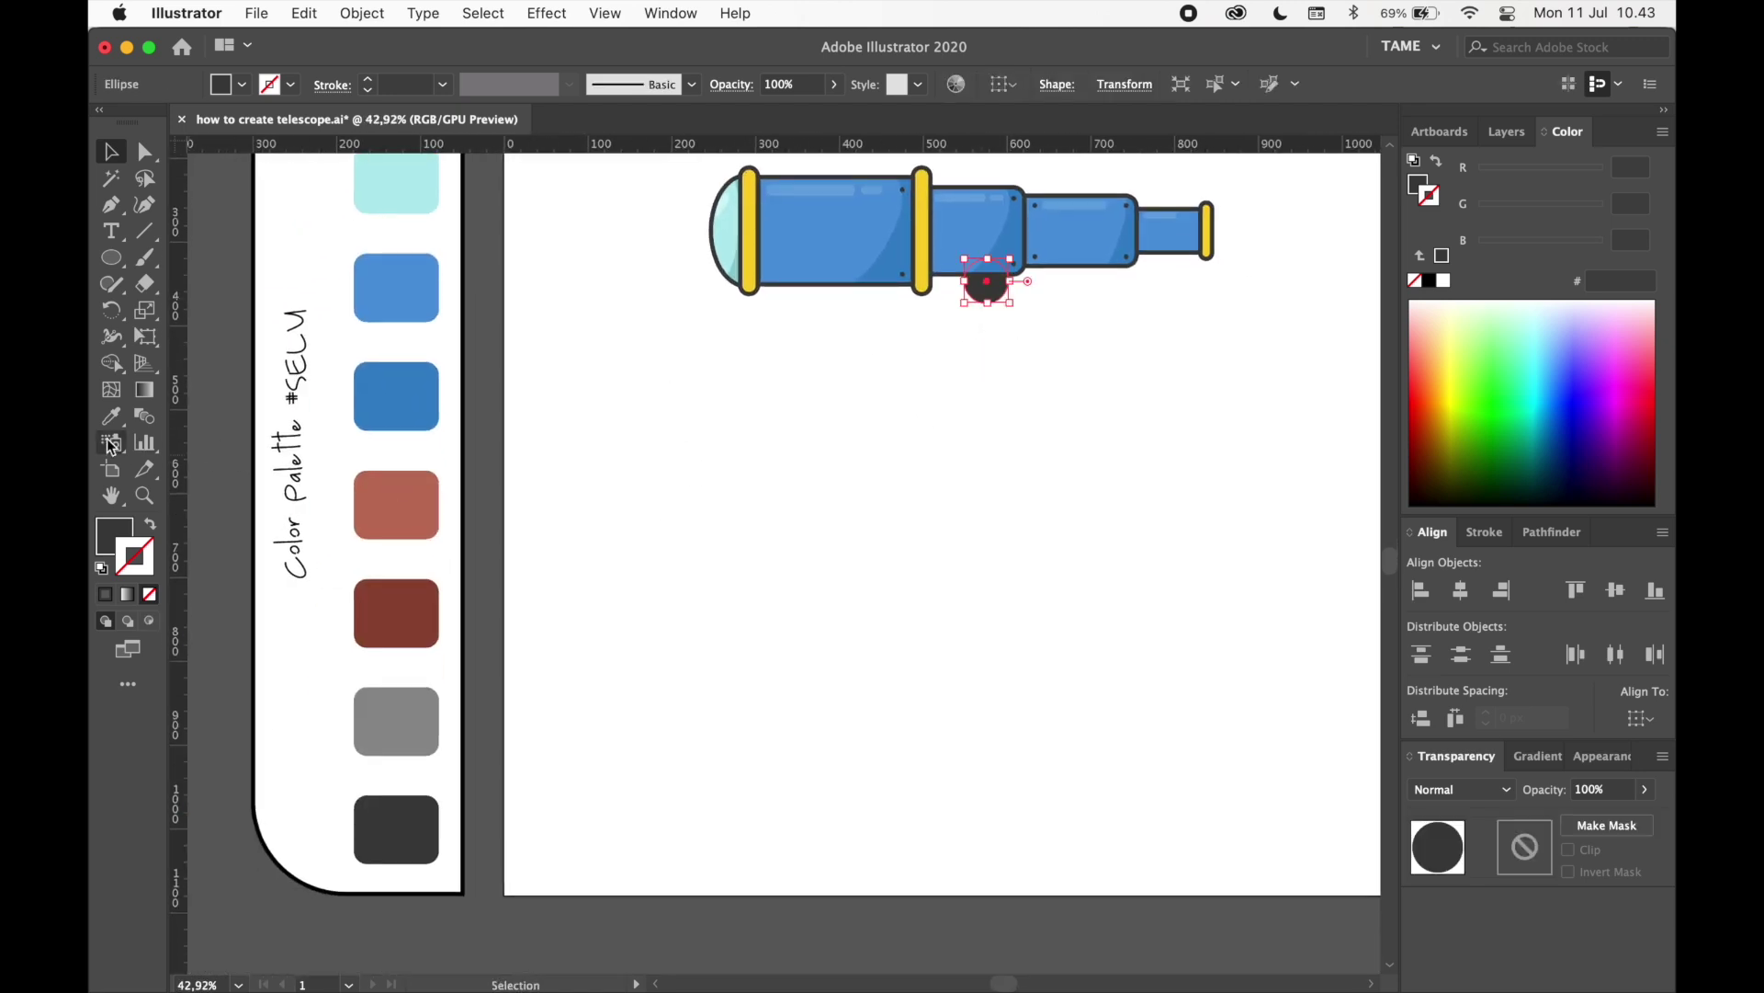
pyautogui.click(111, 415)
pyautogui.click(395, 721)
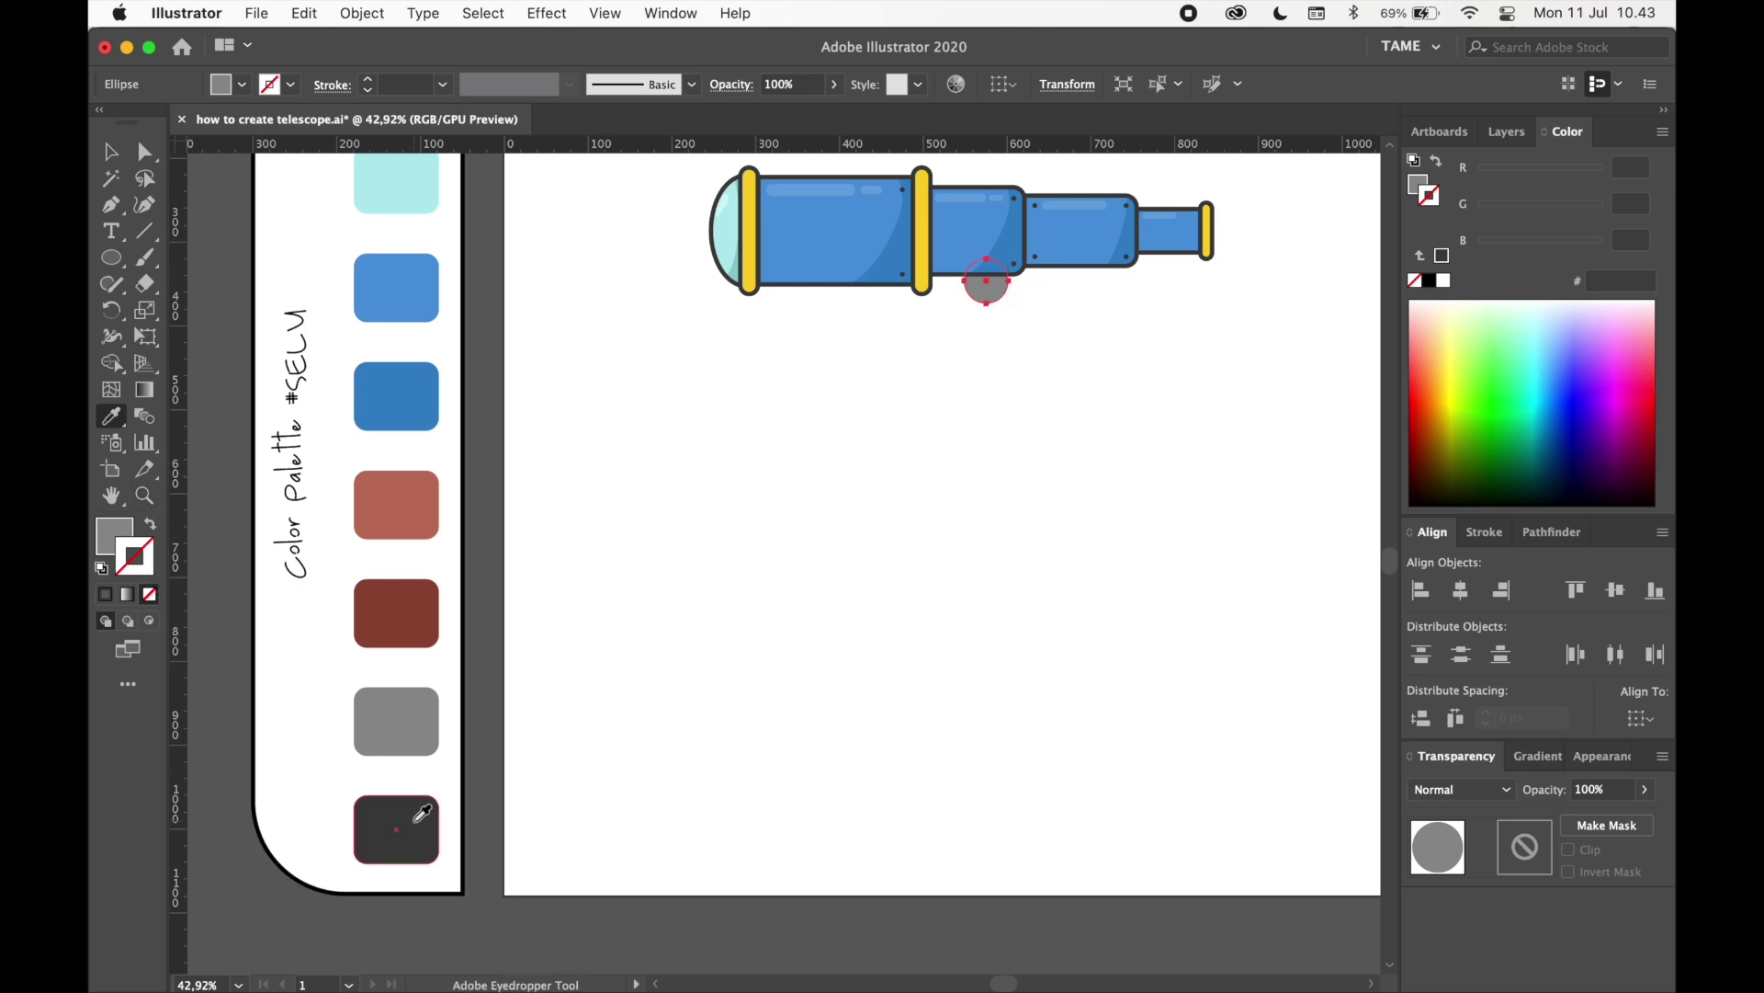
pyautogui.keyDown('shift'); pyautogui.click(407, 807); pyautogui.keyUp('shift')
pyautogui.click(105, 164)
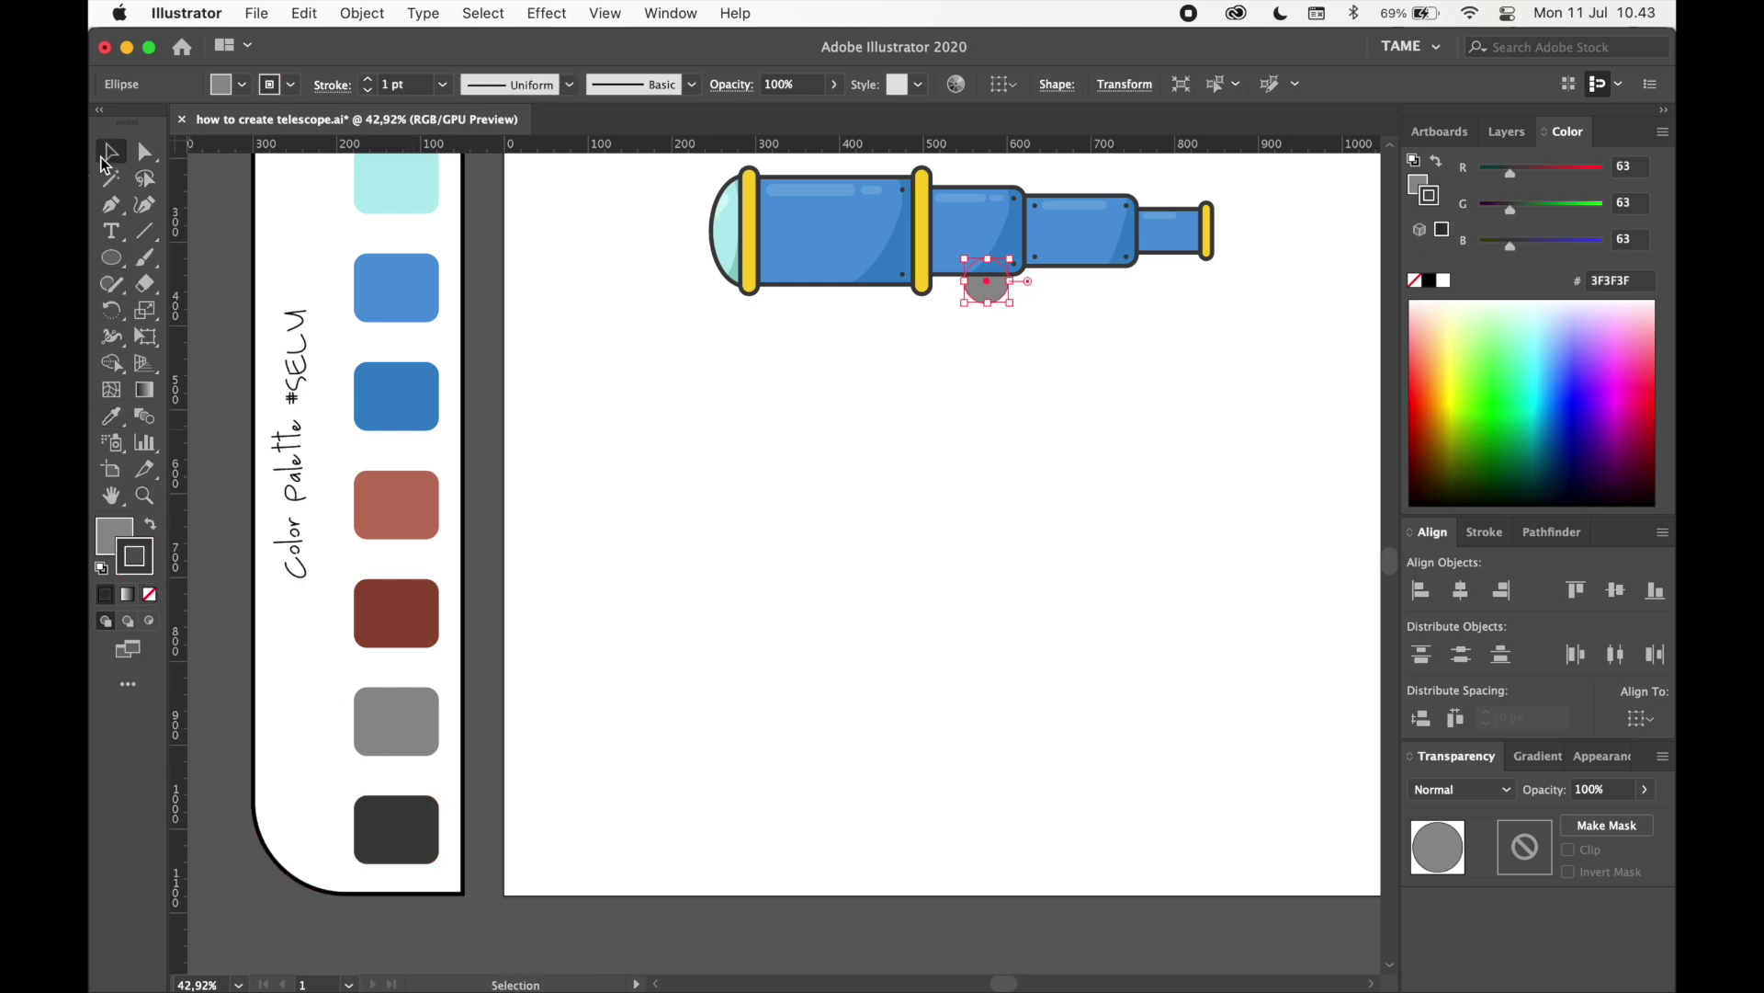
# - Set the gray circle's stroke weight to 5 pt
pyautogui.click(370, 80)
pyautogui.click(369, 79)
pyautogui.click(370, 80)
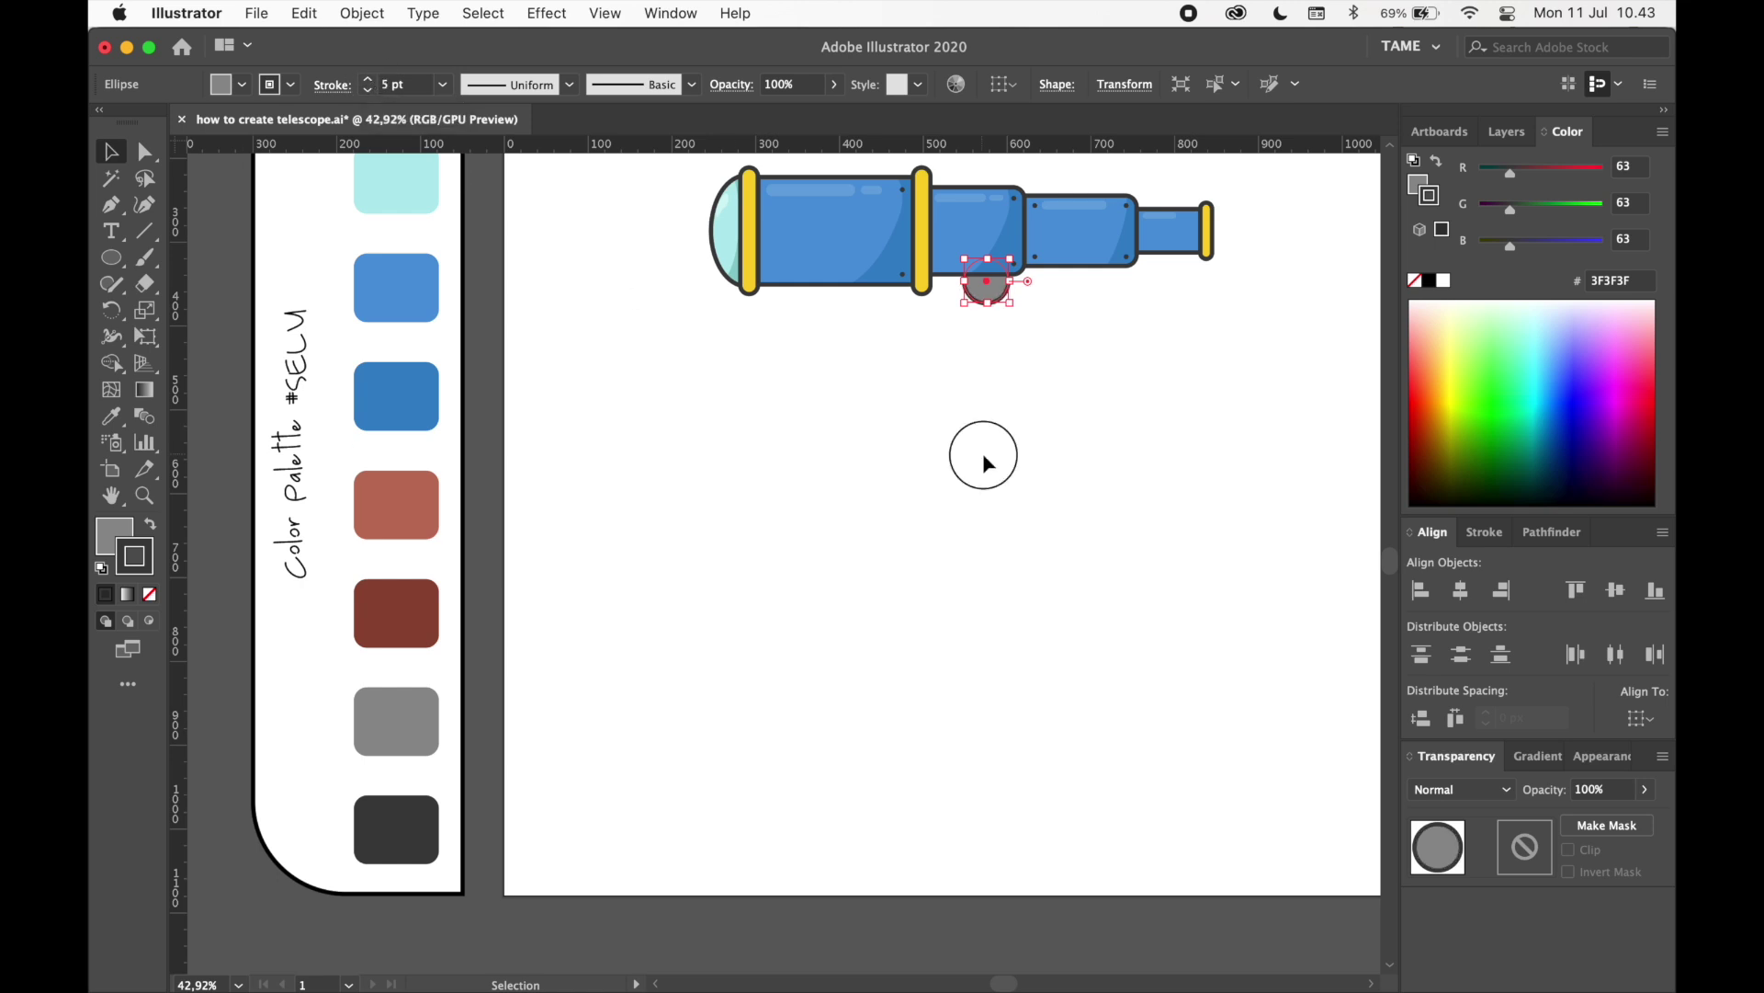
pyautogui.click(978, 454)
# - Duplicate the gray circle in front and scale the copy down around its center to about half the size
pyautogui.moveTo(1017, 364); pyautogui.dragTo(956, 528)
pyautogui.scroll(2, 968, 478)
pyautogui.scroll(5, 966, 477)
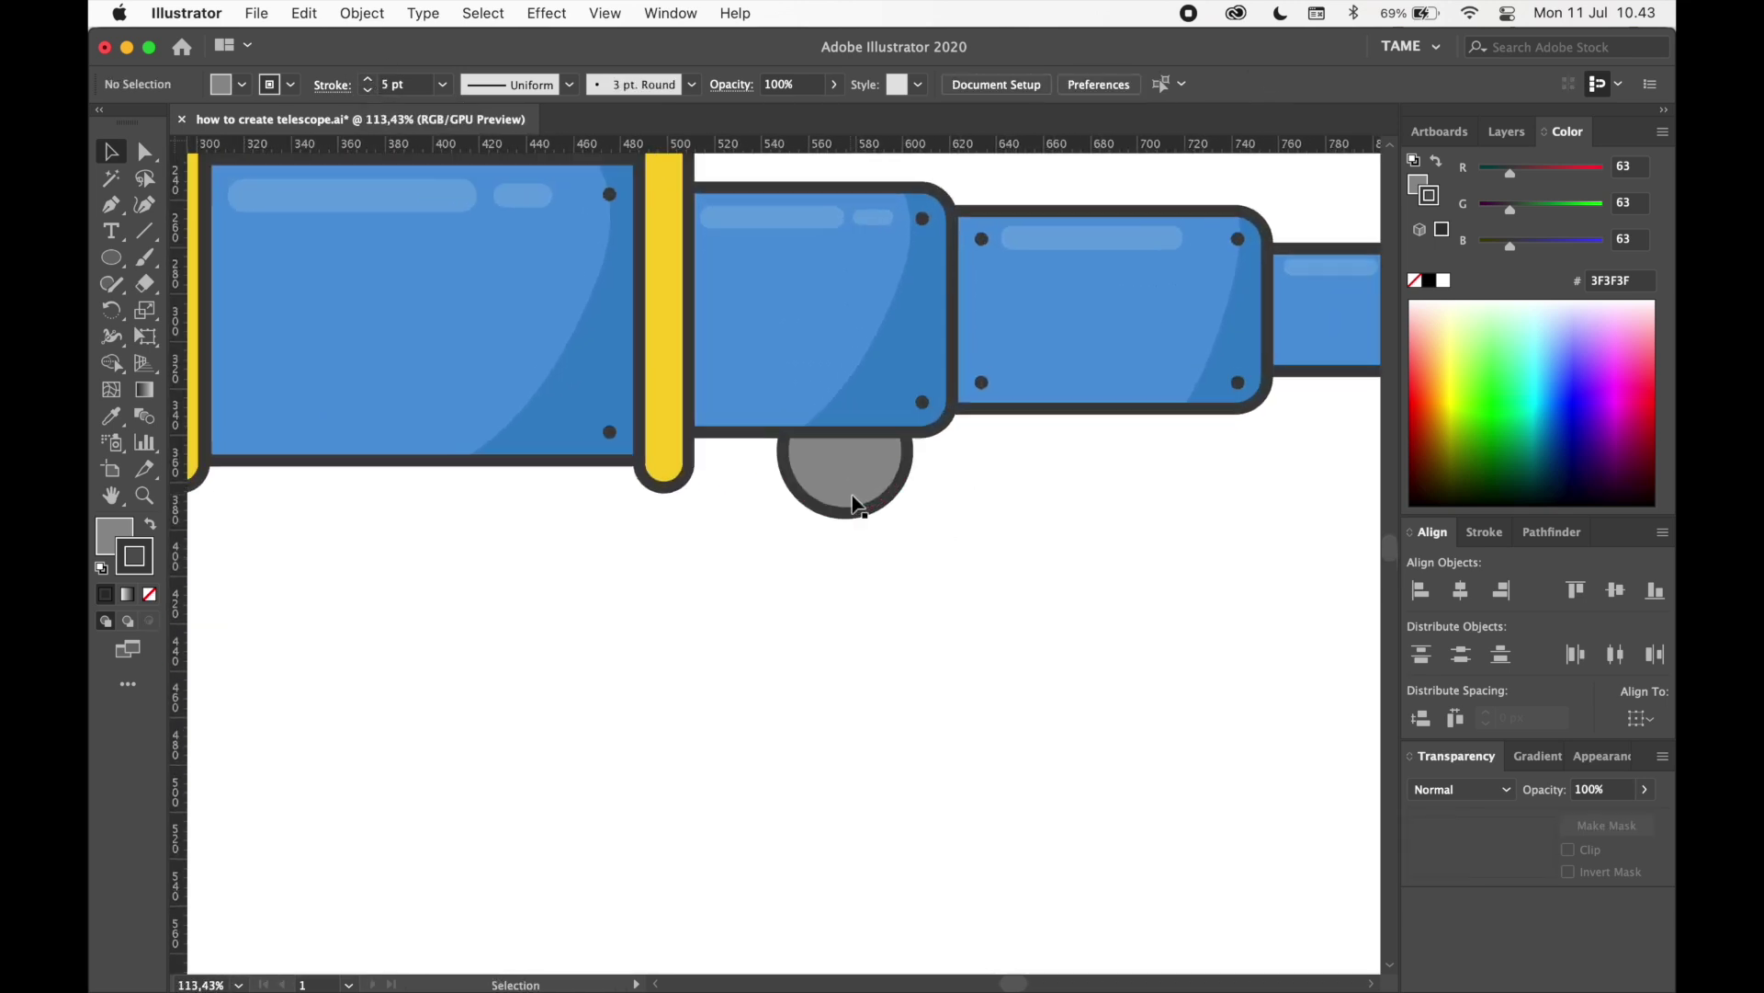
pyautogui.click(886, 502)
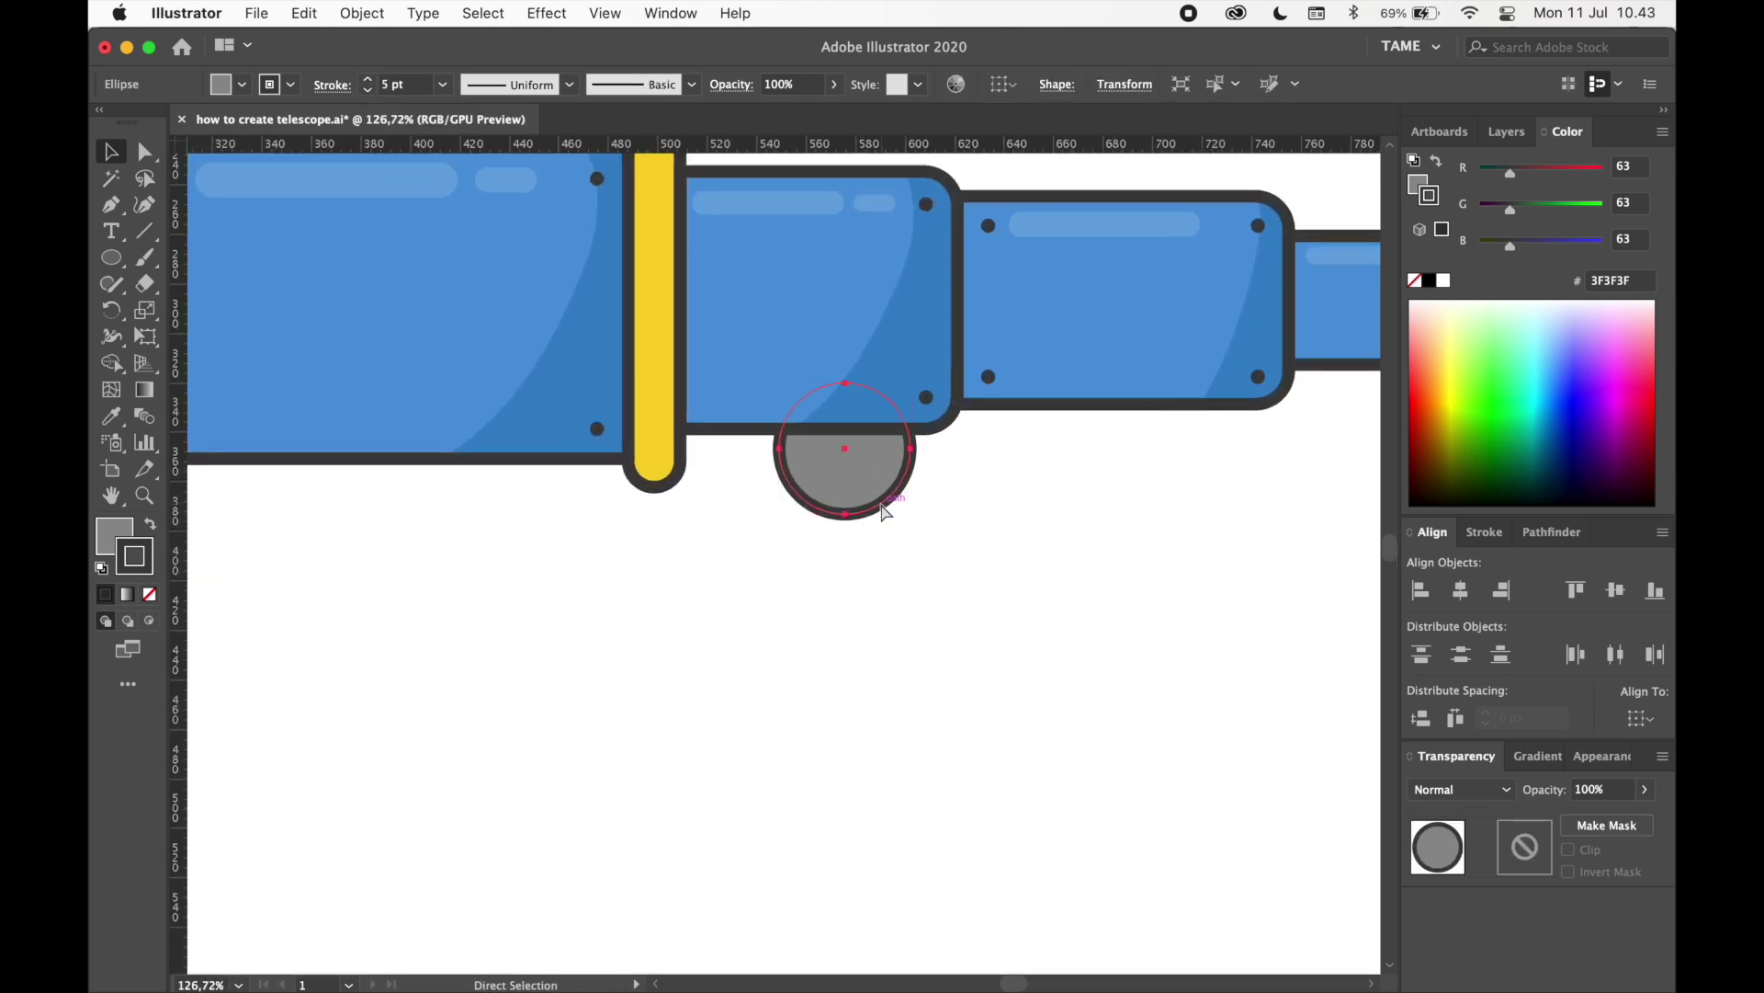
pyautogui.press('shift+super+bracketright')
pyautogui.moveTo(914, 386); pyautogui.dragTo(877, 420)
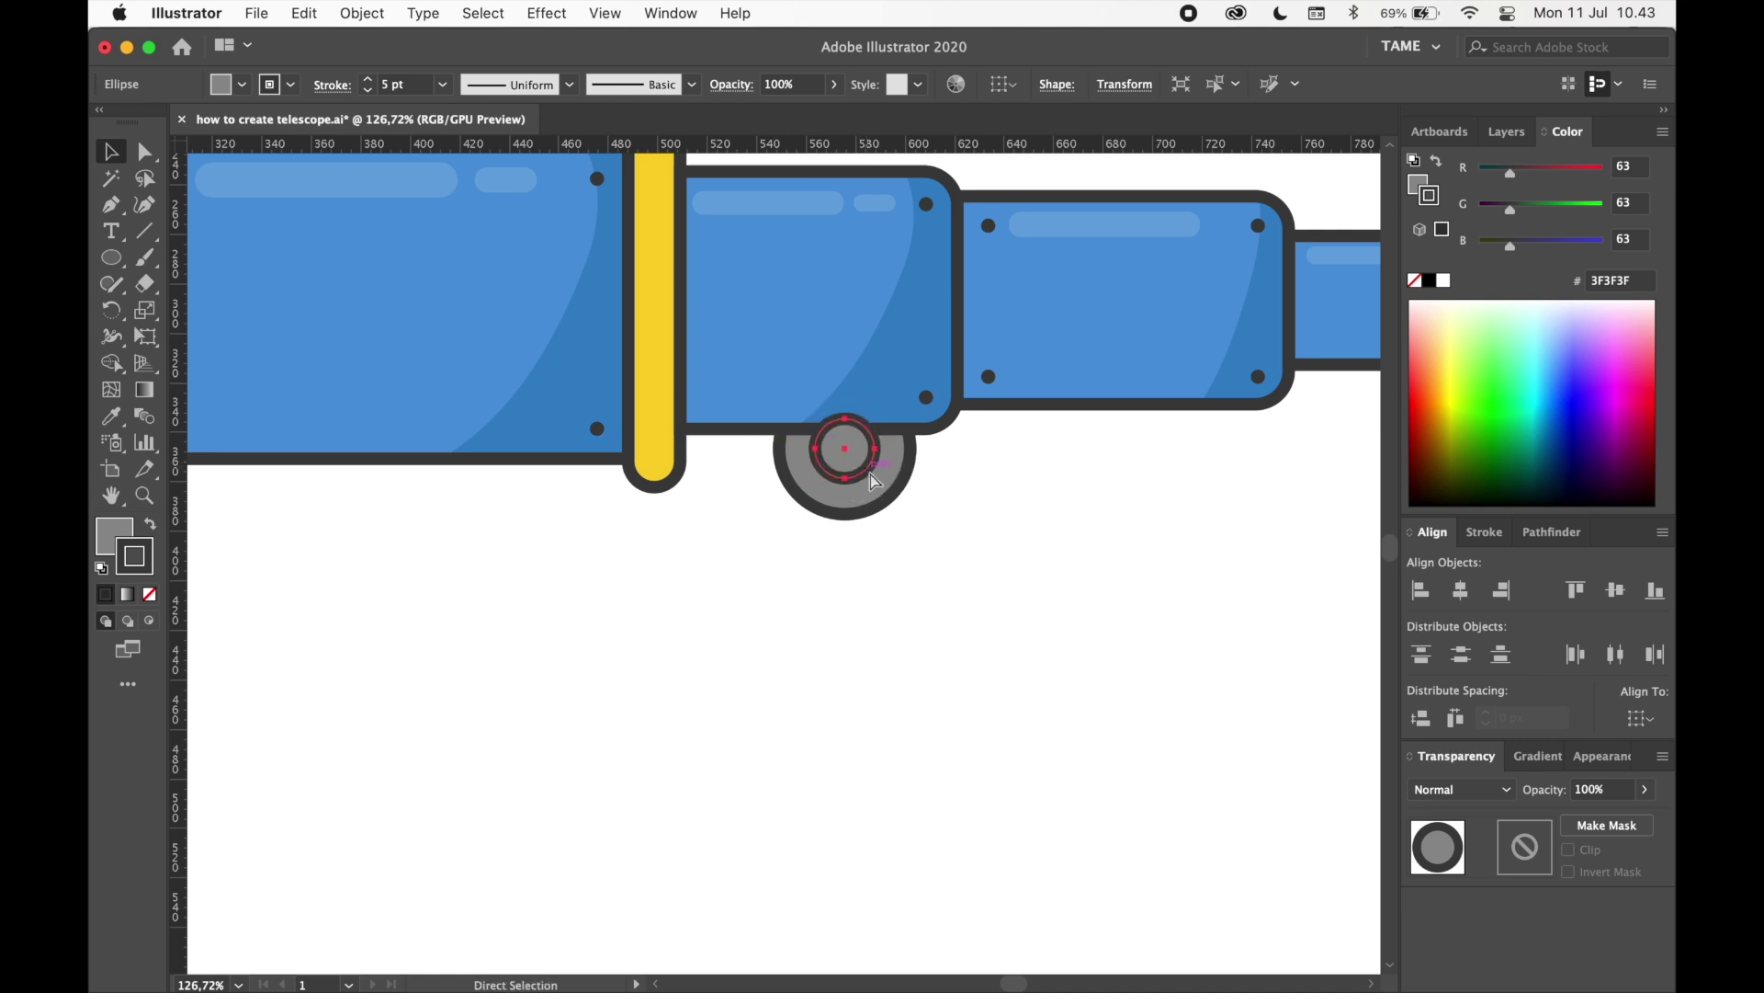
# - Nudge the small inner circle up slightly and fill it with the dark gray 3F3F3F of its stroke
pyautogui.press('Up')
pyautogui.press('Up')
pyautogui.press('Up')
pyautogui.press('Up')
pyautogui.press('Up')
pyautogui.press('Up')
pyautogui.moveTo(126, 561); pyautogui.dragTo(105, 533)
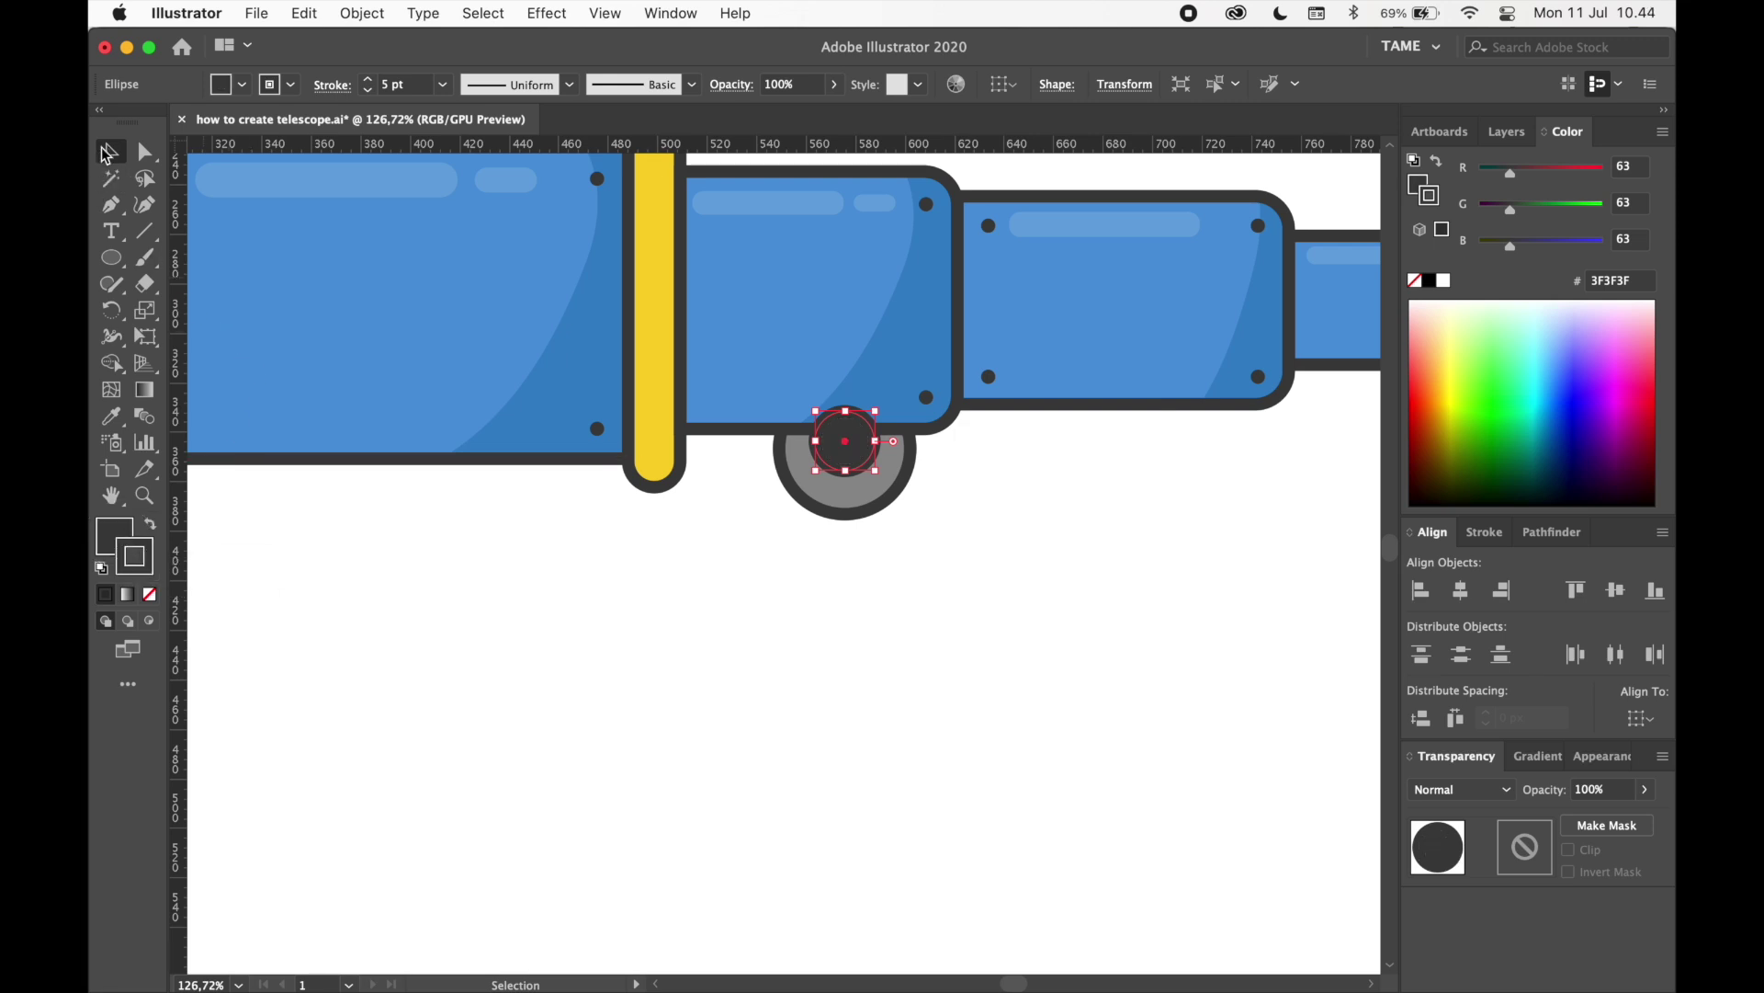
# - Place both mount circles behind the telescope and group them
pyautogui.keyDown('shift'); pyautogui.click(866, 514); pyautogui.keyUp('shift')
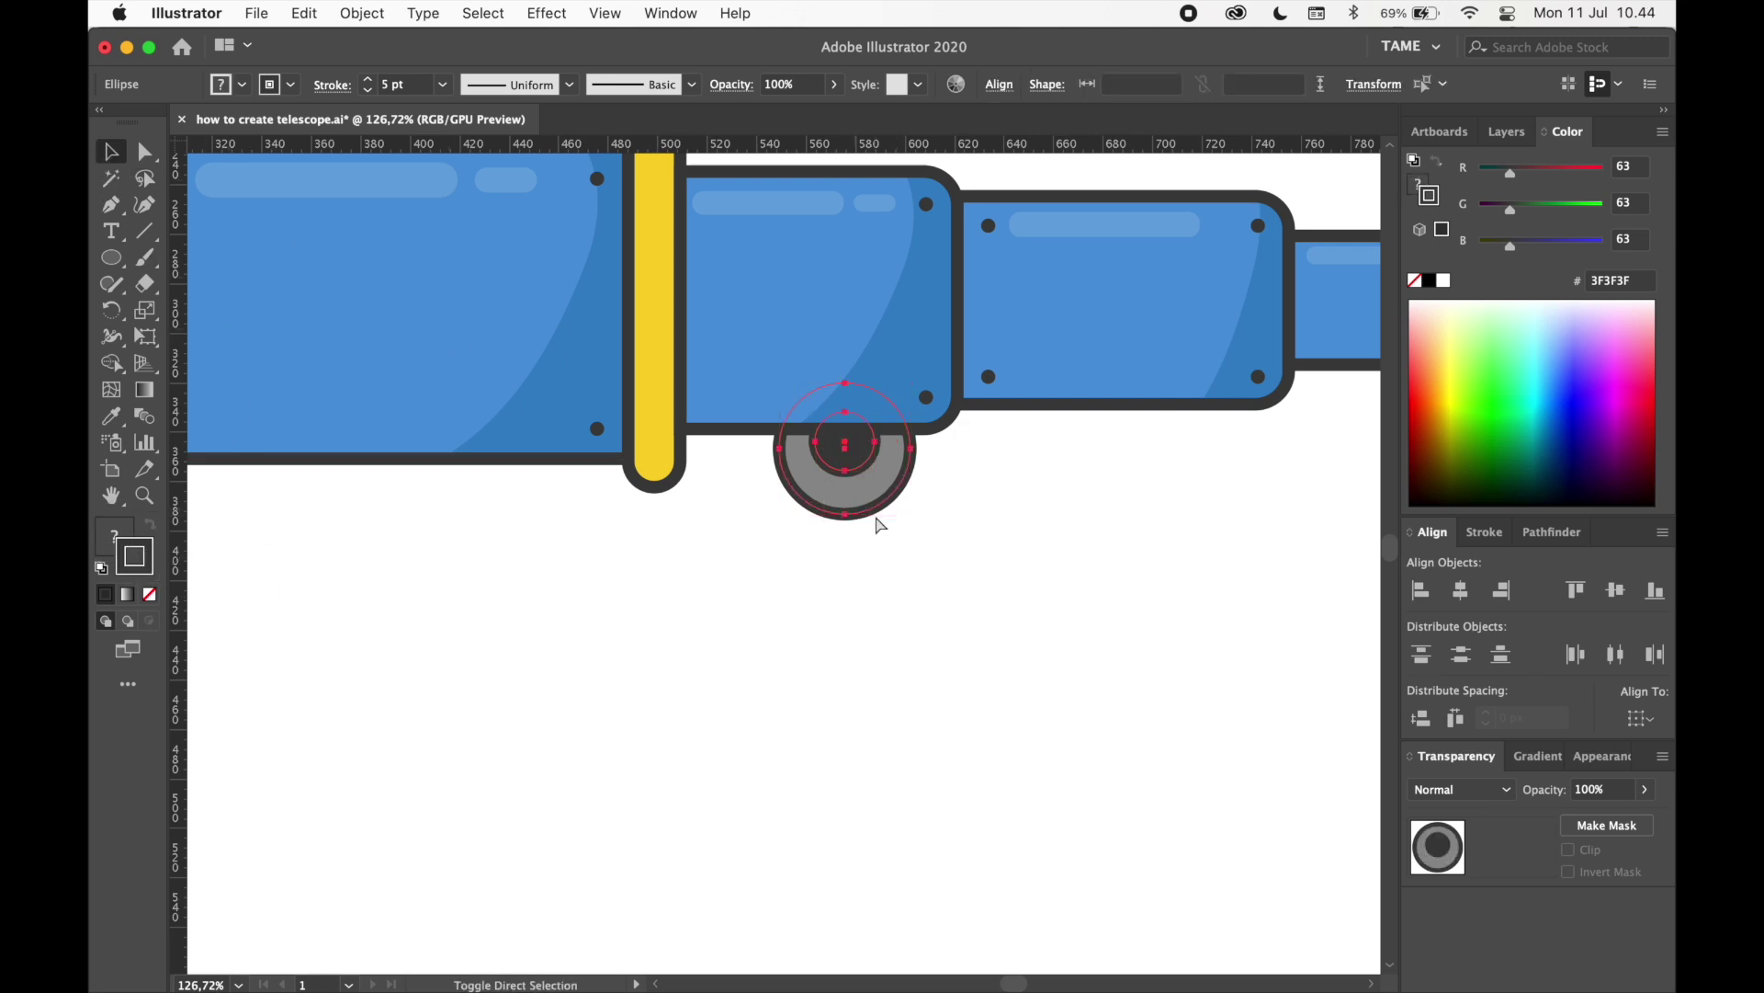
pyautogui.click(912, 562)
pyautogui.hscroll(1, 914, 548)
pyautogui.click(827, 459)
pyautogui.moveTo(829, 472); pyautogui.dragTo(797, 466)
pyautogui.click(905, 594)
pyautogui.press('super+g')
pyautogui.click(986, 557)
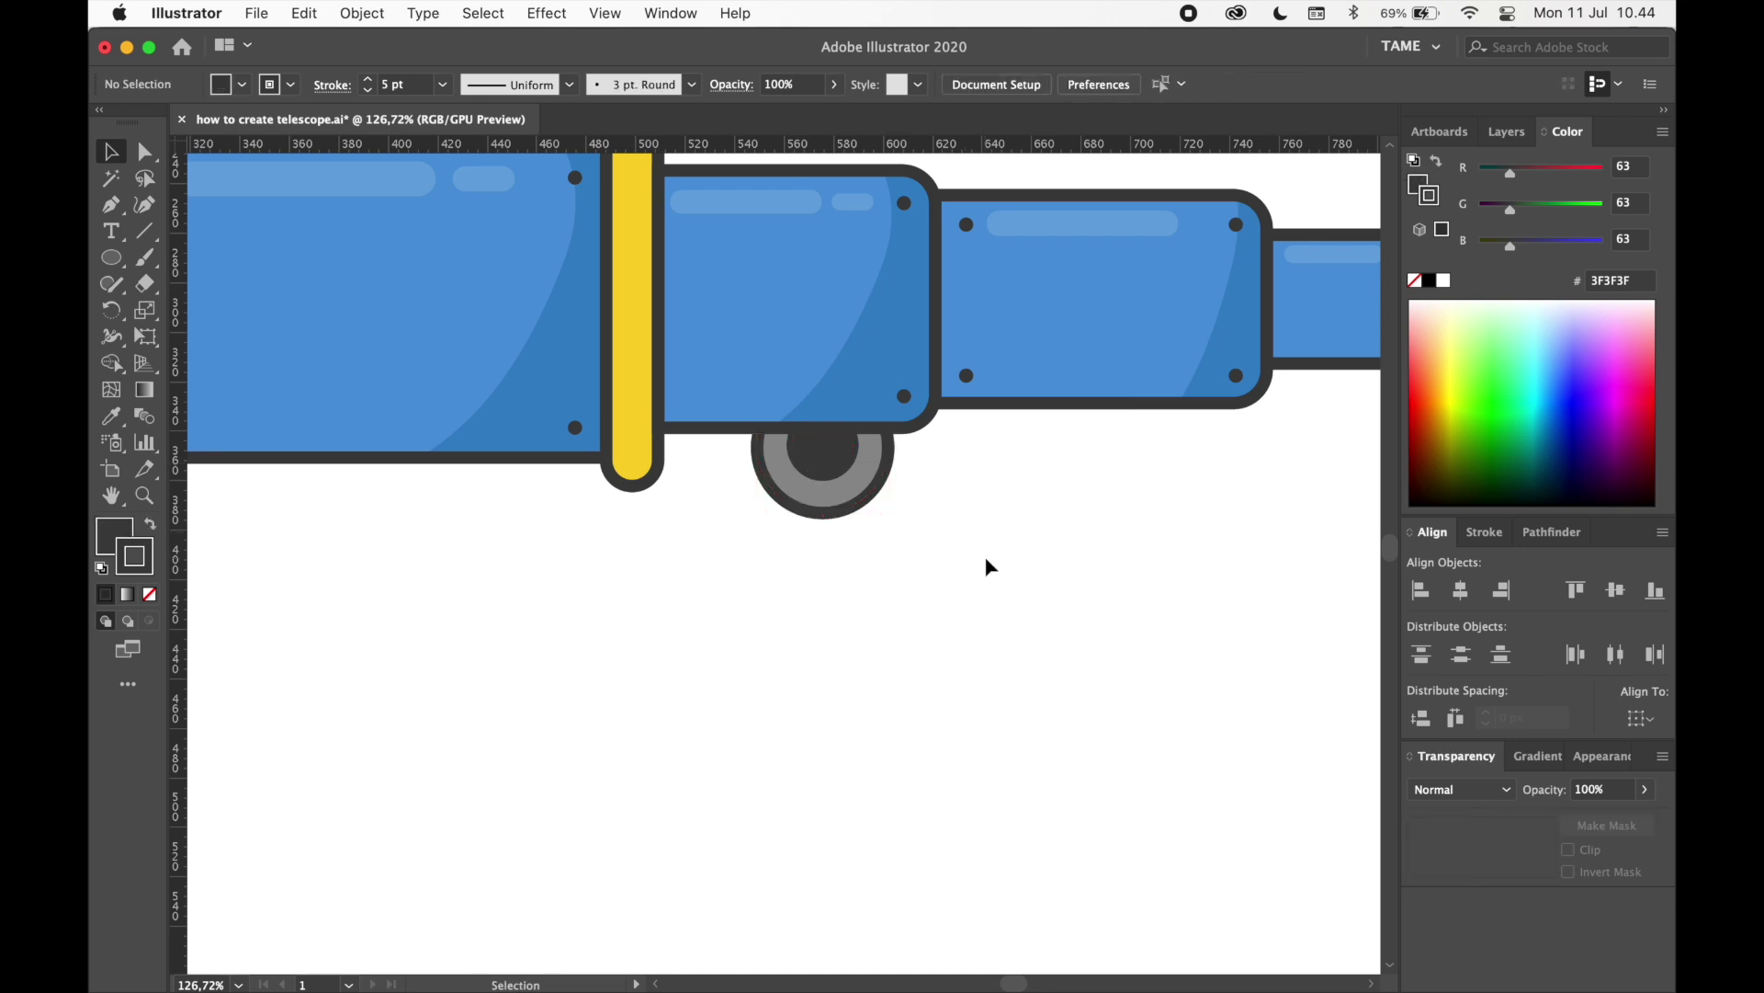
# - Draw a short upright dark gray rectangle as a post directly below the circle mount
pyautogui.scroll(-3, 985, 557)
pyautogui.moveTo(983, 558); pyautogui.dragTo(964, 516)
pyautogui.moveTo(99, 262); pyautogui.dragTo(196, 258)
pyautogui.scroll(3, 893, 529)
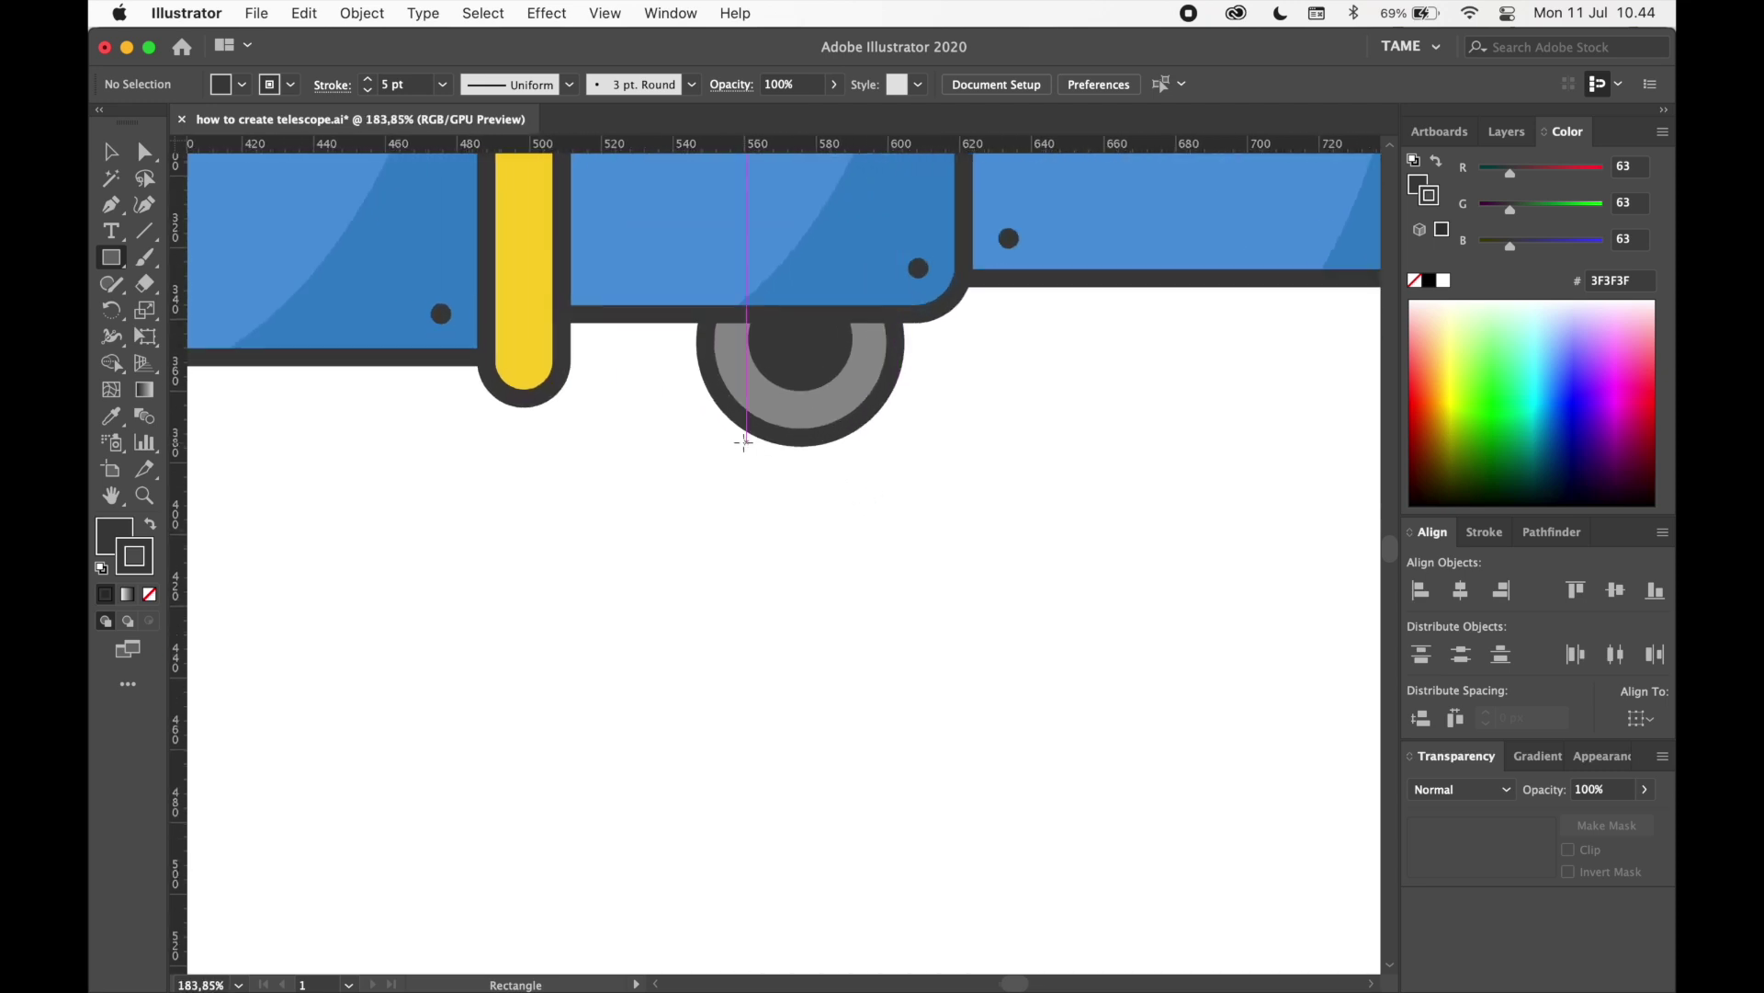
pyautogui.moveTo(769, 433); pyautogui.dragTo(844, 585)
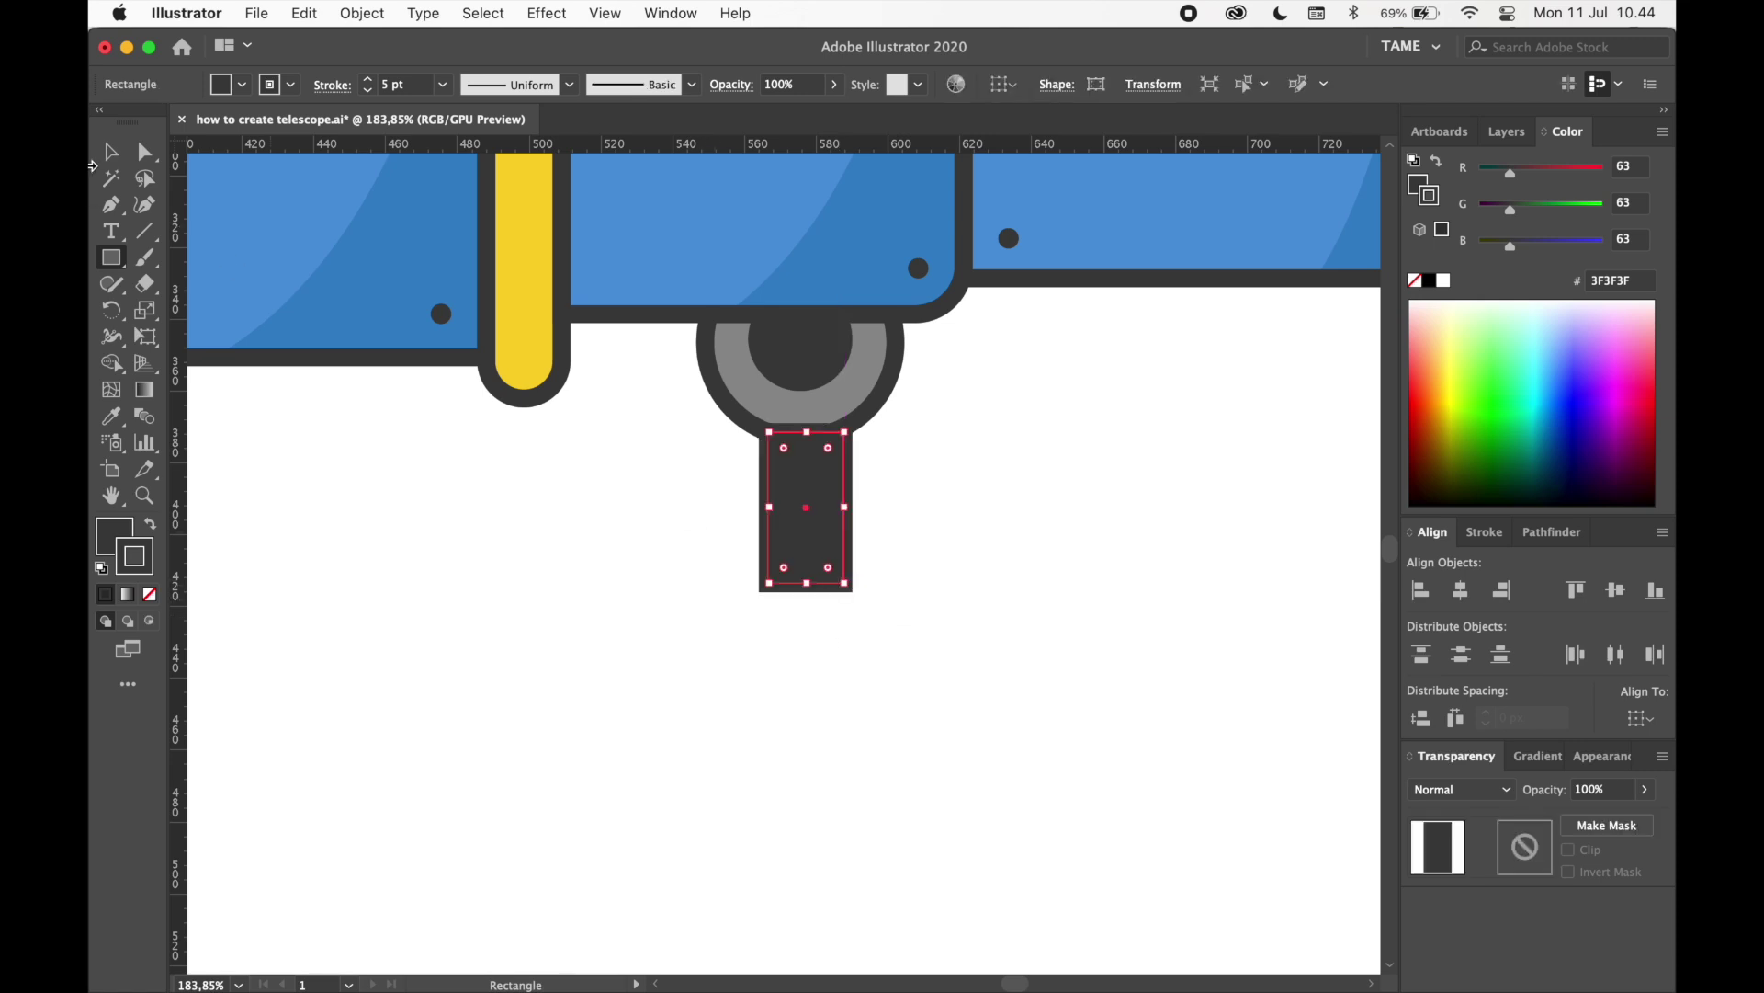
pyautogui.click(129, 153)
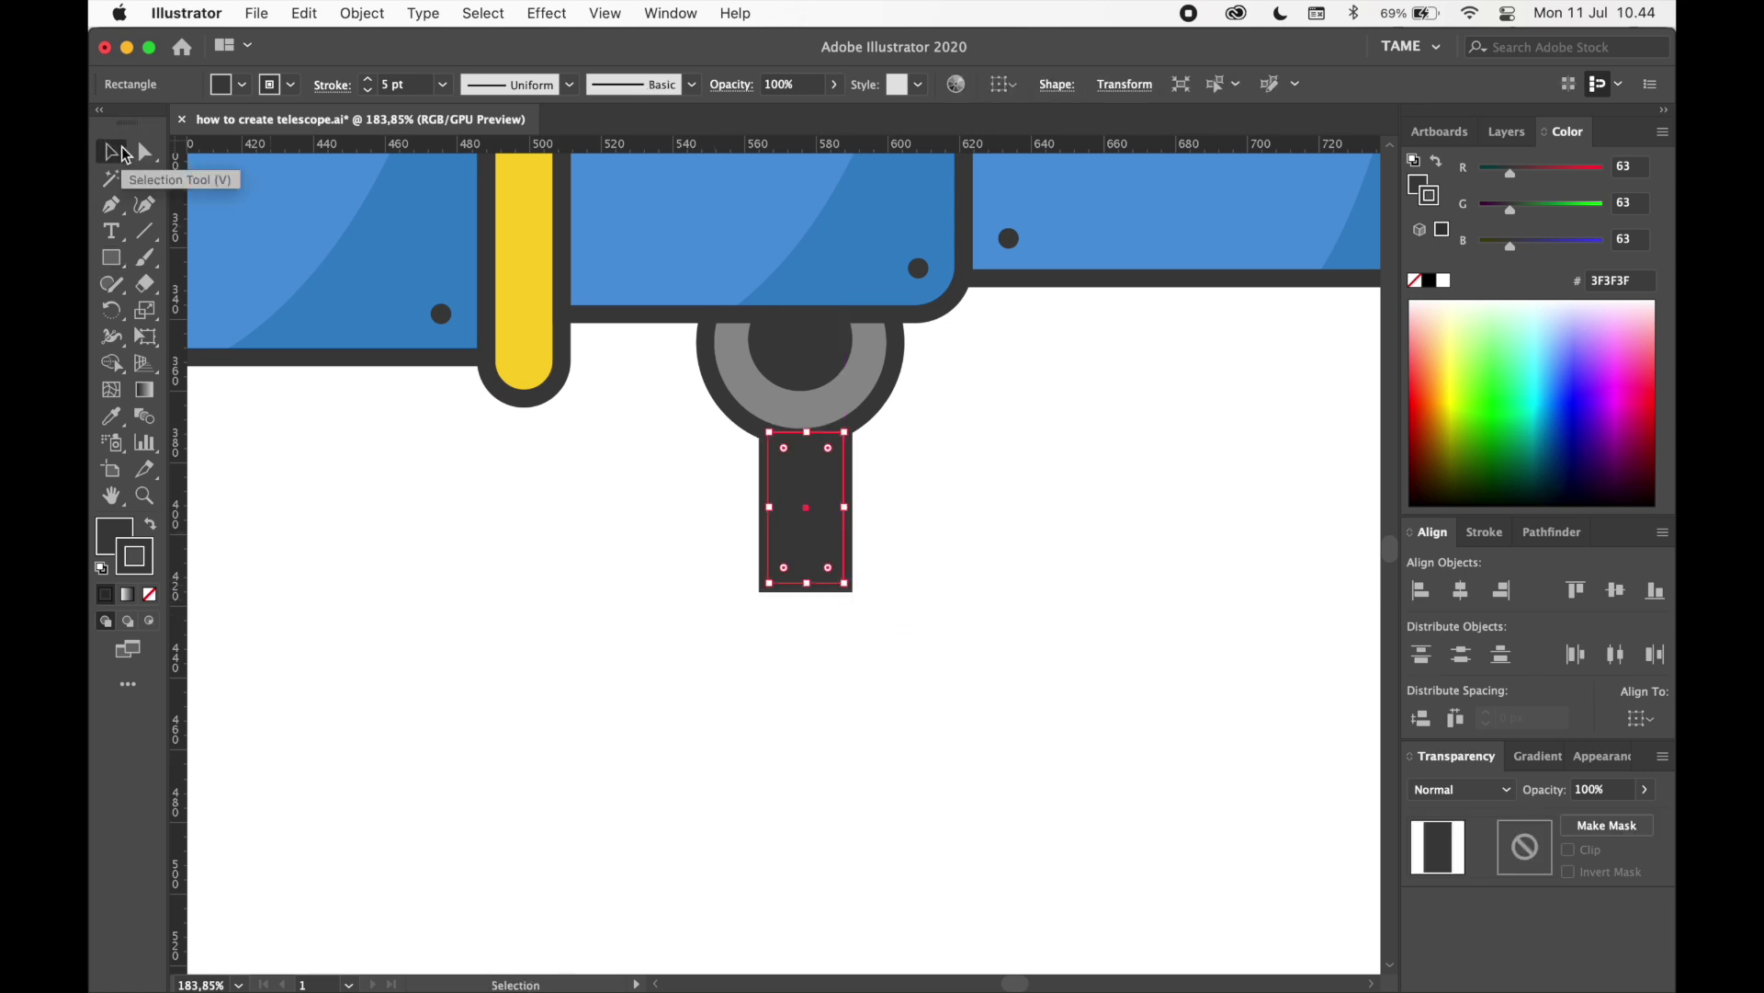
pyautogui.click(945, 515)
# - Shorten the post slightly from its lower end and group it with the mount circles
pyautogui.hscroll(3, 900, 515)
pyautogui.click(724, 576)
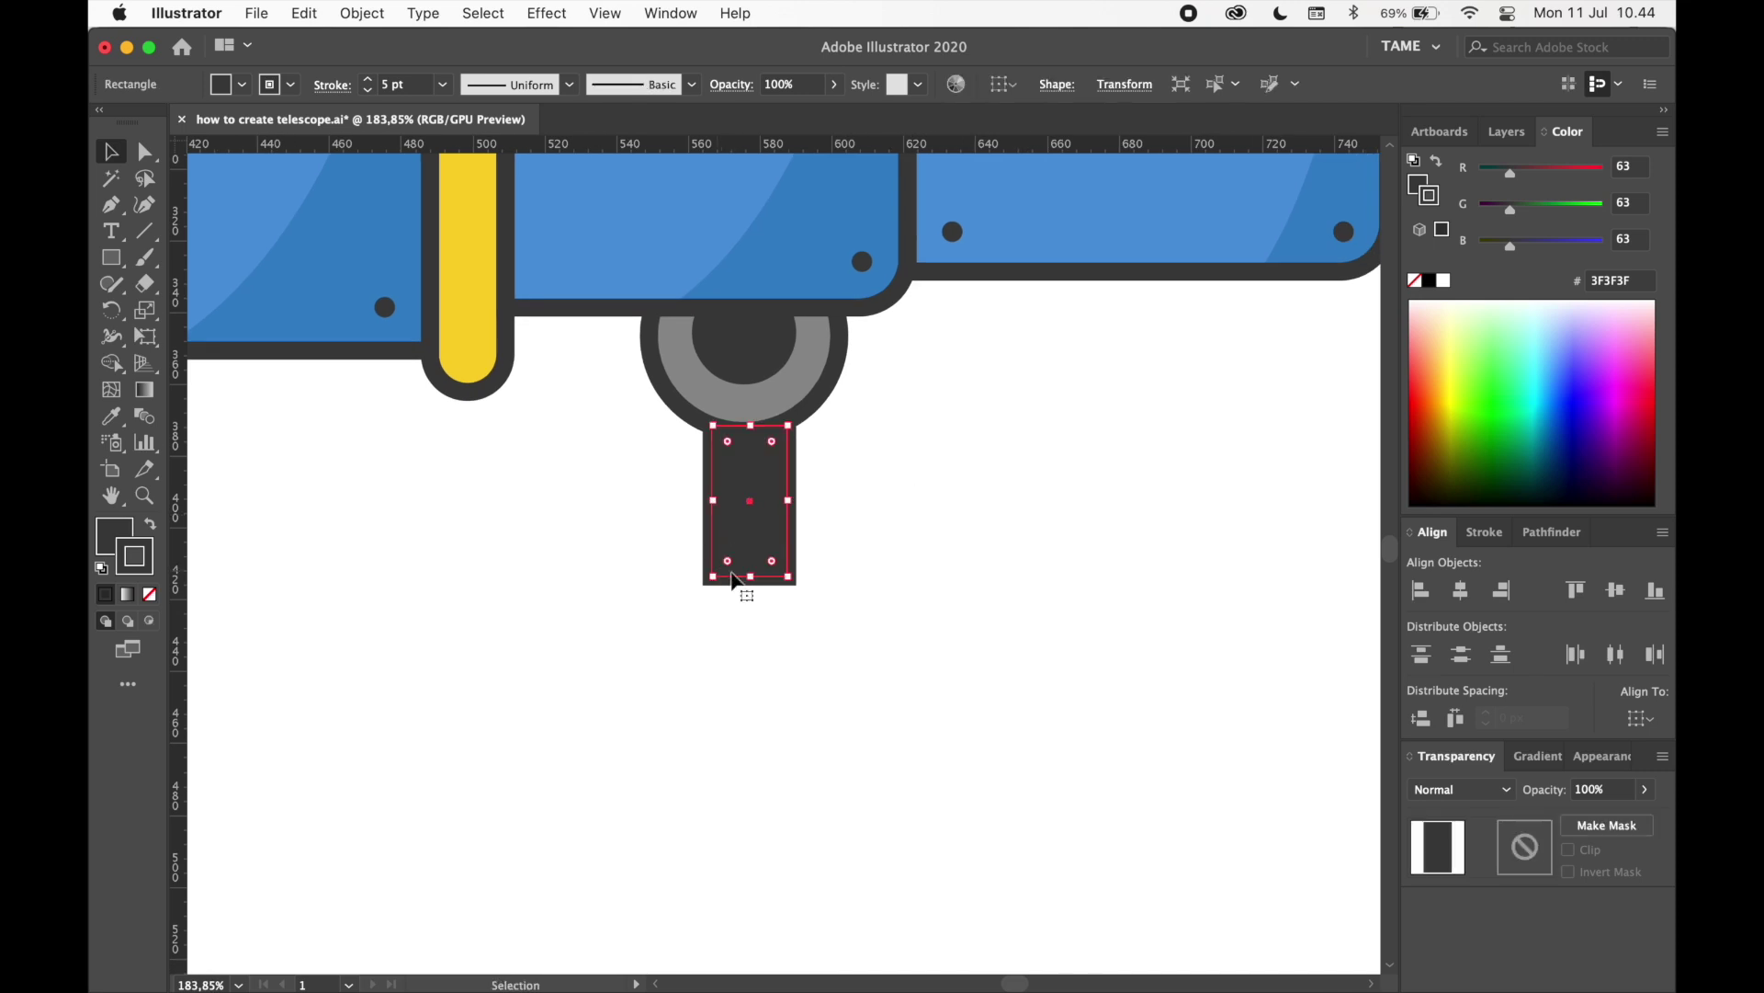
pyautogui.moveTo(754, 579); pyautogui.dragTo(751, 567)
pyautogui.moveTo(890, 604); pyautogui.dragTo(658, 401)
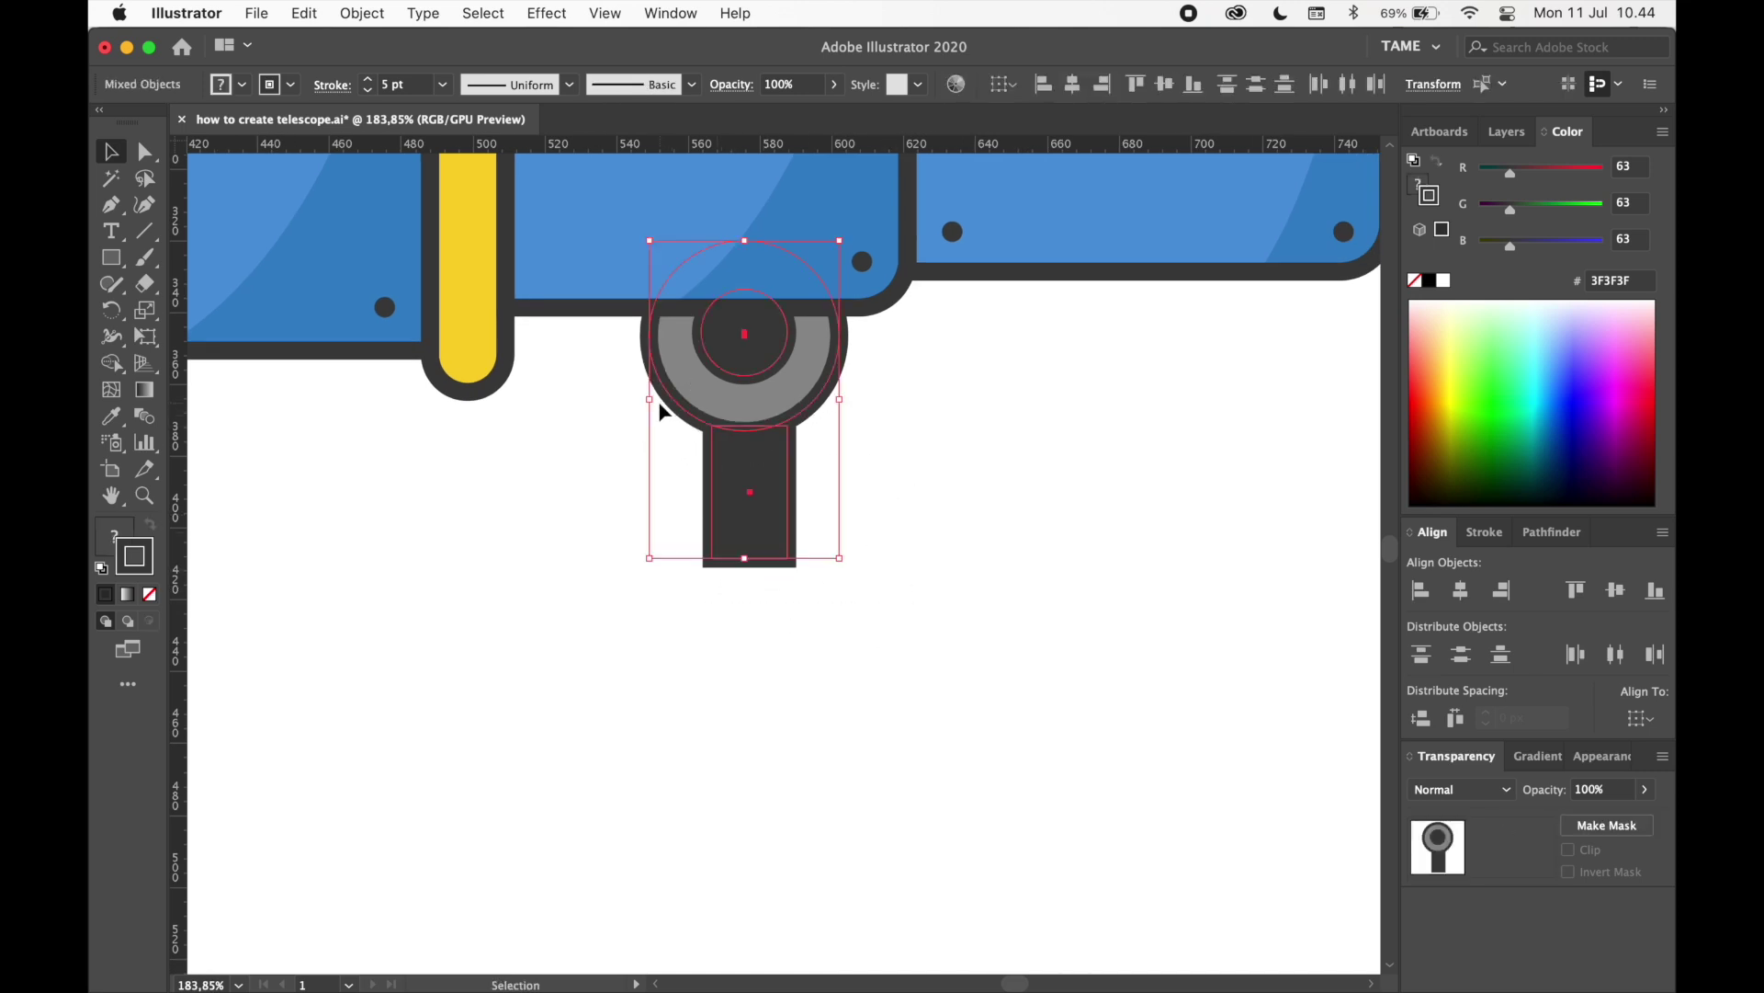
pyautogui.press('super+g')
pyautogui.click(1044, 513)
# - Draw a horizontal dark gray bar across the post's lower end and round its corners to 7 px
pyautogui.scroll(-4, 1042, 497)
pyautogui.moveTo(1035, 487); pyautogui.dragTo(906, 386)
pyautogui.click(102, 261)
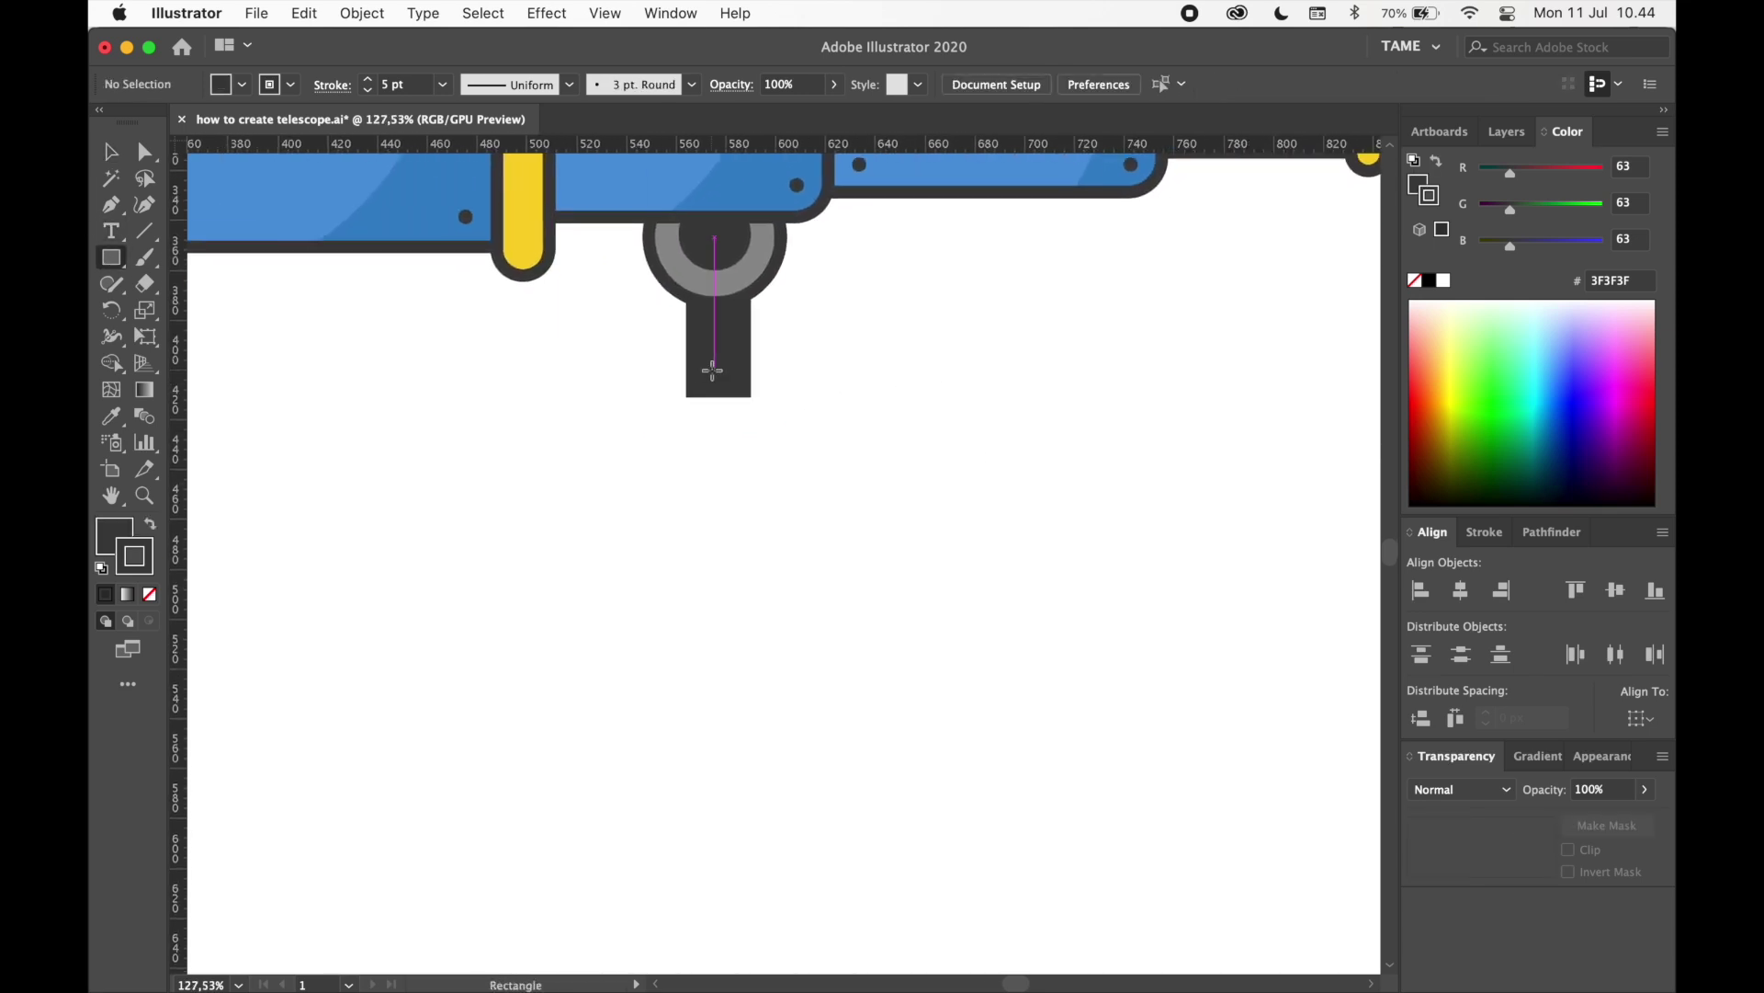
pyautogui.moveTo(642, 392); pyautogui.dragTo(729, 432)
pyautogui.press('a')
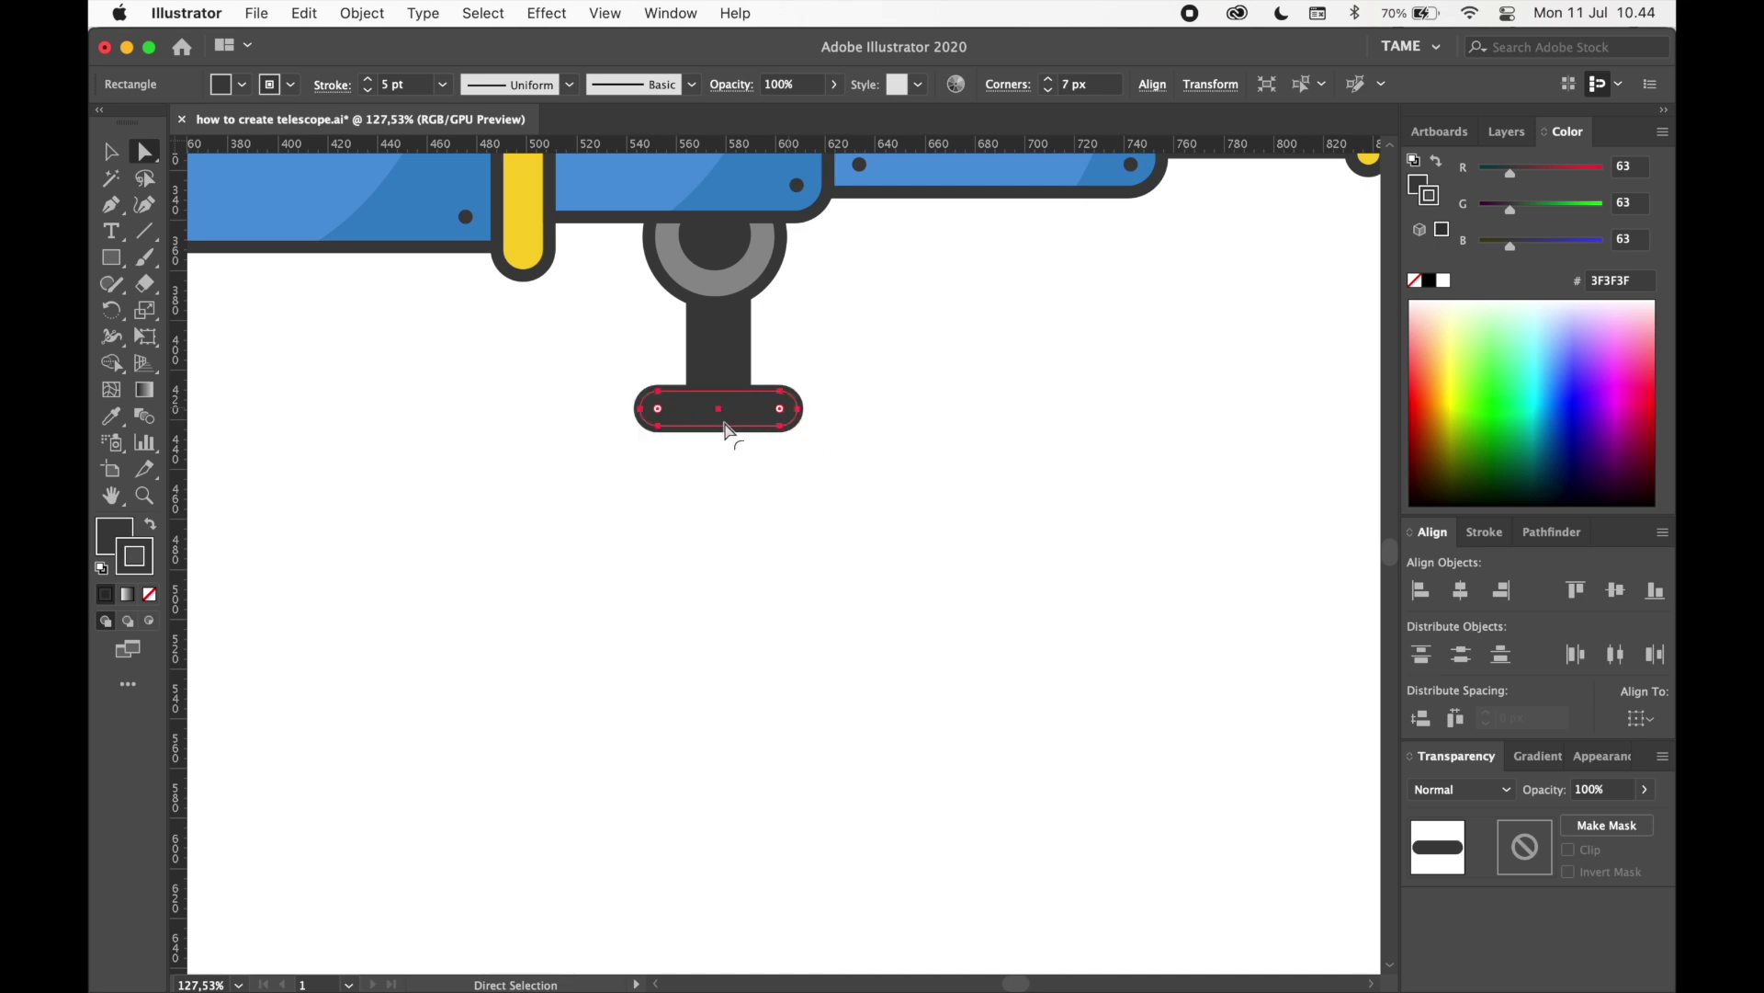
pyautogui.click(119, 159)
pyautogui.click(1032, 492)
# - Draw a long, narrow dark gray rectangle as the stand's pole, running down from the middle of the rounded bar
pyautogui.hscroll(-3, 1032, 386)
pyautogui.scroll(-1, 1032, 386)
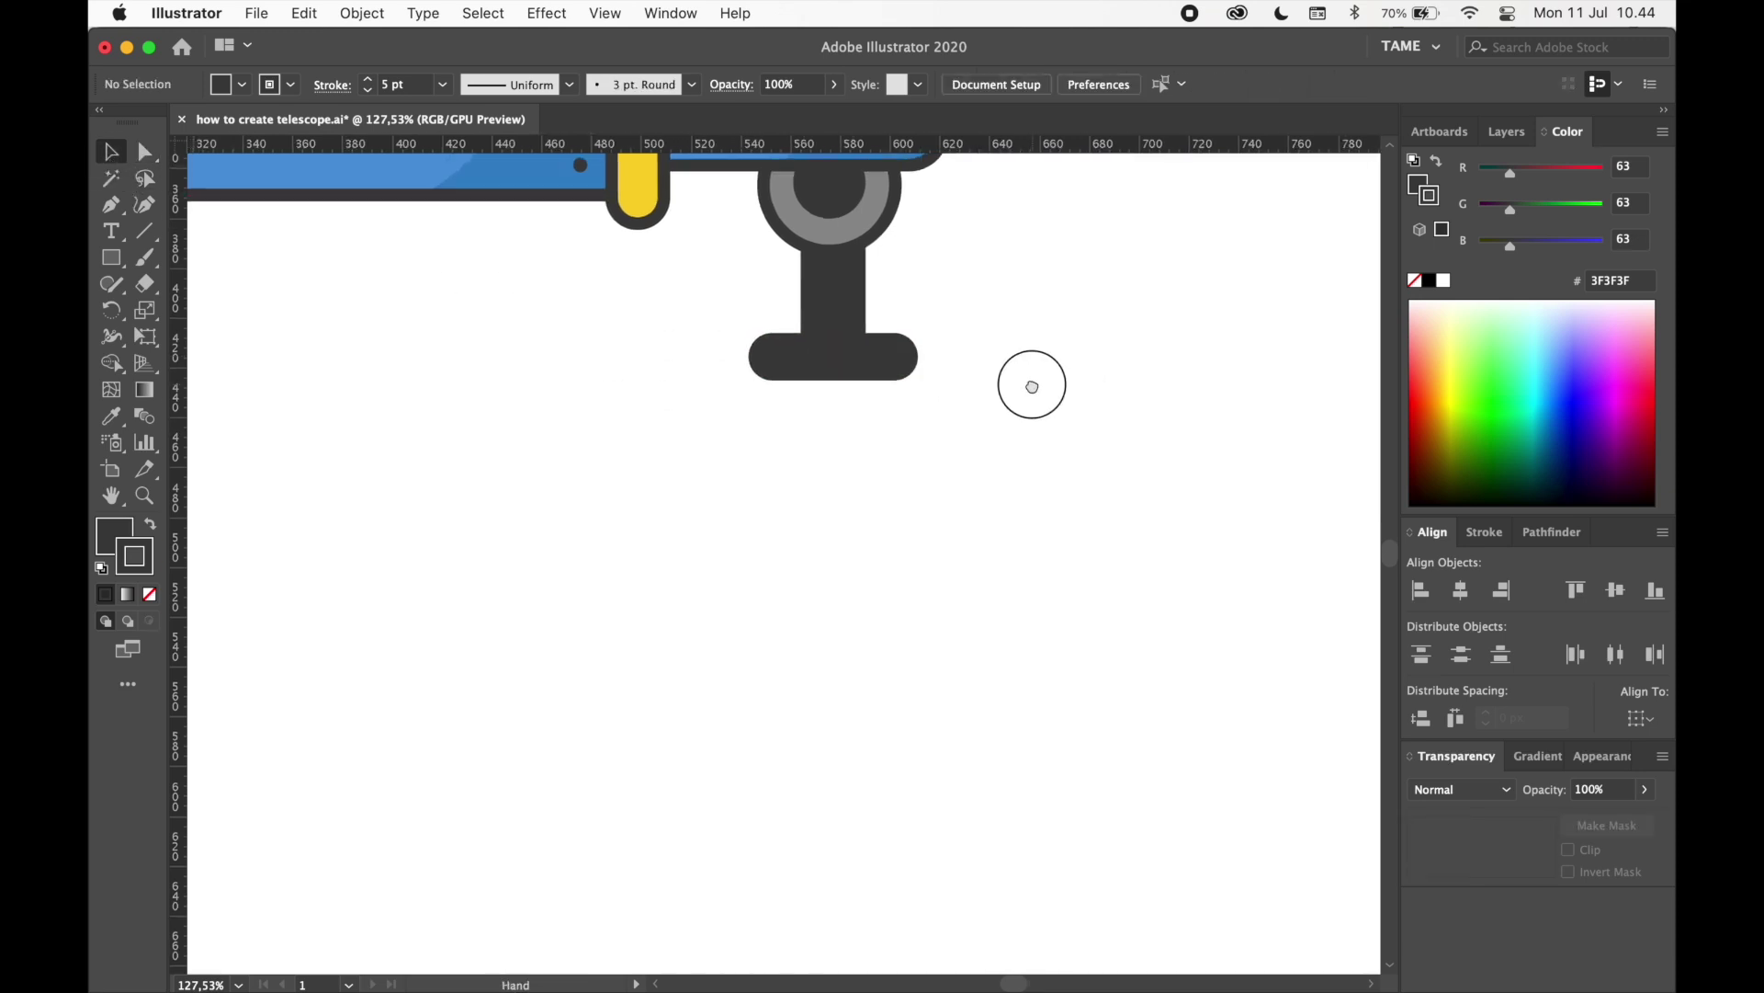
pyautogui.scroll(-5, 875, 445)
pyautogui.moveTo(924, 473); pyautogui.dragTo(839, 397)
pyautogui.moveTo(961, 407); pyautogui.dragTo(959, 426)
pyautogui.click(764, 345)
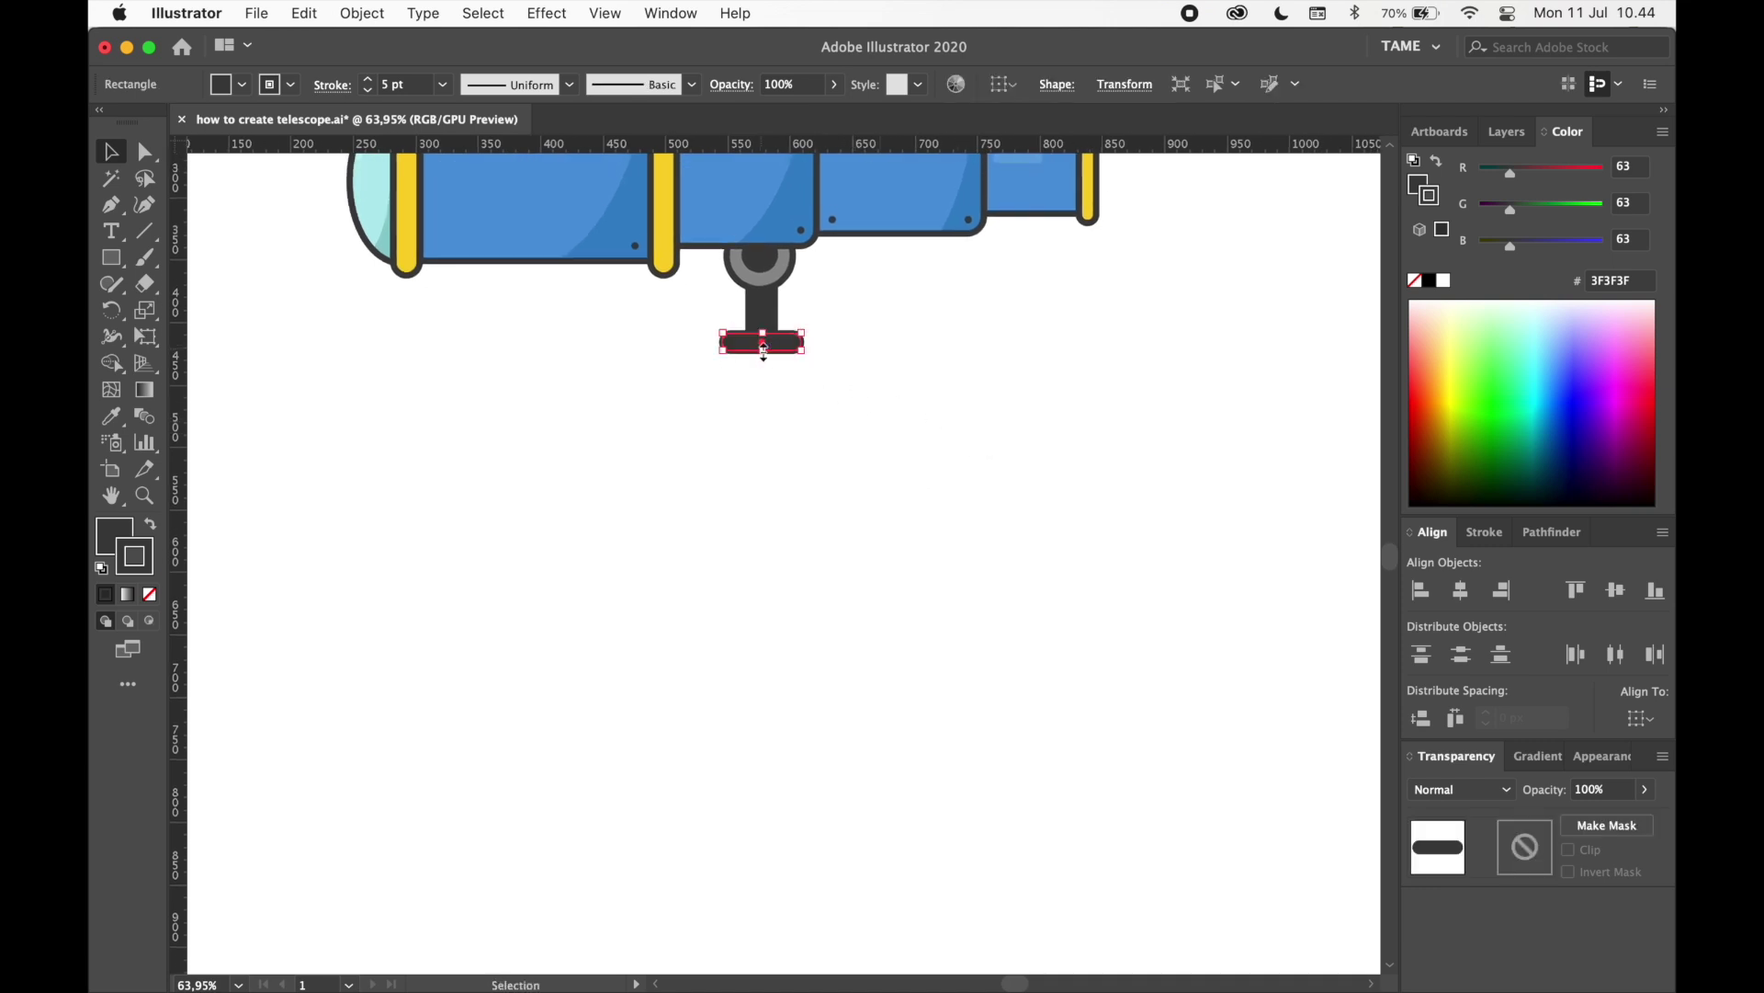
pyautogui.click(905, 420)
pyautogui.click(112, 258)
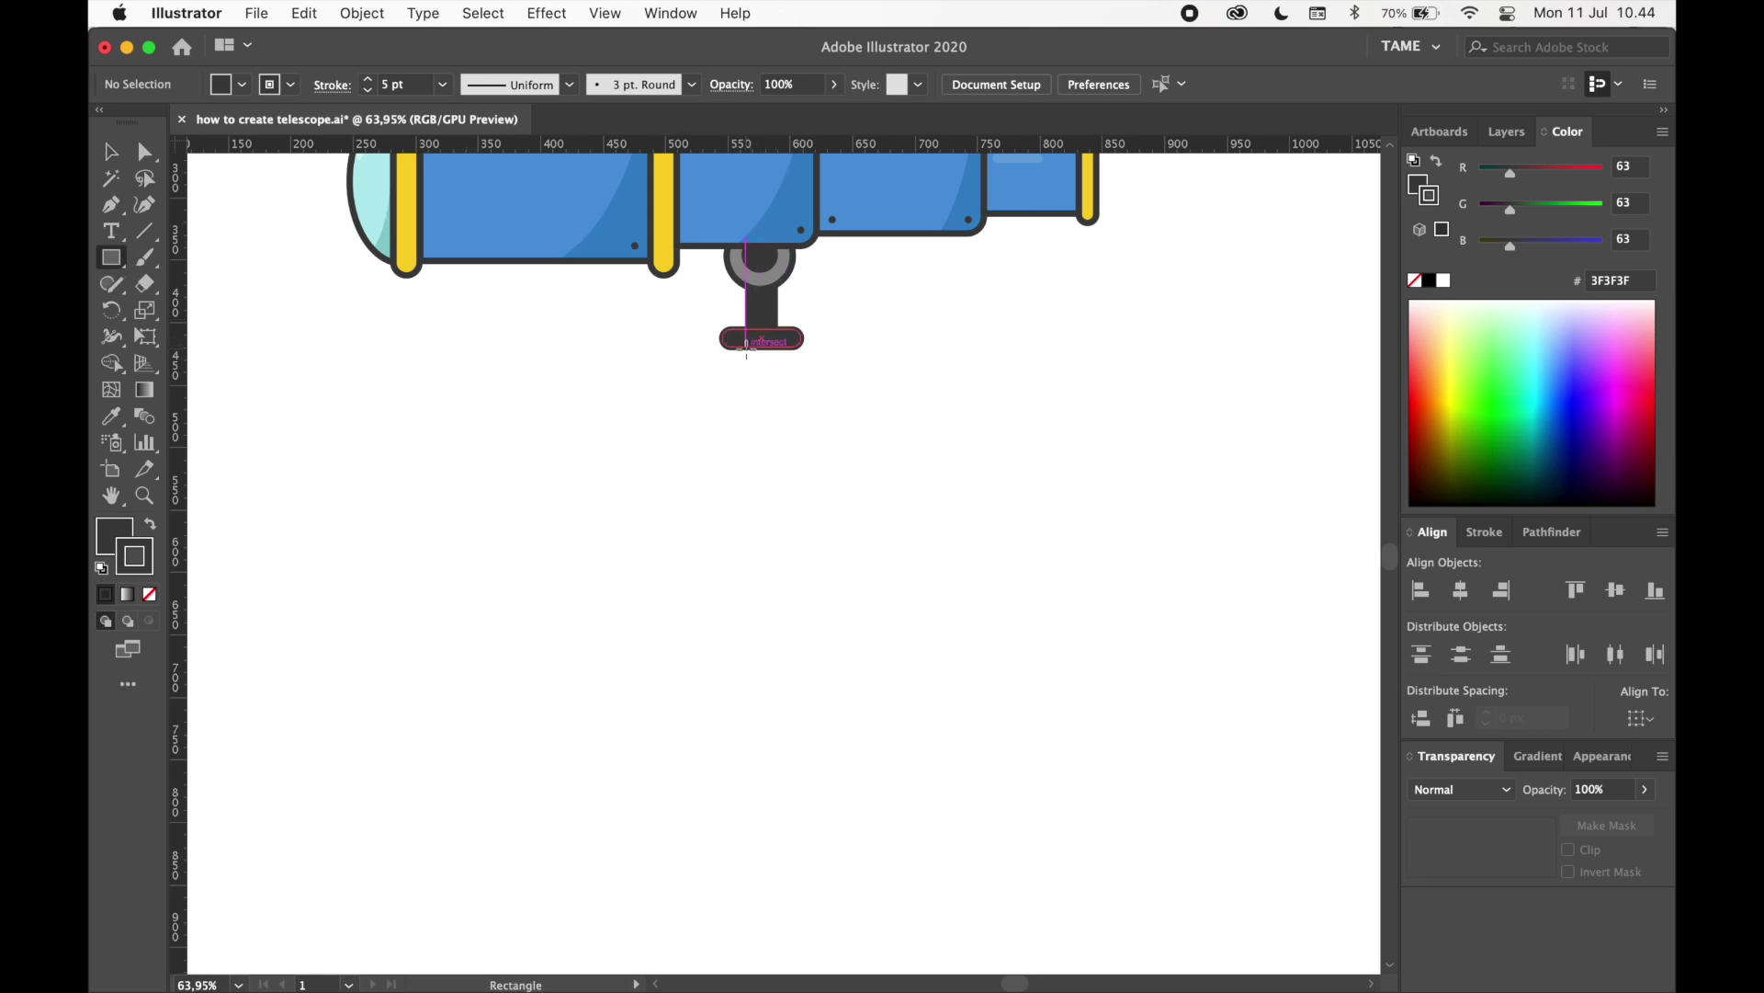
pyautogui.moveTo(746, 352); pyautogui.dragTo(778, 784)
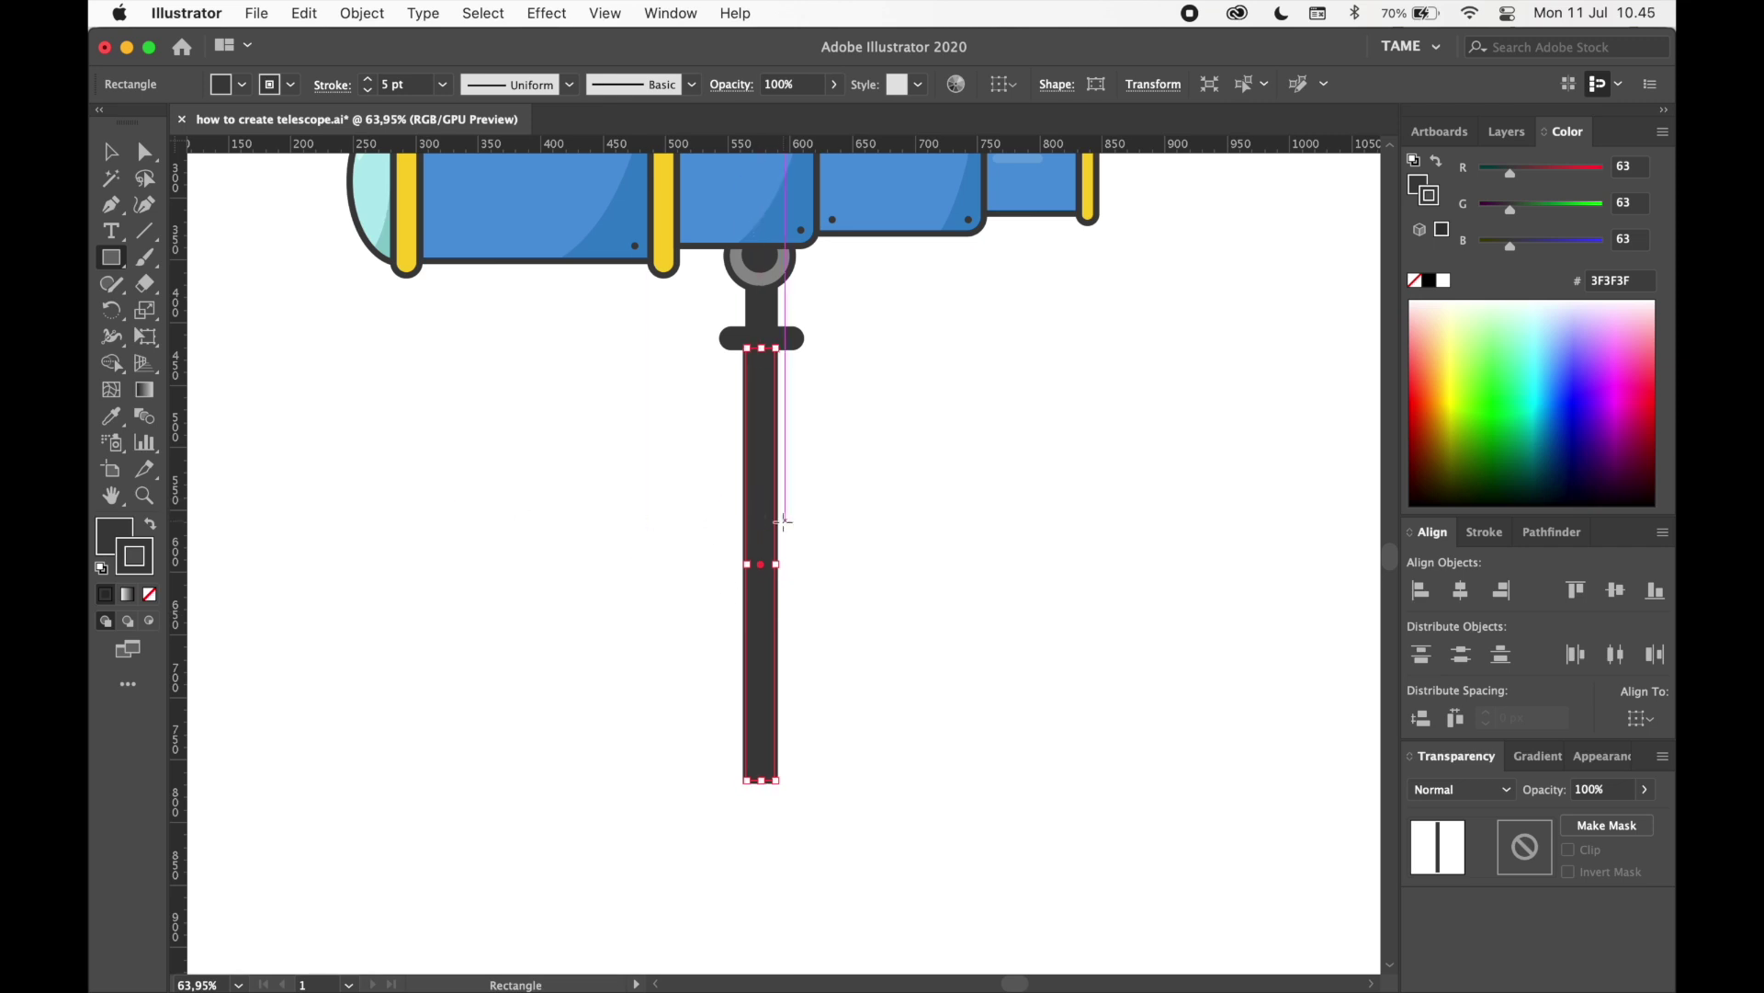
# - Fully round the pole's lower end and remove its stroke
pyautogui.press('a')
pyautogui.scroll(3, 768, 749)
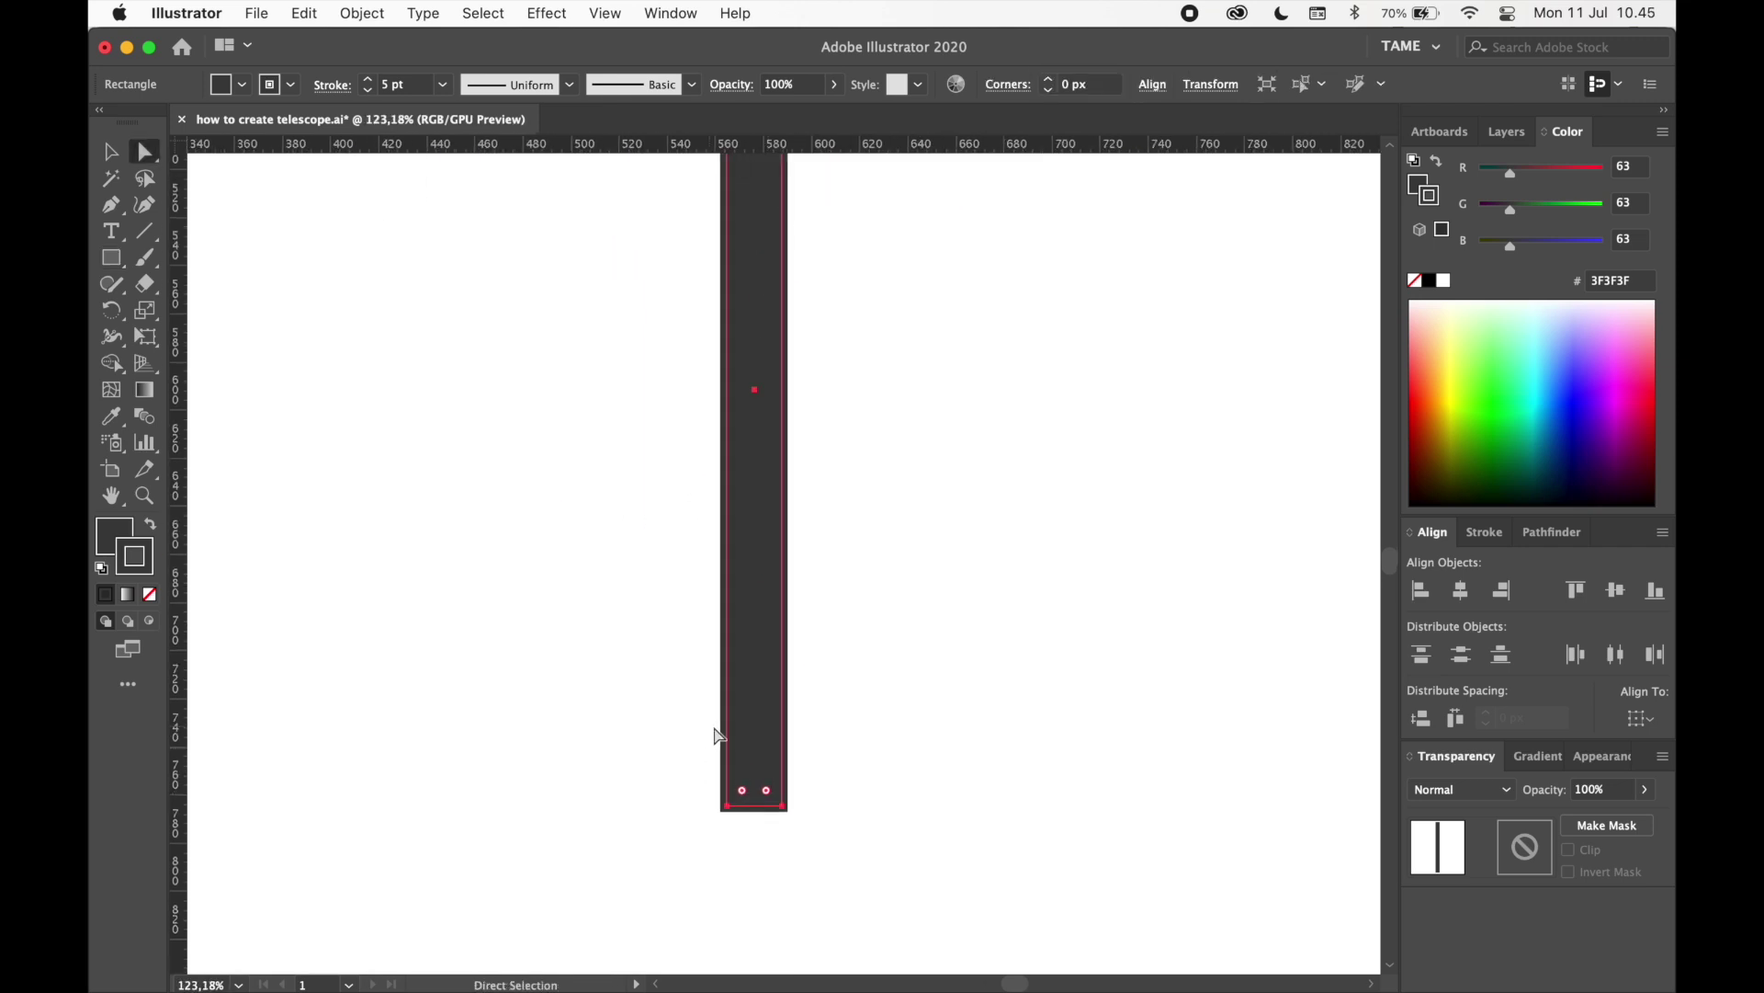
pyautogui.moveTo(743, 790); pyautogui.dragTo(748, 677)
pyautogui.click(108, 156)
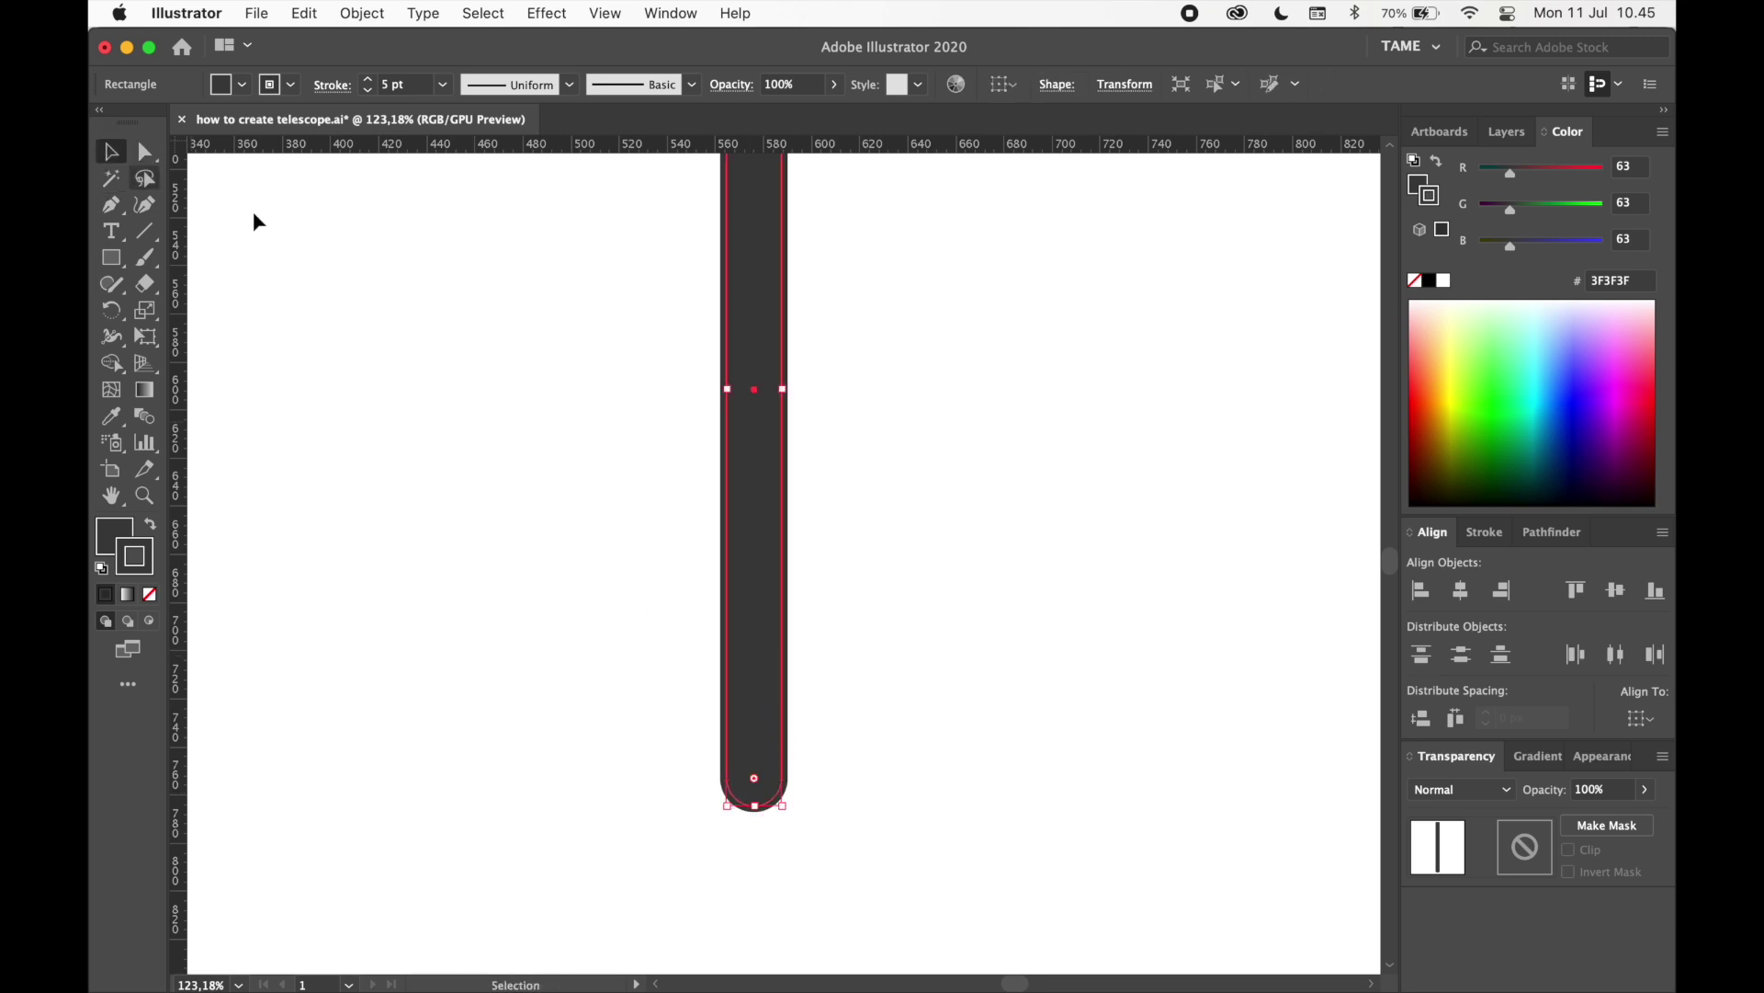
pyautogui.click(151, 595)
pyautogui.click(540, 567)
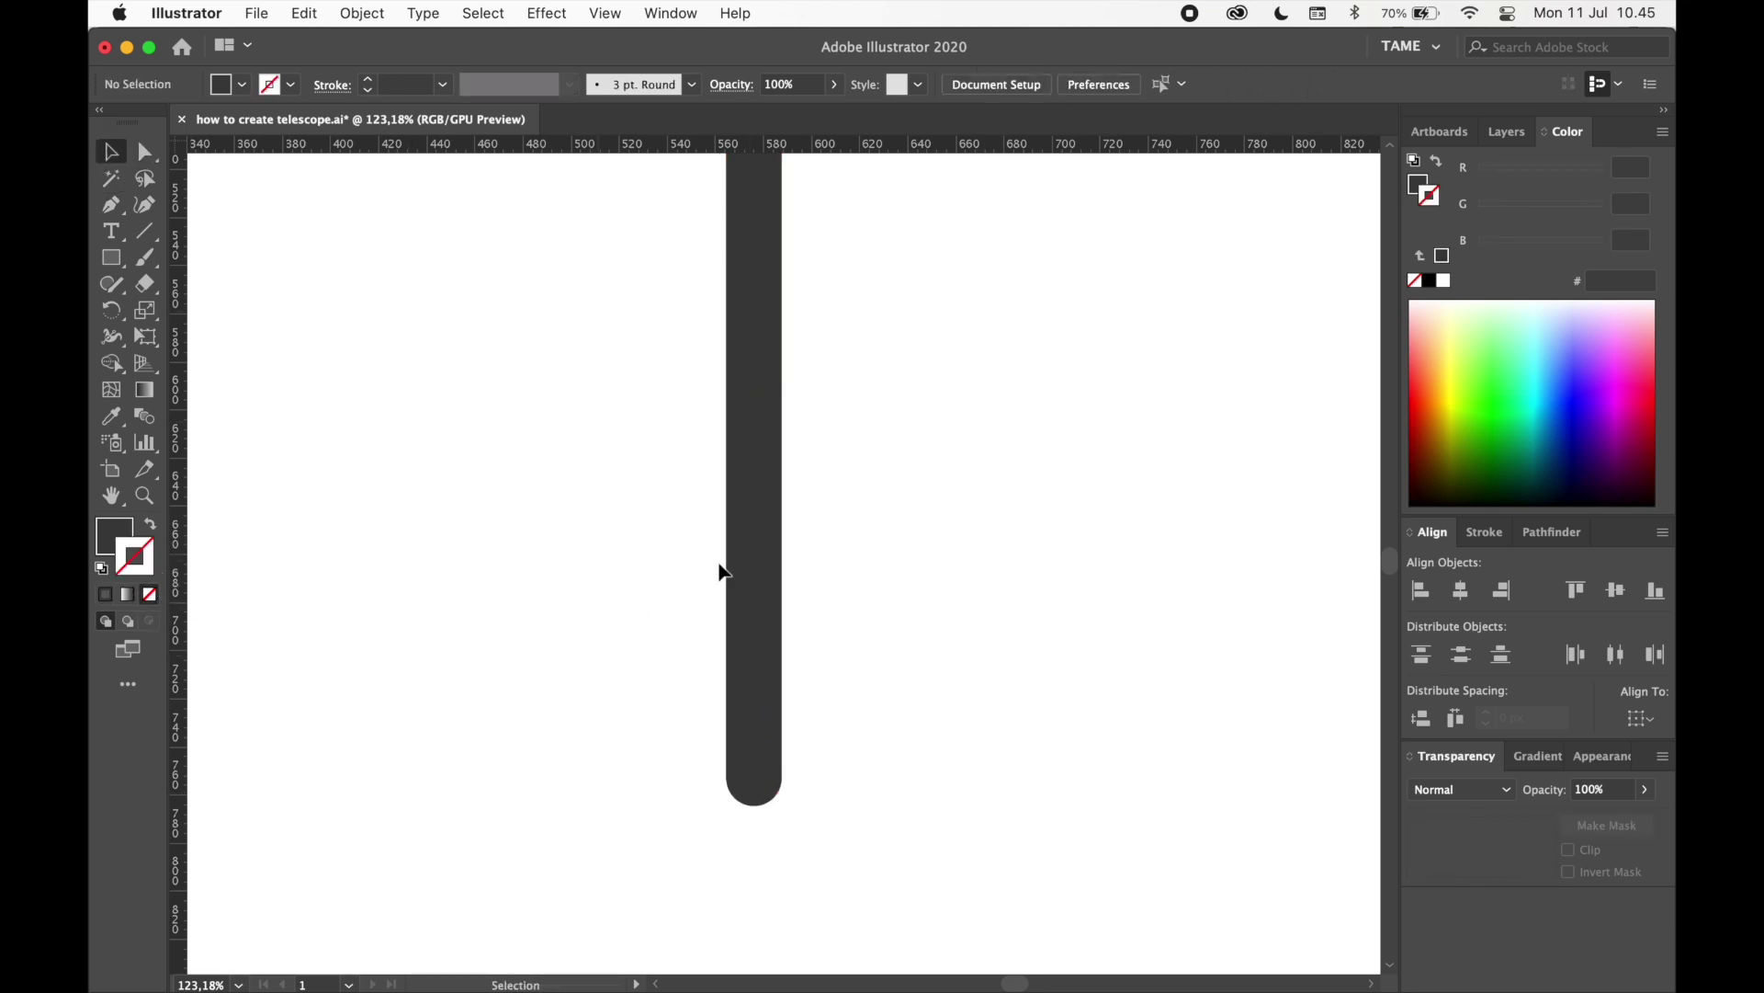
# - Recolor the stand's pole with the light reddish-brown swatch from the color palette
pyautogui.scroll(-3, 961, 559)
pyautogui.moveTo(962, 560); pyautogui.dragTo(908, 564)
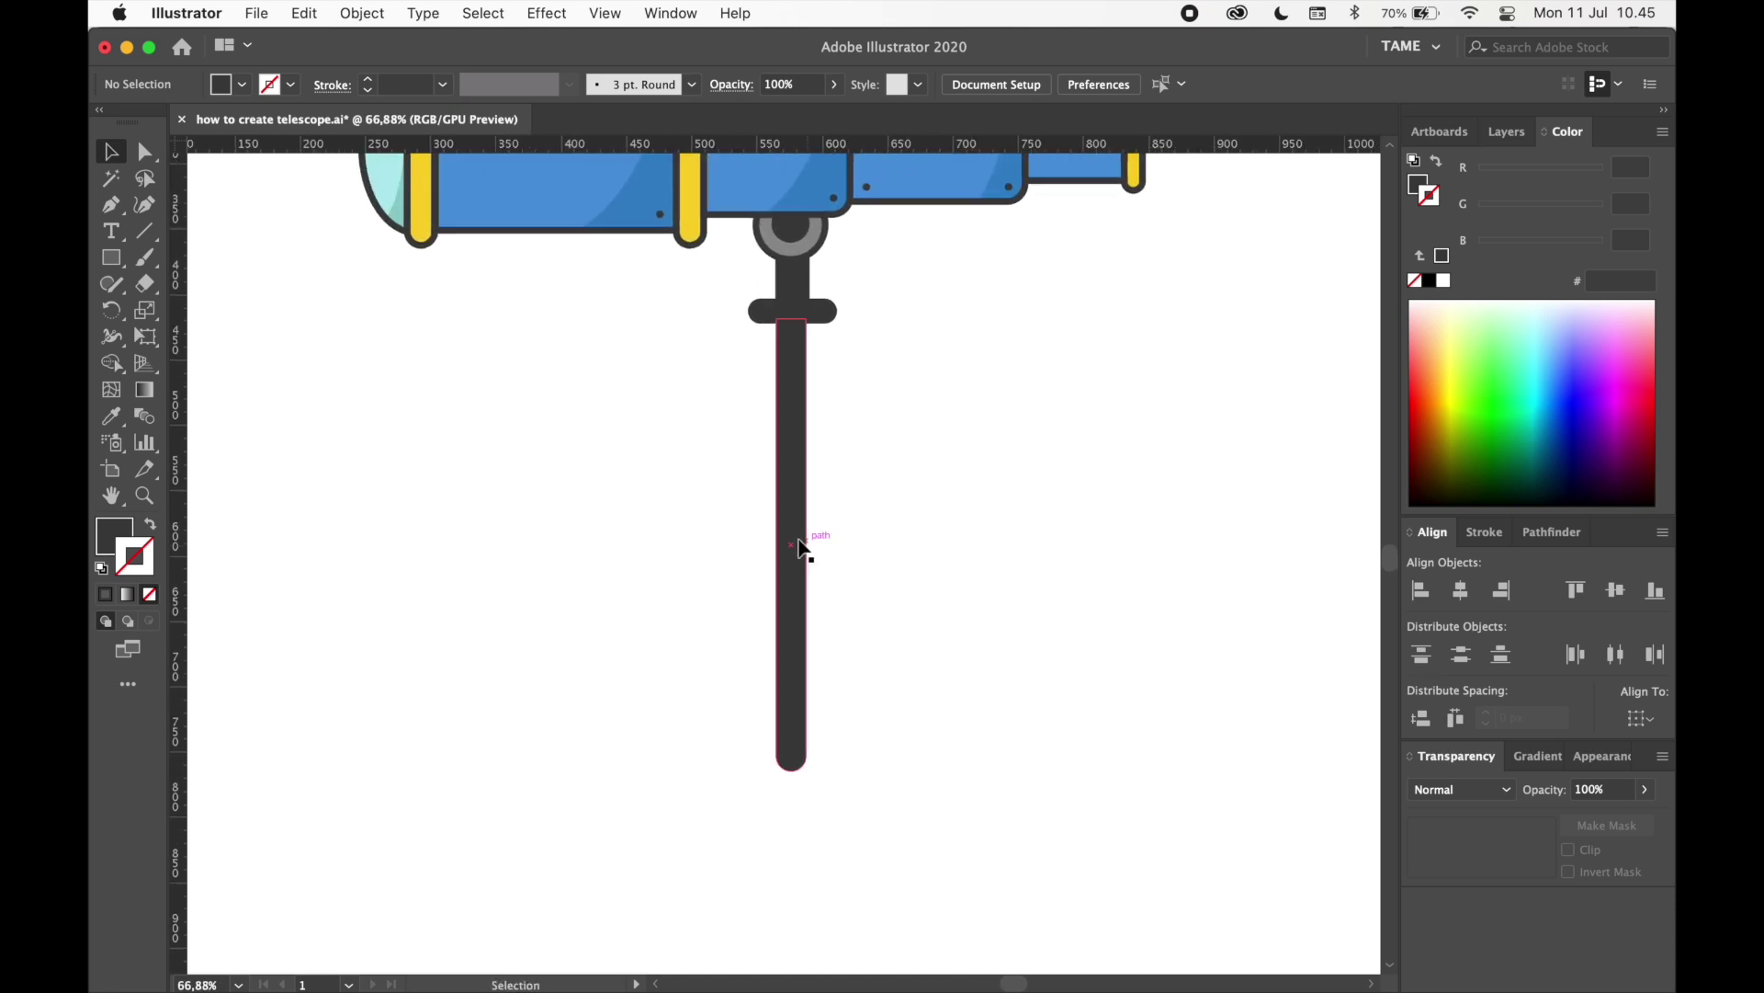
pyautogui.click(806, 552)
pyautogui.scroll(-4, 729, 591)
pyautogui.click(104, 421)
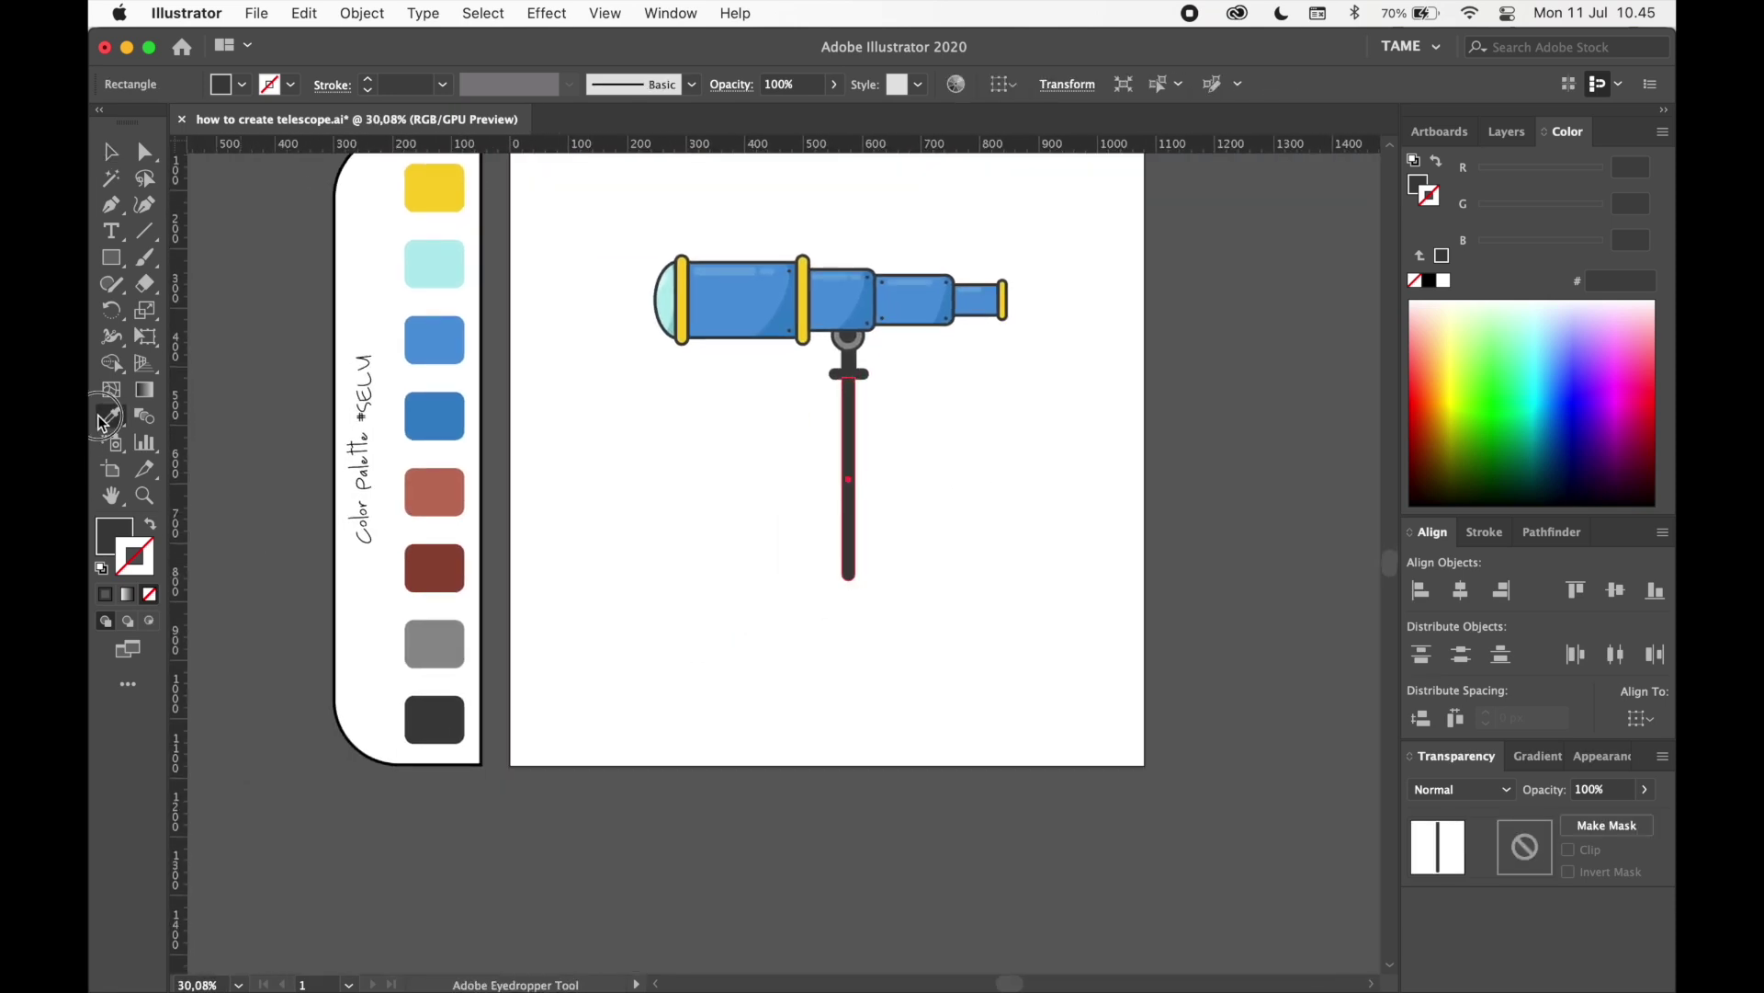
pyautogui.click(455, 487)
pyautogui.scroll(3, 720, 488)
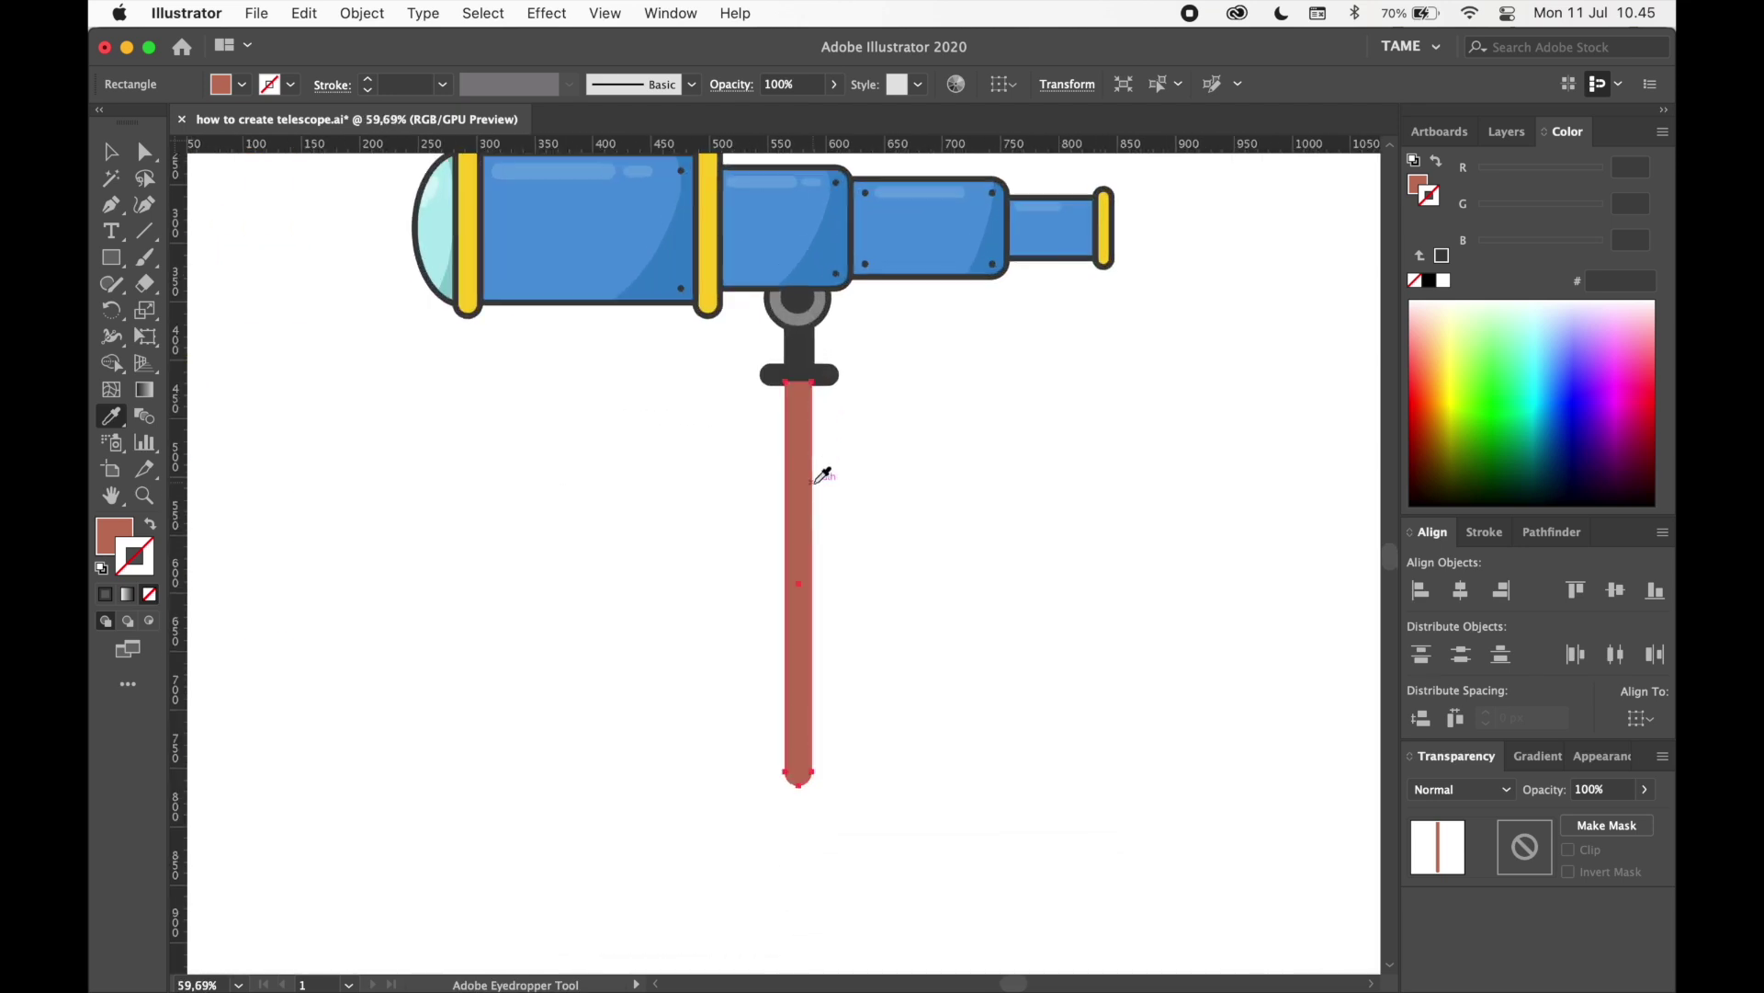
pyautogui.click(110, 150)
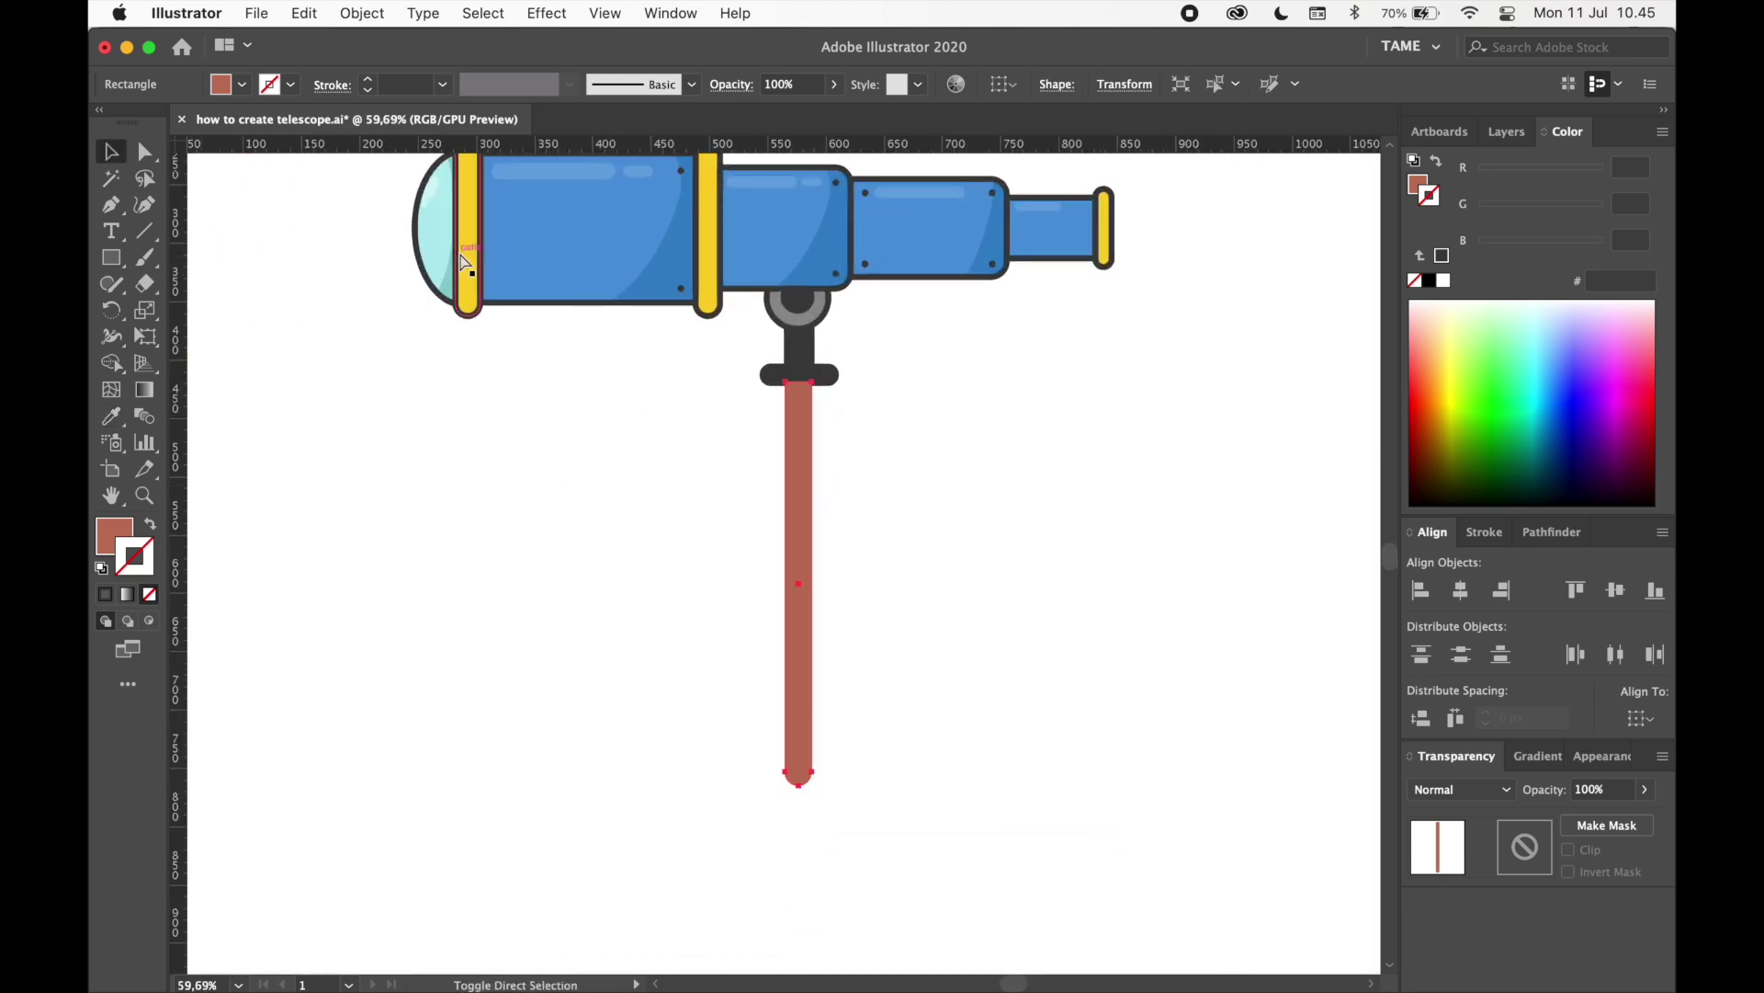
pyautogui.click(870, 516)
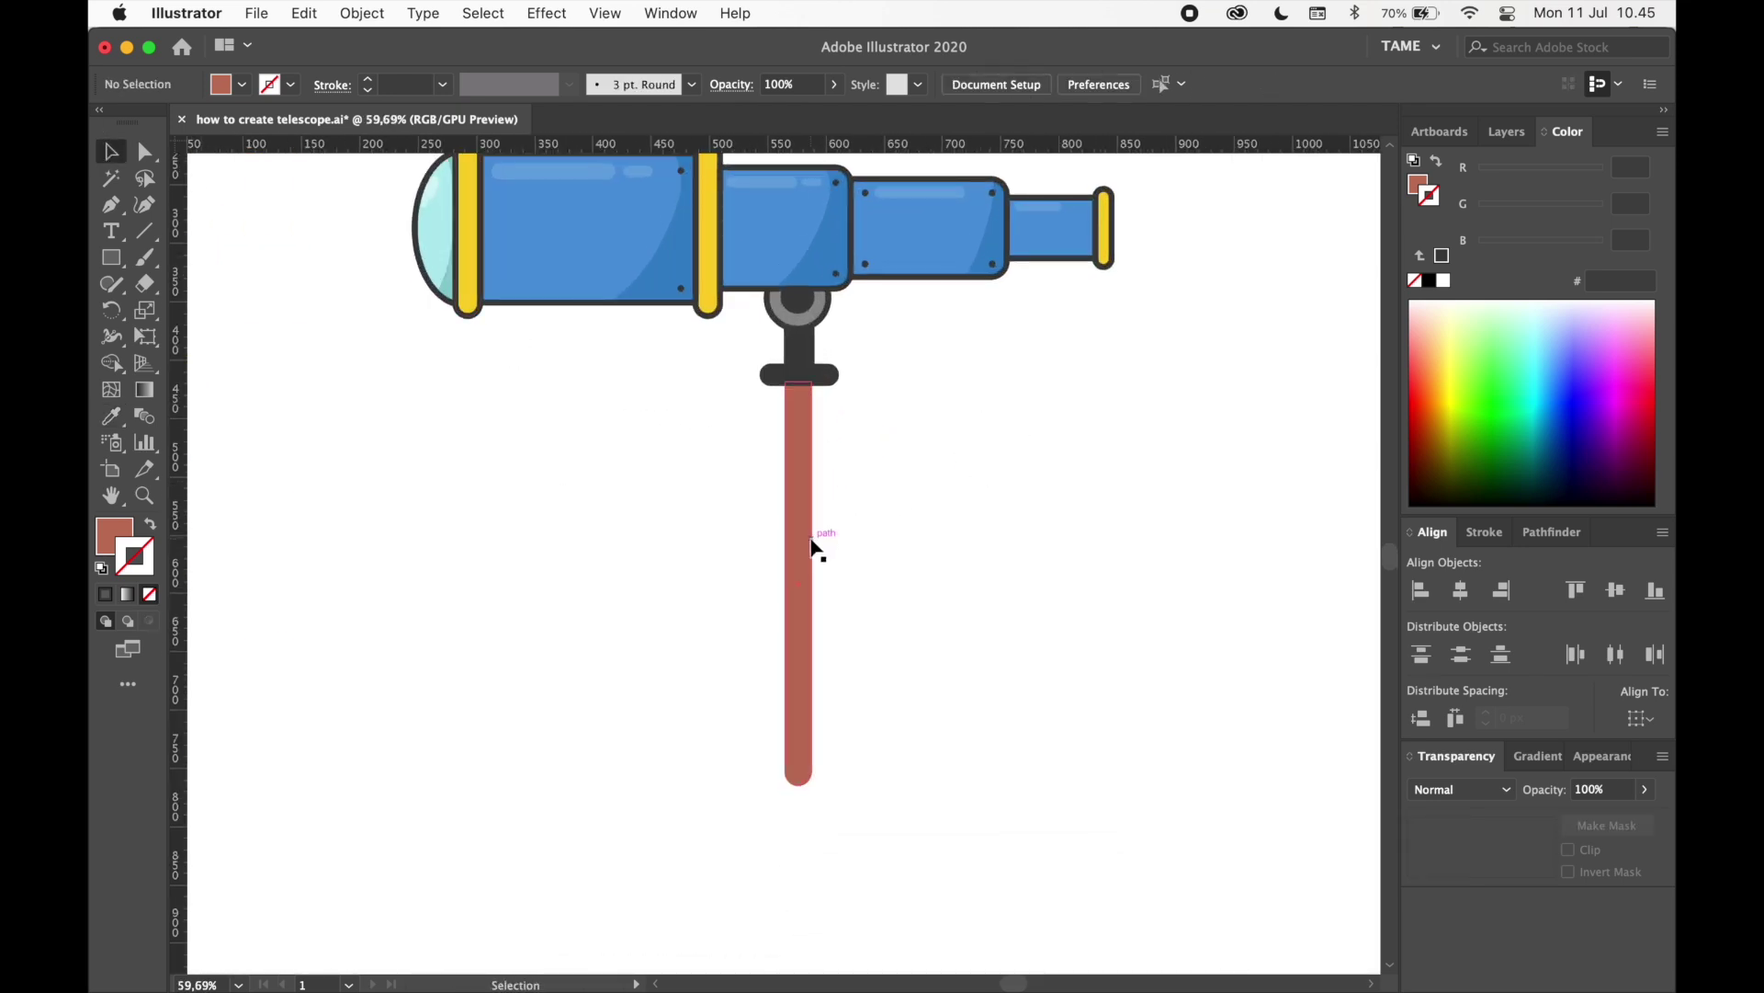
# - Duplicate the pole beside itself, tilt the copy outward as the right leg, and extend its upper end under the dark bar
pyautogui.moveTo(800, 556); pyautogui.dragTo(829, 556)
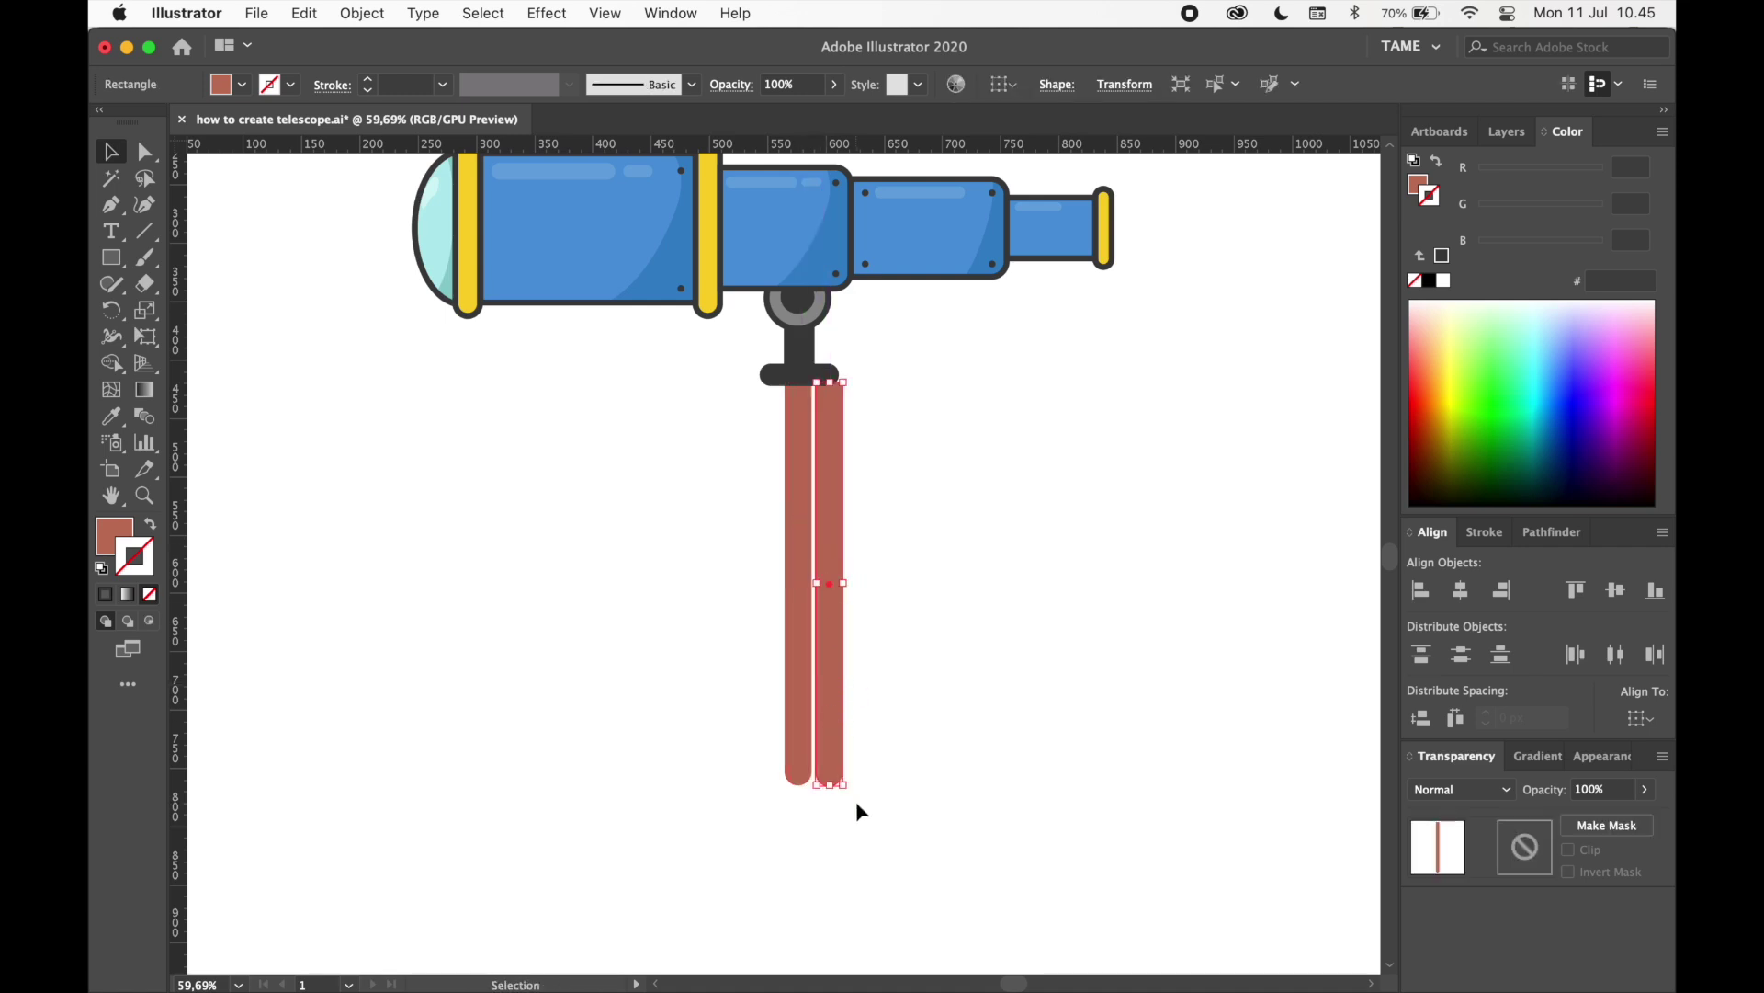
pyautogui.moveTo(852, 795); pyautogui.dragTo(946, 764)
pyautogui.click(1032, 690)
pyautogui.moveTo(1032, 690); pyautogui.dragTo(1075, 718)
pyautogui.click(867, 467)
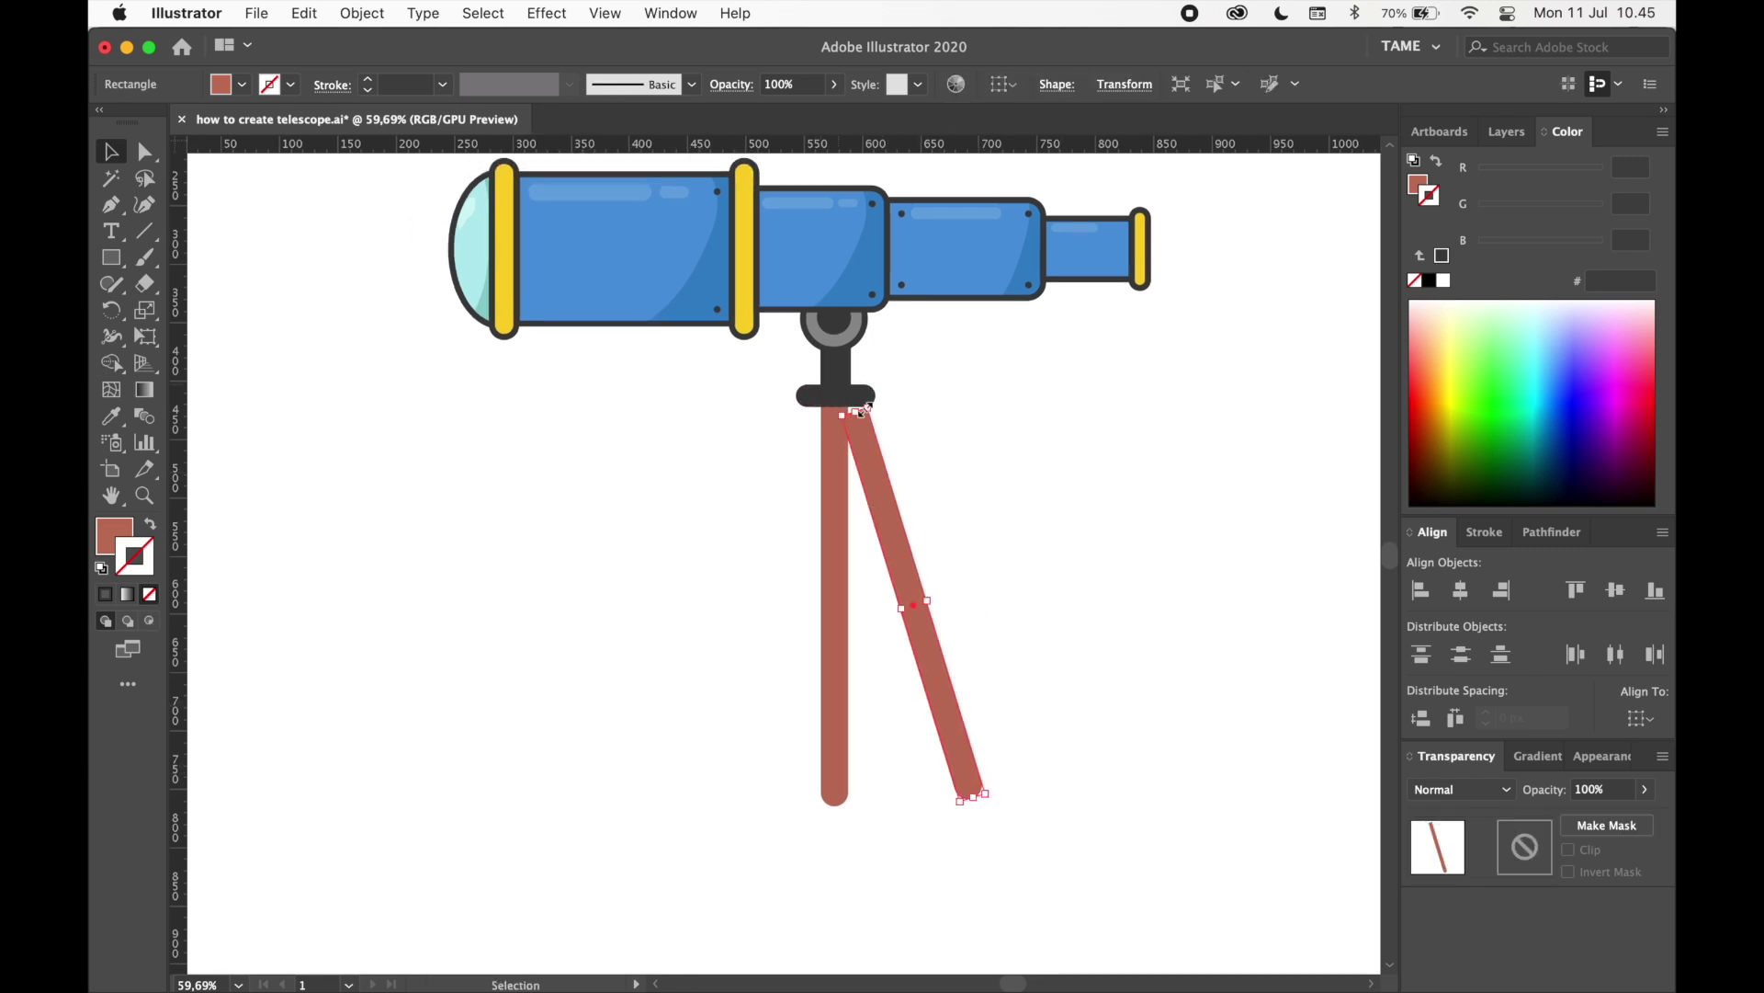
pyautogui.moveTo(856, 412); pyautogui.dragTo(851, 397)
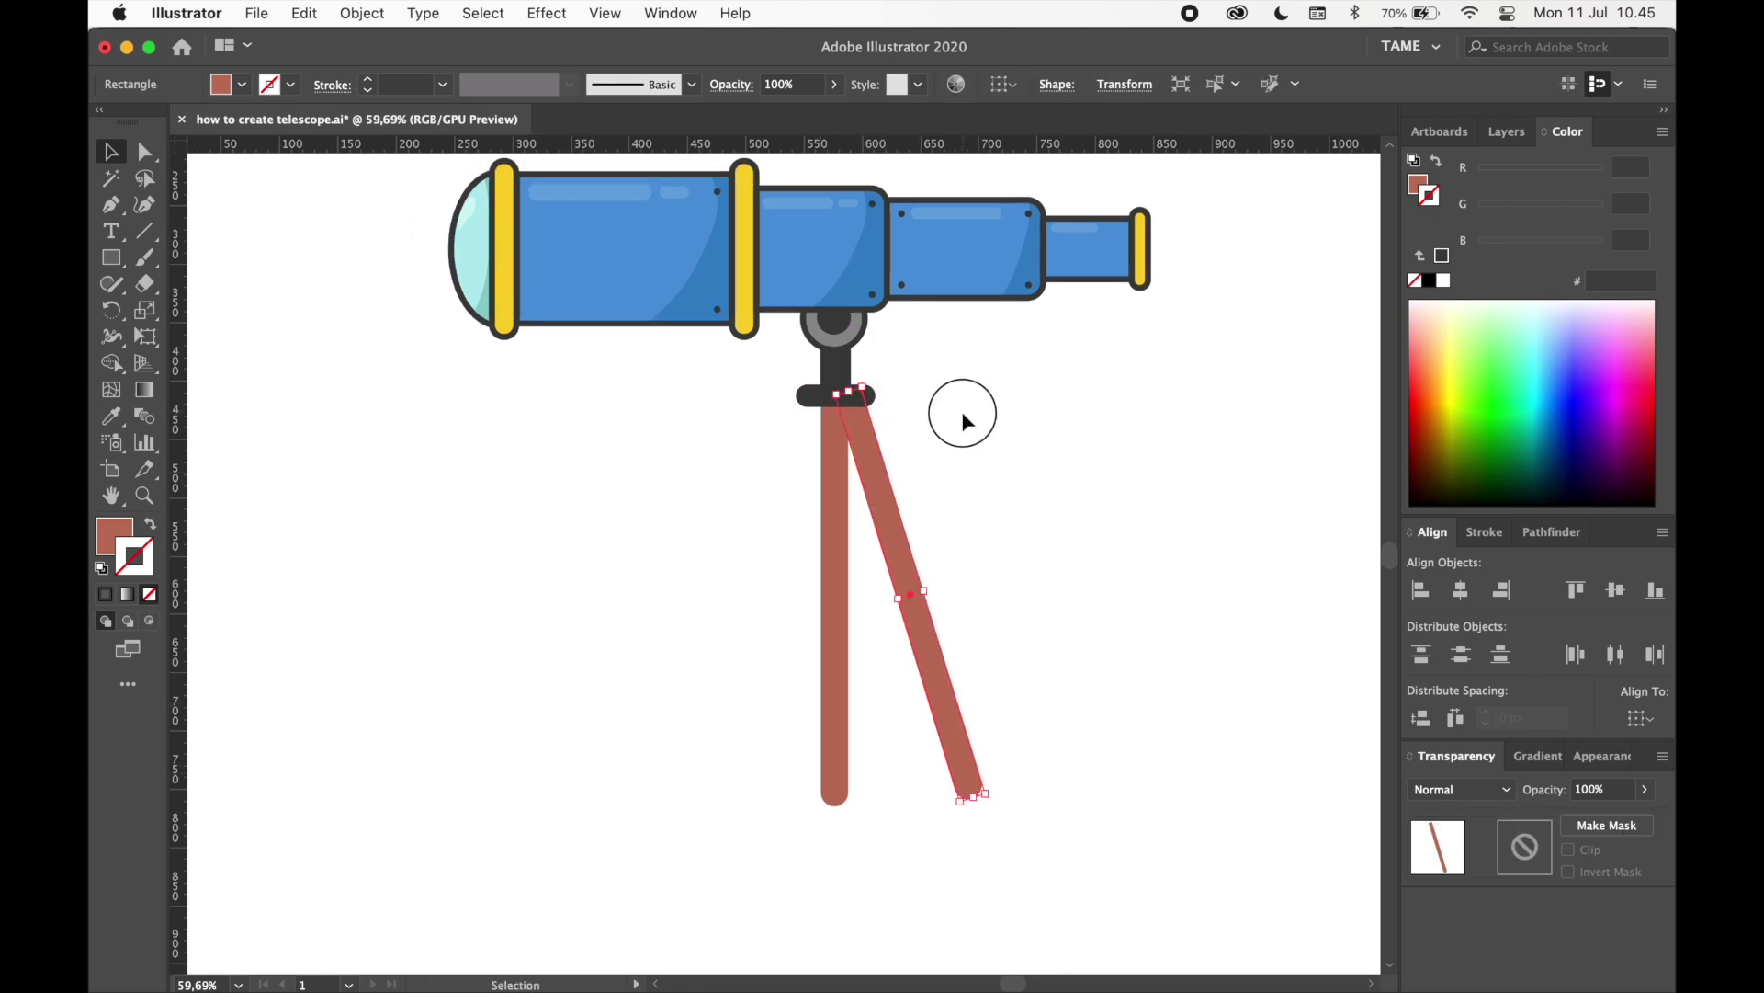
pyautogui.click(965, 410)
pyautogui.moveTo(984, 527); pyautogui.dragTo(1003, 490)
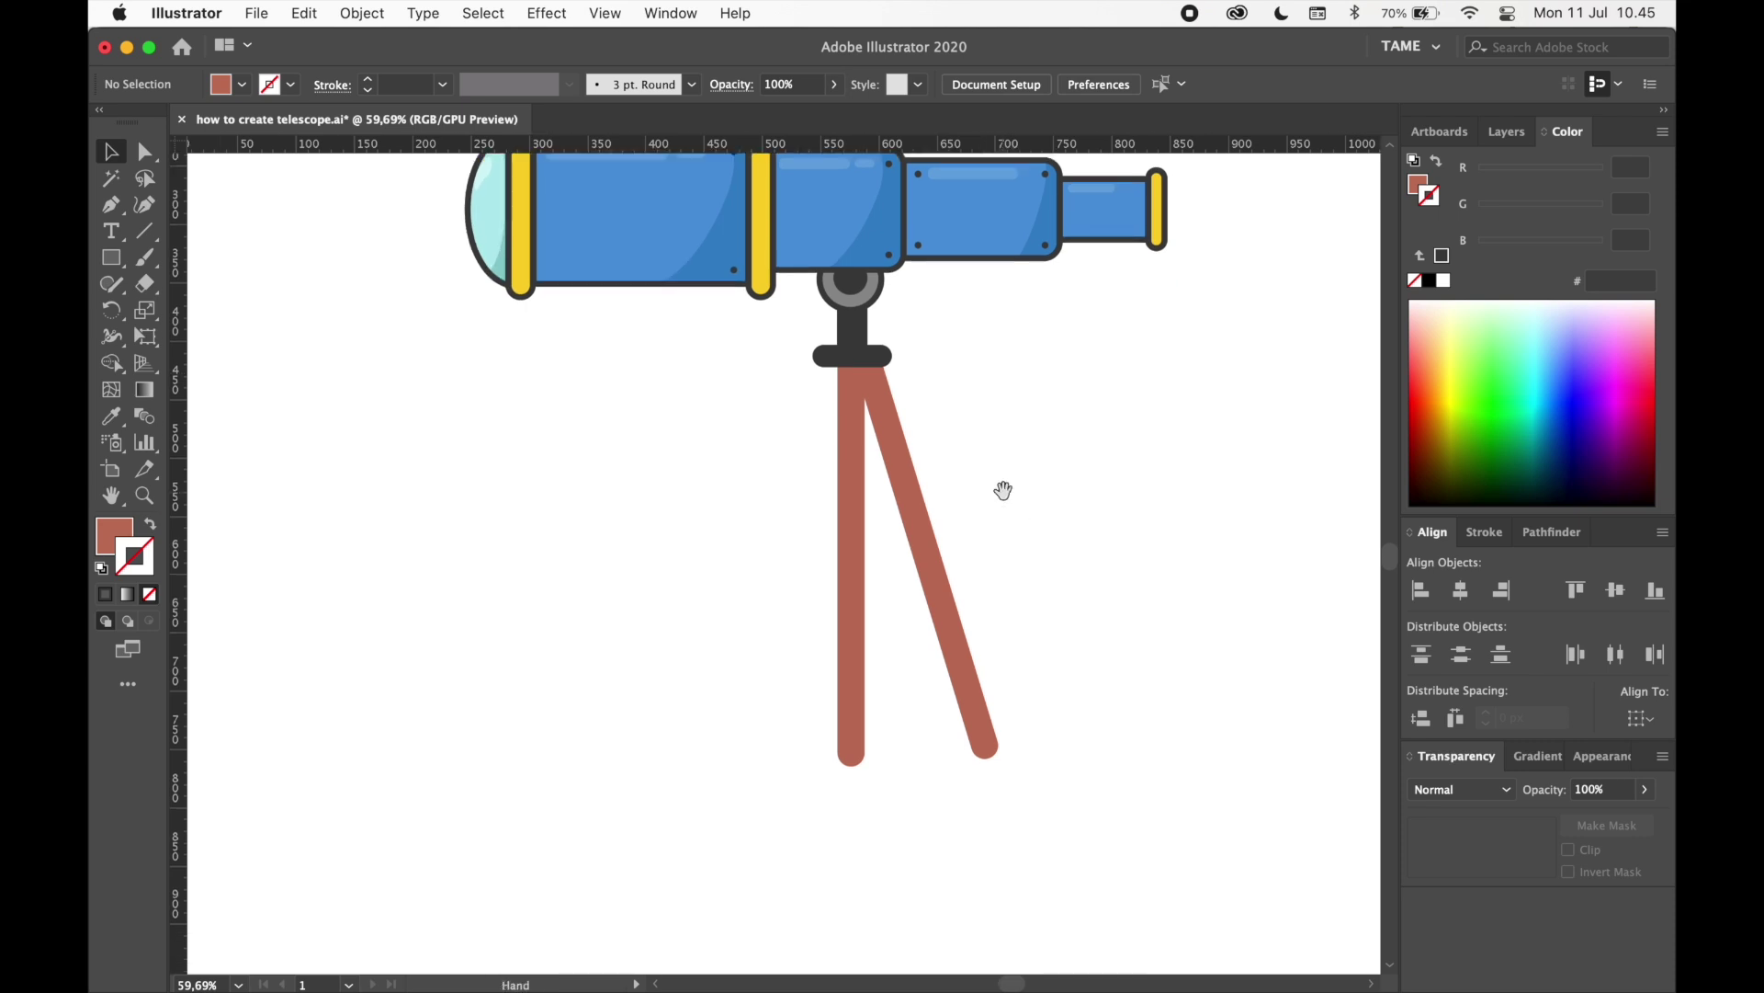
# - Reflect a copy of the tilted leg across the vertical axis and place it as the left leg of the tripod
pyautogui.click(934, 572)
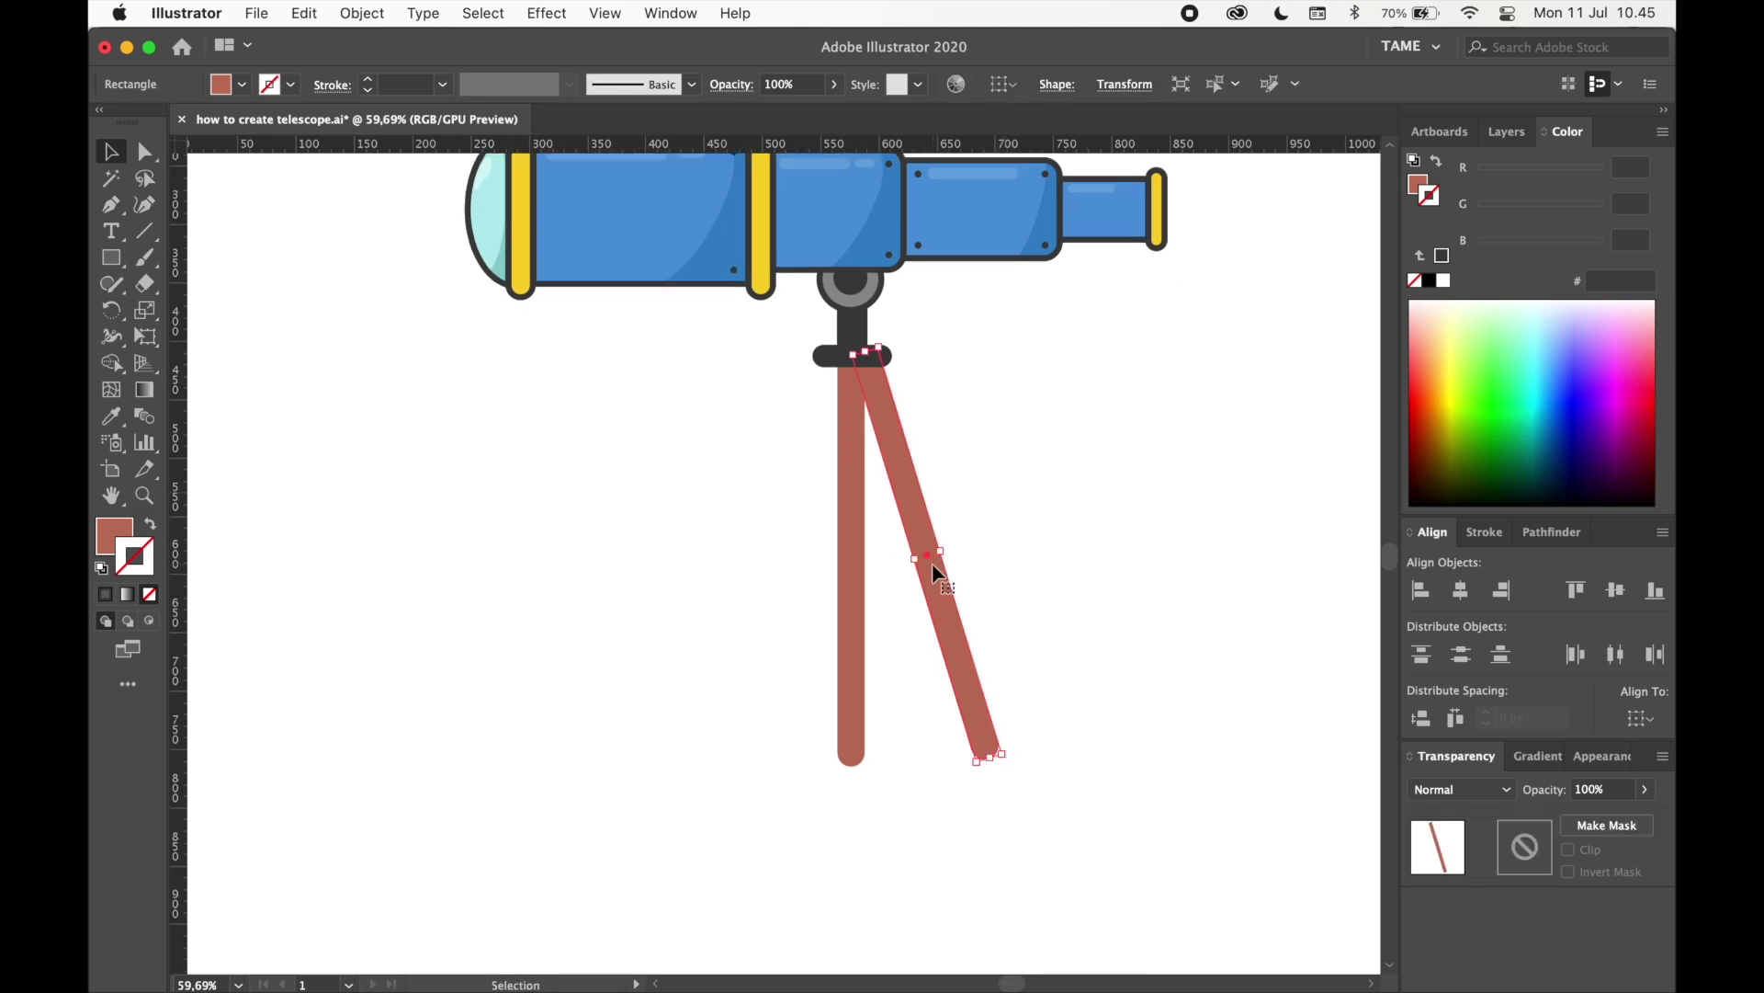
pyautogui.rightClick(935, 571)
pyautogui.moveTo(1079, 865)
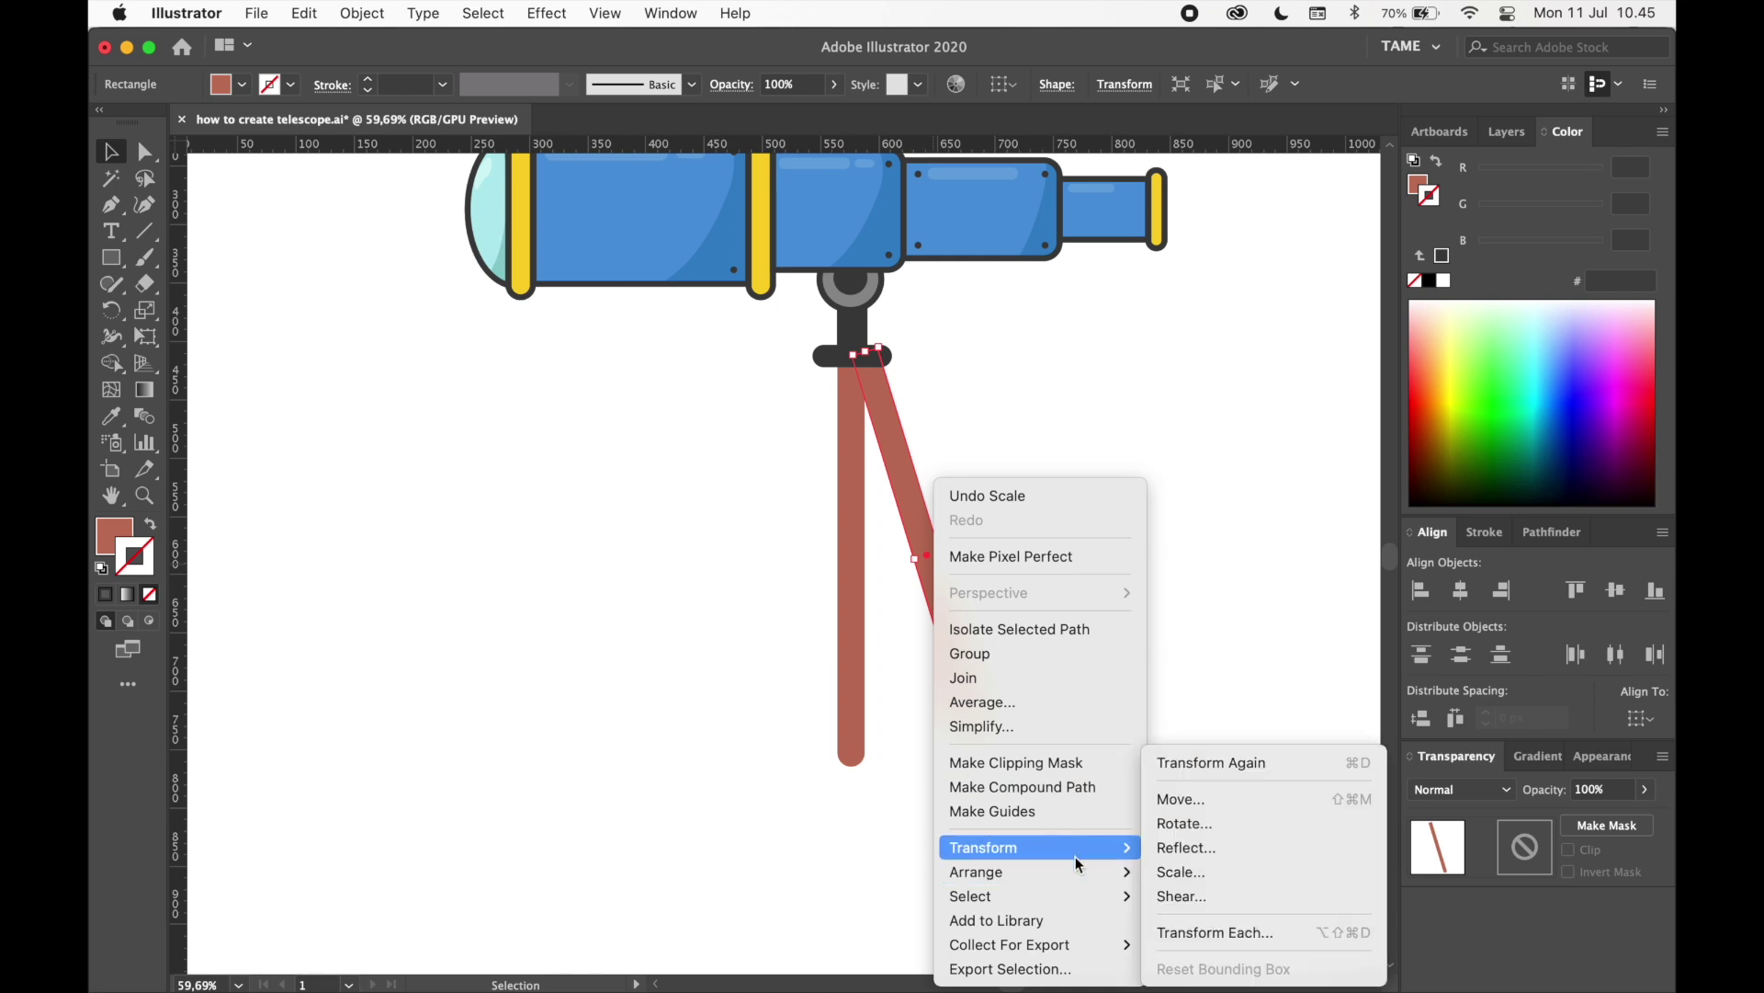
pyautogui.click(1188, 849)
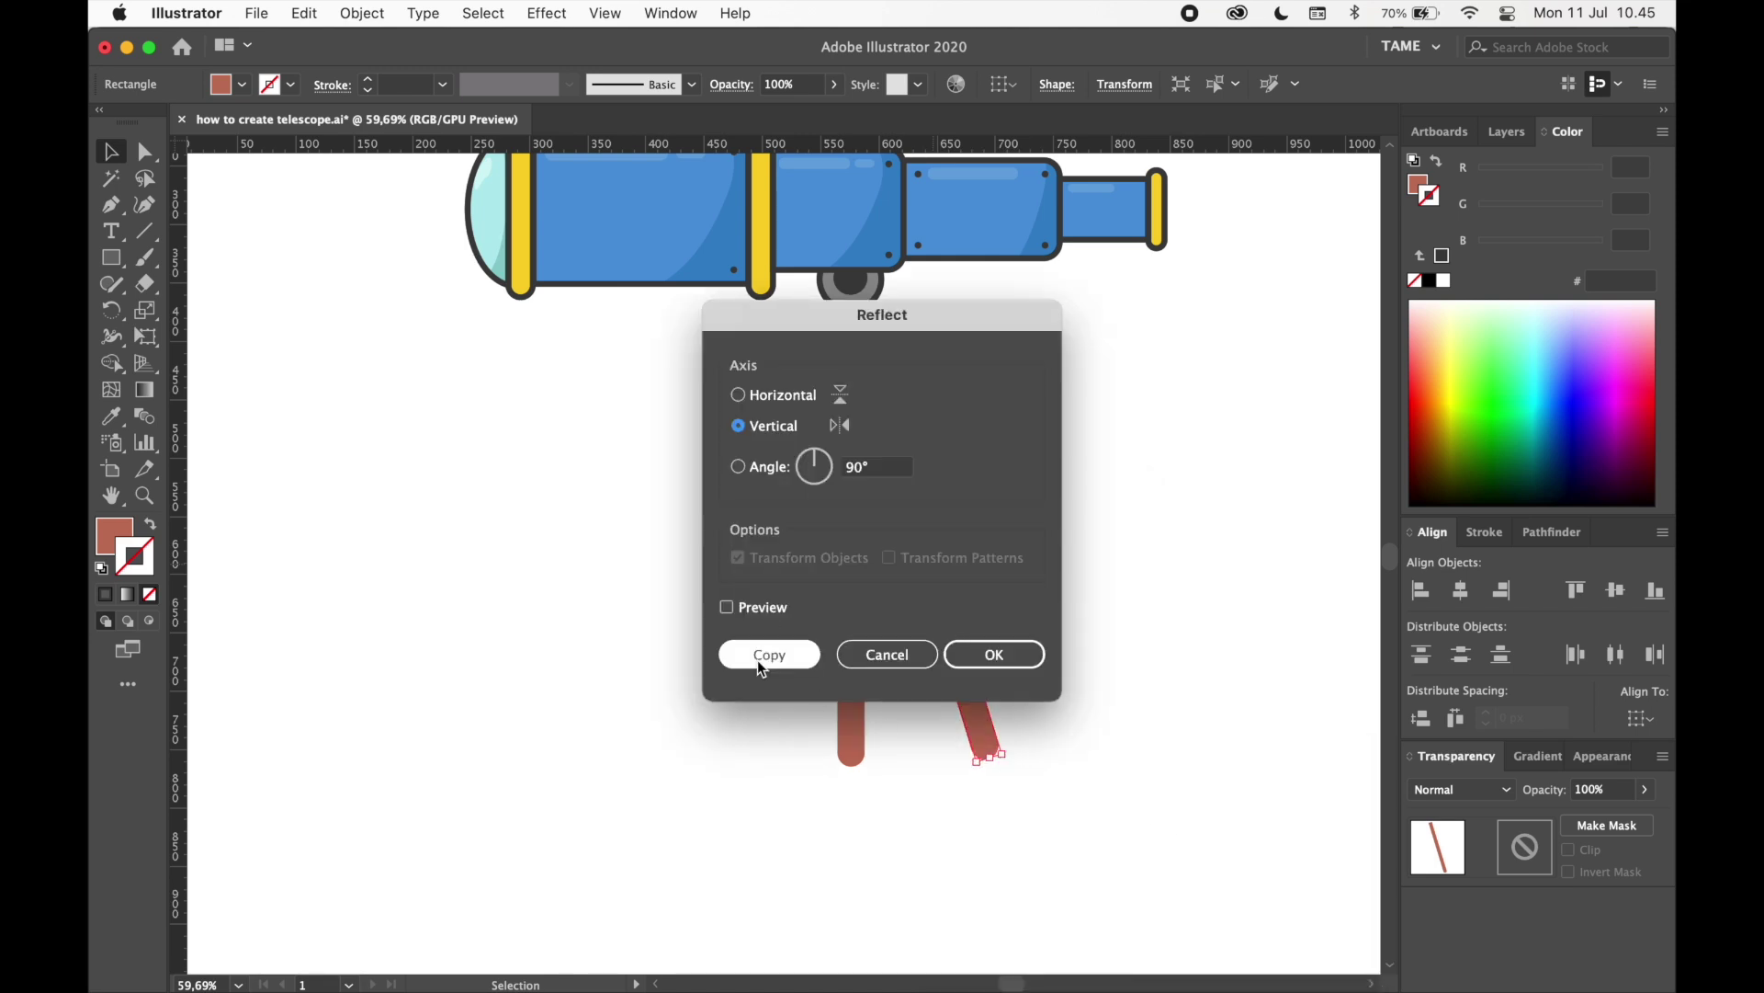
pyautogui.click(769, 655)
pyautogui.moveTo(972, 439); pyautogui.dragTo(824, 432)
pyautogui.click(1081, 497)
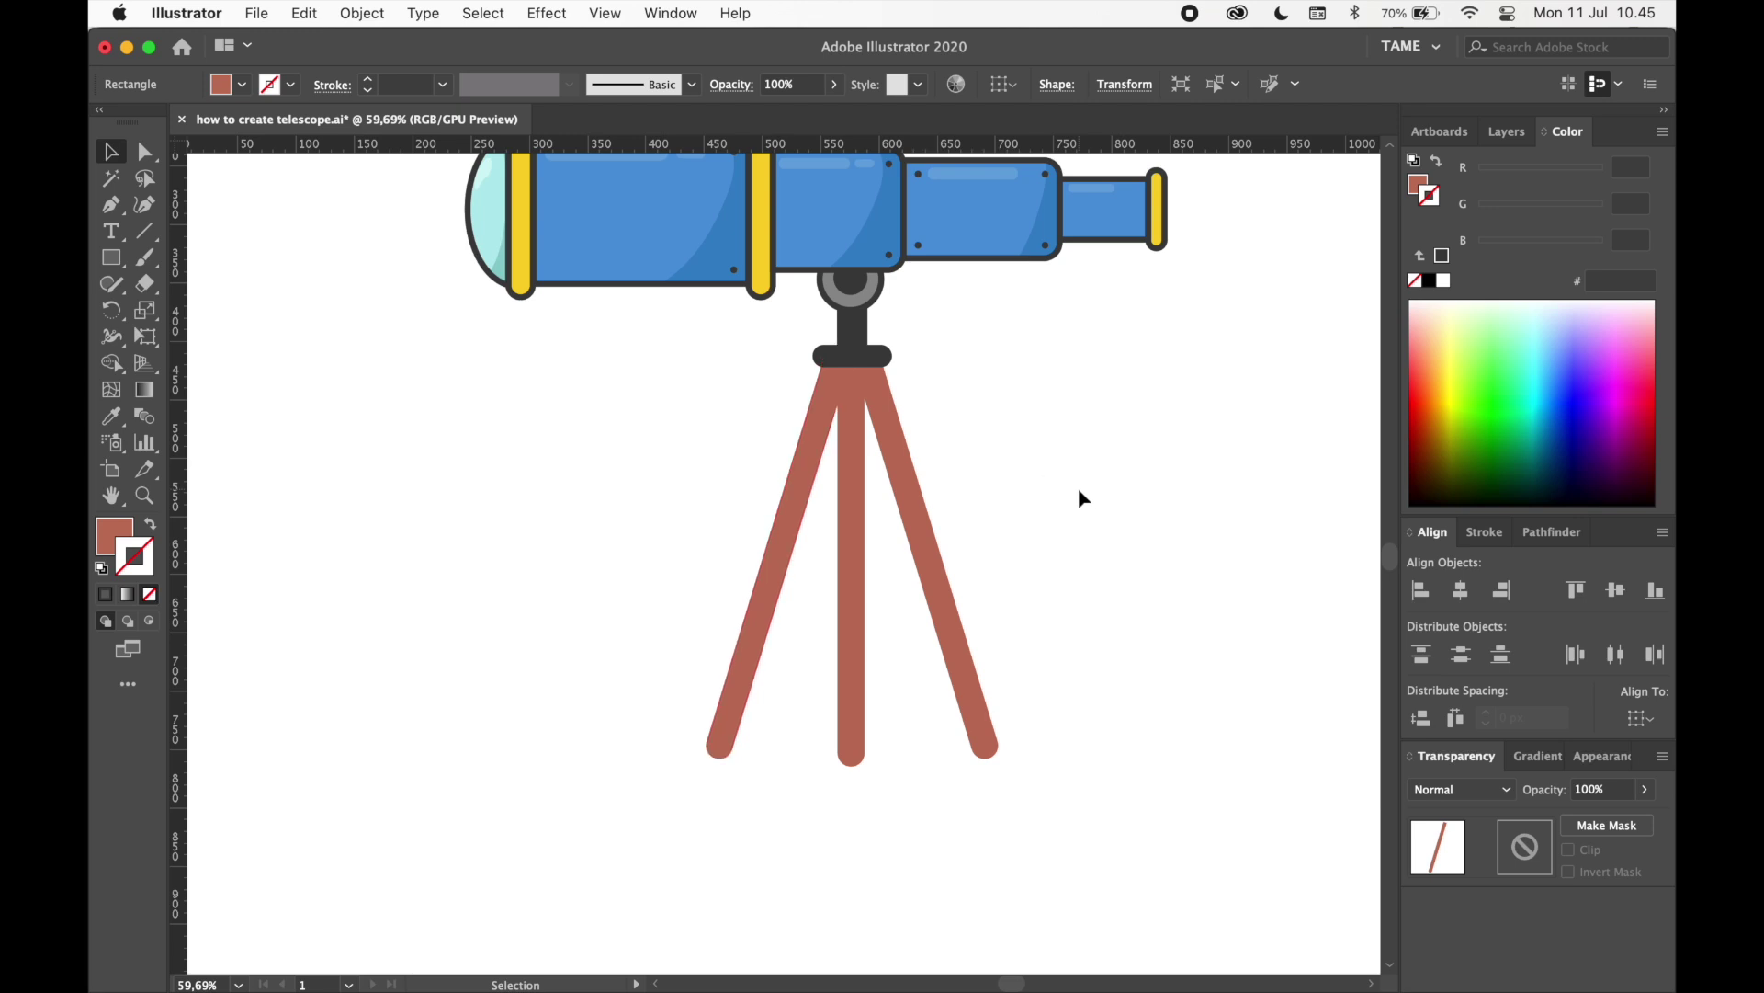
# - Duplicate the three tripod legs as a group and place the copy to the left of the tripod
pyautogui.moveTo(1099, 673); pyautogui.dragTo(705, 599)
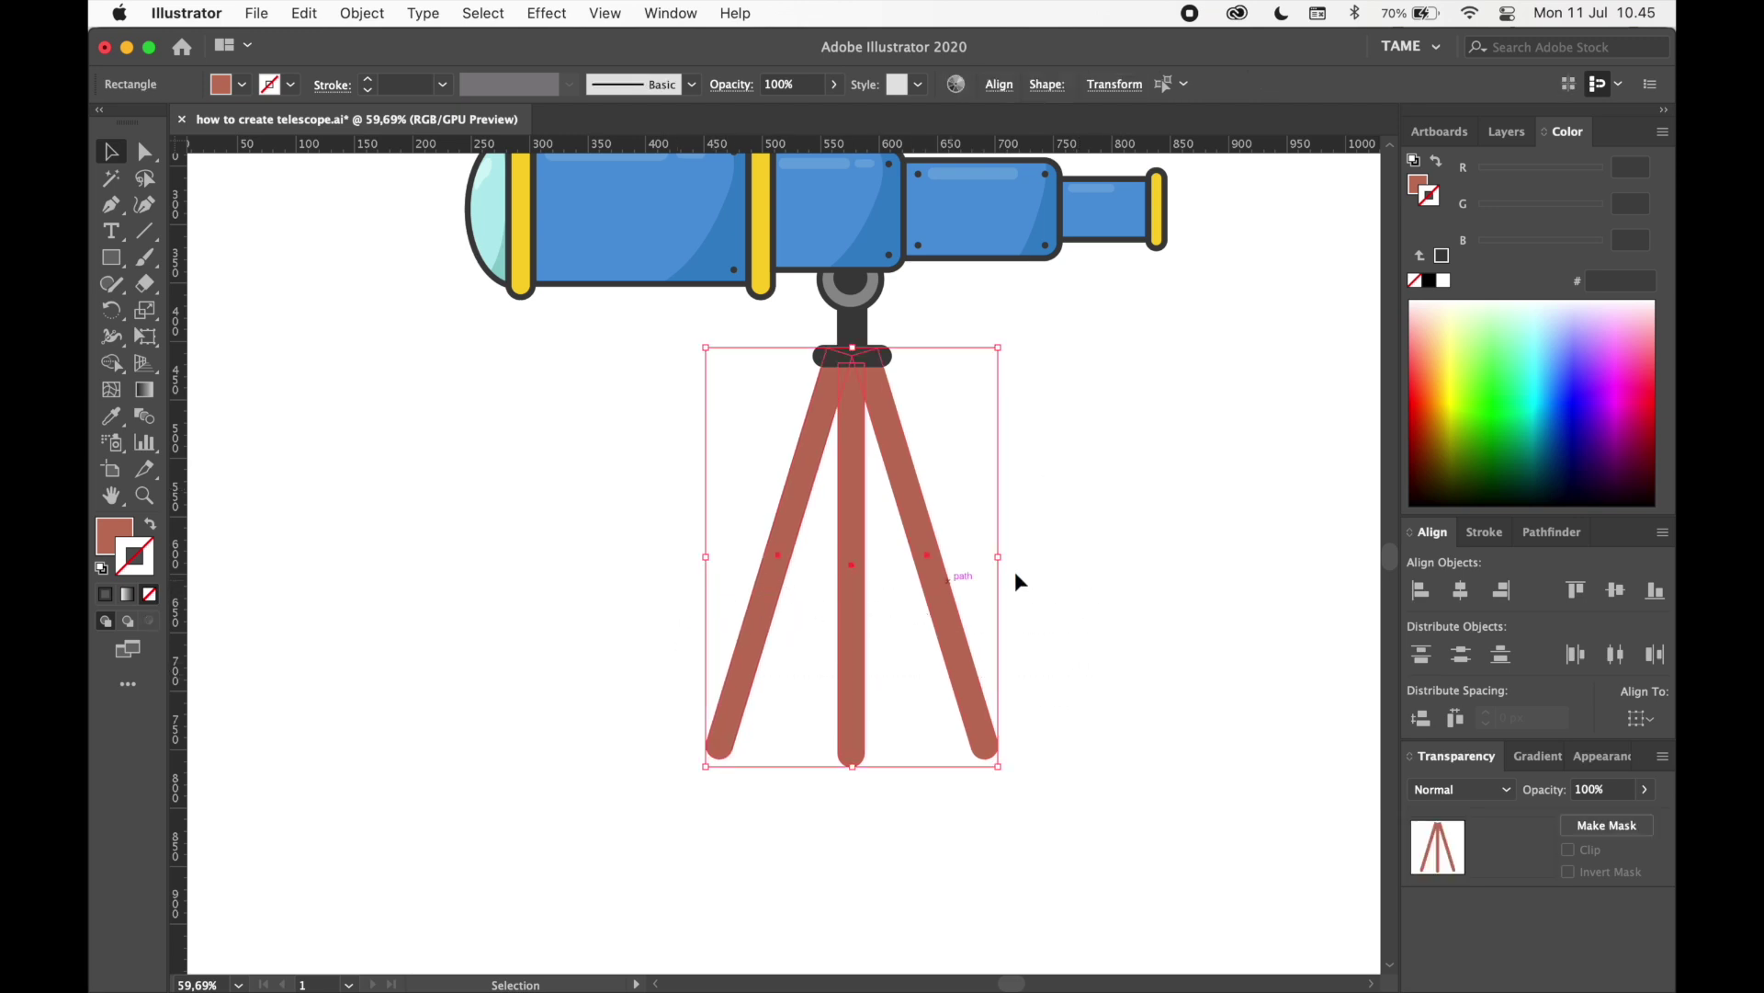
pyautogui.press('a')
pyautogui.press('v')
pyautogui.press('super+c')
pyautogui.press('super+v')
pyautogui.press('a')
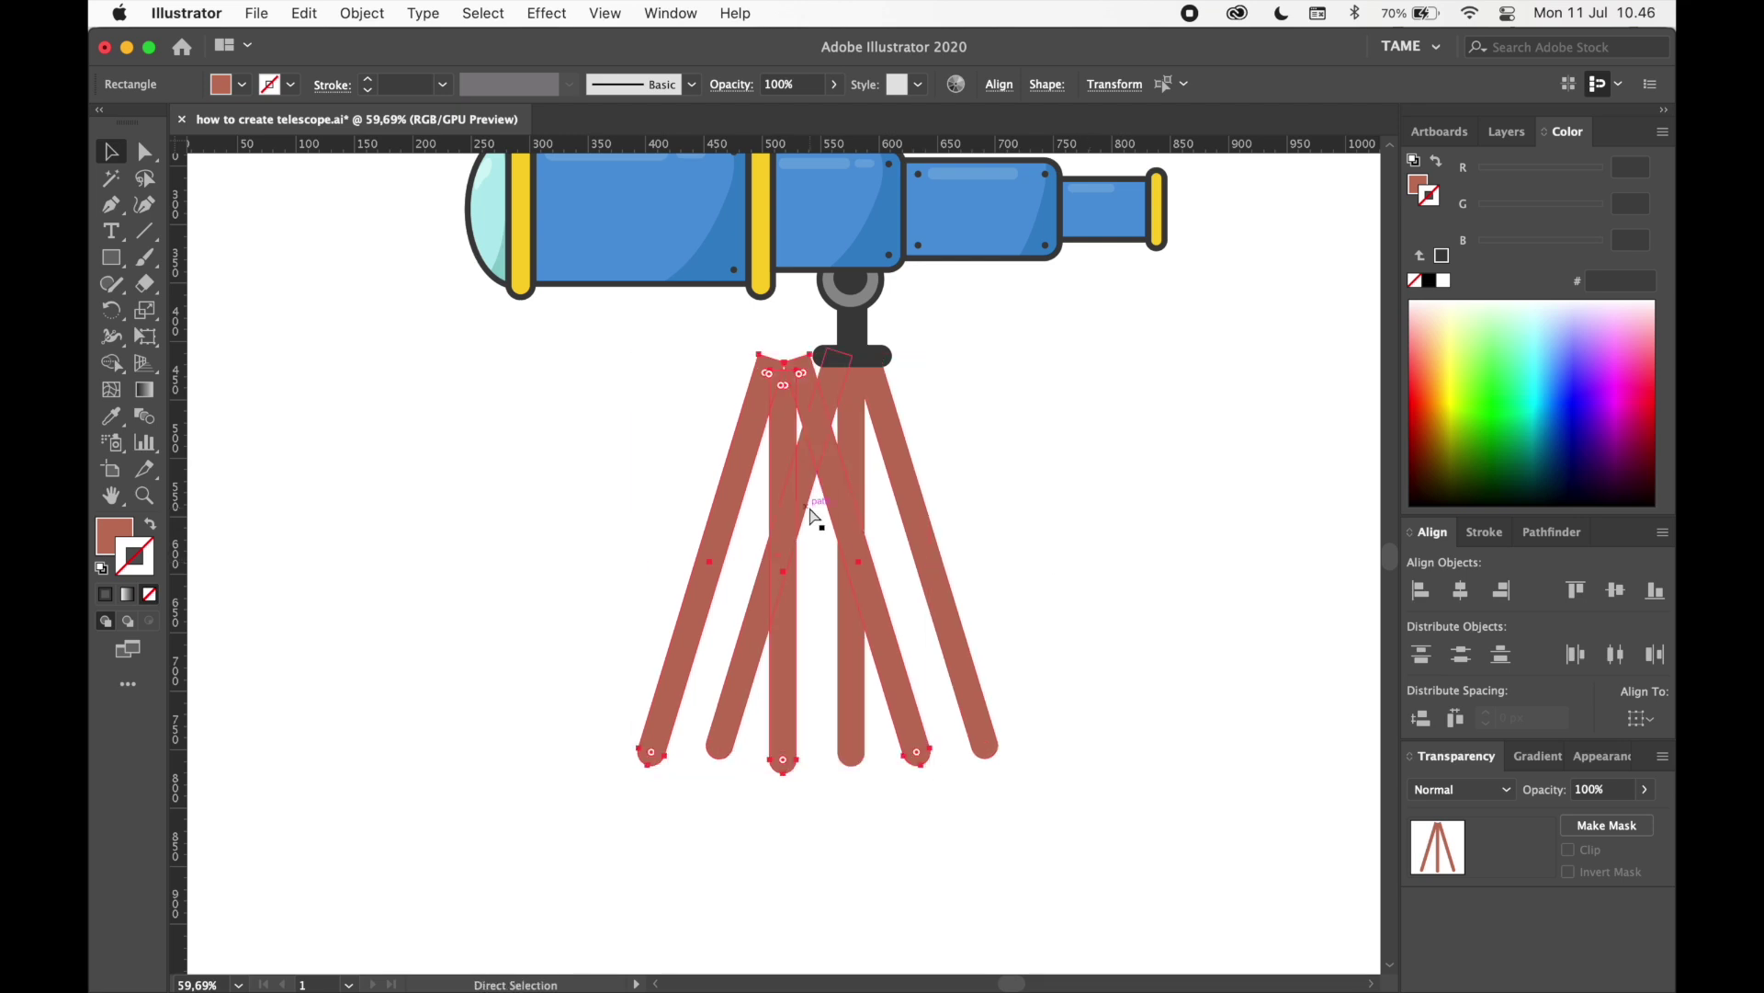
pyautogui.press('v')
pyautogui.moveTo(785, 452); pyautogui.dragTo(542, 464)
# - Give the copied legs the telescope outline's style: no fill and a 5 pt dark gray stroke
pyautogui.press('i')
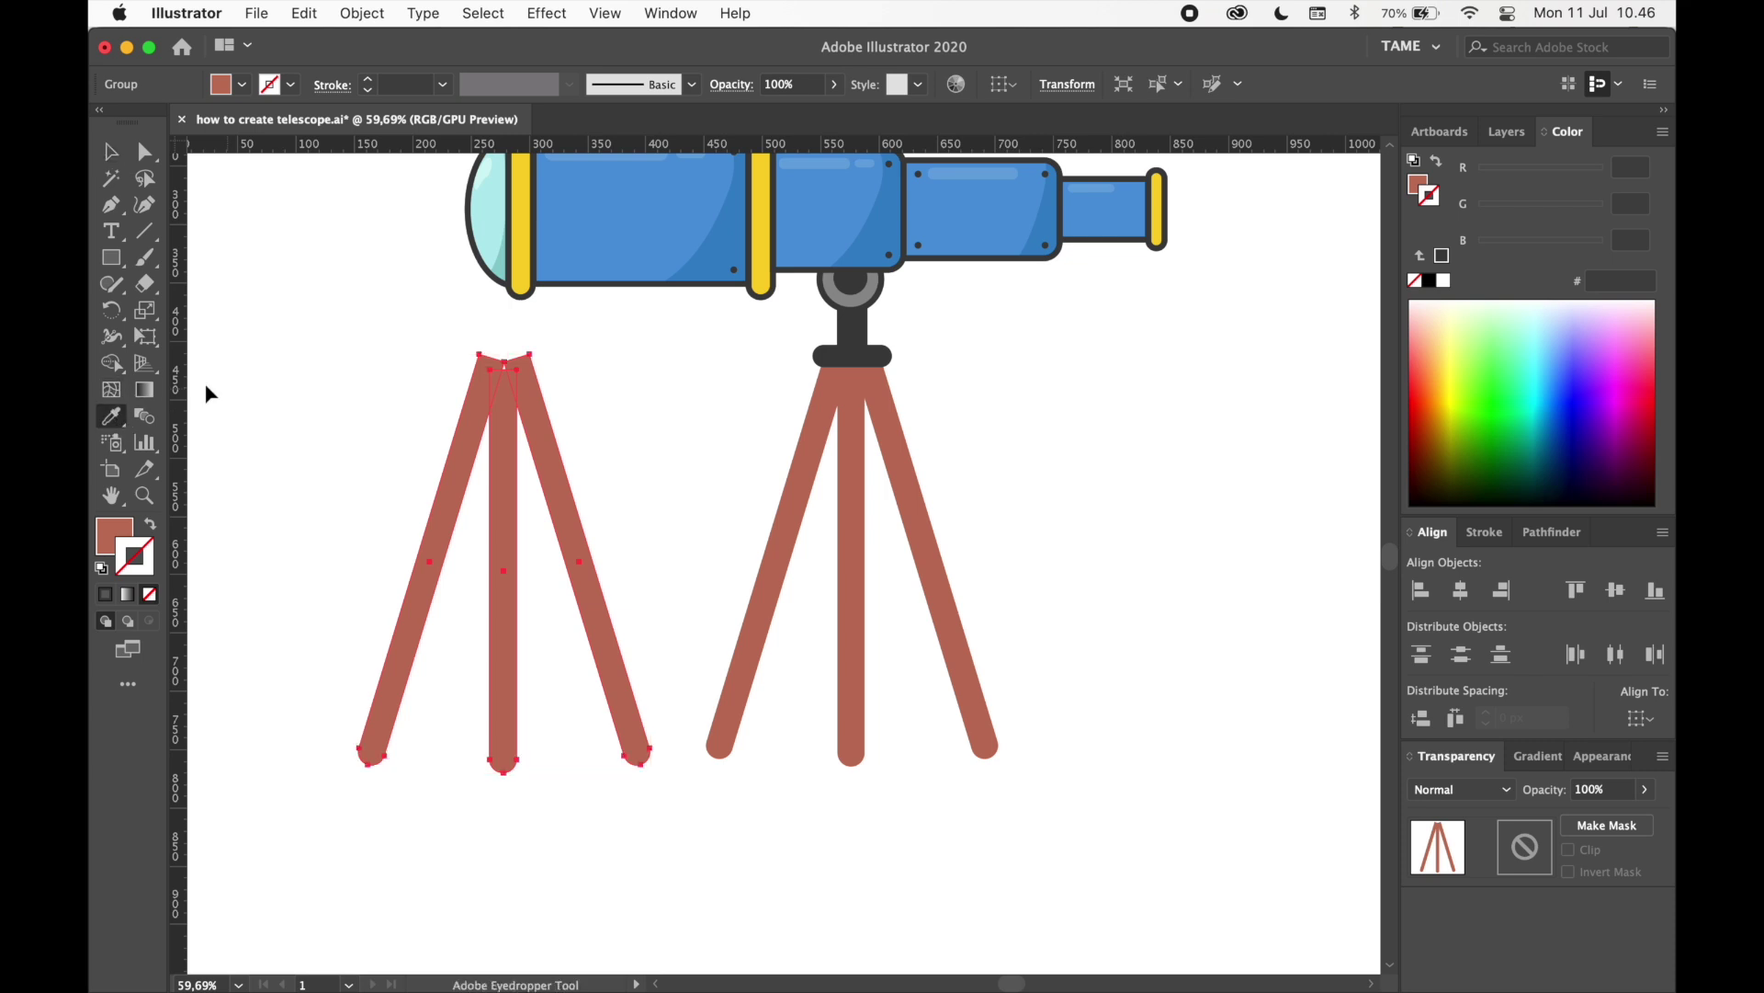
pyautogui.click(570, 277)
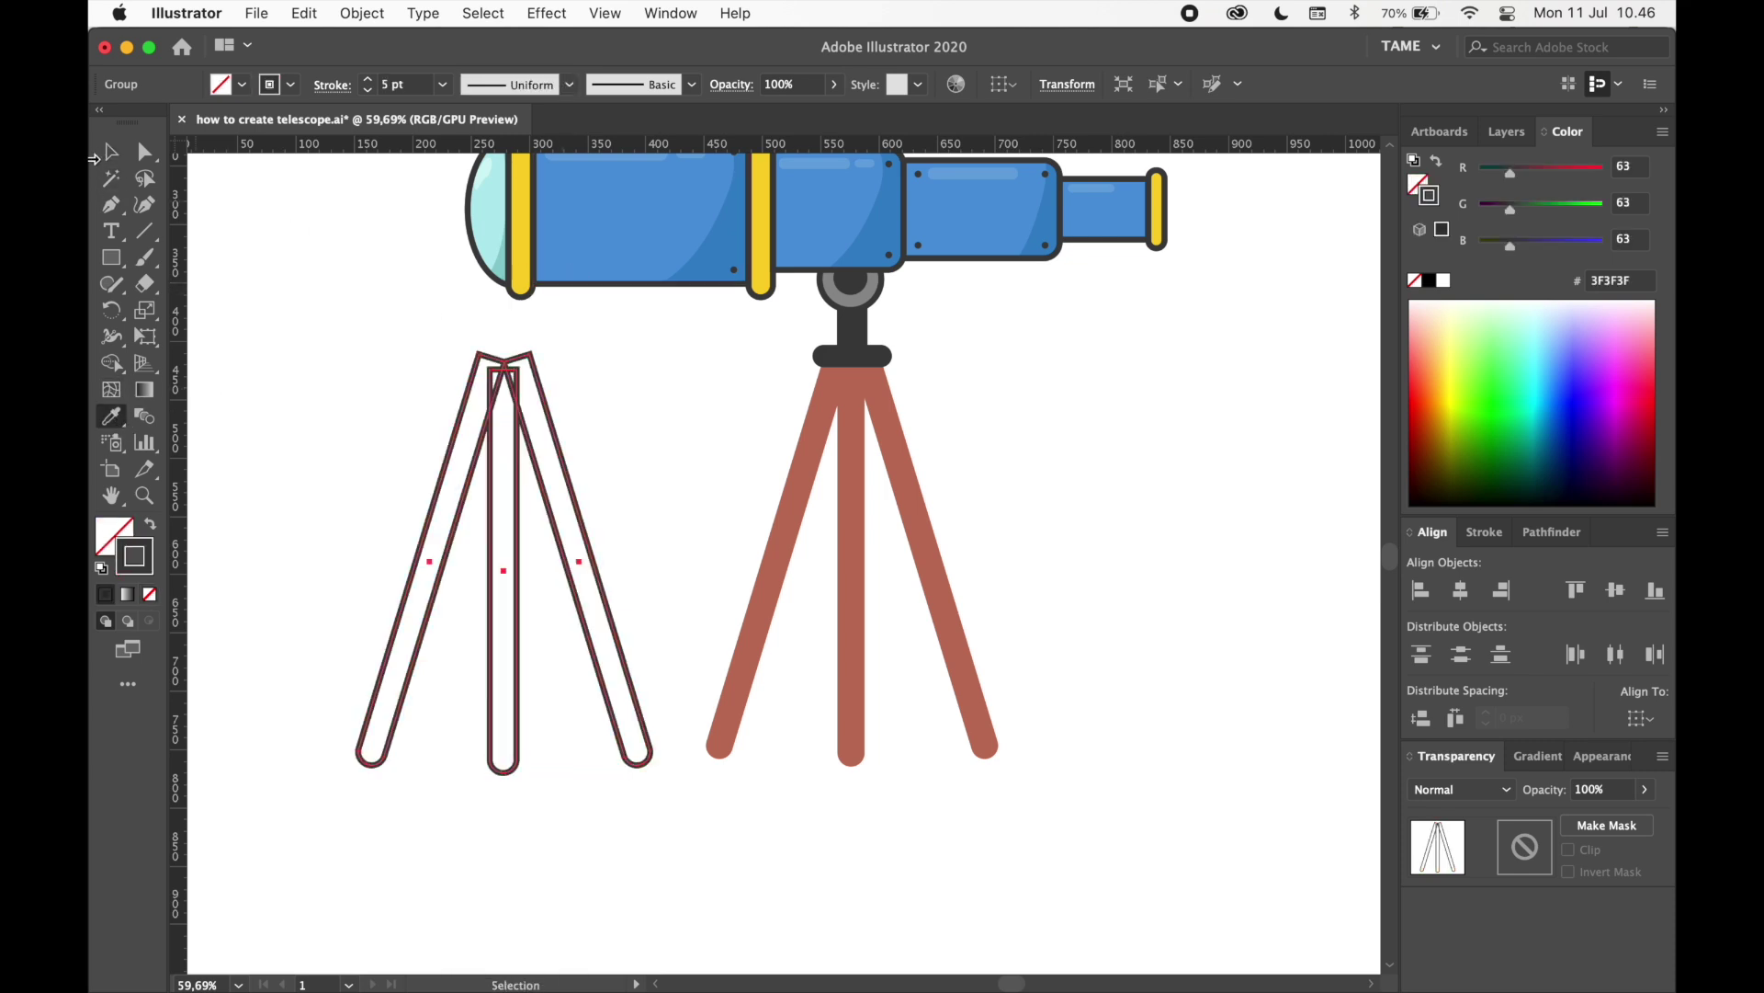
pyautogui.click(108, 154)
# - Clean up the overlapping lines at the top of the outlined legs with Shape Builder, keeping the middle leg in front
pyautogui.click(111, 363)
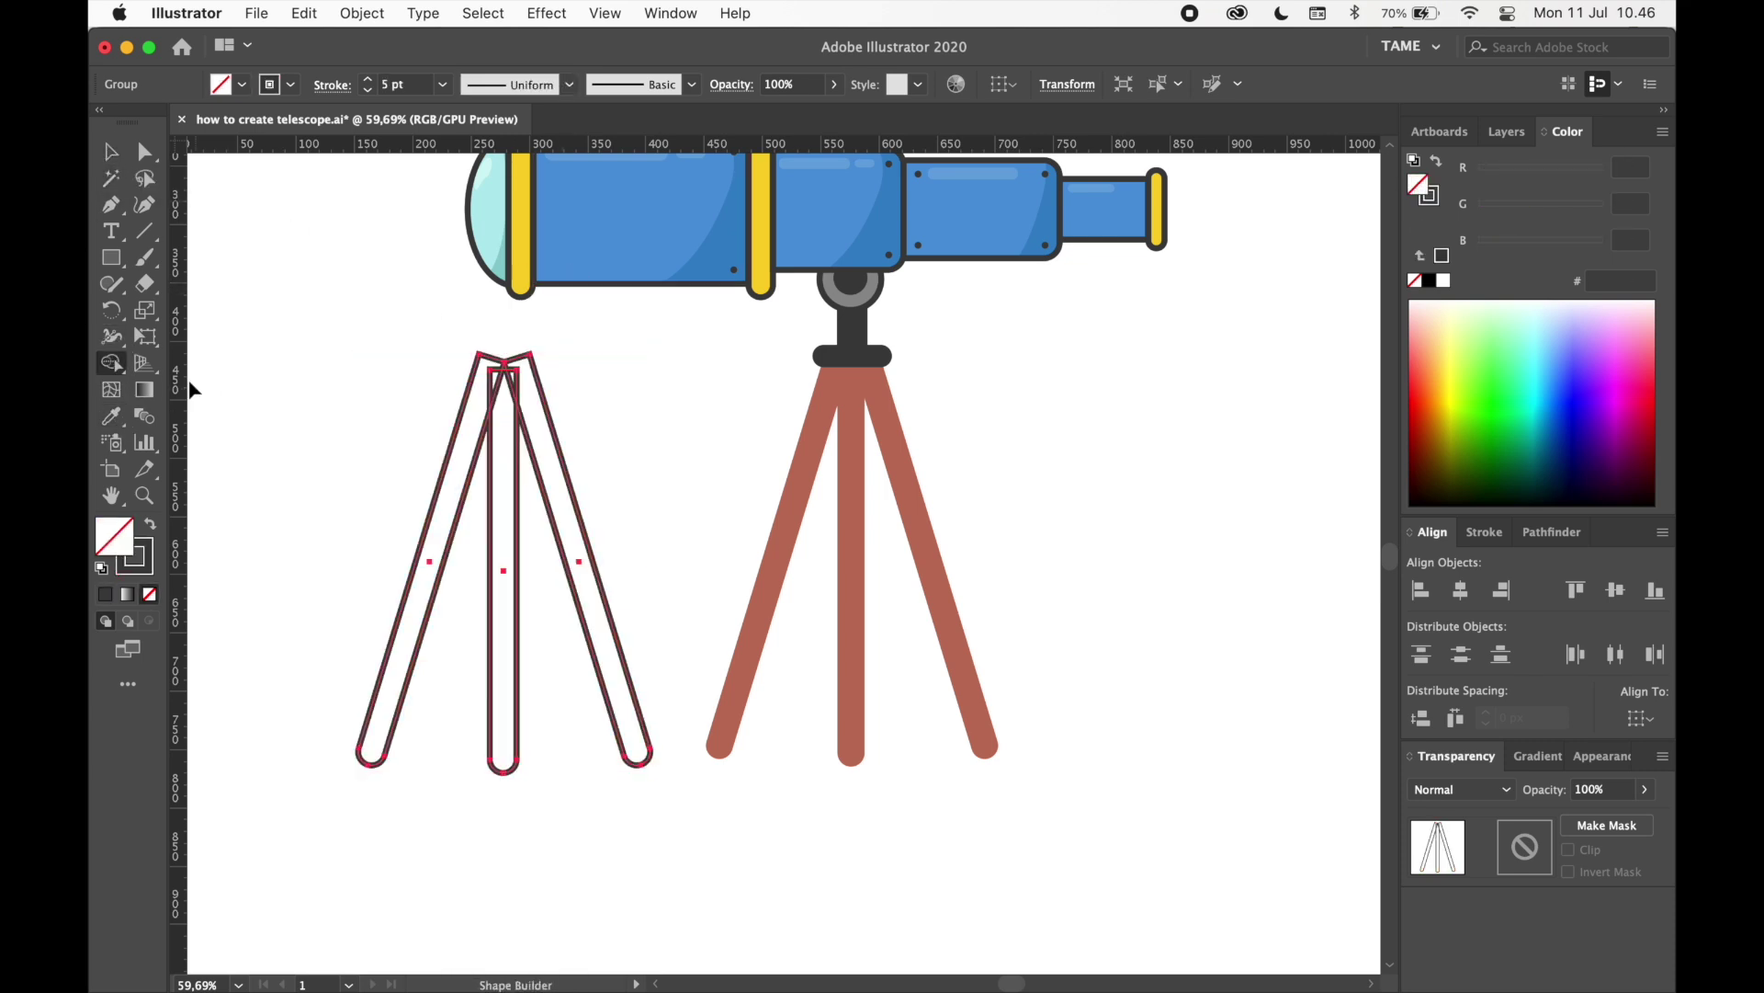
pyautogui.moveTo(526, 397)
pyautogui.mouseDown()
pyautogui.moveTo(508, 437)
pyautogui.moveTo(505, 368)
pyautogui.mouseUp()
pyautogui.press('v')
pyautogui.click(417, 283)
pyautogui.press('space')
pyautogui.moveTo(656, 370); pyautogui.dragTo(587, 355)
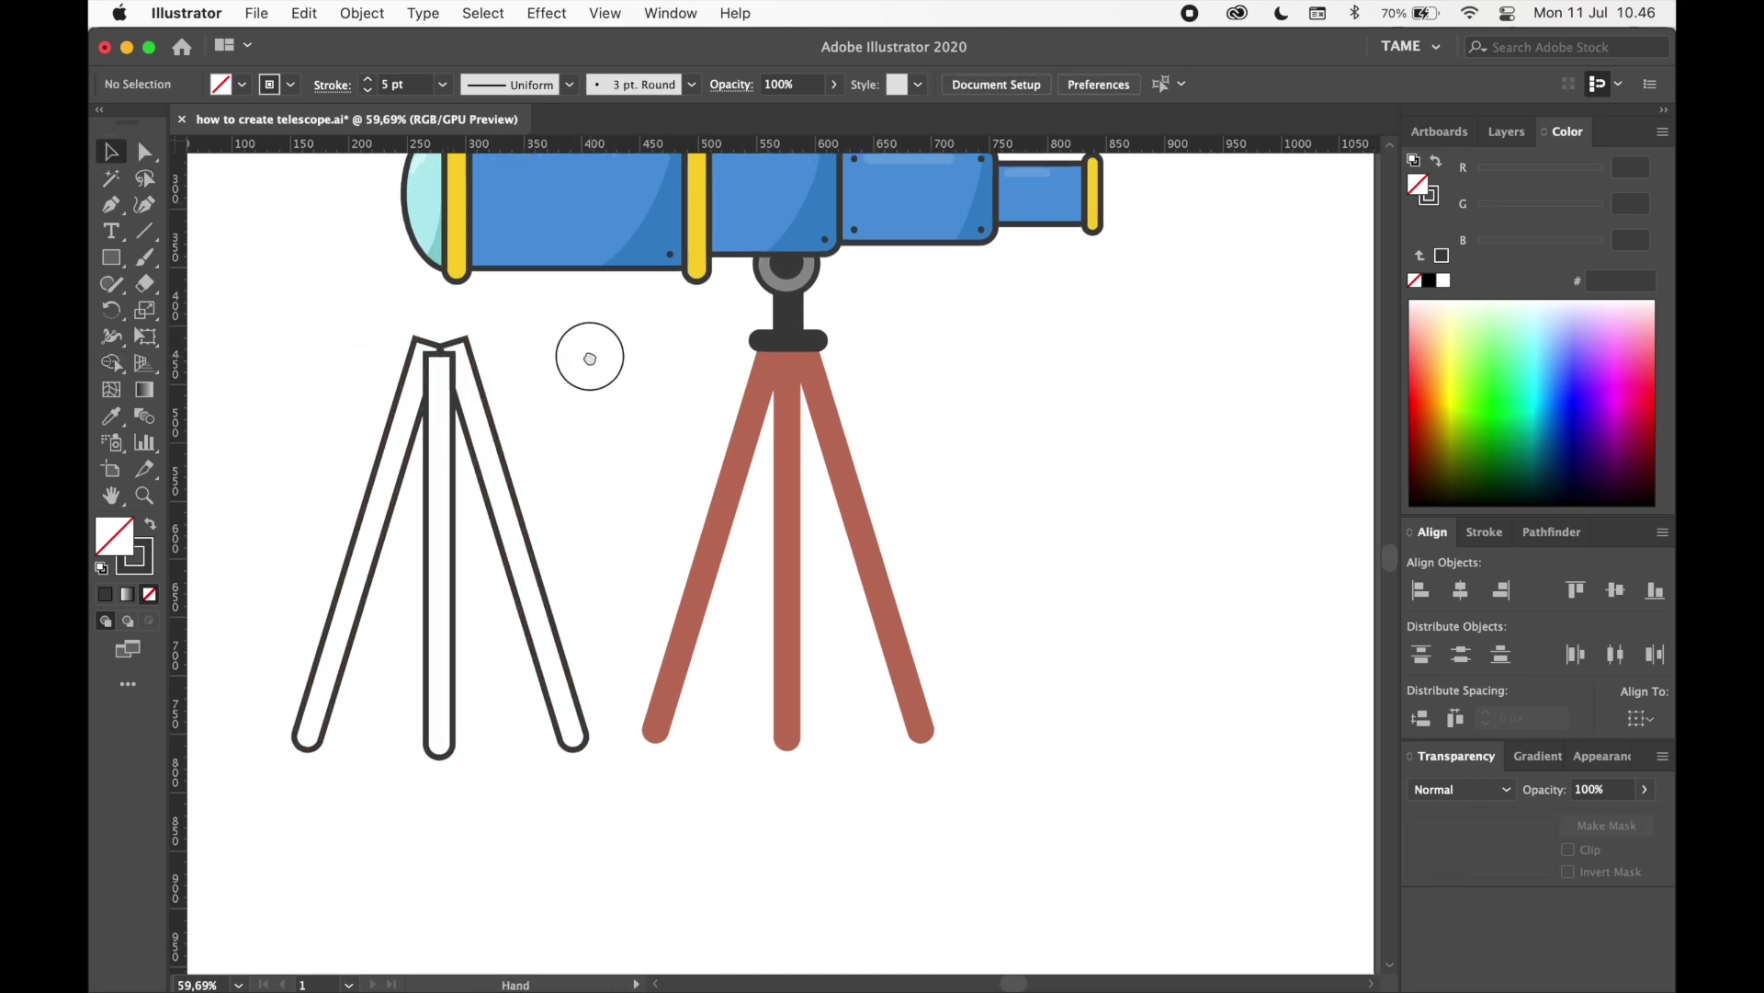
# - Move the leg outline onto the reddish-brown tripod and nudge it into exact alignment with the legs
pyautogui.scroll(2, 874, 454)
pyautogui.click(860, 436)
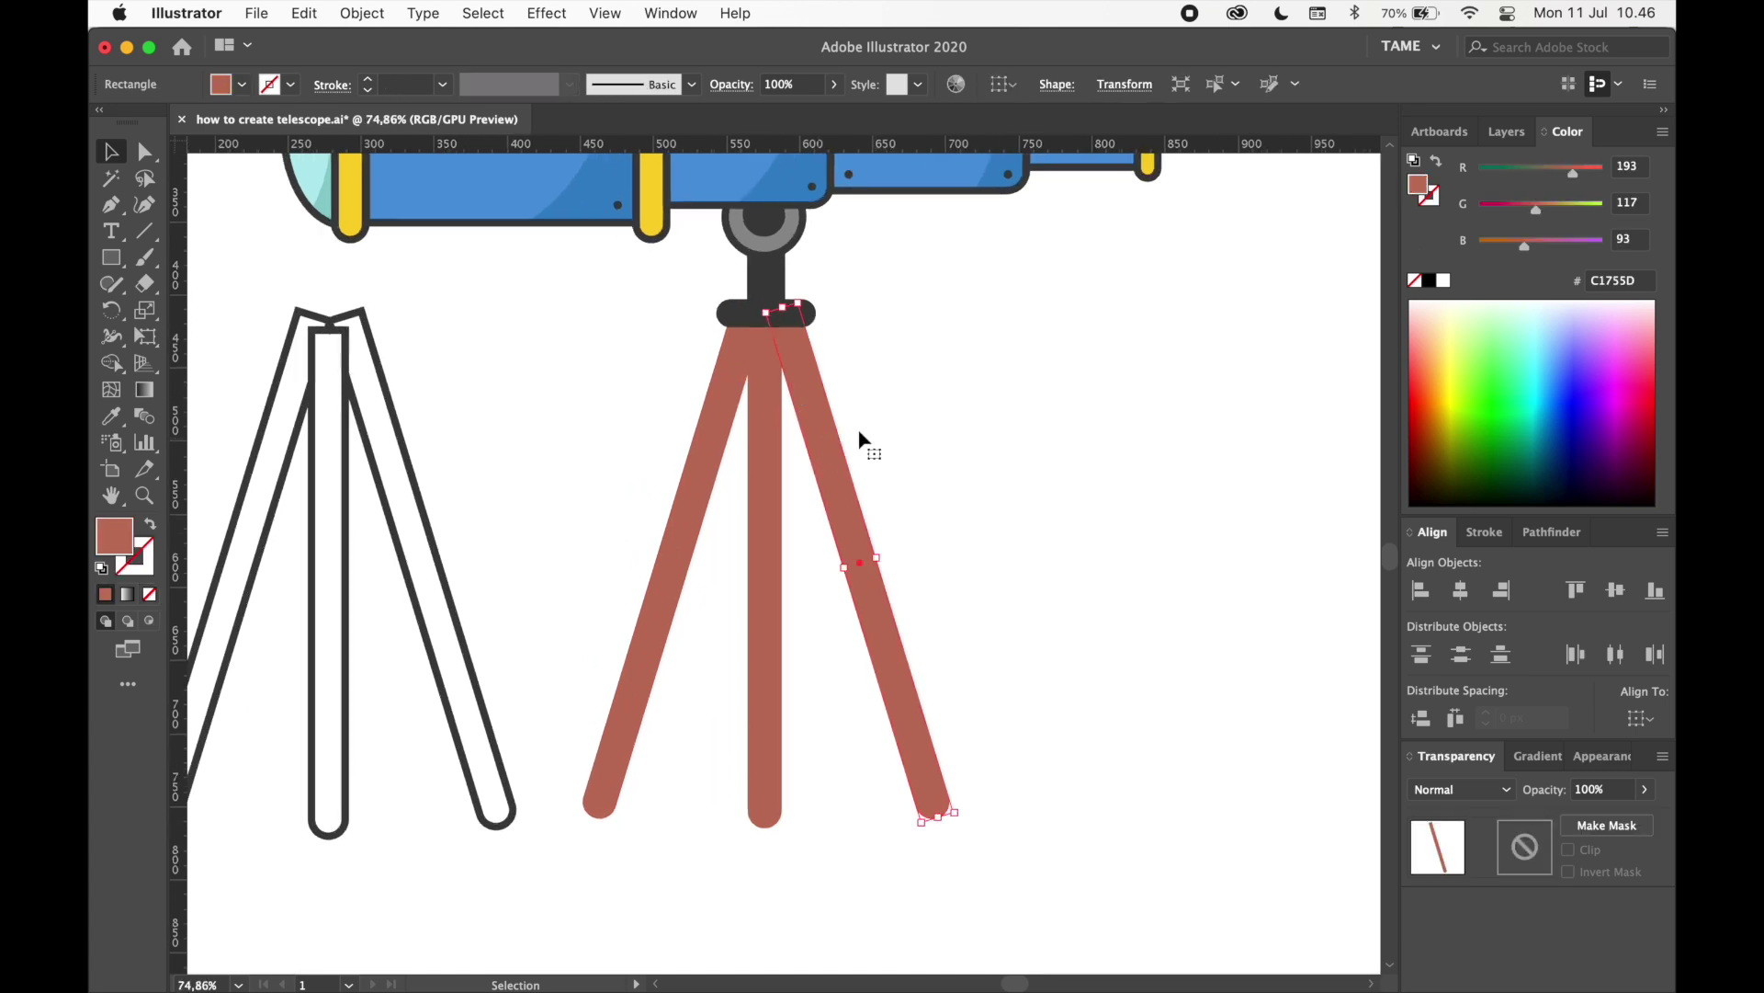
pyautogui.click(934, 421)
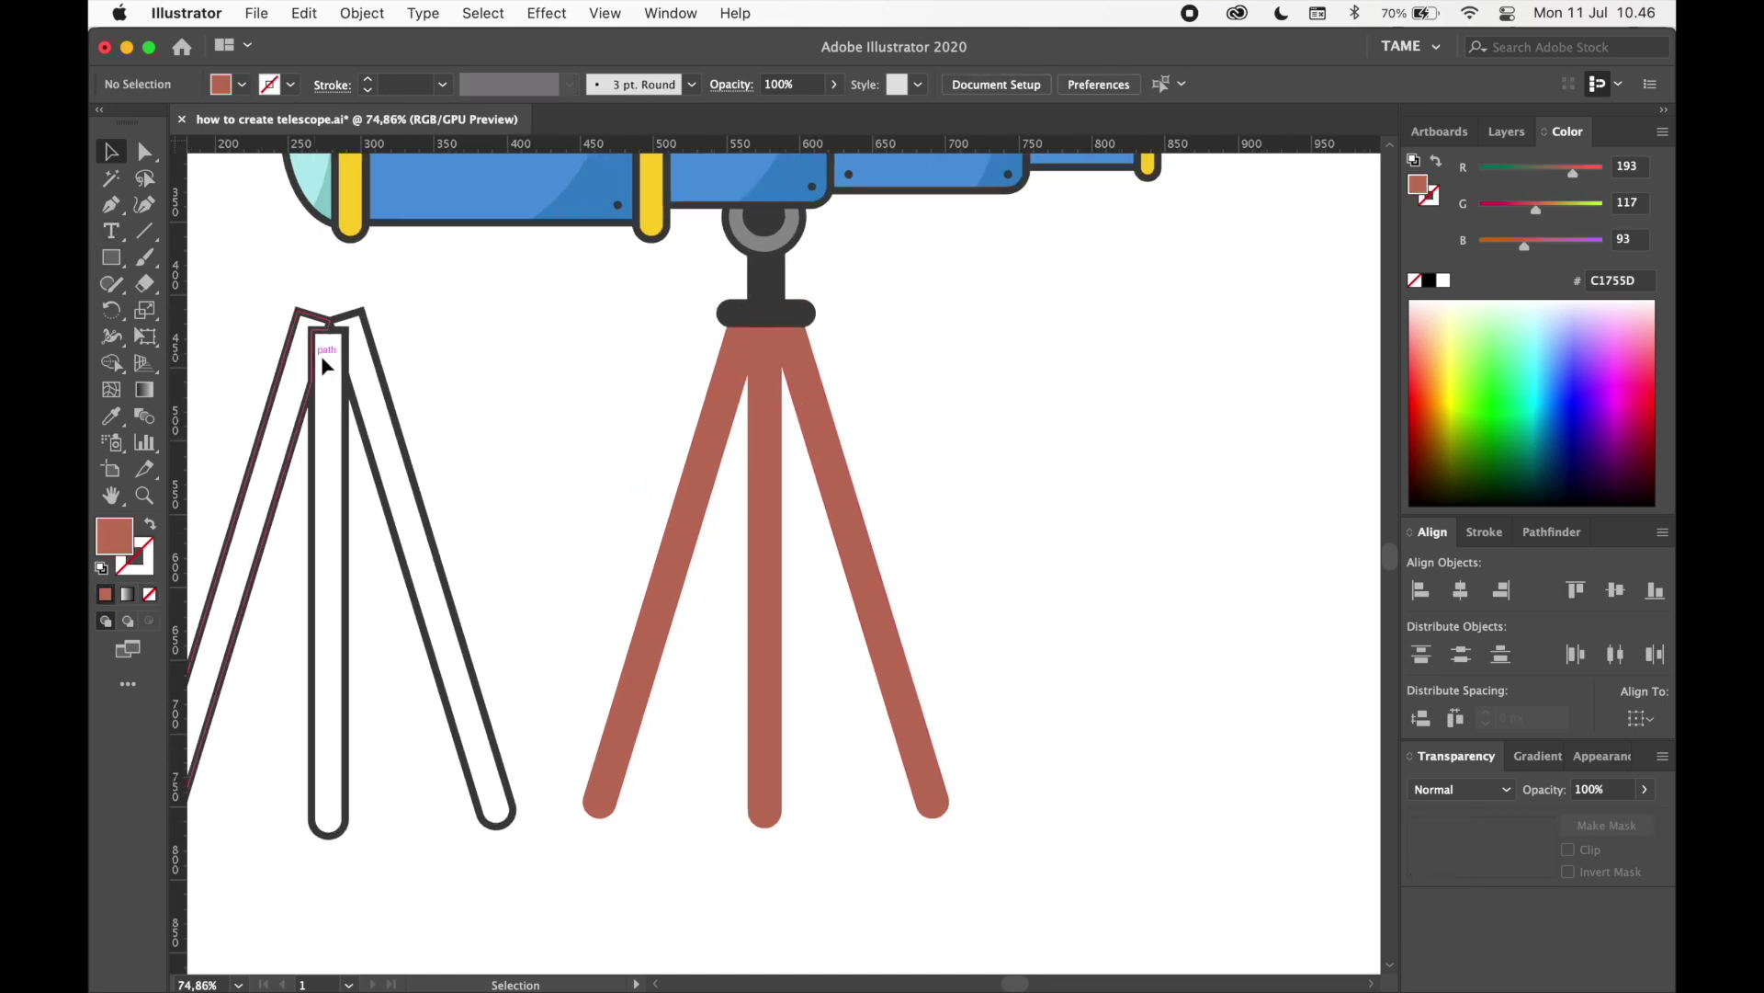
pyautogui.click(362, 397)
pyautogui.moveTo(342, 388); pyautogui.dragTo(785, 423)
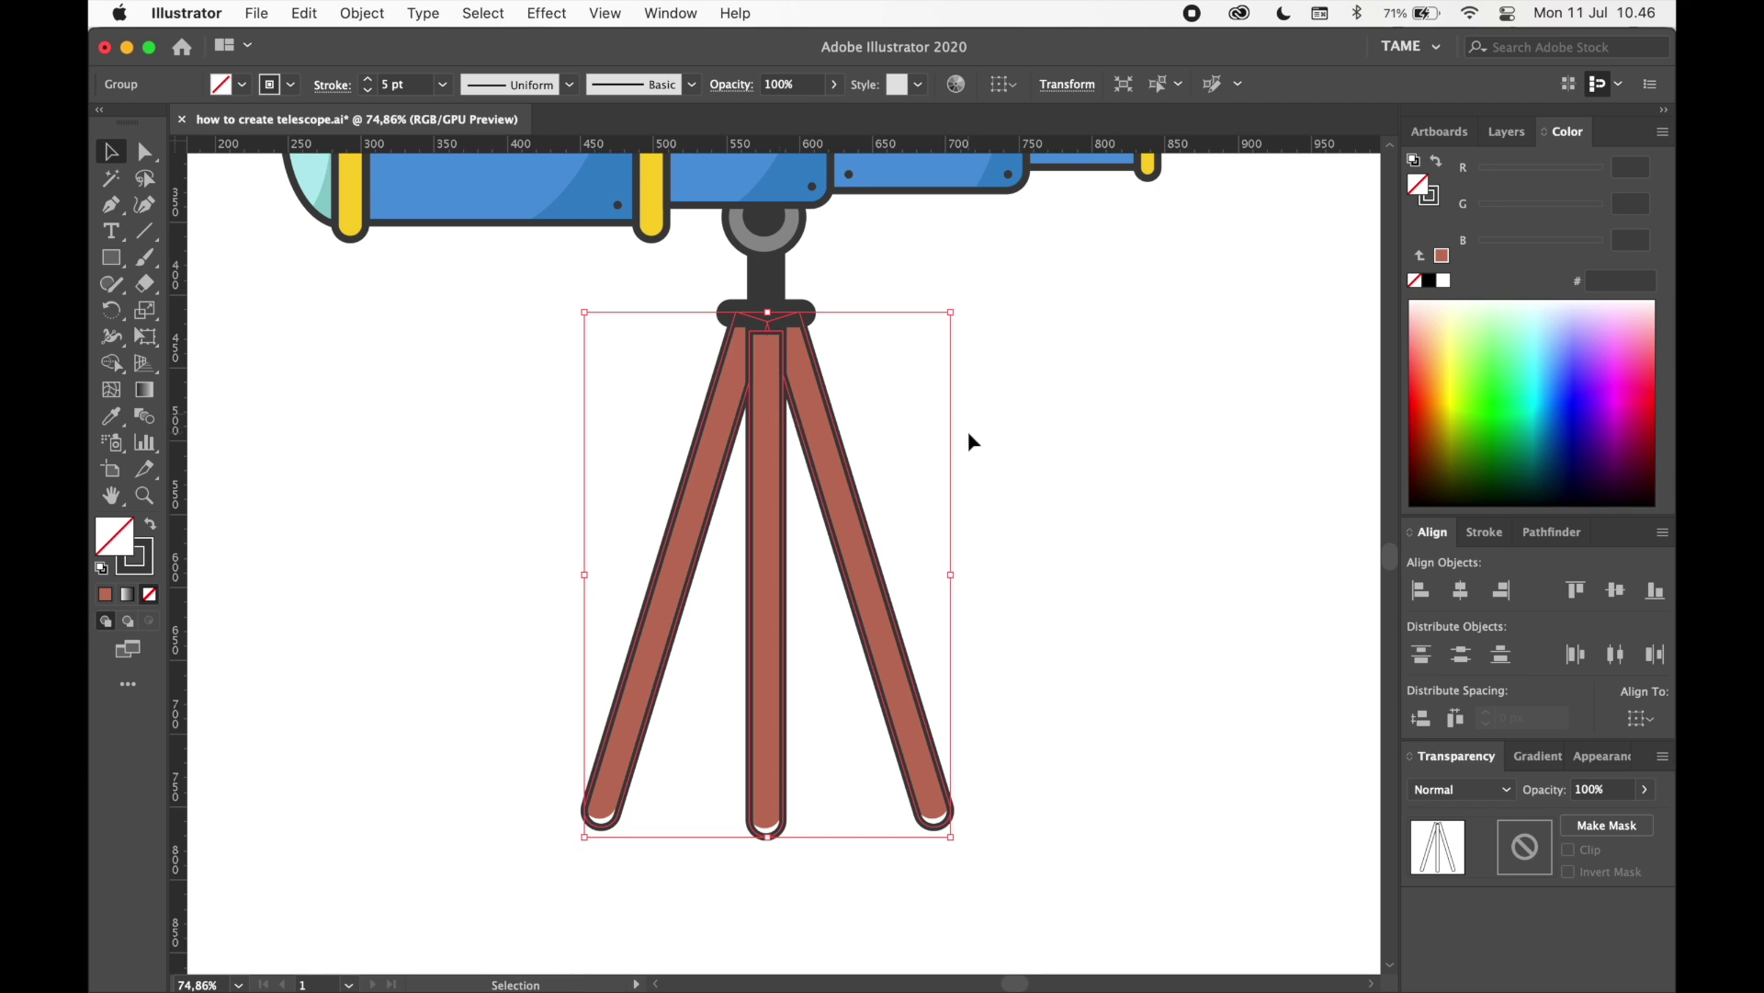
pyautogui.hotkey('shift', 'Up')
pyautogui.hotkey('shift', 'Up')
pyautogui.press('Down')
pyautogui.press('Down')
pyautogui.press('Down')
pyautogui.press('Down')
pyautogui.press('Down')
pyautogui.press('Down')
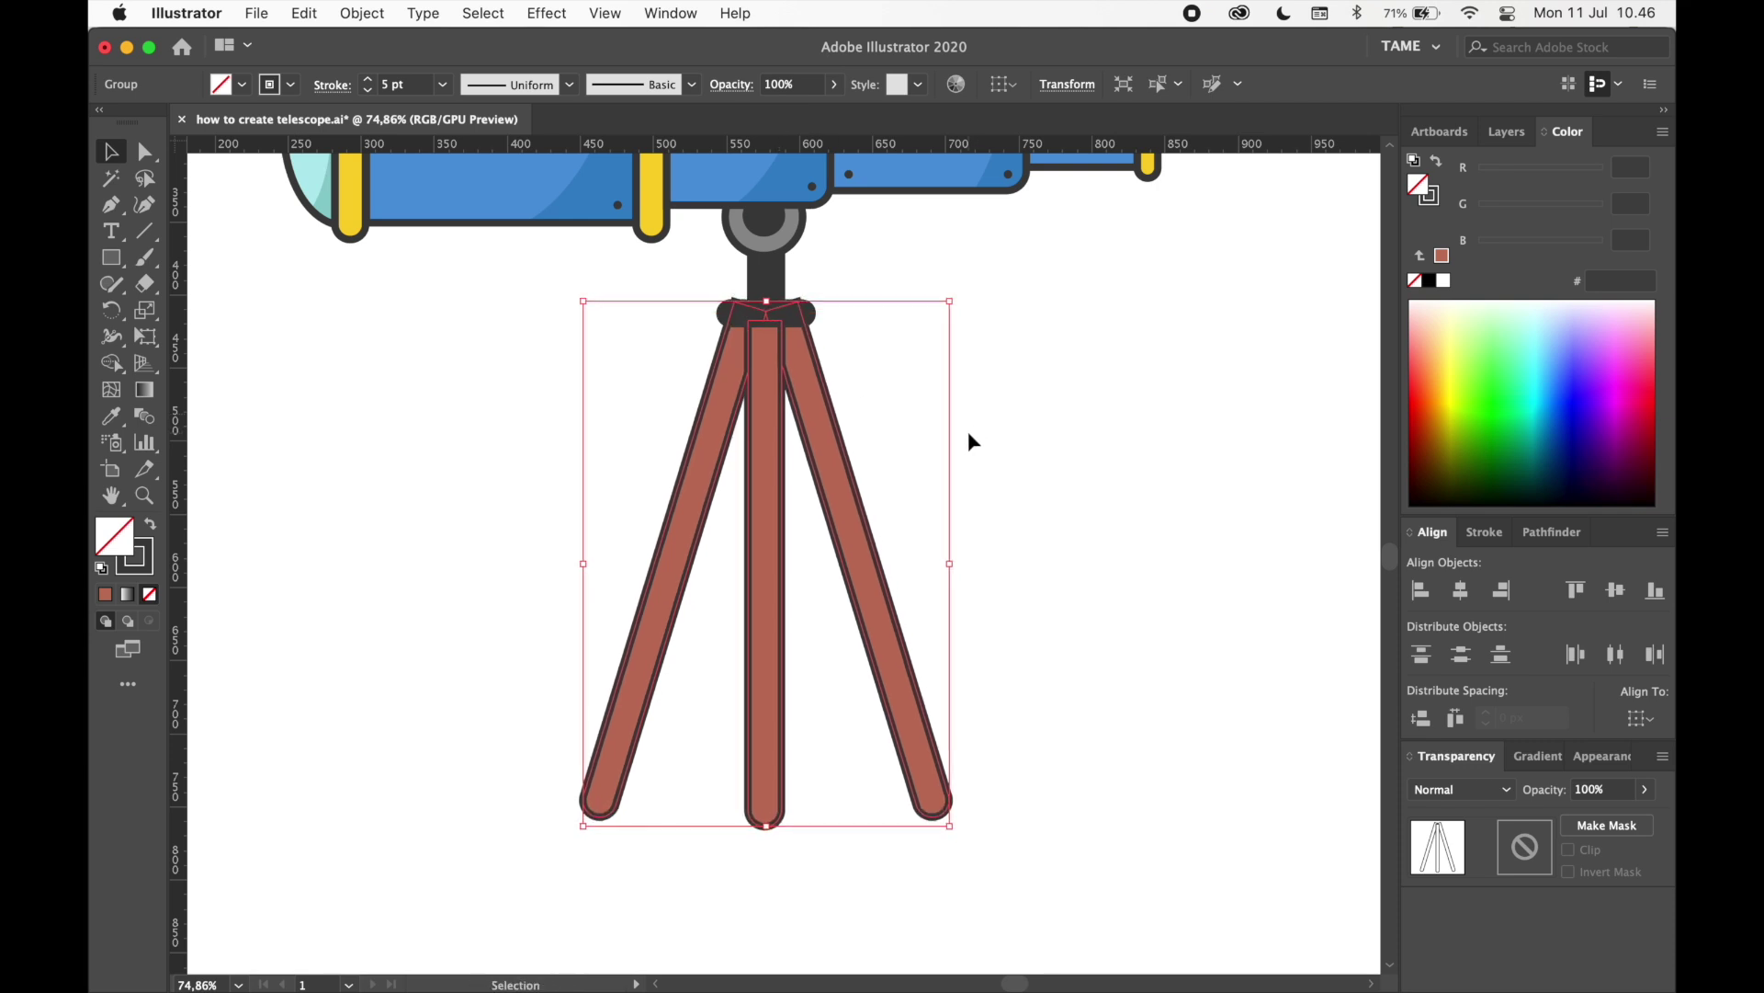
pyautogui.click(972, 442)
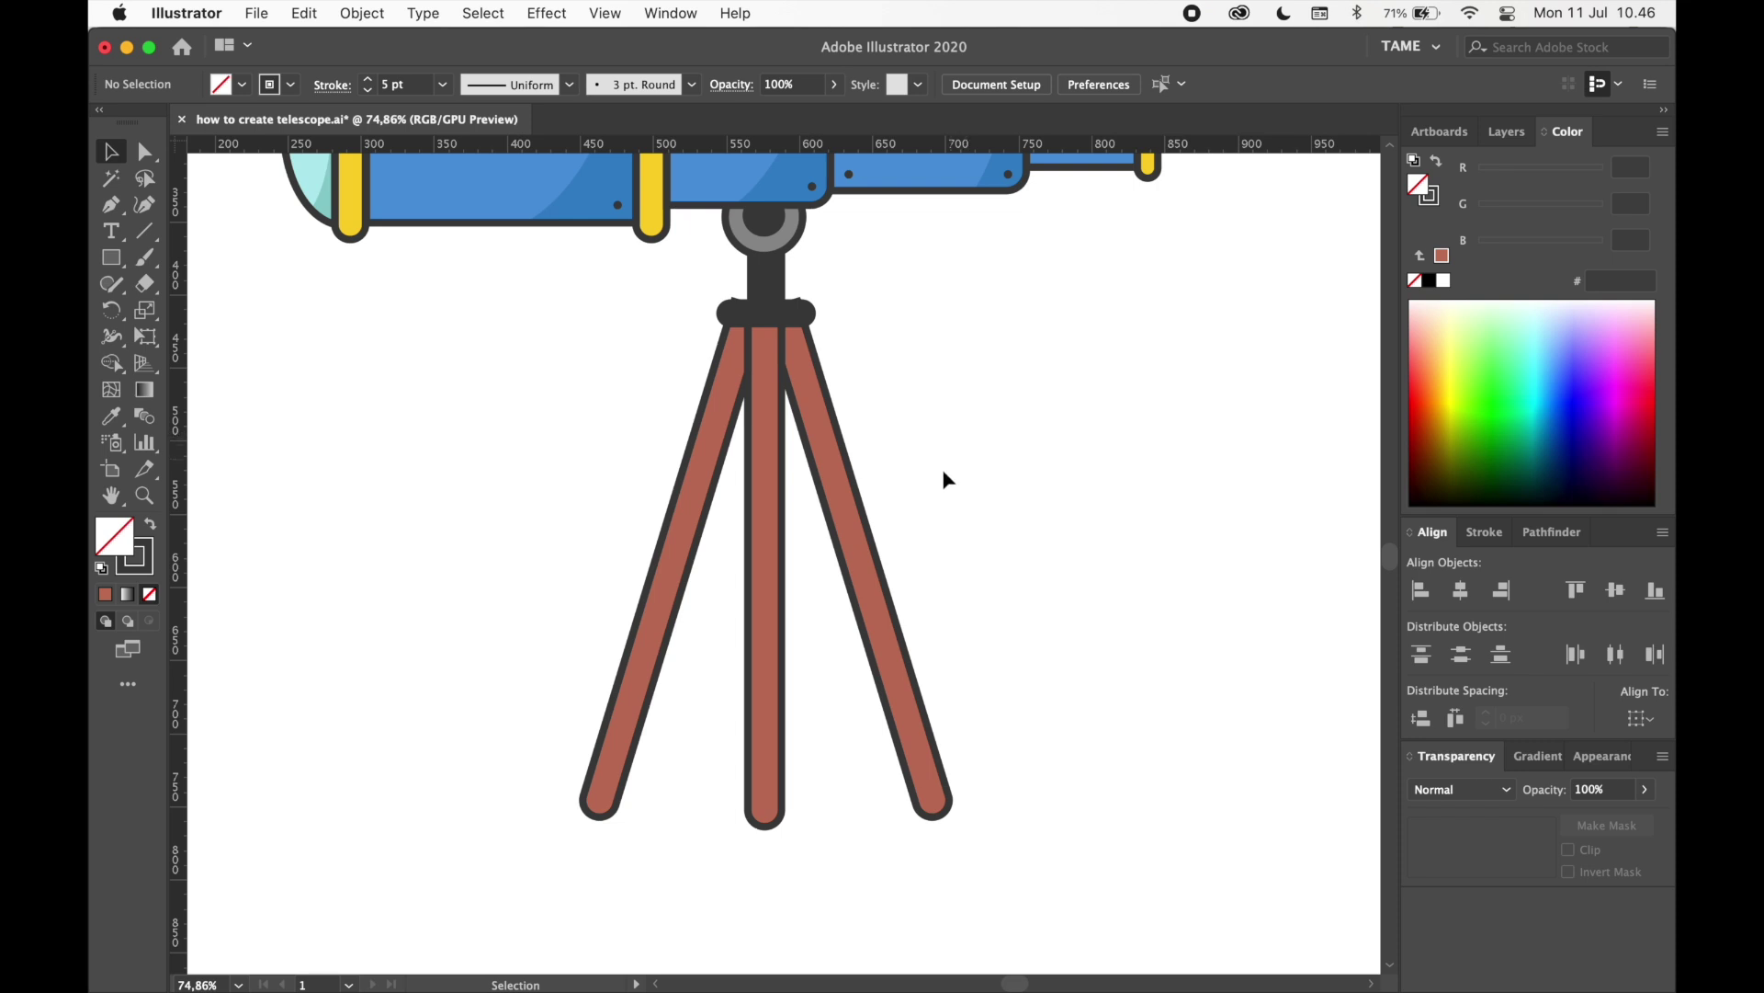
# - Select the three legs together with their outline and nudge them slightly down under the dark bar
pyautogui.click(857, 620)
pyautogui.press('shift+super+g')
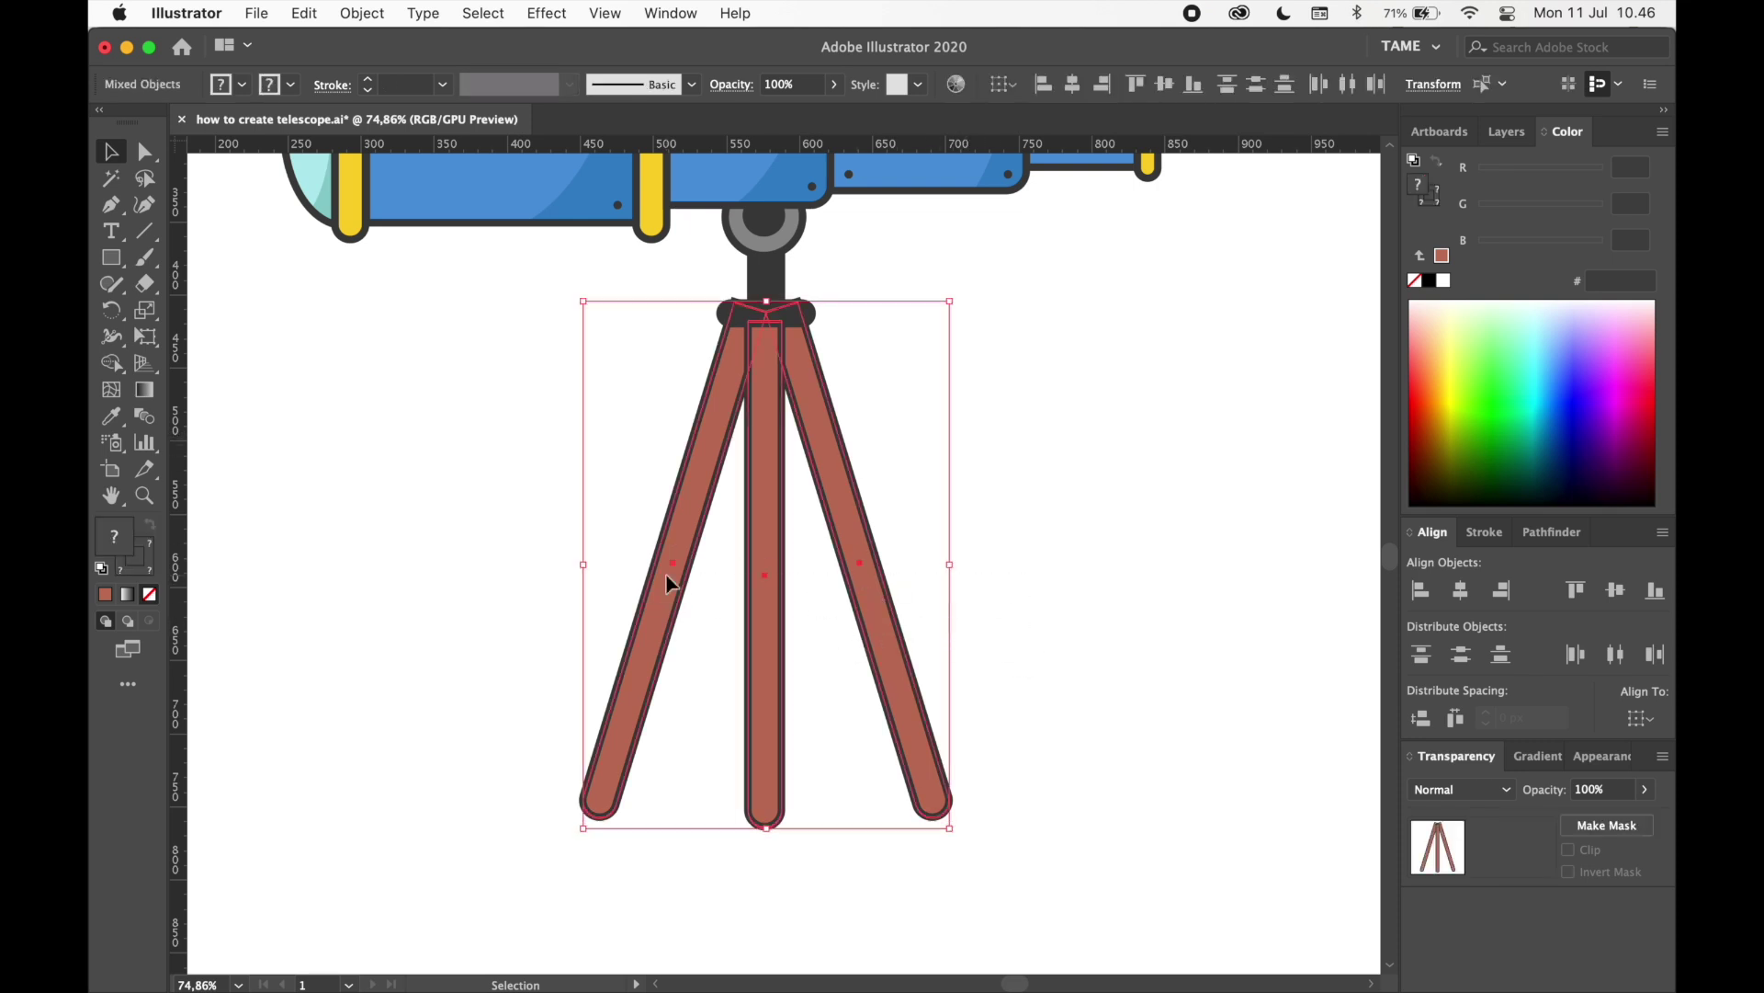
pyautogui.press('Down')
pyautogui.press('Down')
pyautogui.press('Down')
pyautogui.press('Down')
pyautogui.press('Down')
pyautogui.press('Down')
pyautogui.click(1103, 505)
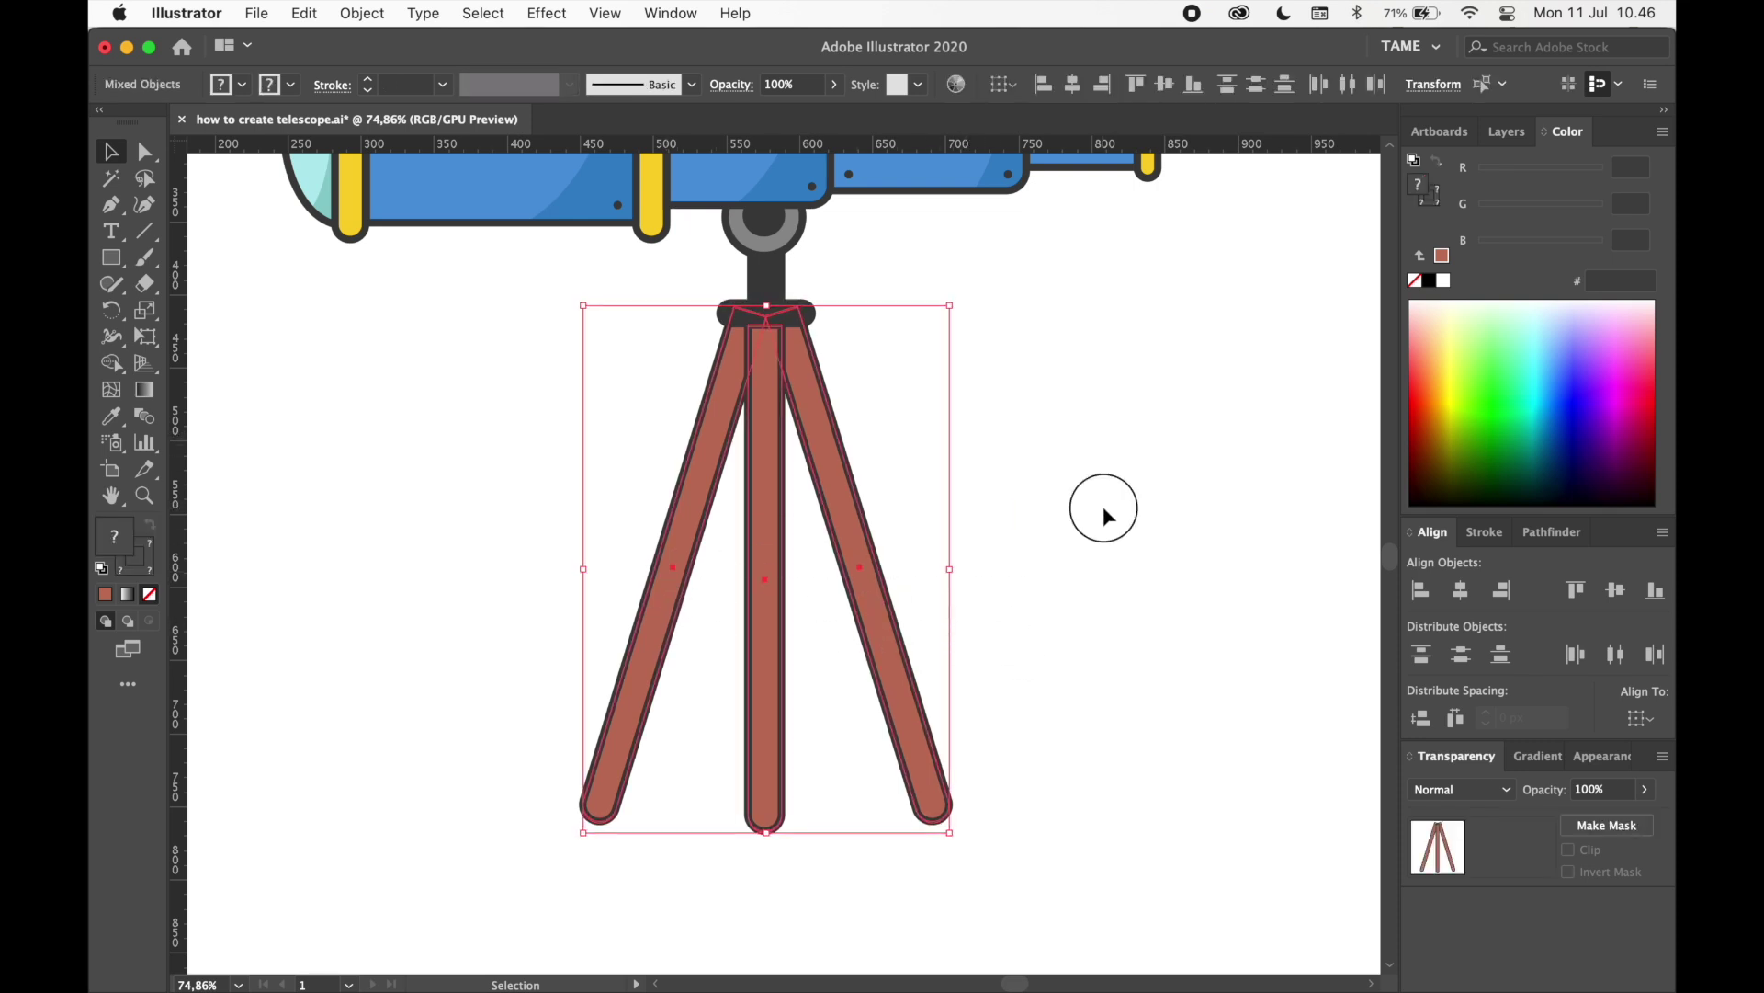
# - Move the leg outline aside to the left and draw a closed polygon over the upper ends of the legs with the Pen tool
pyautogui.moveTo(1103, 504); pyautogui.dragTo(1071, 477)
pyautogui.scroll(2, 799, 333)
pyautogui.scroll(5, 800, 332)
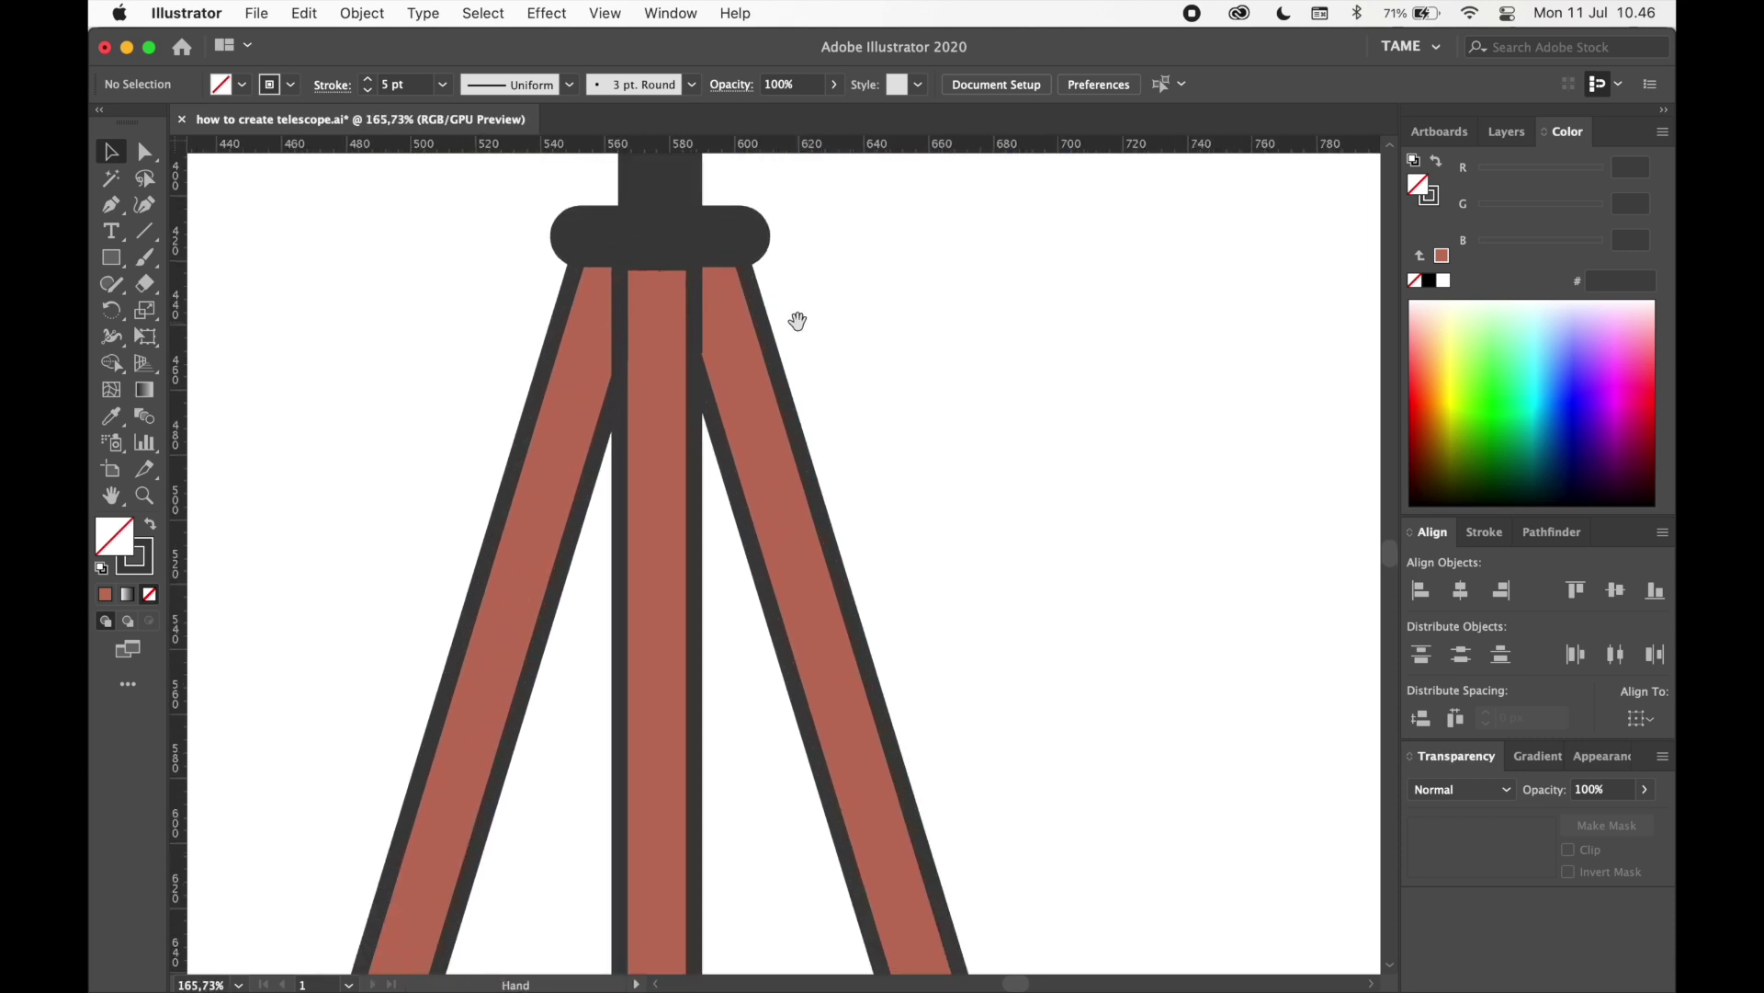
pyautogui.scroll(-5, 1040, 378)
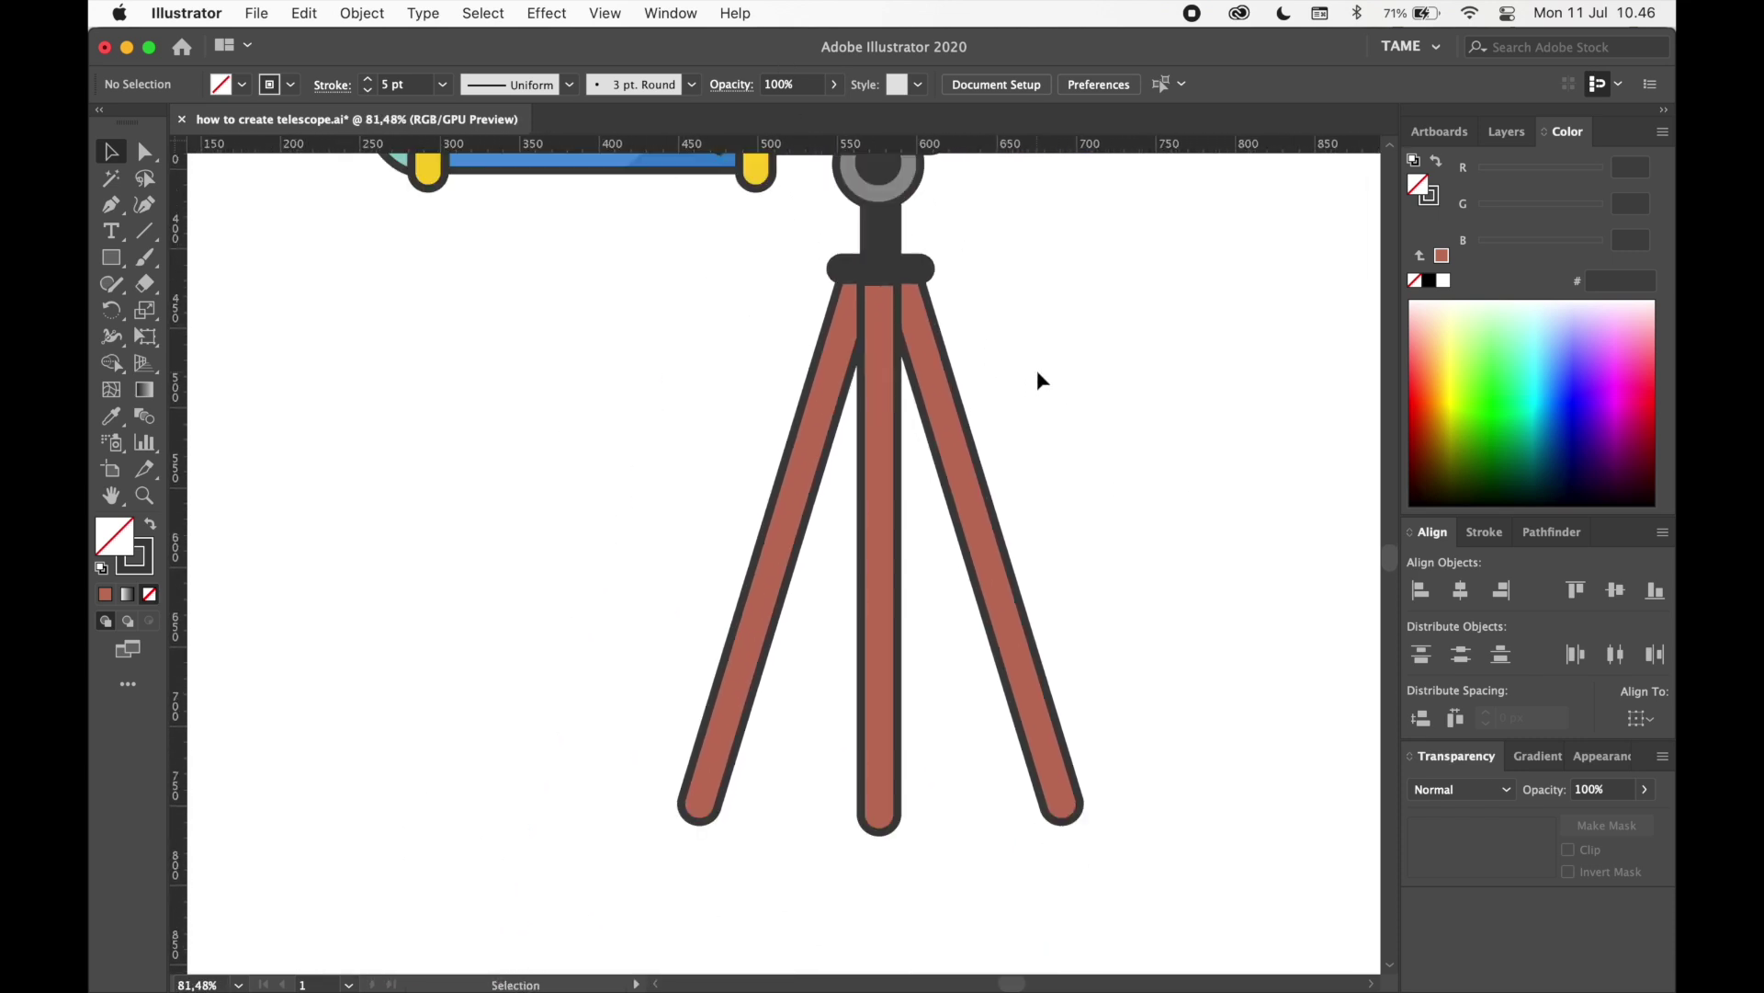
pyautogui.moveTo(953, 435); pyautogui.dragTo(857, 384)
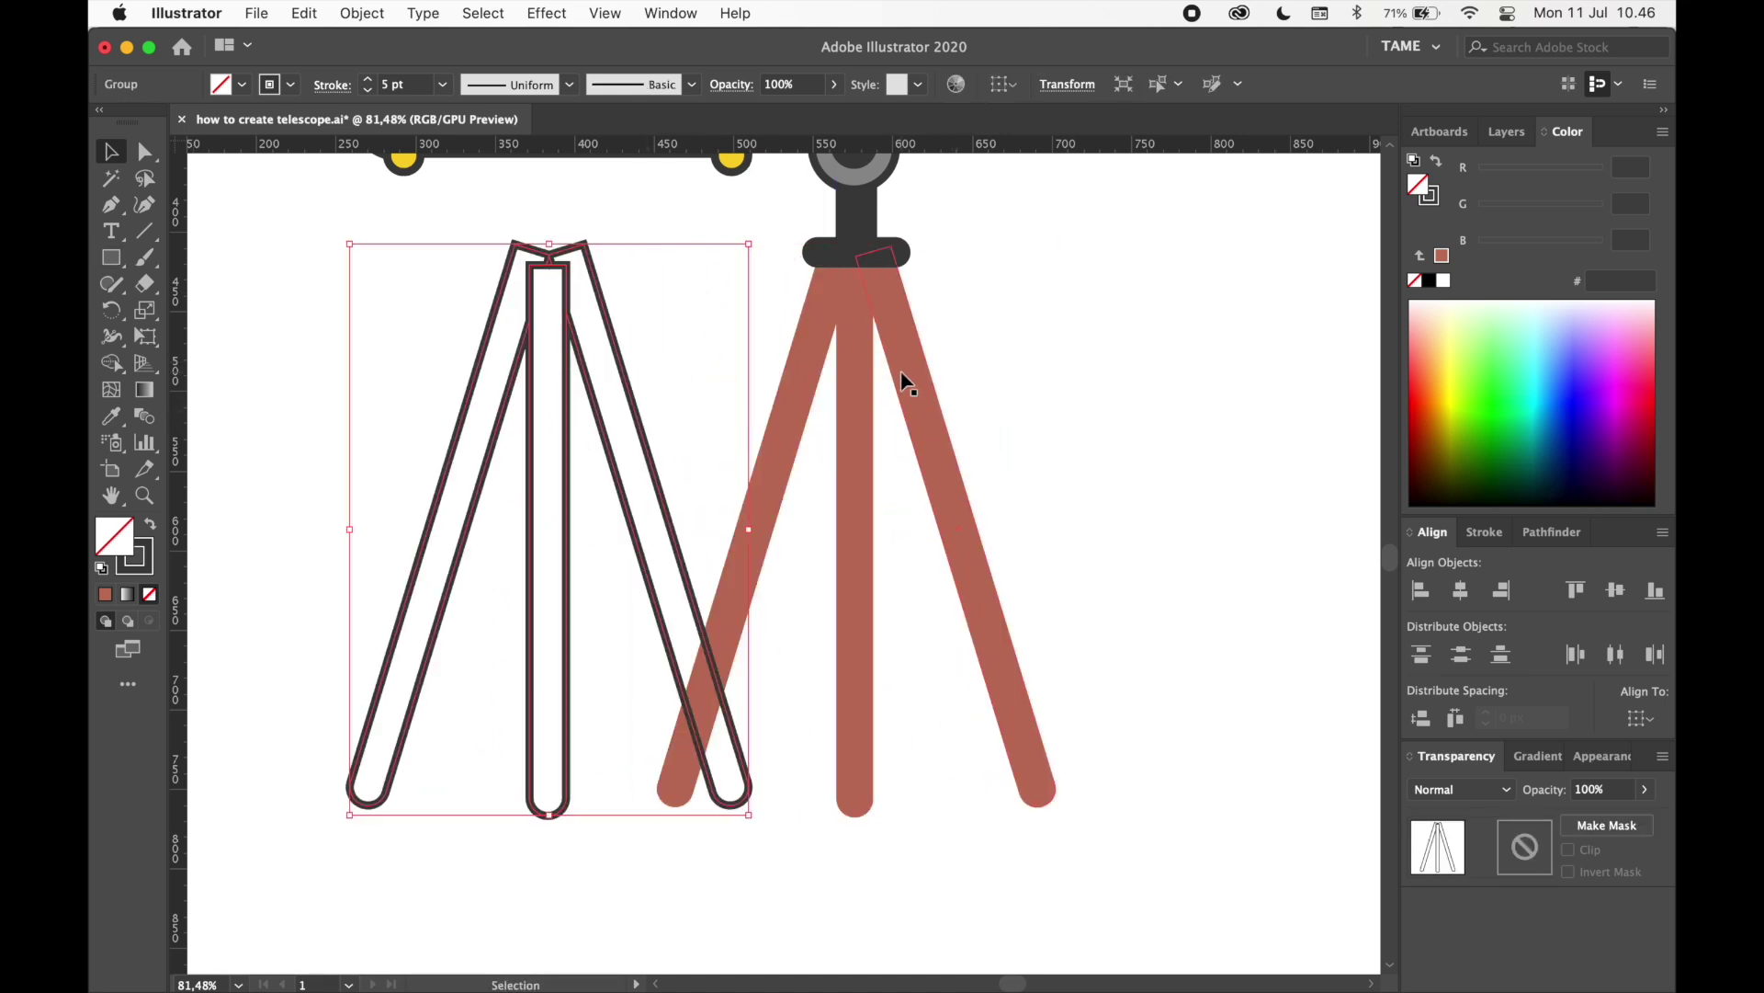
pyautogui.click(111, 204)
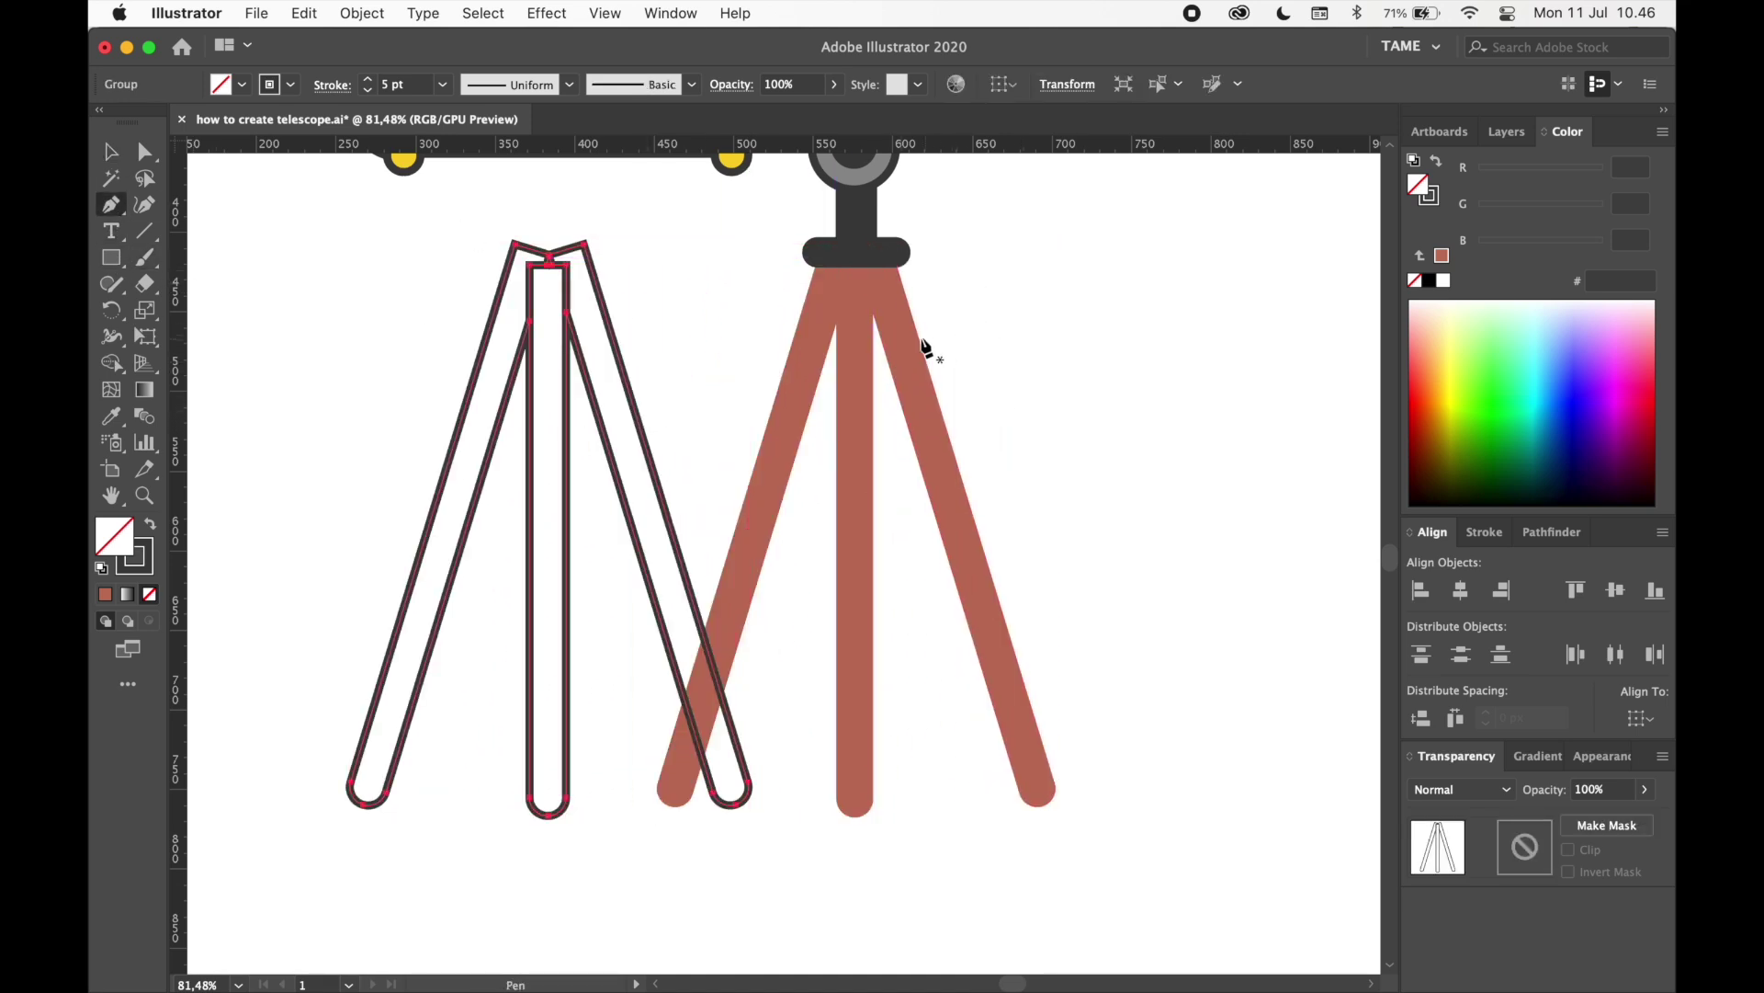
pyautogui.click(944, 320)
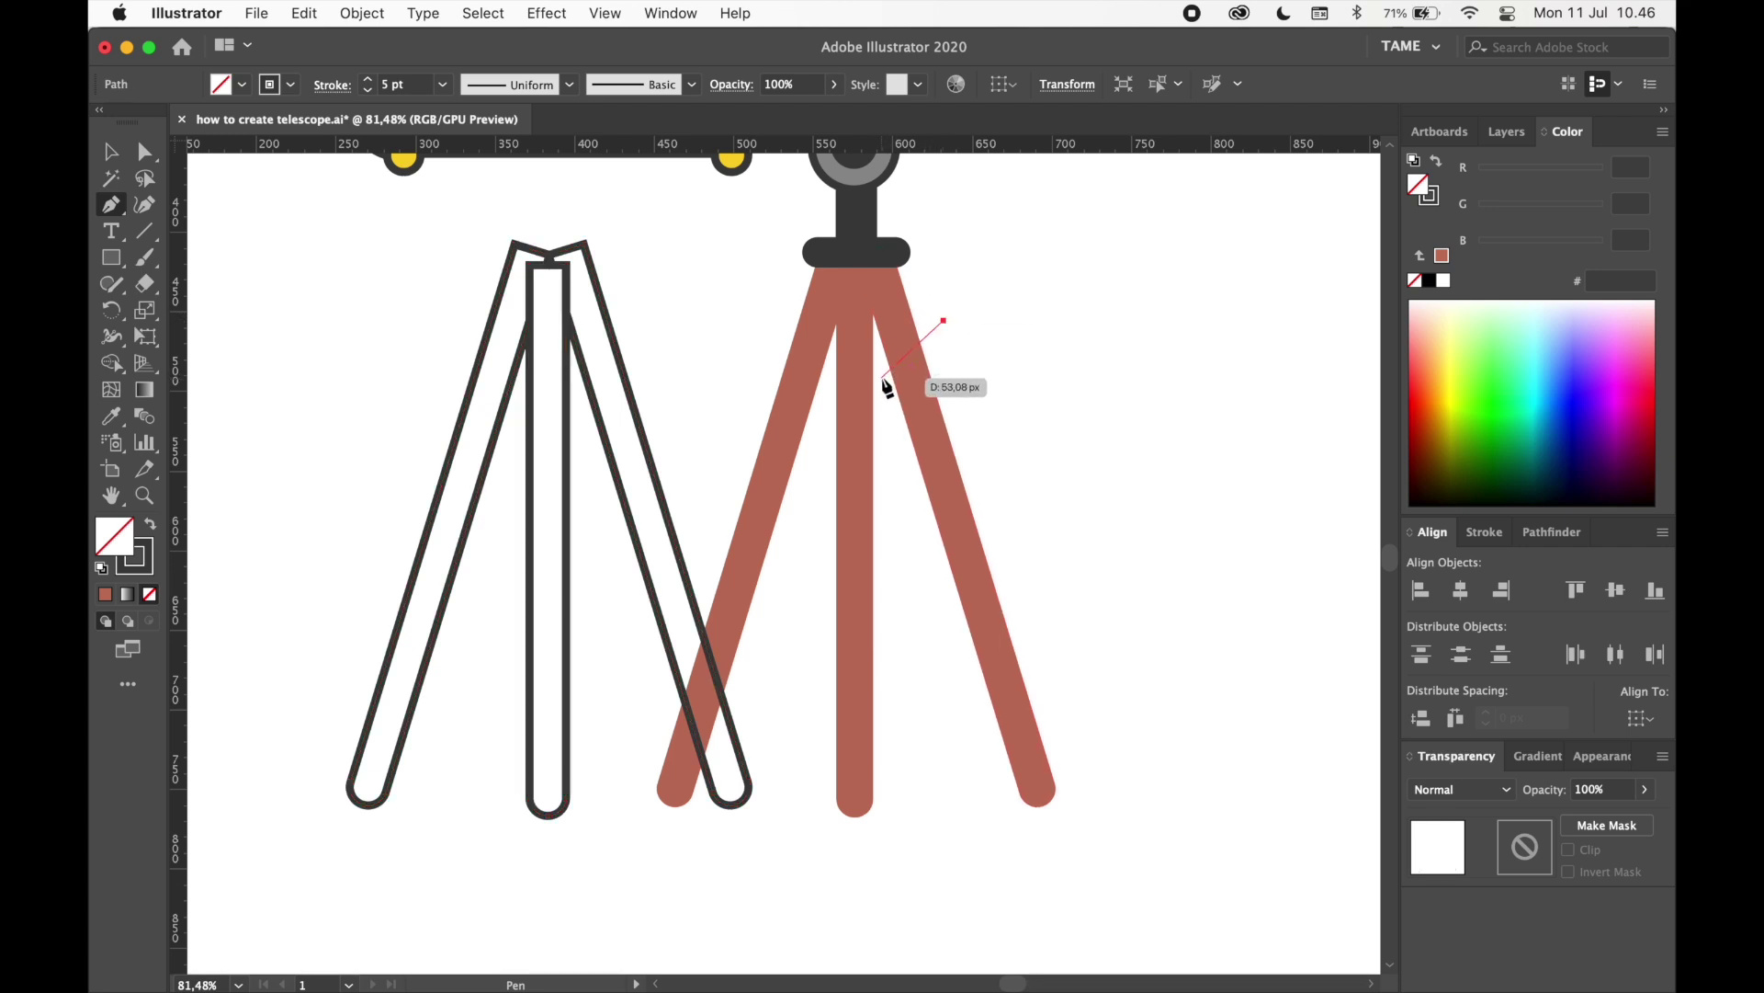
pyautogui.click(884, 377)
pyautogui.click(830, 386)
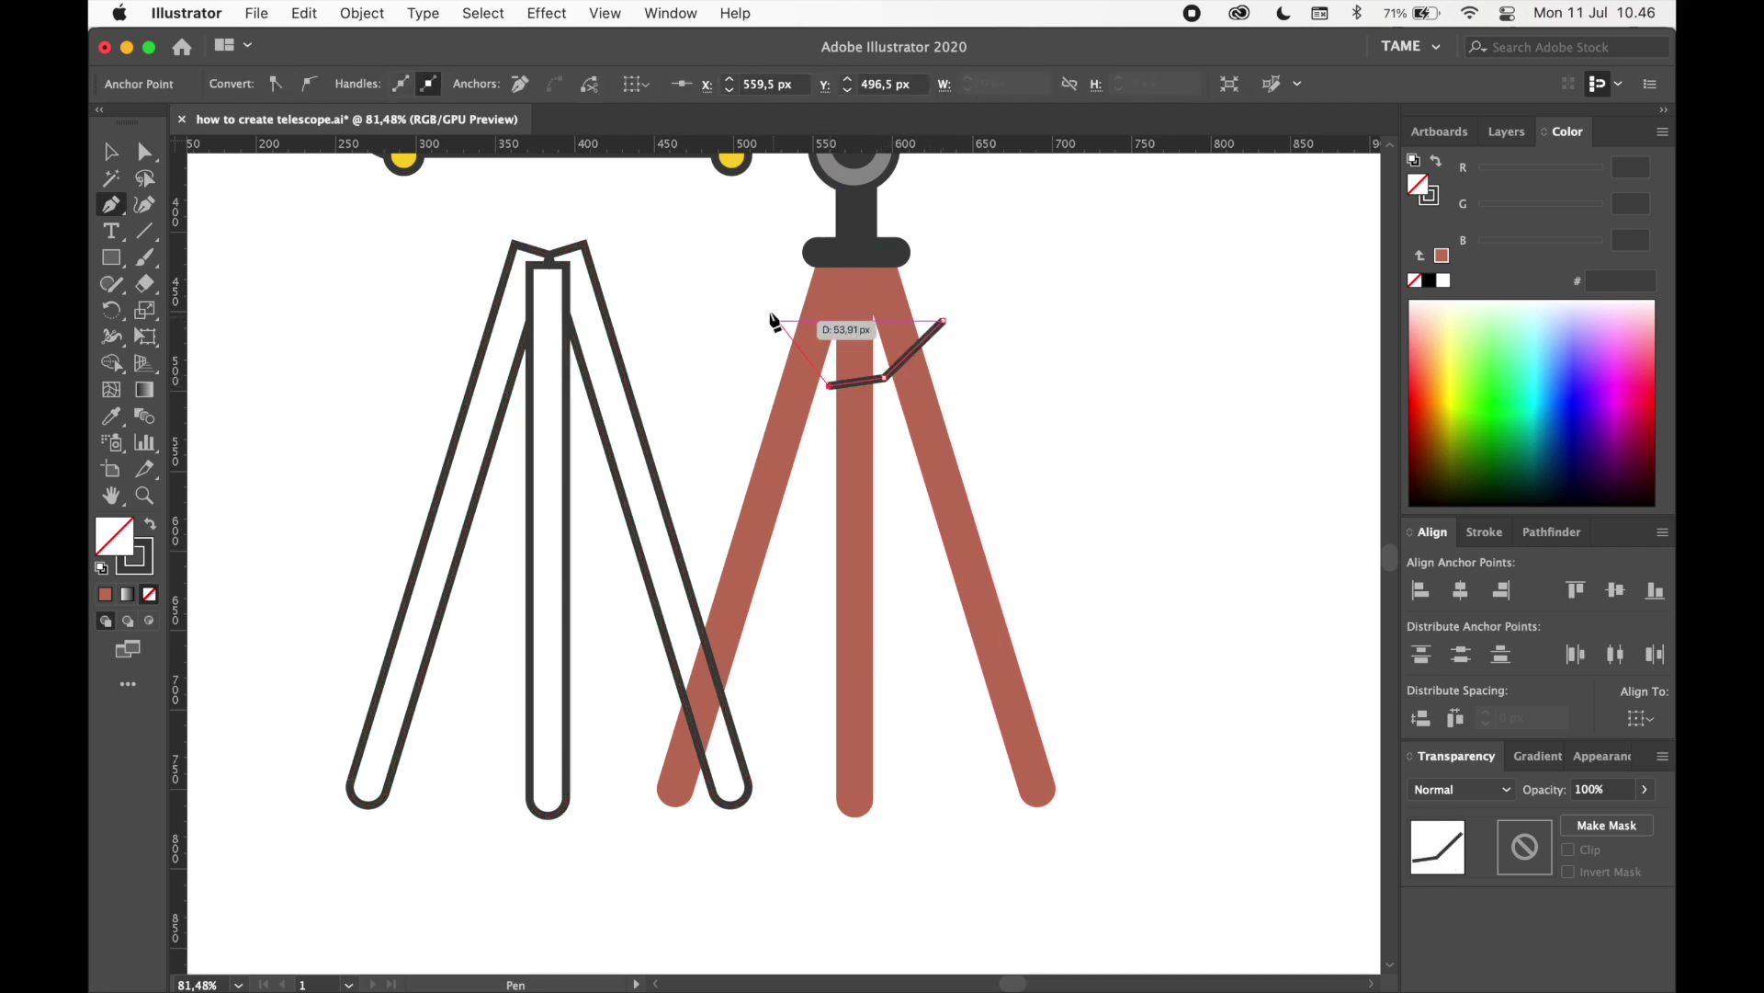
pyautogui.click(760, 313)
pyautogui.click(807, 251)
pyautogui.click(937, 250)
pyautogui.click(943, 321)
# - Fill the polygon with the dark reddish-brown palette swatch (914936) and no stroke
pyautogui.click(110, 421)
pyautogui.moveTo(318, 449); pyautogui.dragTo(1017, 275)
pyautogui.click(448, 604)
pyautogui.moveTo(845, 379); pyautogui.dragTo(250, 572)
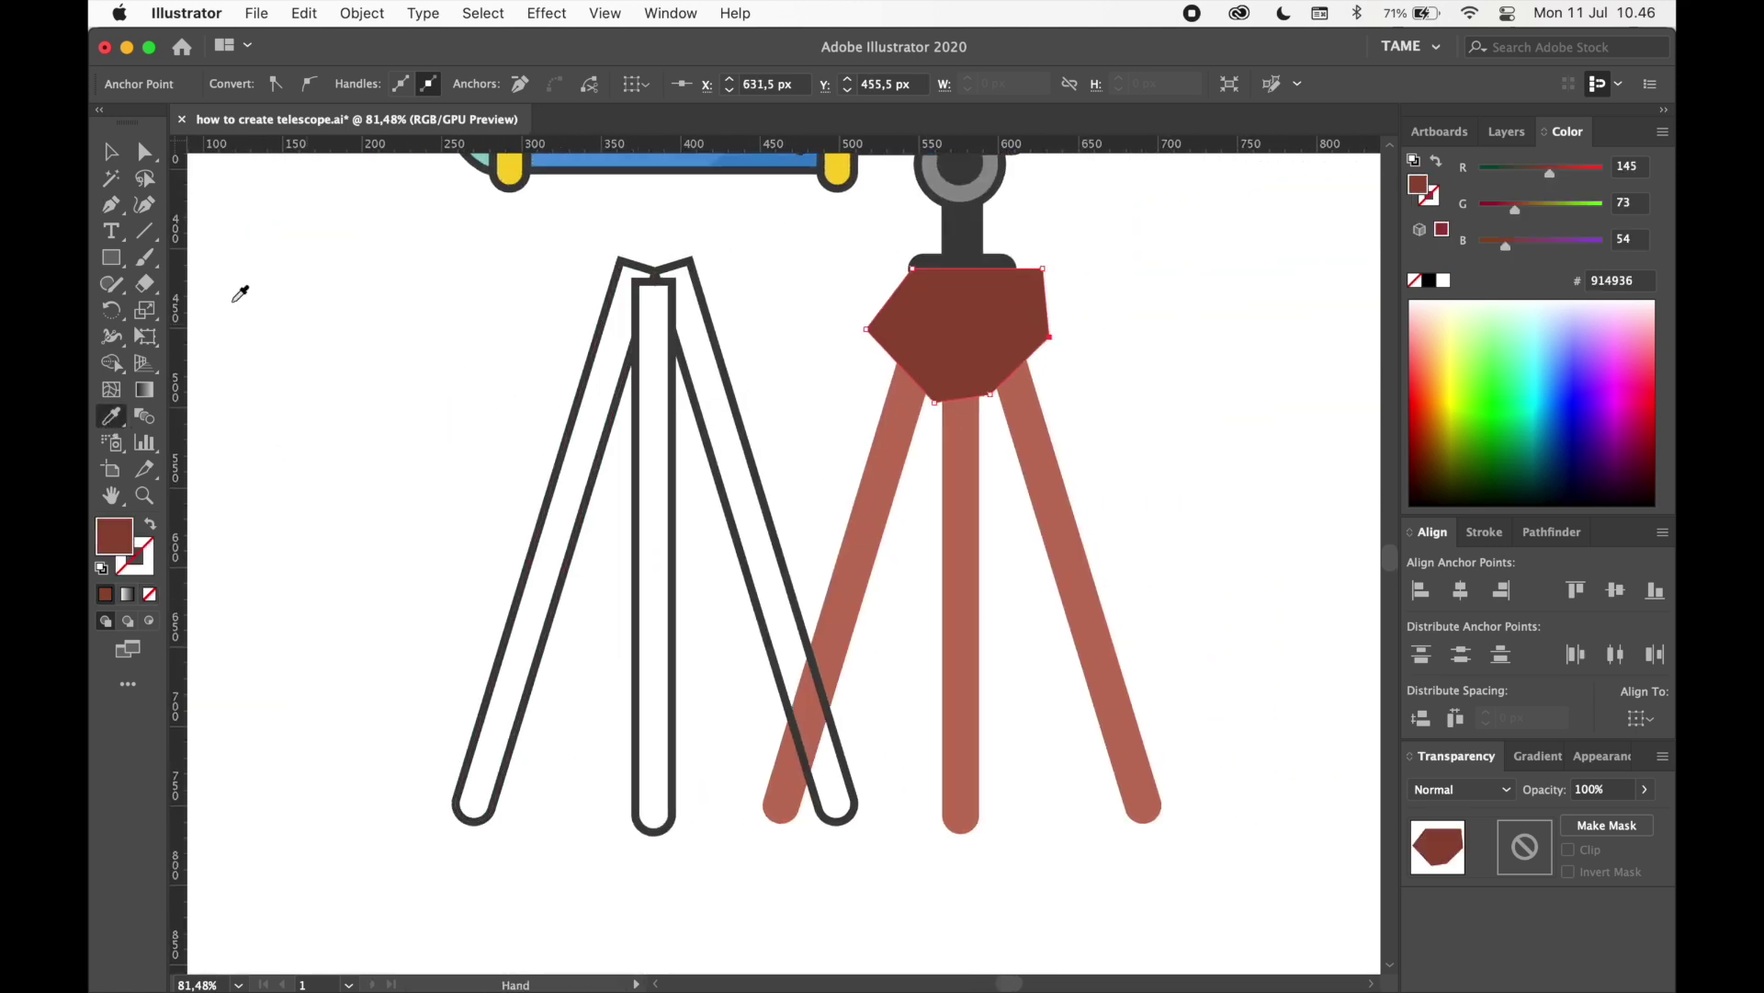
# - Select the three legs with the dark polygon and trim away the polygon areas outside and between the legs with the Shape Builder tool
pyautogui.click(111, 152)
pyautogui.moveTo(465, 209); pyautogui.dragTo(371, 211)
pyautogui.moveTo(1006, 450); pyautogui.dragTo(776, 358)
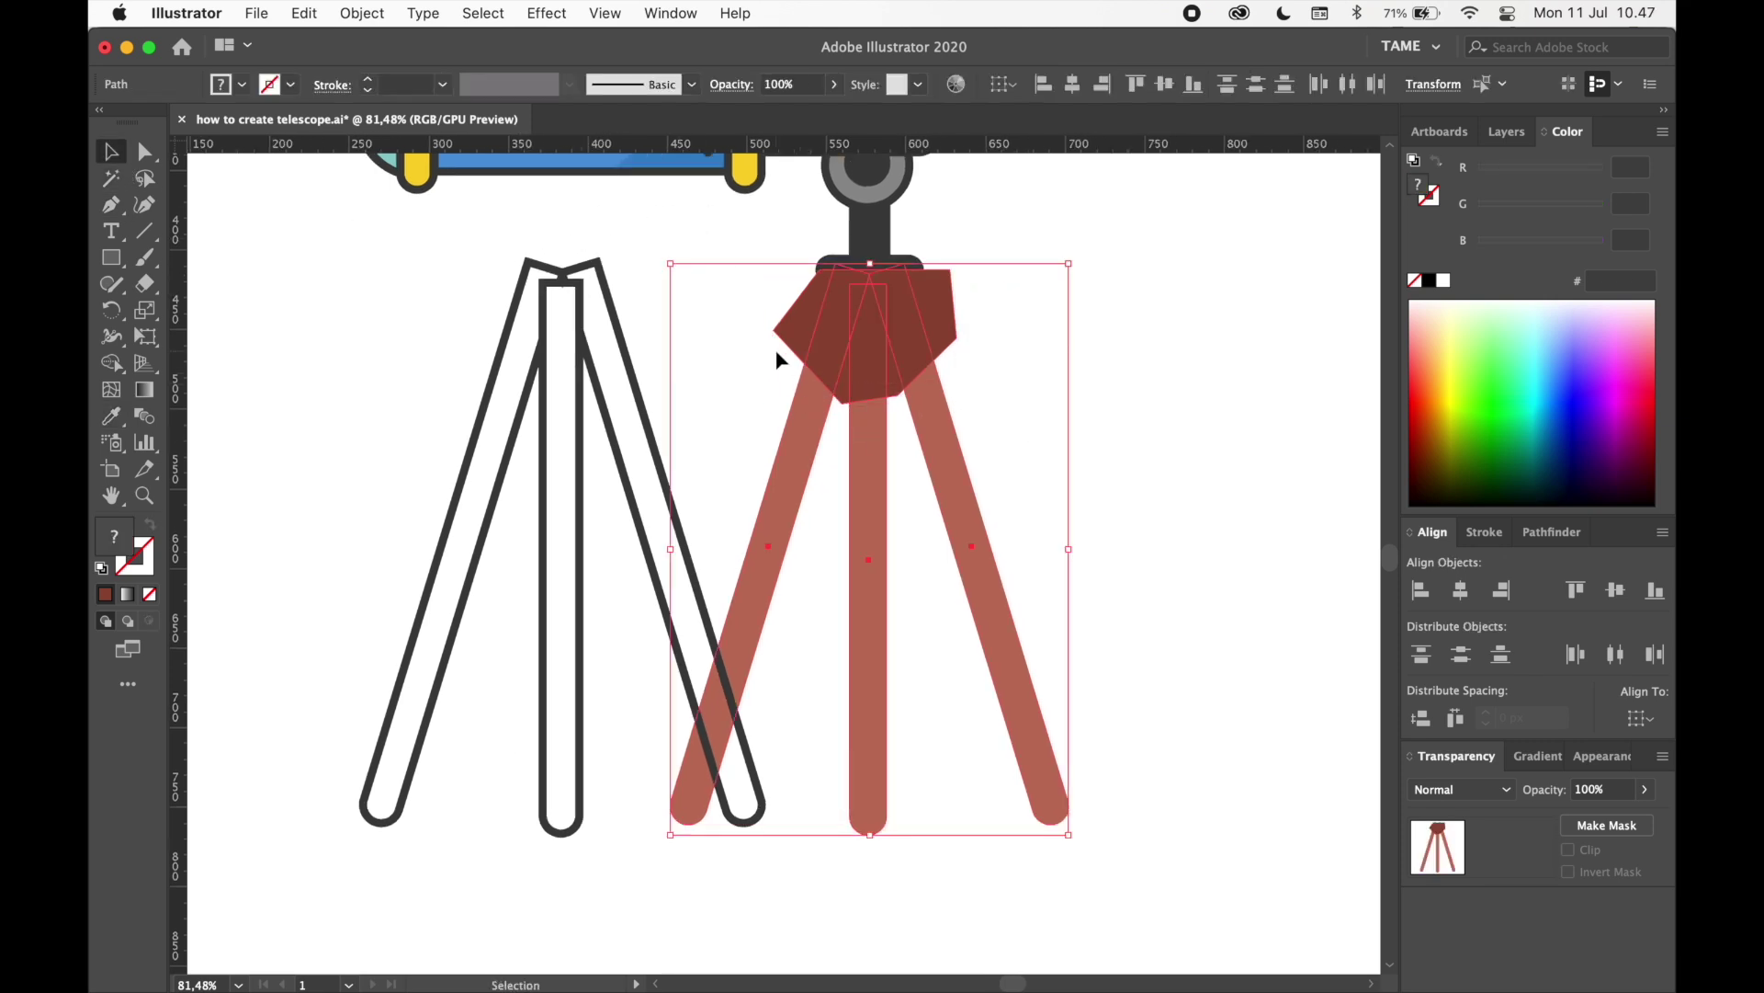
pyautogui.click(118, 373)
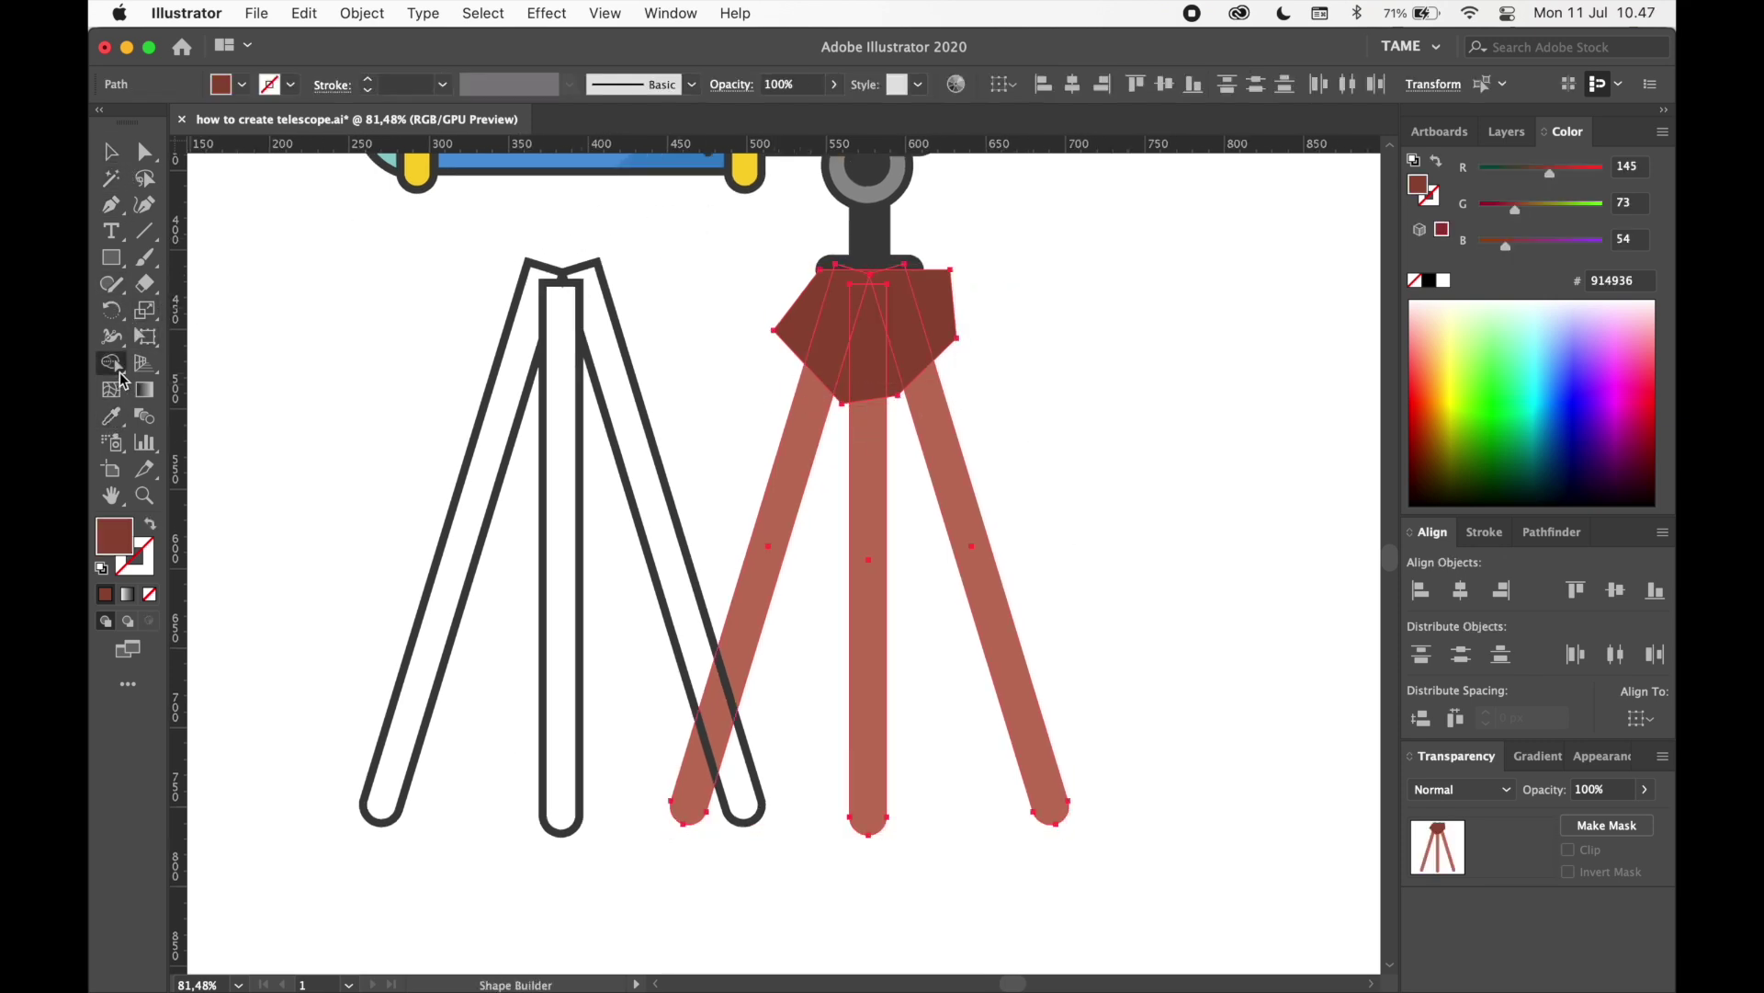
pyautogui.keyDown('alt'); pyautogui.click(946, 324); pyautogui.keyUp('alt')
pyautogui.keyDown('alt'); pyautogui.click(785, 317); pyautogui.keyUp('alt')
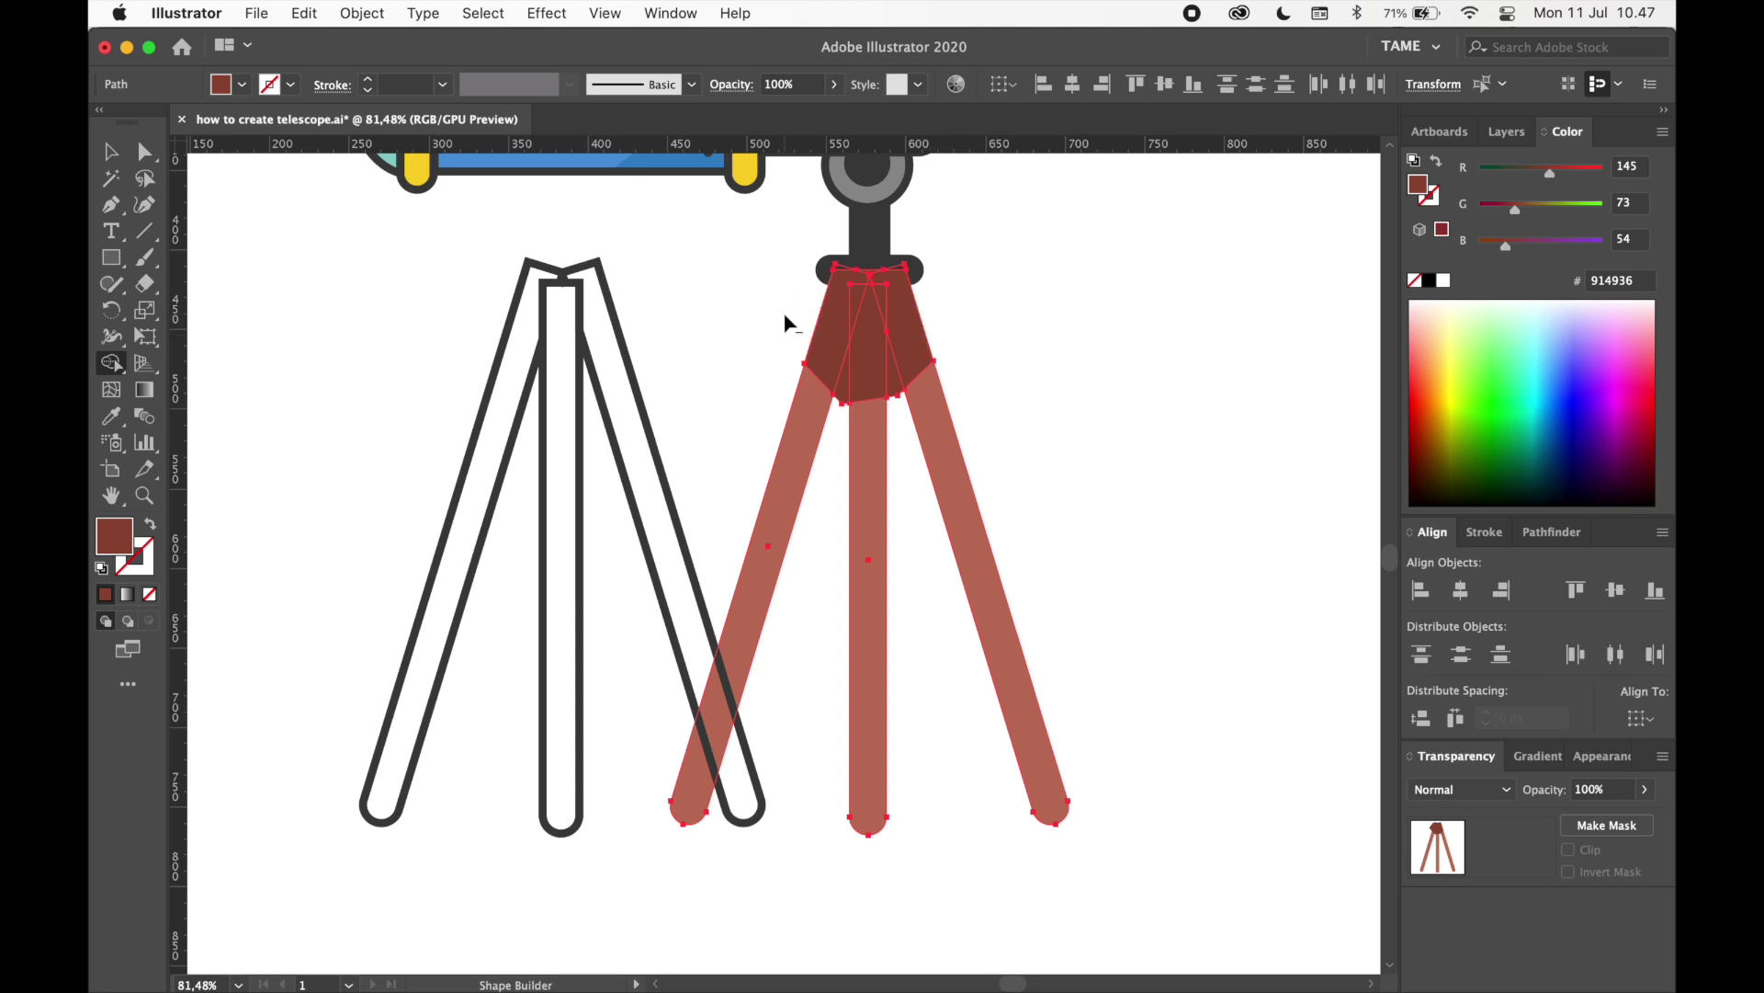
pyautogui.keyDown('alt'); pyautogui.click(843, 386); pyautogui.keyUp('alt')
pyautogui.keyDown('alt'); pyautogui.click(897, 378); pyautogui.keyUp('alt')
# - Select the legs with their dark shading and send them behind the dark bar
pyautogui.click(109, 149)
pyautogui.moveTo(1106, 422); pyautogui.dragTo(725, 349)
pyautogui.press('super')
pyautogui.keyDown('super'); pyautogui.click(1094, 419); pyautogui.keyUp('super')
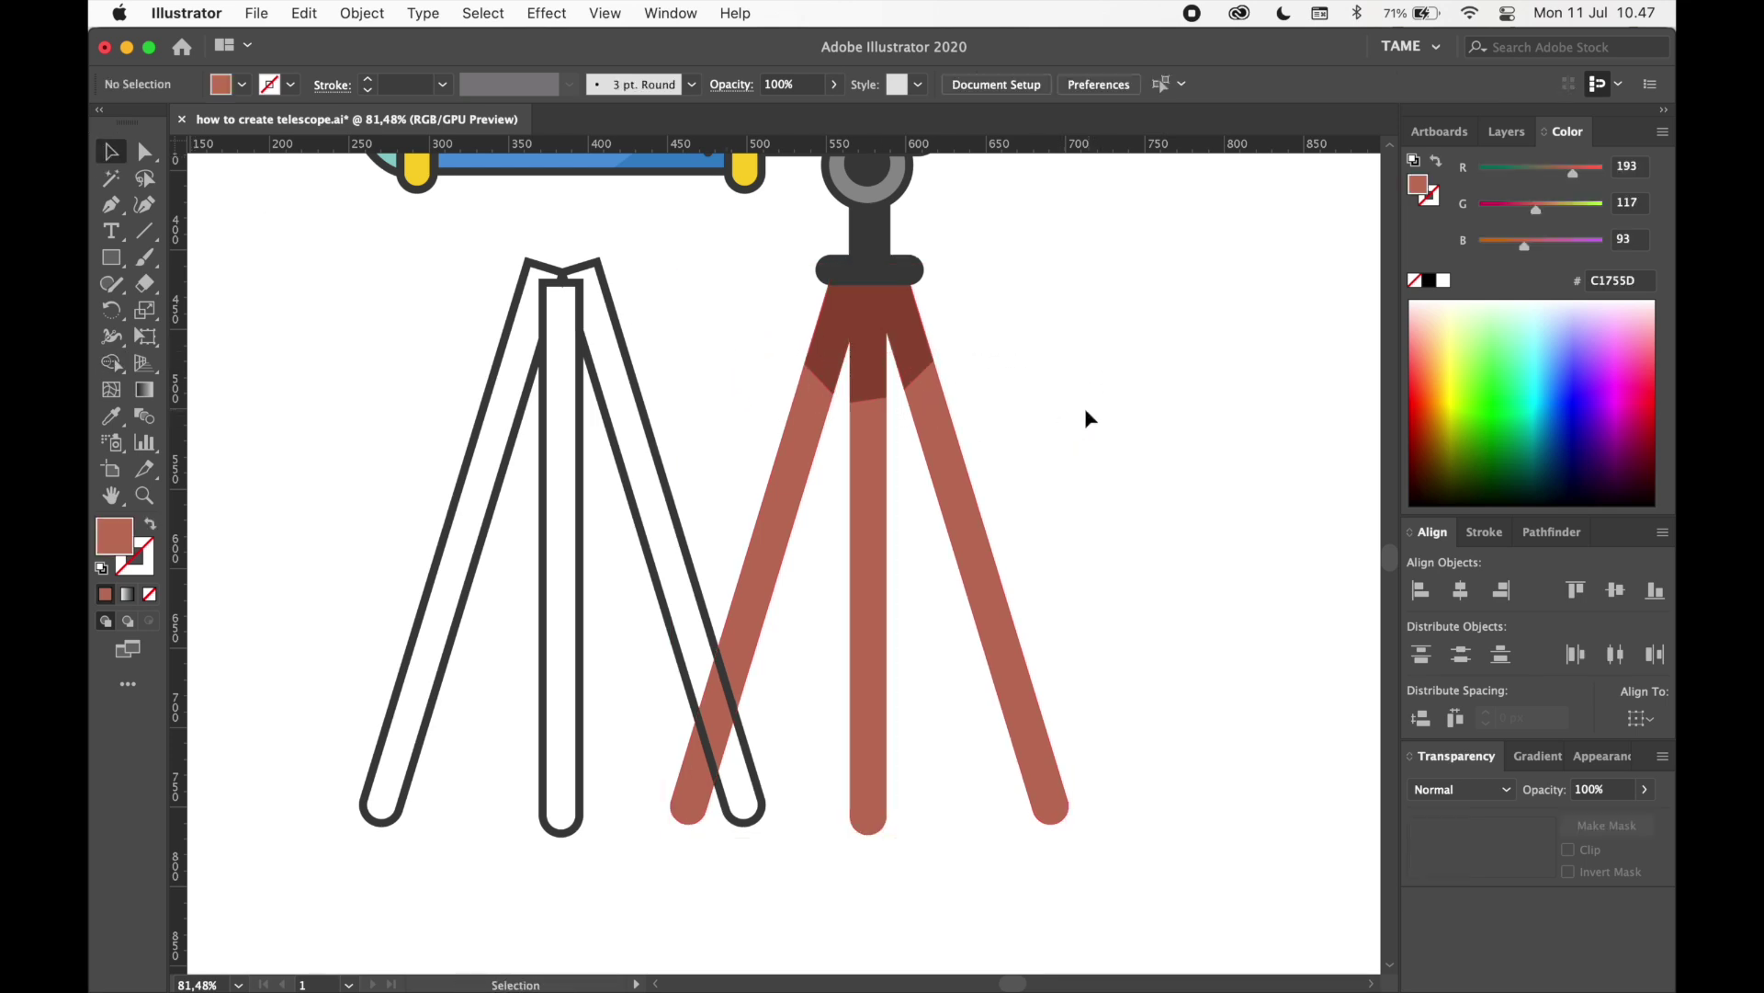
# - Set the opacity of the dark shading on the upper legs to 44%
pyautogui.click(896, 350)
pyautogui.click(1644, 790)
pyautogui.moveTo(1609, 829); pyautogui.dragTo(1600, 827)
pyautogui.click(1213, 572)
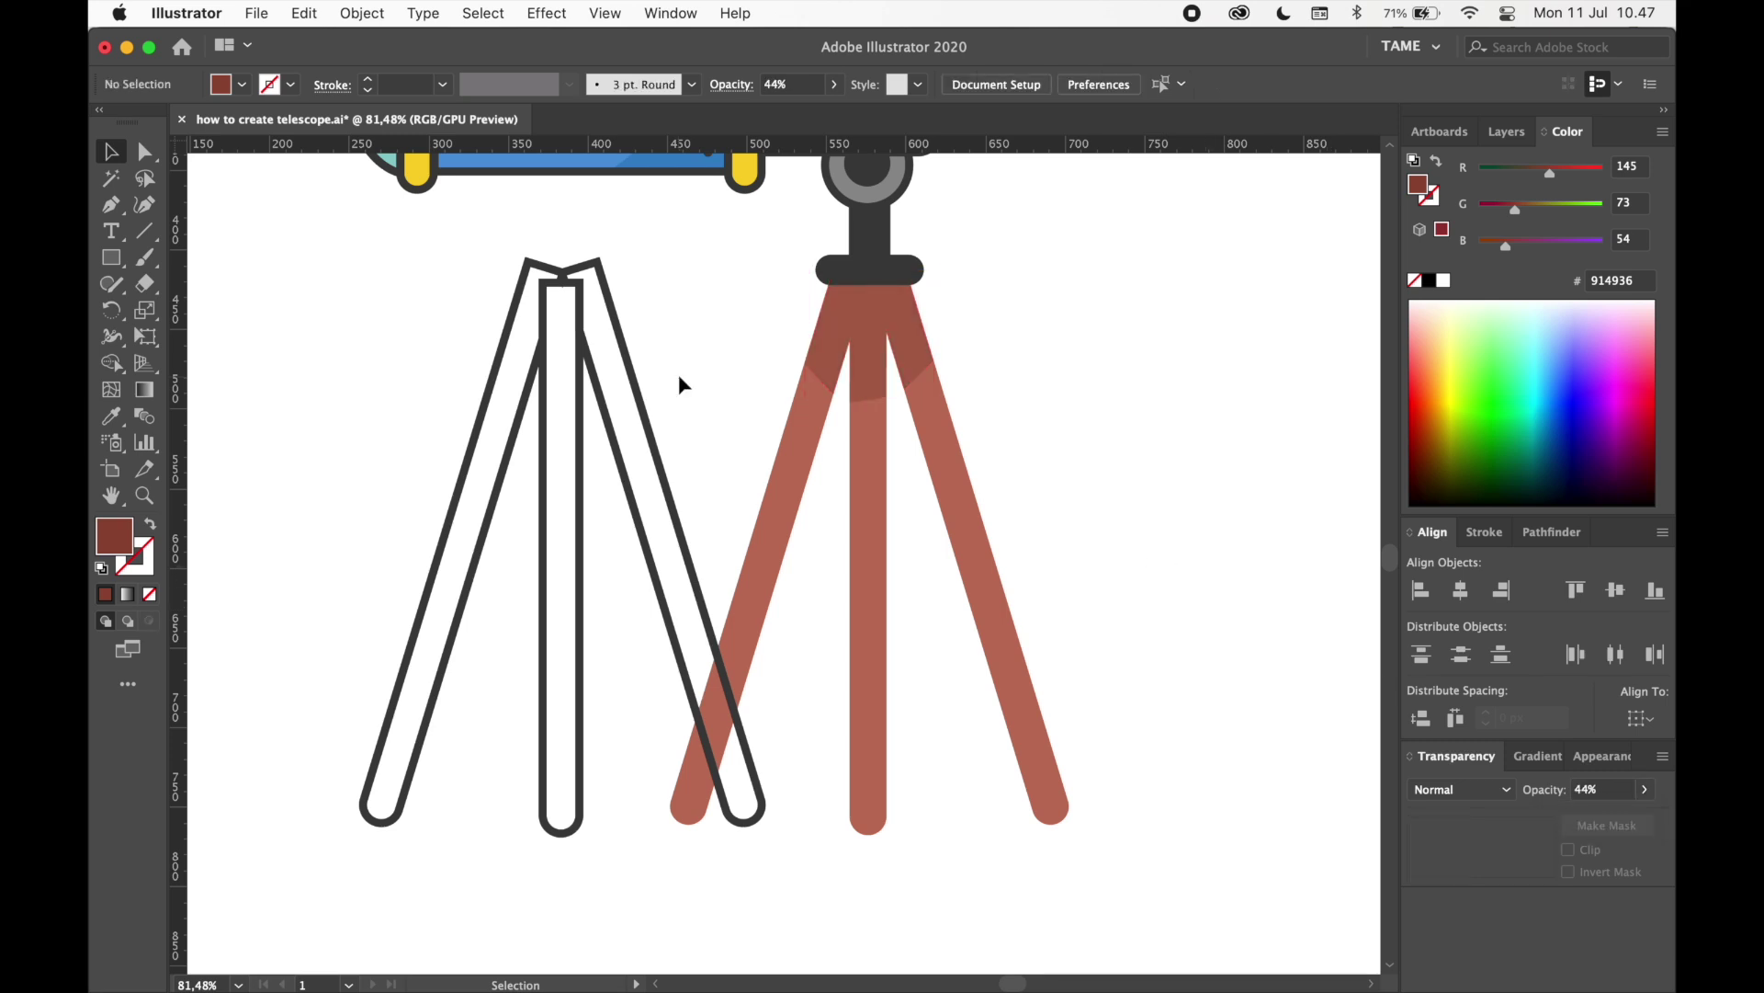
# - Move the leg outline back onto the reddish-brown tripod so it lines up with the legs
pyautogui.moveTo(595, 276); pyautogui.dragTo(892, 348)
pyautogui.moveTo(922, 349); pyautogui.dragTo(926, 353)
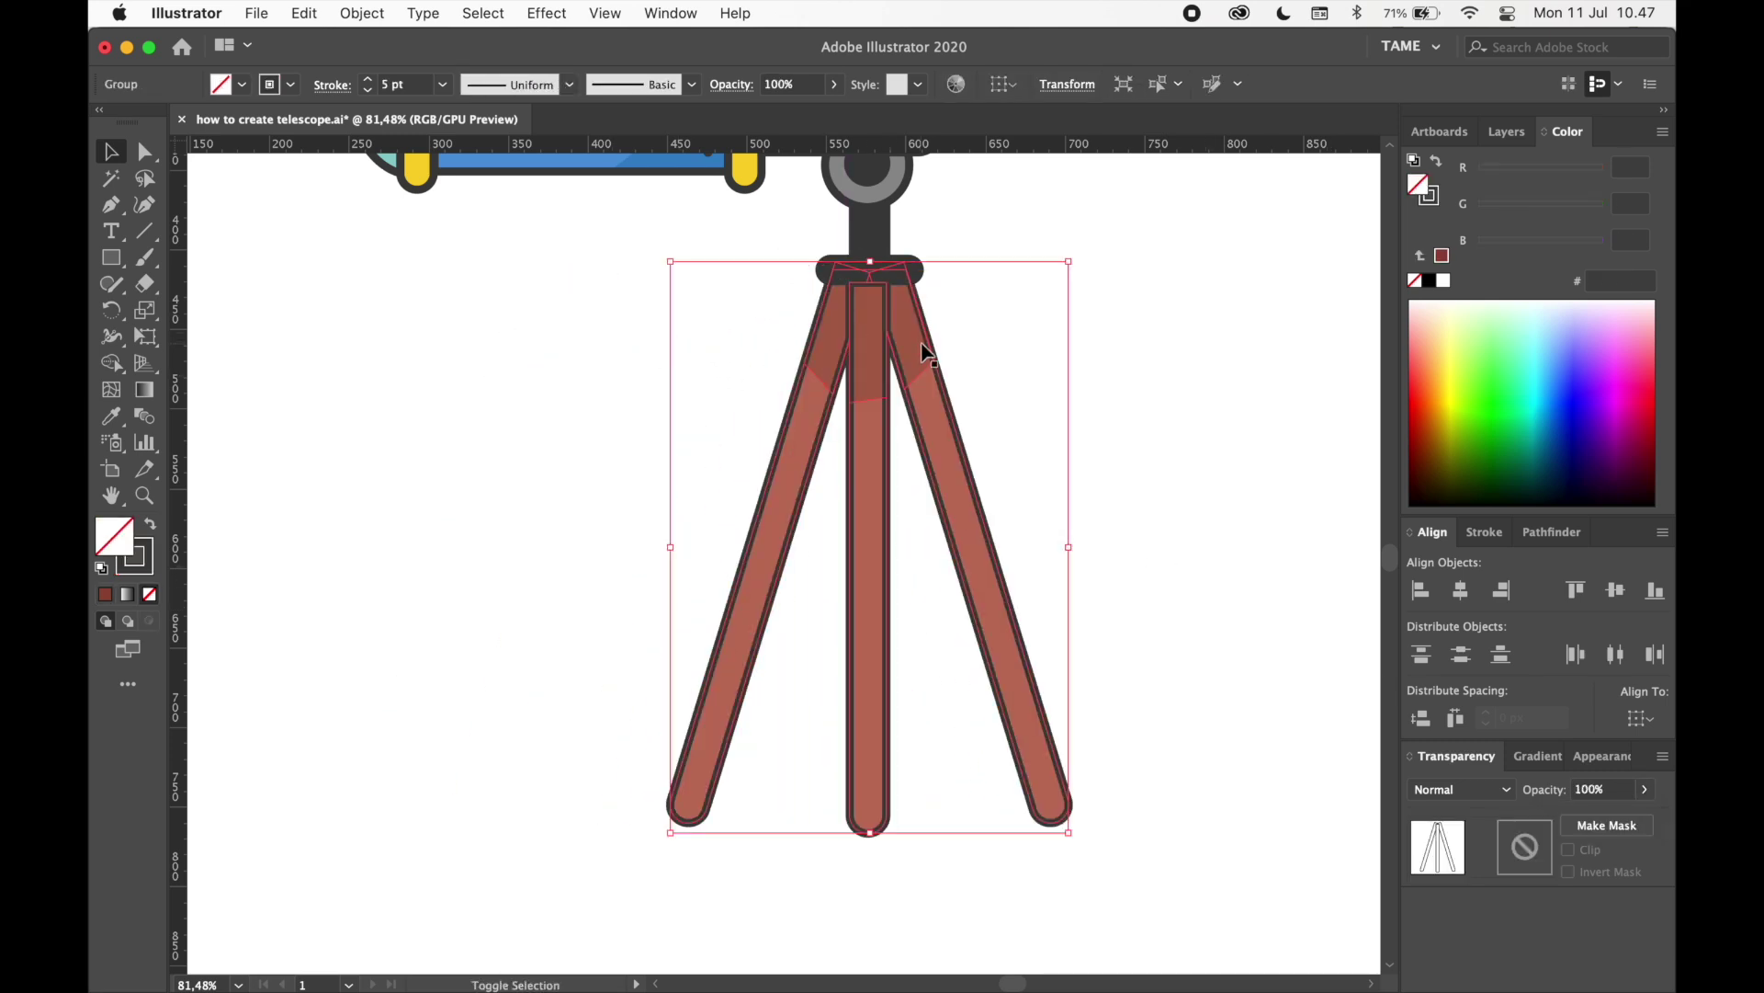
pyautogui.click(1092, 359)
pyautogui.moveTo(1094, 359); pyautogui.dragTo(1017, 487)
pyautogui.scroll(-5, 1074, 479)
pyautogui.scroll(-3, 1020, 482)
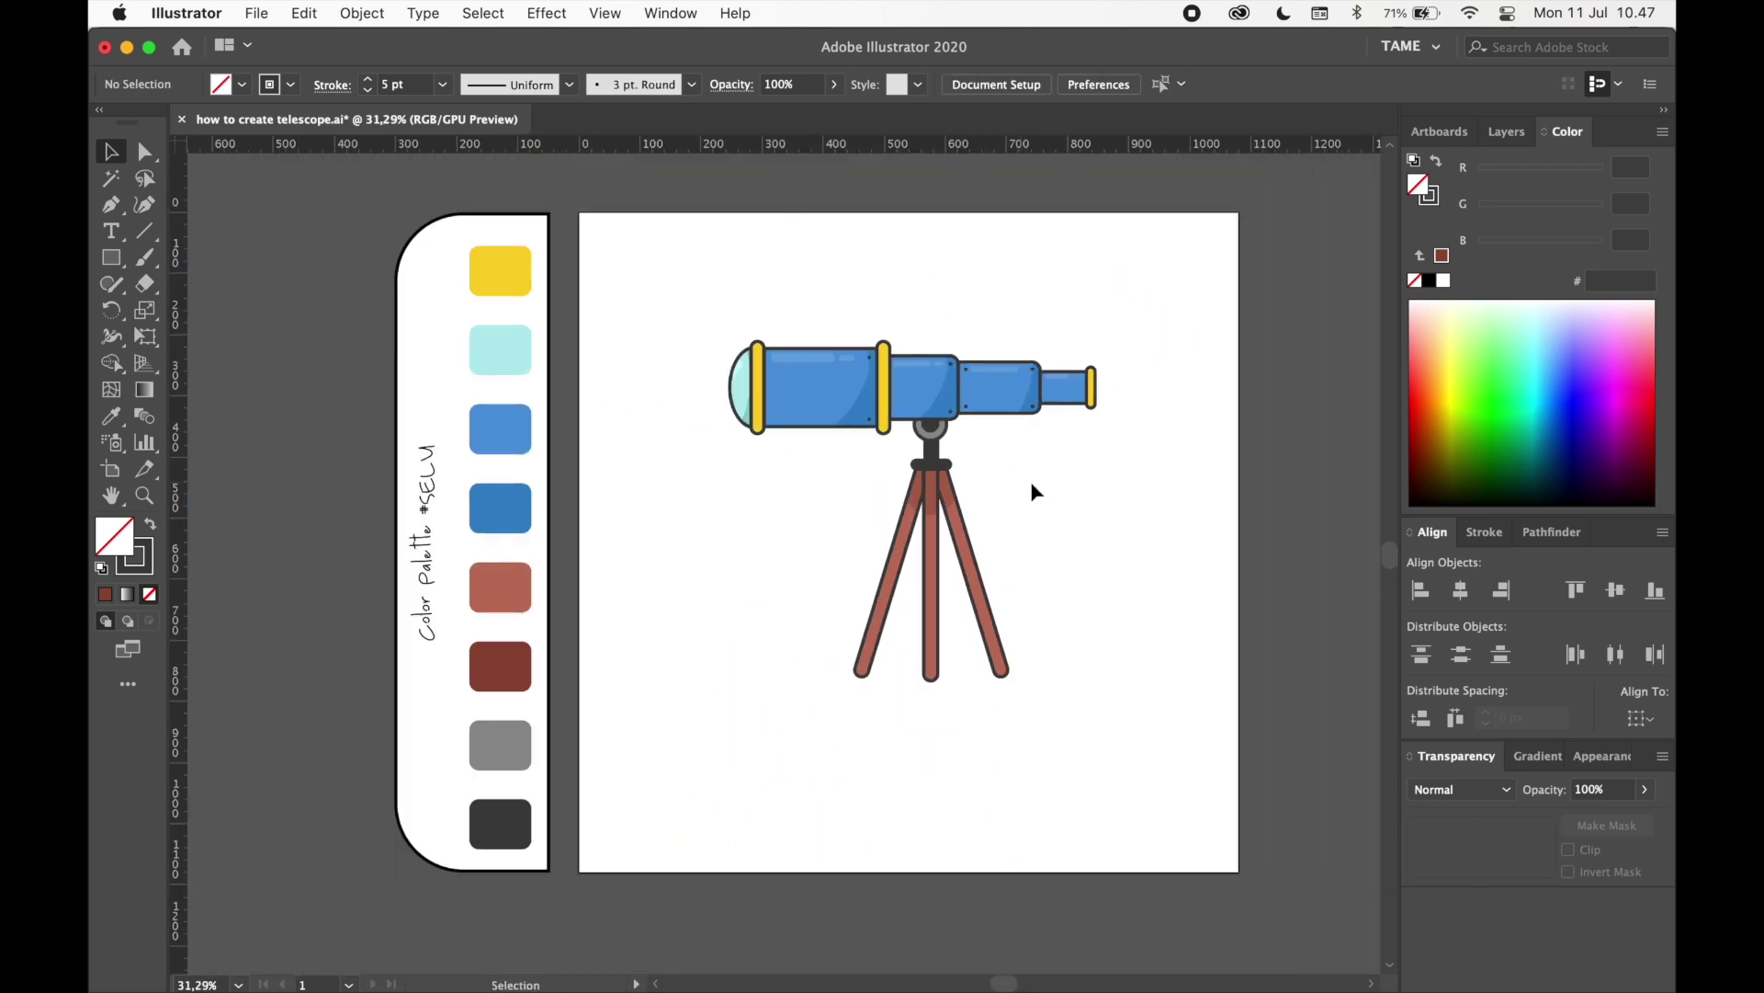
# - Rotate the telescope tube slightly clockwise so its lens end points up, and reposition it on the gray joint
pyautogui.click(1052, 377)
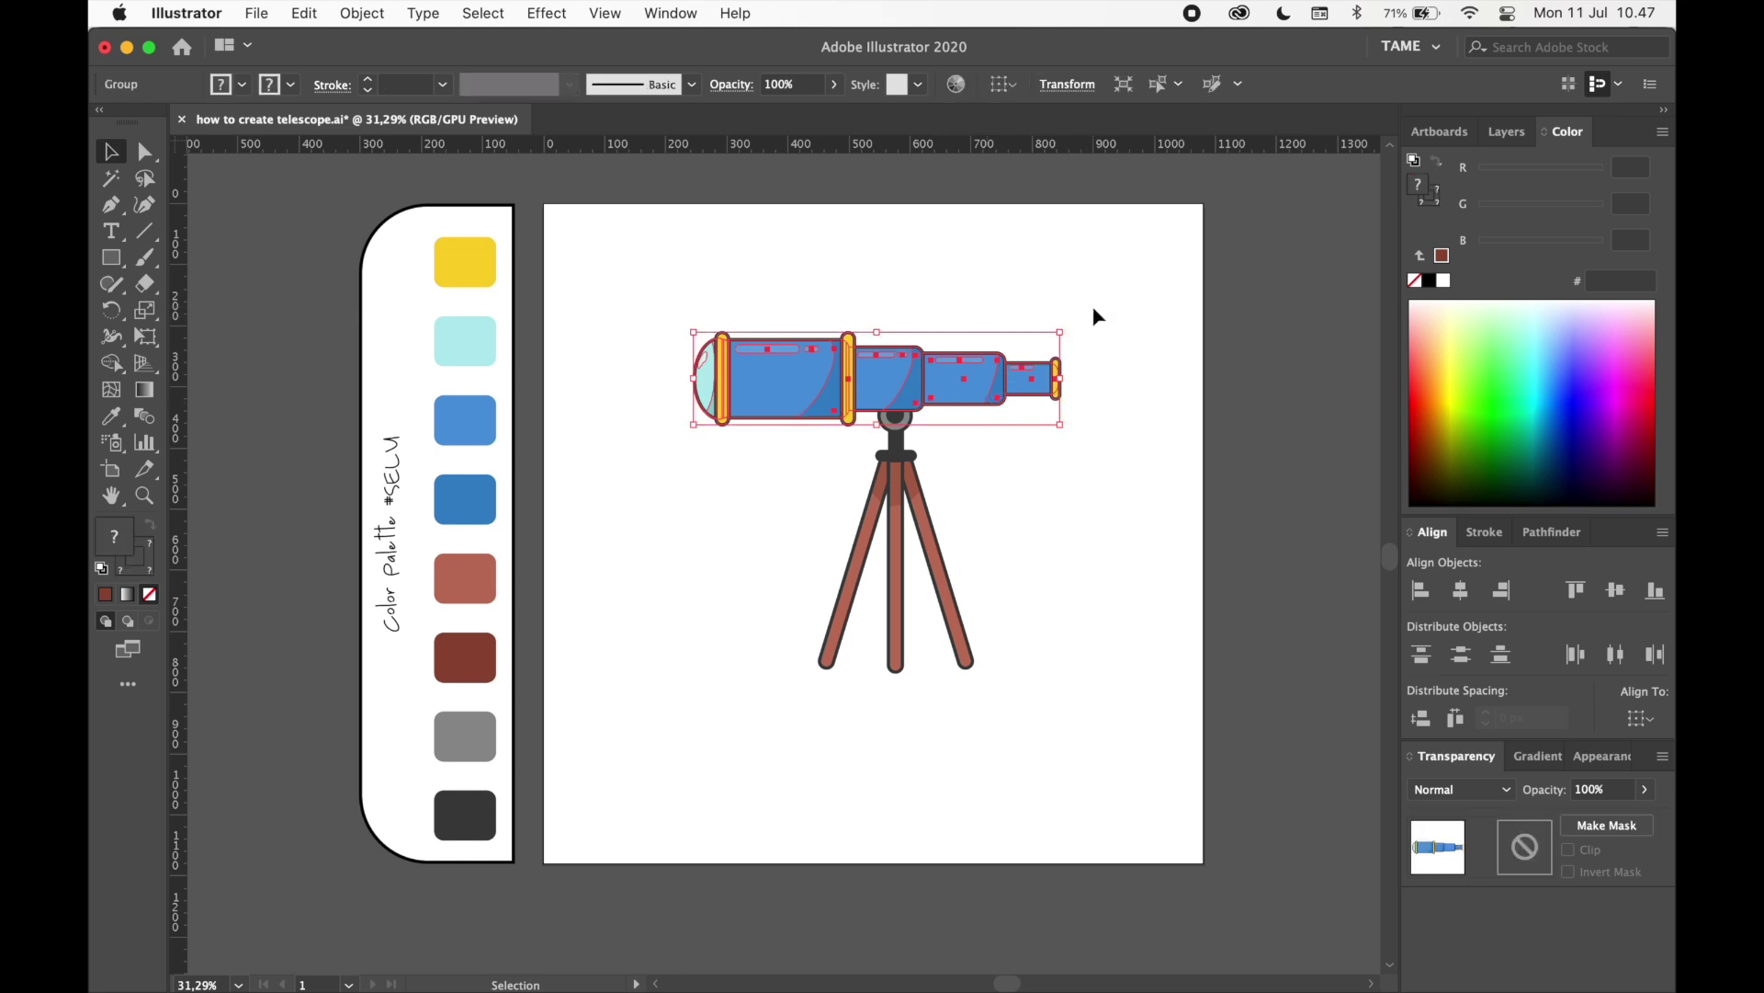
pyautogui.moveTo(1071, 327); pyautogui.dragTo(1081, 358)
pyautogui.moveTo(968, 405); pyautogui.dragTo(982, 402)
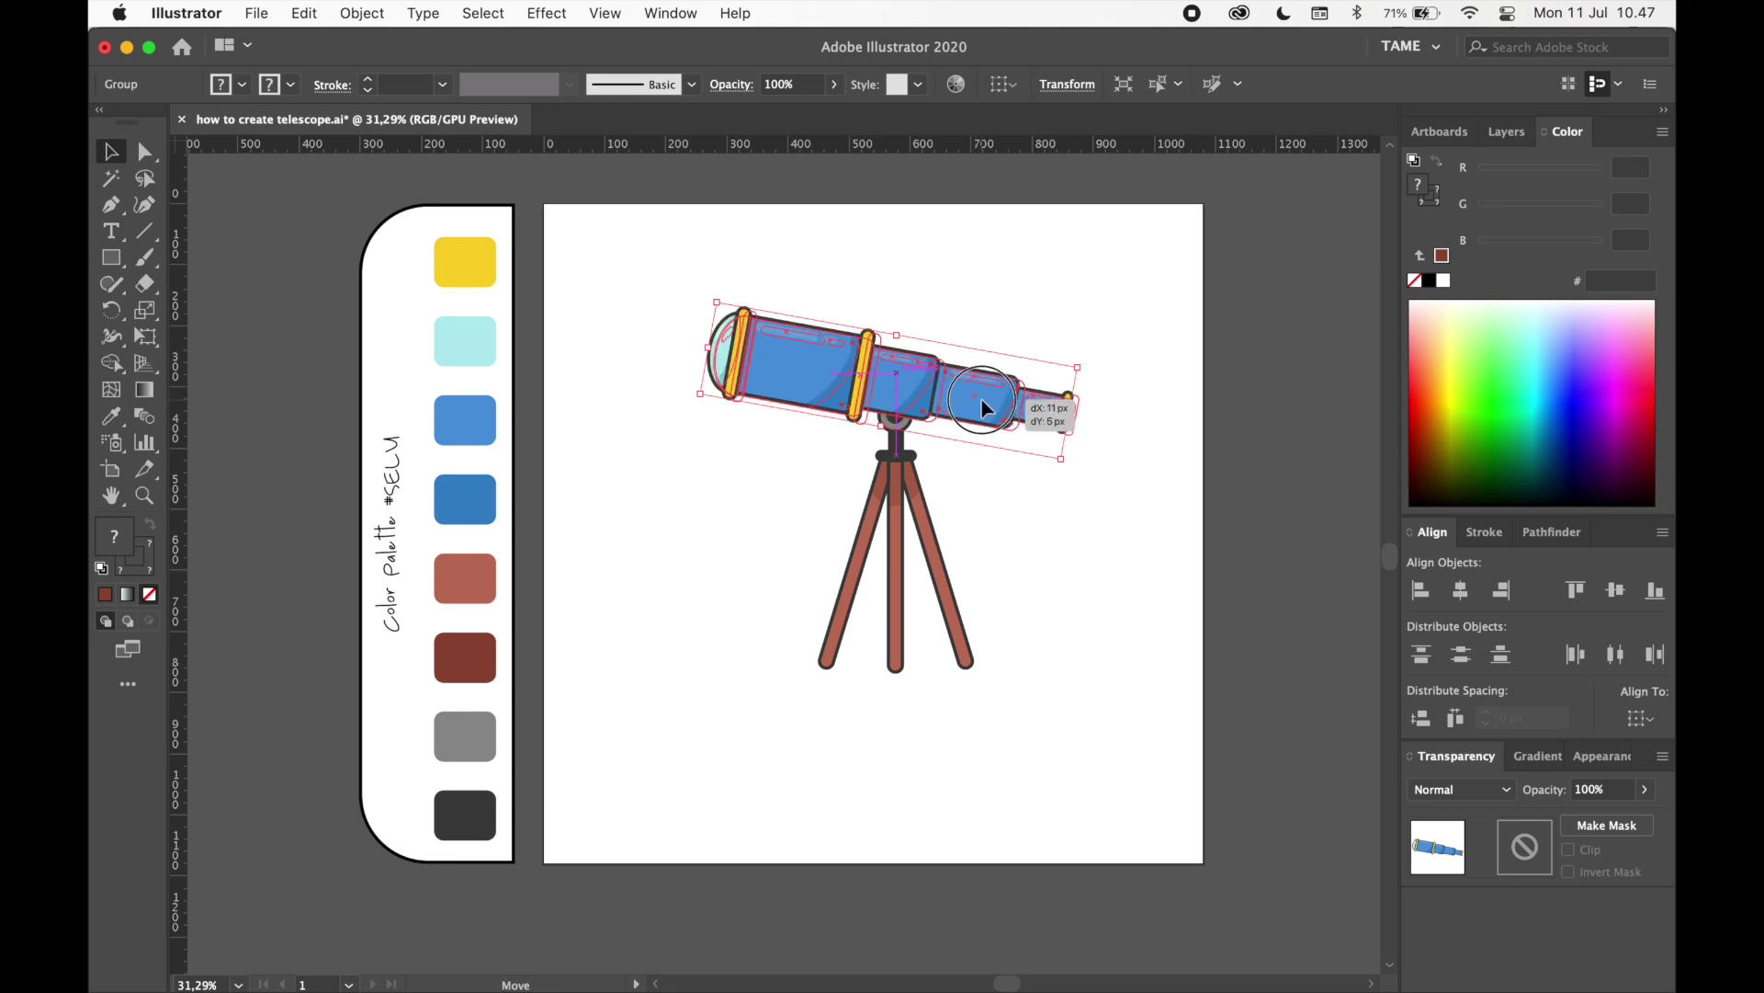
pyautogui.click(1088, 476)
pyautogui.moveTo(1088, 477); pyautogui.dragTo(1080, 448)
# - Try to resize the tripod with shorter legs and a wider stance
pyautogui.click(978, 369)
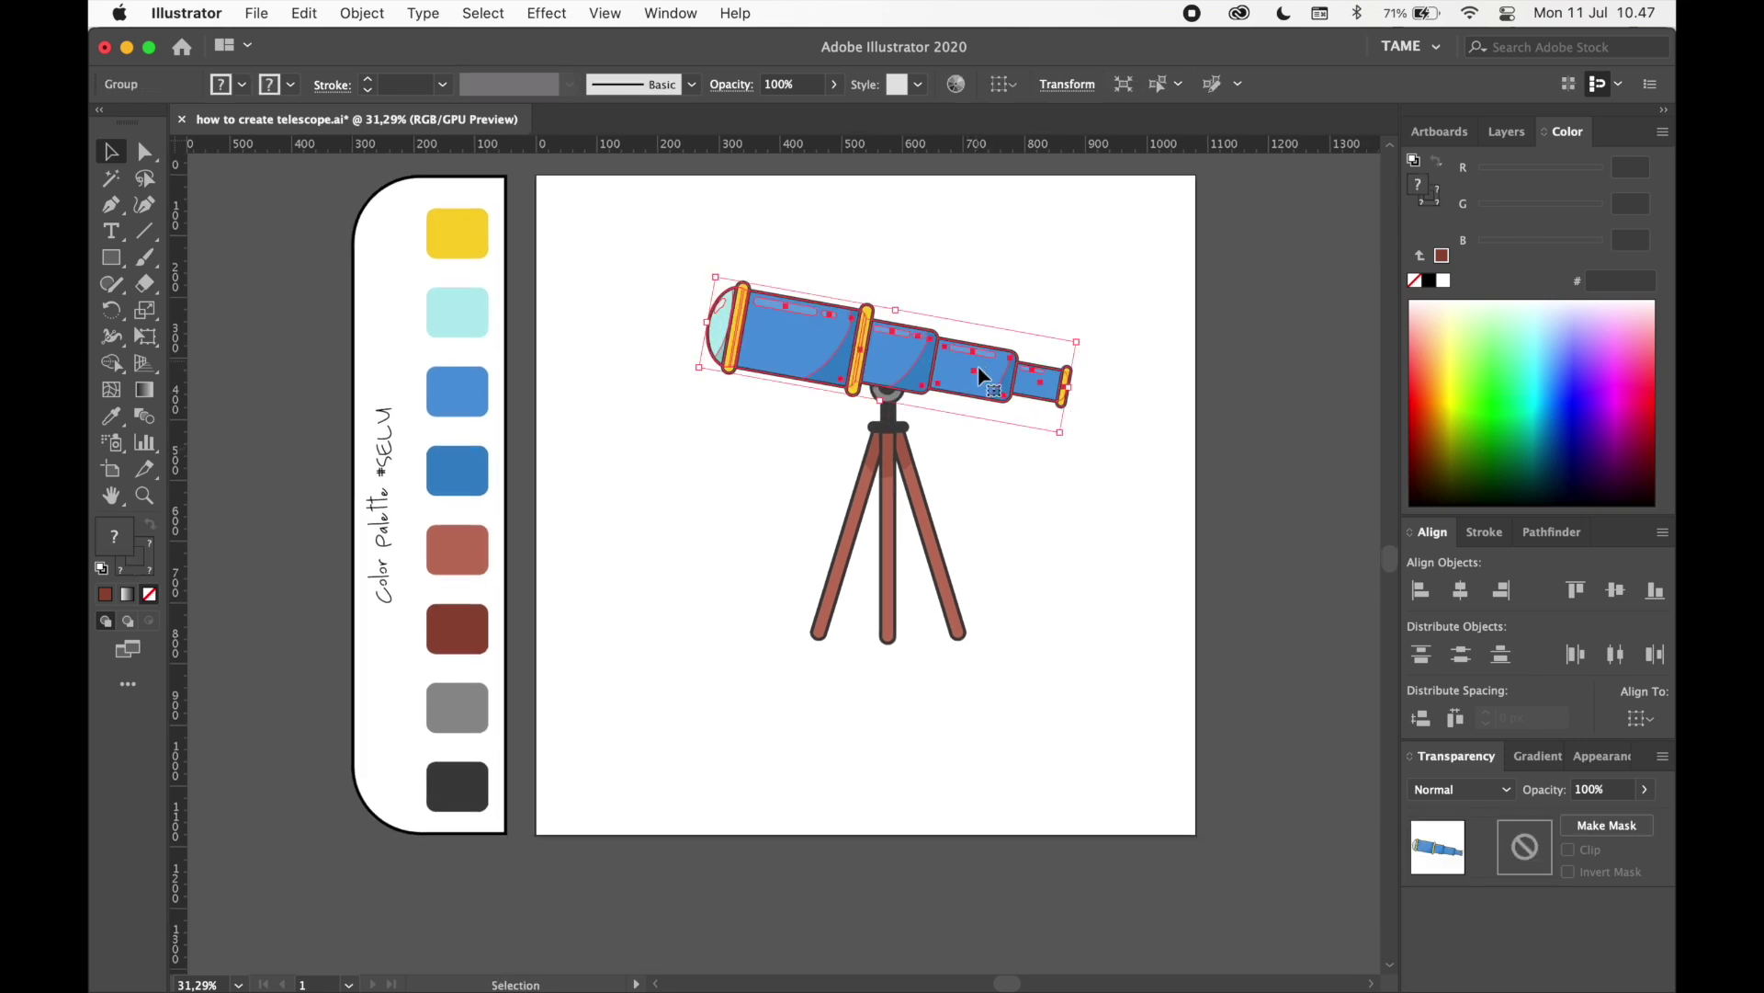
pyautogui.moveTo(736, 528); pyautogui.dragTo(736, 530)
pyautogui.moveTo(887, 644); pyautogui.dragTo(889, 607)
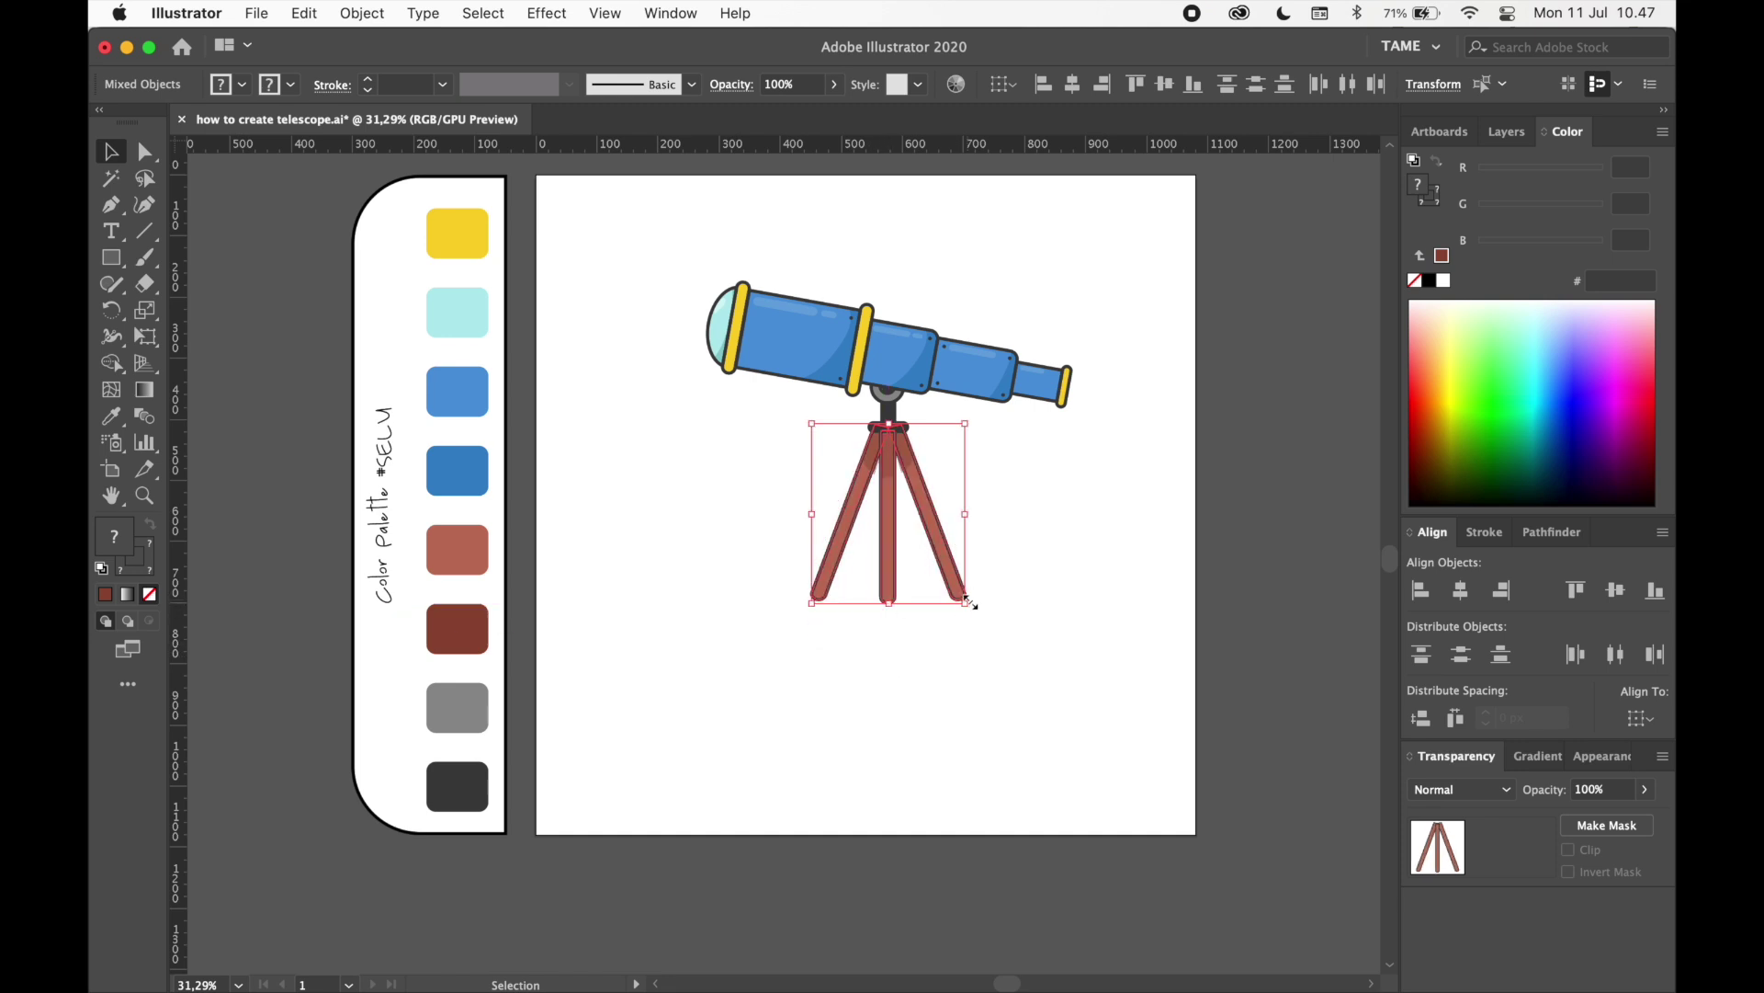
pyautogui.moveTo(1057, 646); pyautogui.dragTo(811, 424)
pyautogui.moveTo(969, 604)
pyautogui.mouseDown()
pyautogui.moveTo(977, 618)
pyautogui.moveTo(978, 599)
pyautogui.mouseUp()
pyautogui.click(1061, 509)
pyautogui.scroll(3, 986, 492)
# - Undo the tripod resizing
pyautogui.press('super+z')
pyautogui.press('super+z')
pyautogui.press('super+z')
pyautogui.press('super+z')
pyautogui.press('super+z')
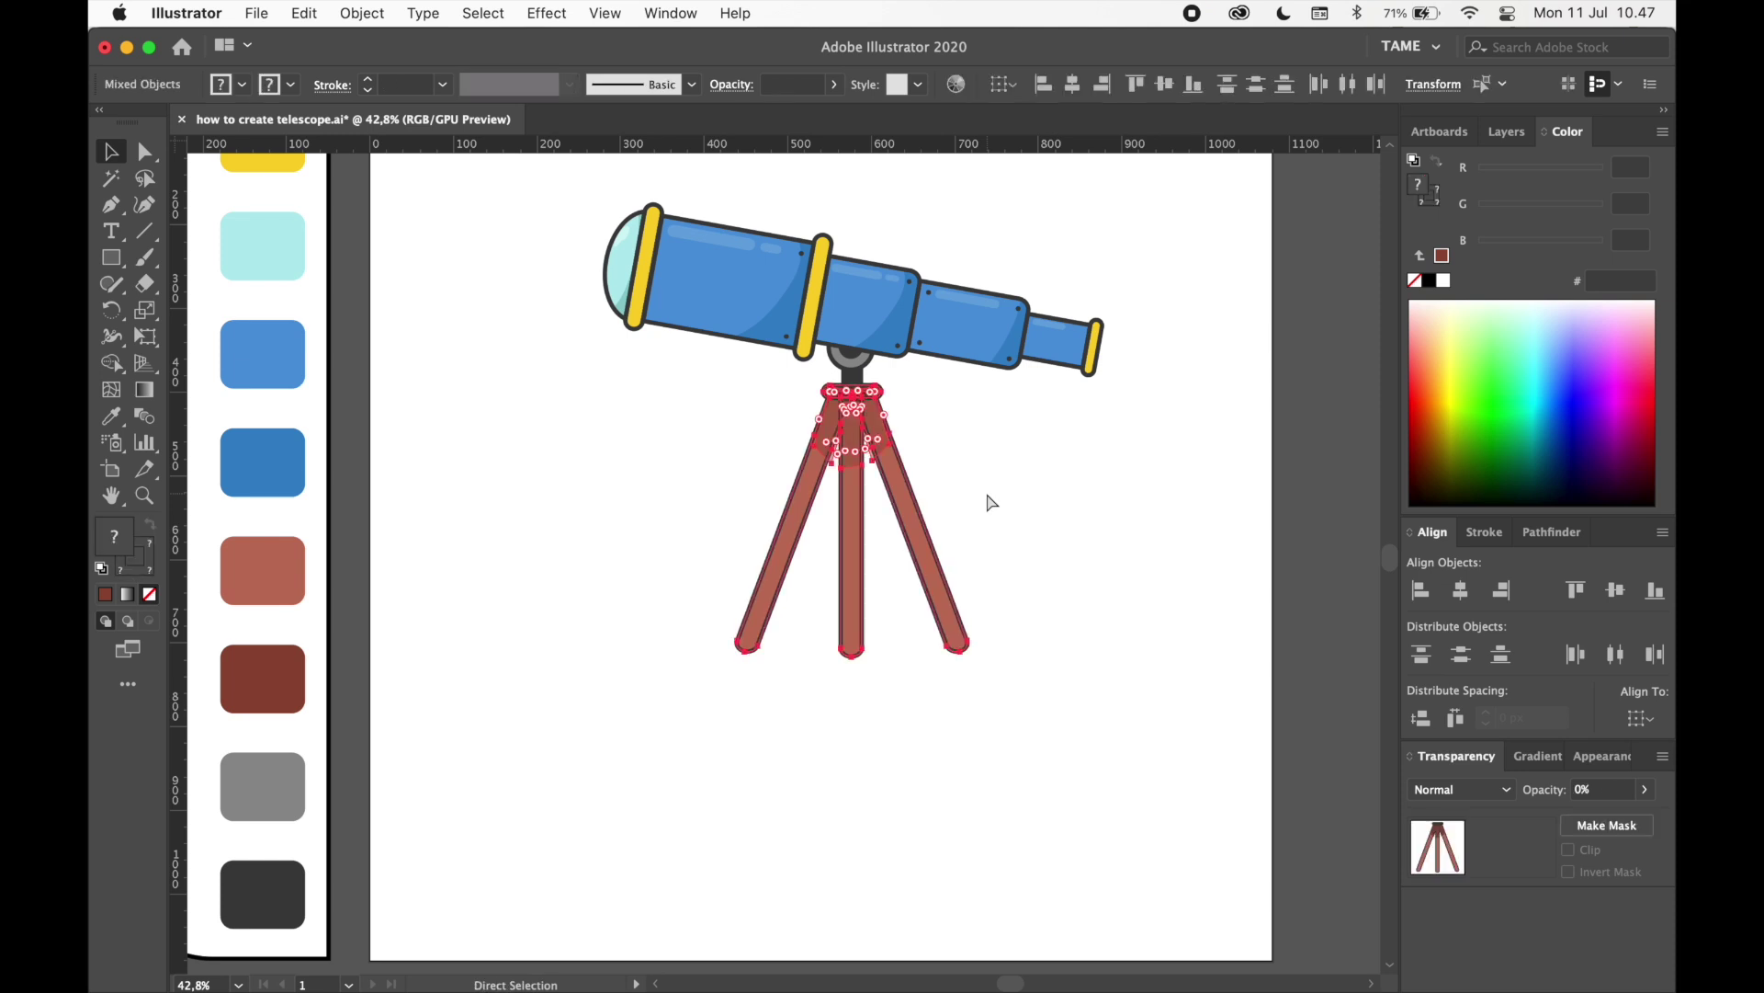
pyautogui.click(986, 492)
pyautogui.scroll(-3, 1007, 626)
pyautogui.click(1015, 603)
pyautogui.scroll(3, 967, 623)
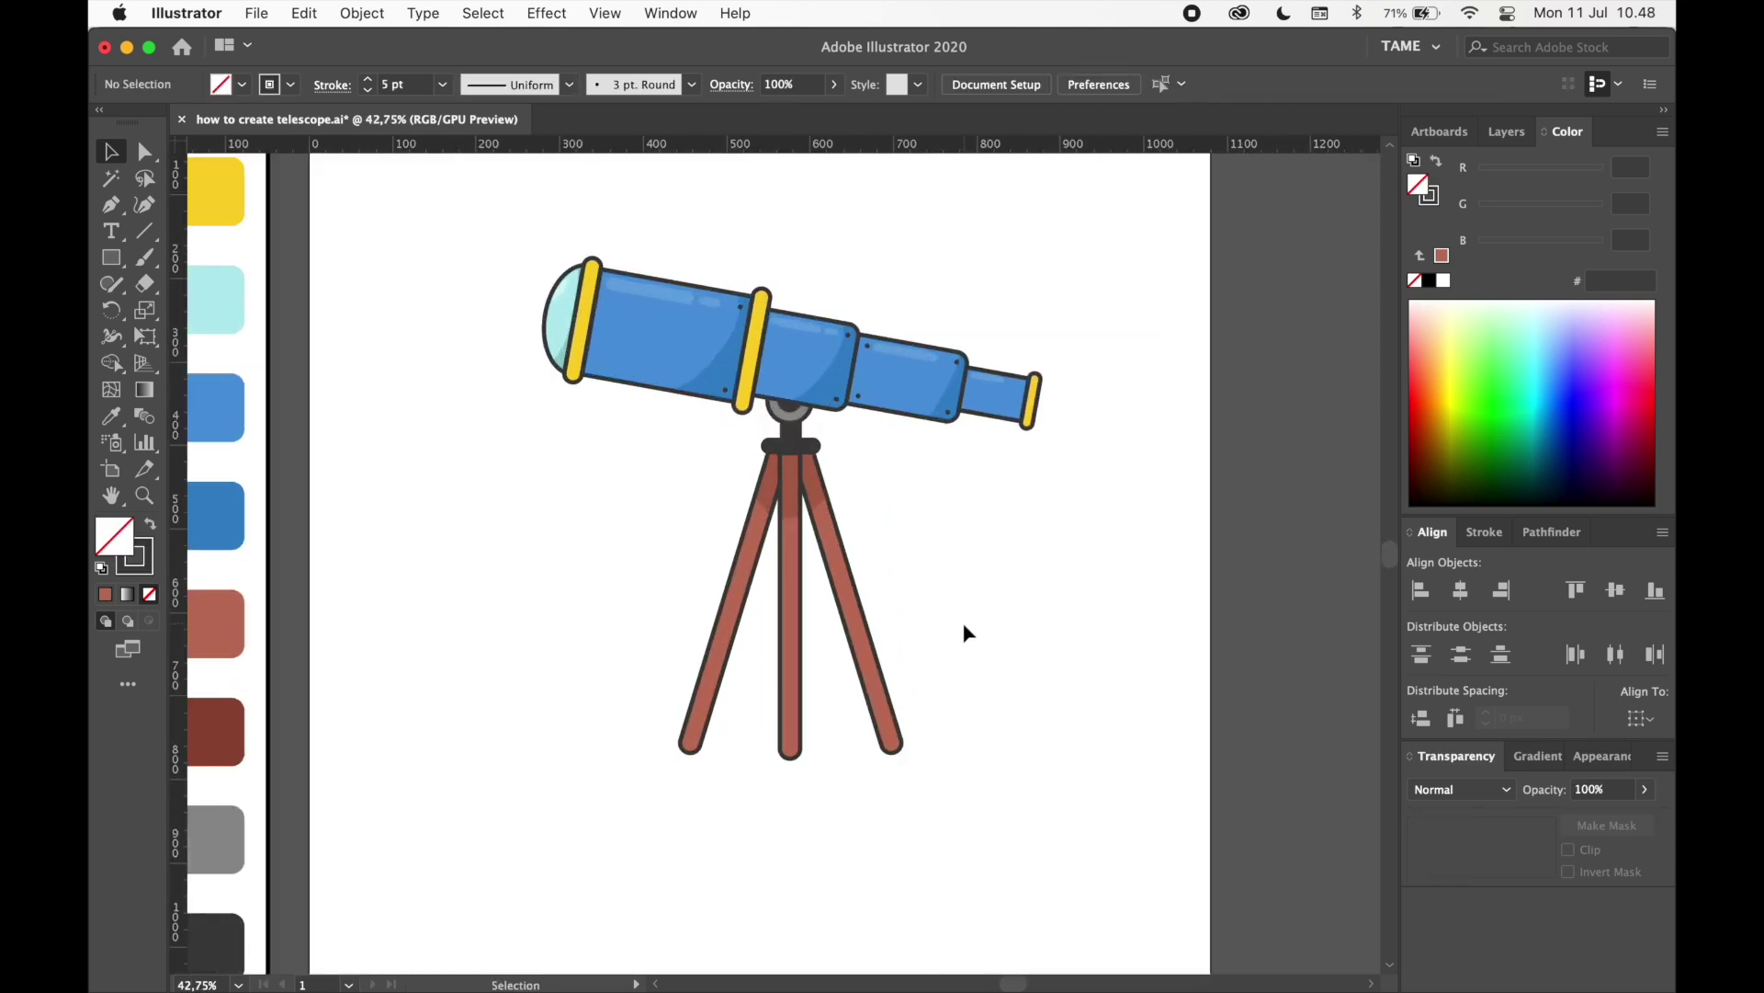
# - Select the whole telescope and tripod and move them slightly down and left toward the artboard's centre
pyautogui.moveTo(966, 624); pyautogui.dragTo(991, 637)
pyautogui.moveTo(1081, 769); pyautogui.dragTo(386, 231)
pyautogui.hscroll(1, 735, 367)
pyautogui.moveTo(956, 393); pyautogui.dragTo(890, 450)
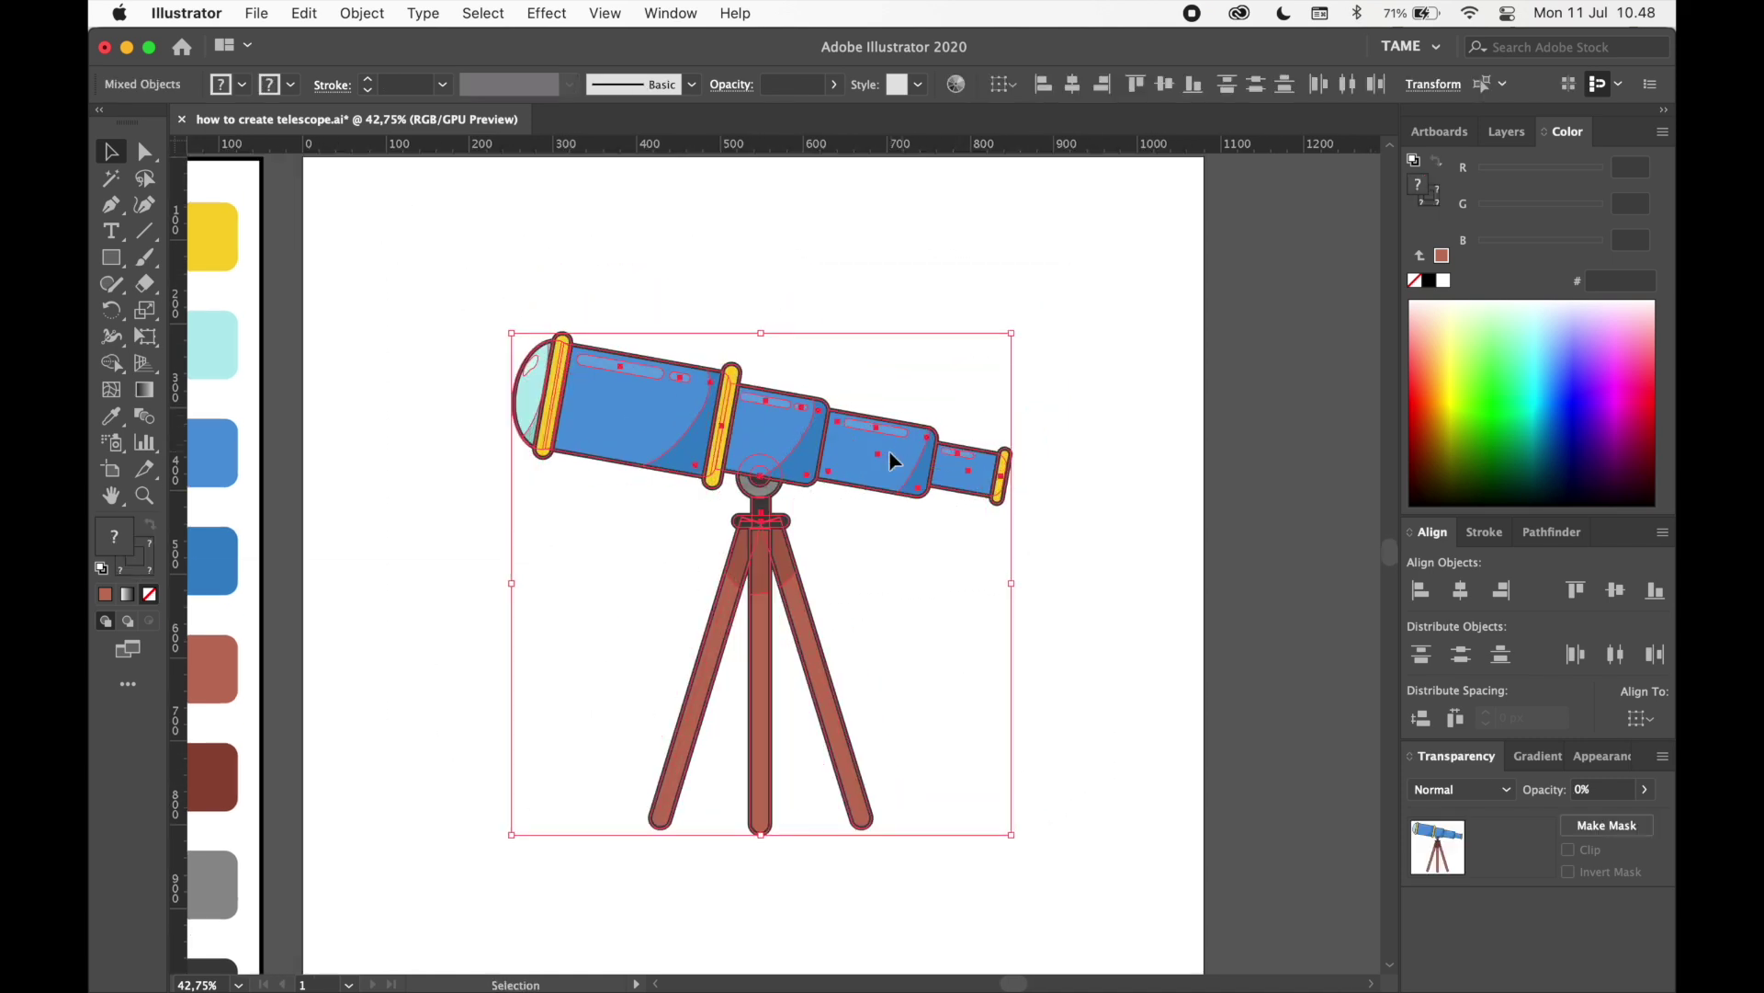
pyautogui.click(1079, 520)
pyautogui.moveTo(1079, 521); pyautogui.dragTo(1036, 368)
# - Draw a horizontal ground line about 578 px long across the tripod's feet with the Pen tool
pyautogui.click(110, 204)
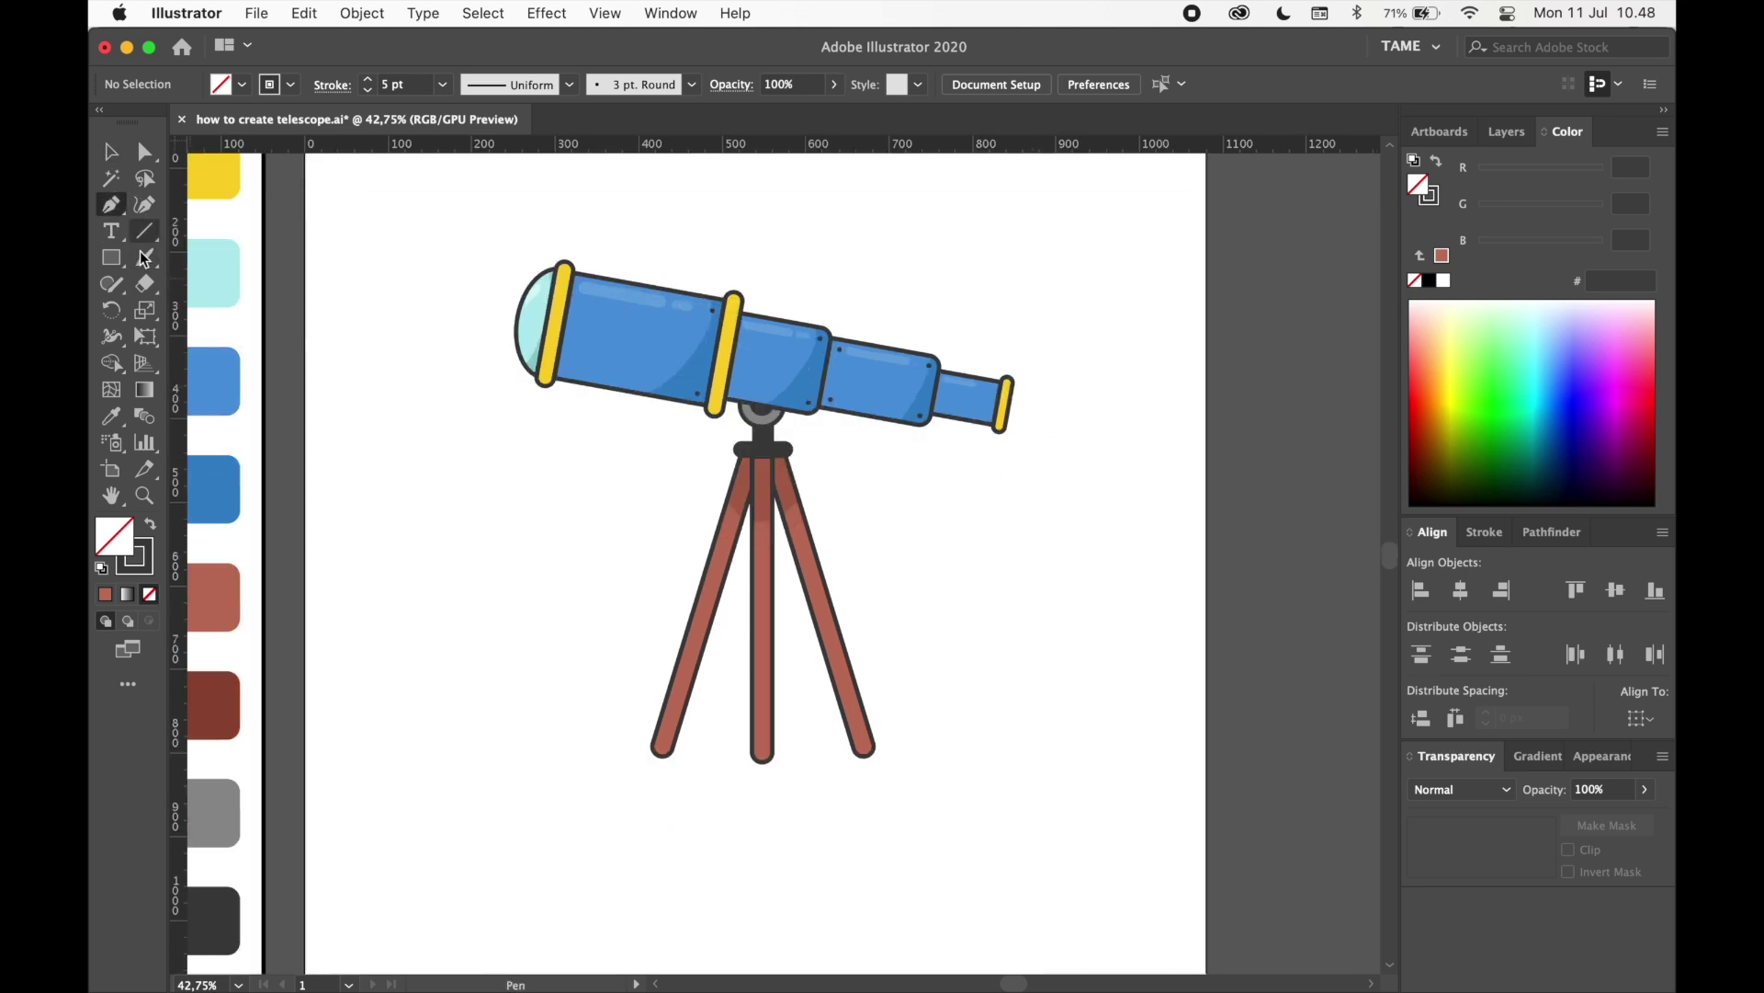
pyautogui.click(536, 755)
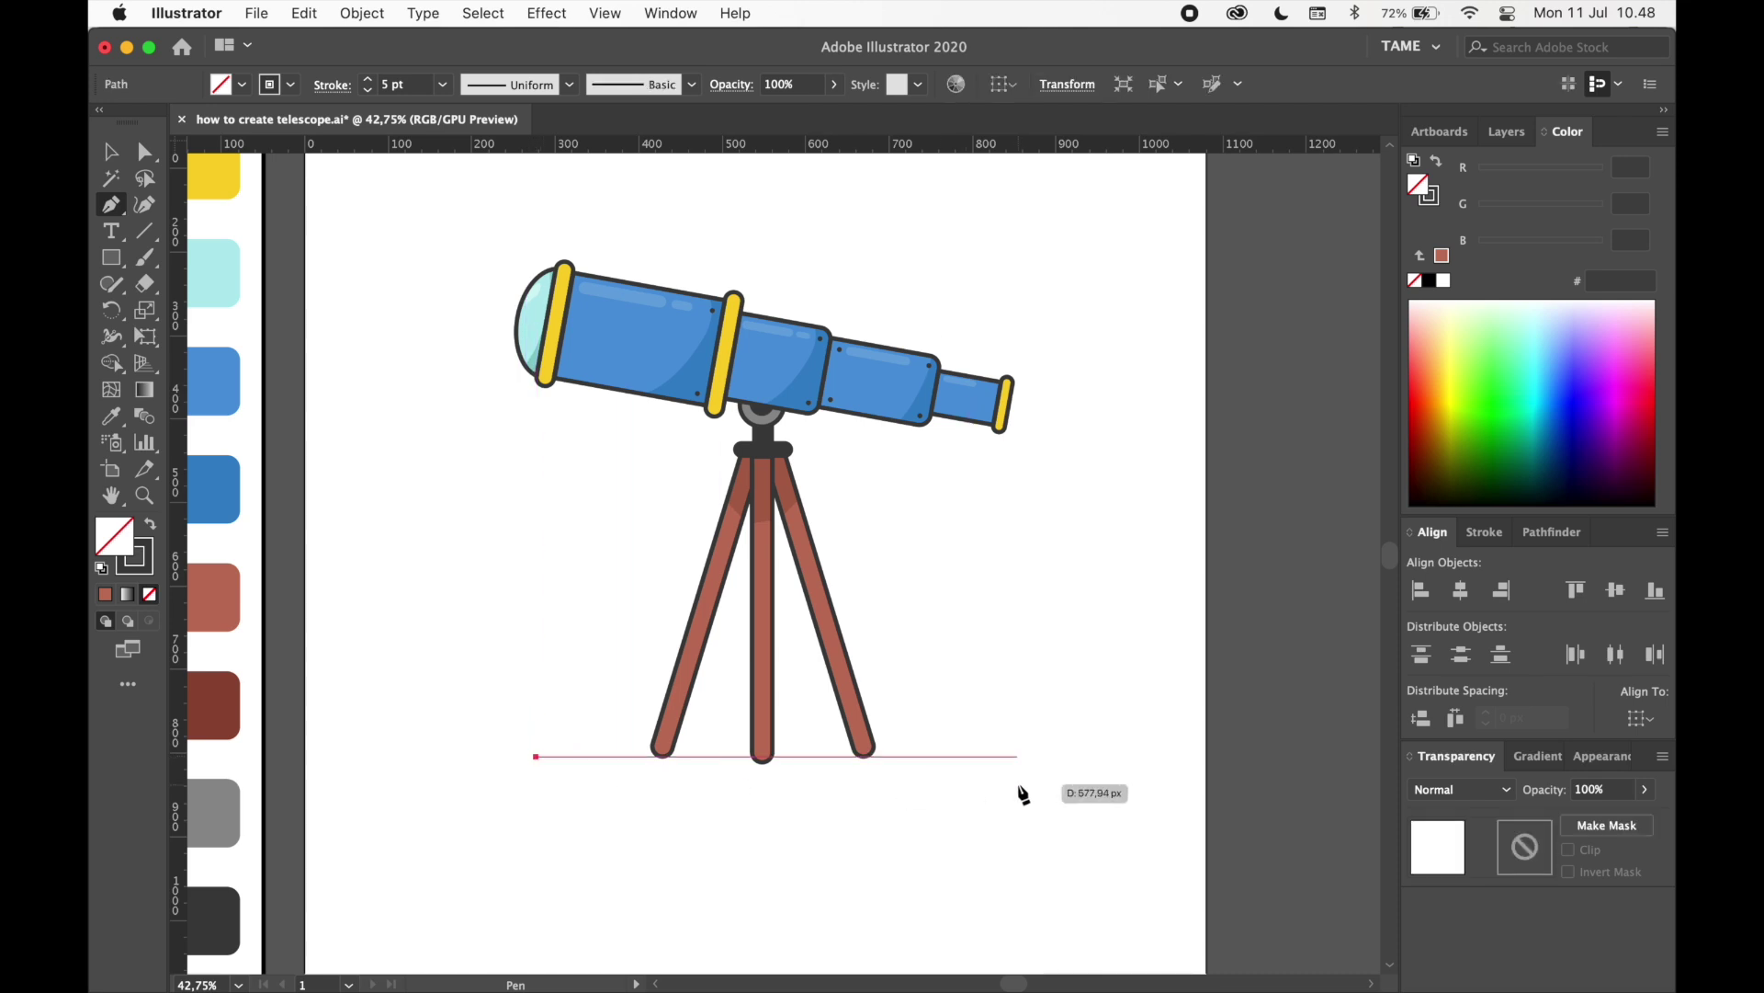
pyautogui.keyDown('shift'); pyautogui.click(1016, 791); pyautogui.keyUp('shift')
pyautogui.click(111, 151)
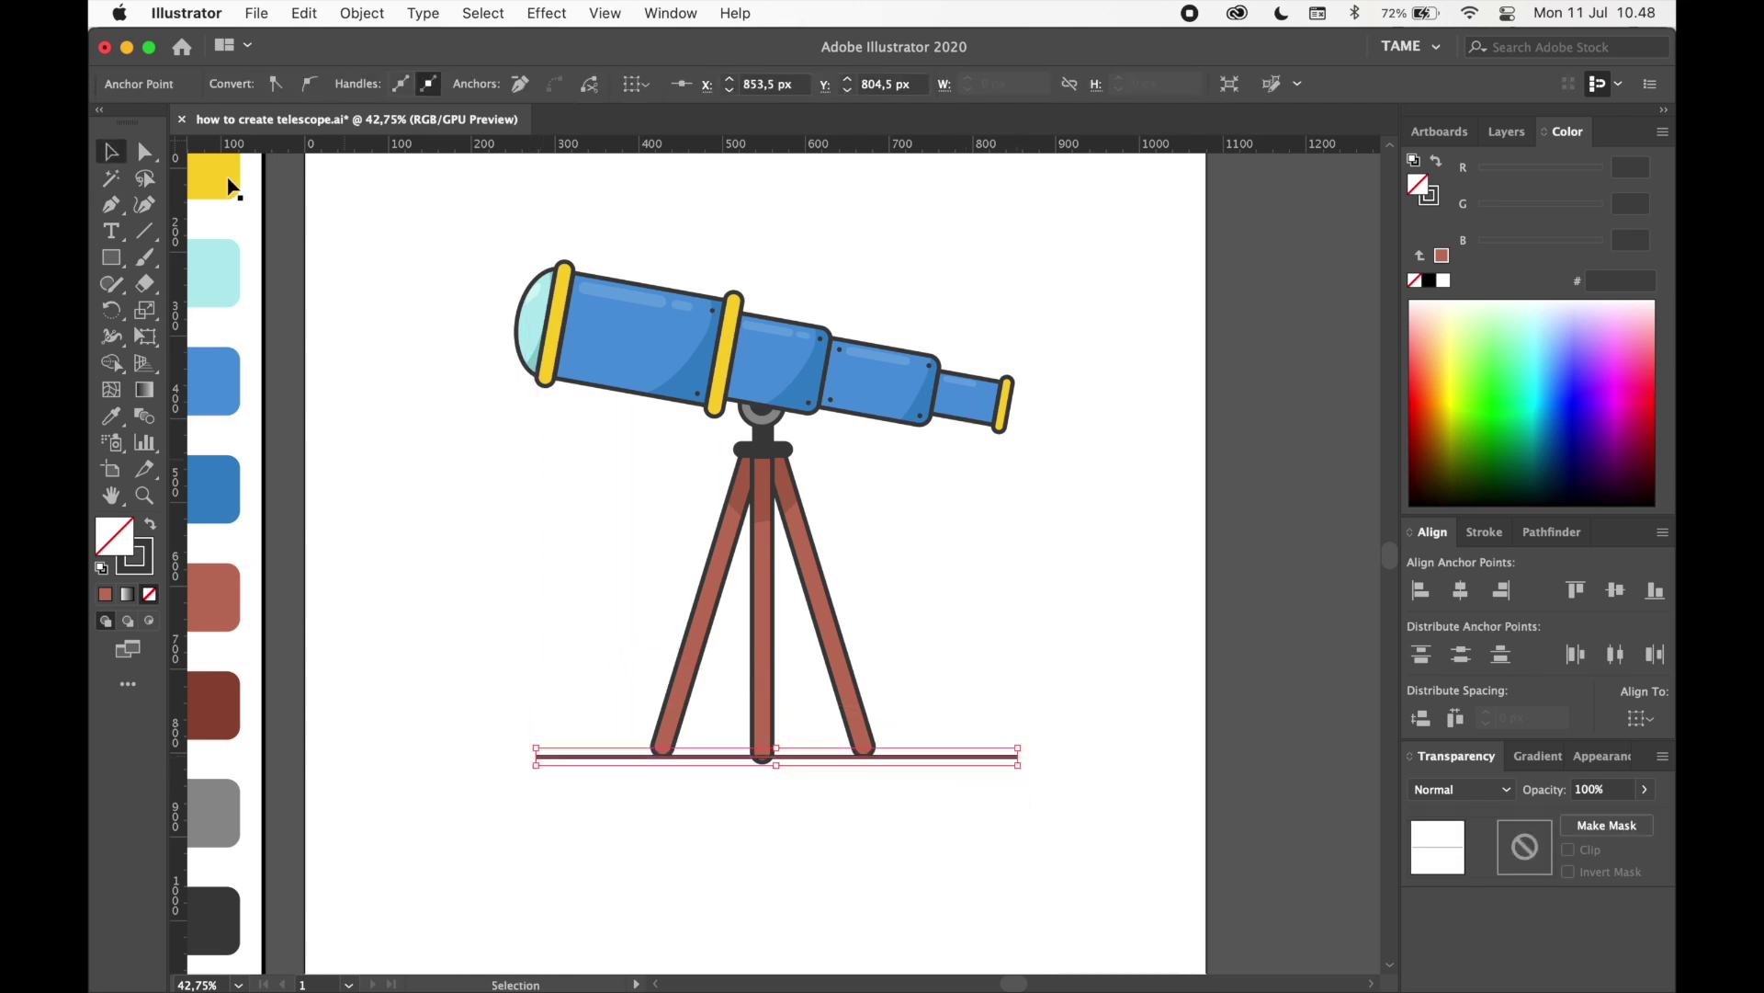
# - Set the ground line's stroke weight to 10 pt with round caps
pyautogui.click(1485, 532)
pyautogui.click(1493, 509)
pyautogui.click(1492, 508)
pyautogui.click(1492, 508)
pyautogui.click(1493, 508)
pyautogui.click(1493, 508)
pyautogui.click(1518, 541)
pyautogui.click(1006, 741)
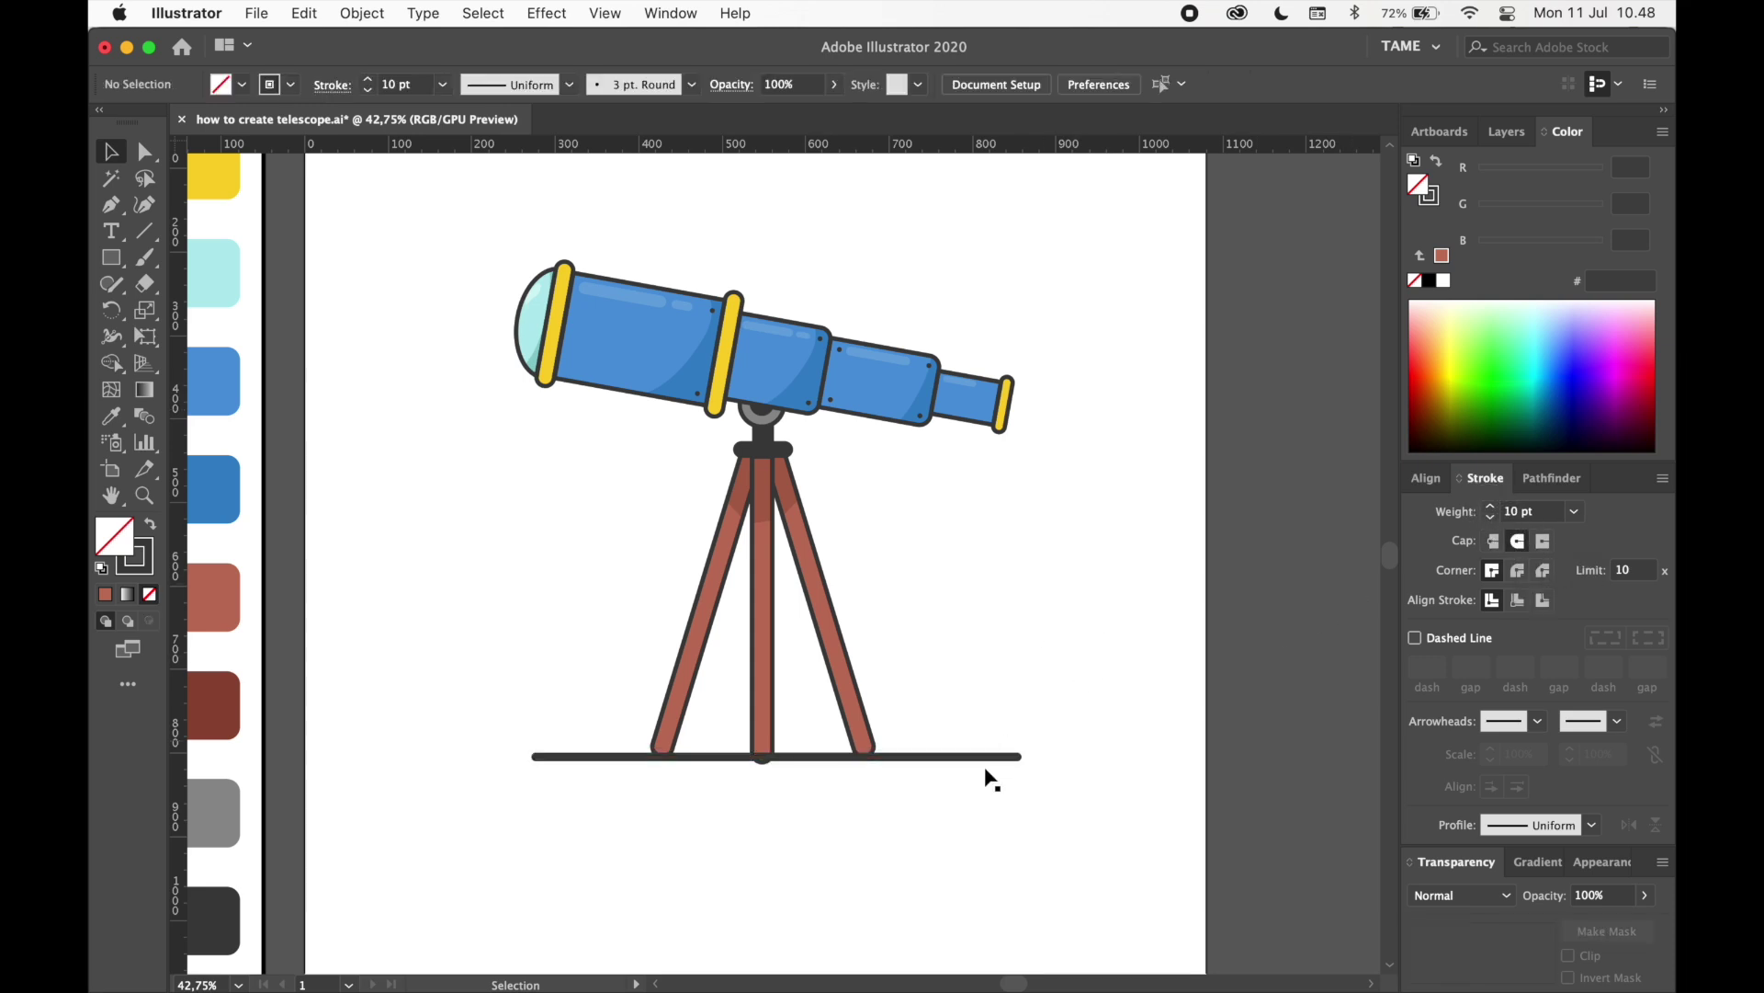
# - Nudge the ground line down until it sits just under the tripod's feet
pyautogui.click(984, 756)
pyautogui.press('Down')
pyautogui.press('Down')
pyautogui.press('Down')
pyautogui.press('Down')
pyautogui.press('Down')
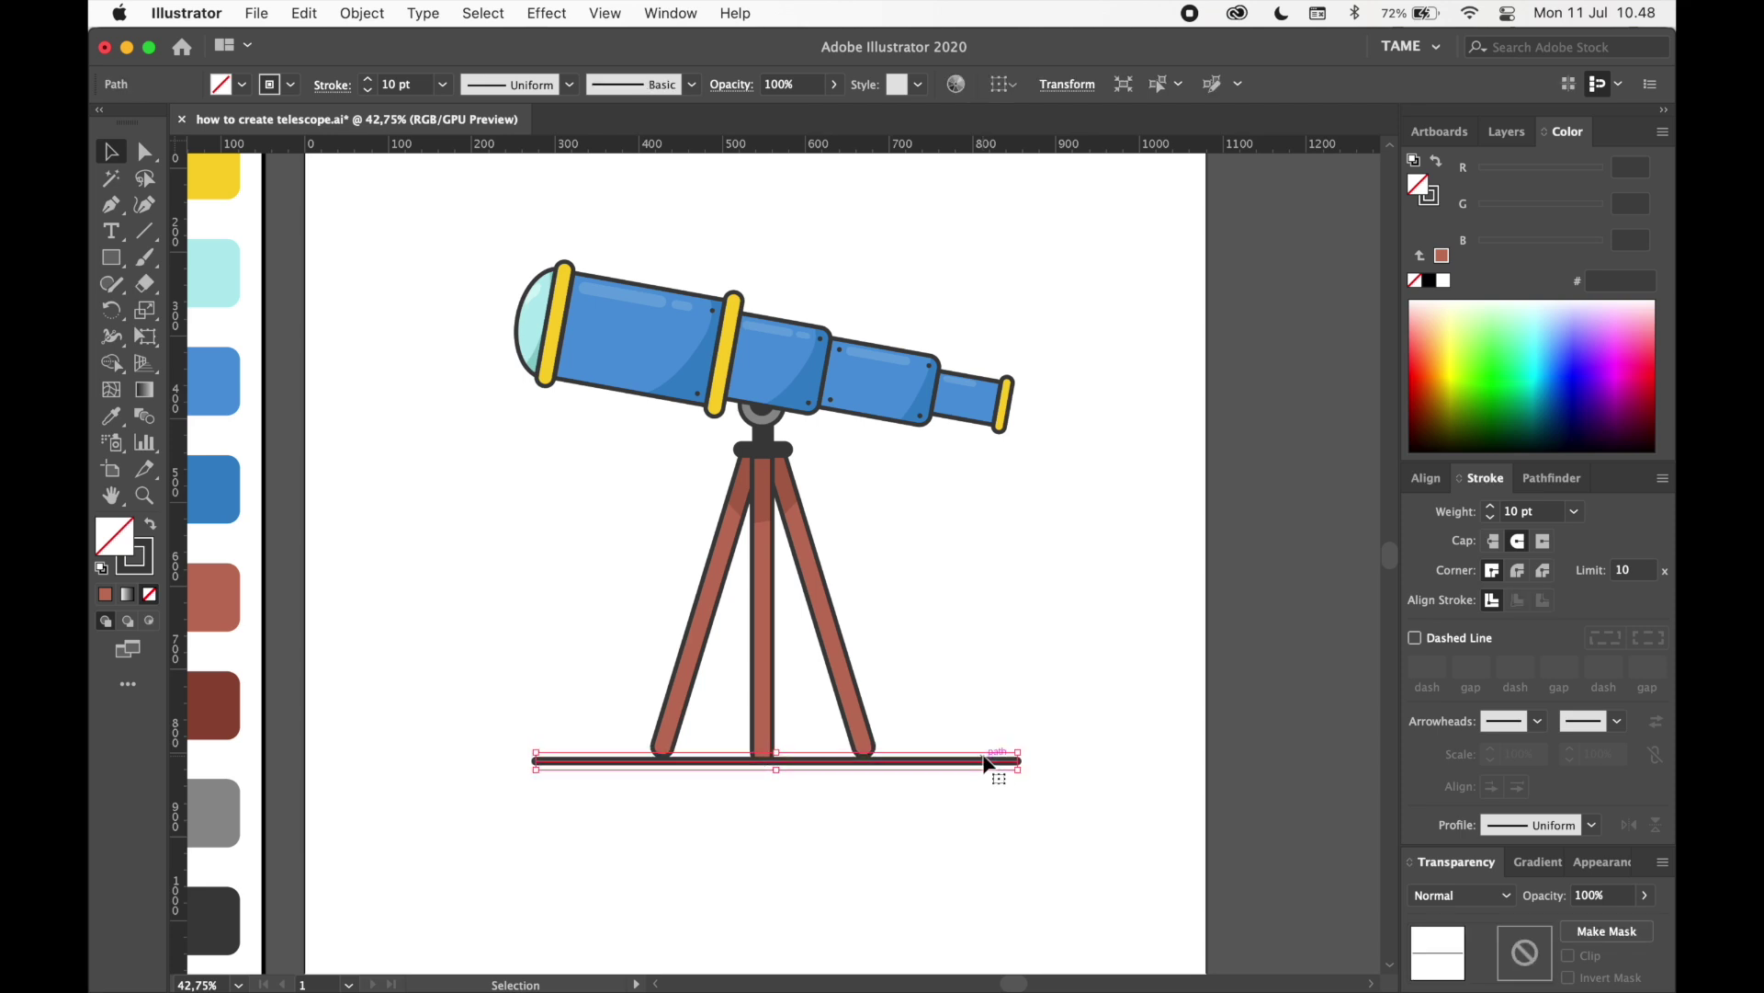
pyautogui.press('Down')
pyautogui.click(1049, 649)
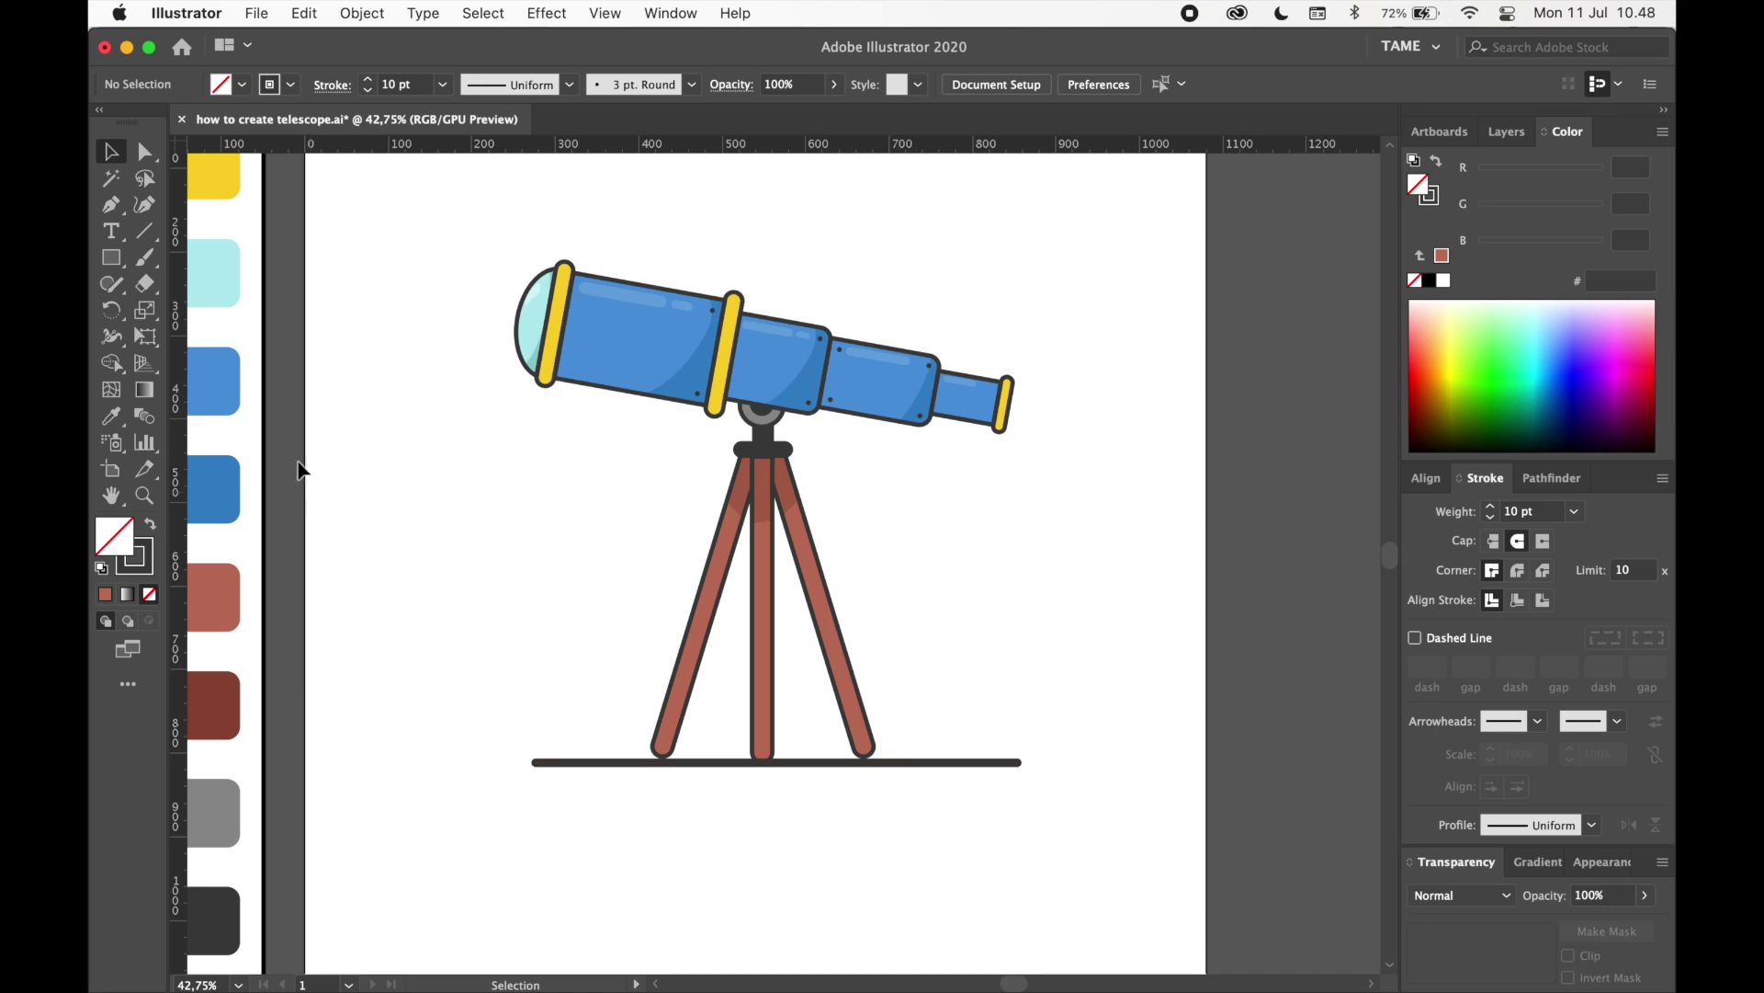
# - Draw a short ground dash beyond the long line's left end and a shorter one beyond its right end
pyautogui.click(112, 204)
pyautogui.moveTo(472, 762); pyautogui.dragTo(1046, 767)
pyautogui.press('v')
pyautogui.click(505, 693)
pyautogui.click(1117, 770)
pyautogui.click(1091, 762)
pyautogui.click(1101, 757)
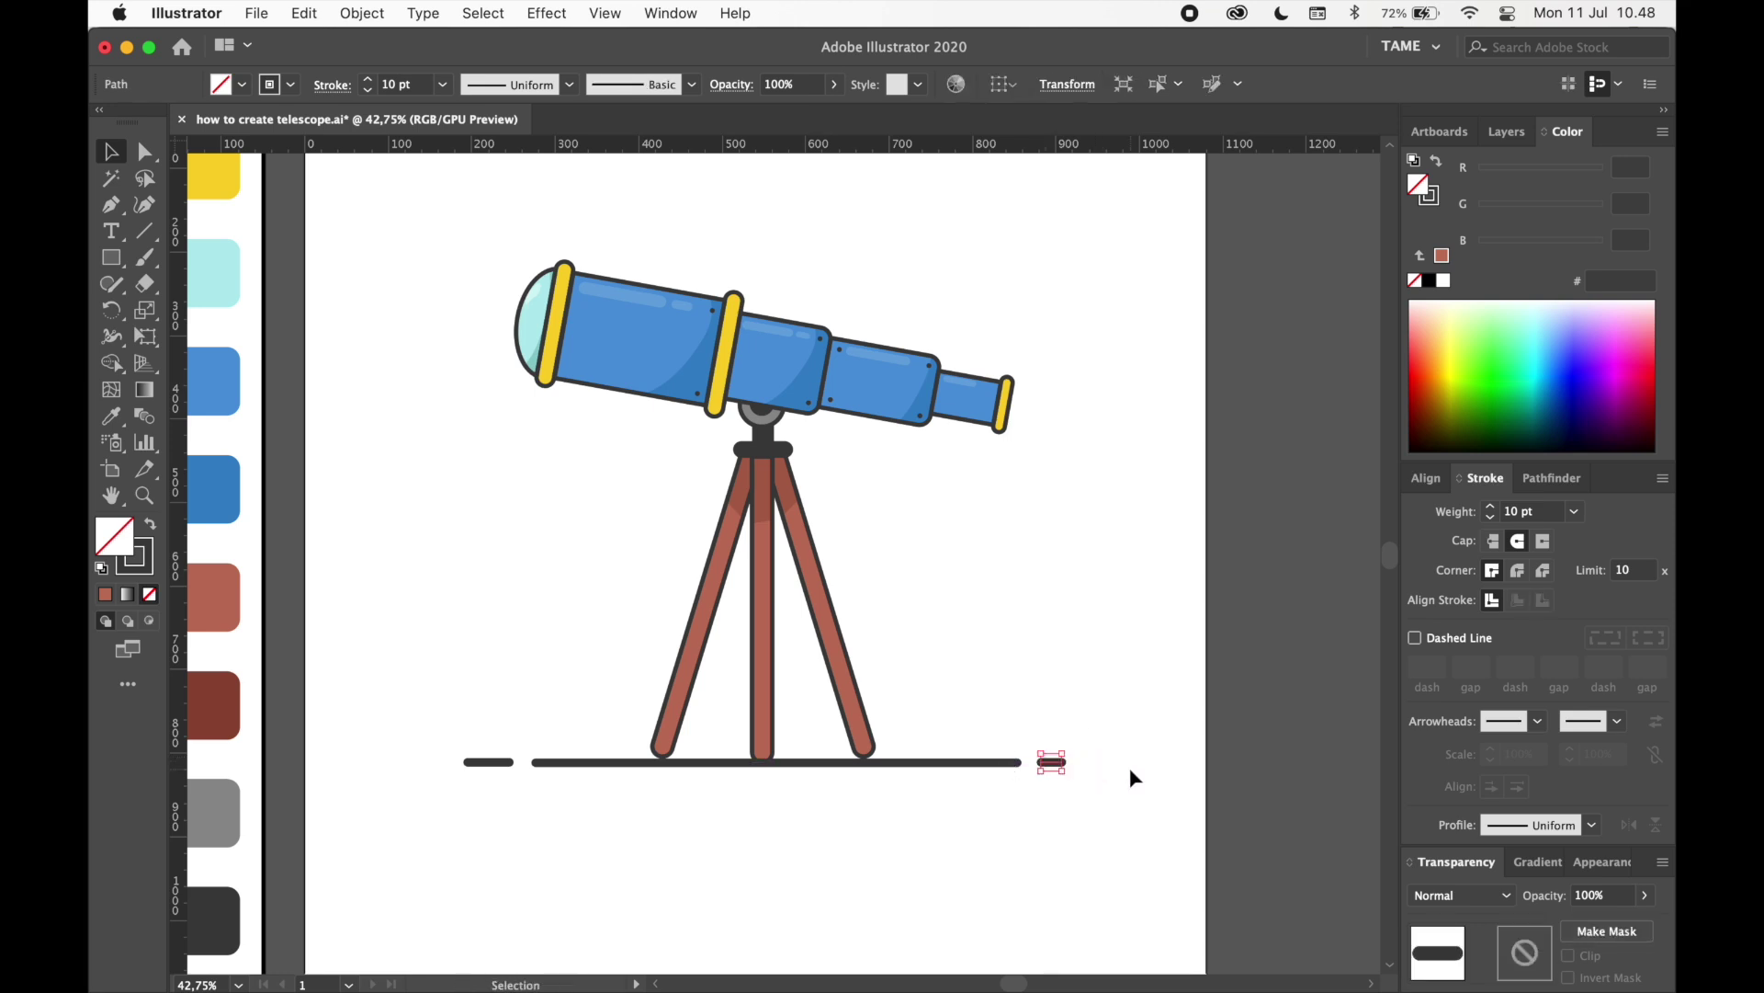
pyautogui.click(1129, 768)
pyautogui.moveTo(1129, 768); pyautogui.dragTo(1105, 709)
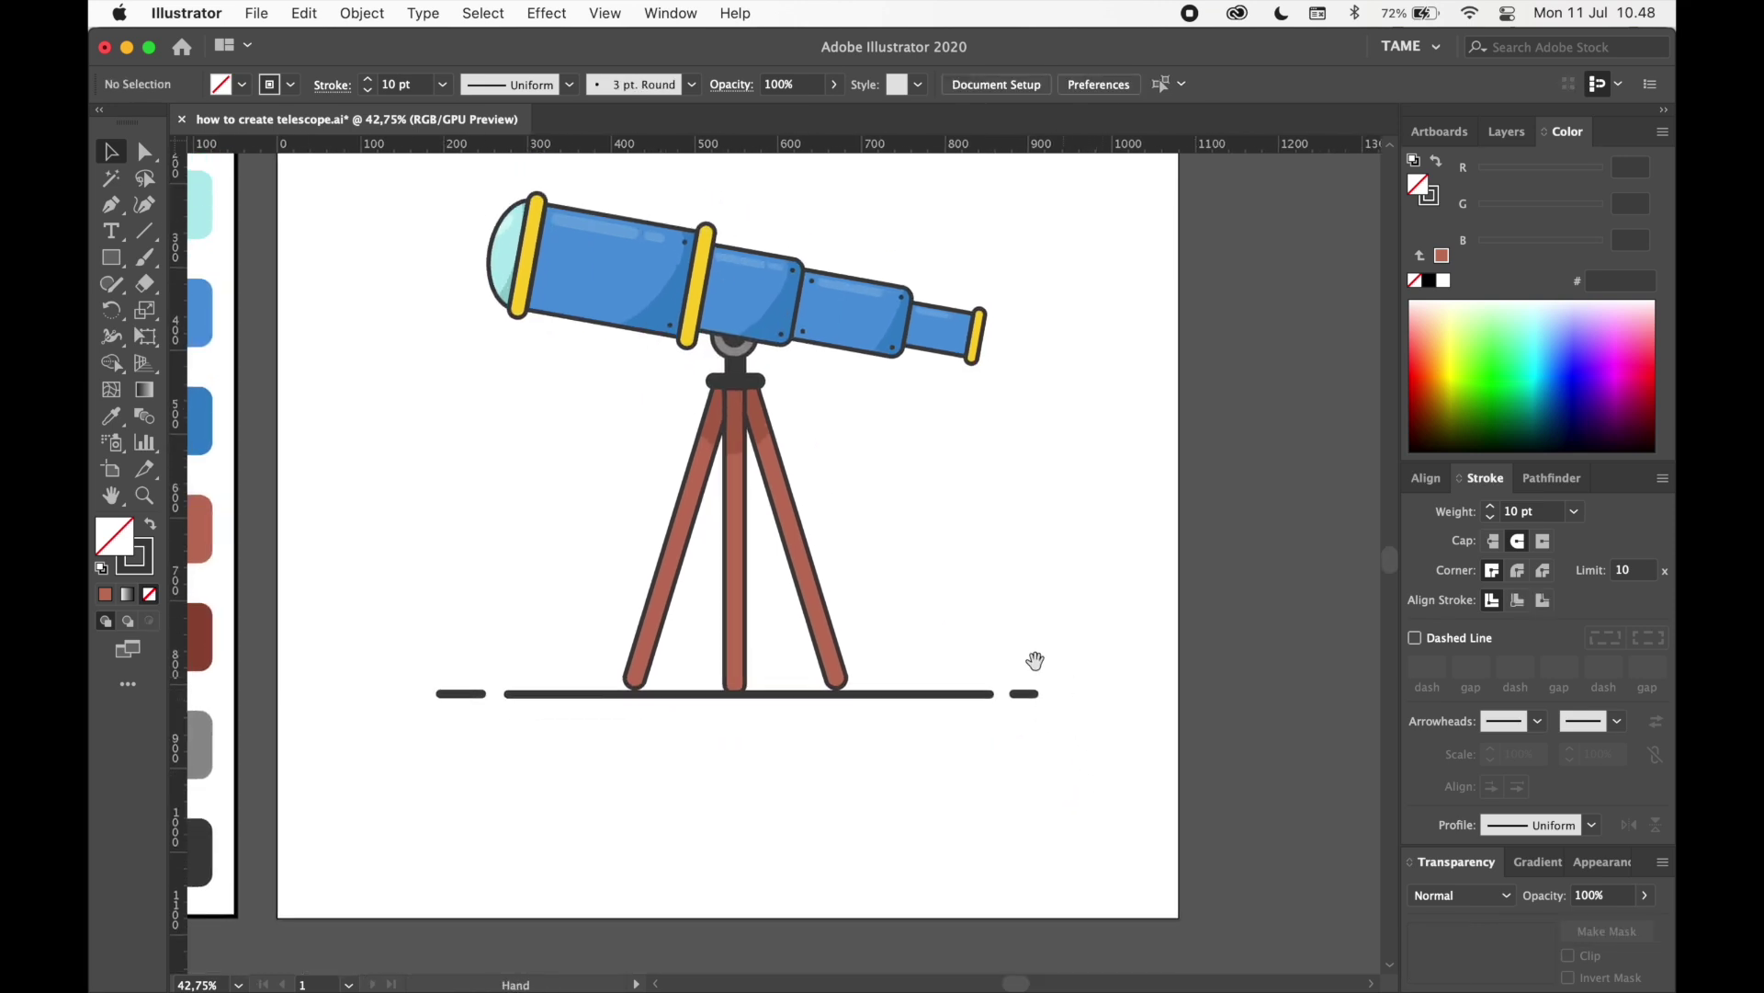
# - Select the tripod parts together with the telescope tube and group them
pyautogui.moveTo(775, 612); pyautogui.dragTo(656, 583)
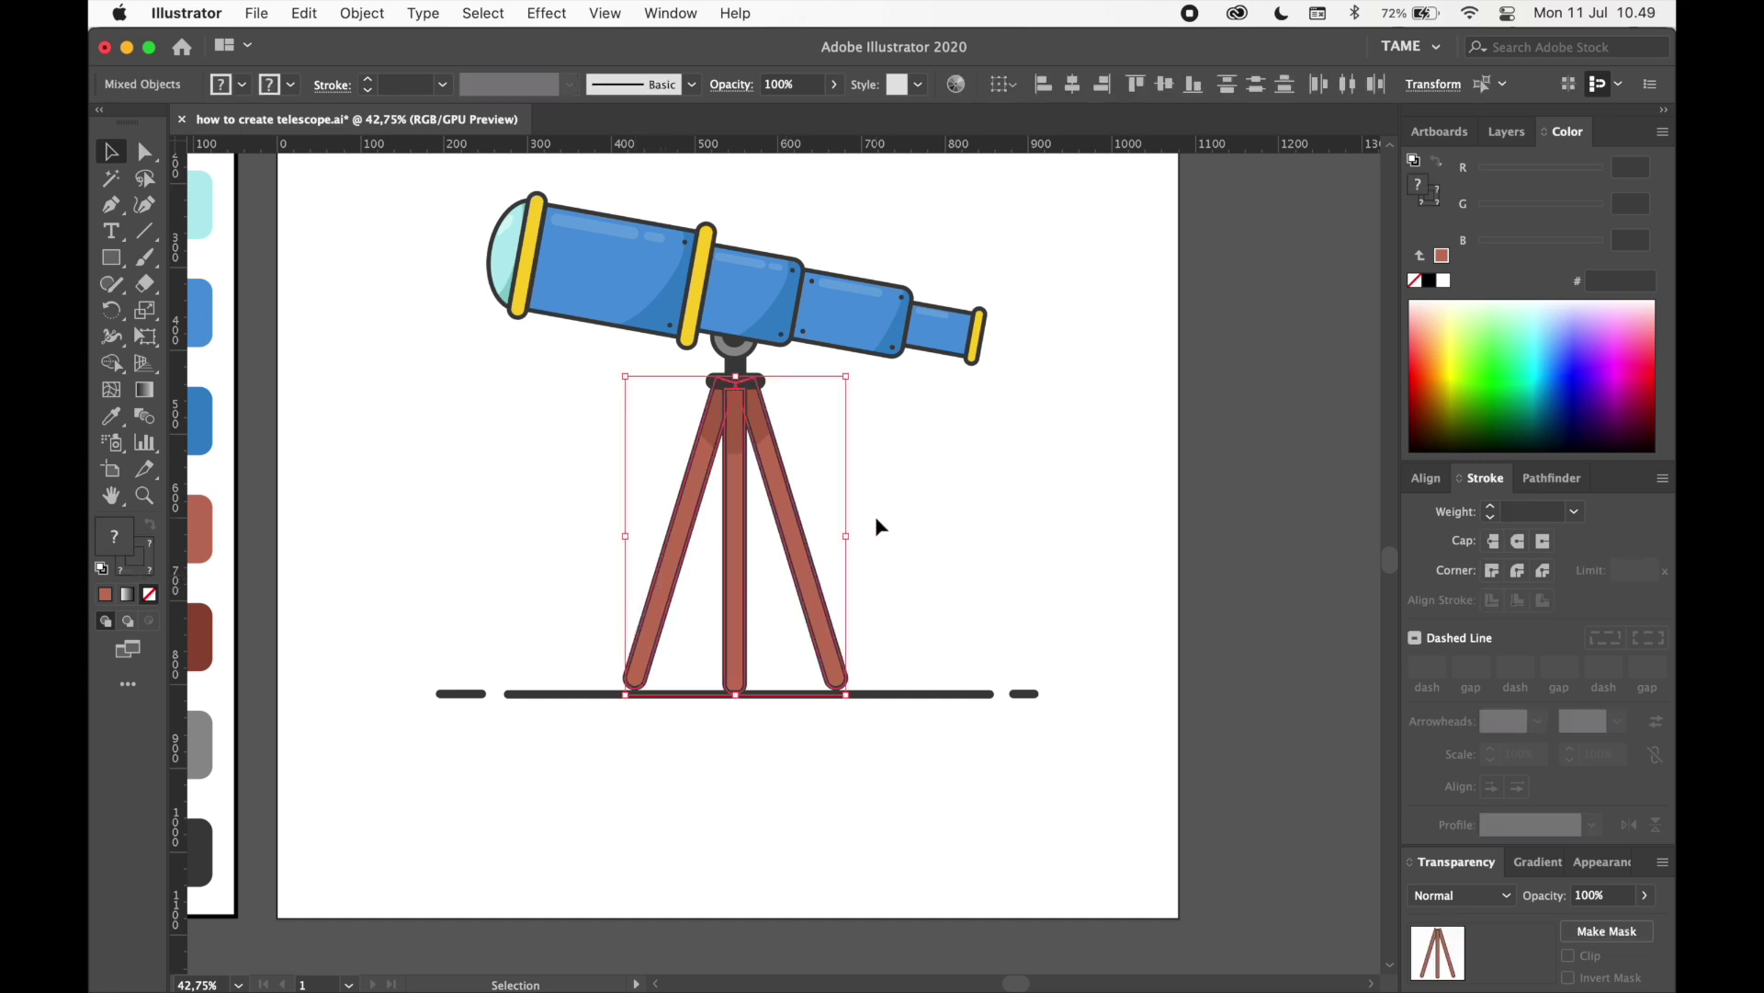
pyautogui.moveTo(952, 533); pyautogui.dragTo(653, 381)
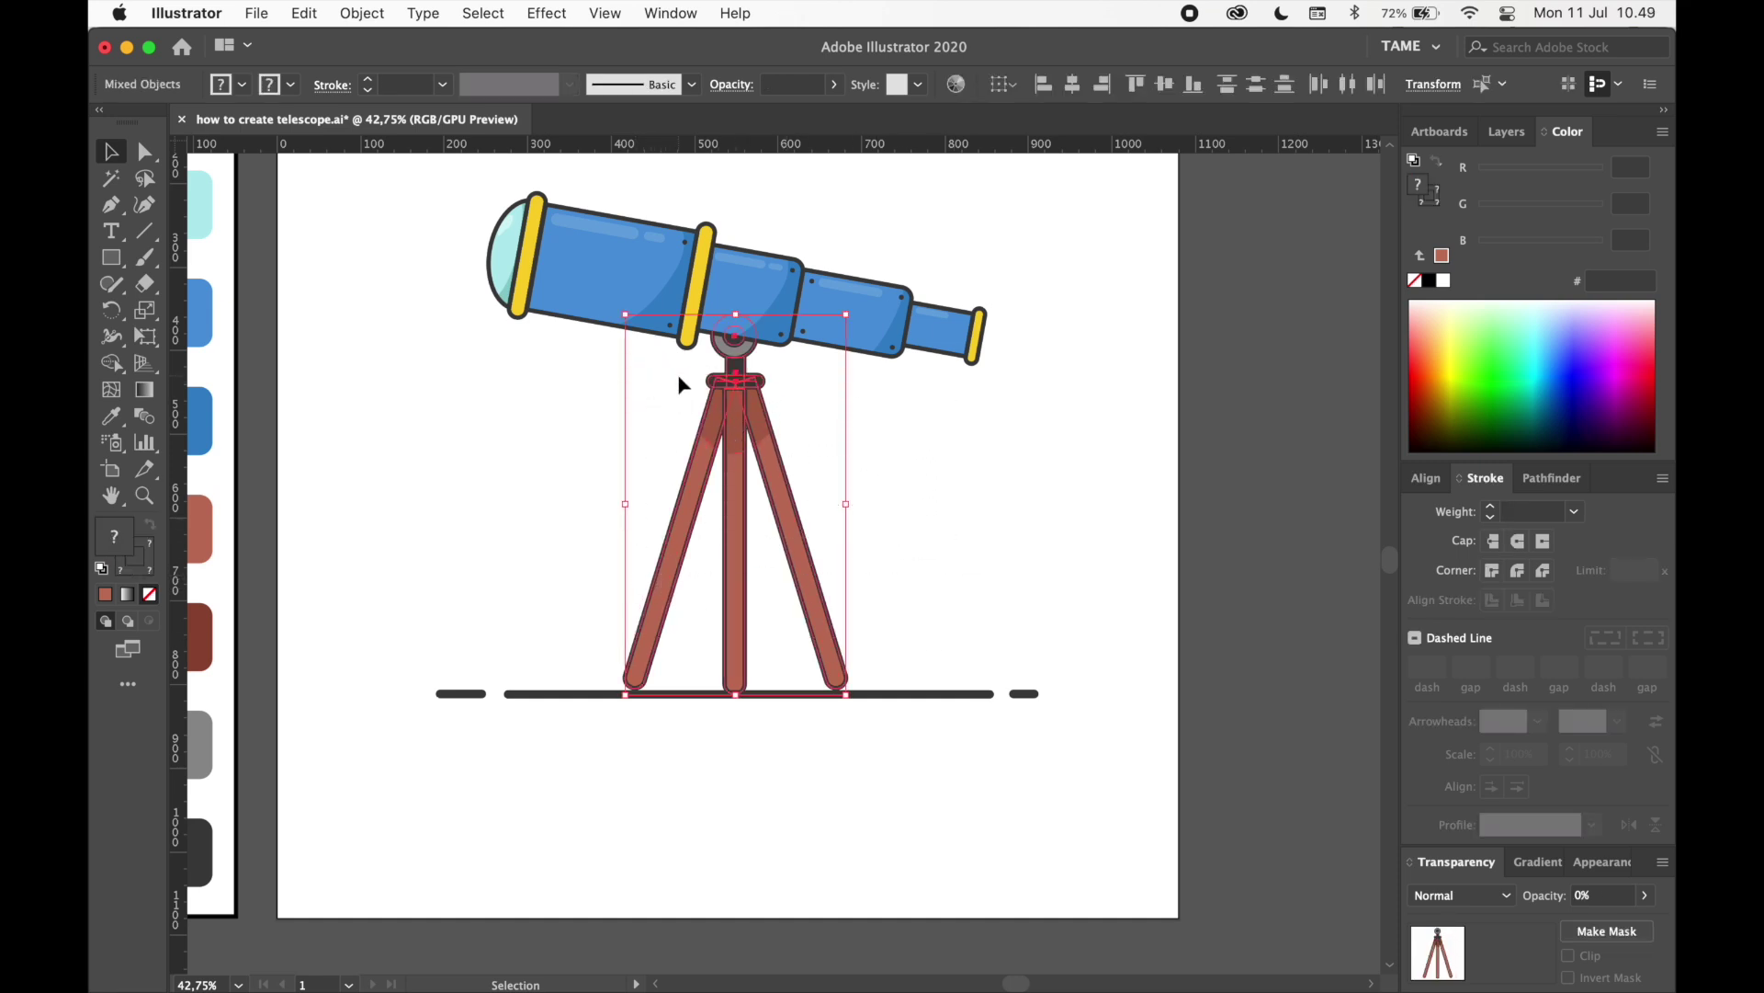
pyautogui.keyDown('shift'); pyautogui.click(736, 348); pyautogui.keyUp('shift')
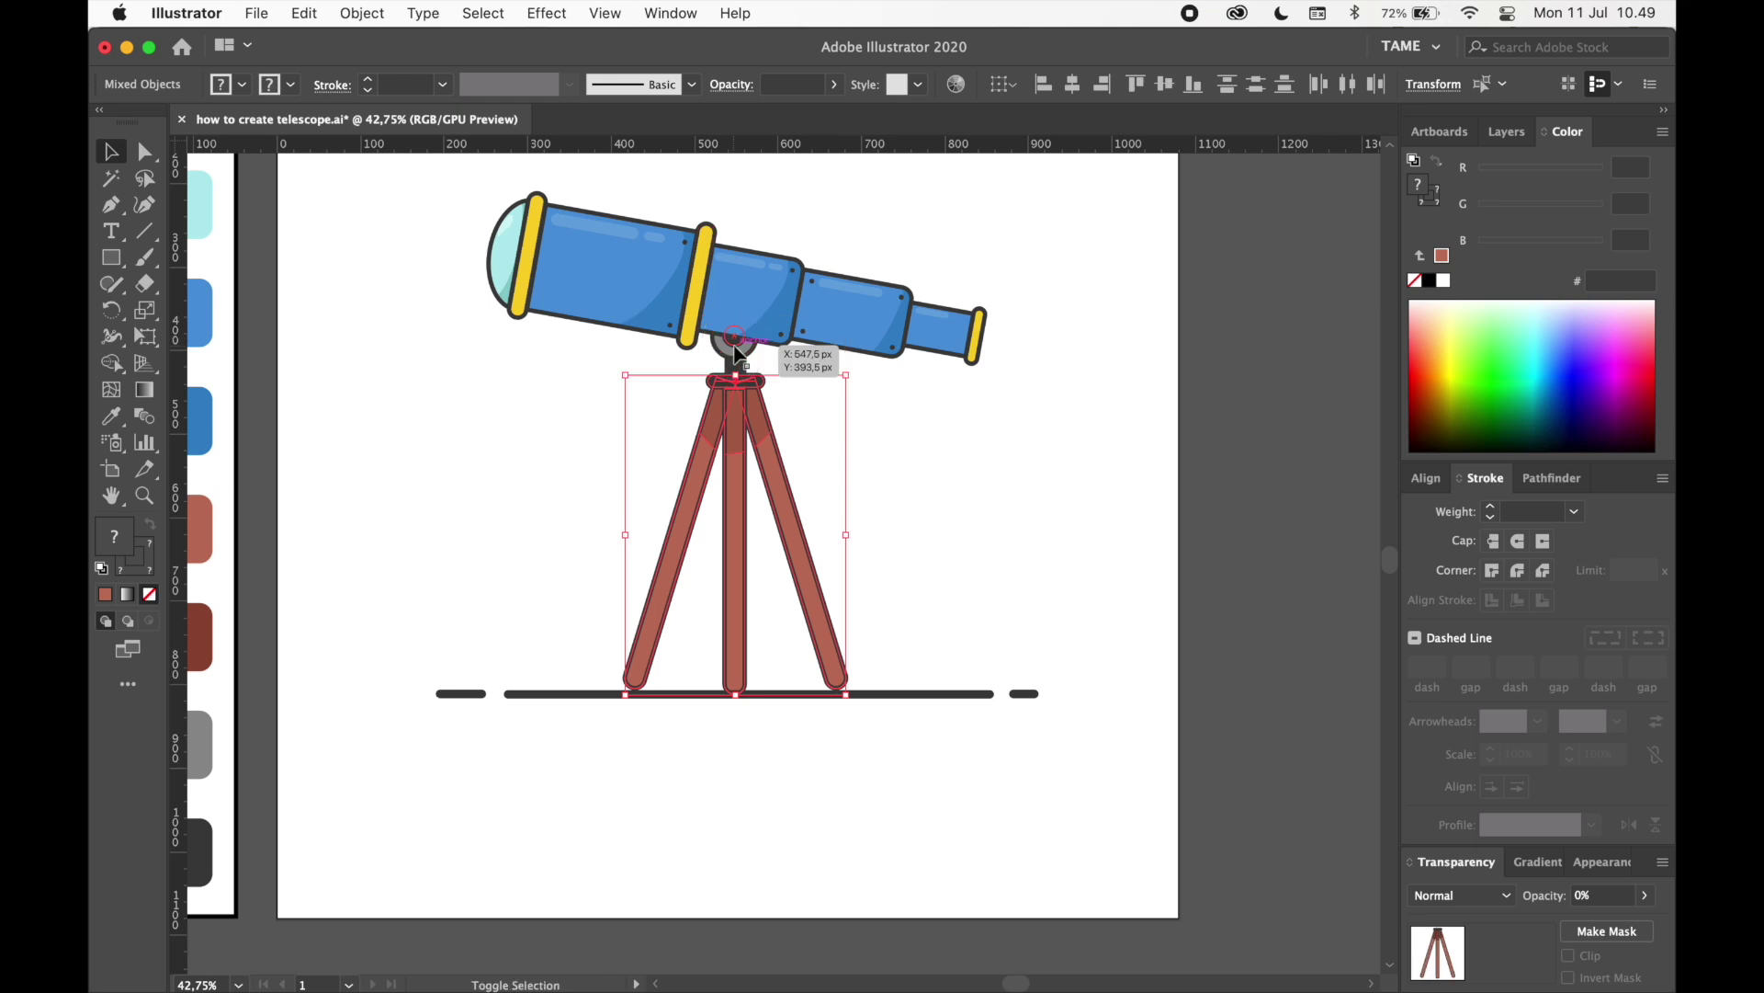
pyautogui.keyDown('shift'); pyautogui.click(519, 229); pyautogui.keyUp('shift')
pyautogui.press('super+g')
pyautogui.click(1073, 553)
pyautogui.moveTo(1075, 538); pyautogui.dragTo(1048, 599)
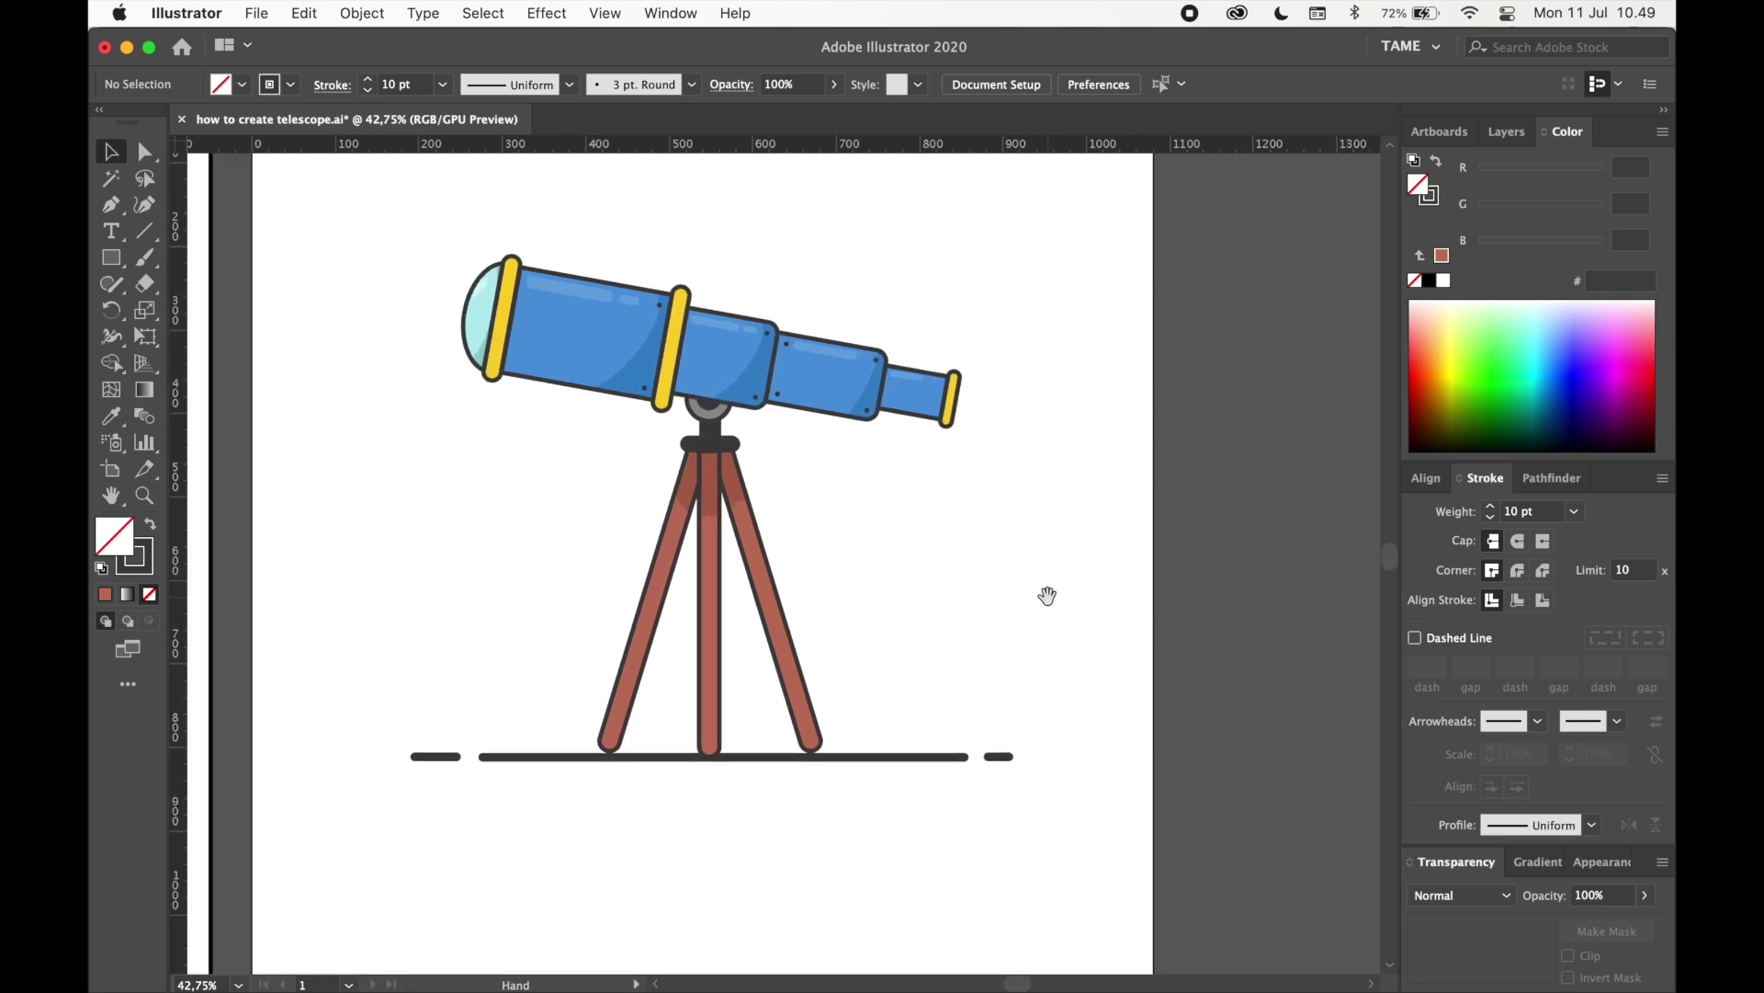
# - Select the telescope, tripod and ground lines together and move them slightly down on the artboard
pyautogui.scroll(-3, 1035, 627)
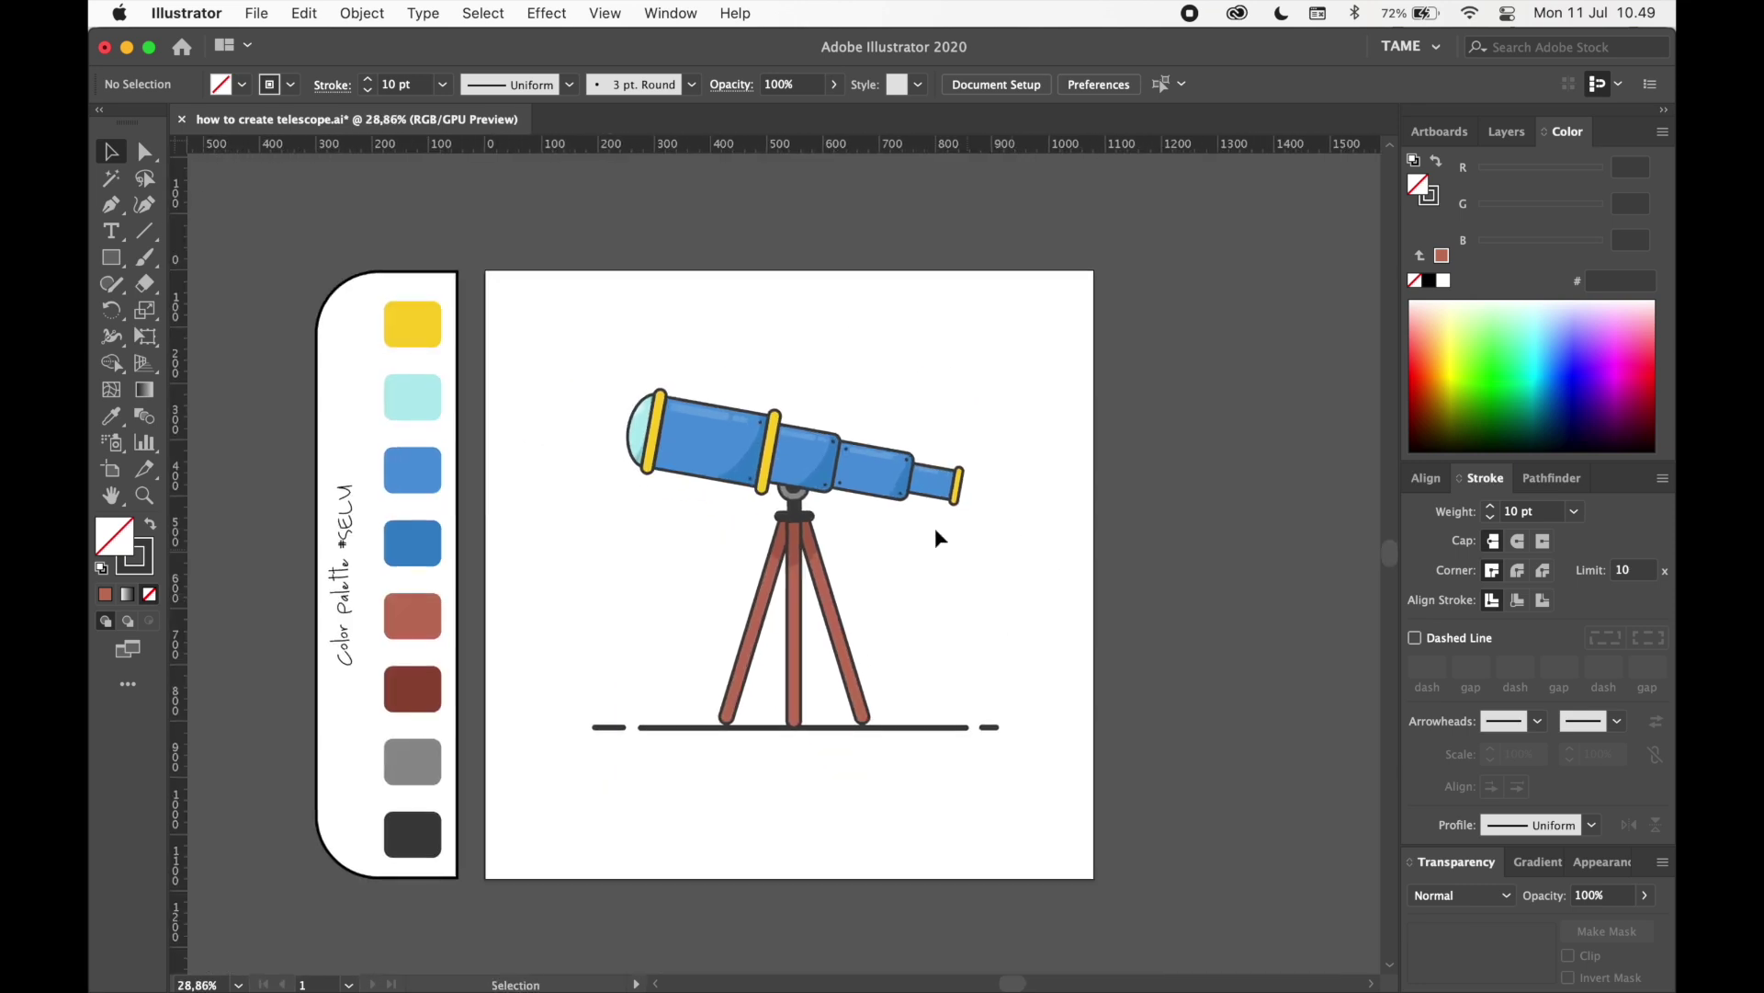
pyautogui.moveTo(1101, 816); pyautogui.dragTo(547, 367)
pyautogui.moveTo(749, 451); pyautogui.dragTo(751, 462)
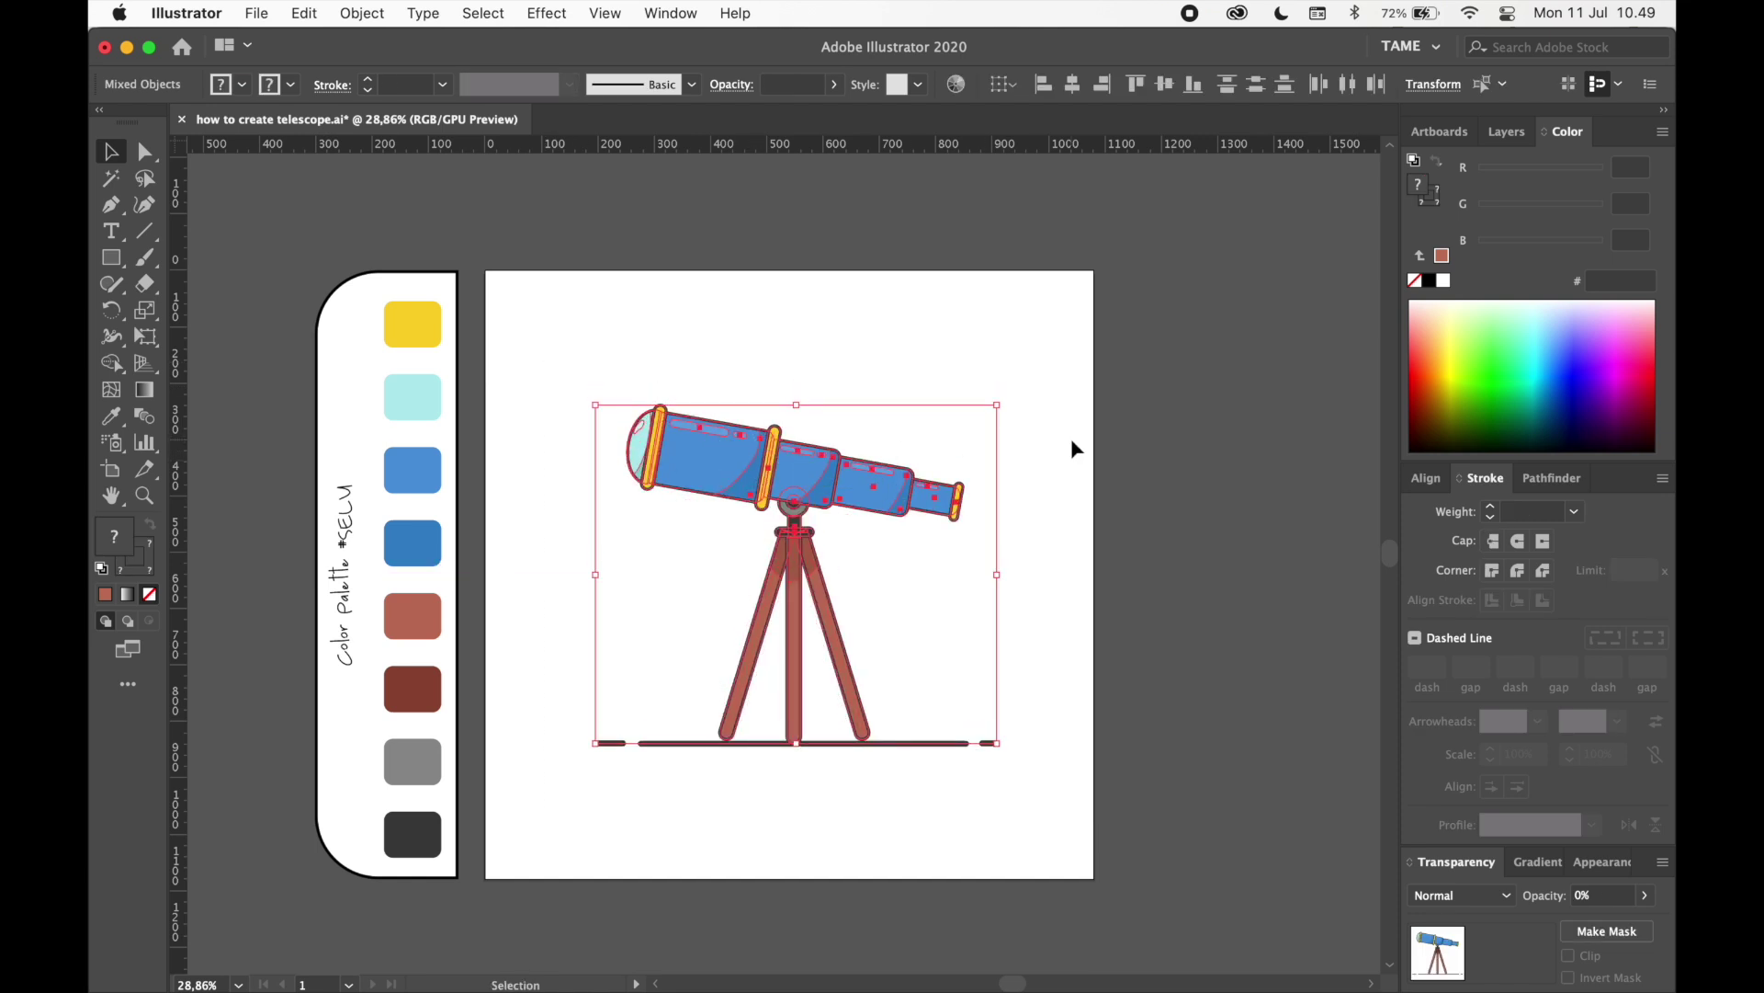
pyautogui.click(1033, 461)
pyautogui.scroll(3, 1029, 459)
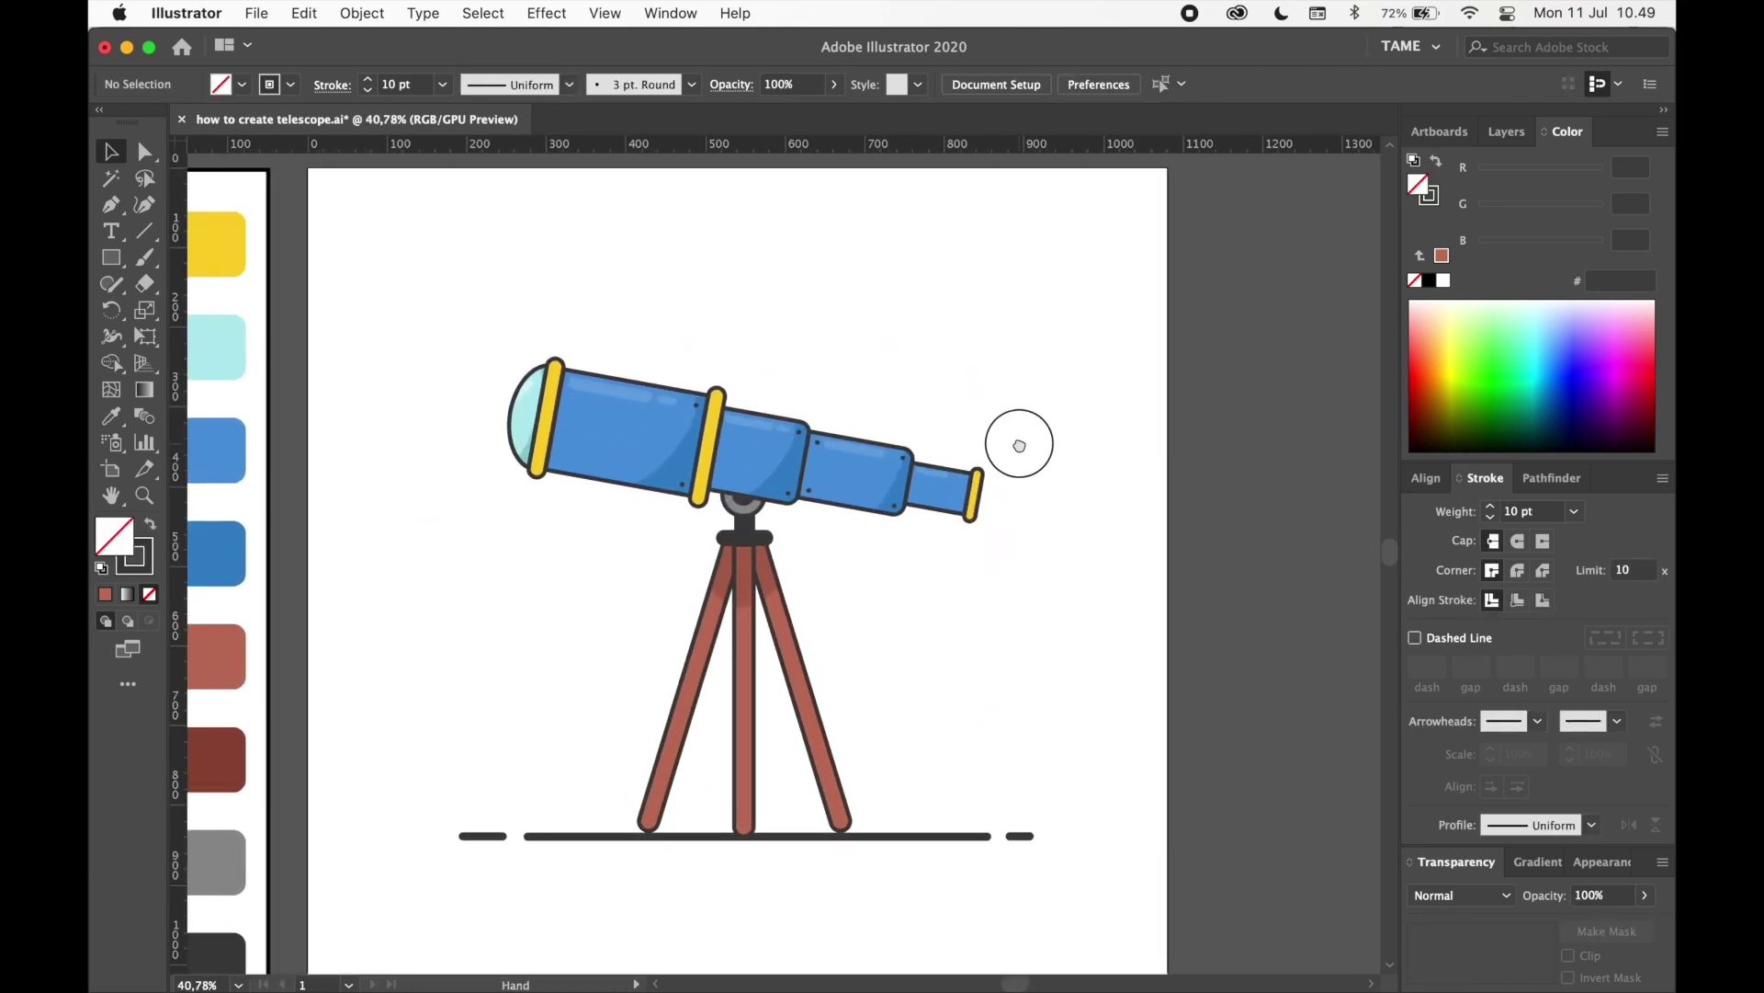
# - Draw a small five-pointed star with the Star tool left of the tripod, above the short left ground dash
pyautogui.moveTo(110, 269); pyautogui.dragTo(230, 363)
pyautogui.press('space')
pyautogui.moveTo(450, 556); pyautogui.dragTo(559, 476)
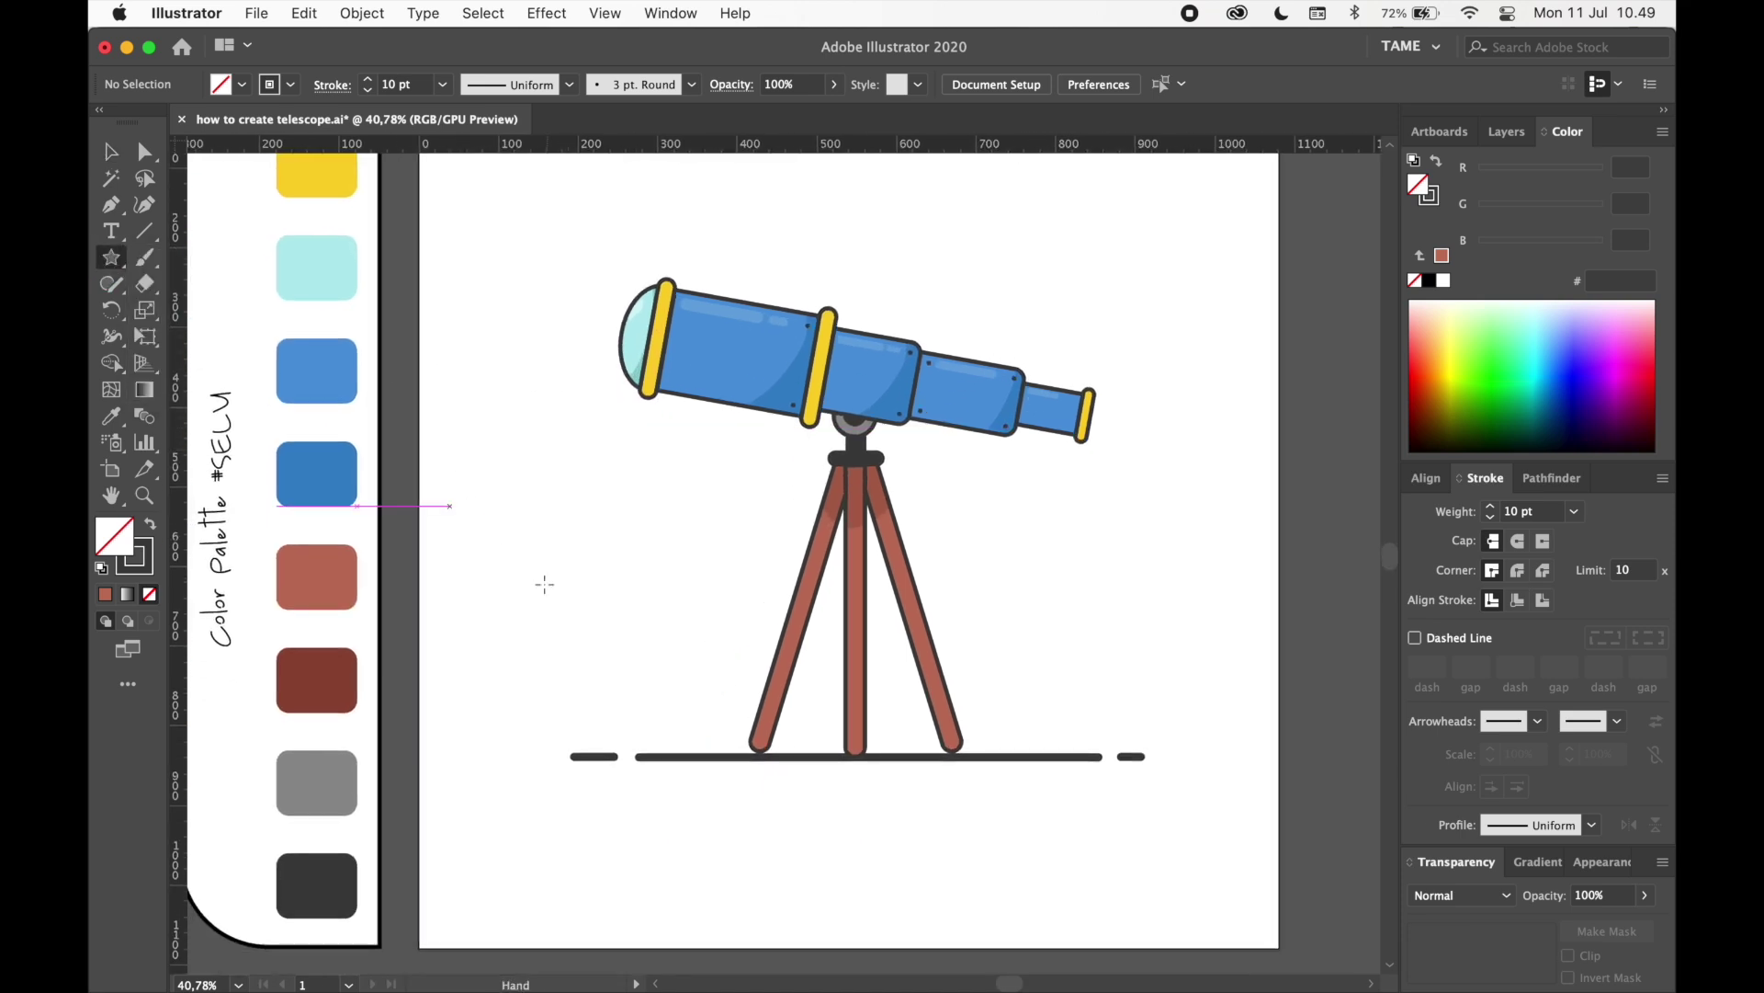
pyautogui.scroll(2, 555, 667)
pyautogui.moveTo(542, 637); pyautogui.dragTo(563, 664)
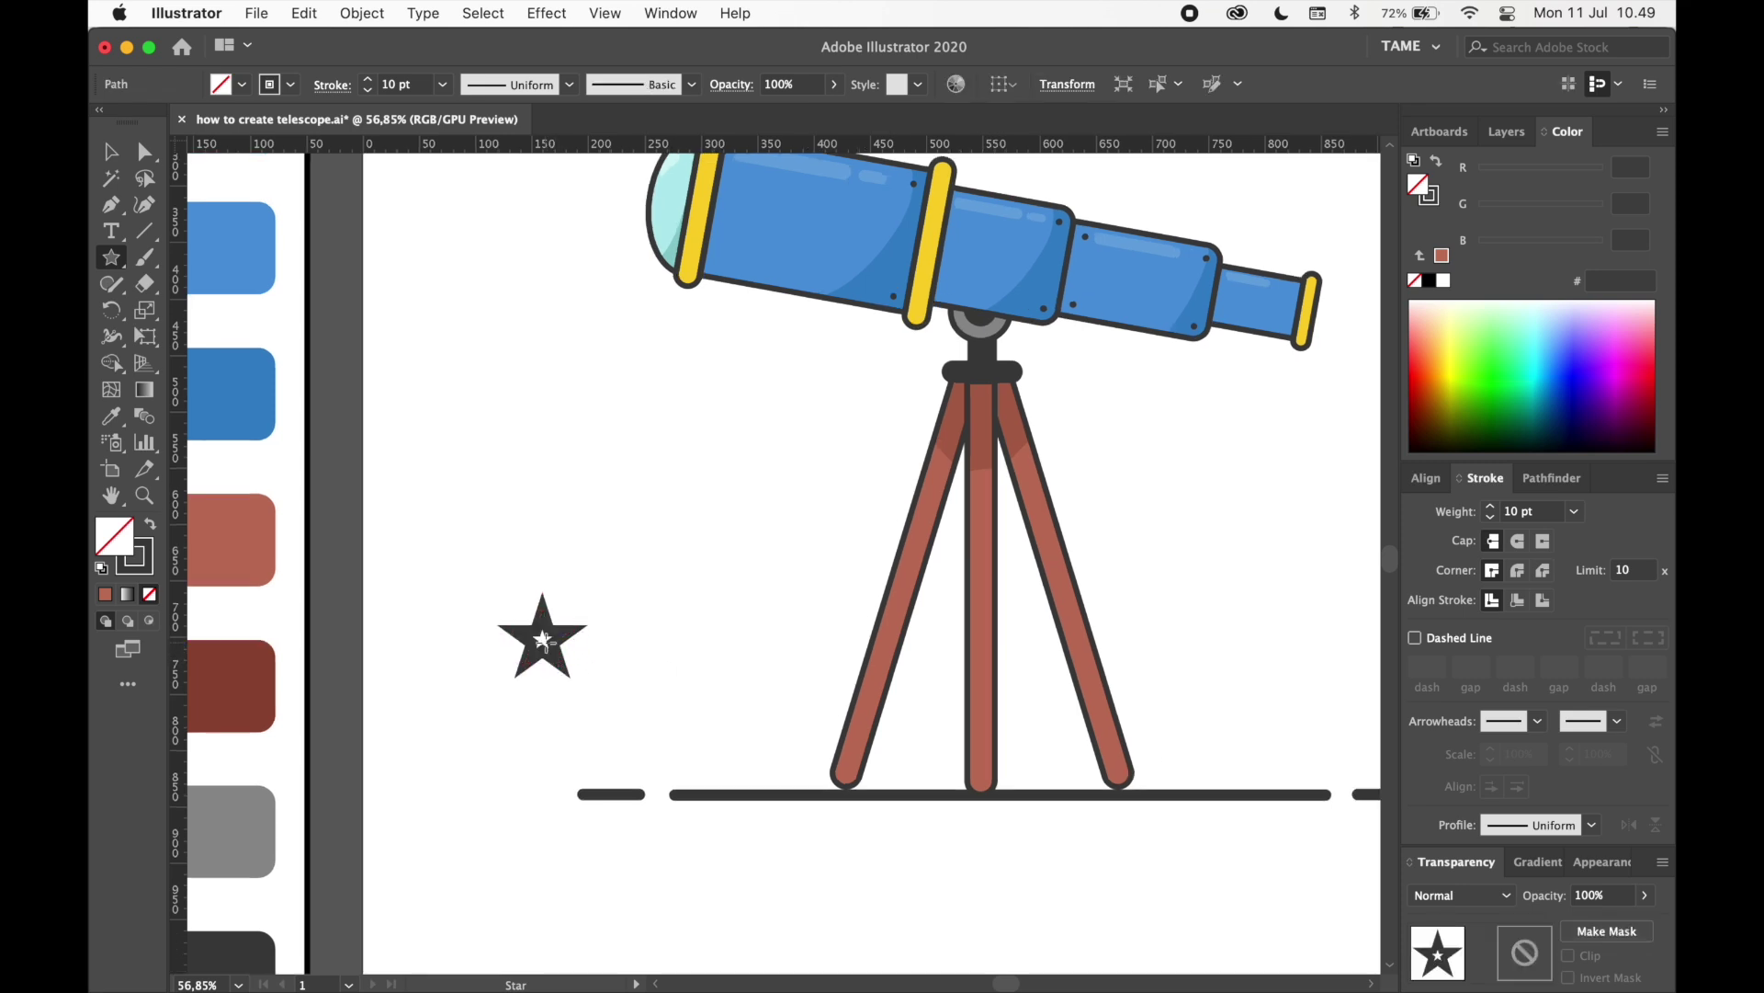
pyautogui.scroll(3, 552, 655)
# - Give the star's stroke round corner joins and fill it with the same dark gray, 3F3F3F
pyautogui.click(1517, 570)
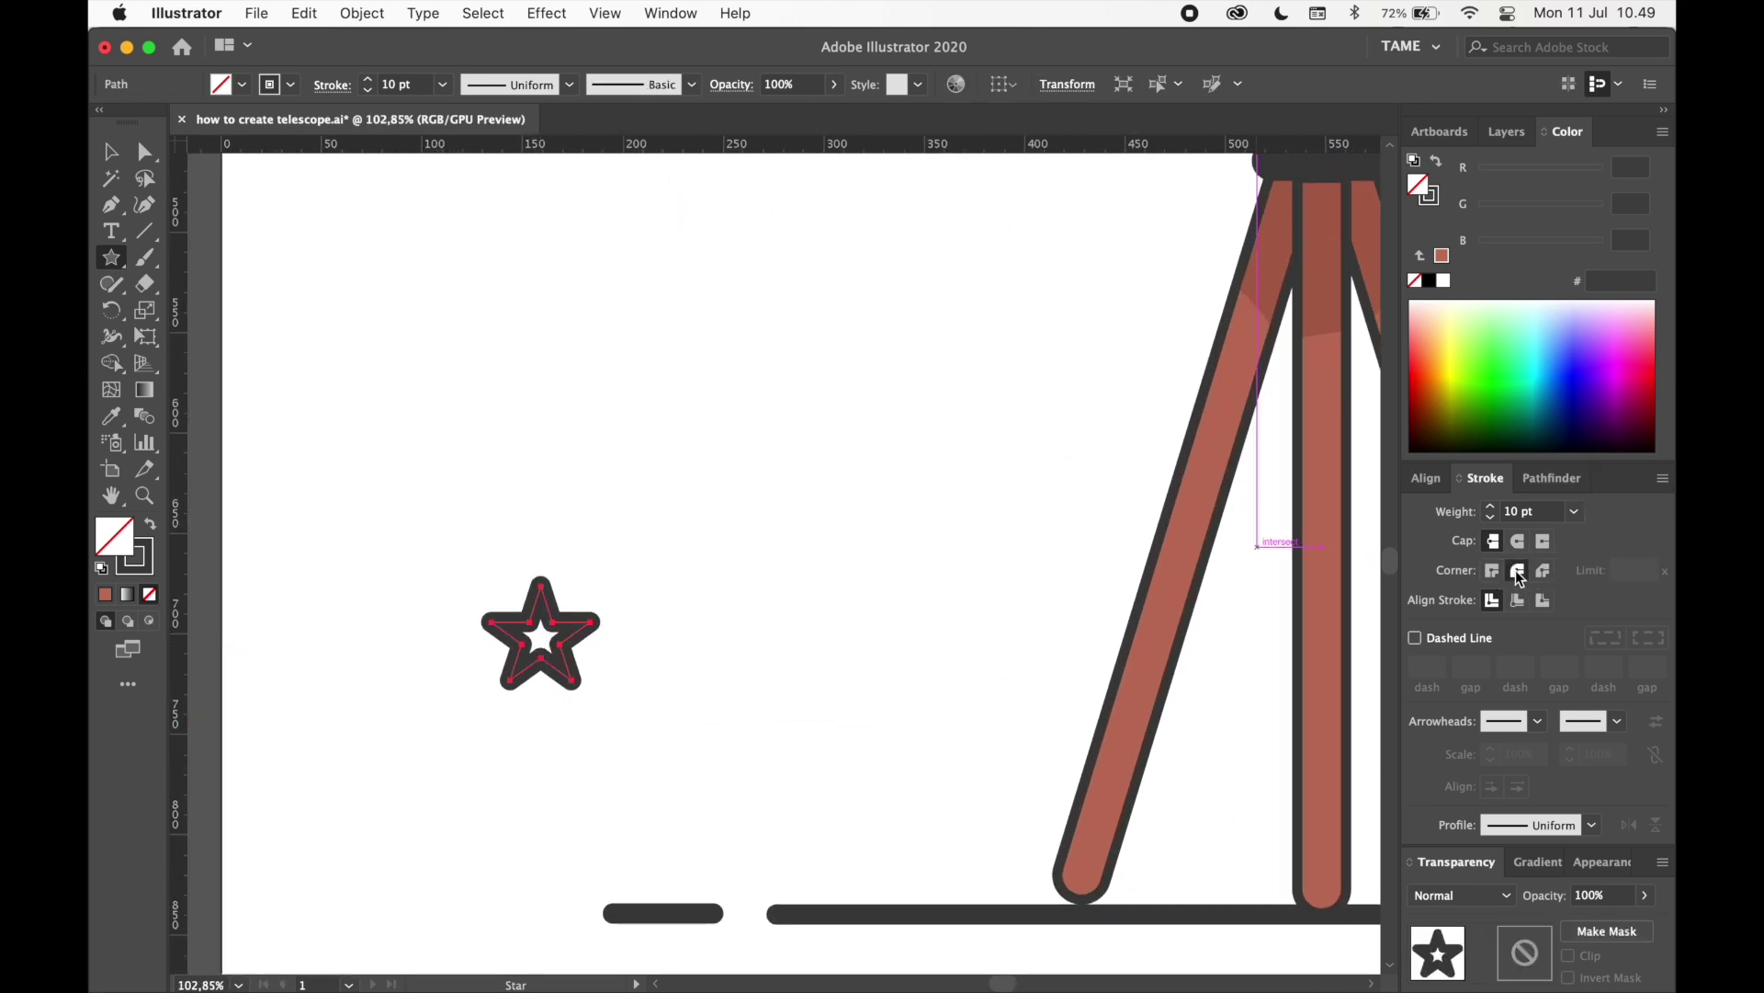
pyautogui.click(127, 549)
pyautogui.moveTo(141, 559); pyautogui.dragTo(131, 544)
pyautogui.click(104, 152)
pyautogui.click(796, 458)
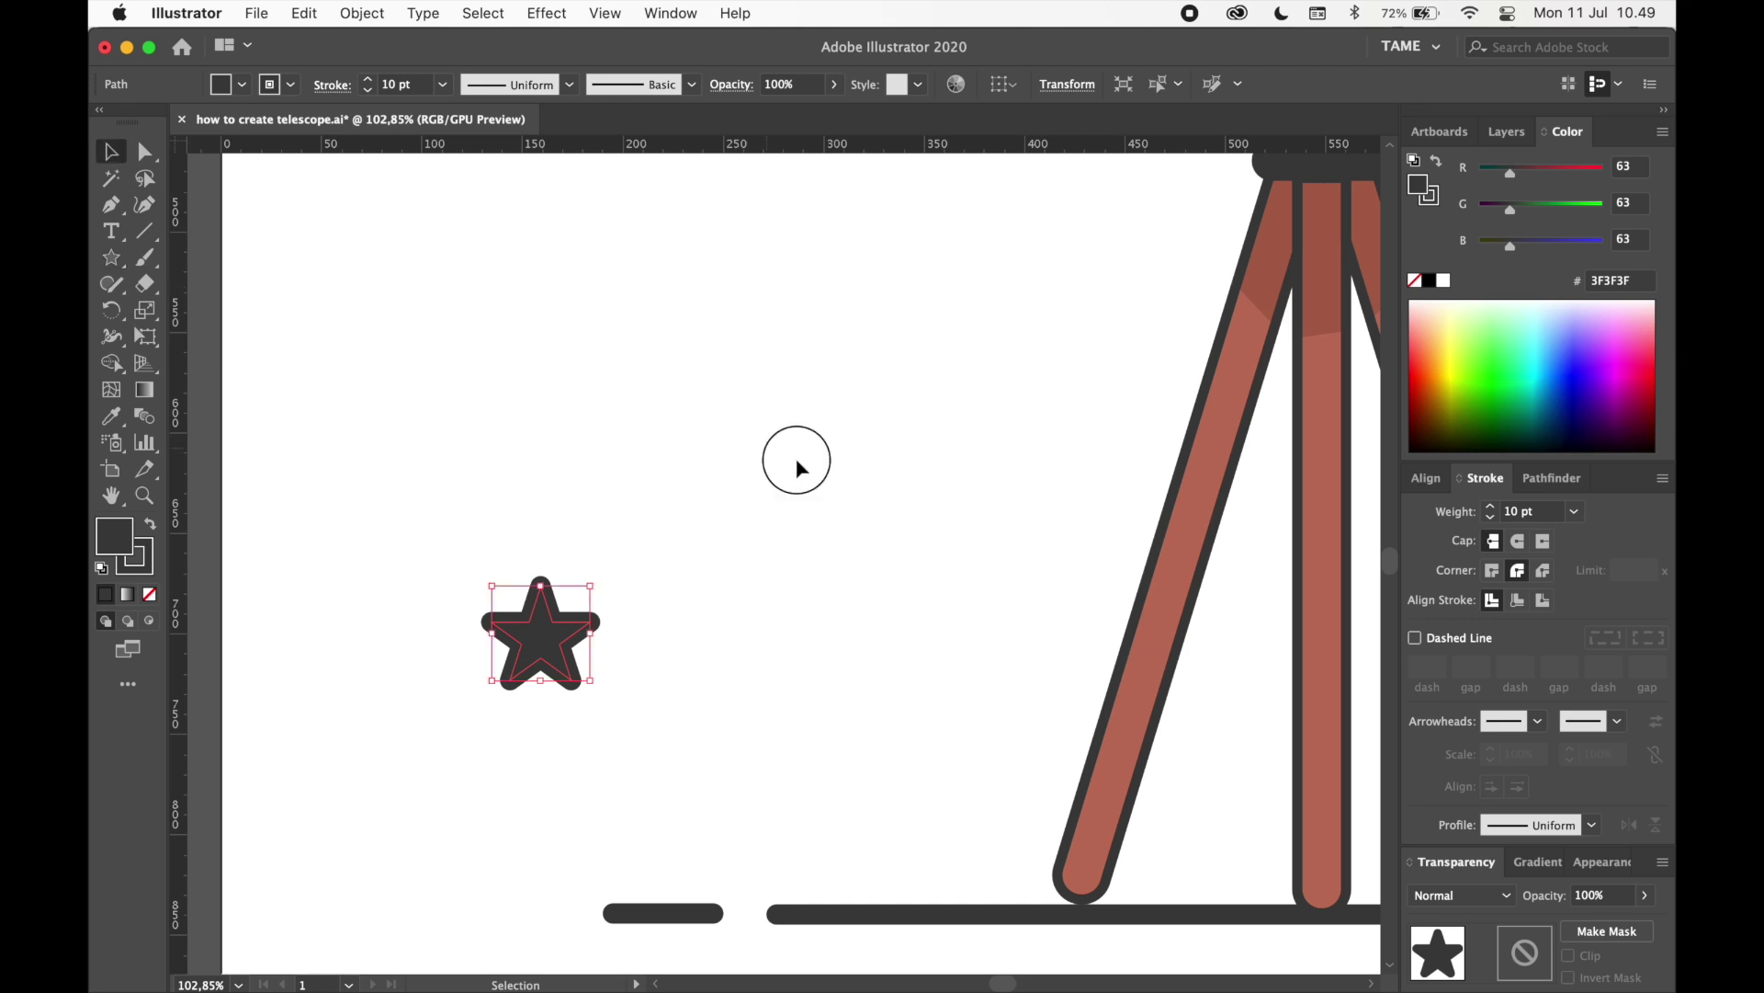
# - Scale the star down and move it slightly right, closer to the tripod above the ground dashes
pyautogui.scroll(-5, 802, 467)
pyautogui.scroll(1, 649, 425)
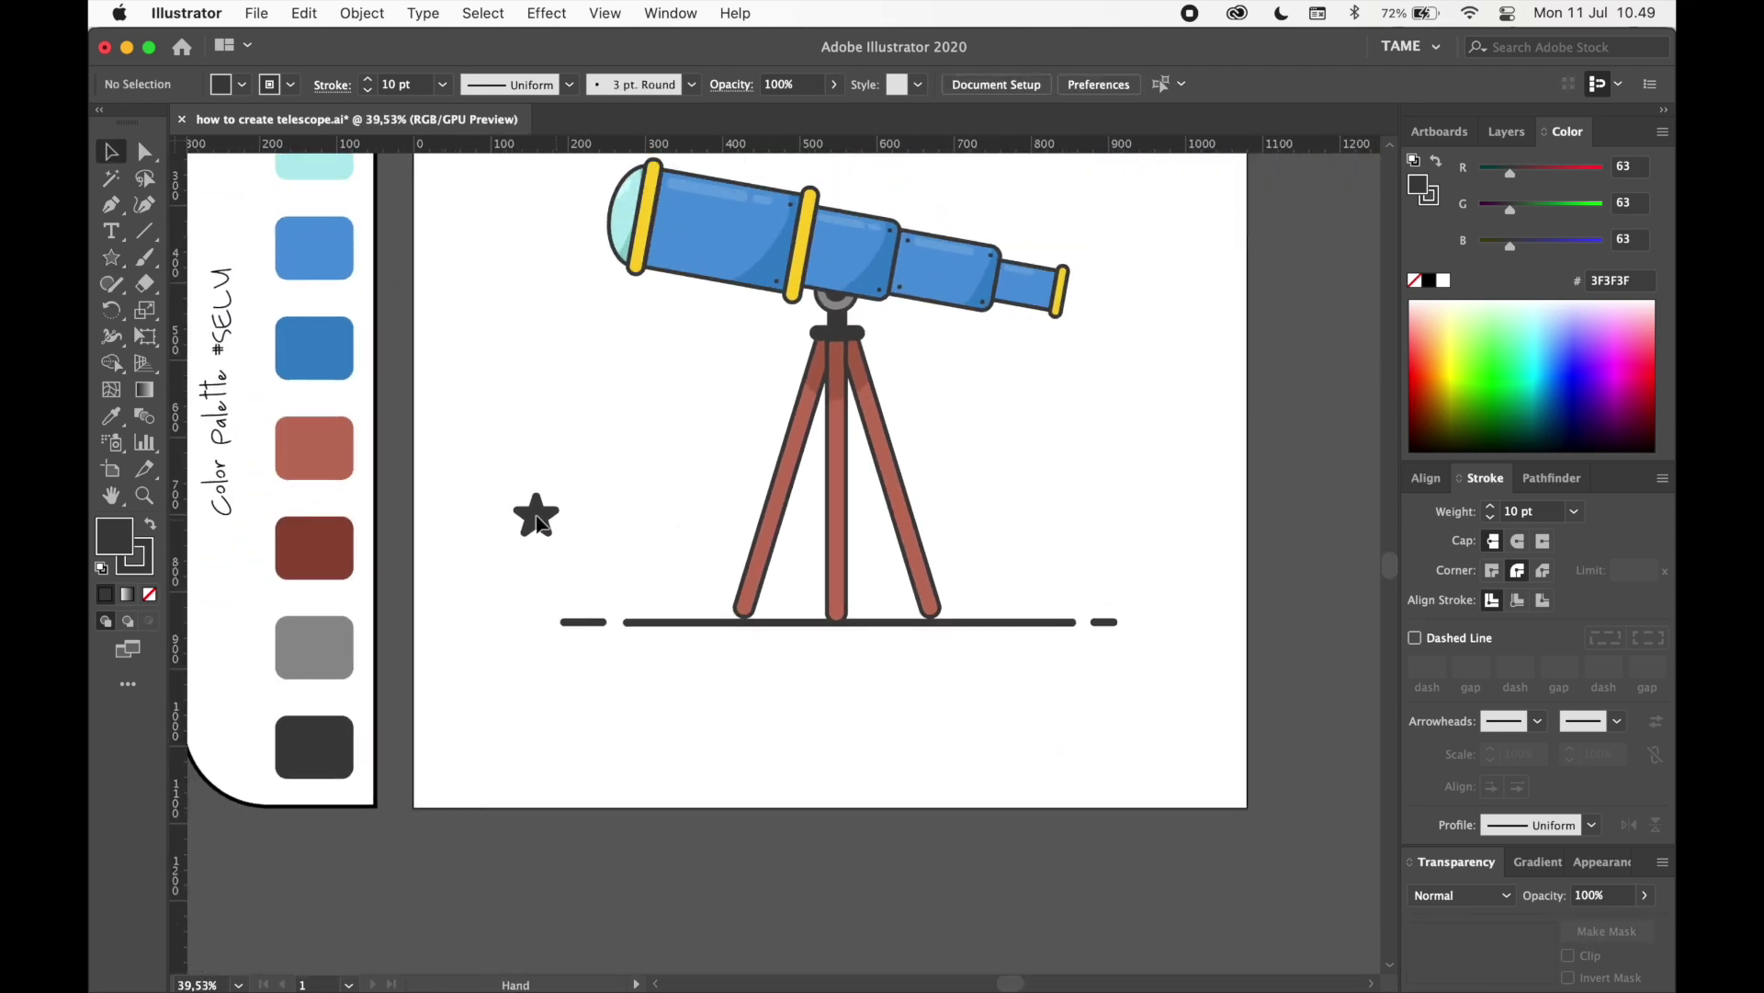
pyautogui.click(528, 520)
pyautogui.click(562, 506)
pyautogui.scroll(1, 582, 516)
pyautogui.moveTo(479, 577); pyautogui.dragTo(543, 593)
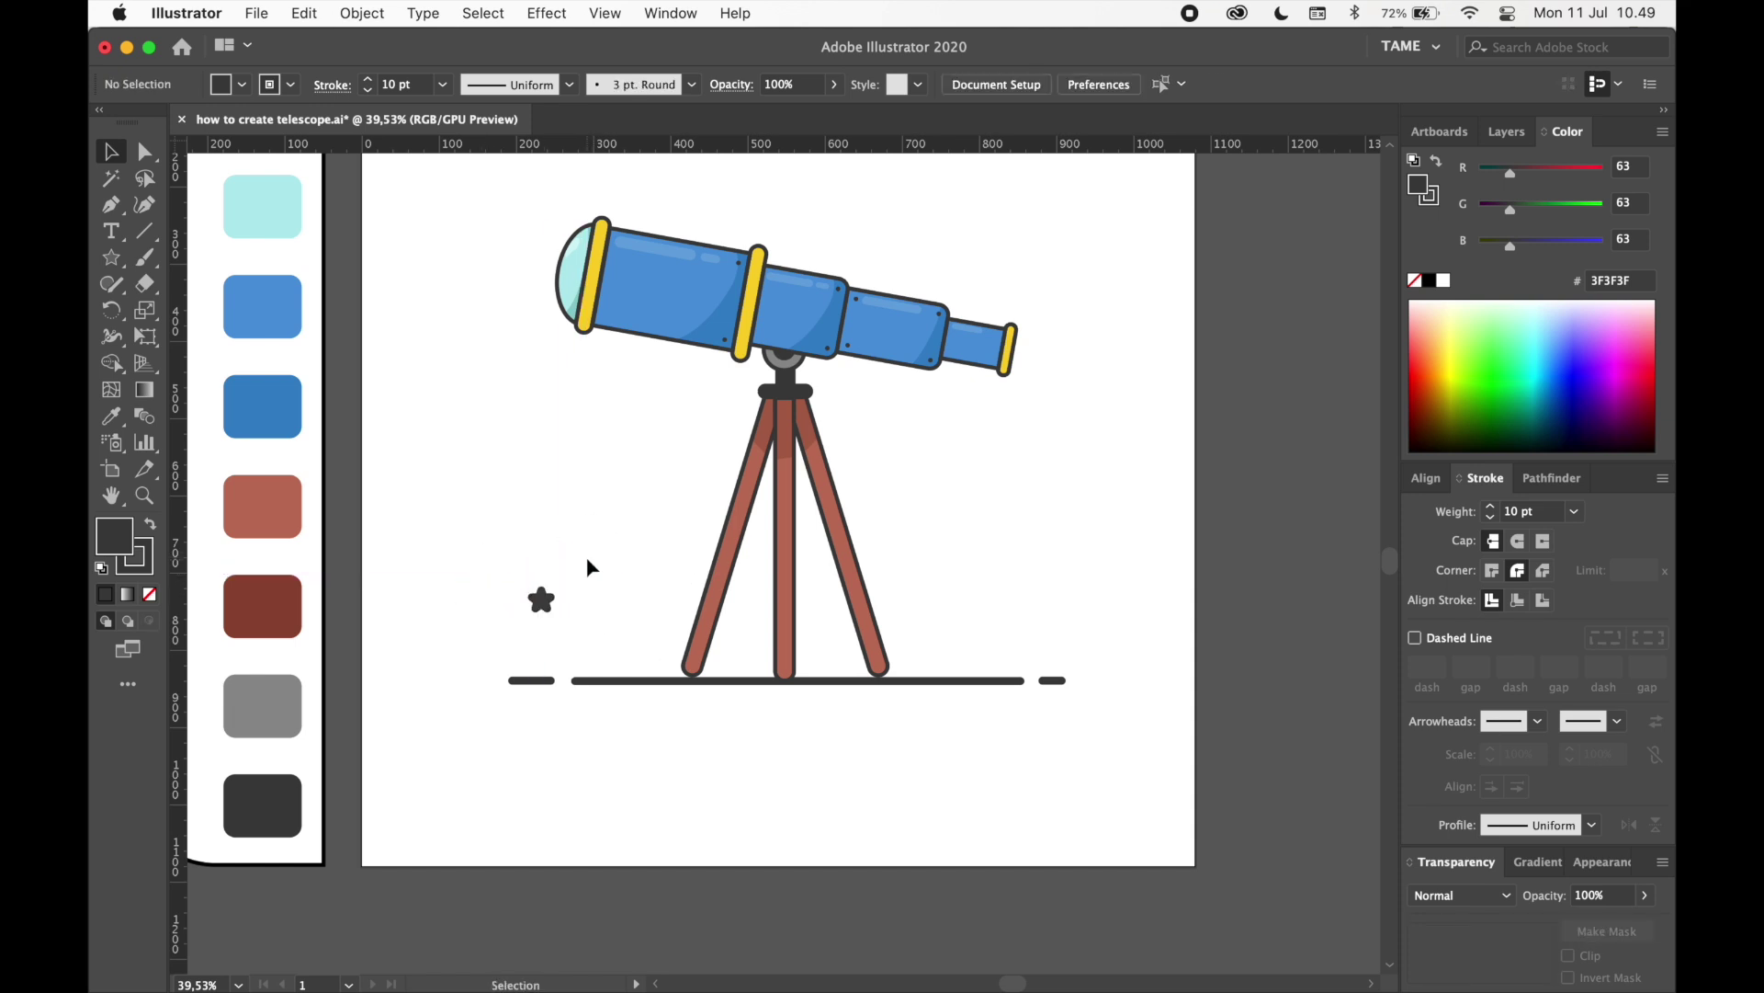
# - Duplicate the star to the right of the tripod and place a second, larger copy above the telescope's eyepiece
pyautogui.scroll(3, 591, 524)
pyautogui.hscroll(3, 590, 524)
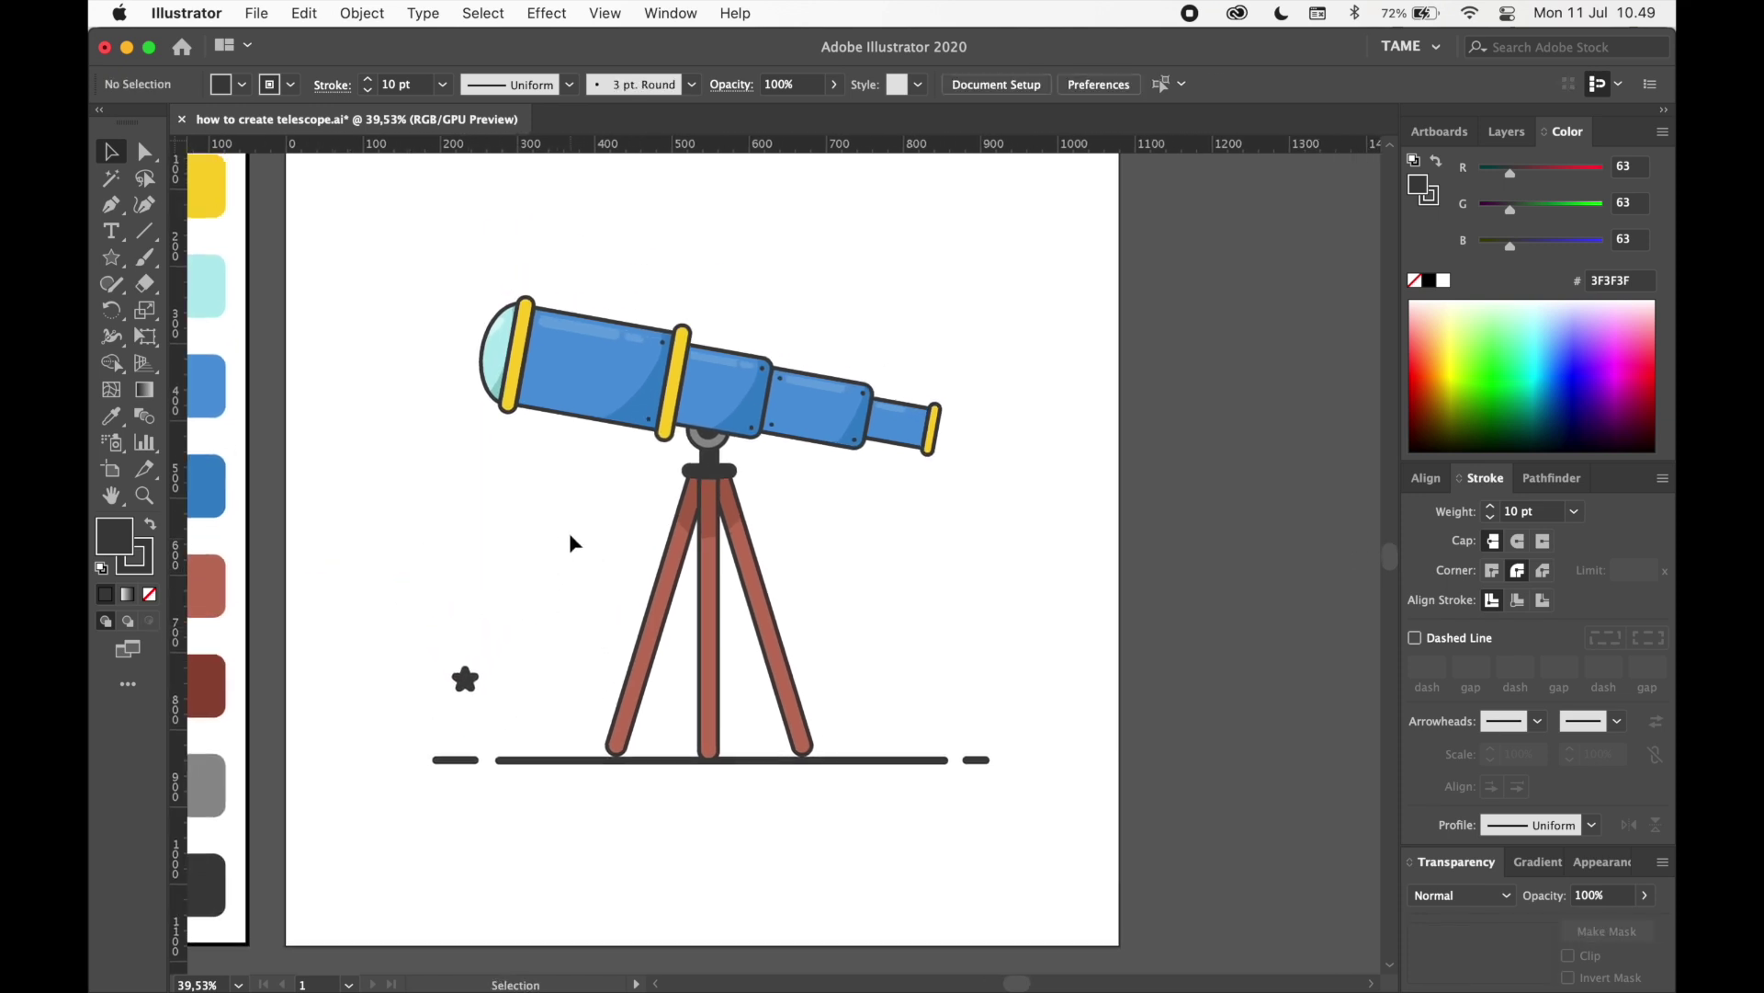
pyautogui.moveTo(462, 671); pyautogui.dragTo(926, 598)
pyautogui.click(990, 284)
pyautogui.click(982, 279)
pyautogui.click(982, 322)
pyautogui.click(960, 530)
# - Draw a large circle centered over the telescope and tripod with the Ellipse tool and send it to the back
pyautogui.press('space')
pyautogui.moveTo(988, 543); pyautogui.dragTo(1091, 629)
pyautogui.moveTo(108, 259); pyautogui.dragTo(206, 309)
pyautogui.moveTo(812, 602)
pyautogui.mouseDown()
pyautogui.moveTo(1036, 698)
pyautogui.moveTo(1099, 766)
pyautogui.moveTo(1056, 717)
pyautogui.moveTo(1069, 740)
pyautogui.mouseUp()
pyautogui.press('v')
pyautogui.press('super')
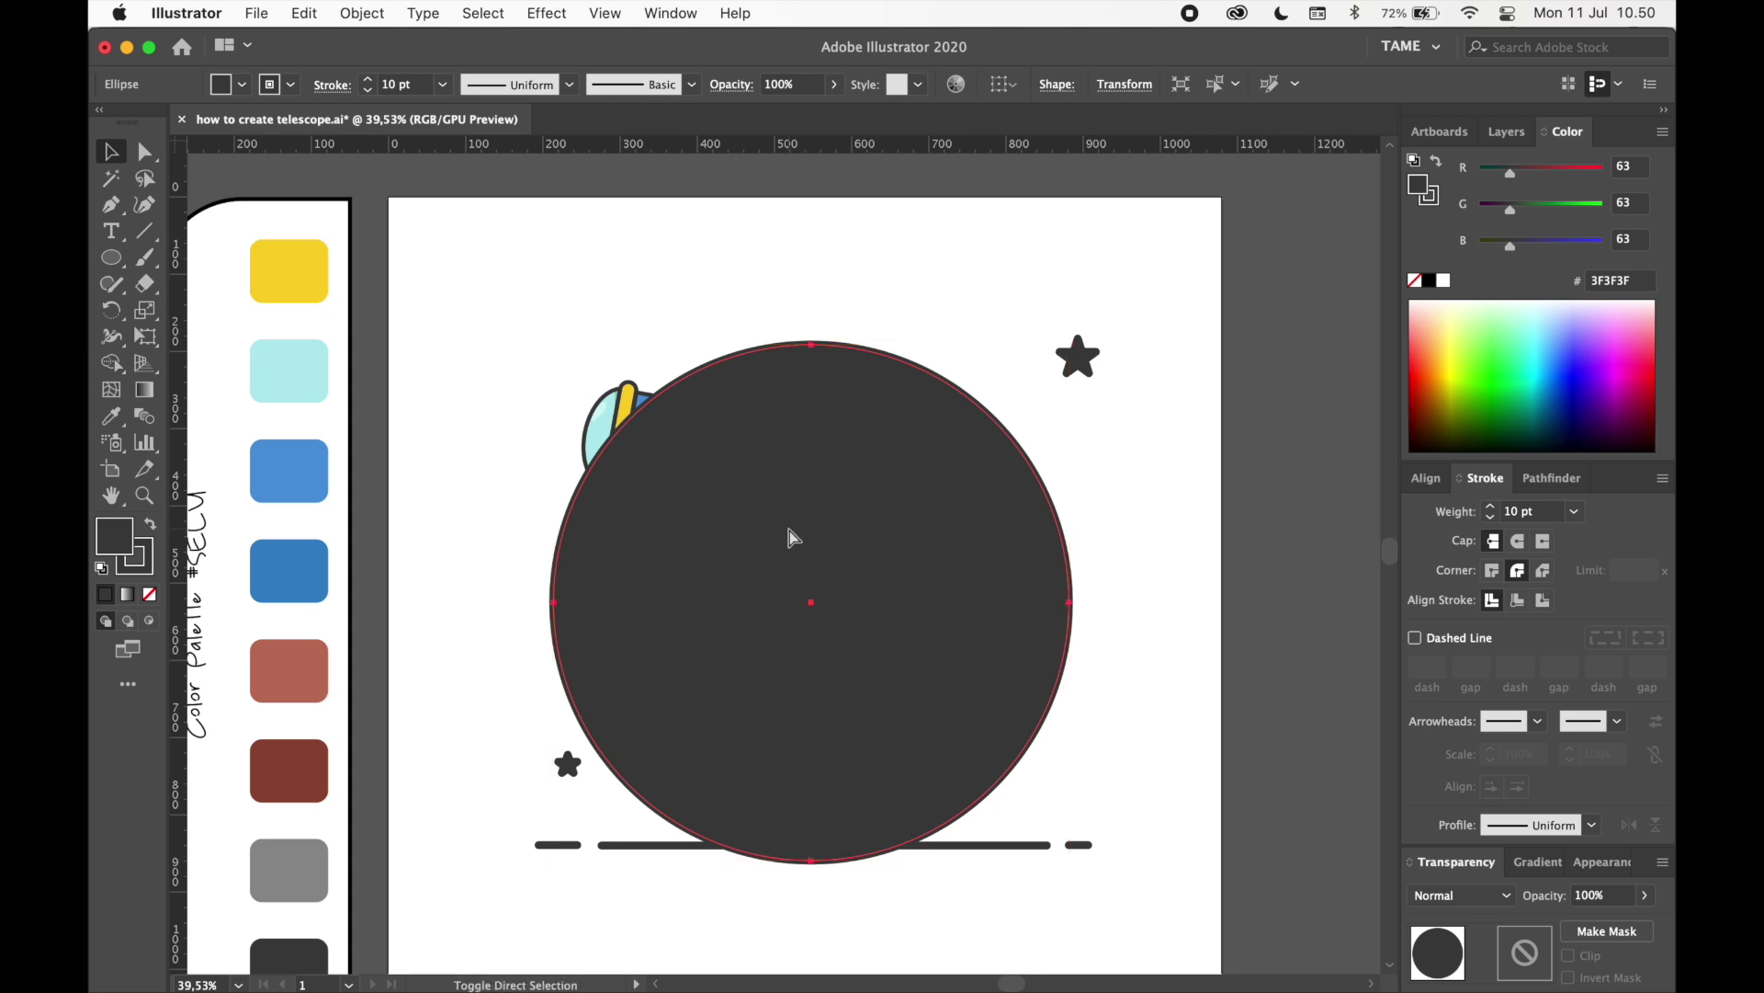
pyautogui.press('shift+super+bracketleft')
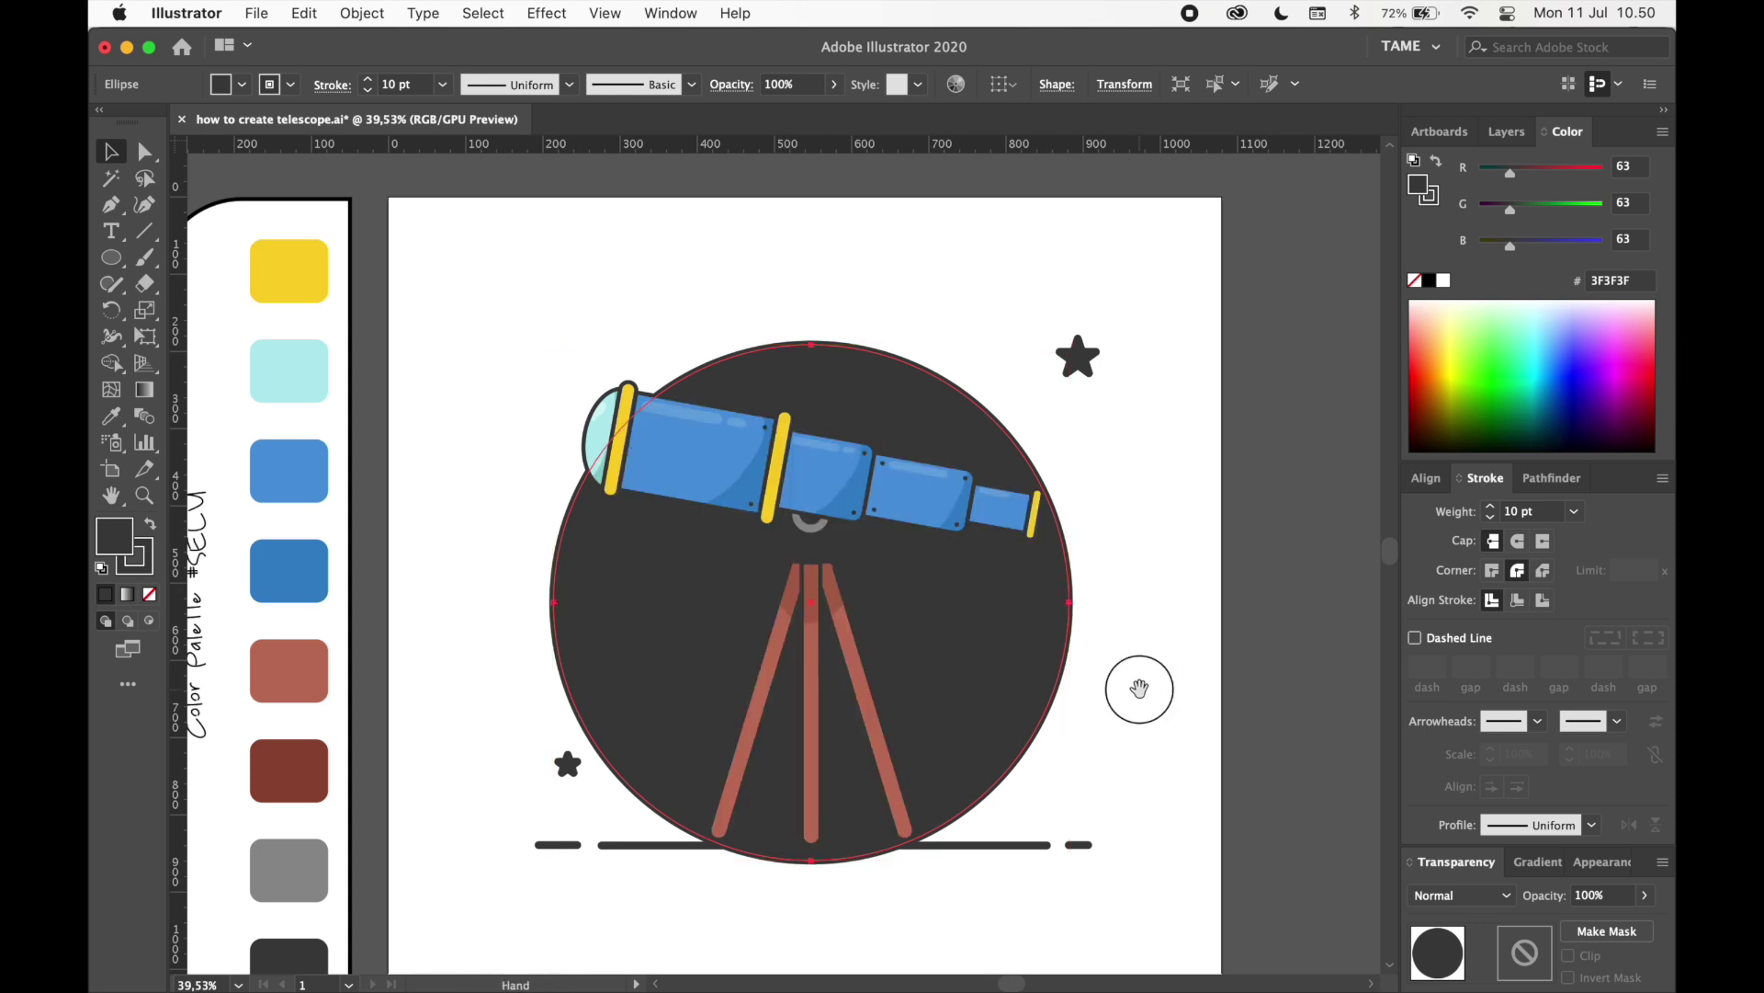
# - Fill the background circle with the palette's gray, 919091, without a stroke, and enlarge it slightly from its center
pyautogui.moveTo(1138, 691); pyautogui.dragTo(1119, 579)
pyautogui.click(112, 415)
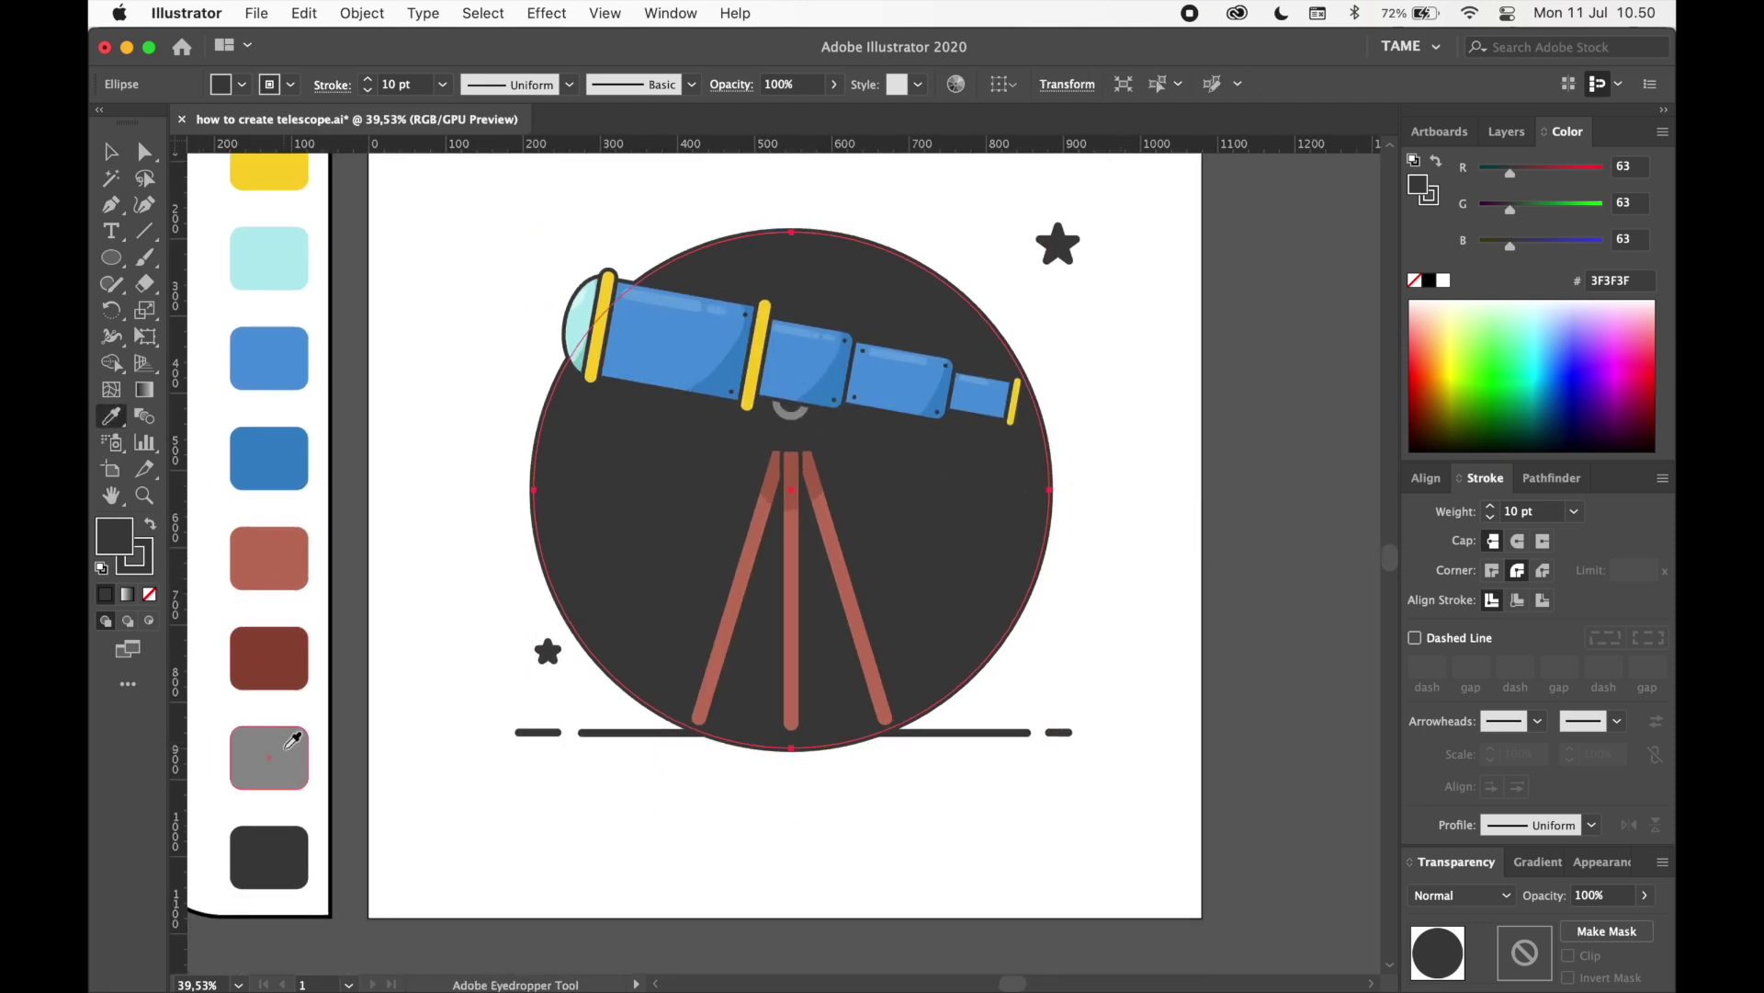
pyautogui.click(275, 746)
pyautogui.click(110, 150)
pyautogui.moveTo(933, 552); pyautogui.dragTo(933, 553)
pyautogui.moveTo(1049, 489)
pyautogui.mouseDown()
pyautogui.moveTo(1089, 479)
pyautogui.moveTo(1072, 490)
pyautogui.mouseUp()
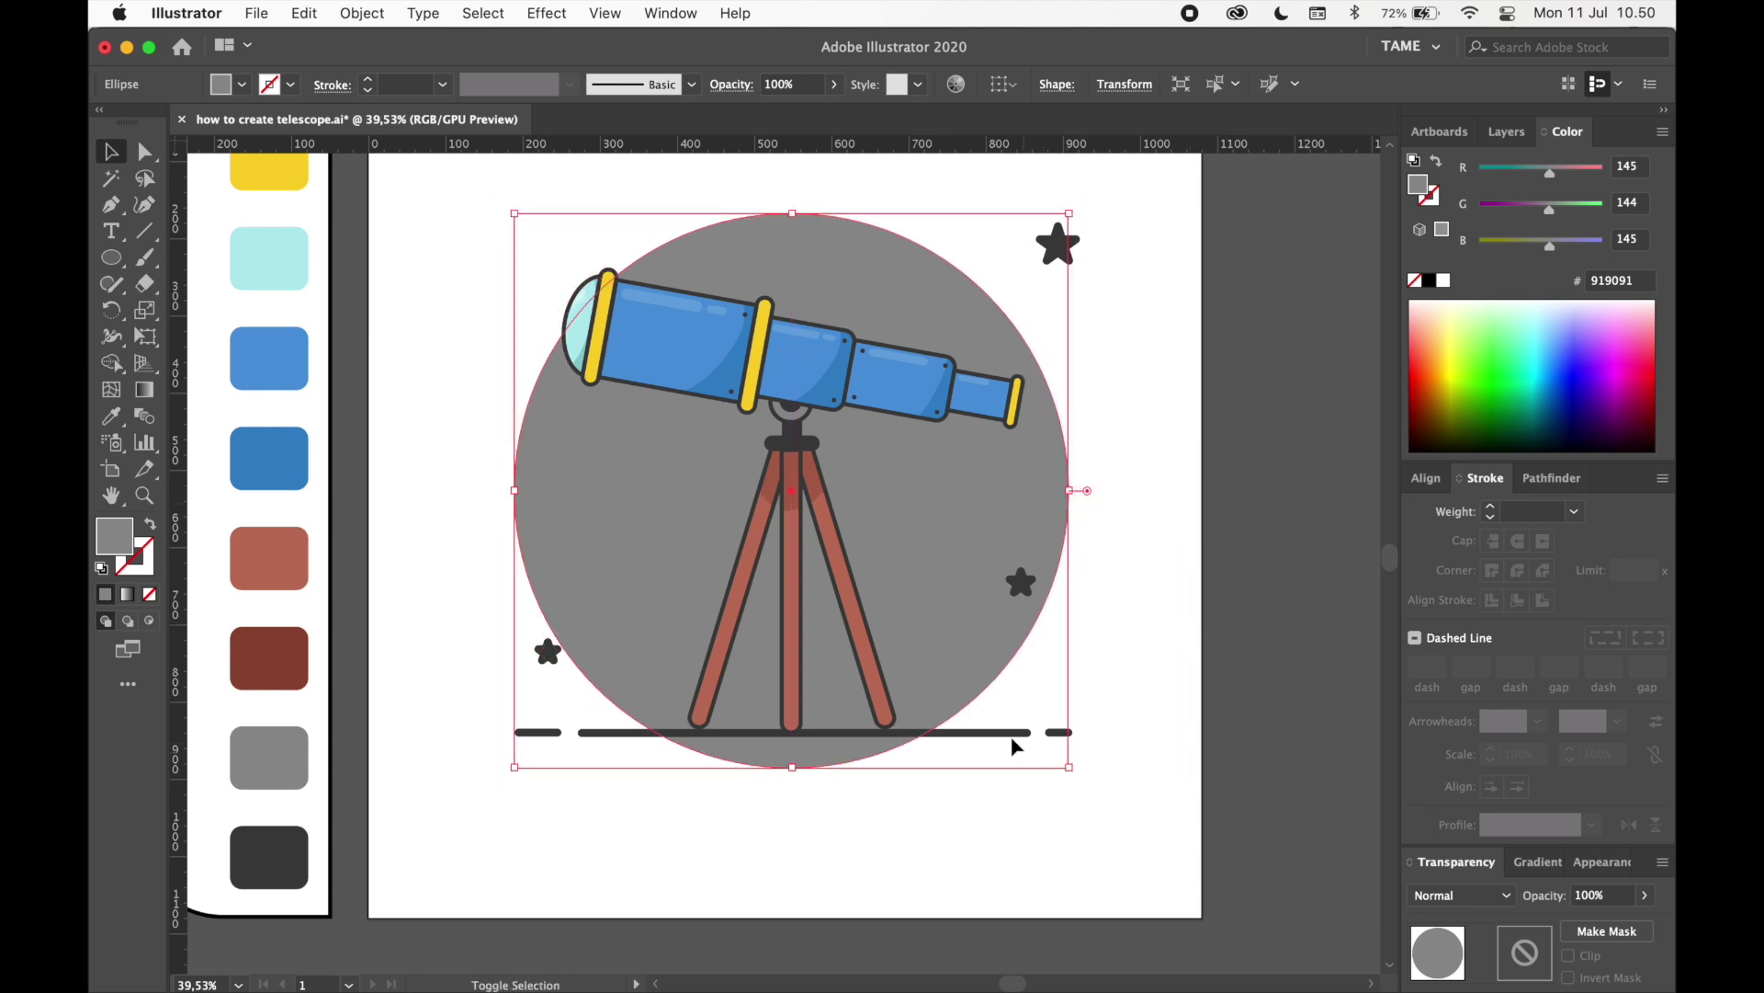
# - Cut off the part of the gray circle below the long ground line with the Shape Builder tool
pyautogui.keyDown('shift'); pyautogui.click(1012, 735); pyautogui.keyUp('shift')
pyautogui.click(108, 365)
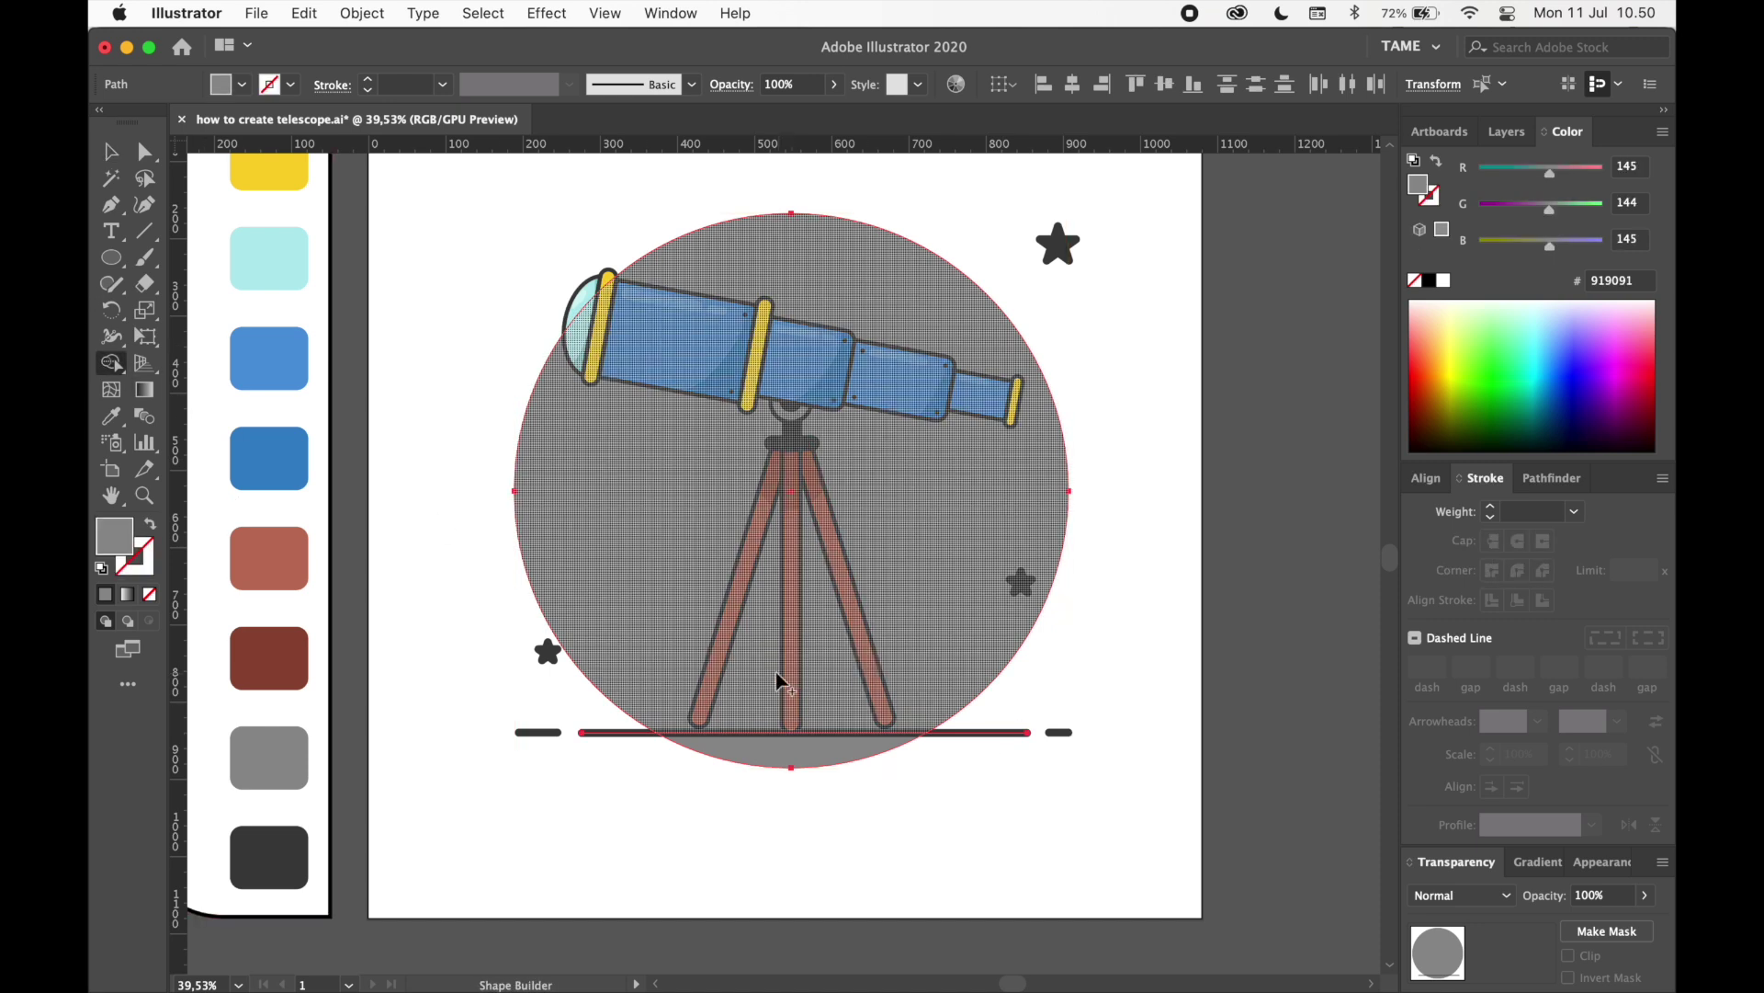
pyautogui.click(110, 150)
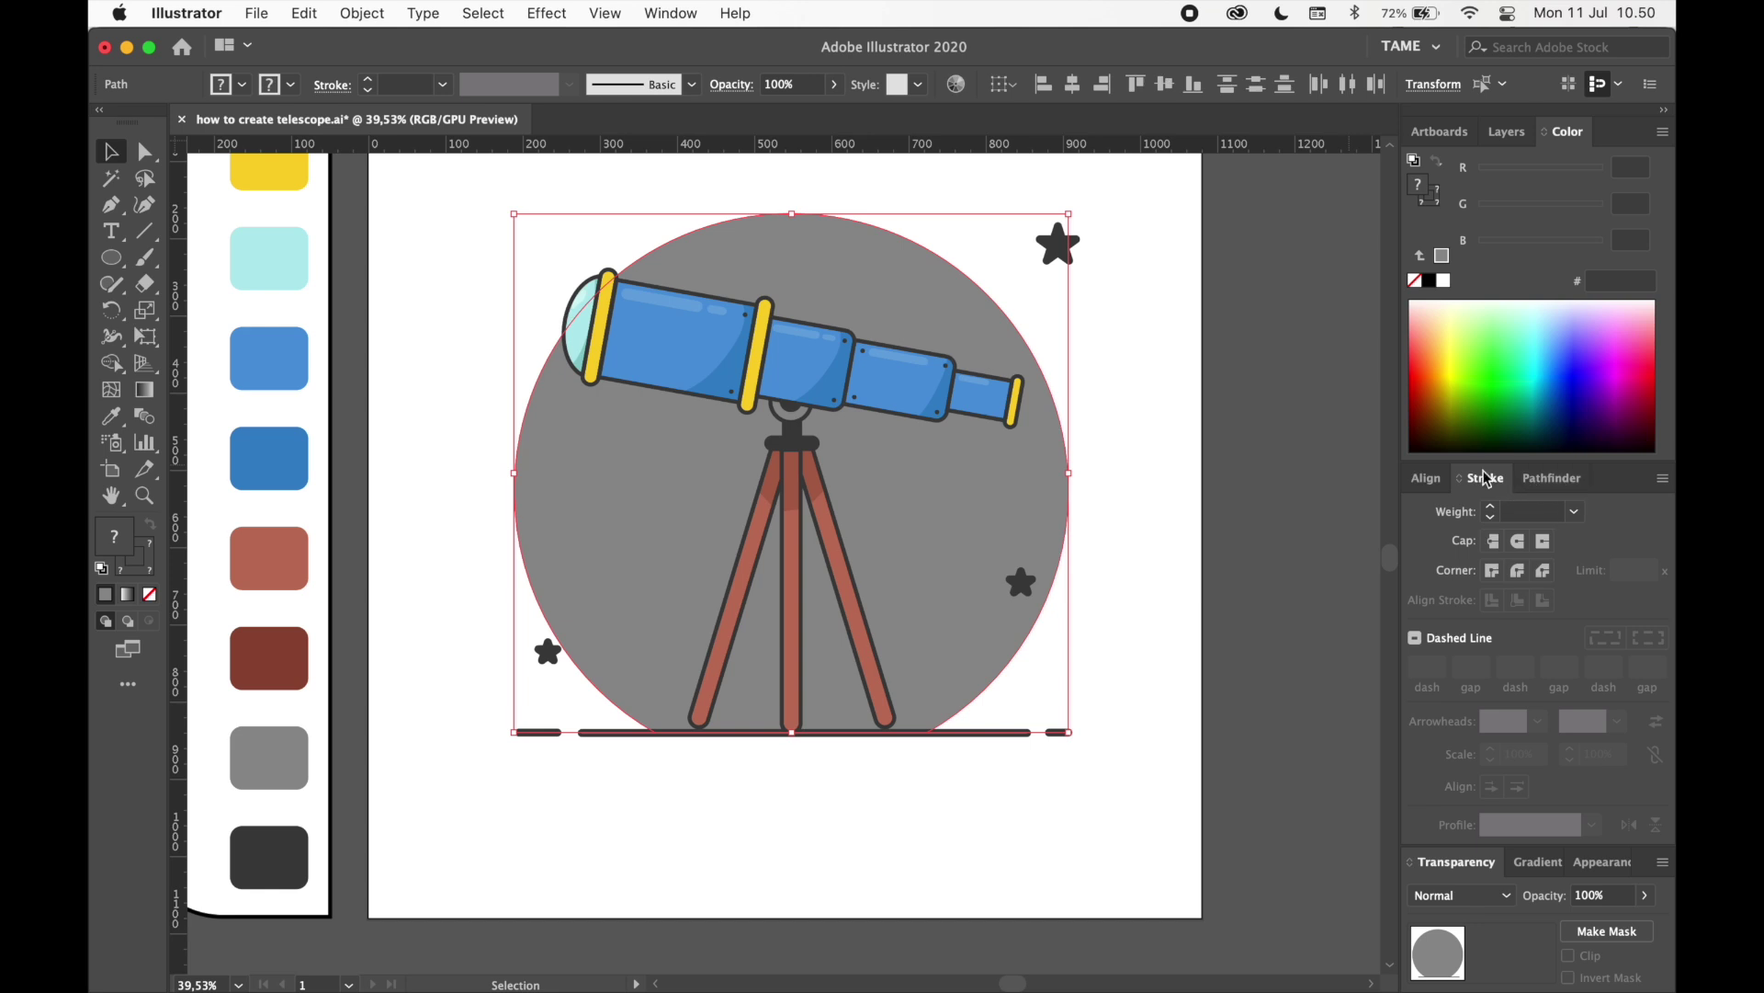
pyautogui.click(1643, 897)
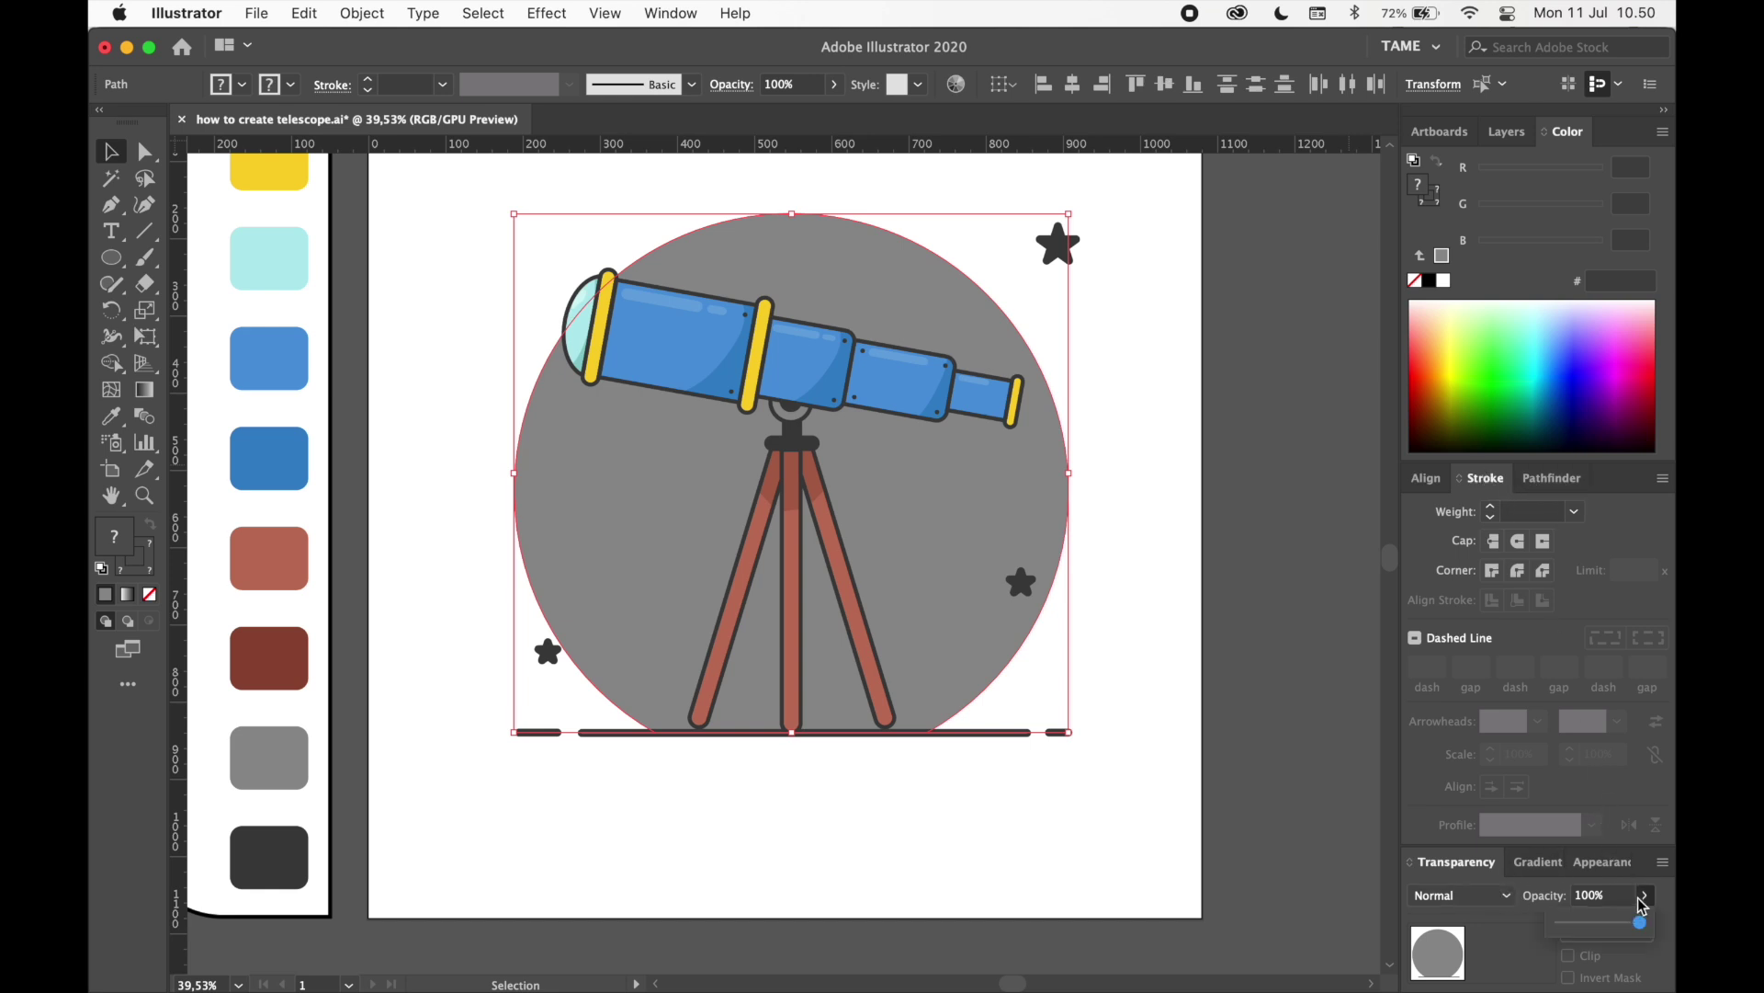
pyautogui.moveTo(1578, 930); pyautogui.dragTo(1578, 930)
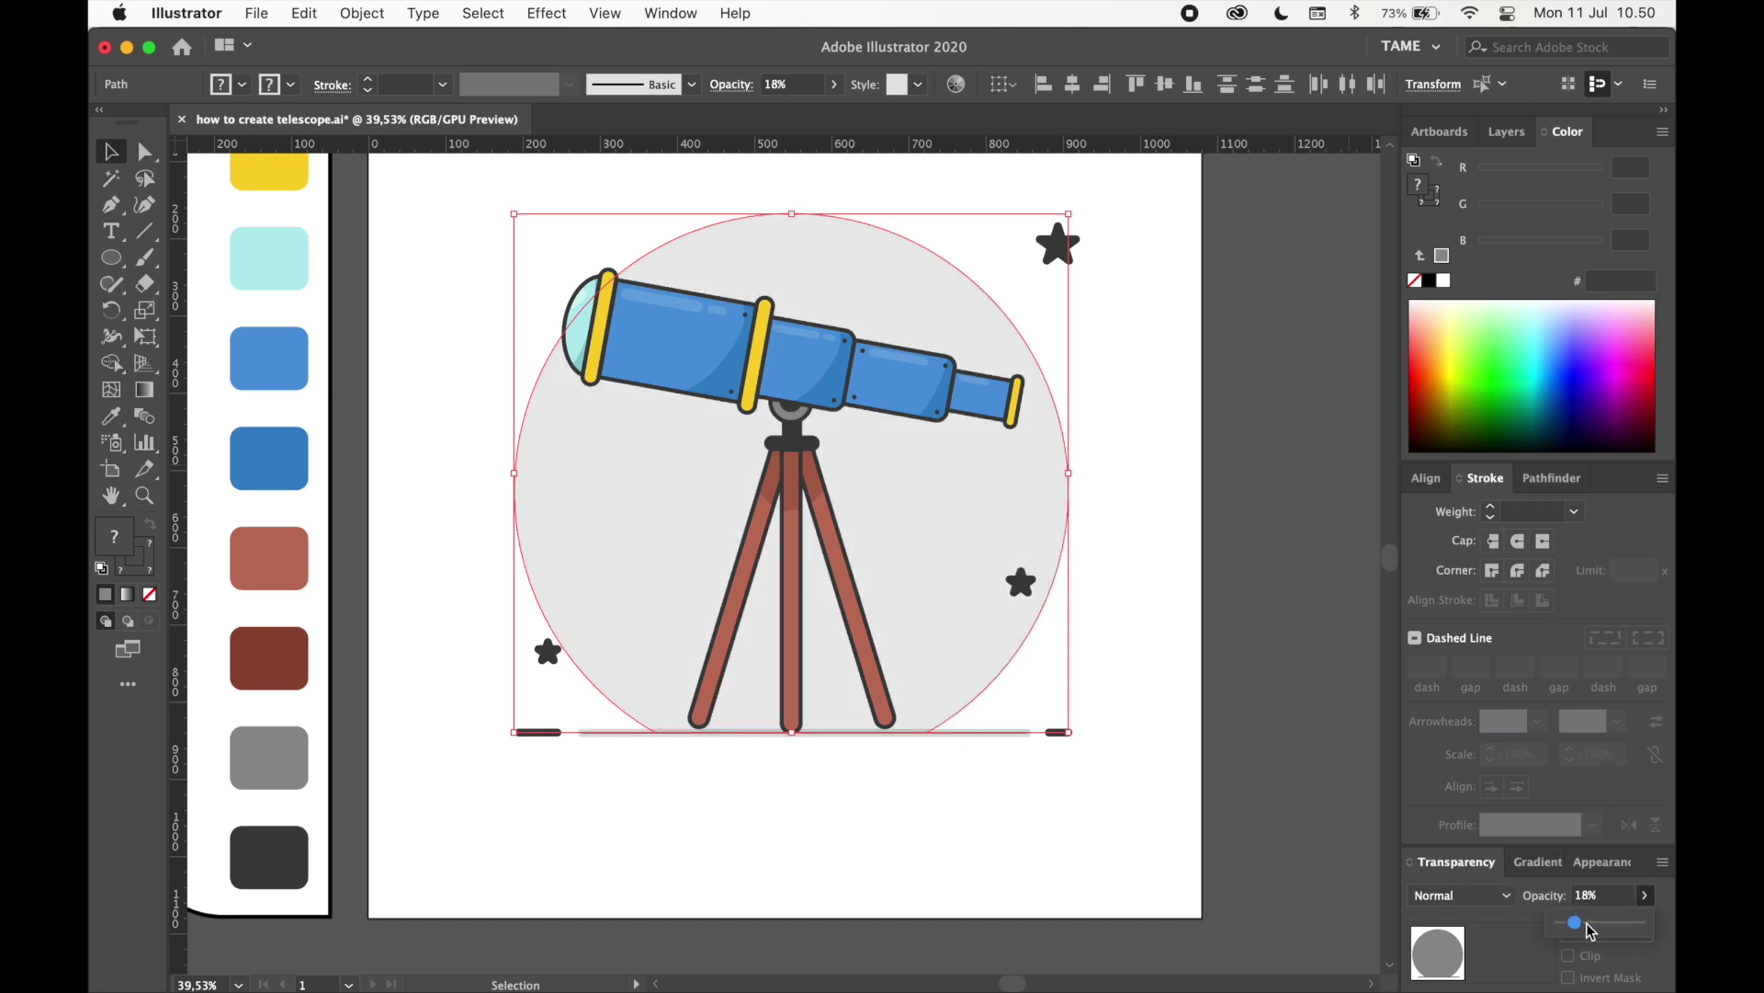
pyautogui.click(1184, 643)
pyautogui.moveTo(1158, 570); pyautogui.dragTo(1189, 633)
pyautogui.press('super+z')
pyautogui.click(1193, 700)
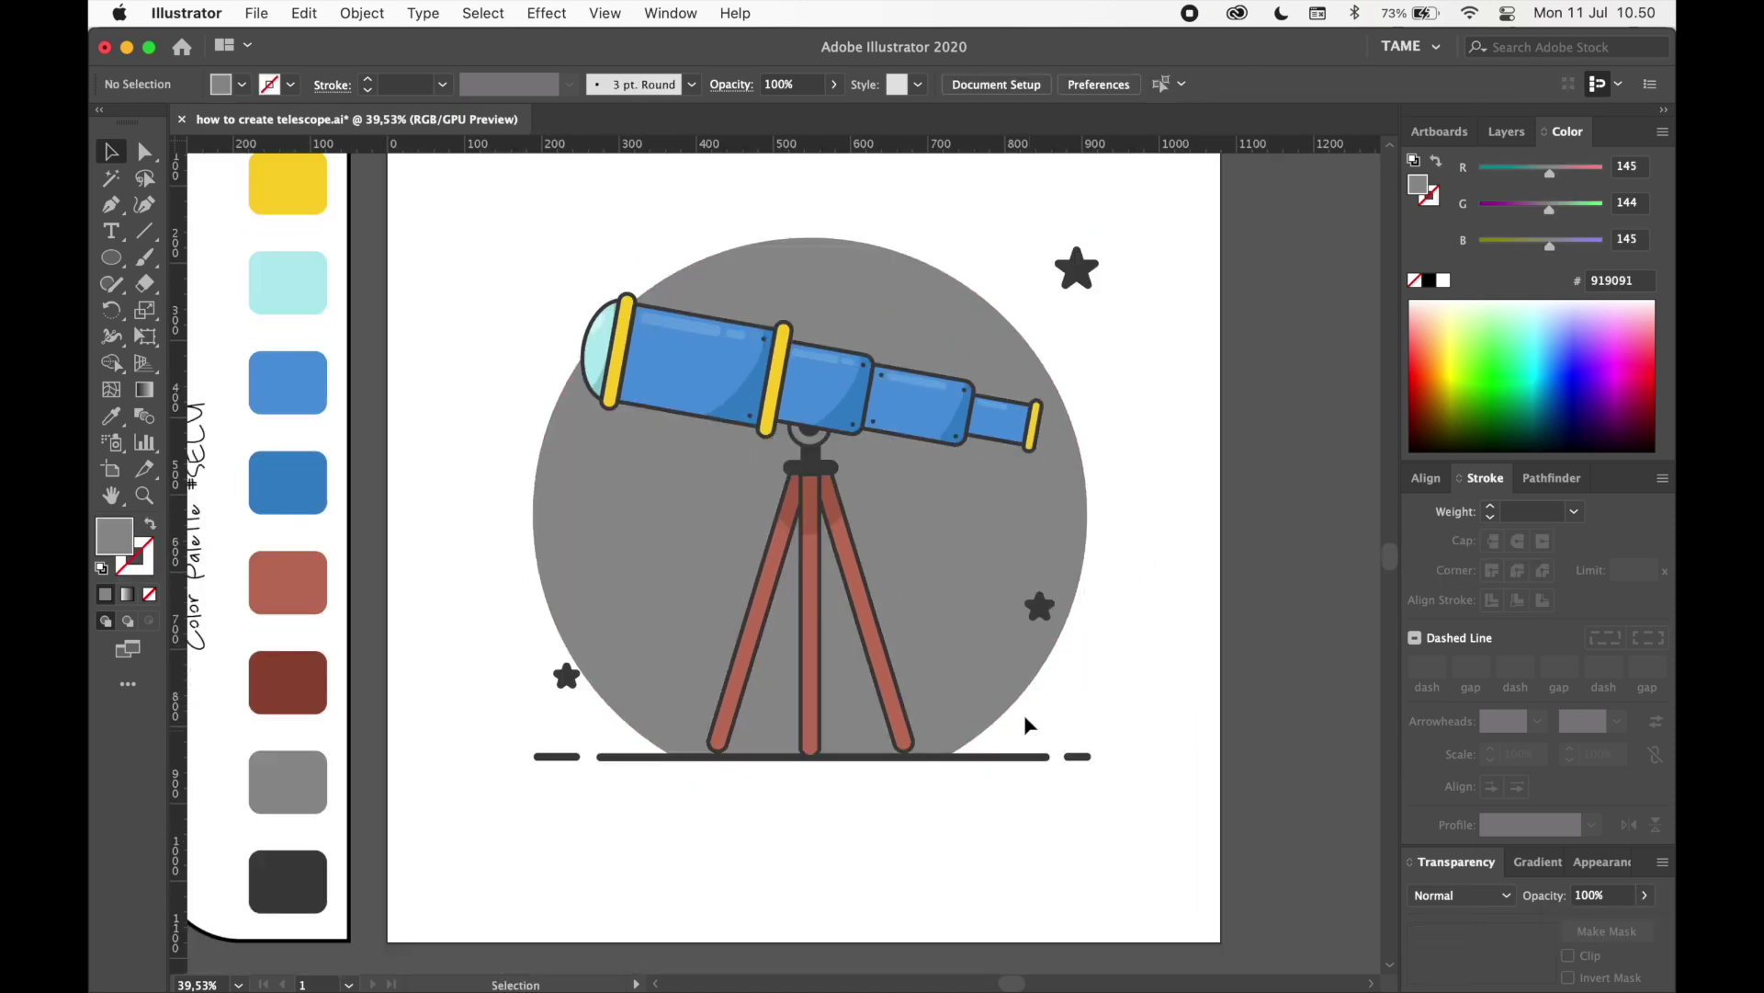
# - Select only the gray background circle and set its opacity to 20%
pyautogui.click(1010, 670)
pyautogui.click(1631, 892)
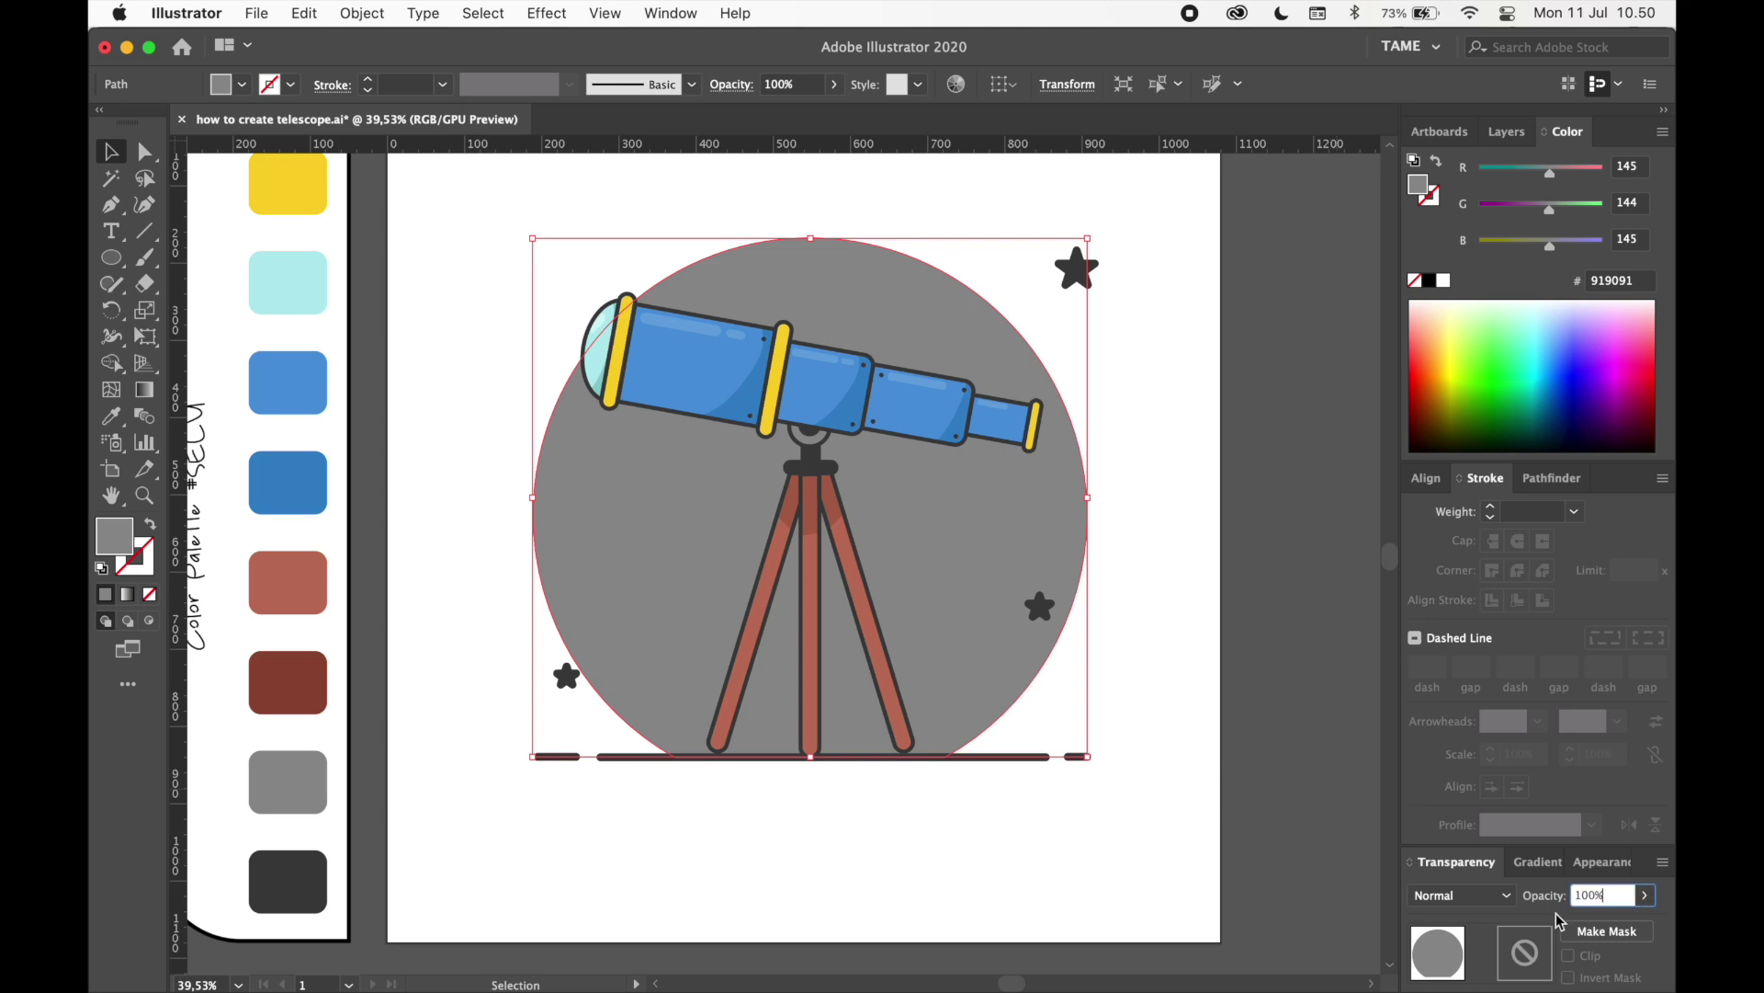
pyautogui.click(1649, 897)
pyautogui.click(1589, 926)
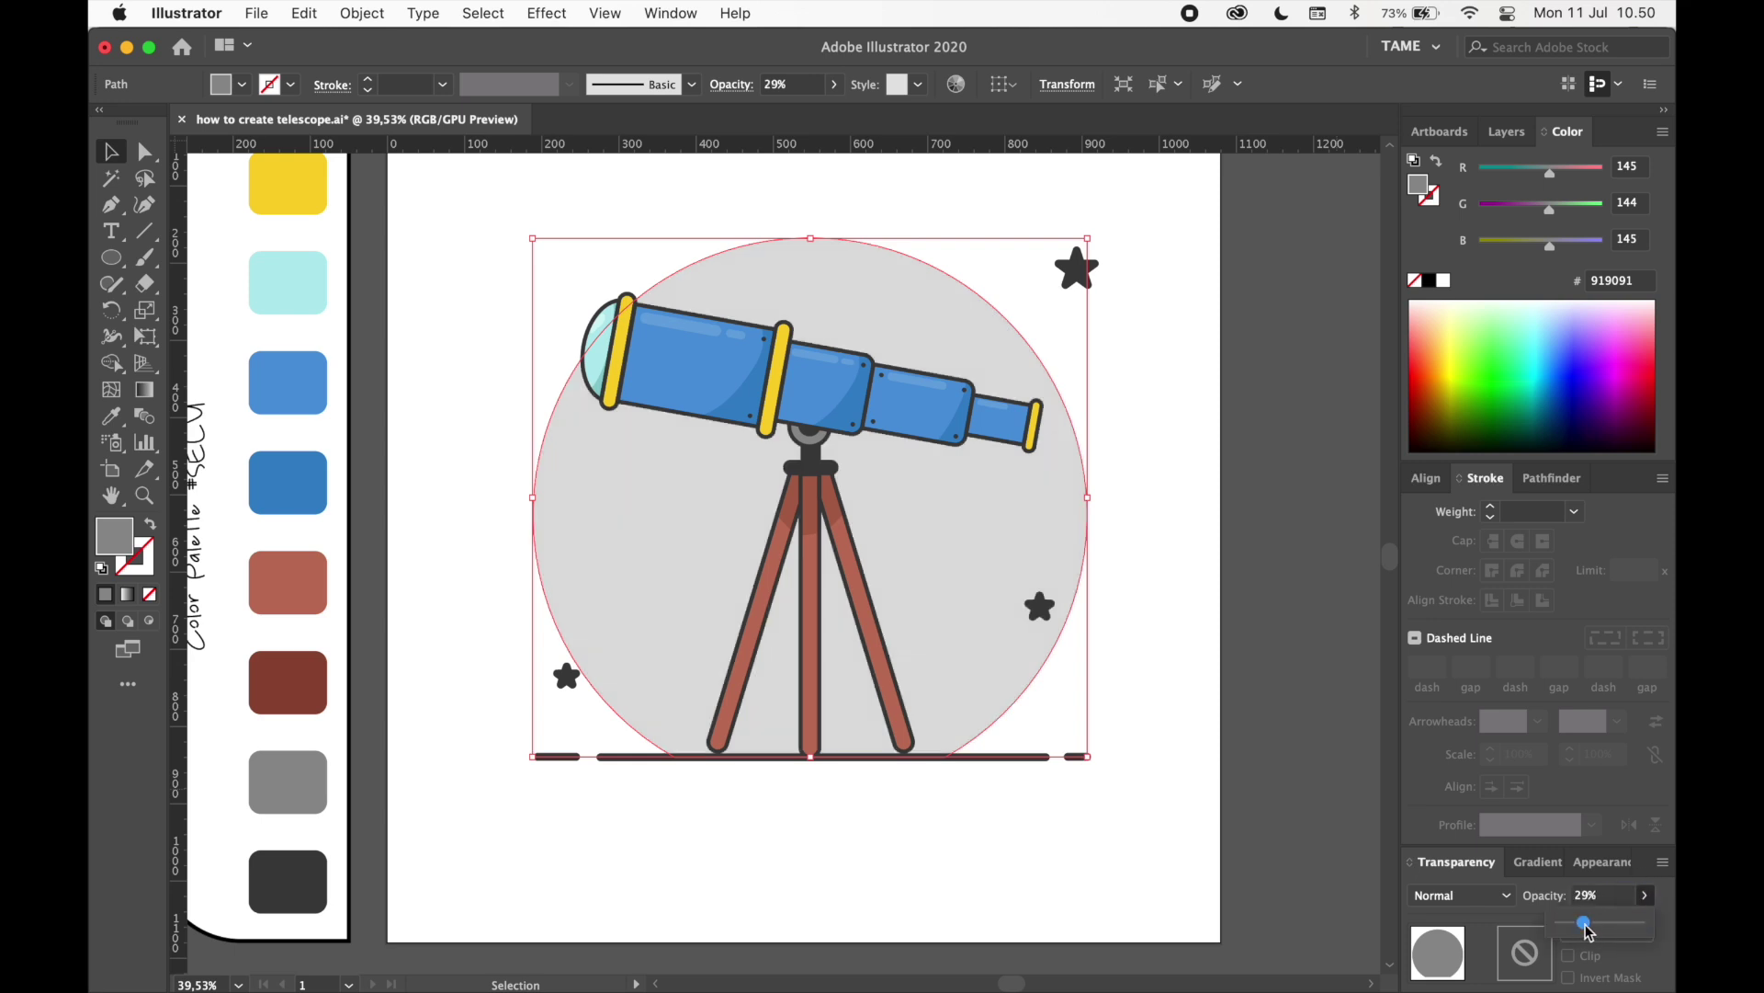
pyautogui.click(1586, 894)
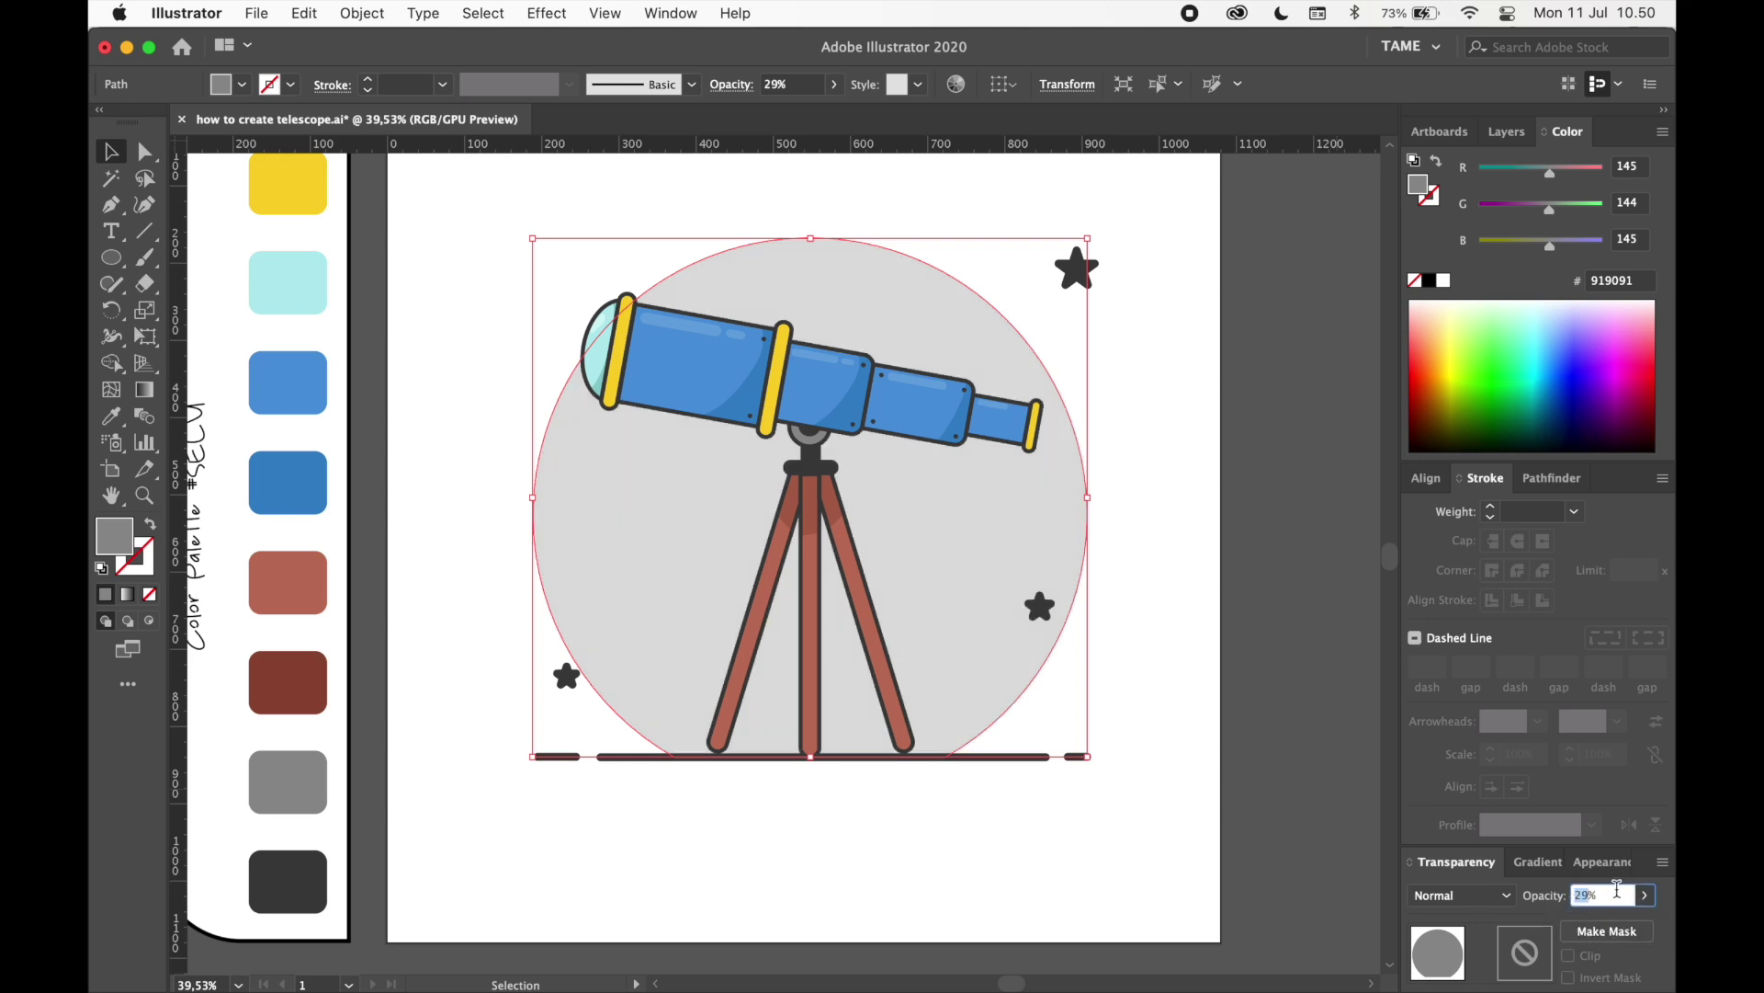
pyautogui.press('Return')
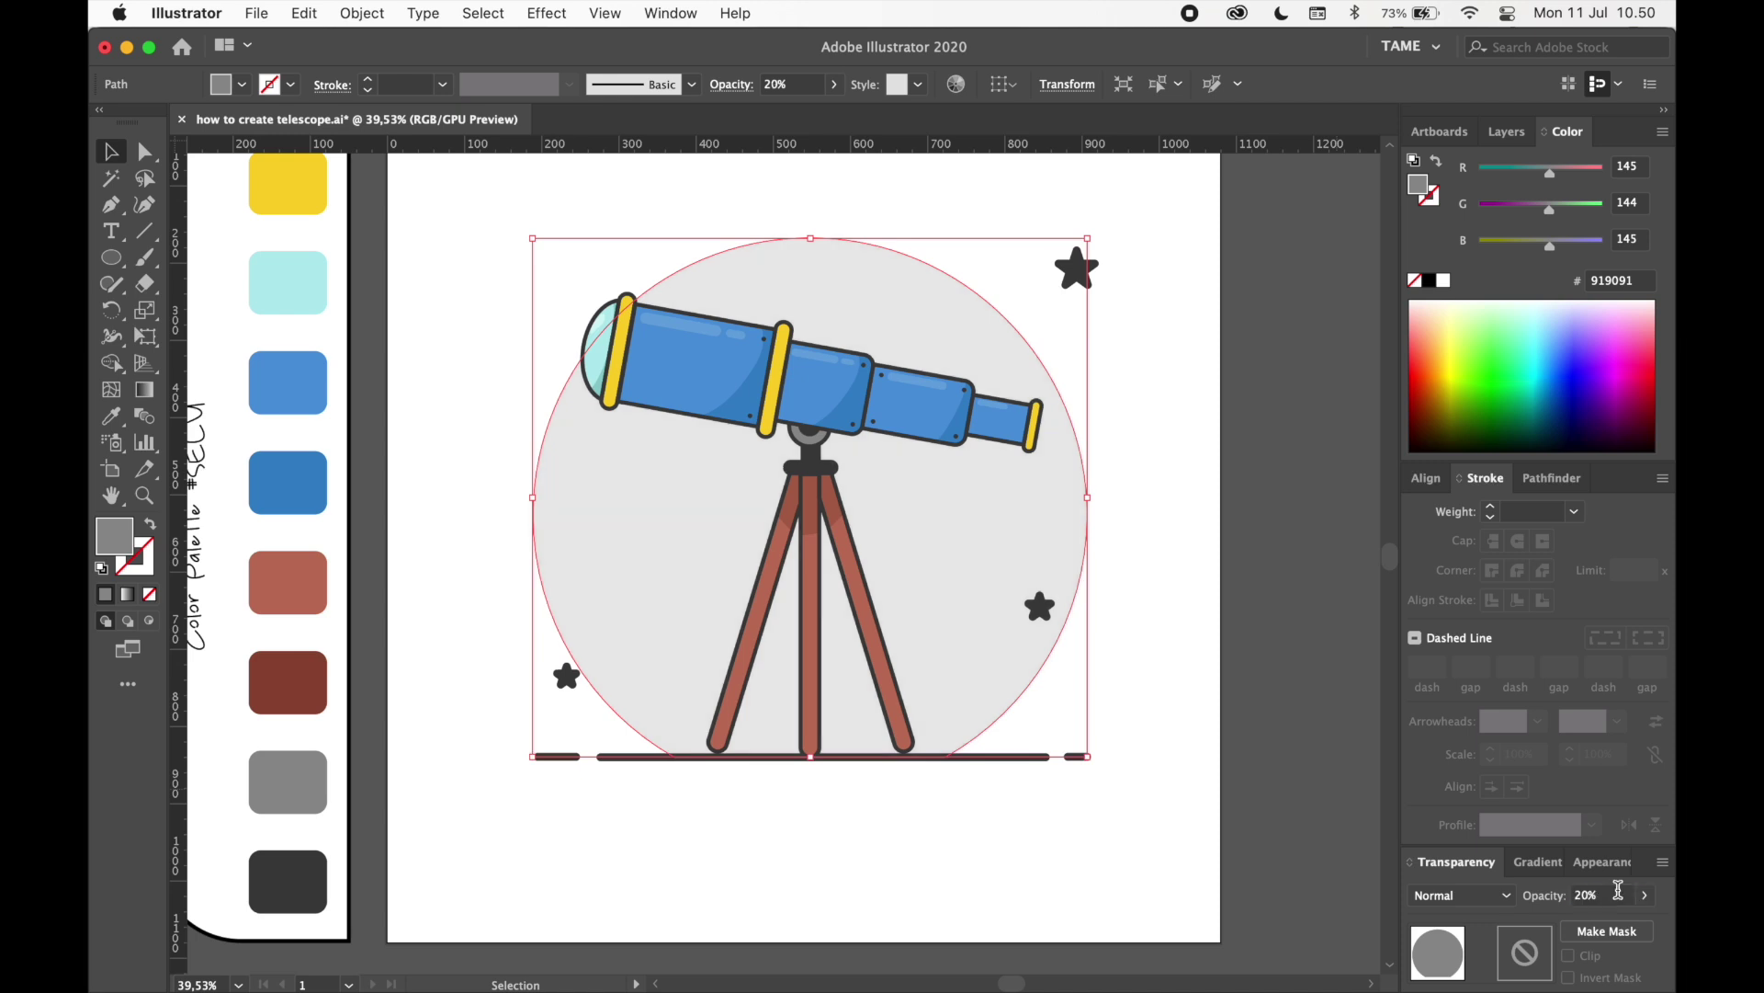
pyautogui.click(1159, 632)
# - Move the star beside the tripod's right leg up and left, and the star above the eyepiece slightly down
pyautogui.moveTo(1173, 576); pyautogui.dragTo(1141, 670)
pyautogui.scroll(-2, 1140, 660)
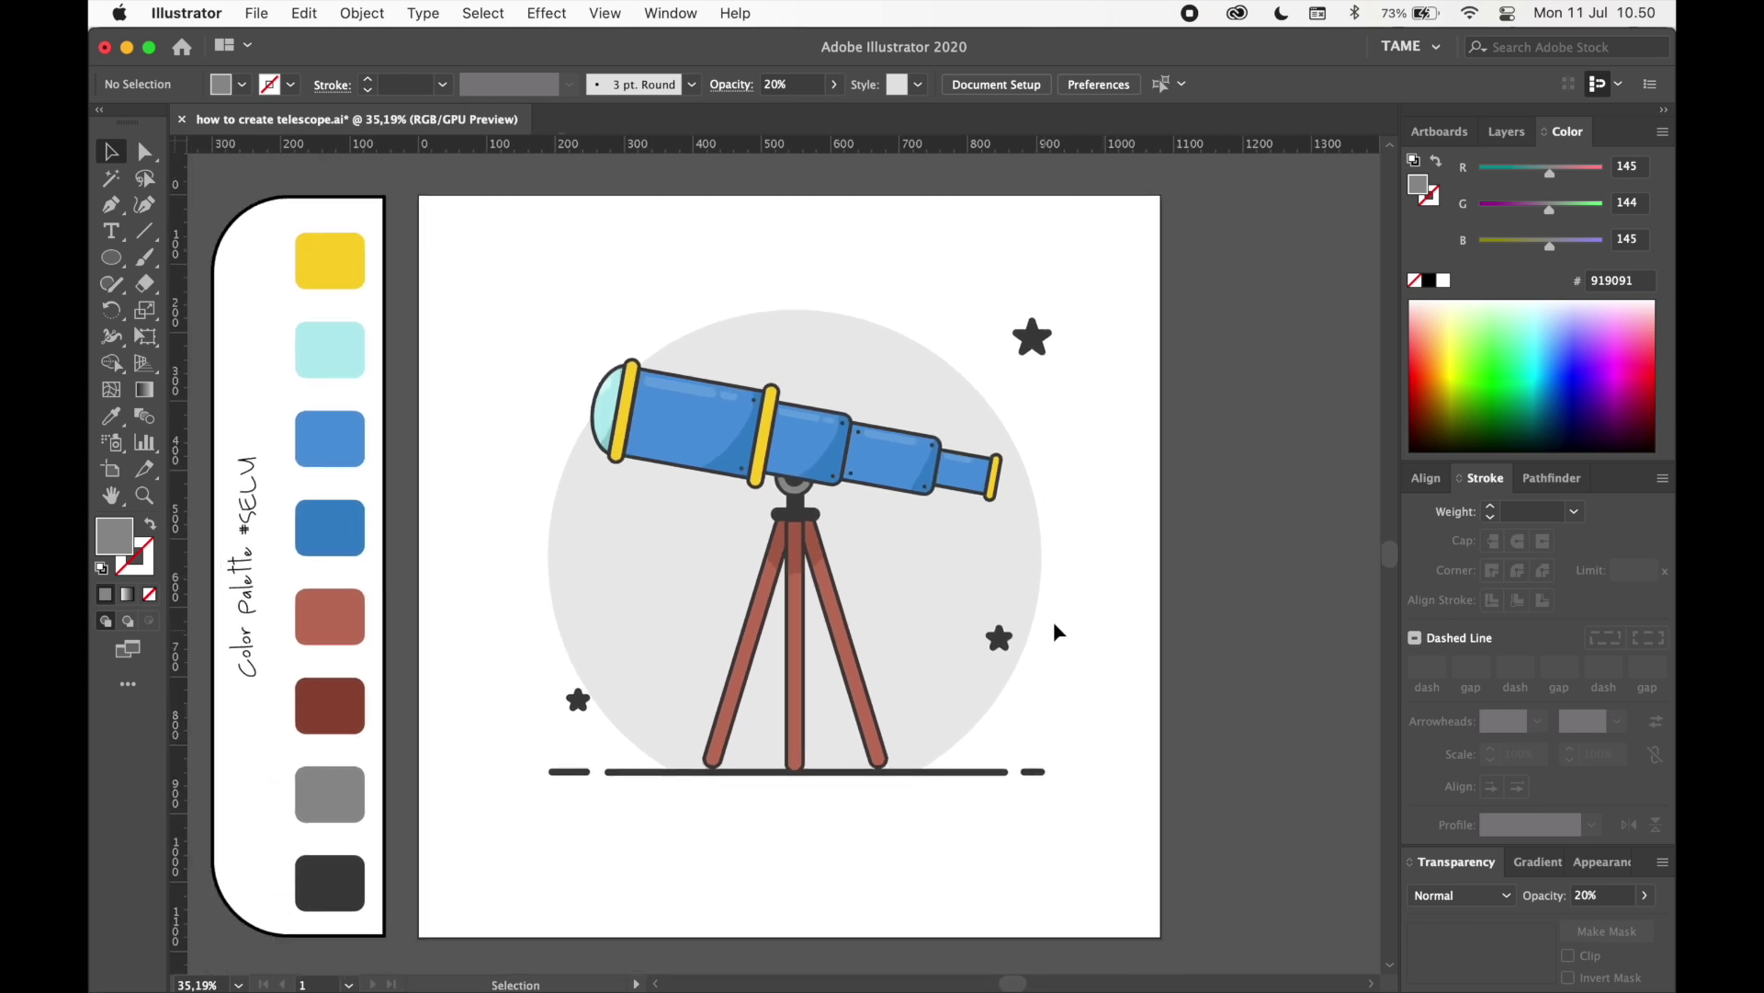
pyautogui.moveTo(999, 637); pyautogui.dragTo(962, 607)
pyautogui.moveTo(1032, 337); pyautogui.dragTo(1033, 360)
pyautogui.click(1080, 413)
# - Select the whole telescope illustration with its background circle and stars and move it slightly down on the artboard
pyautogui.moveTo(1045, 788); pyautogui.dragTo(526, 305)
pyautogui.moveTo(896, 432); pyautogui.dragTo(898, 485)
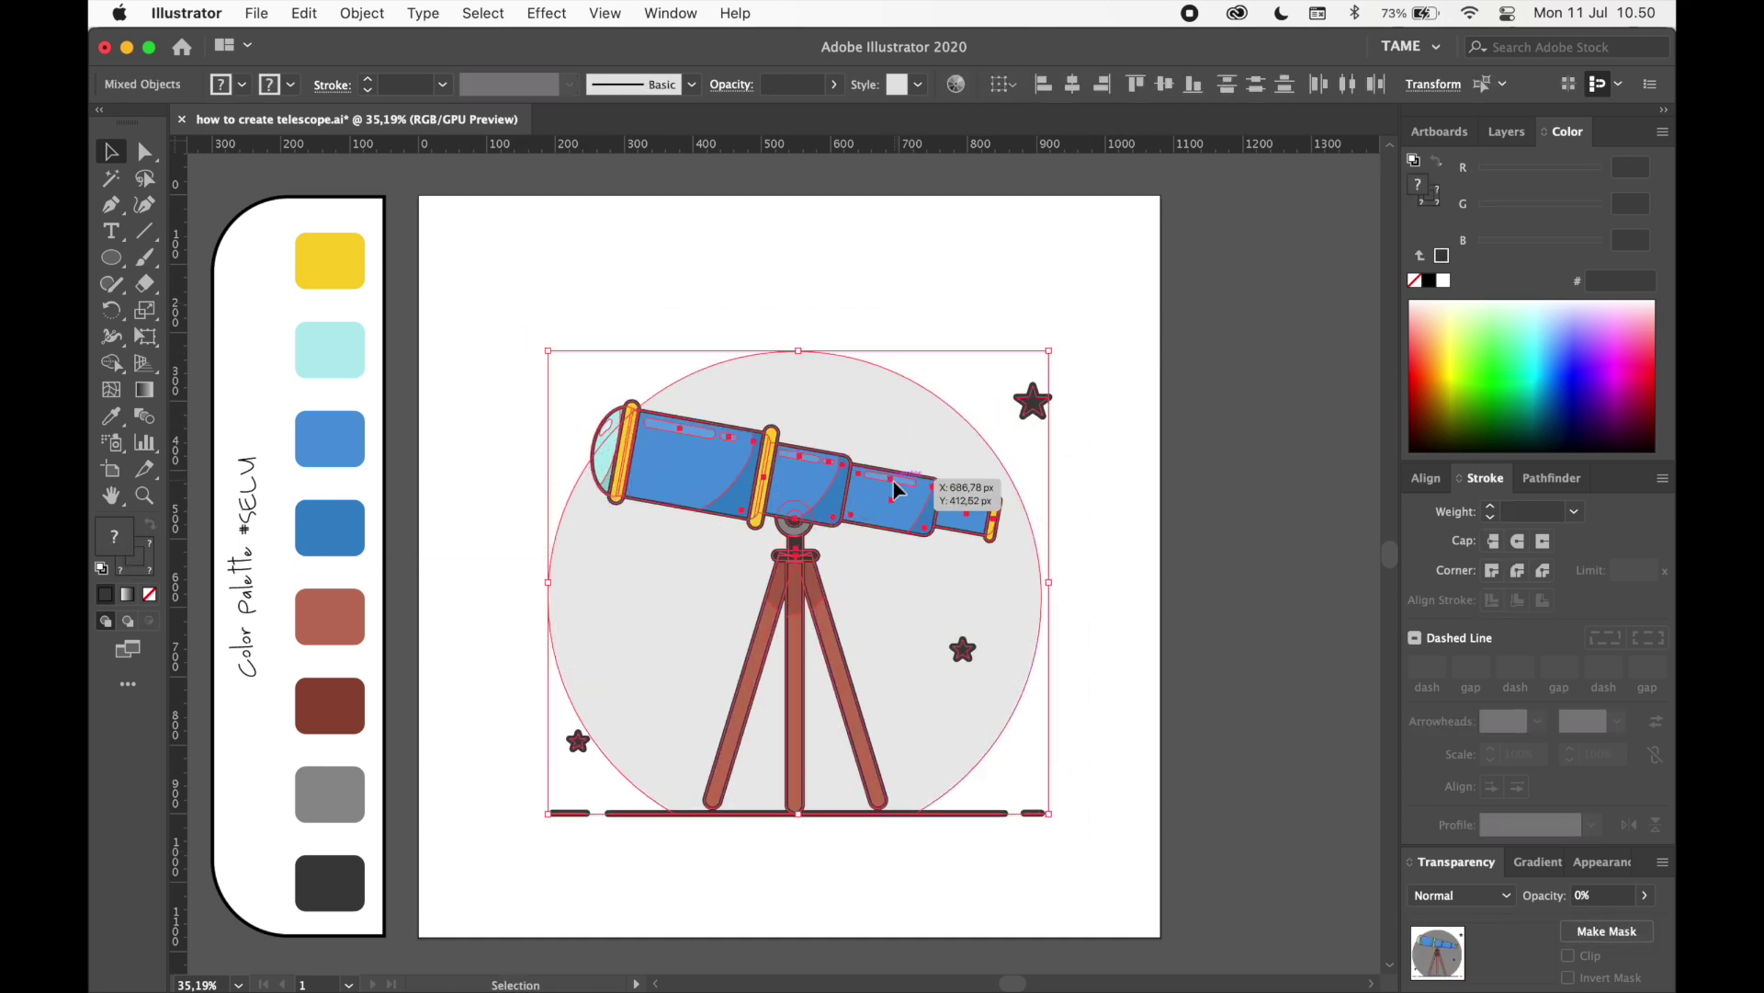
pyautogui.click(1110, 501)
# - Draw a circle about 90 px wide above the telescope tube and set its stroke weight to 5 pt
pyautogui.moveTo(1081, 481); pyautogui.dragTo(1081, 512)
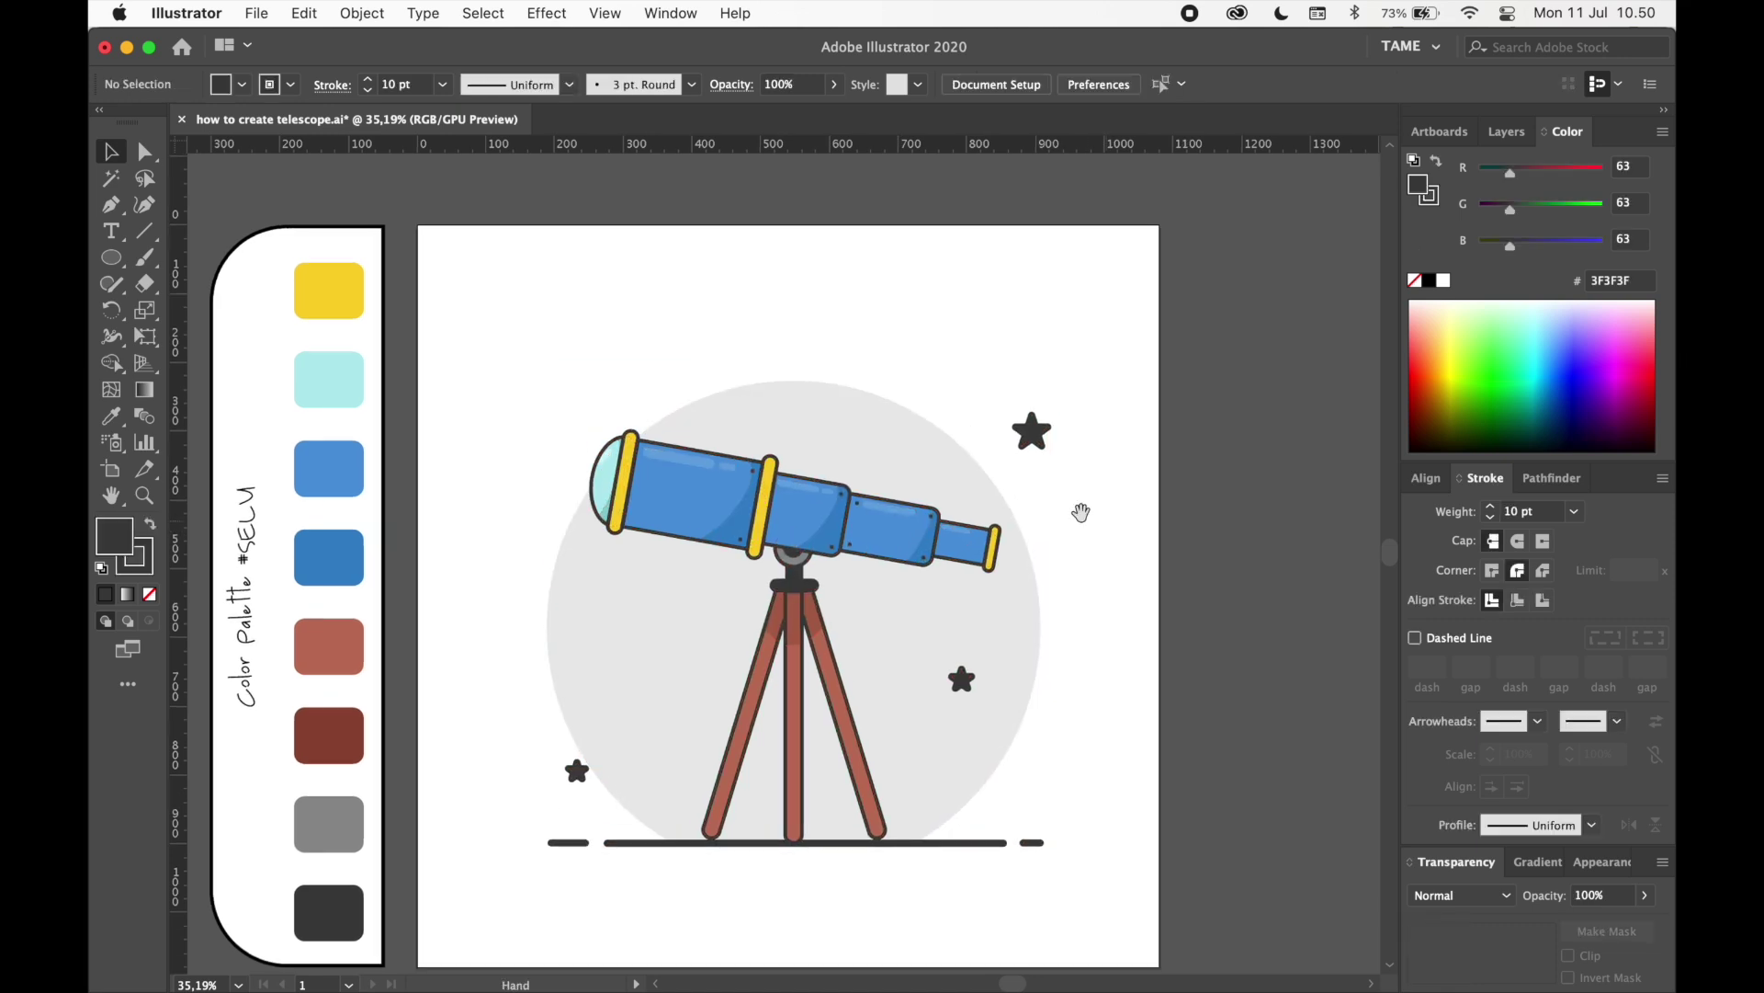
pyautogui.click(120, 265)
pyautogui.scroll(3, 713, 386)
pyautogui.moveTo(665, 330)
pyautogui.mouseDown()
pyautogui.moveTo(677, 363)
pyautogui.moveTo(714, 377)
pyautogui.mouseUp()
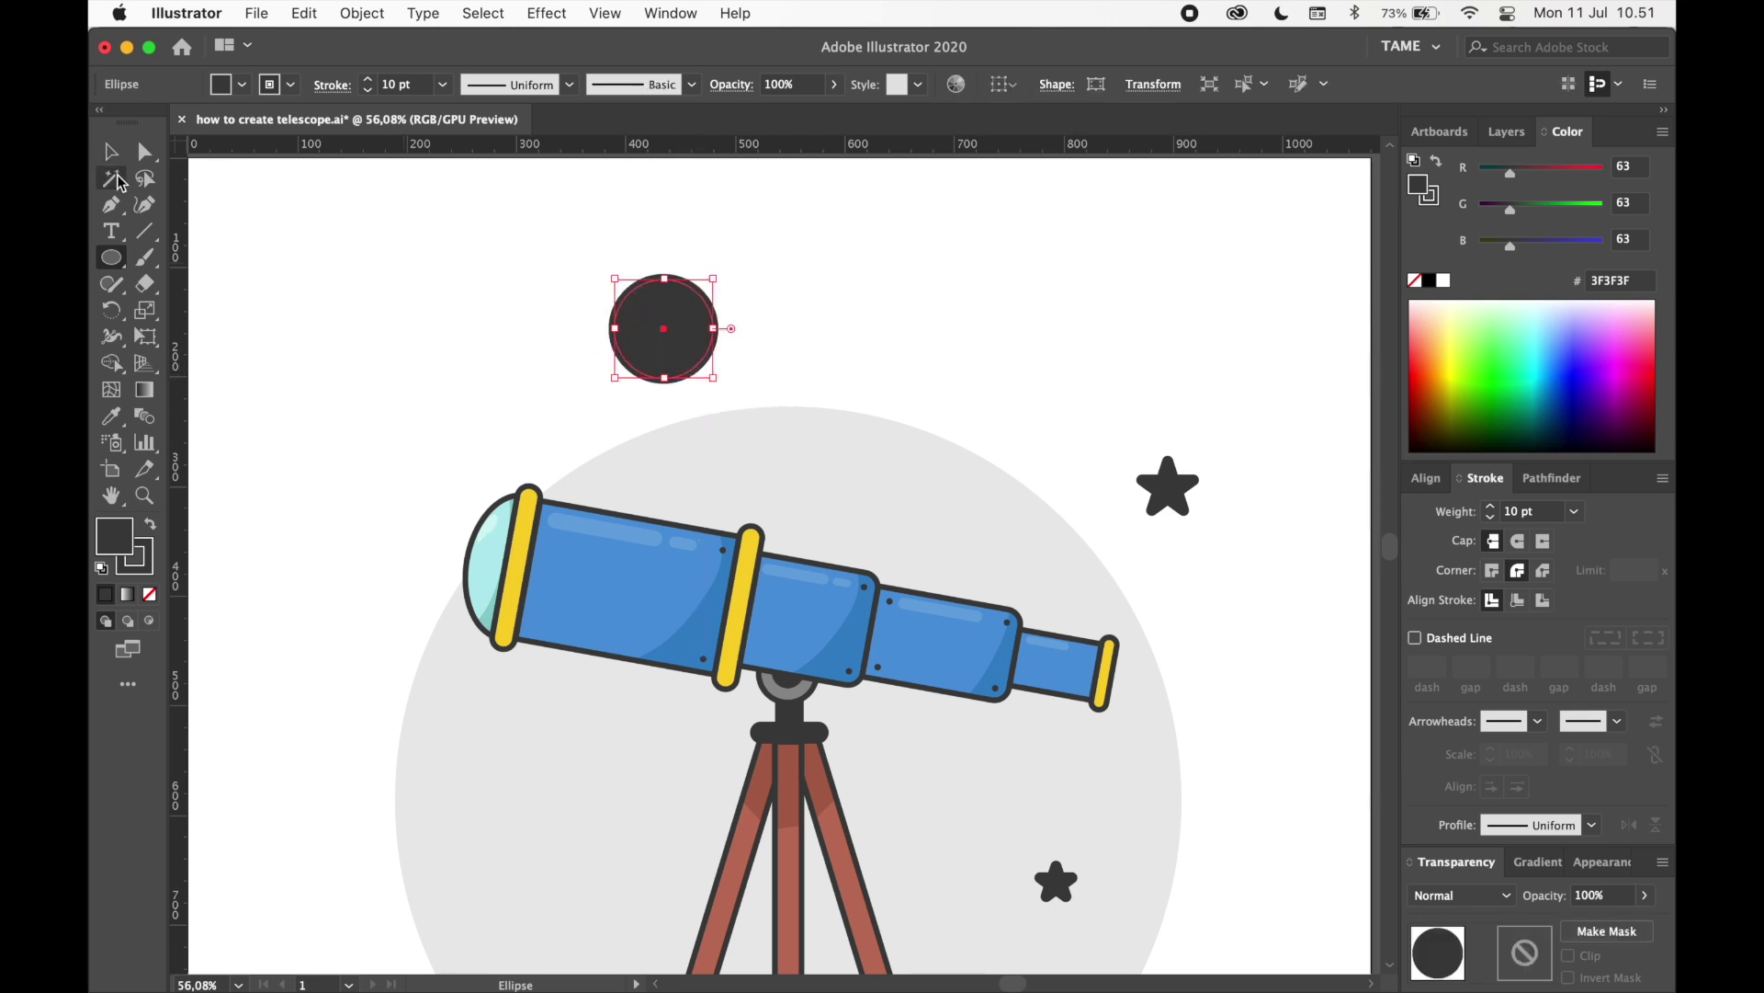
pyautogui.press('v')
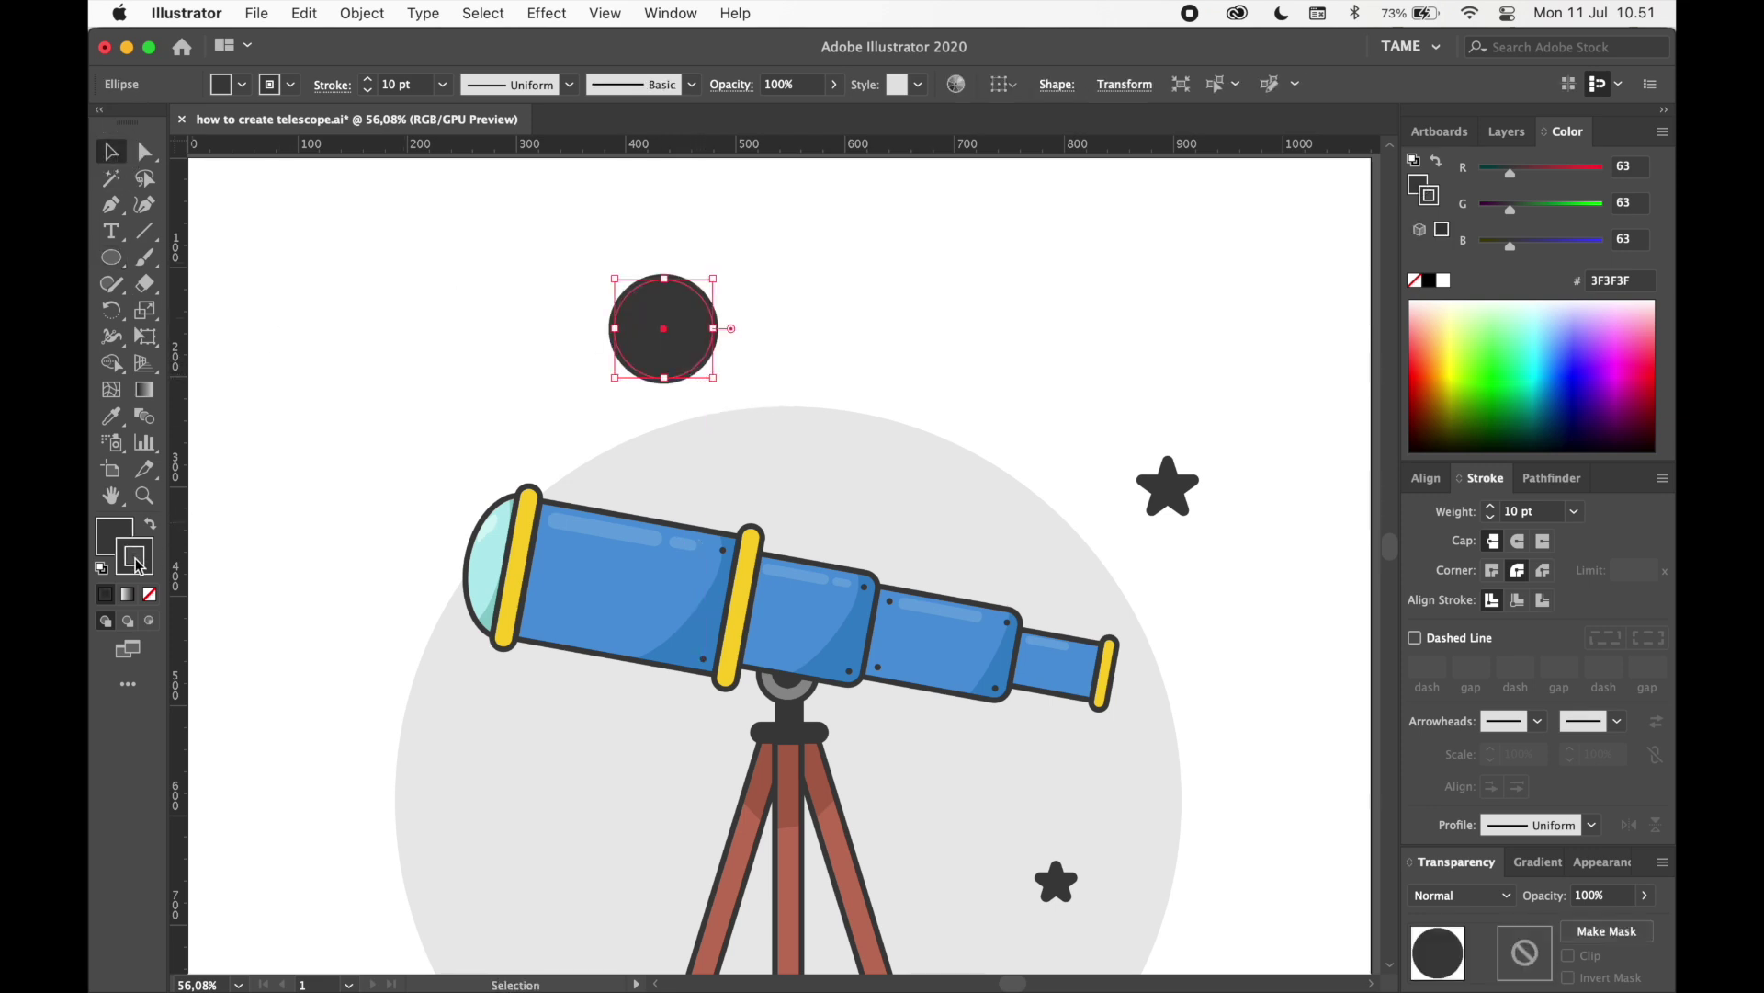
pyautogui.click(368, 91)
pyautogui.click(369, 91)
pyautogui.click(369, 91)
pyautogui.click(369, 91)
pyautogui.click(368, 91)
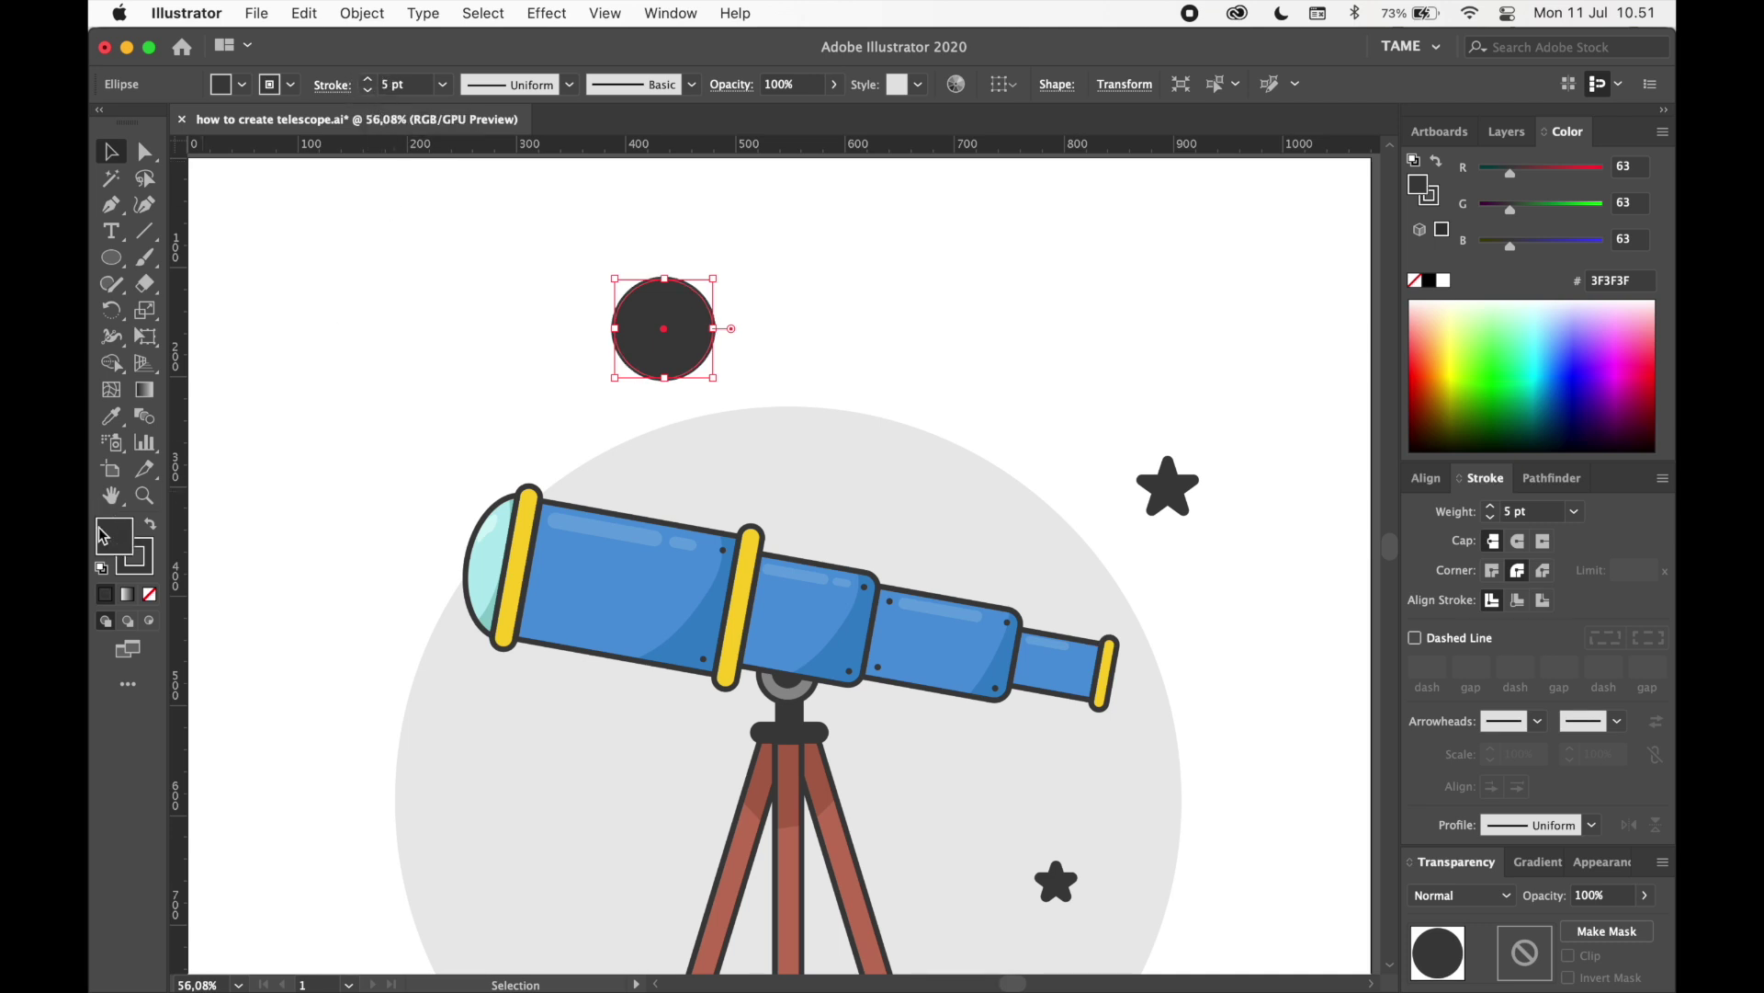
# - Fill the small circle with the gold color DBA705 and move it slightly right above the telescope
pyautogui.doubleClick(103, 535)
pyautogui.moveTo(860, 509); pyautogui.dragTo(864, 406)
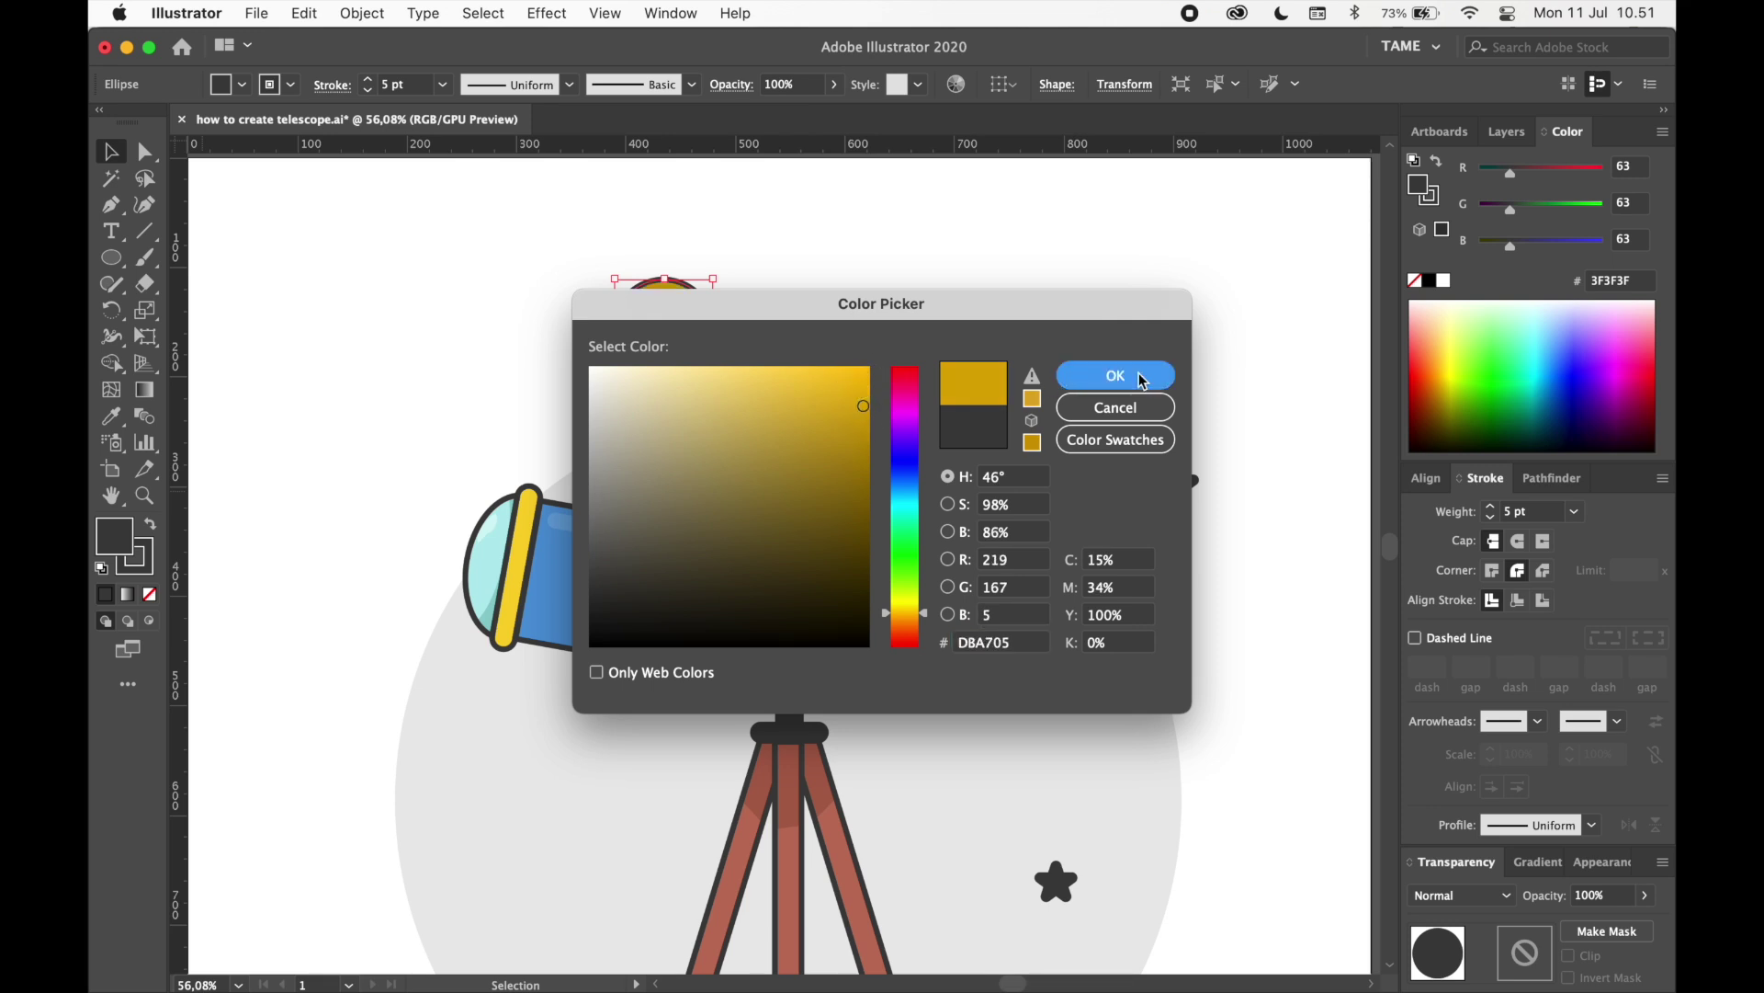
pyautogui.click(1119, 377)
pyautogui.click(990, 340)
pyautogui.scroll(2, 827, 340)
pyautogui.moveTo(658, 335); pyautogui.dragTo(697, 340)
pyautogui.click(858, 328)
# - Add a flat, slightly tilted gold ellipse across the small circle as the planet's ring
pyautogui.click(738, 372)
pyautogui.press('a')
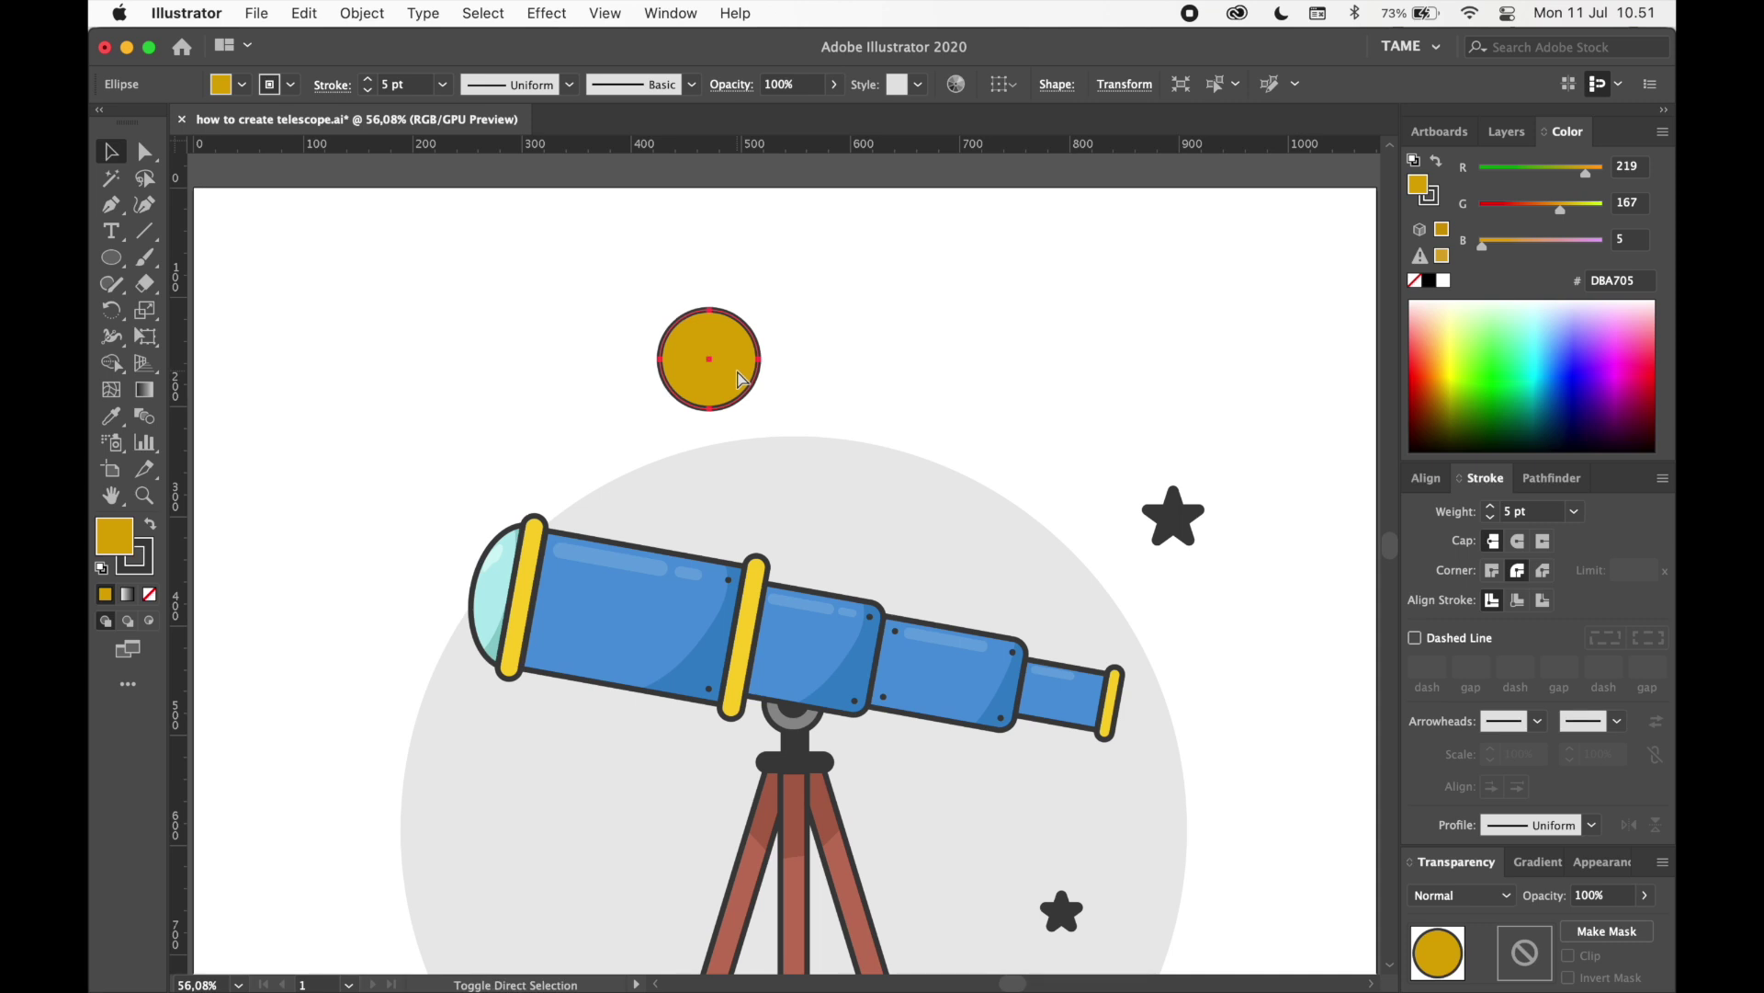
pyautogui.press('super+v')
pyautogui.moveTo(803, 561); pyautogui.dragTo(769, 365)
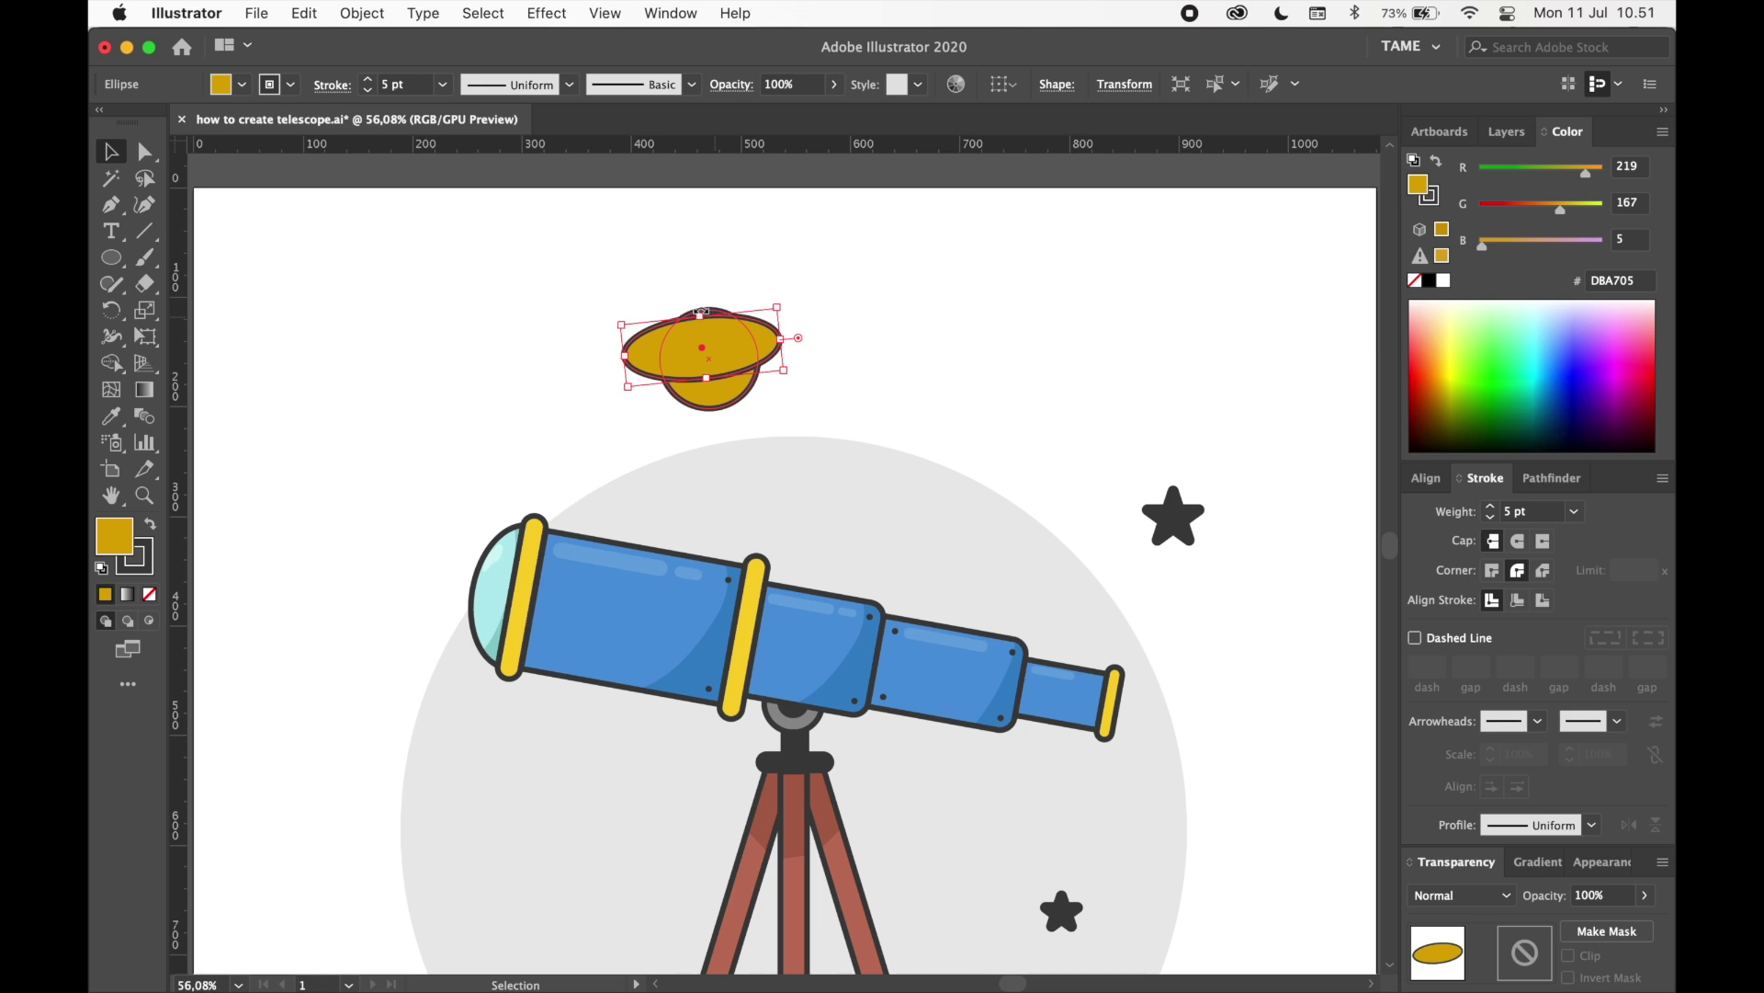
# - Flatten and widen the ring ellipse, center it on the gold circle, and select both shapes
pyautogui.moveTo(702, 315); pyautogui.dragTo(703, 329)
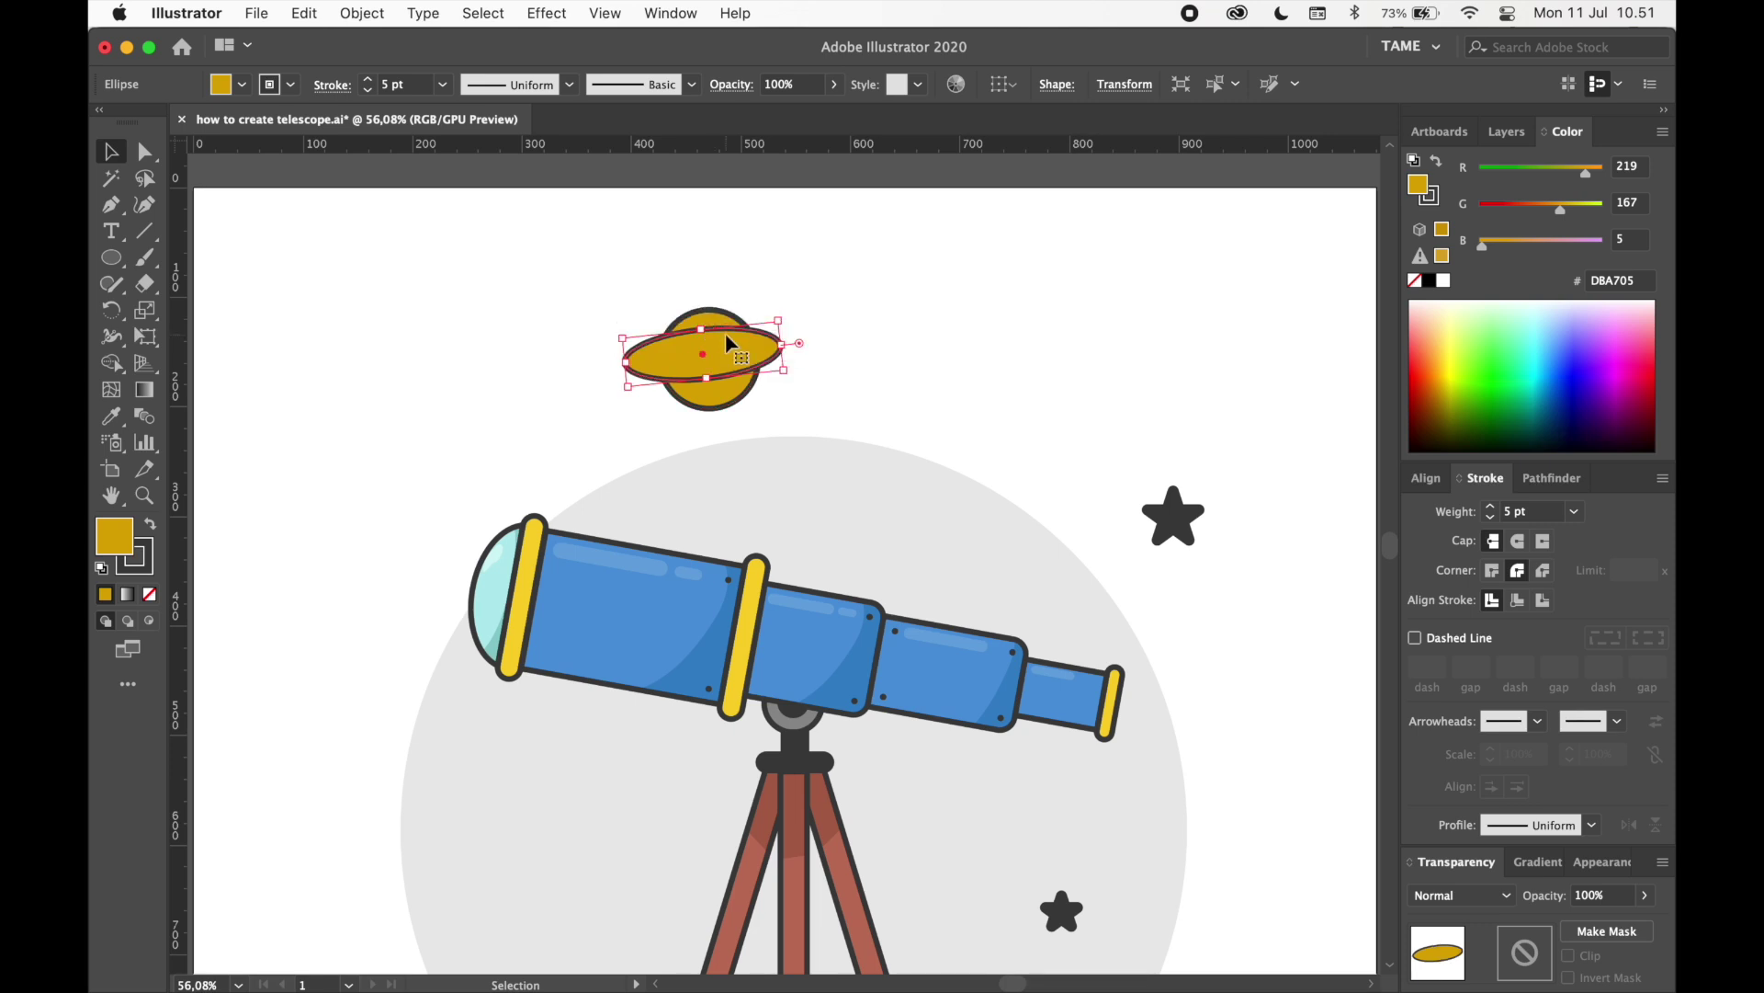
pyautogui.press('Right')
pyautogui.press('Right')
pyautogui.press('Right')
pyautogui.press('Right')
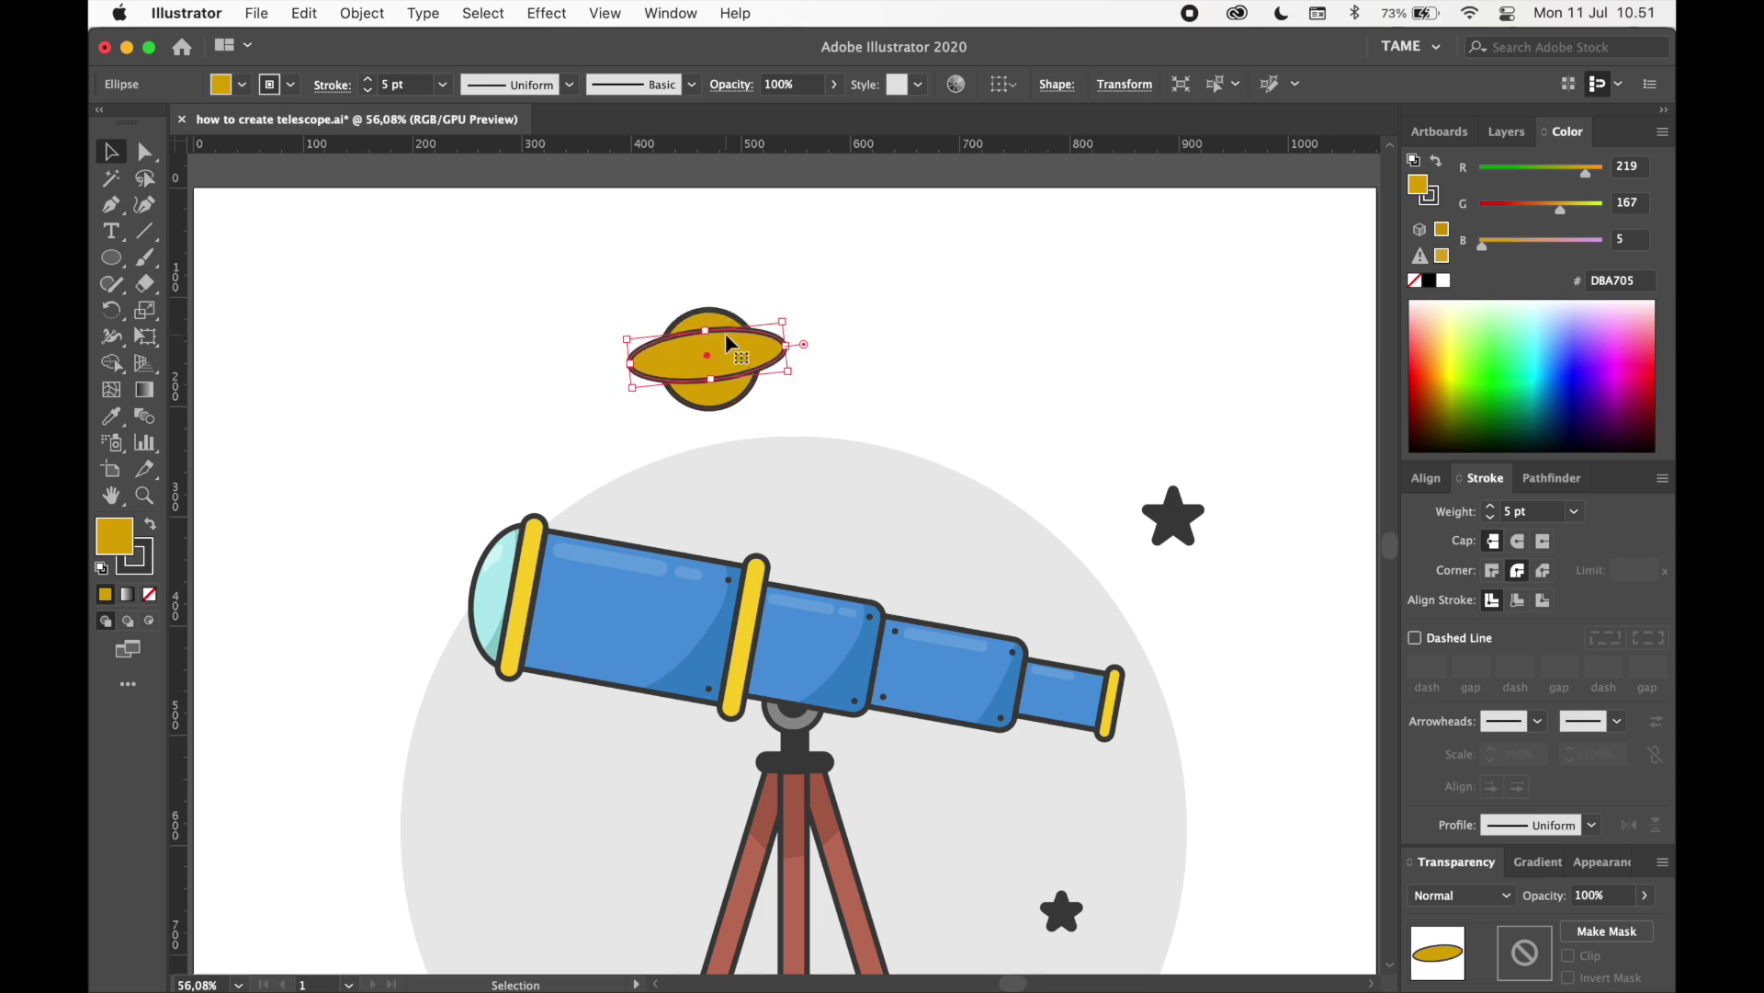
pyautogui.moveTo(787, 346); pyautogui.dragTo(594, 323)
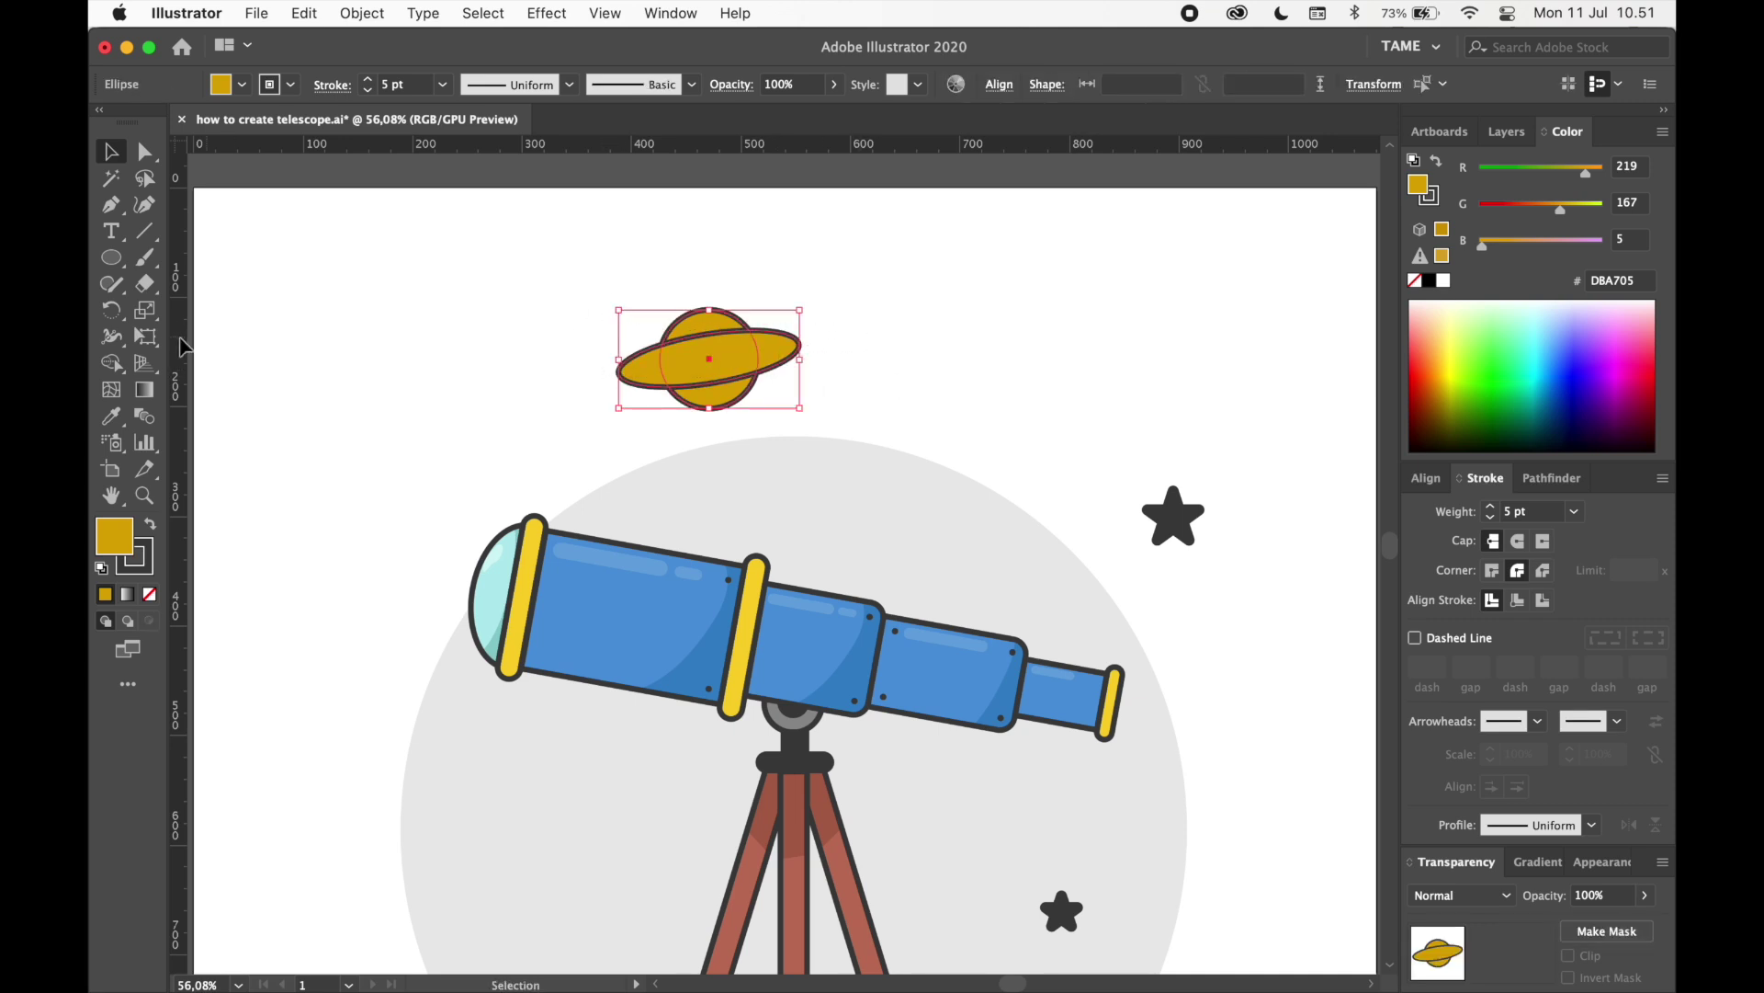
# - Merge the planet's upper part with the area the ring overlaps using the Shape Builder tool
pyautogui.click(112, 364)
pyautogui.rightClick(735, 340)
pyautogui.click(831, 291)
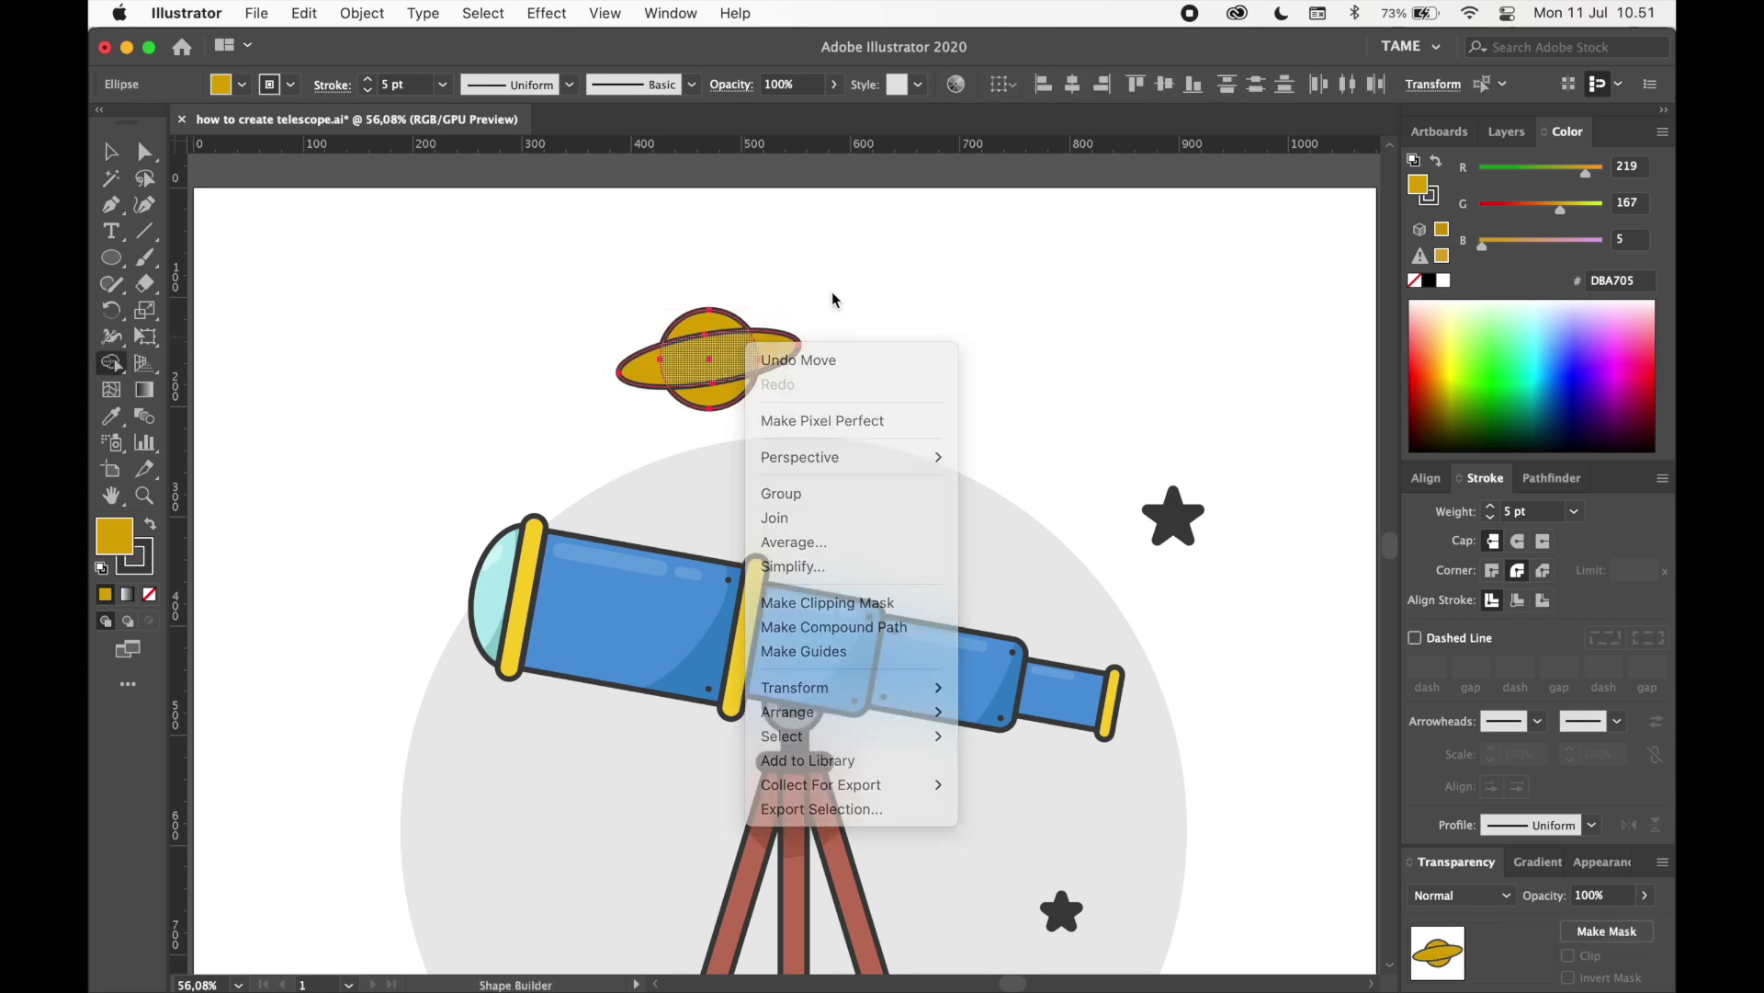
pyautogui.scroll(5, 752, 352)
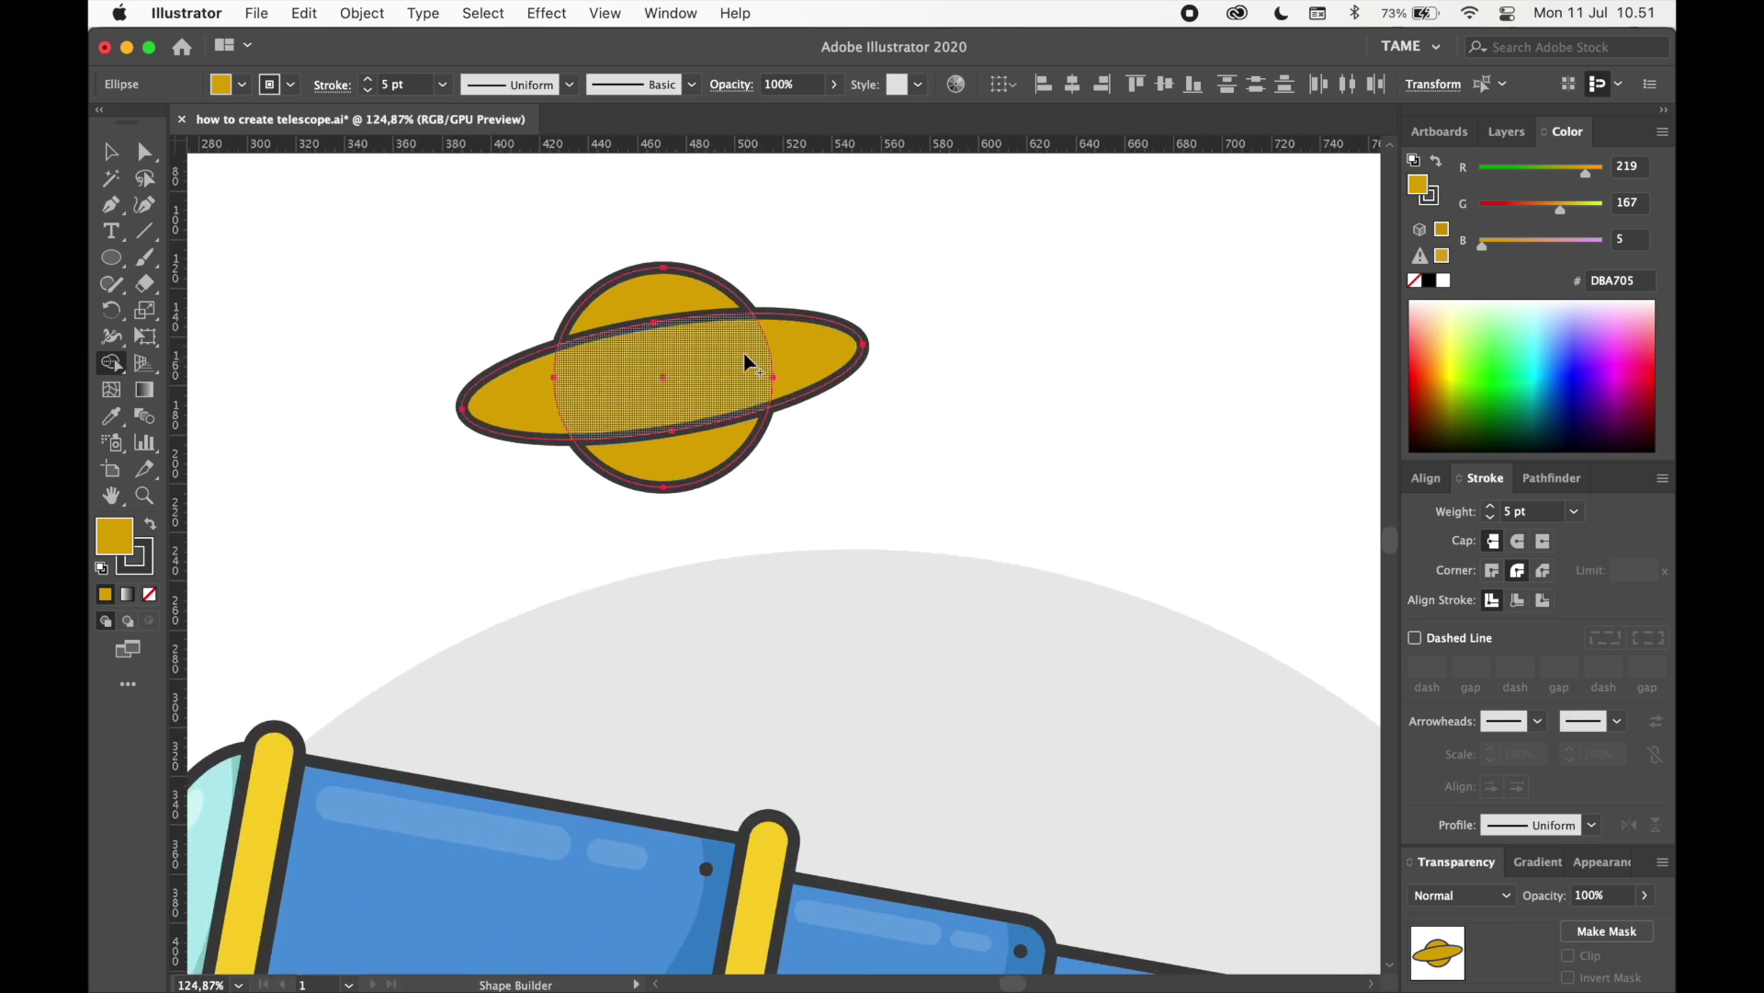
pyautogui.moveTo(681, 305)
pyautogui.mouseDown()
pyautogui.moveTo(689, 359)
pyautogui.moveTo(717, 354)
pyautogui.mouseUp()
pyautogui.click(111, 153)
pyautogui.click(825, 283)
# - Remove the fill from both ring ends beside the planet, leaving only their outlines
pyautogui.click(810, 352)
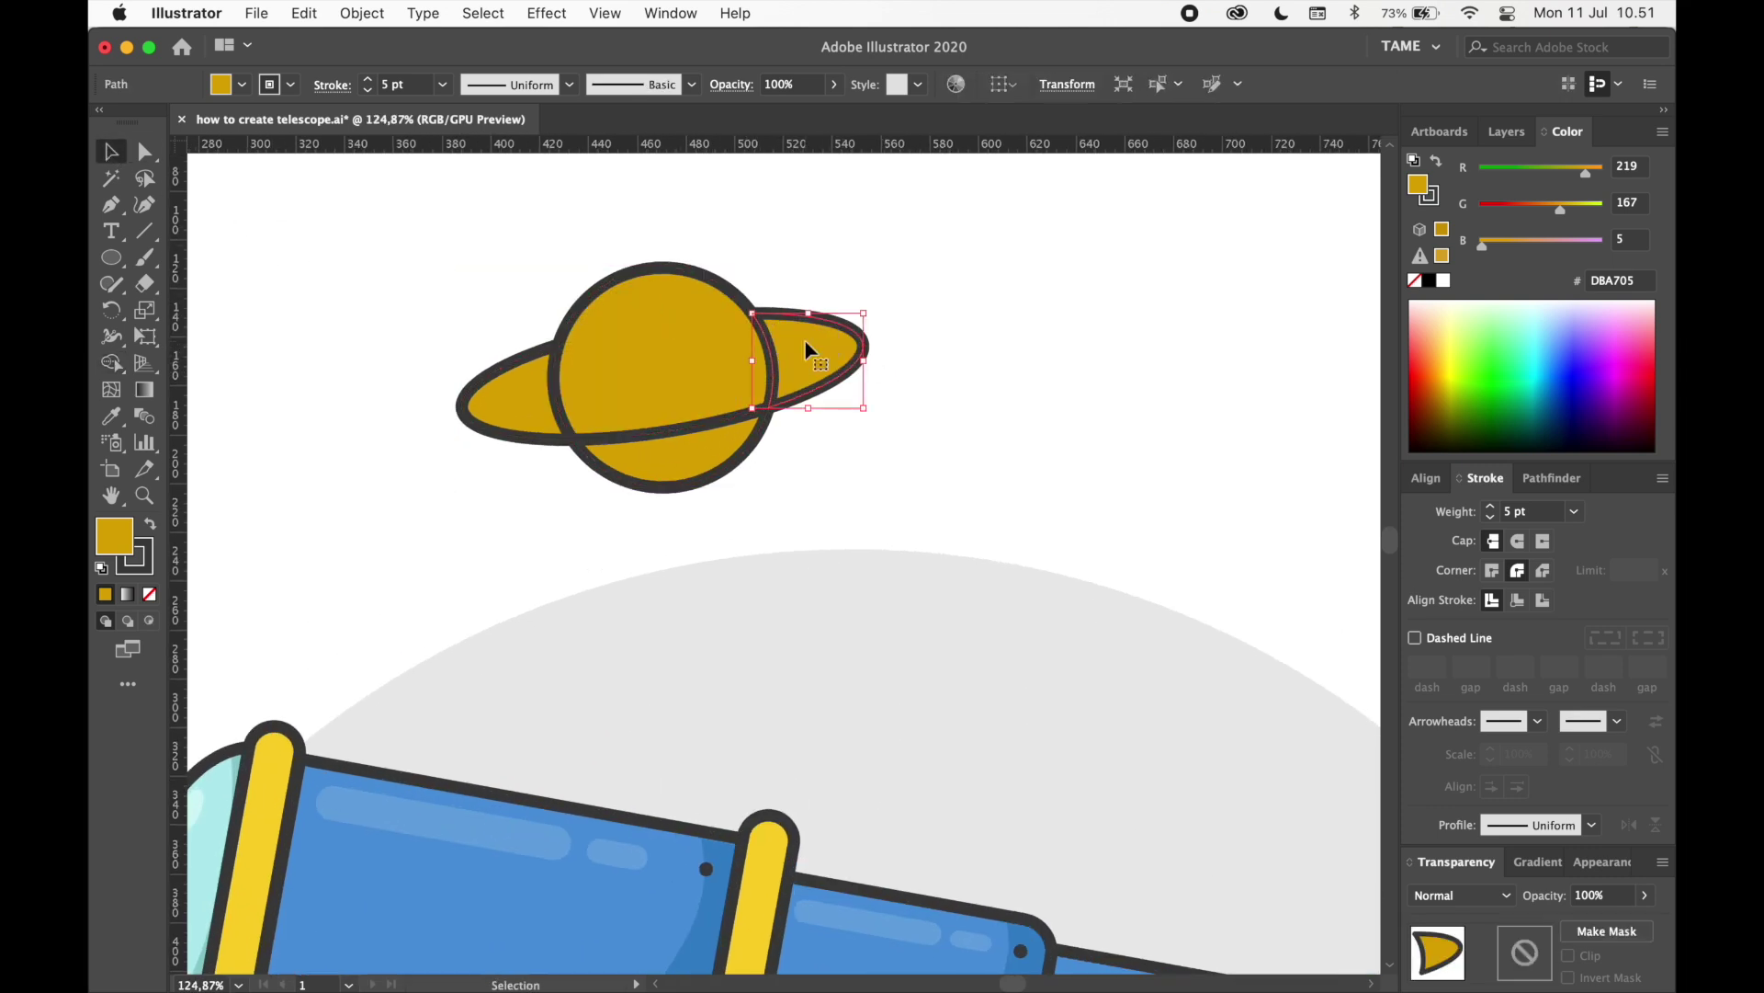
pyautogui.keyDown('shift'); pyautogui.click(527, 388); pyautogui.keyUp('shift')
pyautogui.click(149, 593)
pyautogui.click(319, 555)
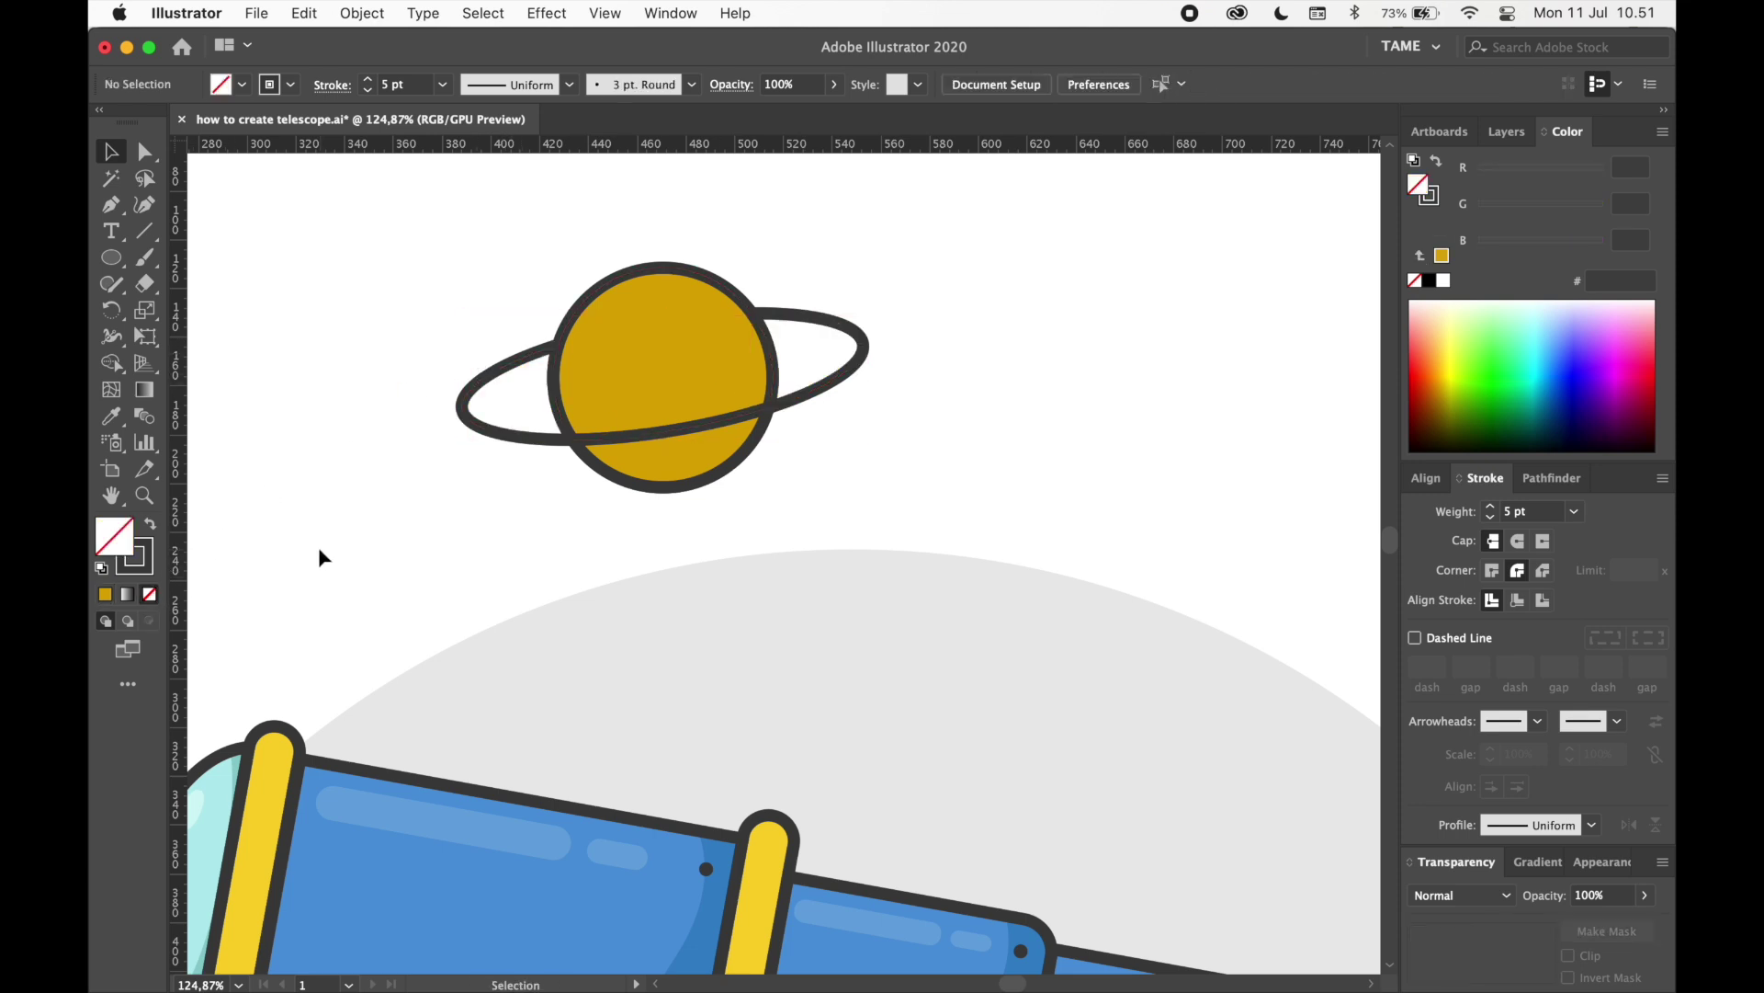
# - Draw a short curved highlight line inside the planet's upper left edge with the Pen tool and give it round caps
pyautogui.scroll(-3, 623, 465)
pyautogui.moveTo(670, 395); pyautogui.dragTo(665, 412)
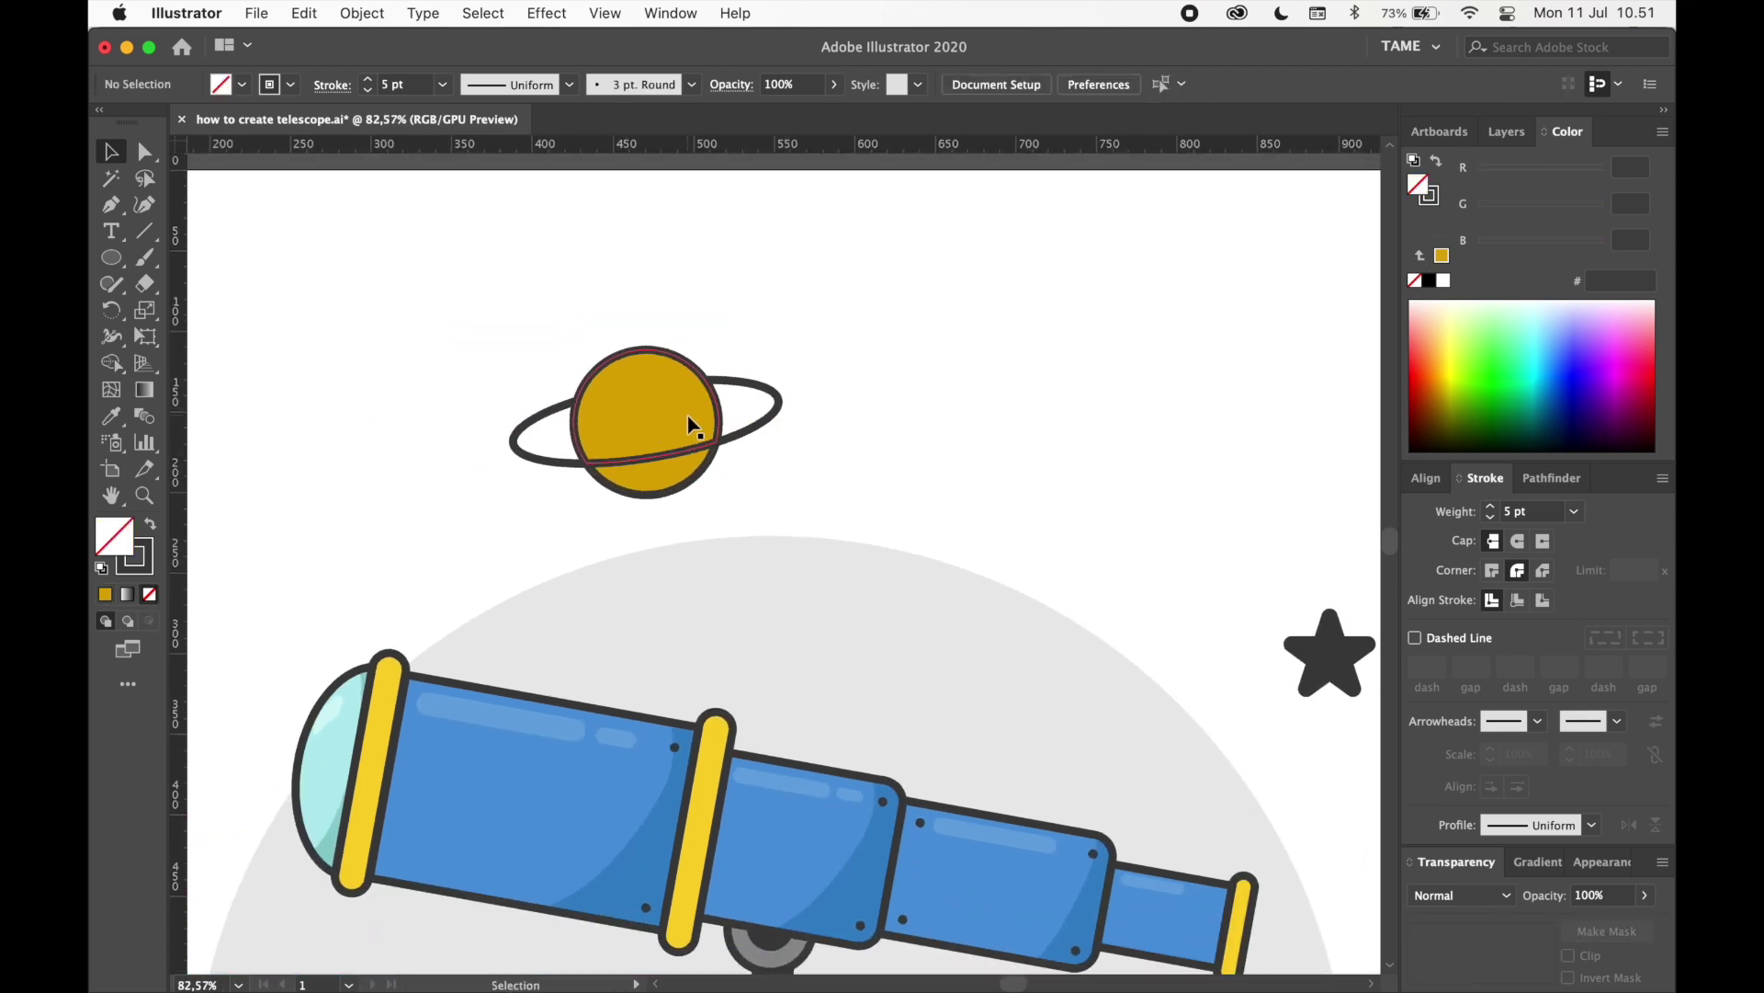
pyautogui.scroll(3, 690, 413)
pyautogui.click(116, 210)
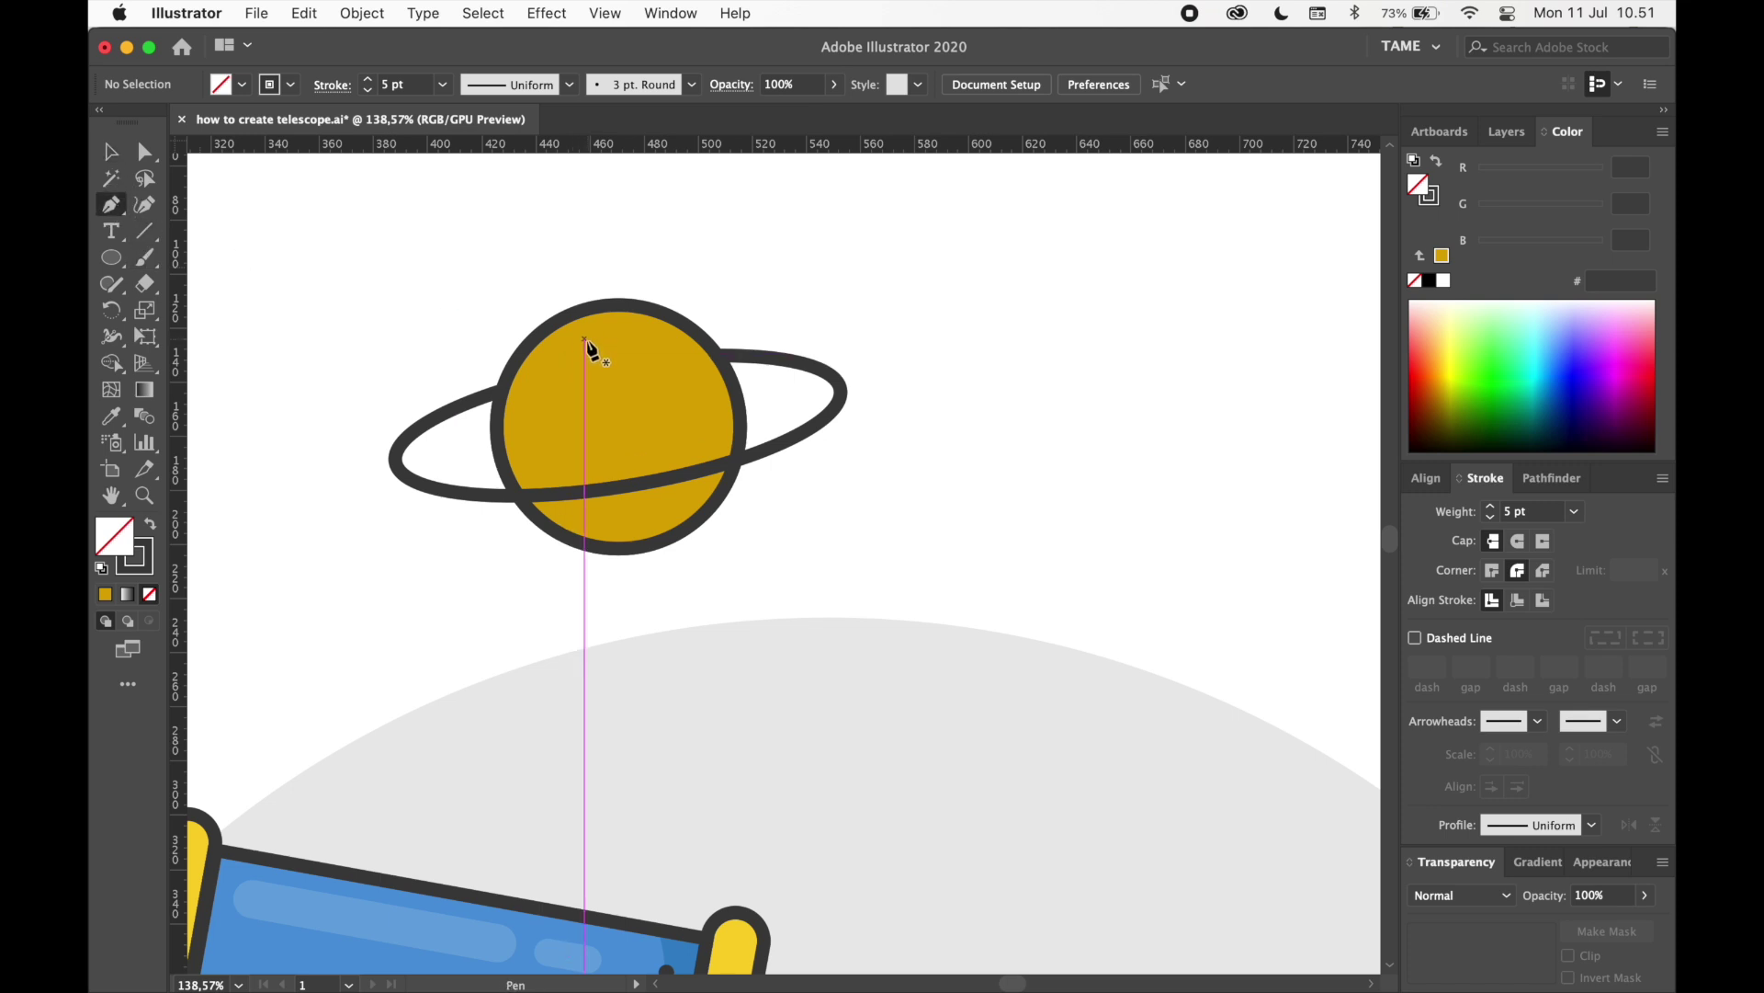
pyautogui.click(584, 355)
pyautogui.moveTo(534, 402); pyautogui.dragTo(520, 441)
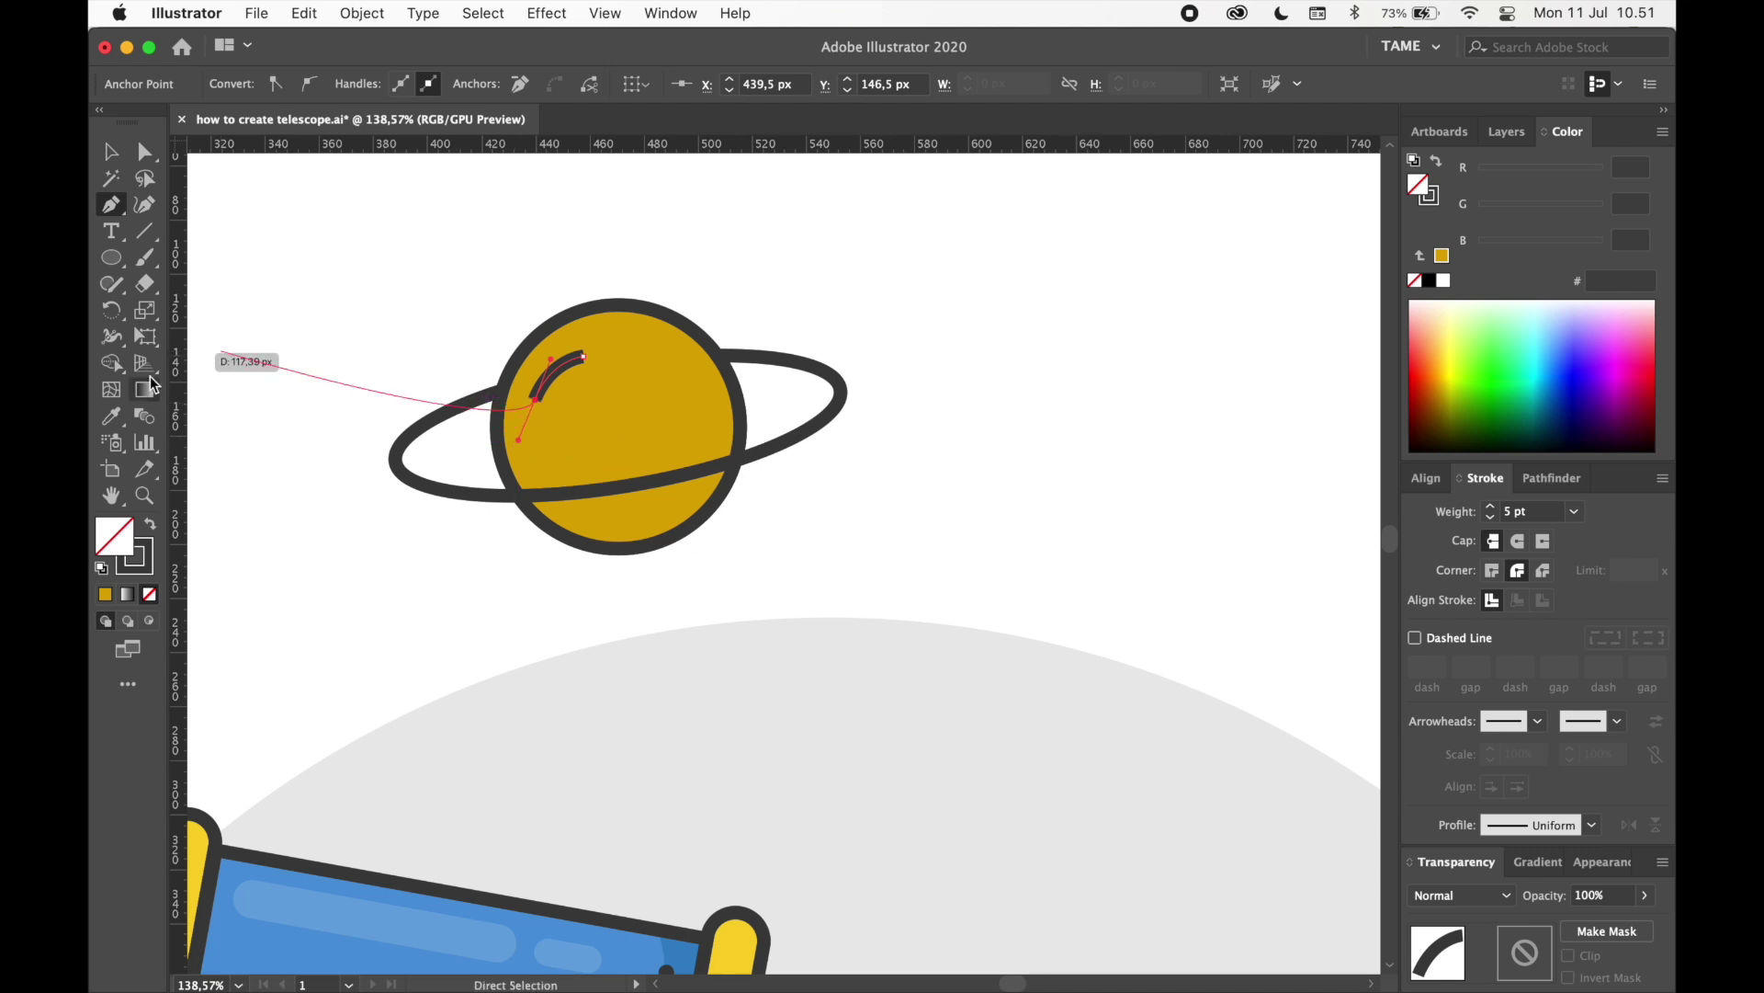
pyautogui.click(110, 151)
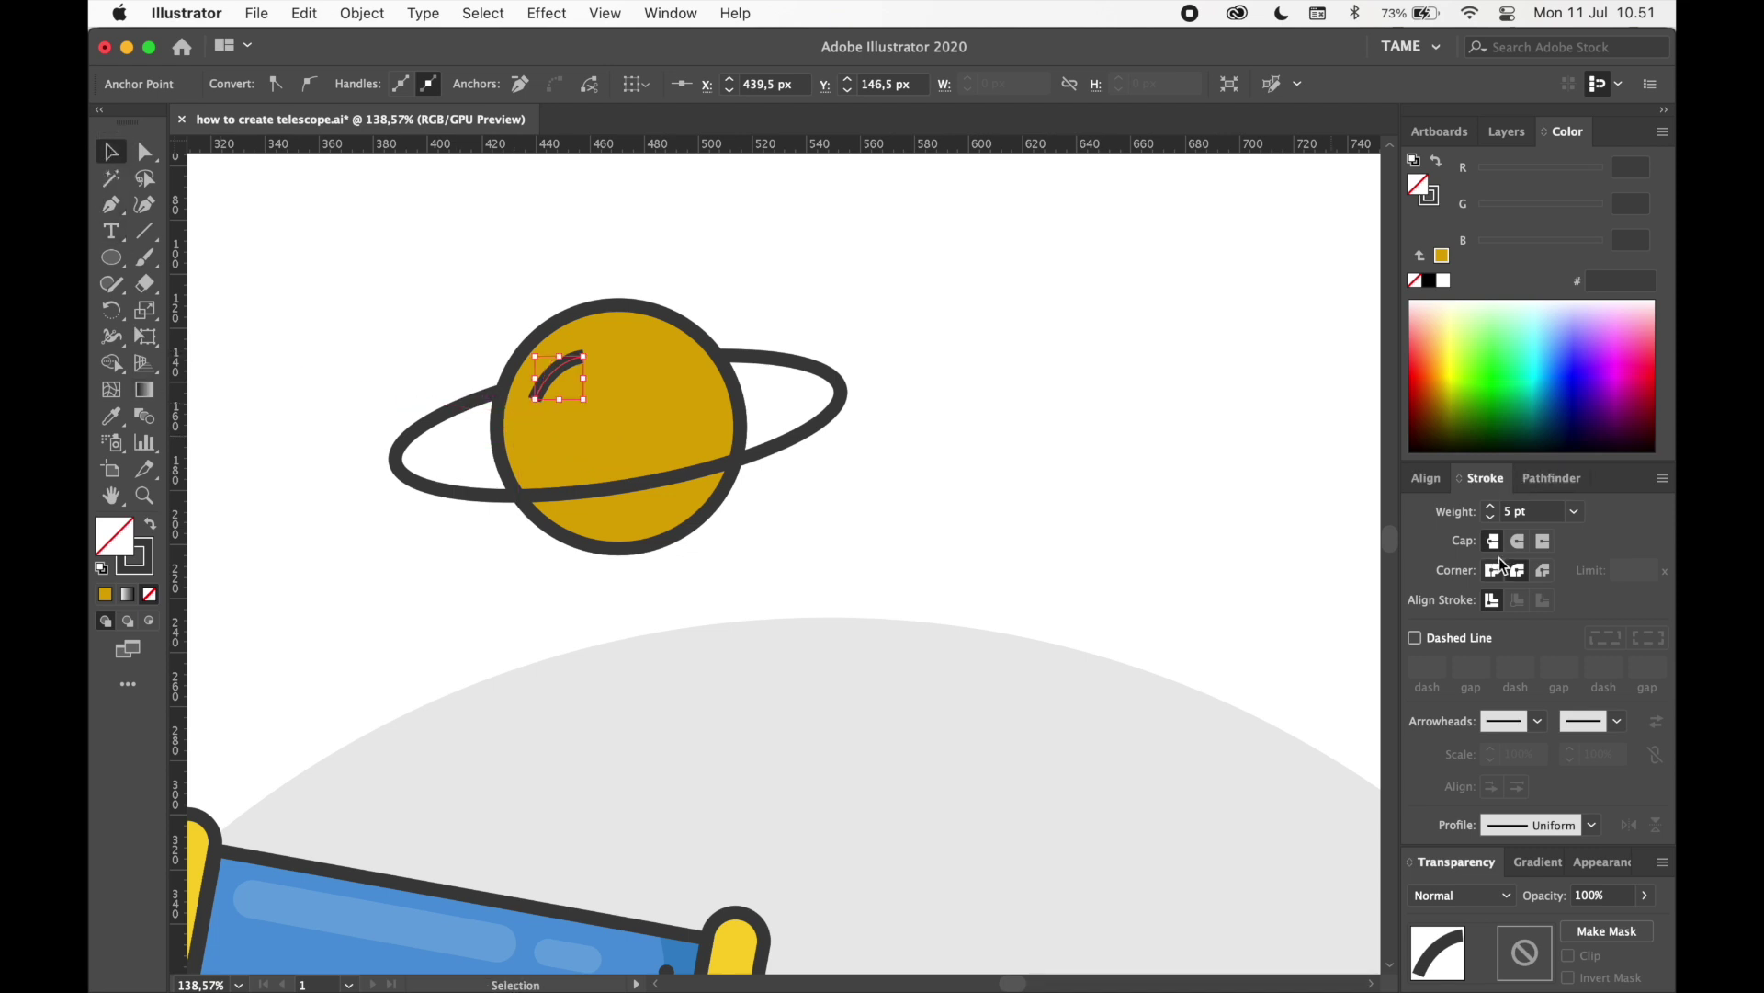
pyautogui.click(1518, 542)
pyautogui.click(1196, 472)
pyautogui.scroll(-4, 993, 486)
pyautogui.moveTo(1039, 501); pyautogui.dragTo(635, 399)
pyautogui.click(928, 463)
pyautogui.scroll(-5, 961, 383)
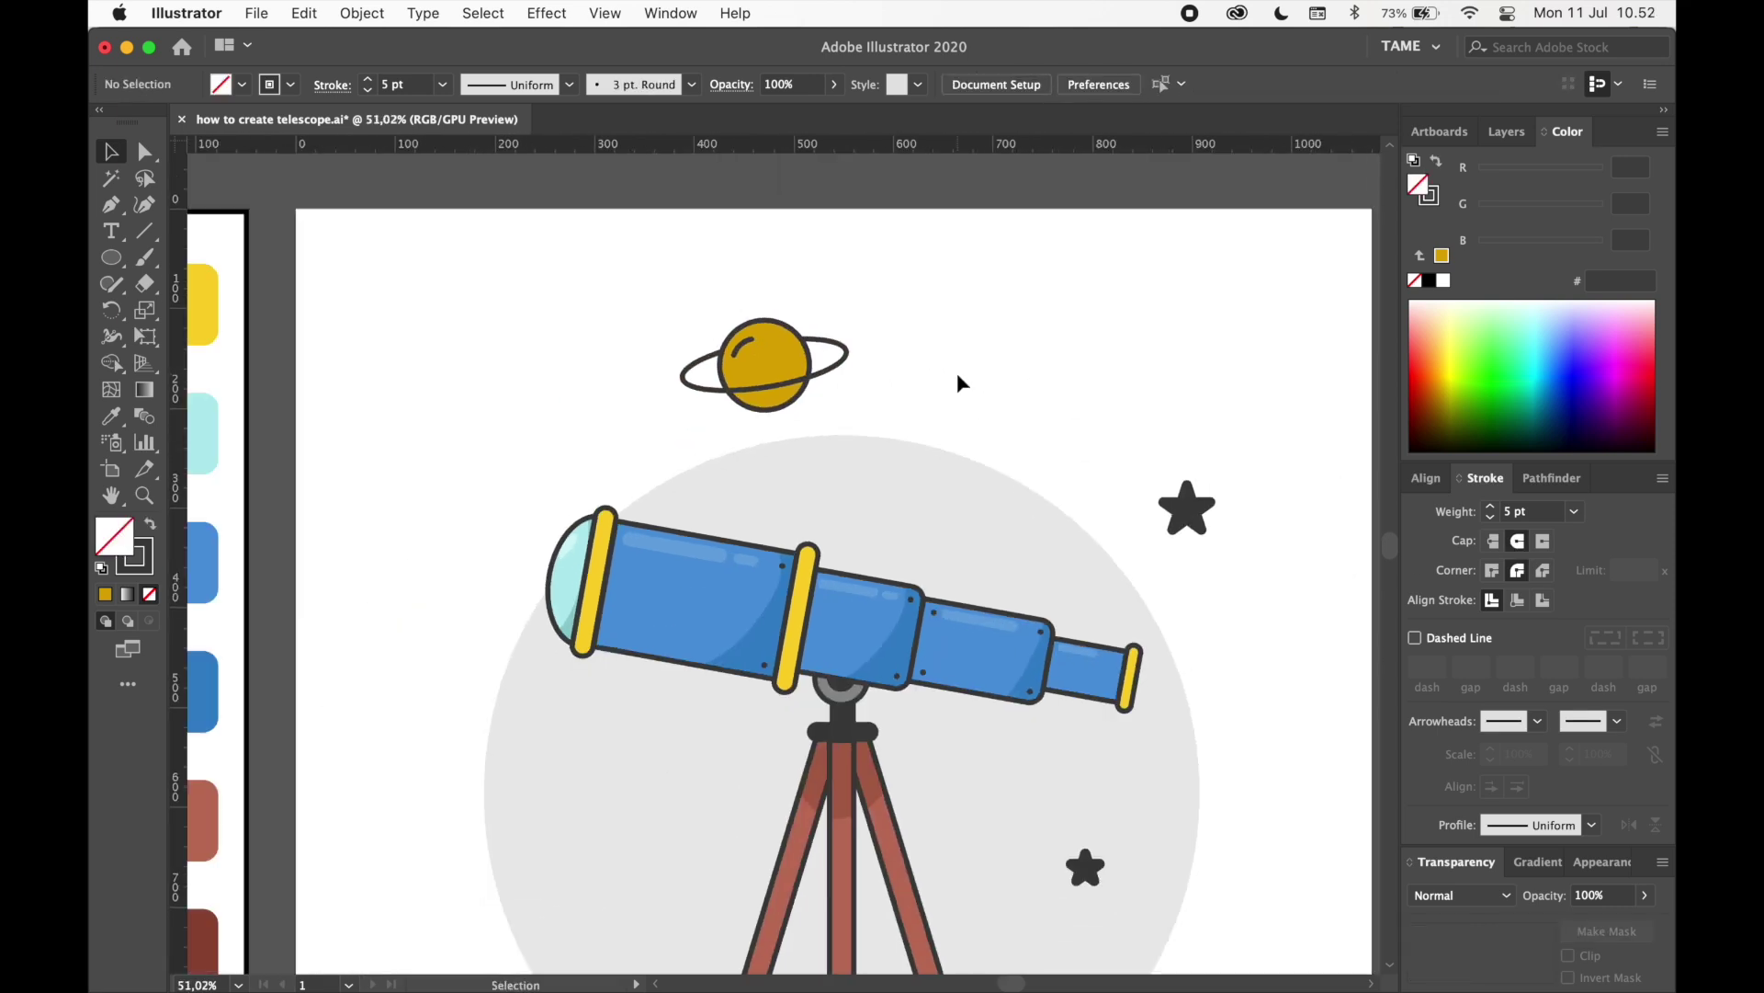
# - Rotate the ringed planet until its ring is horizontal and reposition it above the background circle
pyautogui.moveTo(782, 372); pyautogui.dragTo(822, 388)
pyautogui.moveTo(898, 334); pyautogui.dragTo(925, 346)
pyautogui.moveTo(852, 386); pyautogui.dragTo(849, 376)
pyautogui.click(1018, 360)
pyautogui.moveTo(1021, 361); pyautogui.dragTo(971, 335)
pyautogui.moveTo(1124, 469); pyautogui.dragTo(1055, 355)
pyautogui.click(1093, 423)
# - Draw a tiny dark gray circle above the lower-left star with the Ellipse tool and remove its stroke
pyautogui.click(111, 257)
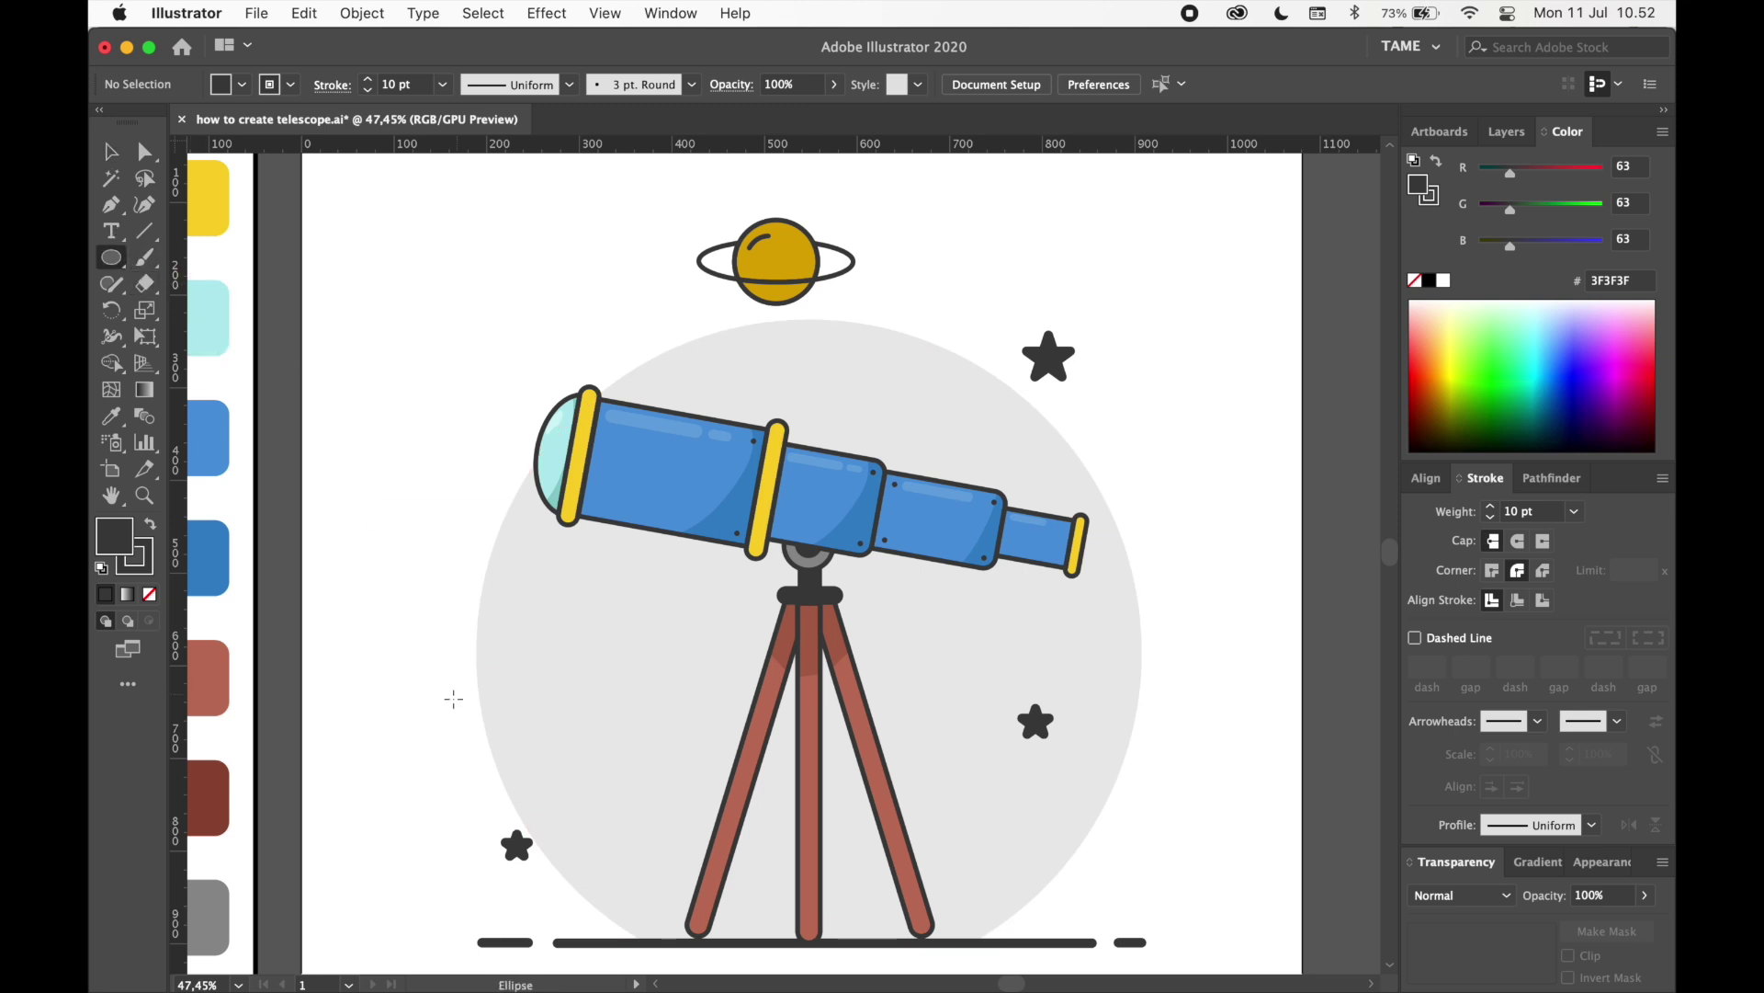
pyautogui.moveTo(478, 788); pyautogui.dragTo(483, 796)
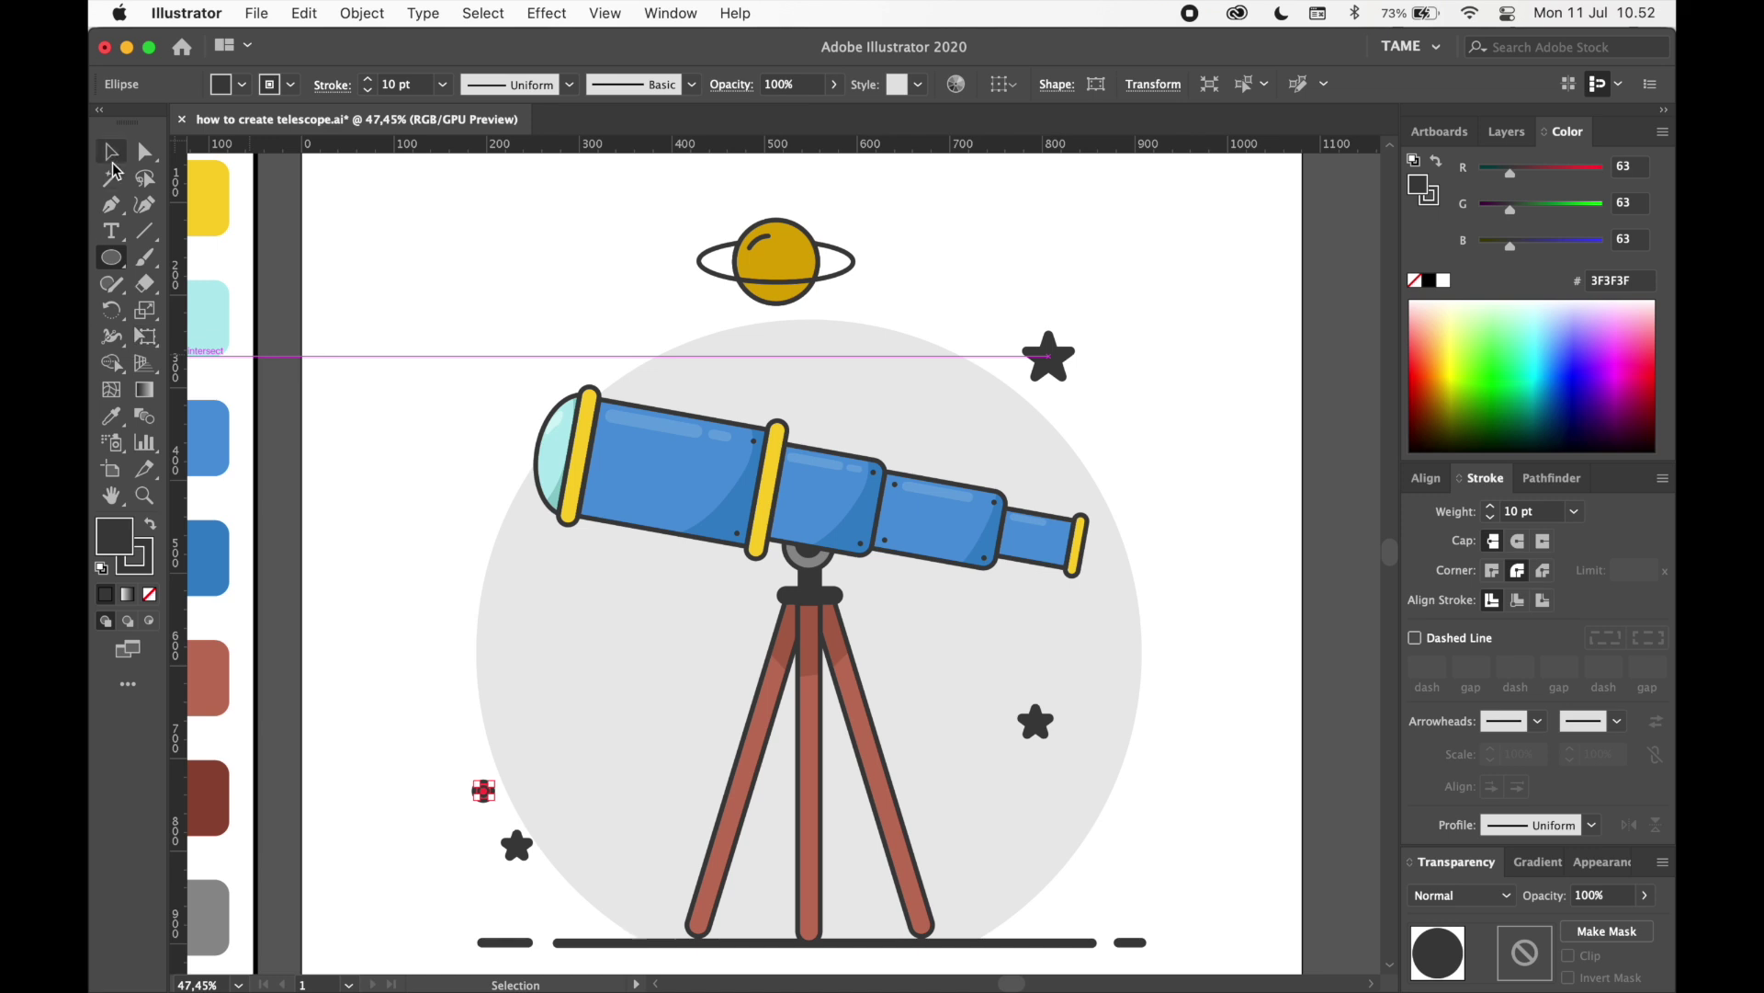
pyautogui.click(148, 567)
pyautogui.click(150, 594)
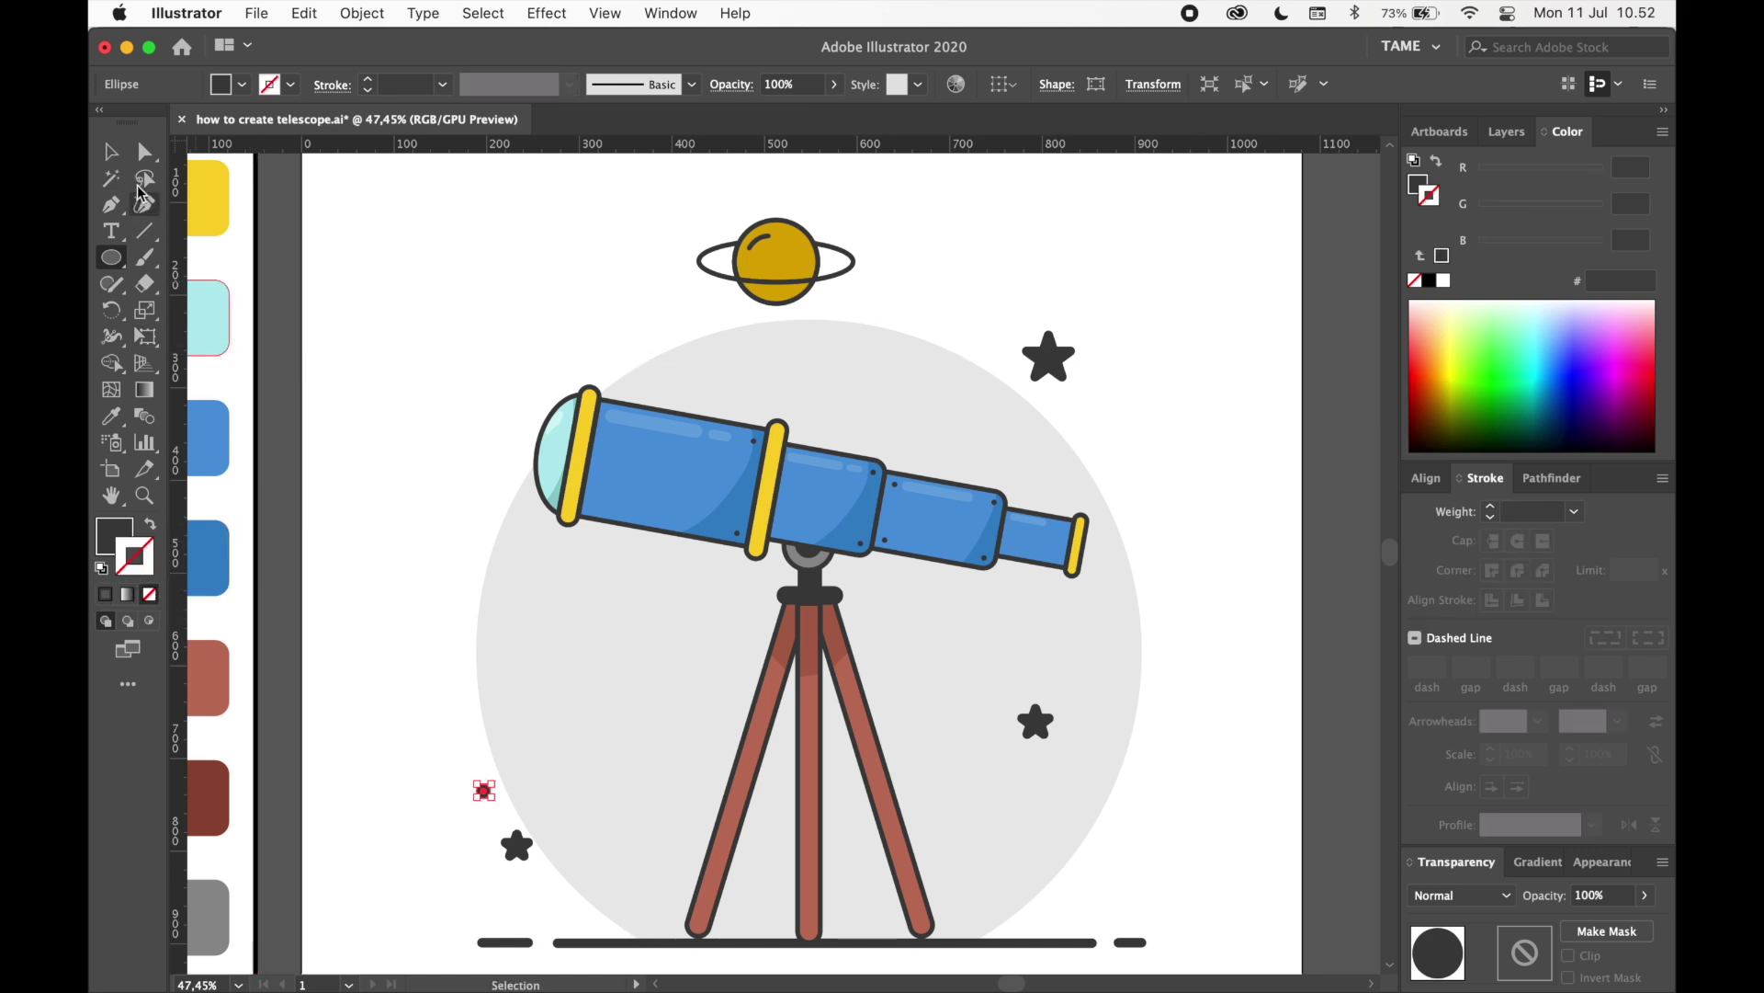
pyautogui.click(110, 152)
pyautogui.click(425, 267)
# - Move the tiny dot closer to the upper left of the lower-left star
pyautogui.scroll(-2, 505, 802)
pyautogui.moveTo(476, 742); pyautogui.dragTo(522, 734)
pyautogui.scroll(5, 527, 765)
pyautogui.click(461, 719)
pyautogui.scroll(-5, 515, 680)
pyautogui.moveTo(591, 641); pyautogui.dragTo(546, 657)
pyautogui.moveTo(465, 727); pyautogui.dragTo(437, 733)
pyautogui.click(425, 733)
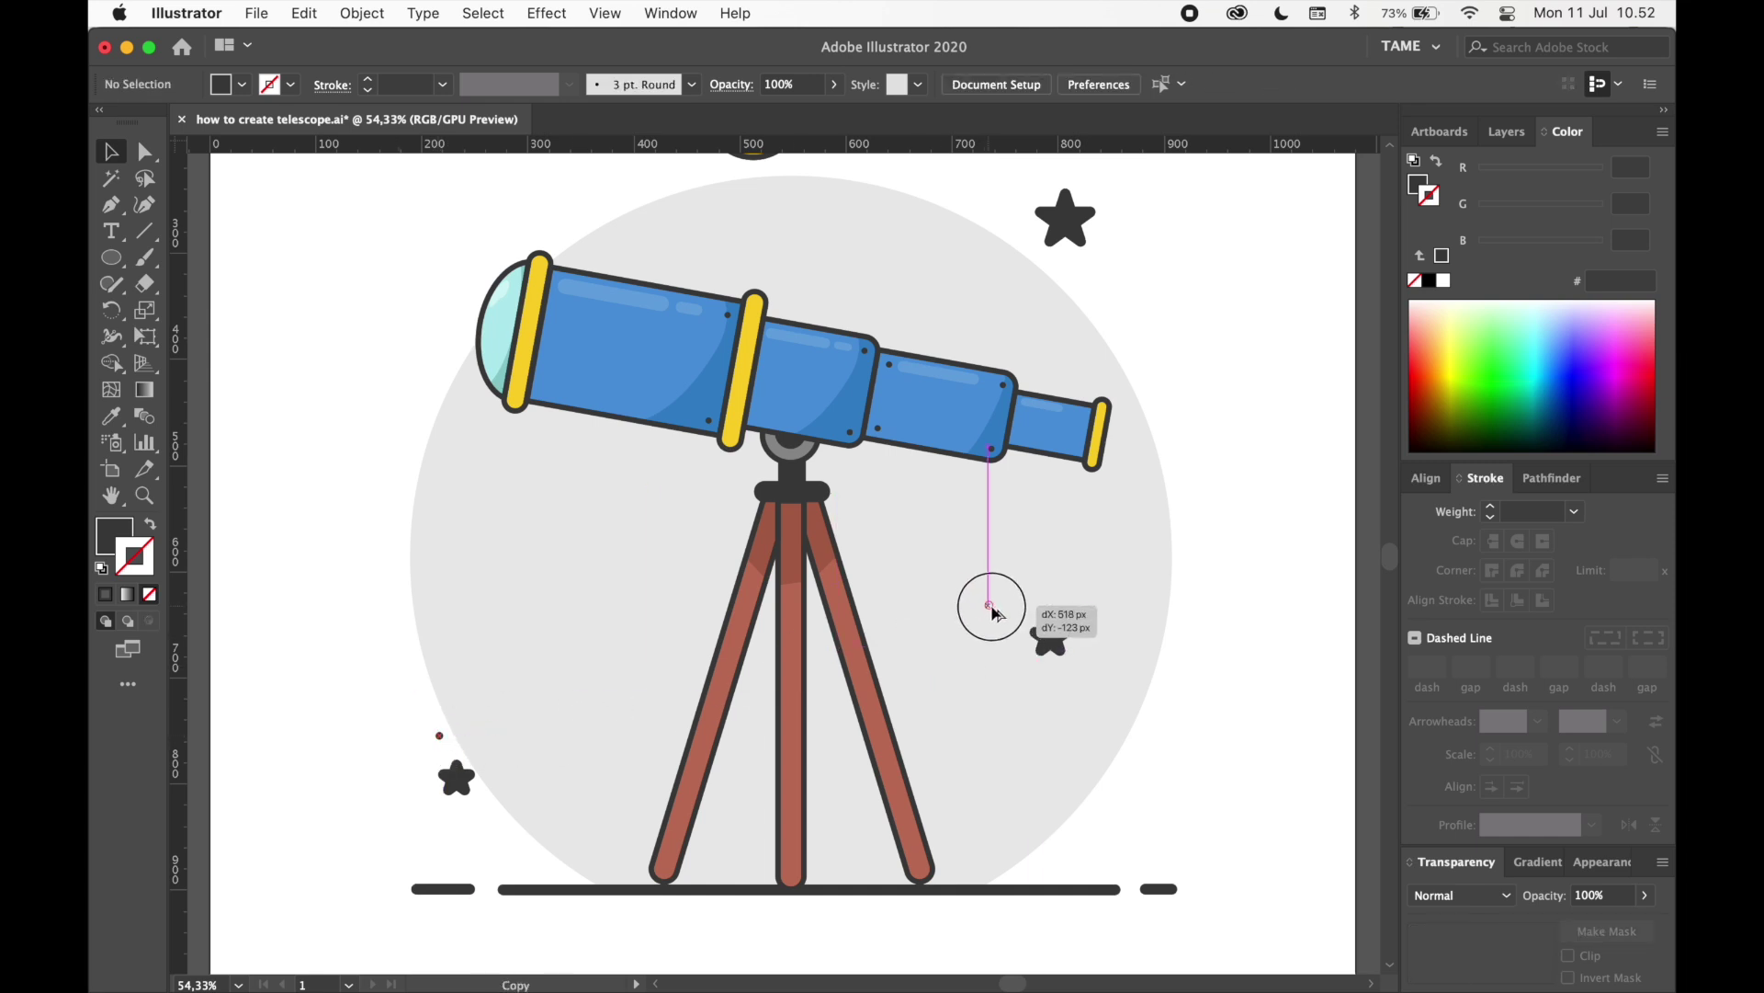
# - Place an enlarged copy of the dot at the upper left of the lower-right star
pyautogui.click(993, 627)
pyautogui.moveTo(994, 611); pyautogui.dragTo(1000, 616)
pyautogui.click(1290, 532)
pyautogui.moveTo(1290, 540); pyautogui.dragTo(1158, 713)
# - Add a dot copy just below the large upper-right star and a smaller star copy to the large star's left
pyautogui.moveTo(867, 795); pyautogui.dragTo(889, 328)
pyautogui.click(1033, 463)
pyautogui.click(989, 468)
pyautogui.click(1027, 443)
pyautogui.click(841, 365)
# - Shift the ringed planet slightly left above the background circle and deselect it
pyautogui.moveTo(1189, 363); pyautogui.dragTo(1066, 404)
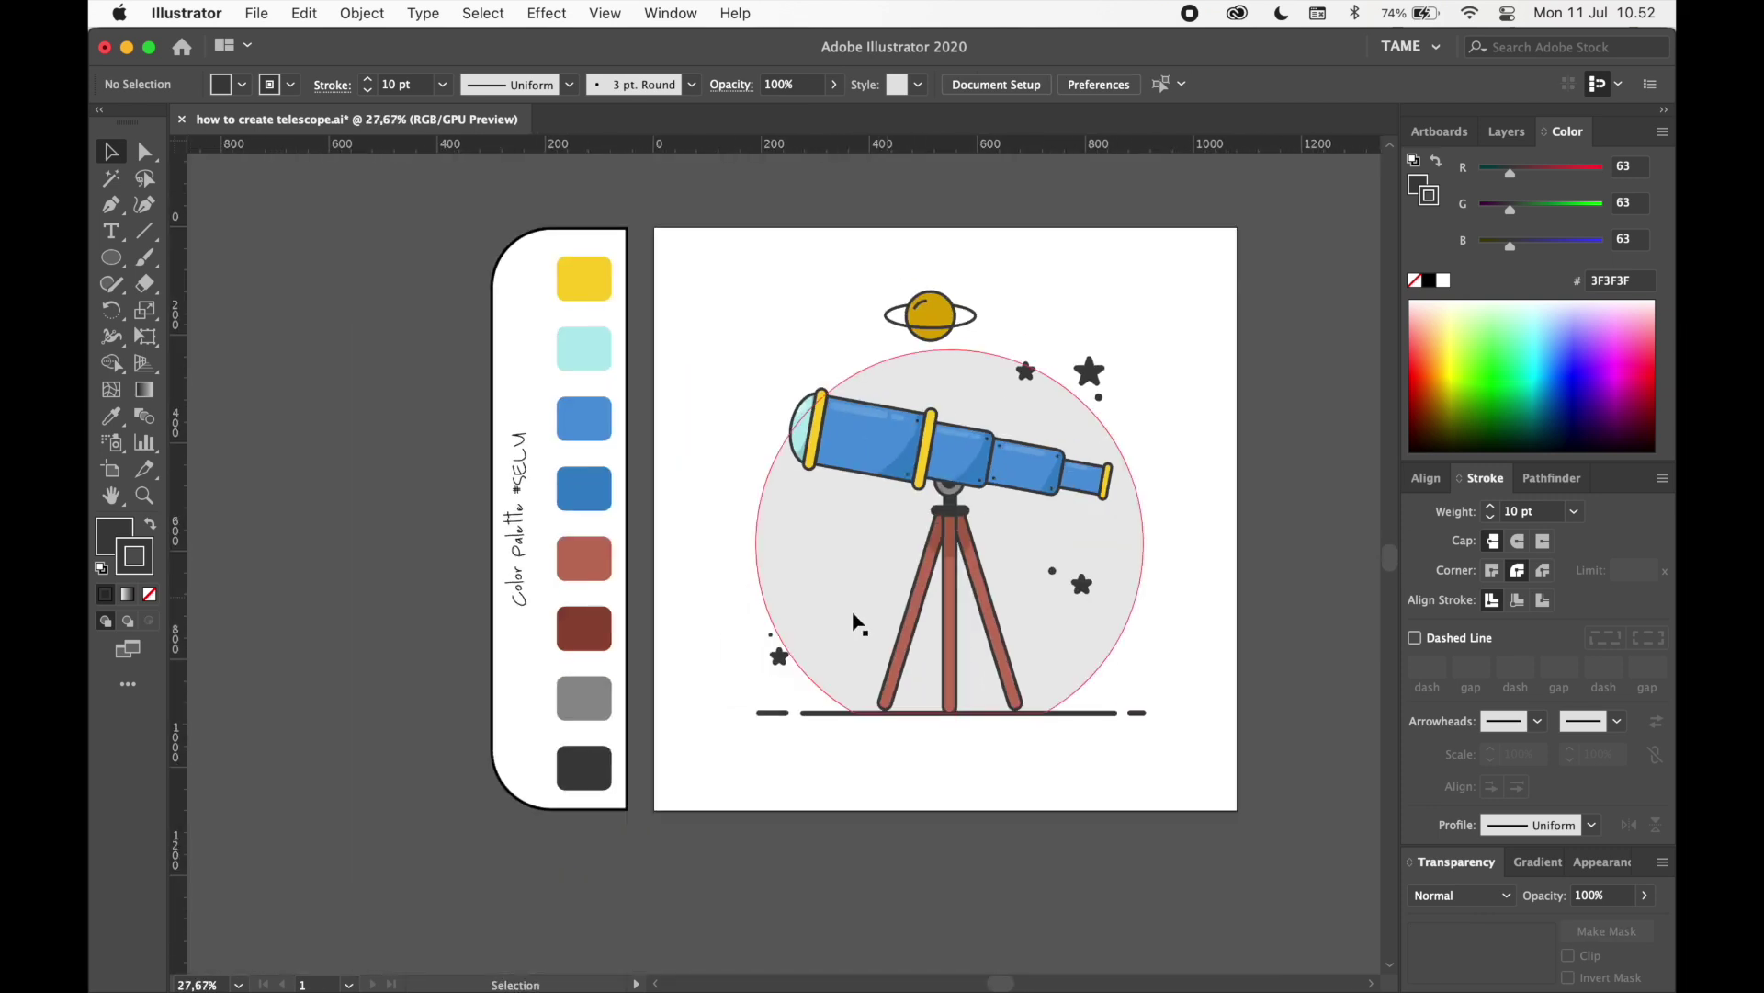
pyautogui.moveTo(985, 566); pyautogui.dragTo(911, 612)
pyautogui.scroll(2, 1119, 549)
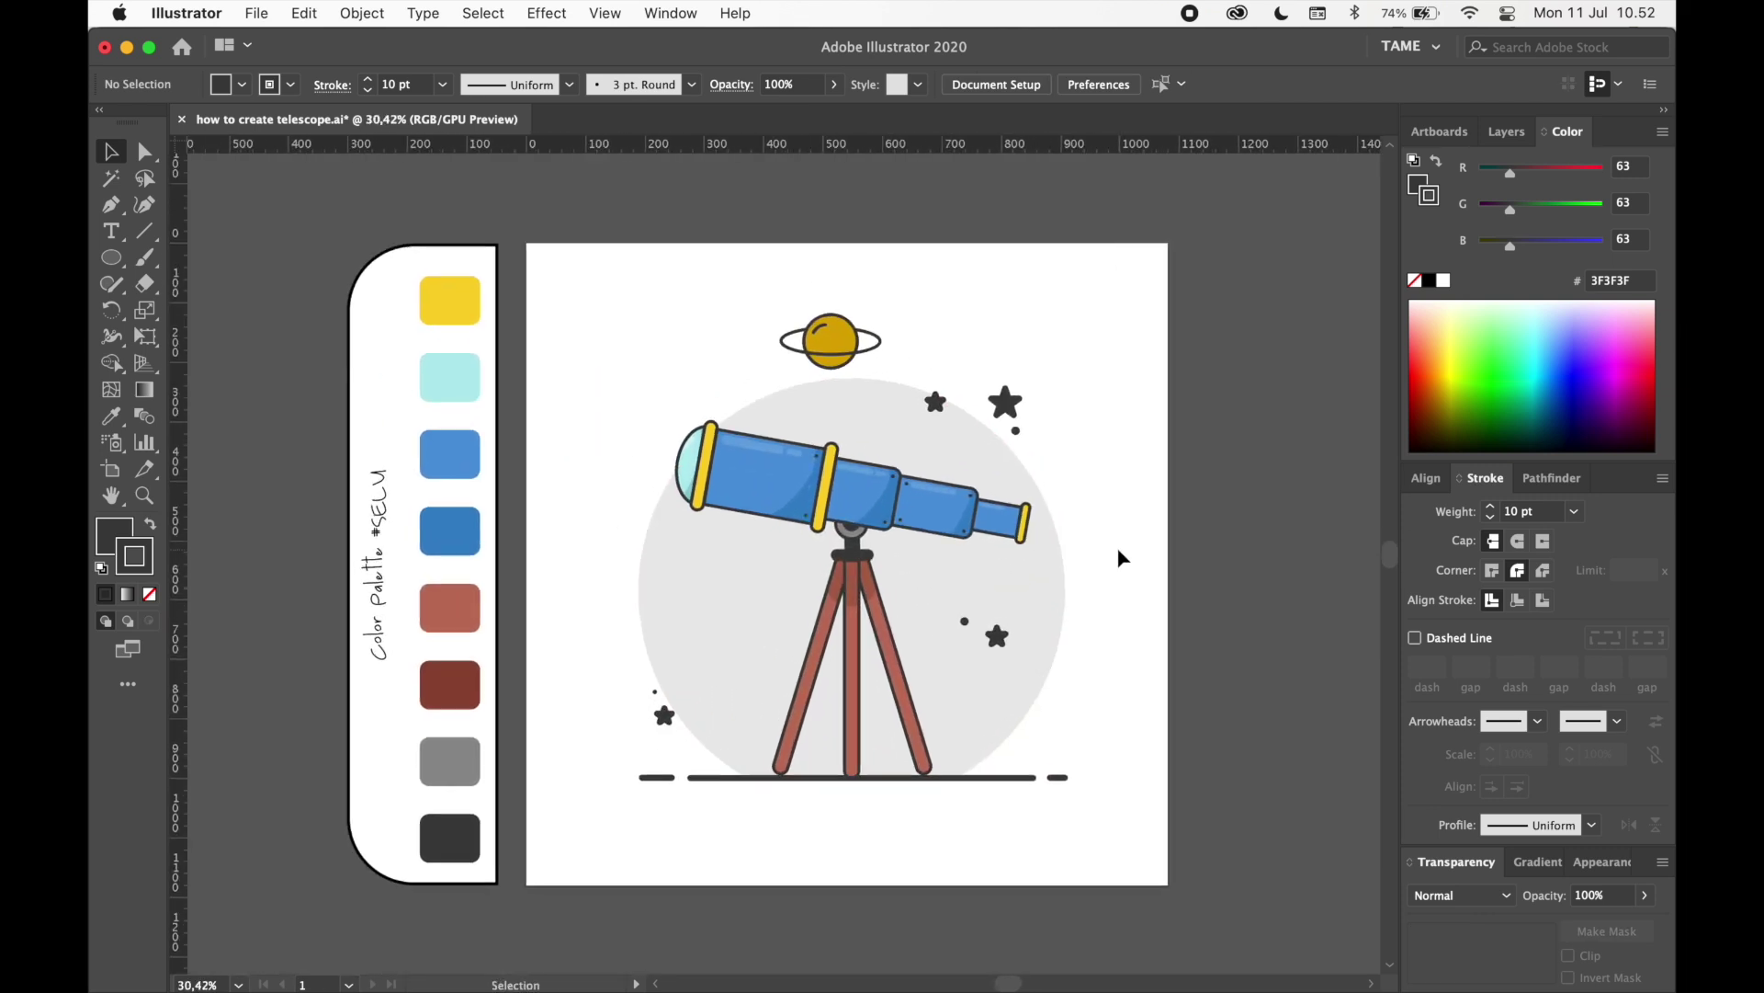
pyautogui.scroll(2, 1118, 547)
pyautogui.moveTo(1115, 544); pyautogui.dragTo(1102, 549)
pyautogui.moveTo(772, 299); pyautogui.dragTo(760, 300)
pyautogui.click(1121, 286)
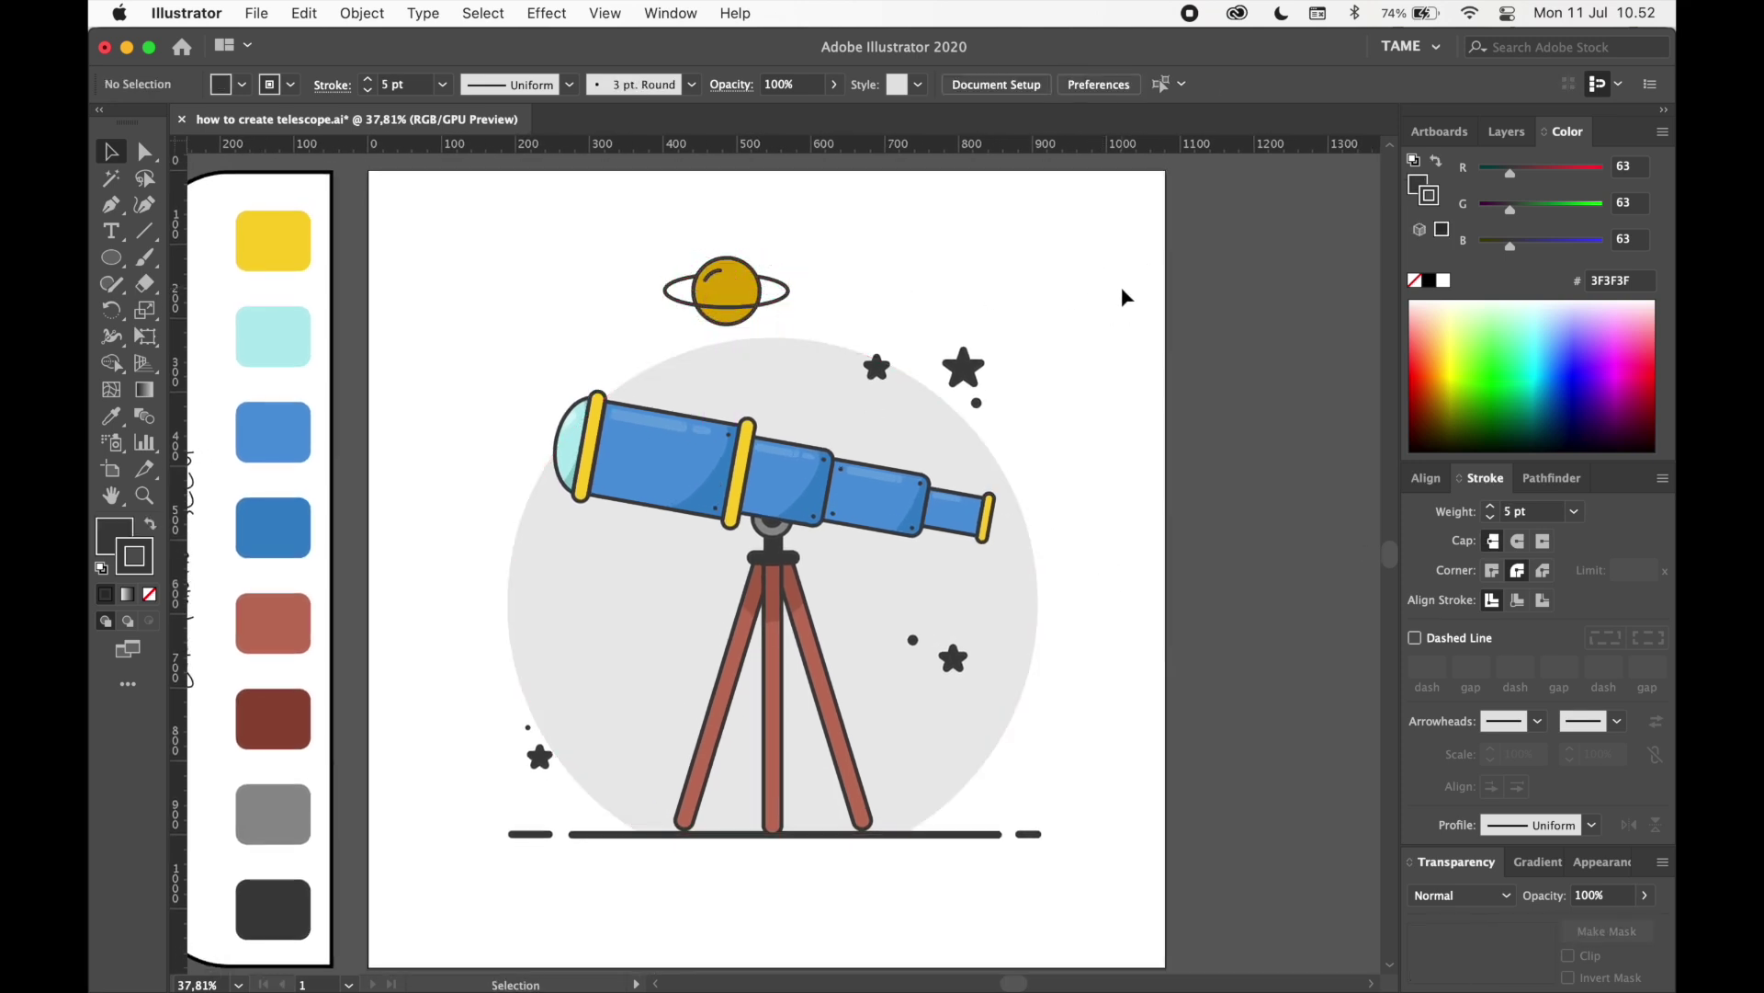